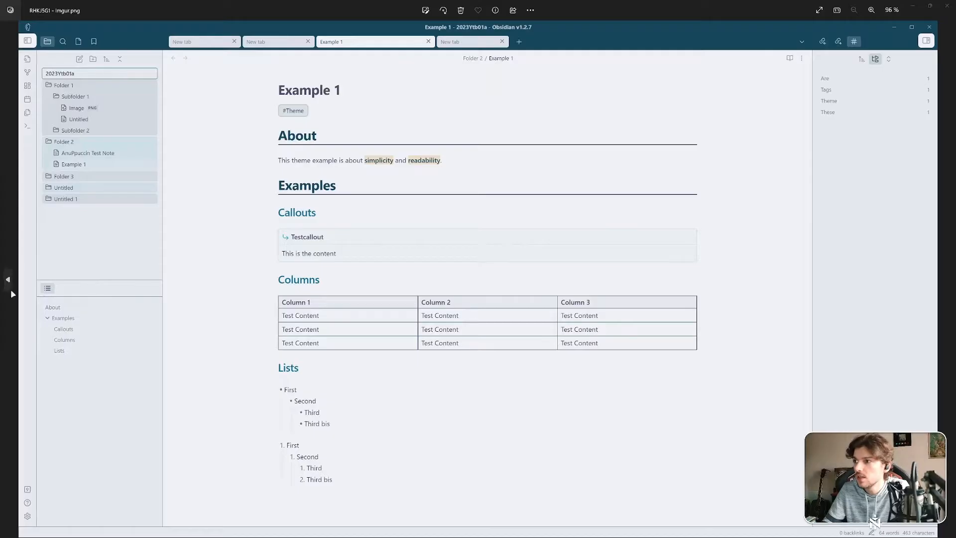
Look through the three theme example screenshots, comparing the light blue, beige and dark designs
click(7, 281)
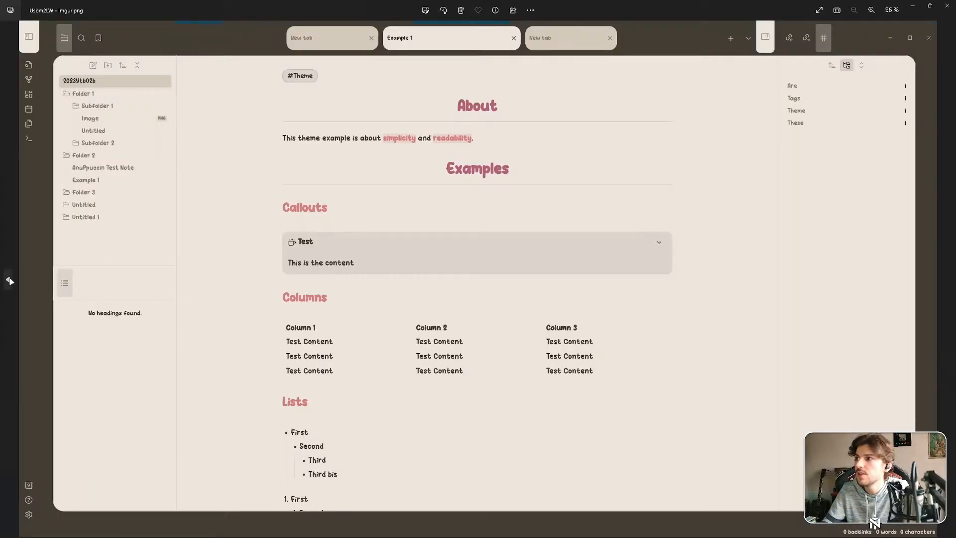
click(9, 280)
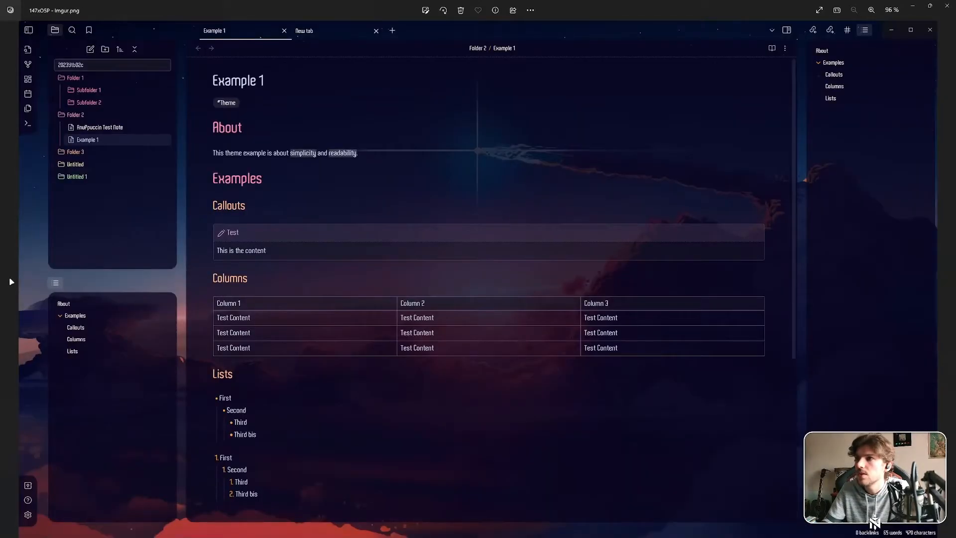
click(947, 281)
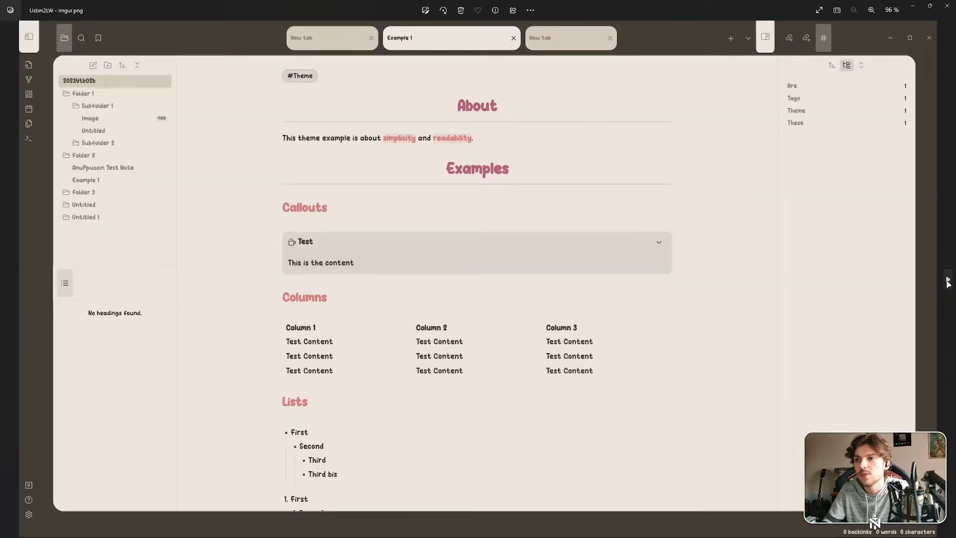
click(947, 281)
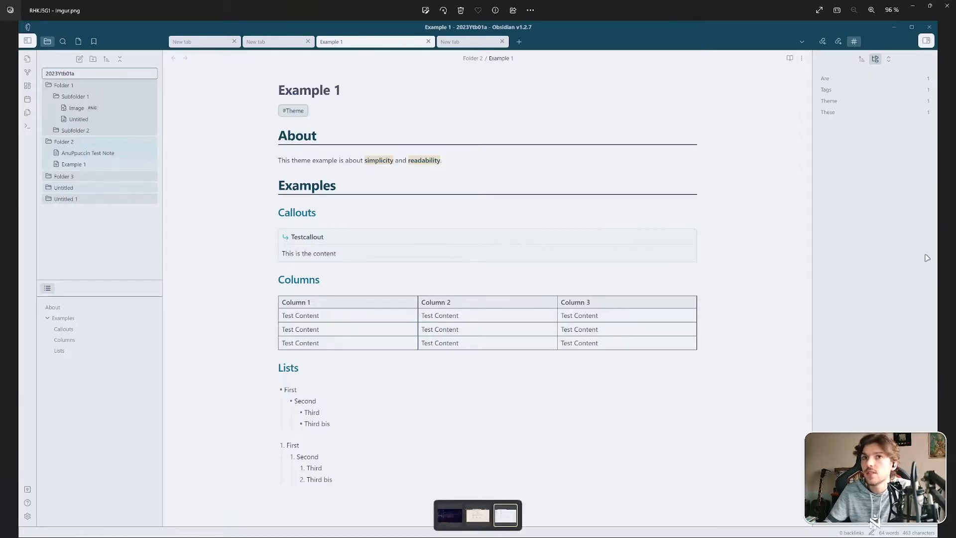
click(14, 280)
click(8, 279)
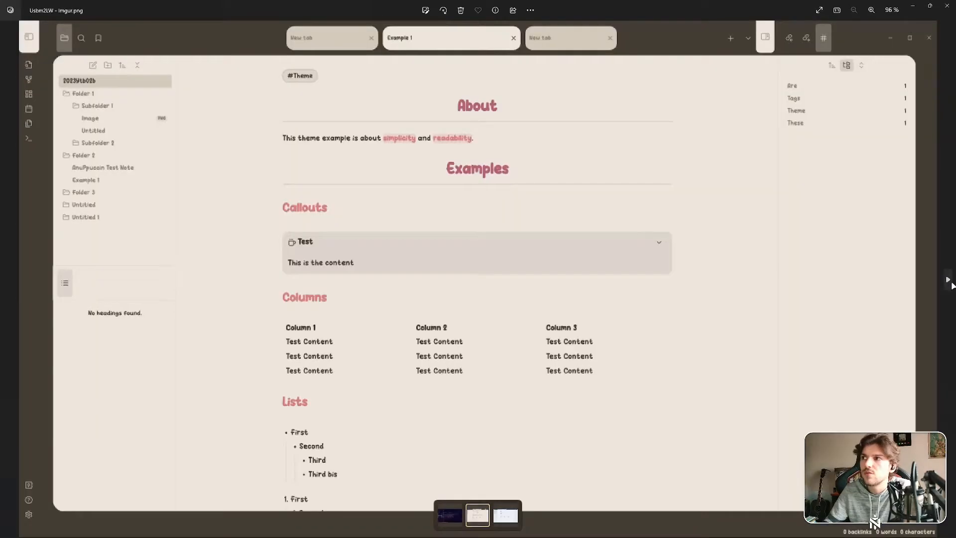
click(948, 281)
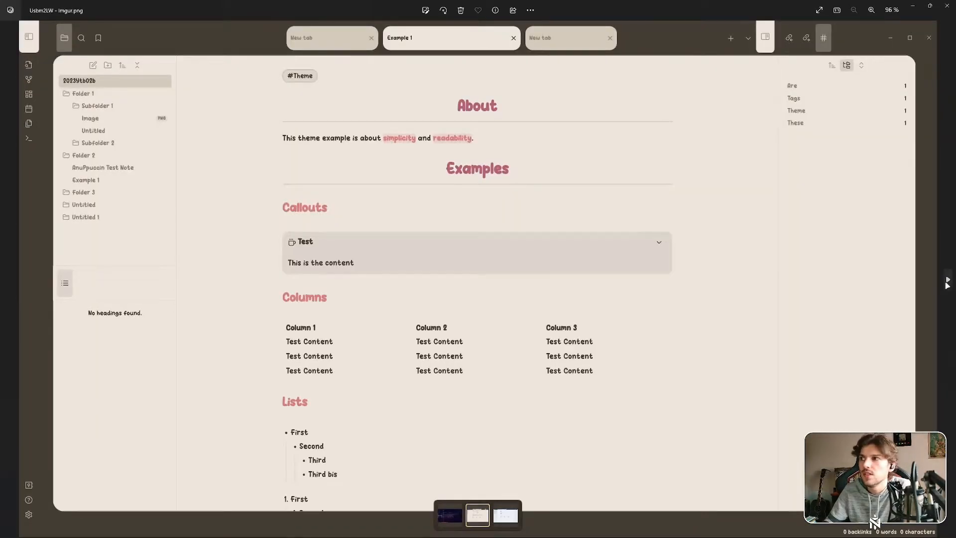
click(947, 282)
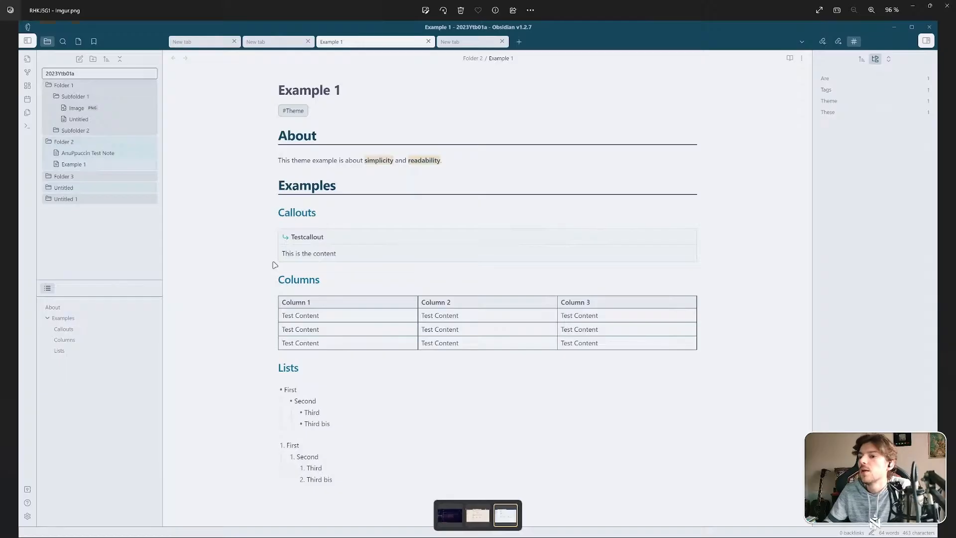
Leave the image viewer, switch to Obsidian and start creating a new local vault
click(913, 10)
key(super)
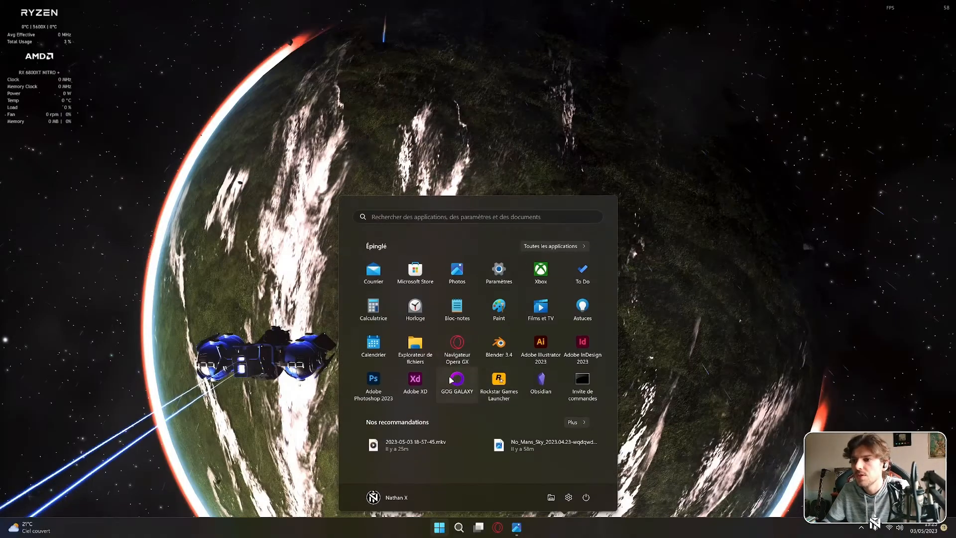
click(557, 385)
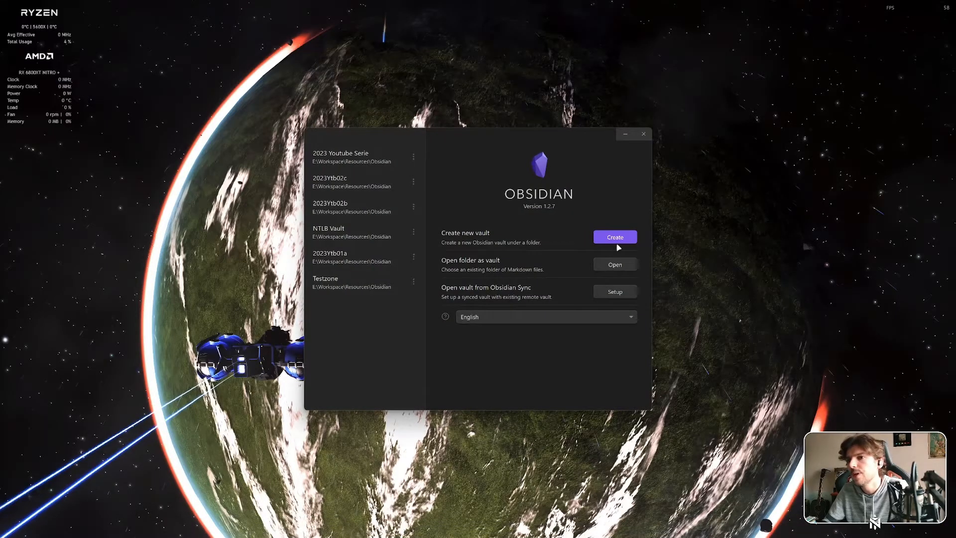
click(611, 239)
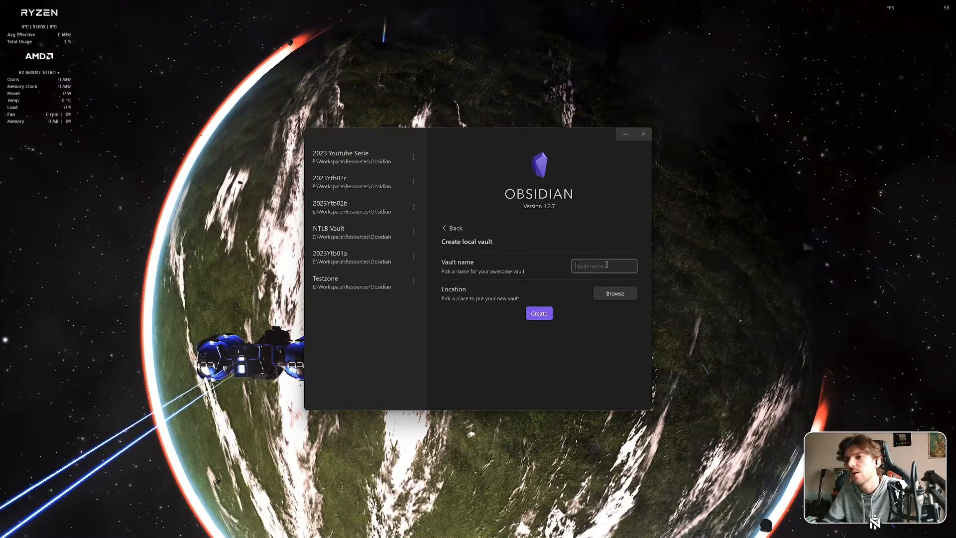
text(Youtube)
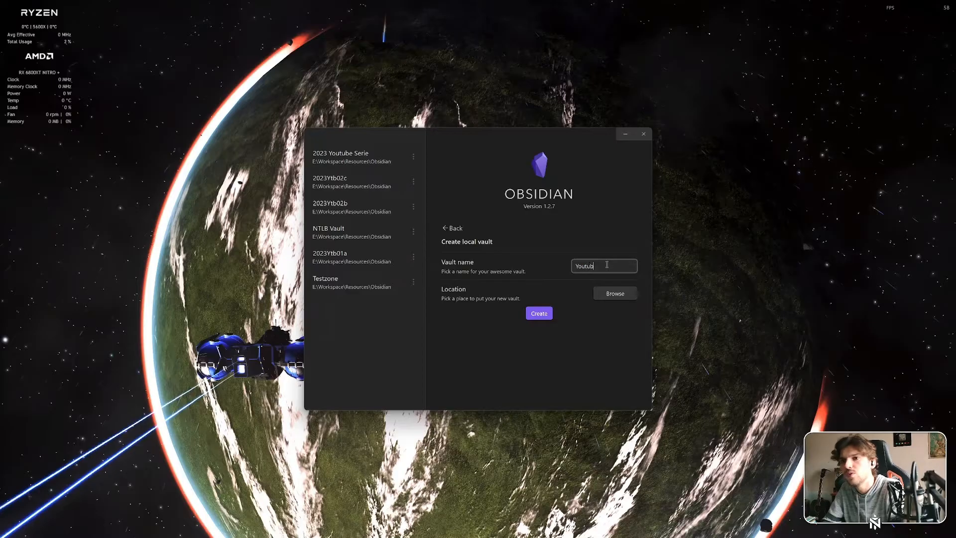
key(BackSpace)
key(BackSpace)
key(BackSpace)
key(BackSpace)
key(BackSpace)
key(BackSpace)
key(BackSpace)
Name the new vault "2023 Youtube Build"
text(202)
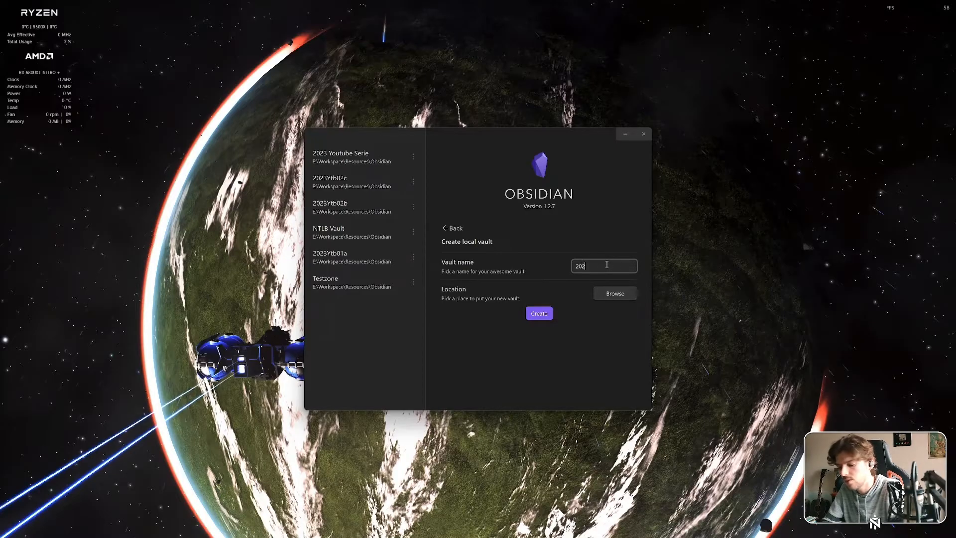
text(3 Y)
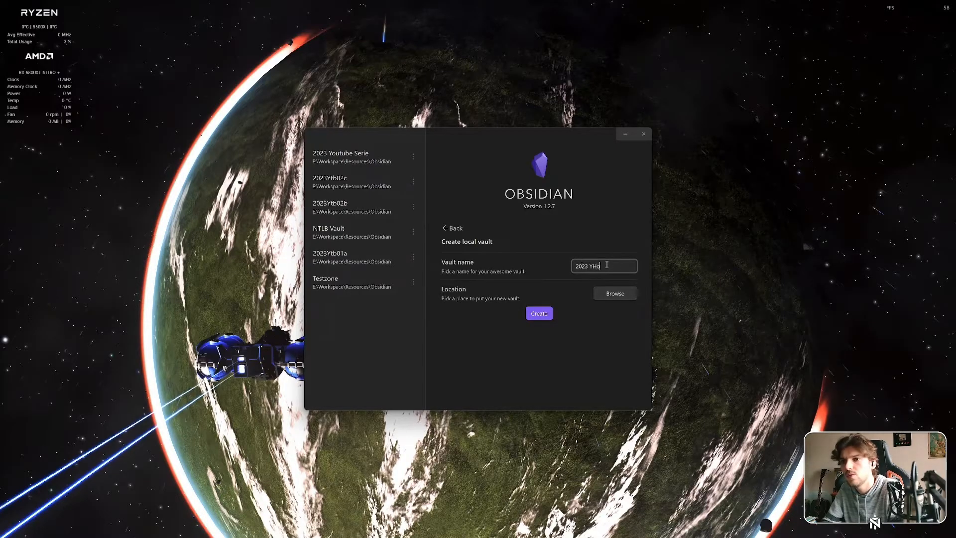
text(outube)
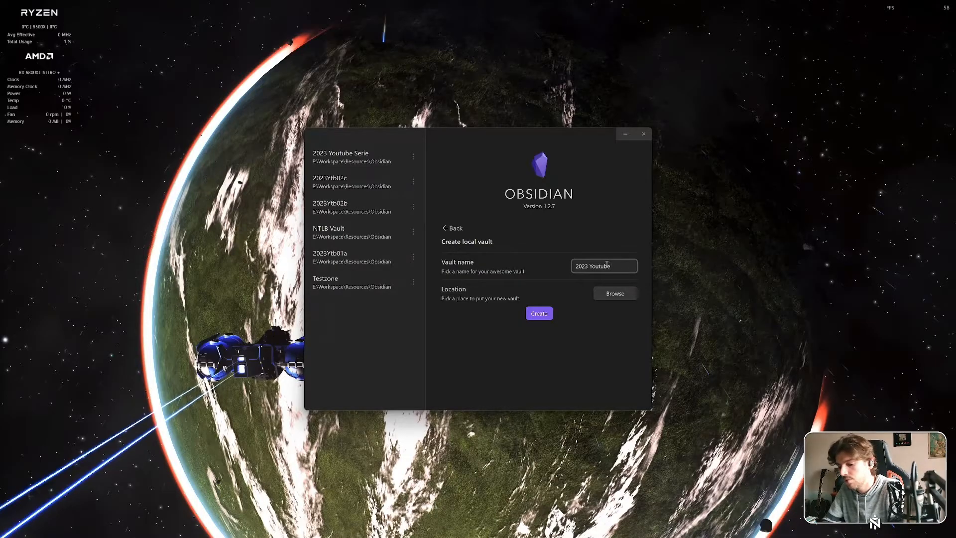
text( Vault)
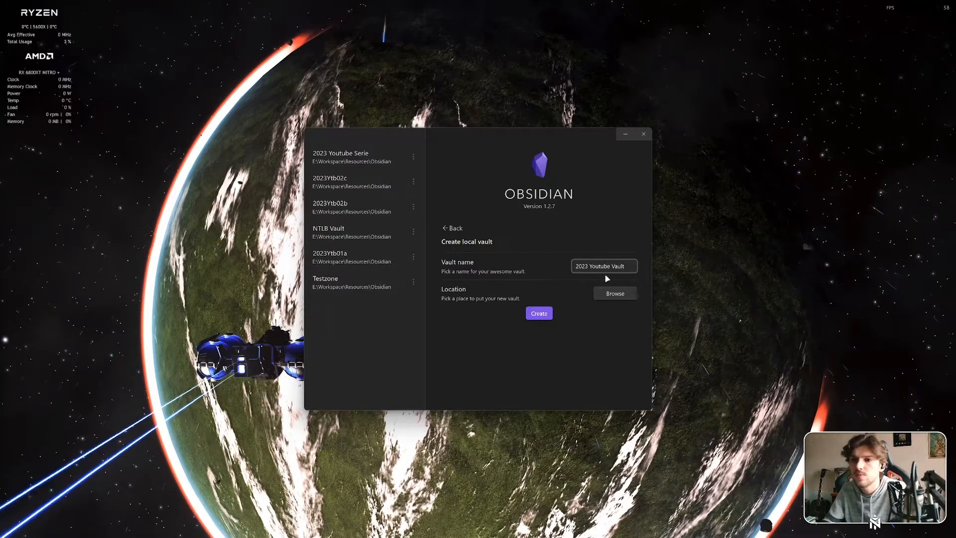
key(BackSpace)
key(BackSpace)
key(BackSpace)
key(BackSpace)
key(BackSpace)
text(Bu)
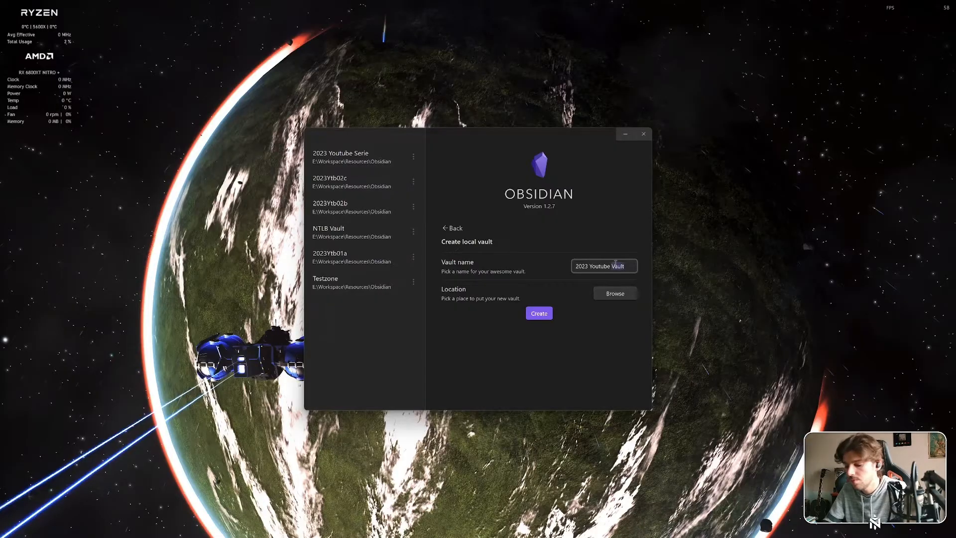
text(ild)
click(534, 283)
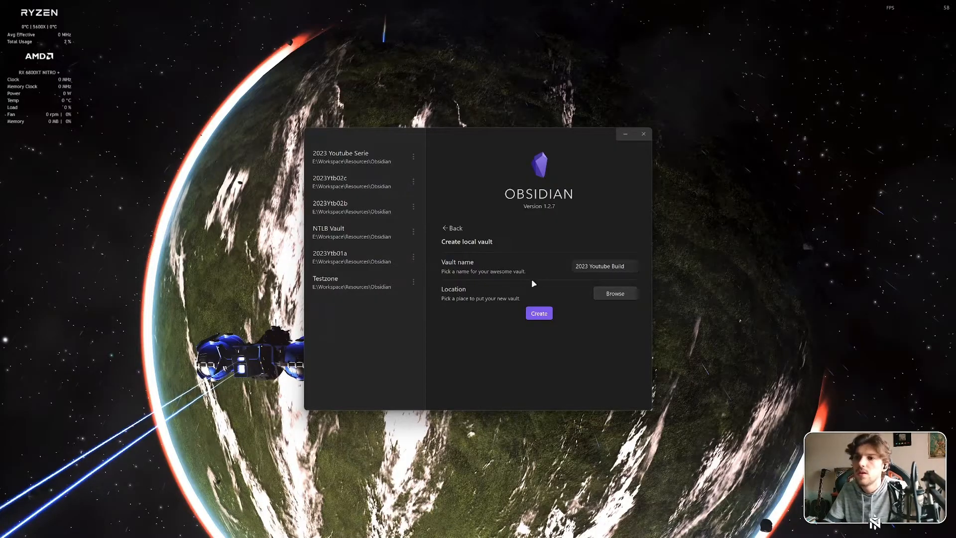
Create the vault in the E:\Workspace\Resources\Obsidian folder and maximize its window
click(600, 293)
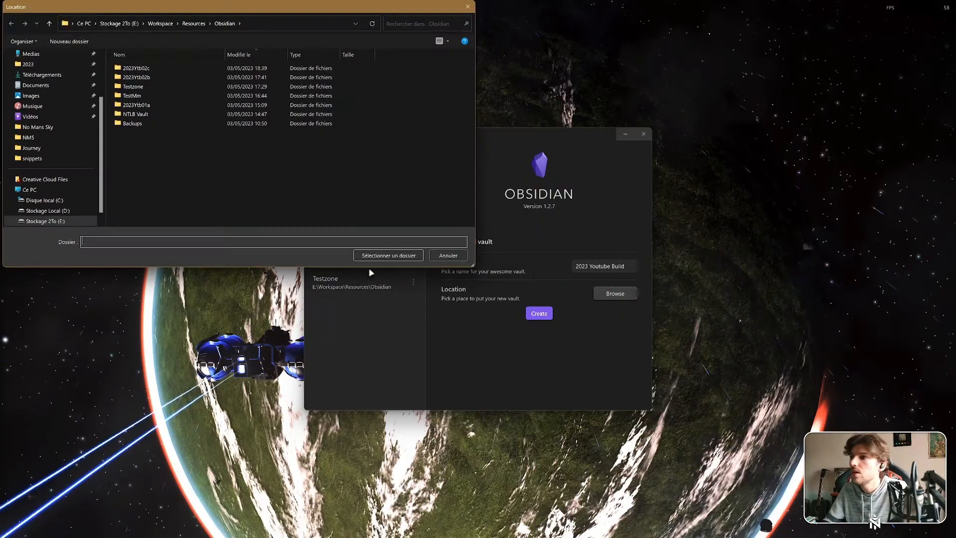
click(389, 256)
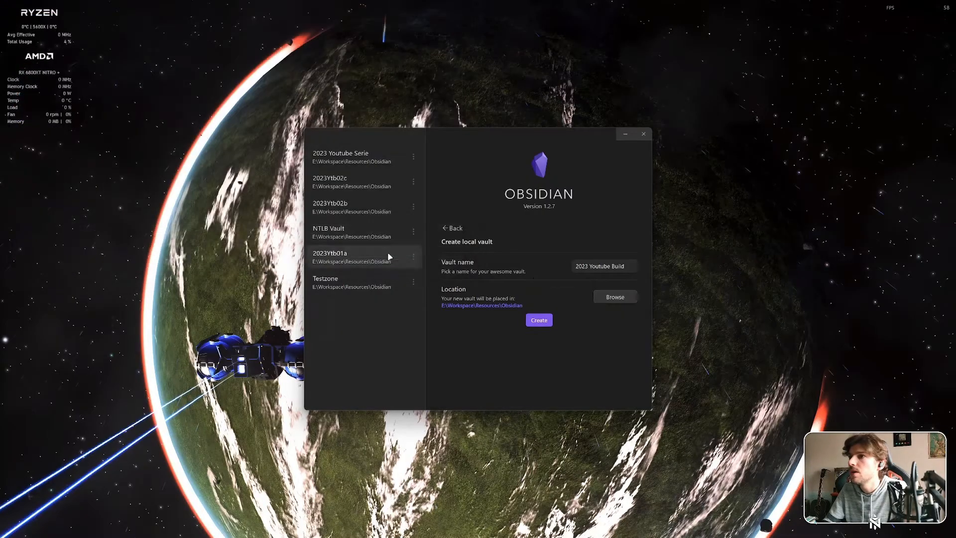
click(536, 315)
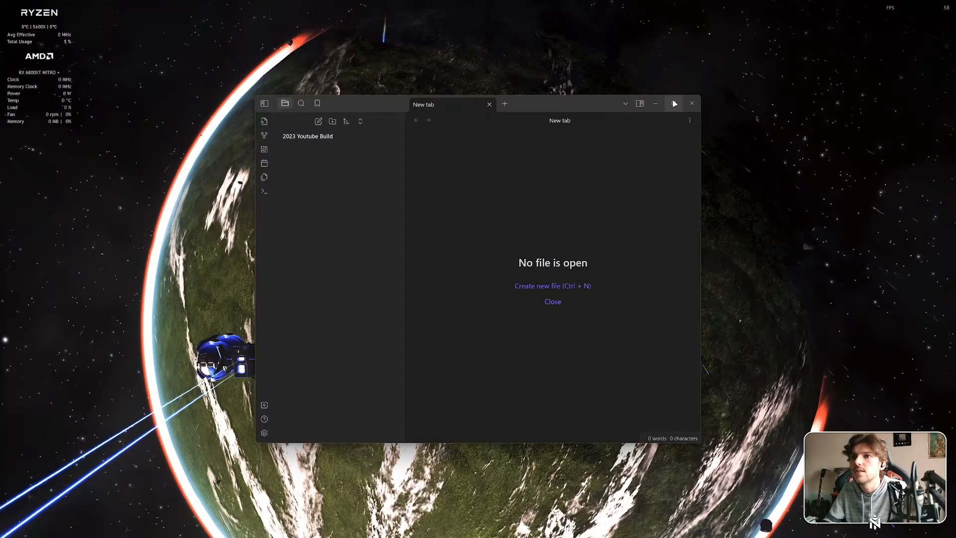
click(673, 99)
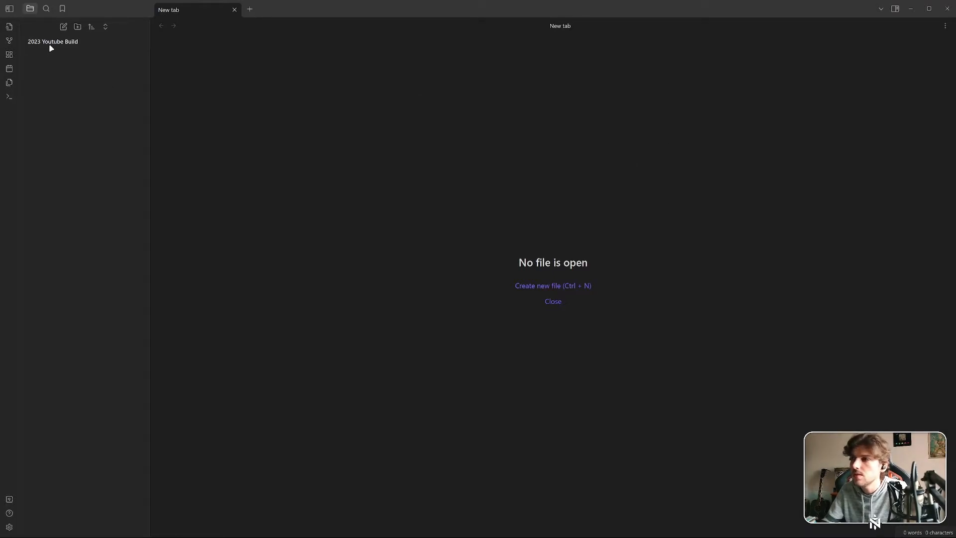
Add three new folders with default names at the root of the vault
click(80, 30)
click(80, 30)
click(80, 29)
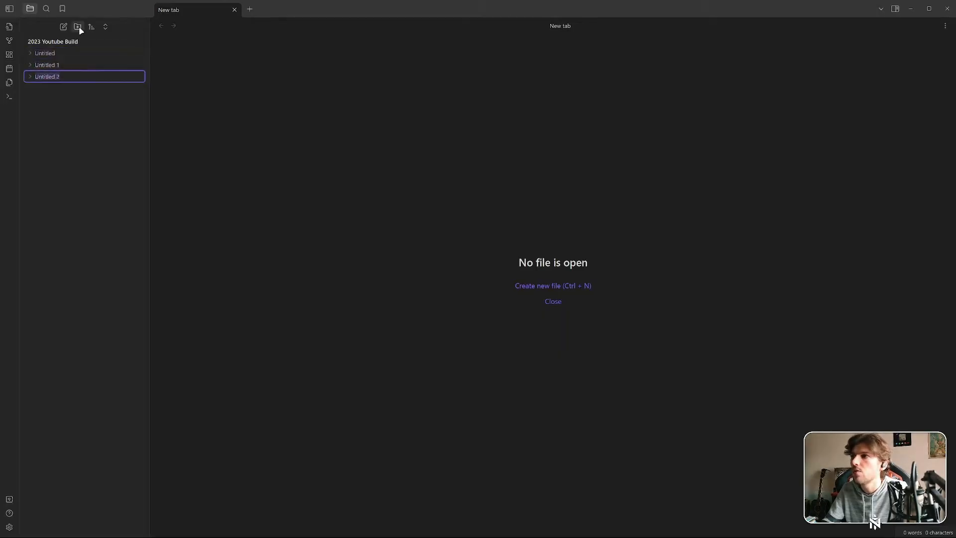
click(47, 53)
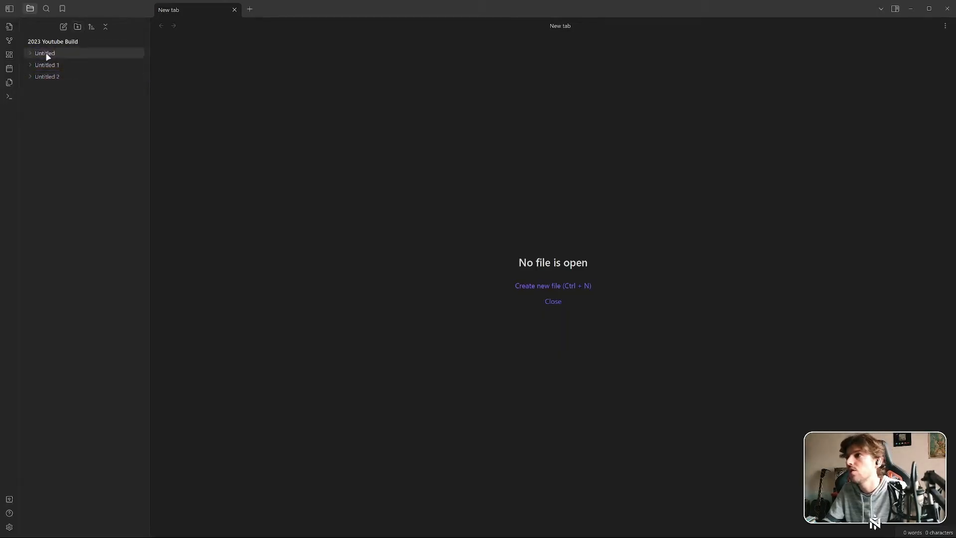
mouse_move(48, 57)
mouse_down()
mouse_move(41, 66)
mouse_move(61, 67)
mouse_move(46, 42)
mouse_up()
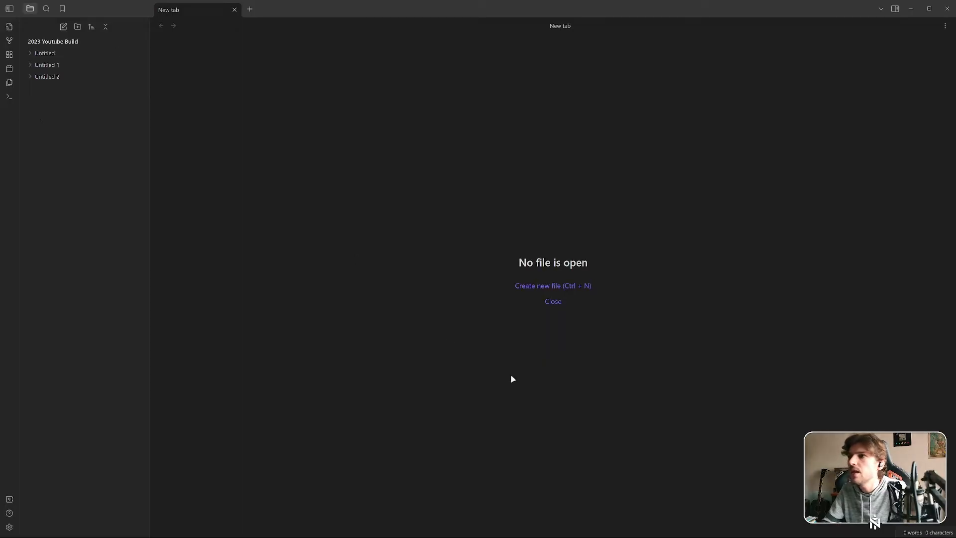
Expand the first two folders and create four new notes with default names at the vault root
click(66, 65)
click(65, 52)
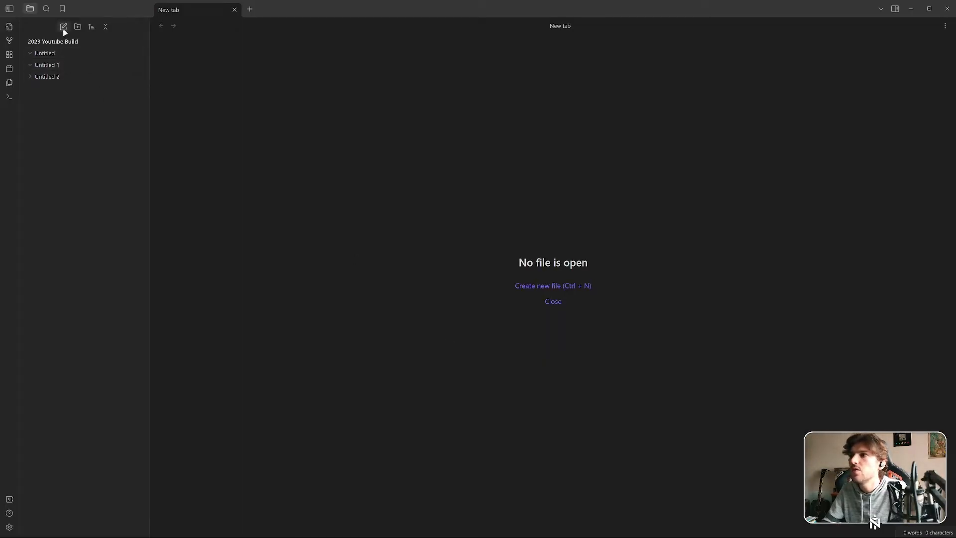
click(63, 27)
click(63, 27)
click(63, 27)
click(63, 27)
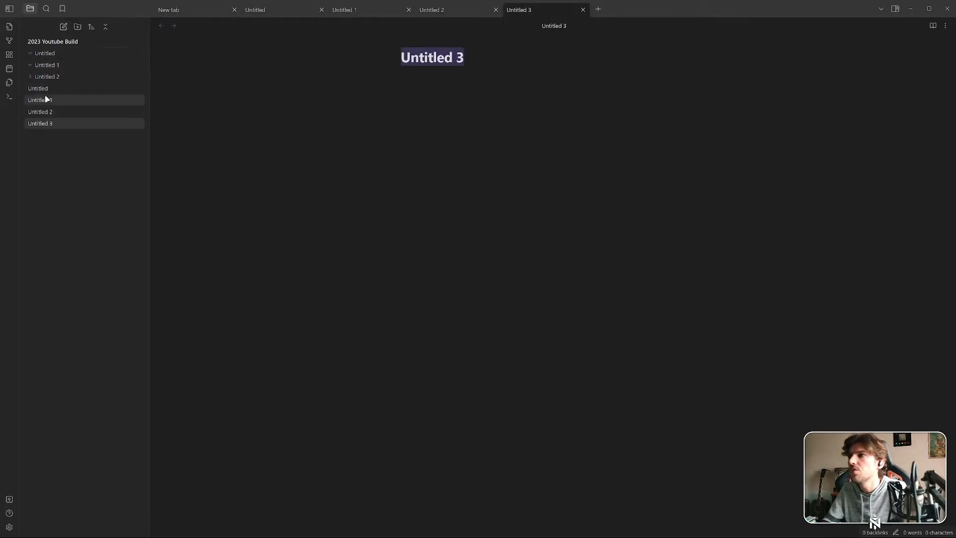
Move notes Untitled and Untitled 1 into the Untitled folder, and notes Untitled 2 and Untitled 3 into the Untitled 1 folder
drag(39, 88, 53, 59)
drag(48, 101, 53, 53)
drag(52, 122, 53, 87)
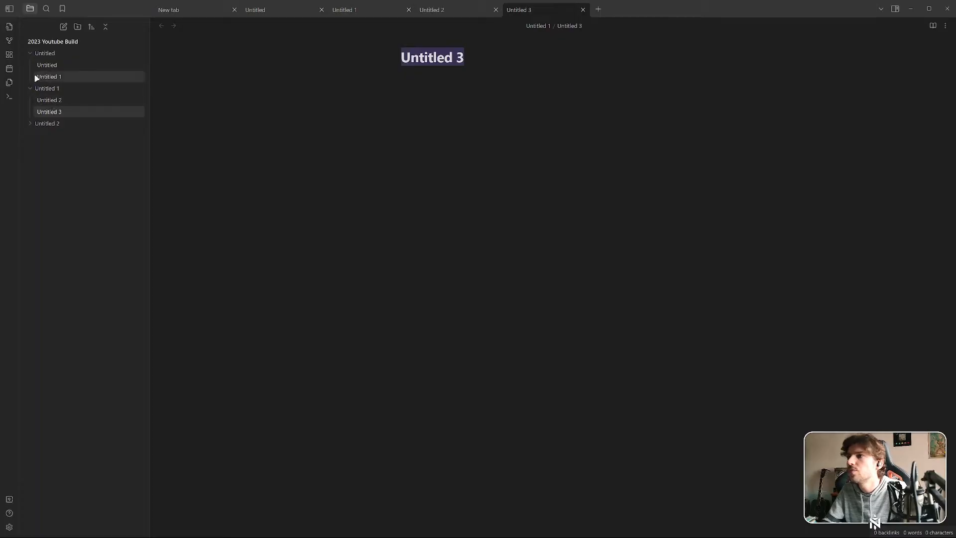
Paste the copied theme example content into the body of the Untitled note inside the Untitled folder
click(69, 67)
click(423, 92)
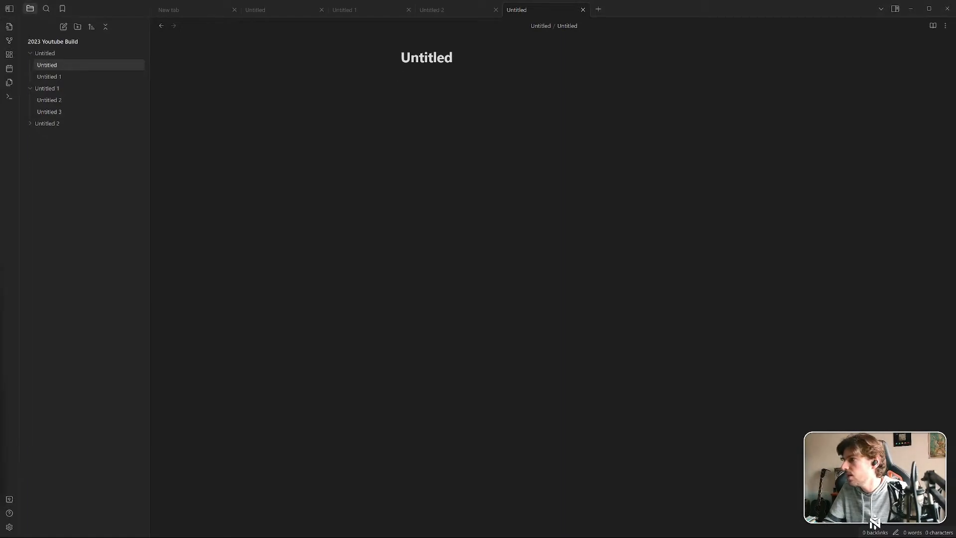
click(420, 108)
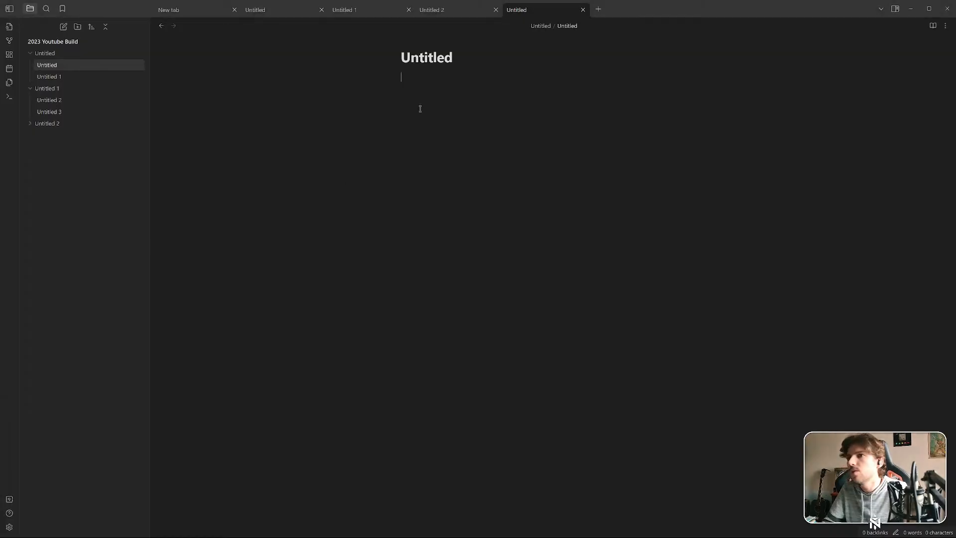
key(ctrl+v)
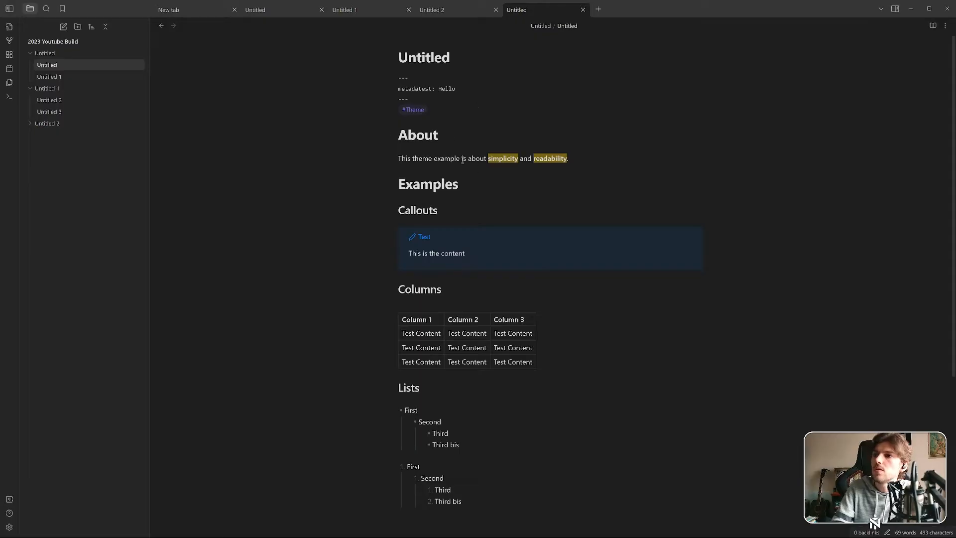
Check the pasted note in reading view, return to editing view and look over its columns and lists
click(451, 136)
click(572, 329)
click(593, 449)
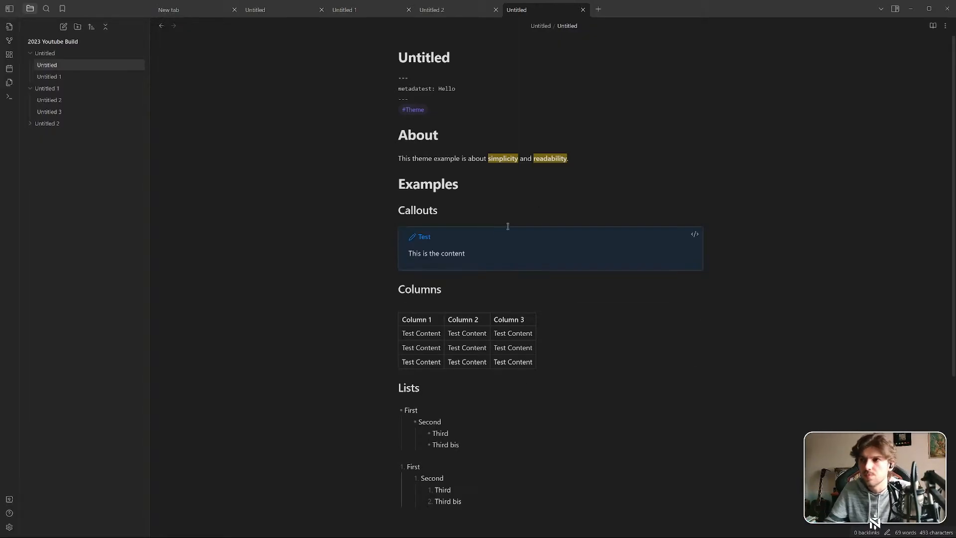
click(933, 28)
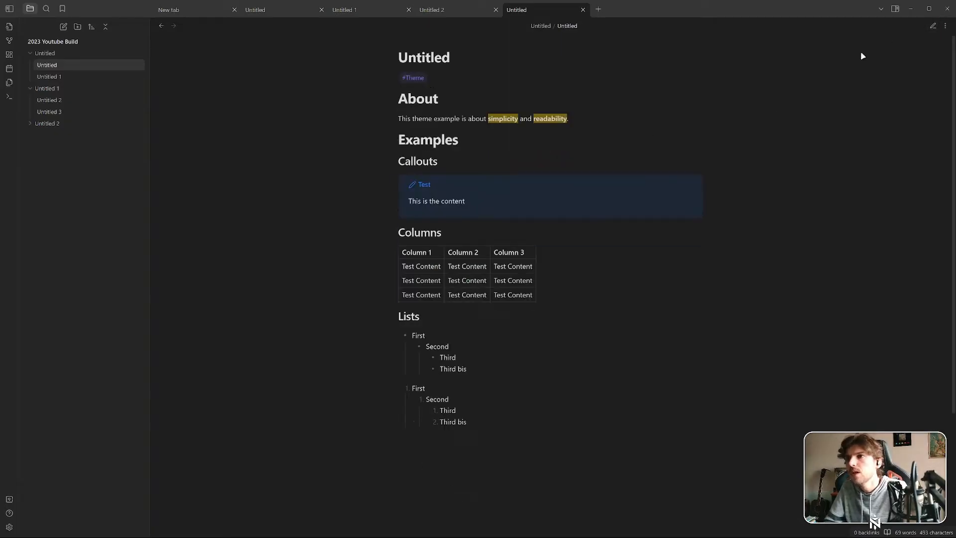
click(945, 26)
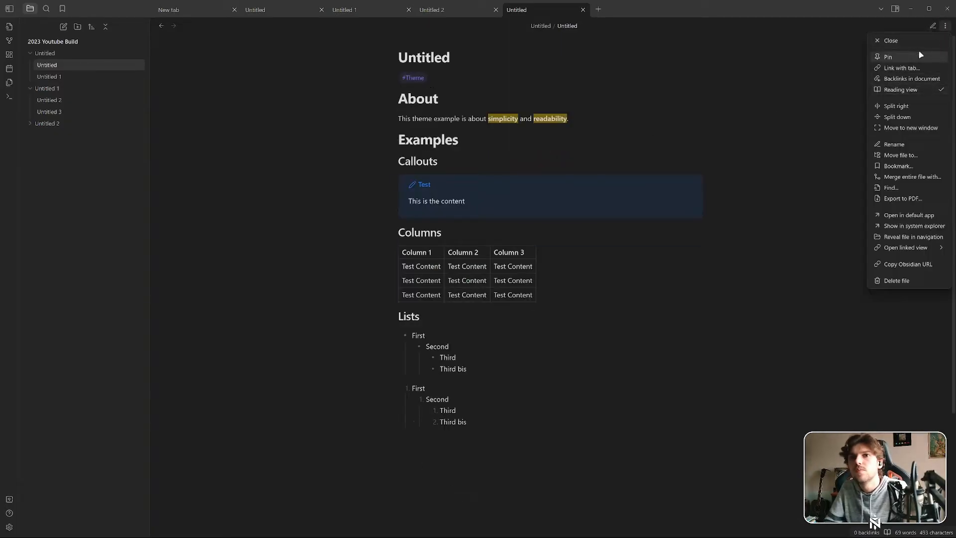
click(914, 90)
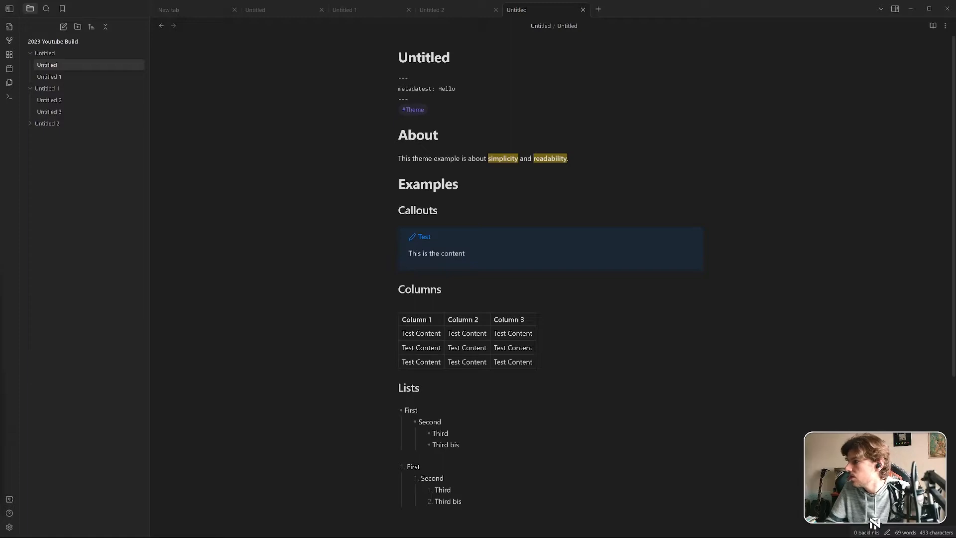
scroll(427, 356, down, 5)
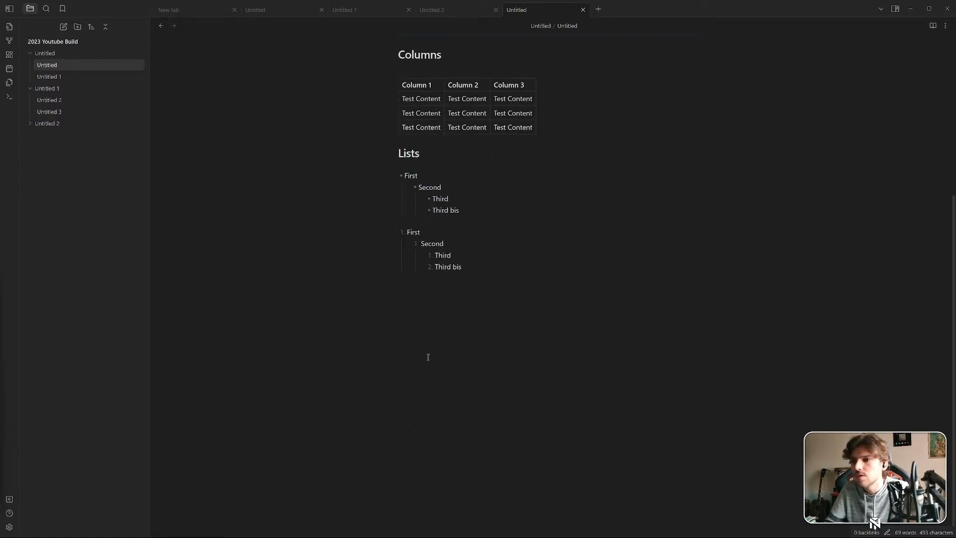
Paste the additional example content, including the syntax section, below the numbered list and check the whole note
click(466, 297)
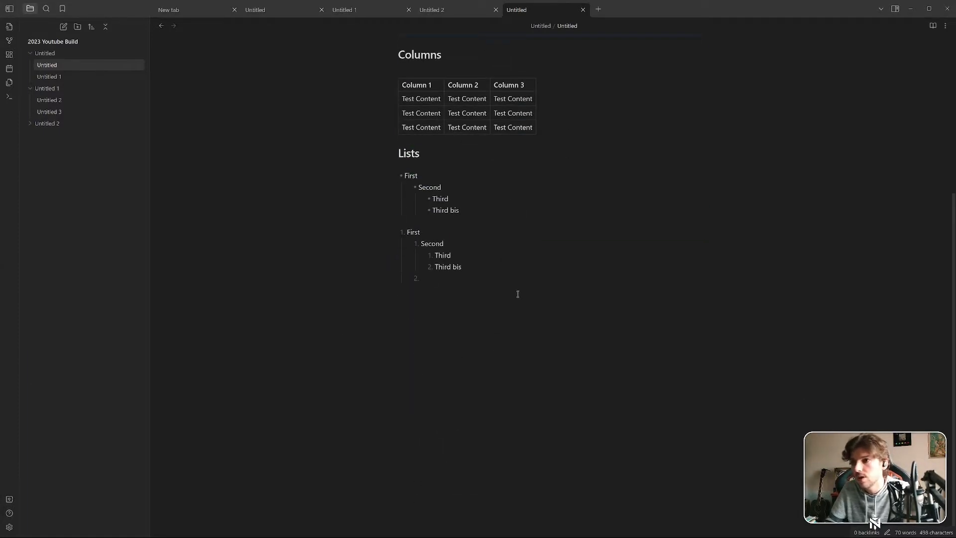
key(BackSpace)
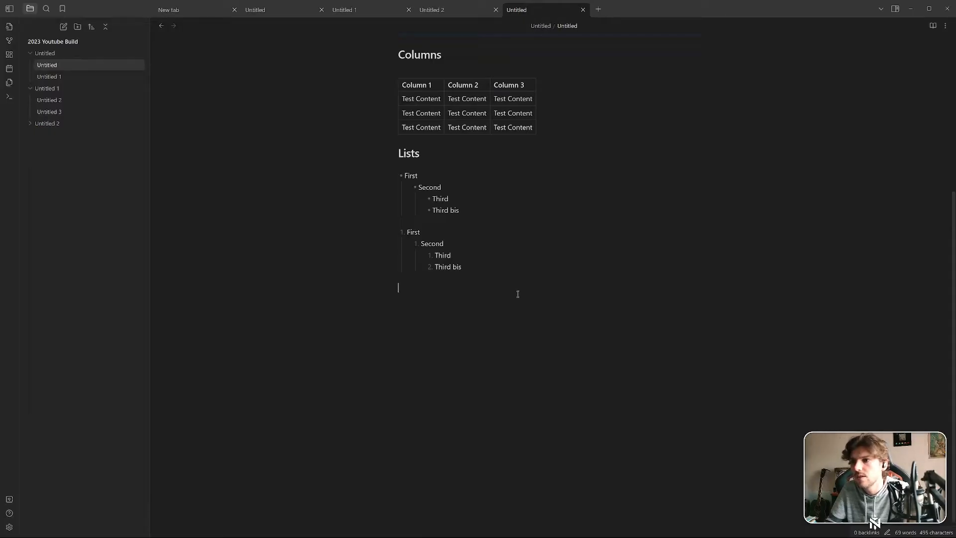
key(ctrl+v)
scroll(548, 438, up, 10)
scroll(550, 423, up, 10)
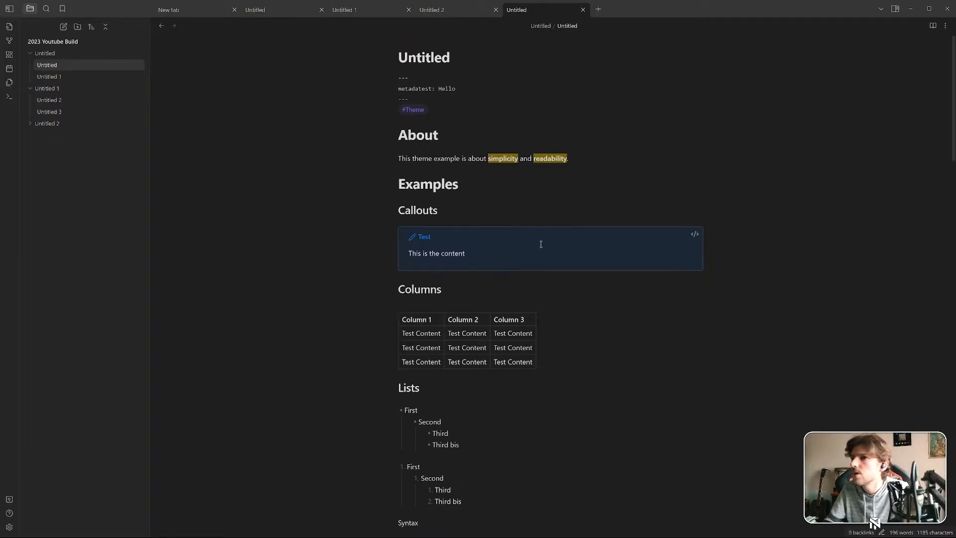
scroll(654, 287, down, 1)
scroll(655, 286, down, 10)
scroll(634, 309, up, 15)
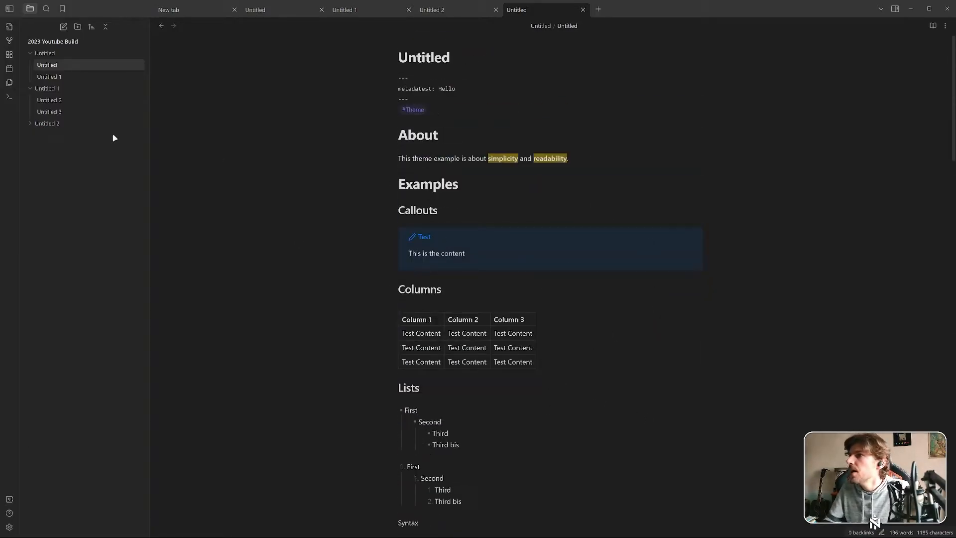
Open the vault's appearance settings and look over the options down to the window frame style and CSS snippets
click(9, 527)
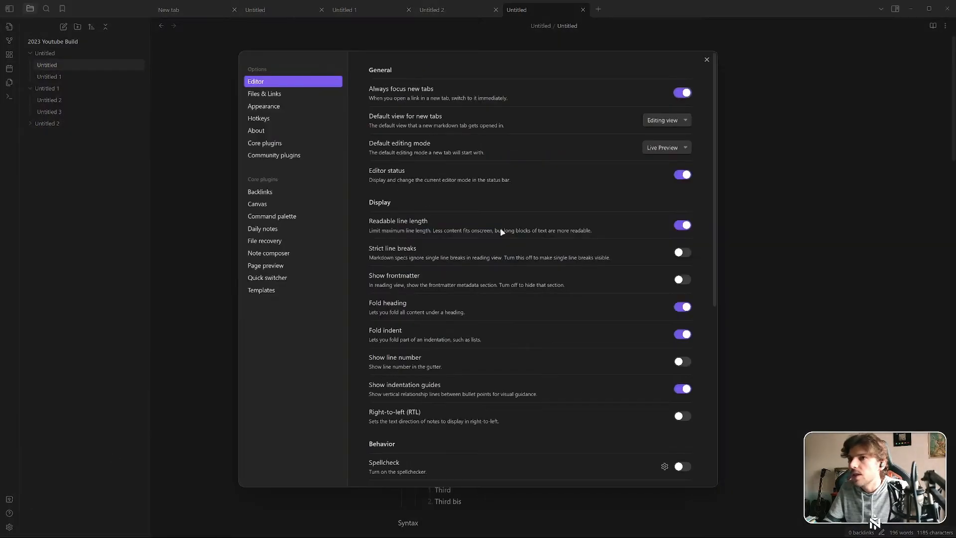
click(296, 108)
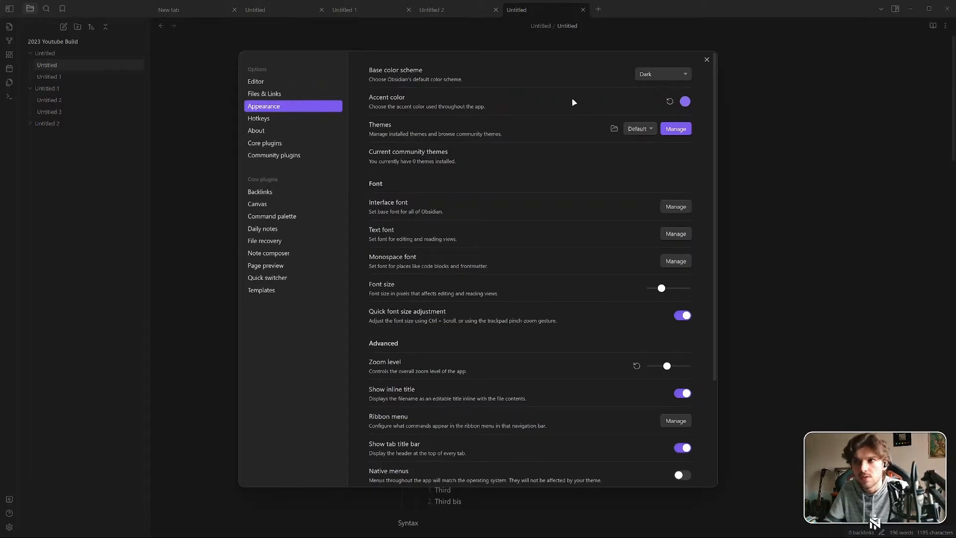
scroll(520, 174, down, 3)
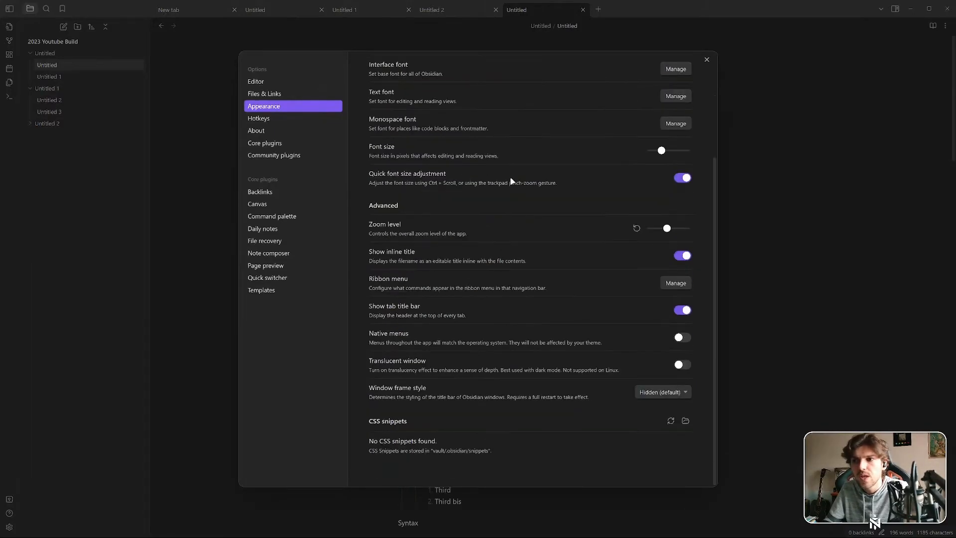
click(648, 394)
click(566, 400)
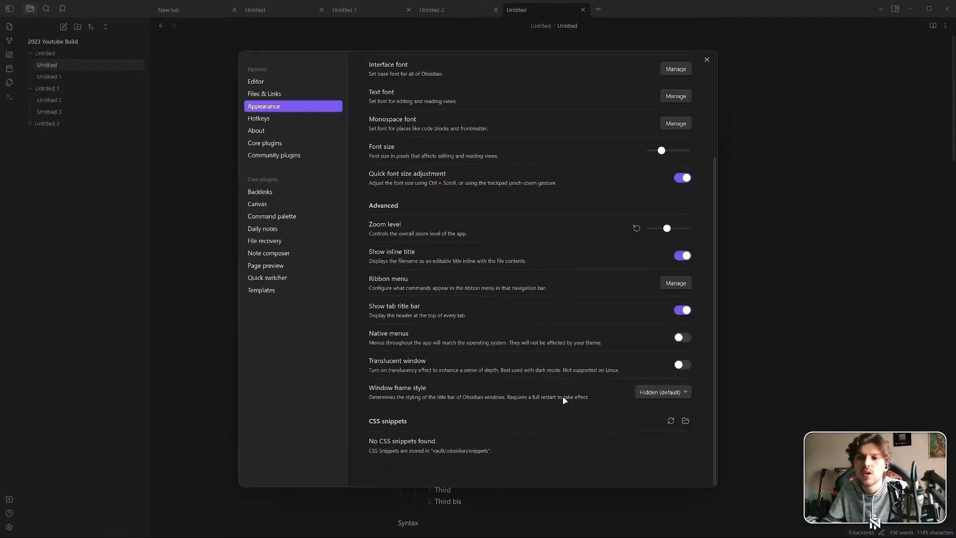
Search the community themes for "anu", install and activate the AnuPpuccin theme, and return to the appearance settings
scroll(566, 345, up, 5)
click(676, 129)
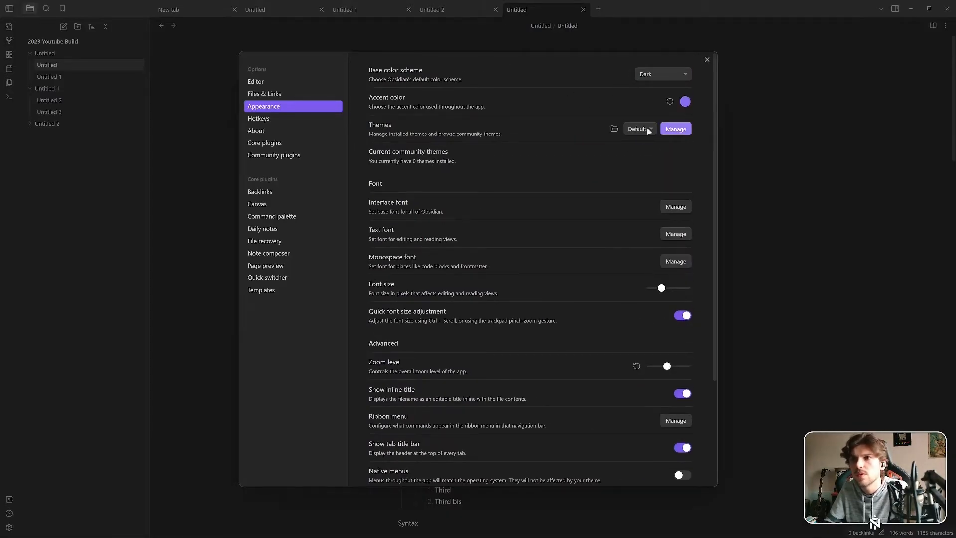
text(anu)
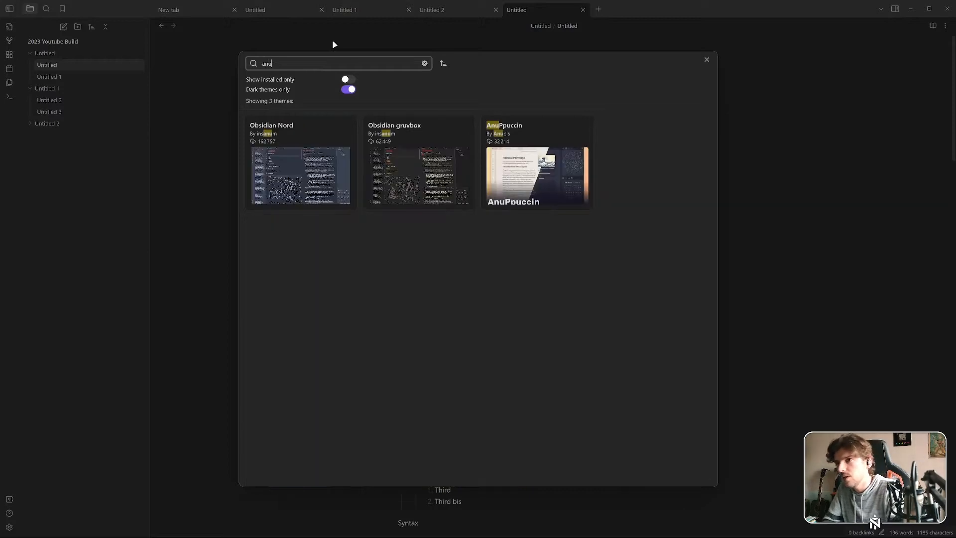
click(530, 172)
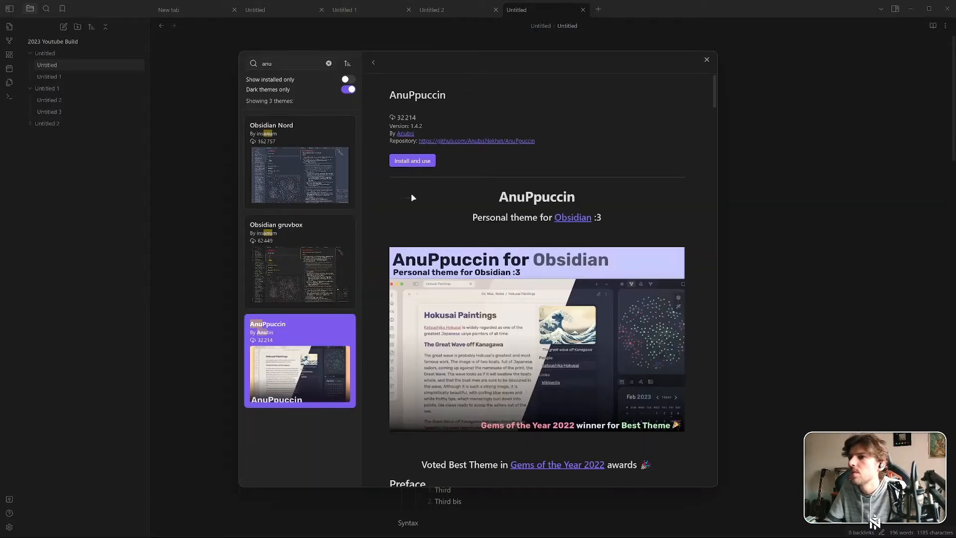
click(413, 160)
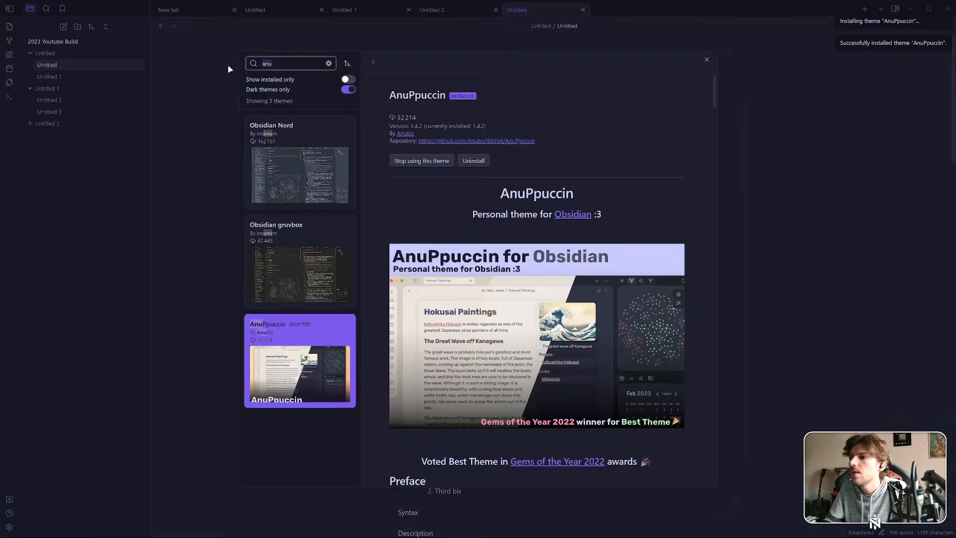
key(Escape)
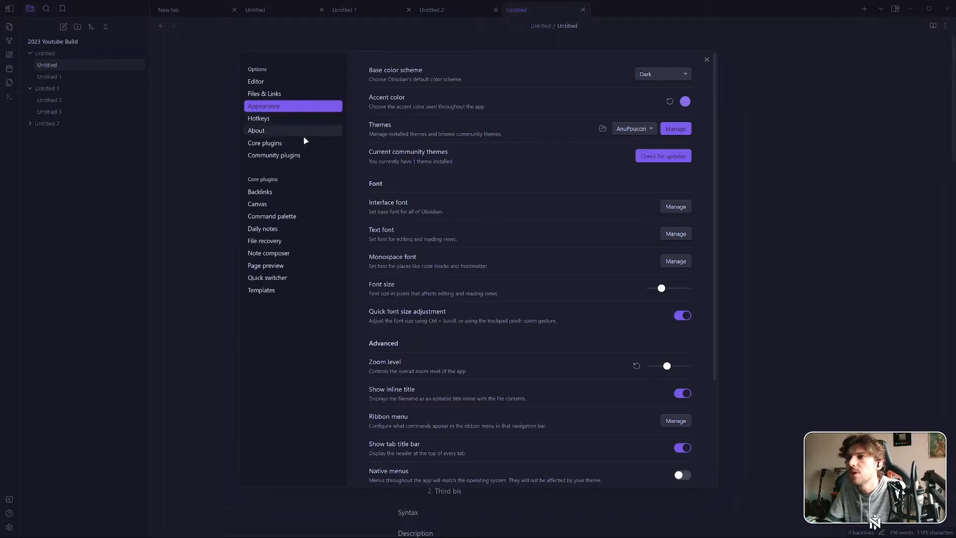
Turn on community plugins and install the Style Settings plugin from the community plugin catalogue
click(303, 155)
click(652, 260)
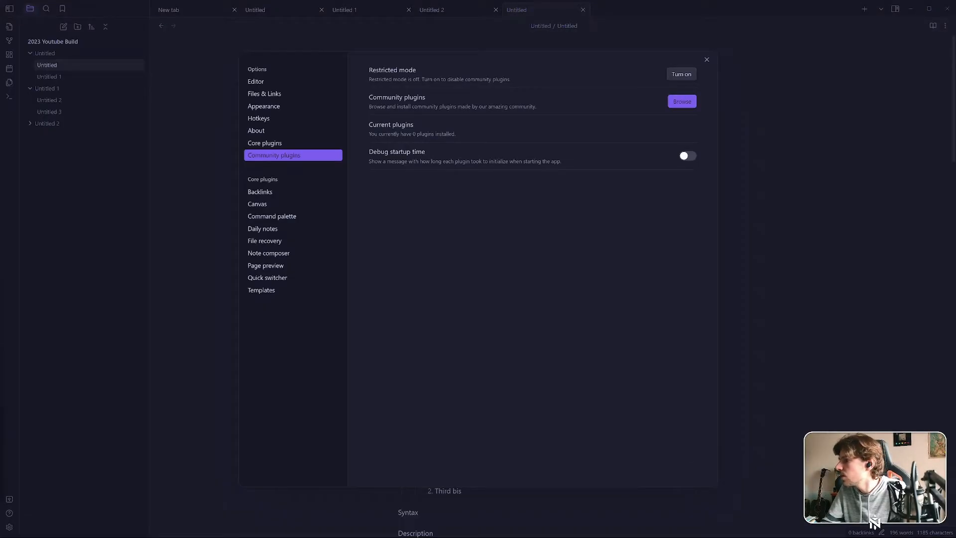
click(682, 101)
text(s)
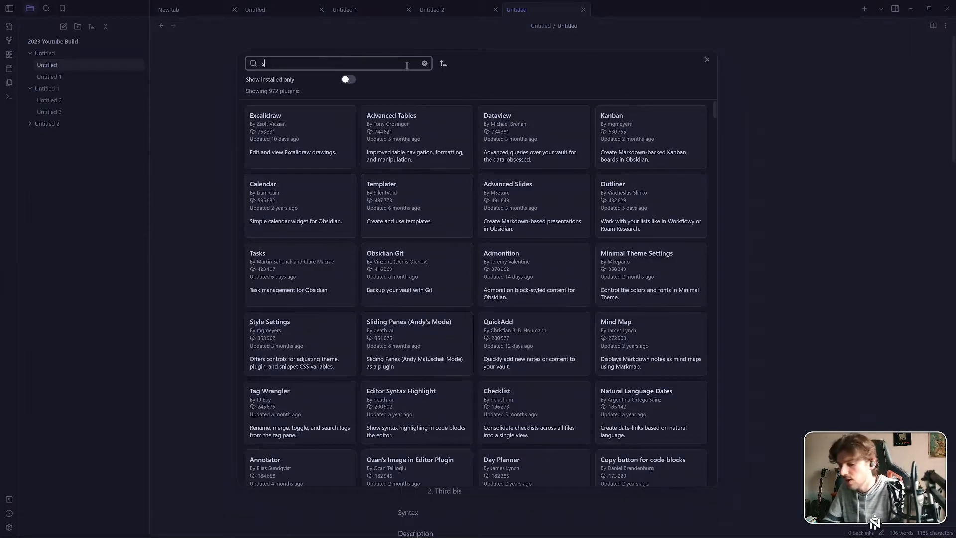
text(tyle settings)
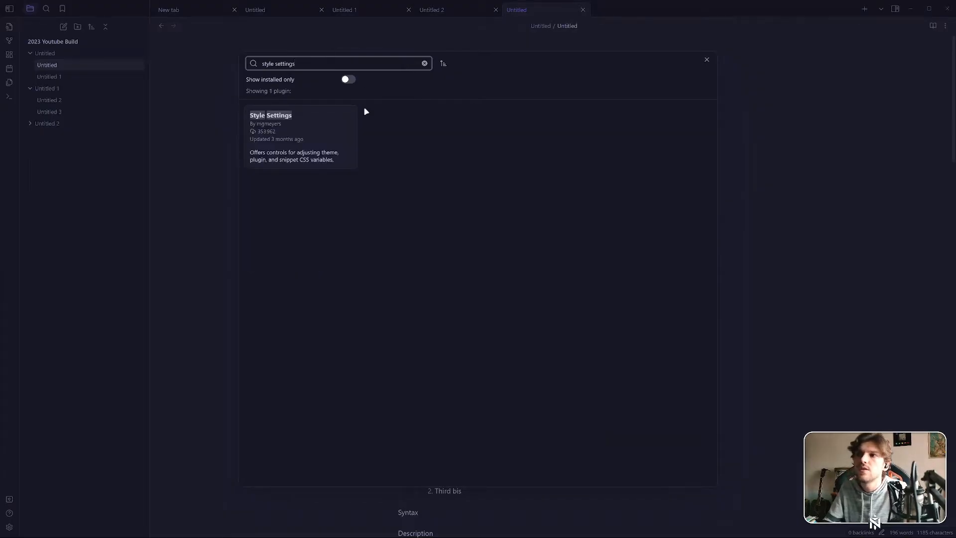
click(349, 117)
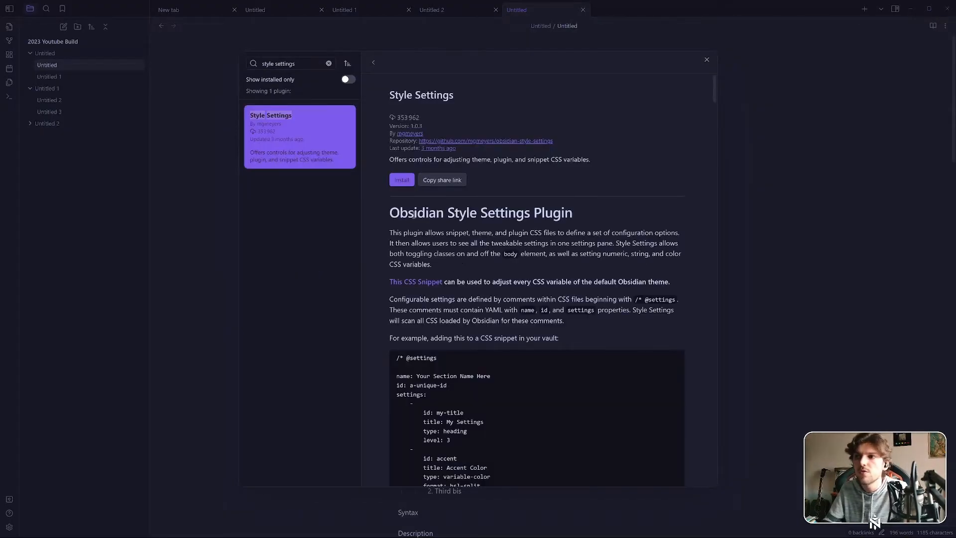
click(401, 180)
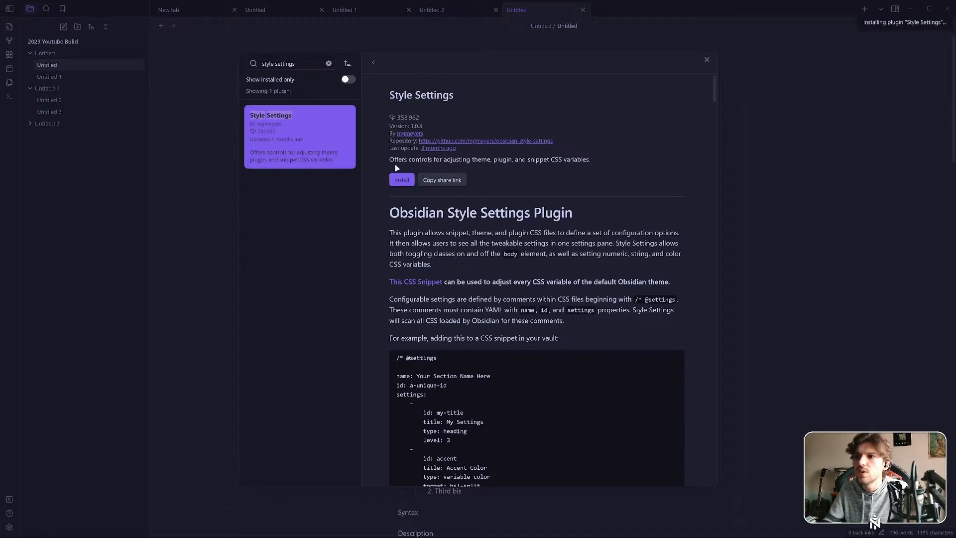
Search the plugin catalogue for "callout", install and enable Callout Manager, and enable the installed Style Settings plugin
click(329, 63)
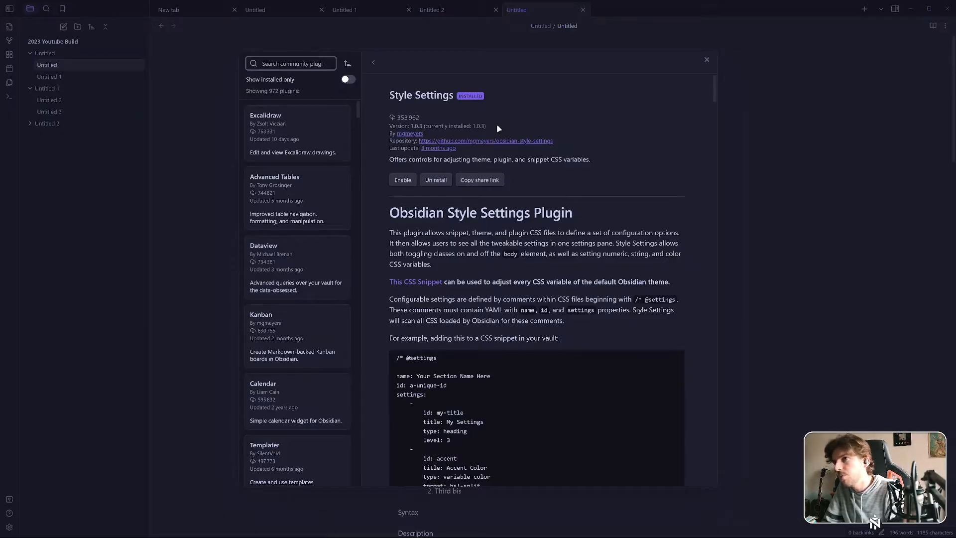
text(callout)
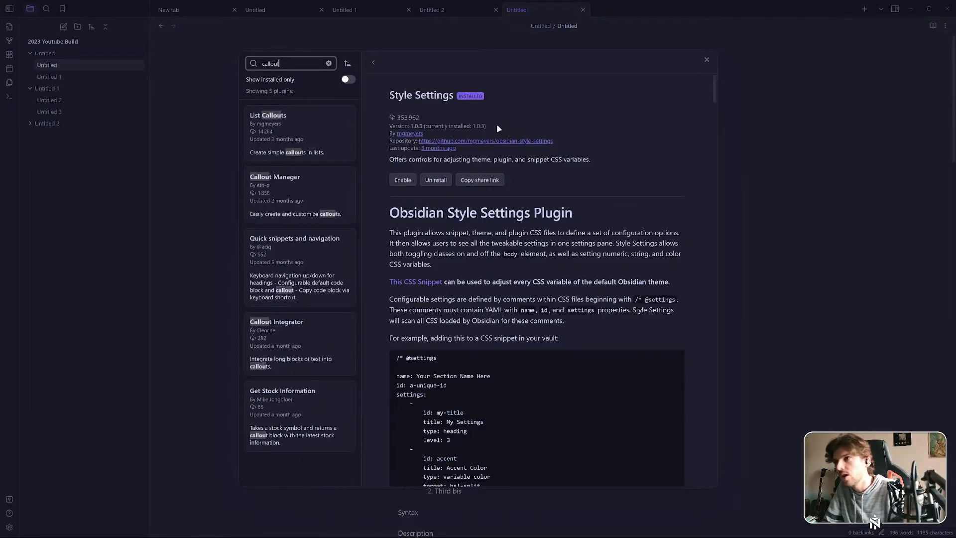
click(320, 186)
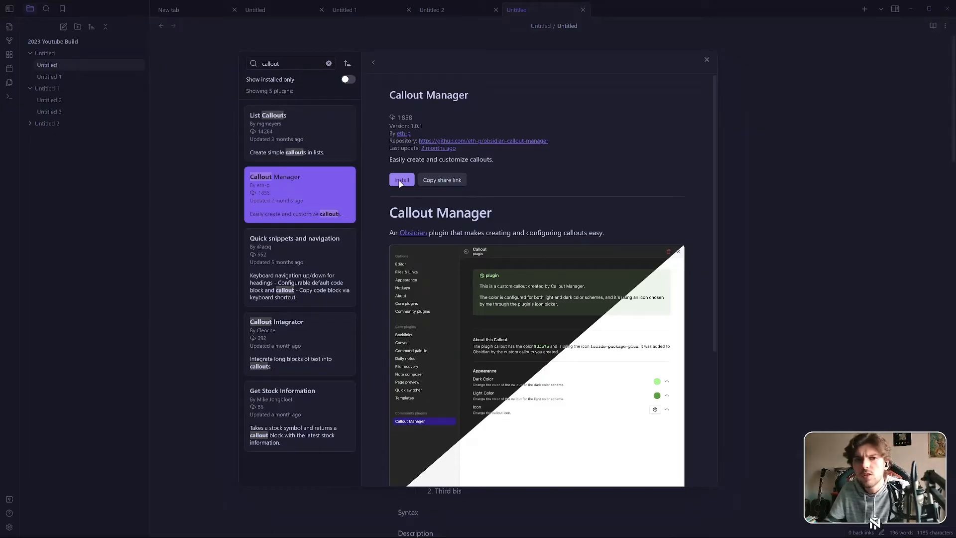
click(407, 183)
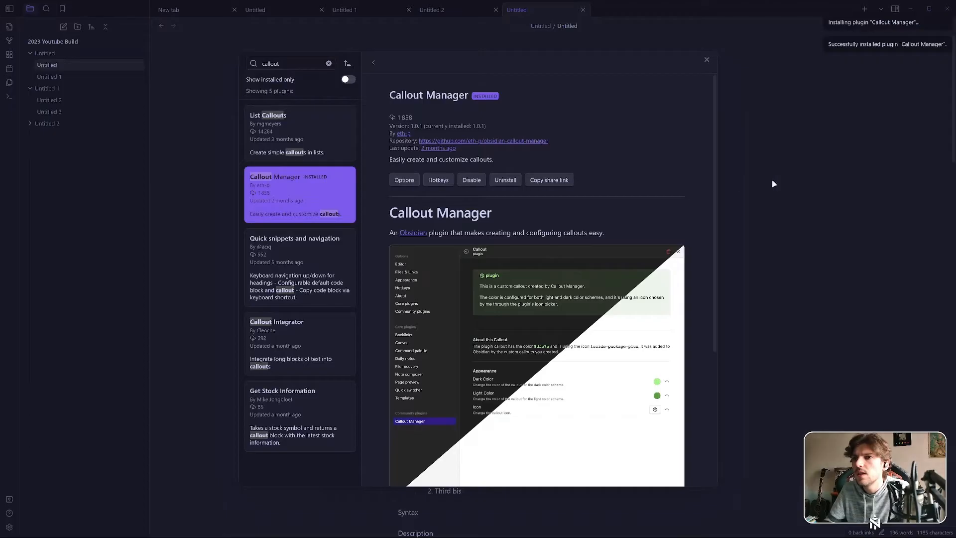
click(416, 180)
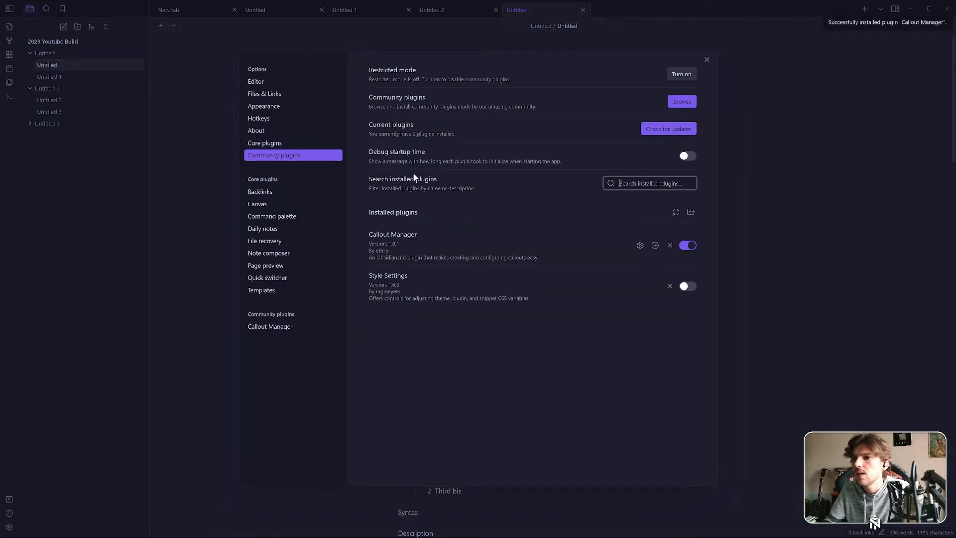
click(688, 286)
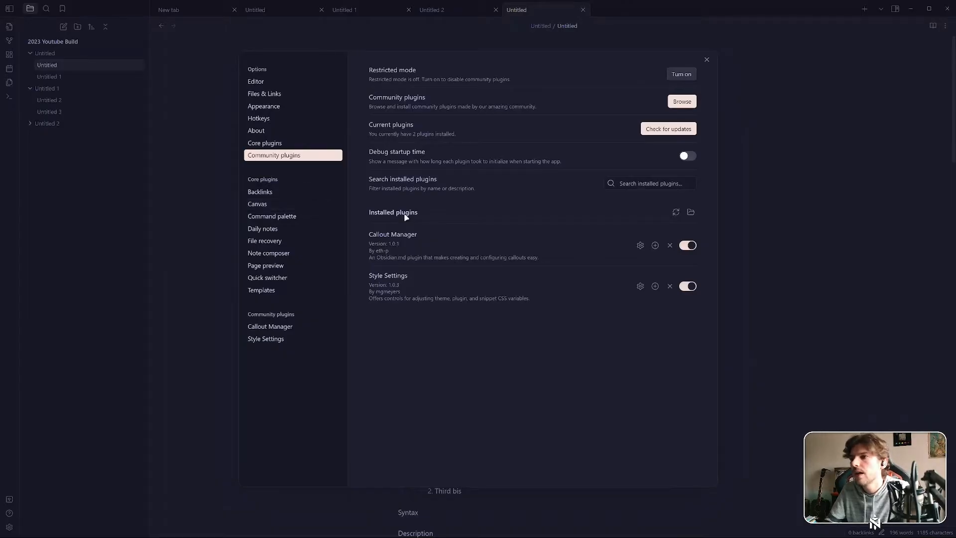
Open the Callout Manager settings and look through the list of available callouts
click(296, 324)
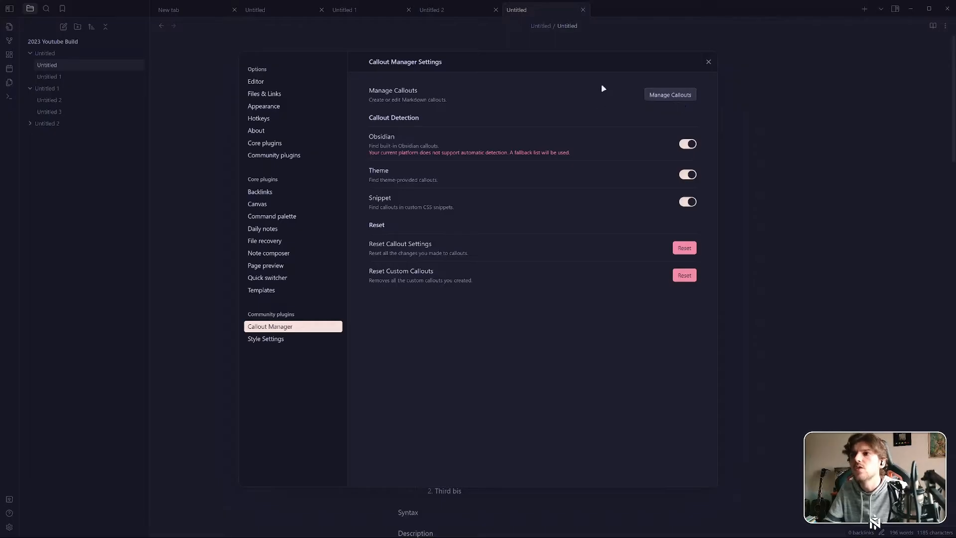
click(675, 94)
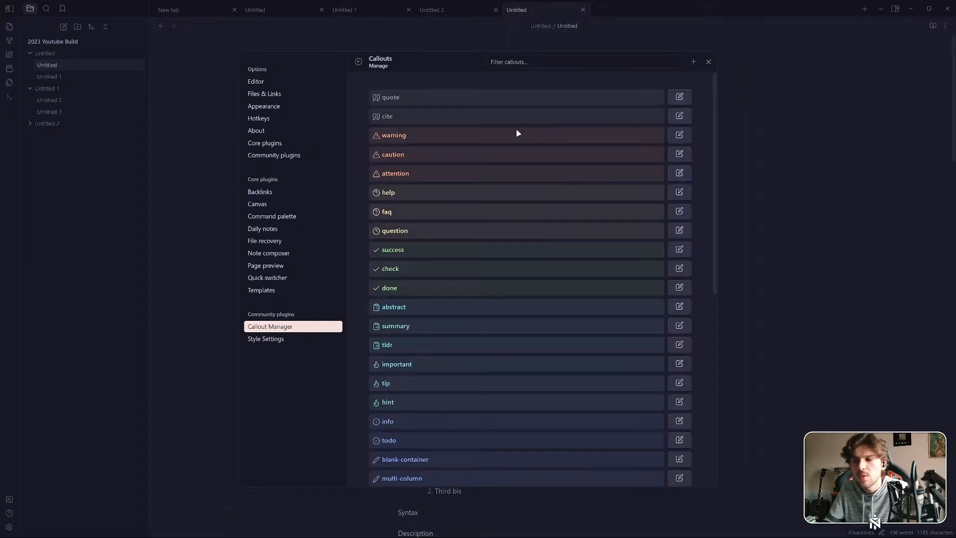
scroll(524, 125, down, 7)
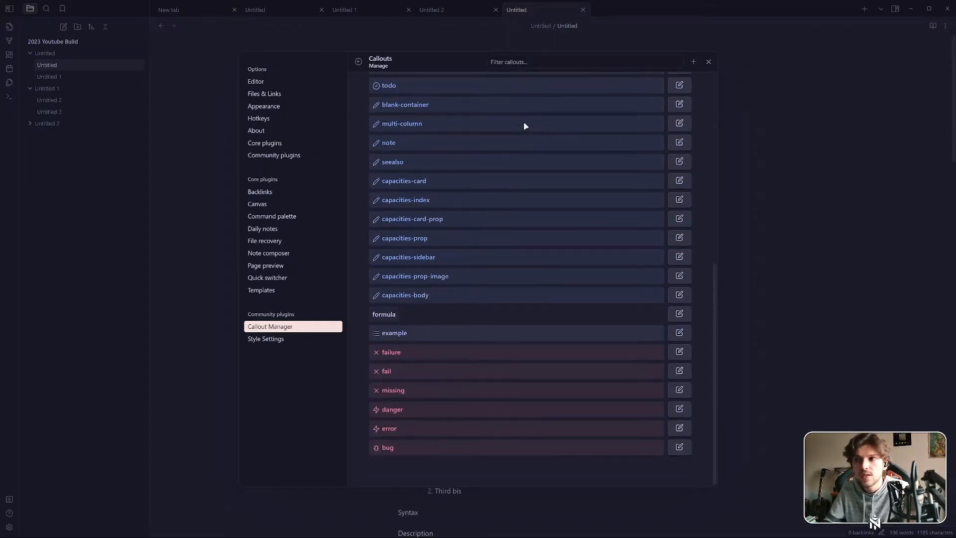
scroll(583, 421, up, 7)
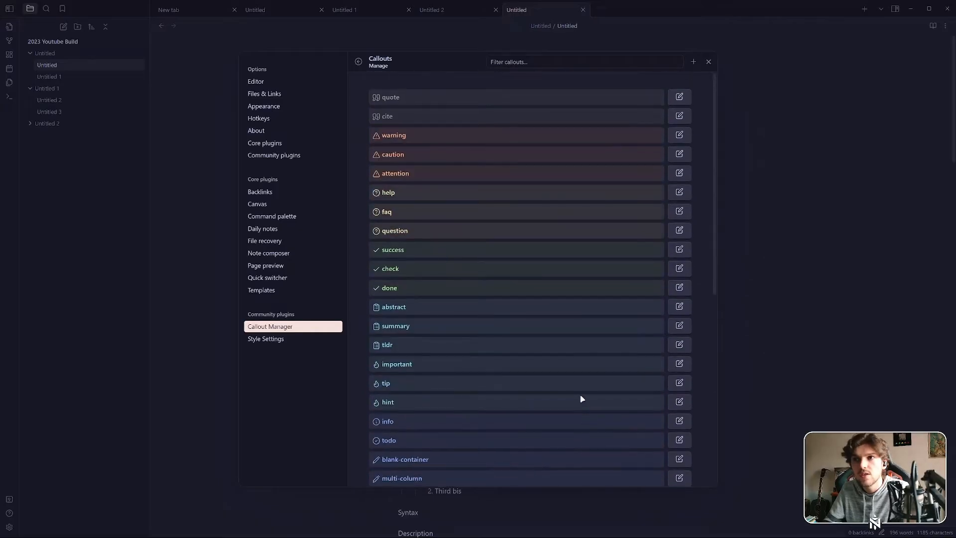
Turn off Obsidian, Theme and Snippet callout detection and check the callout list
click(358, 62)
click(687, 144)
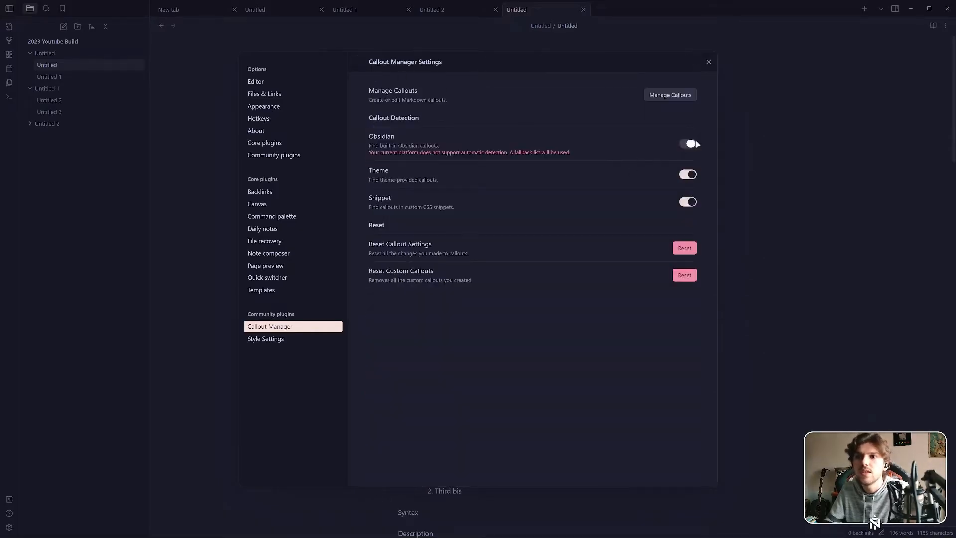
click(687, 174)
click(687, 201)
click(669, 94)
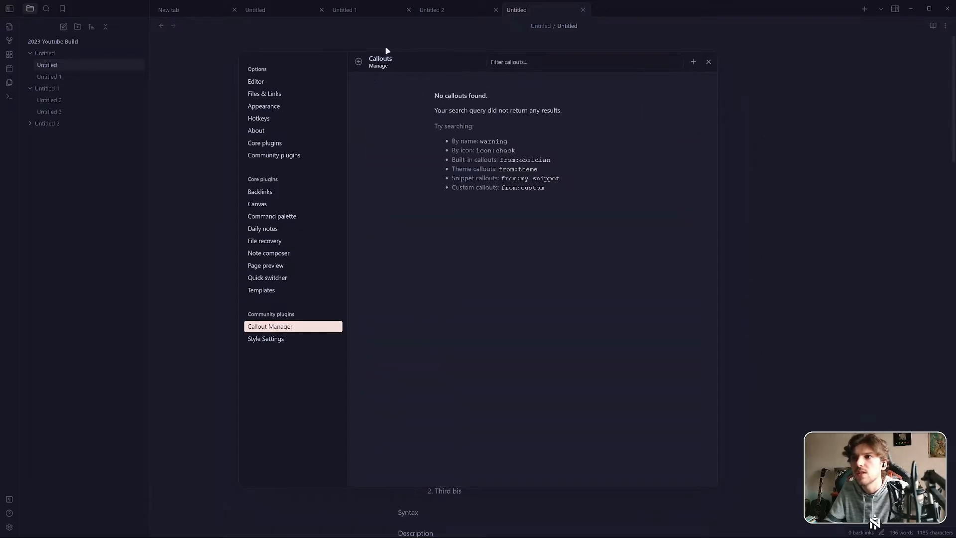
Turn the Obsidian, Snippet and Theme callout detection options back on
click(358, 62)
click(687, 144)
click(687, 201)
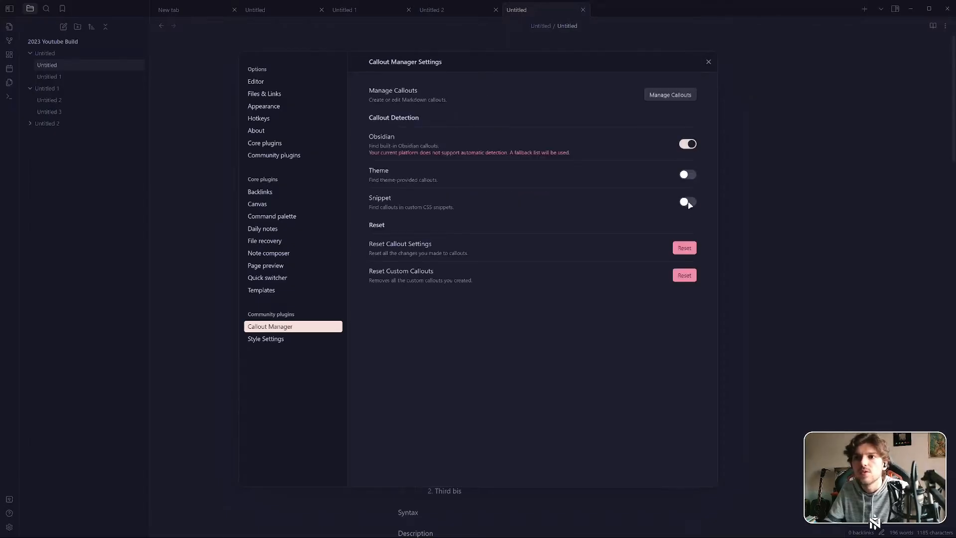
click(687, 174)
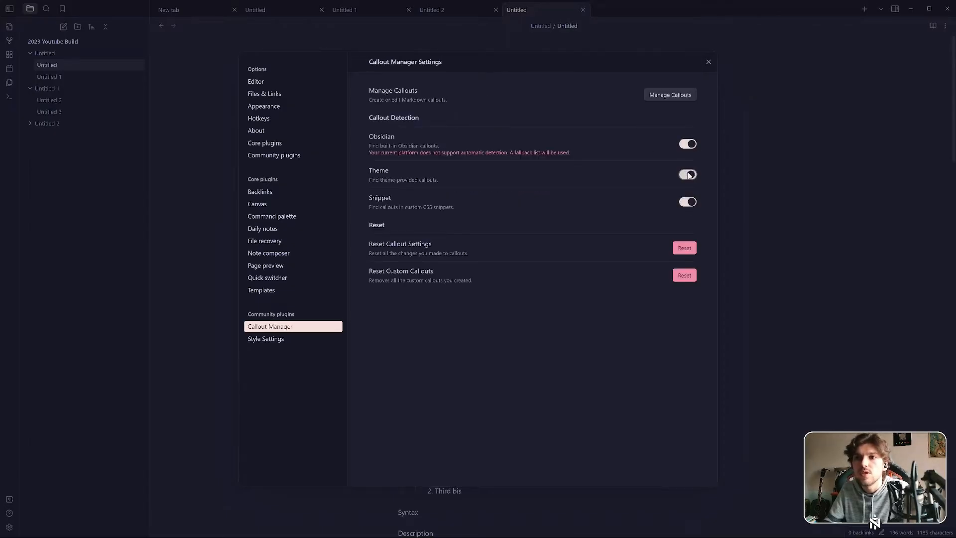
Reopen the list of managed callouts and review its entries
click(664, 96)
scroll(576, 184, down, 5)
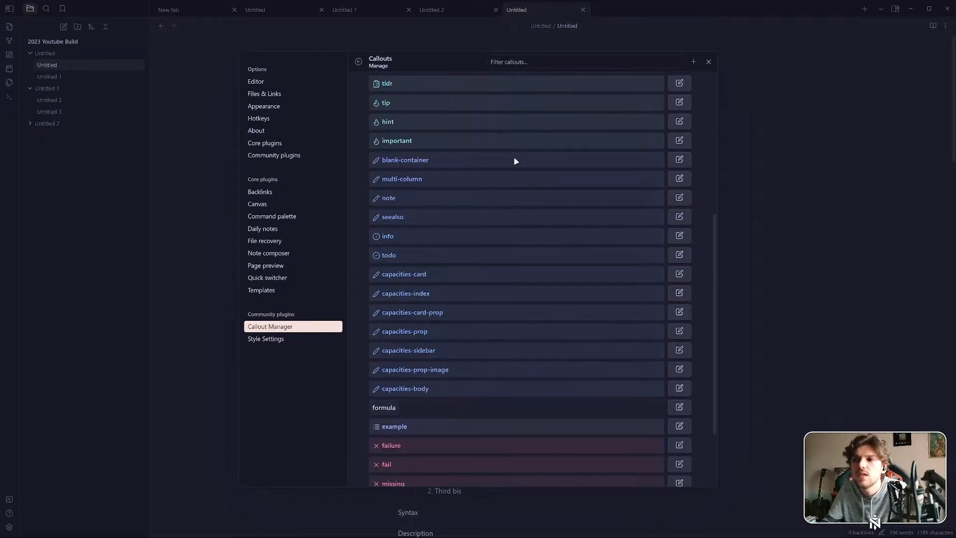
scroll(515, 159, up, 5)
scroll(523, 237, down, 1)
scroll(484, 156, up, 1)
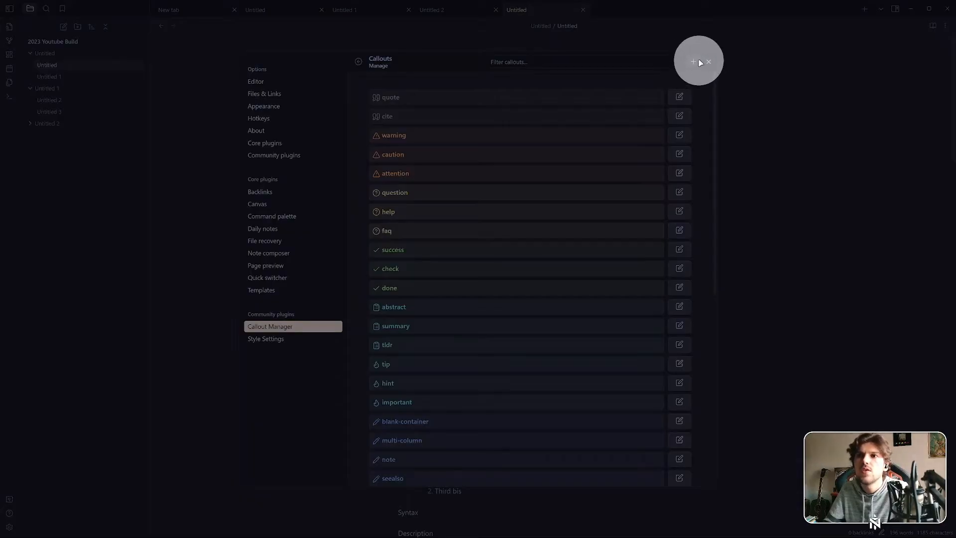
Create a new custom callout named testcallout
click(699, 63)
click(676, 96)
text(t)
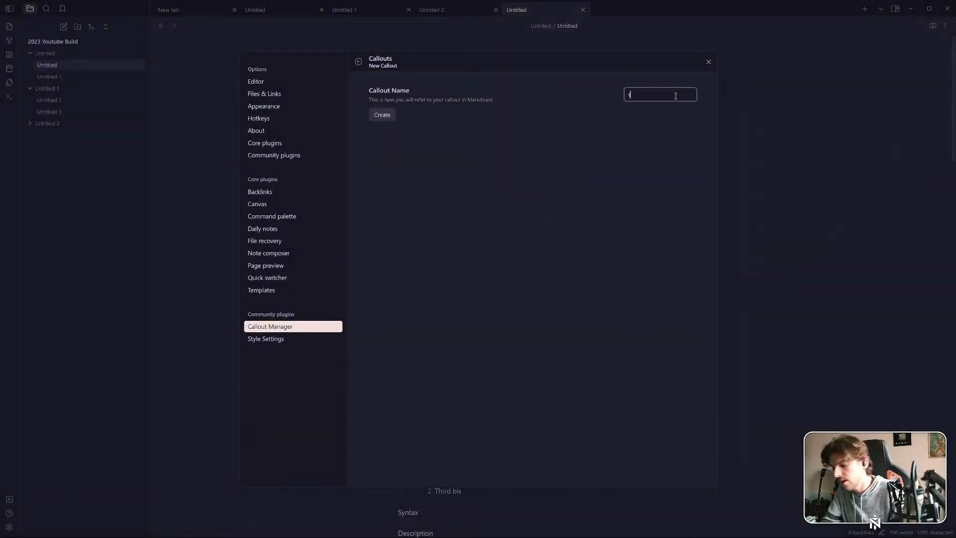
text(estcalo)
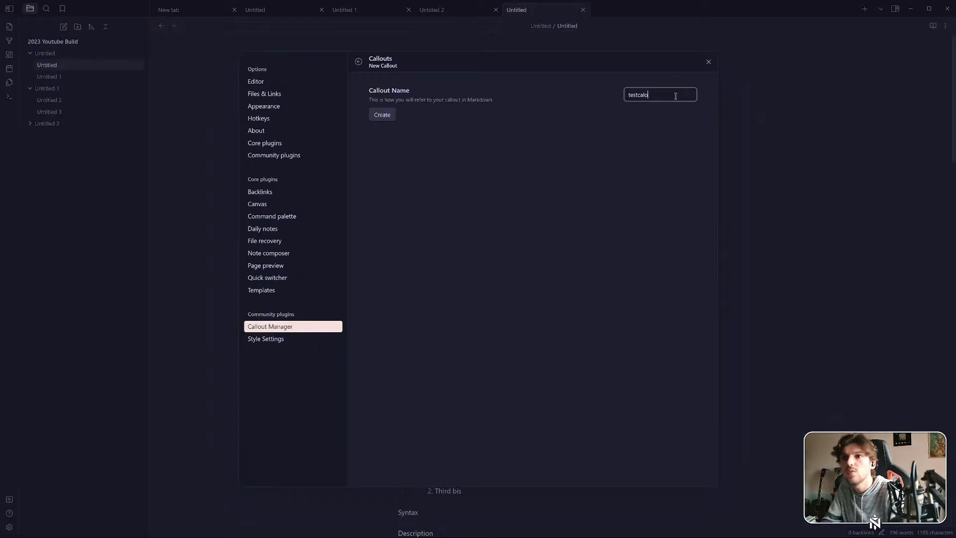
key(BackSpace)
text(lout)
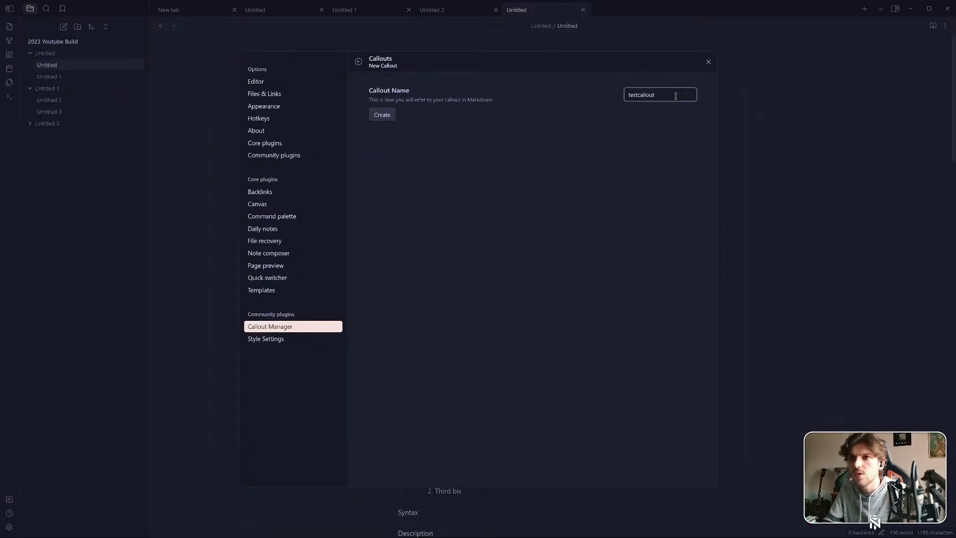
click(381, 115)
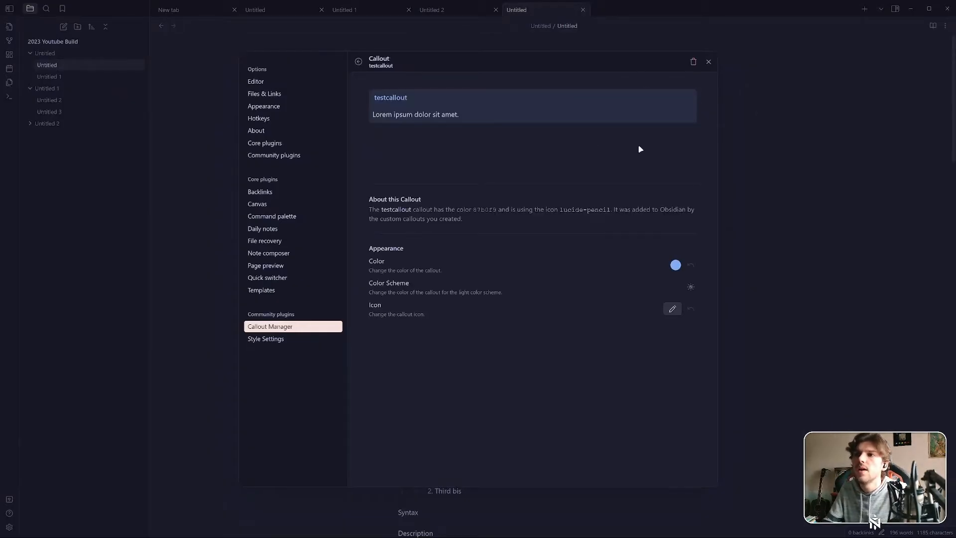
Sample the color f5e0dc from the highlighted Callout Manager entry with the screen color picker
click(675, 265)
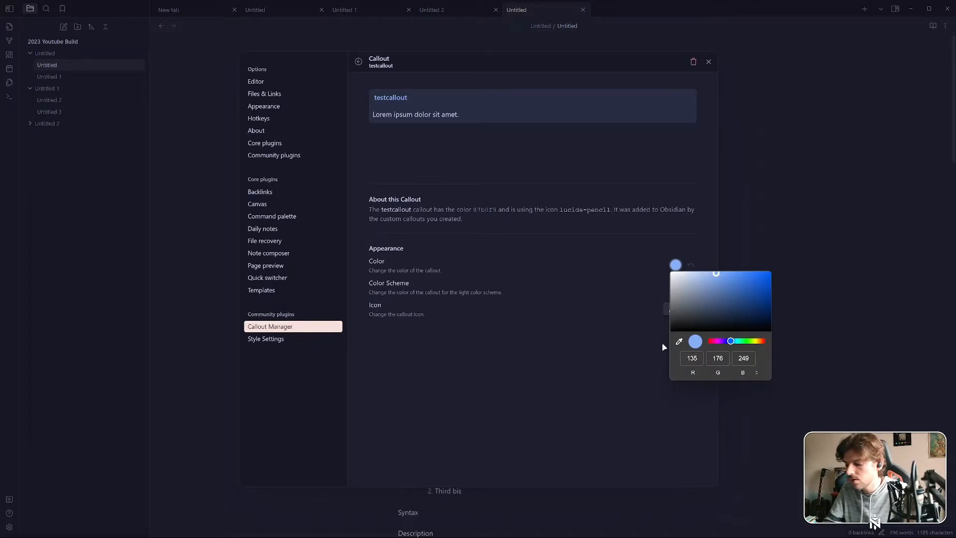
key(super+shift+c)
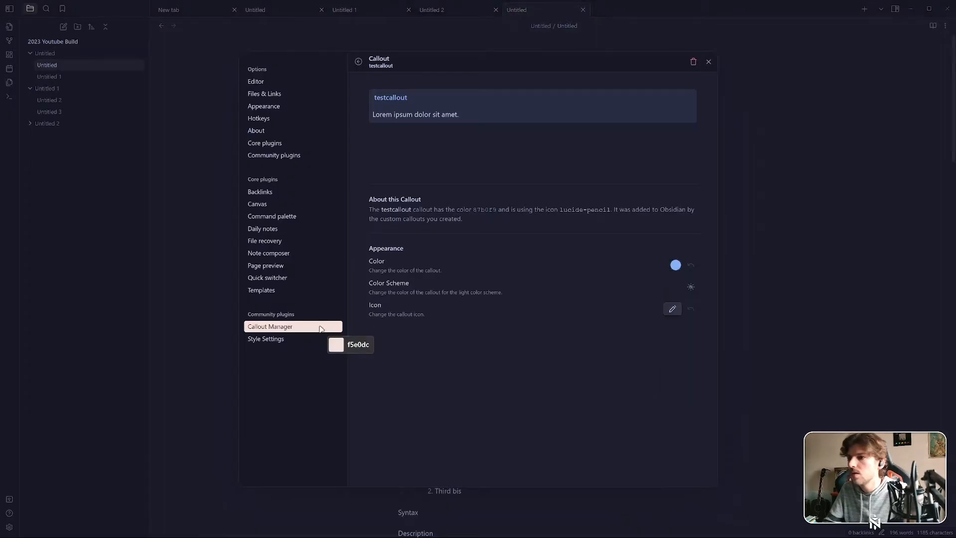
click(321, 329)
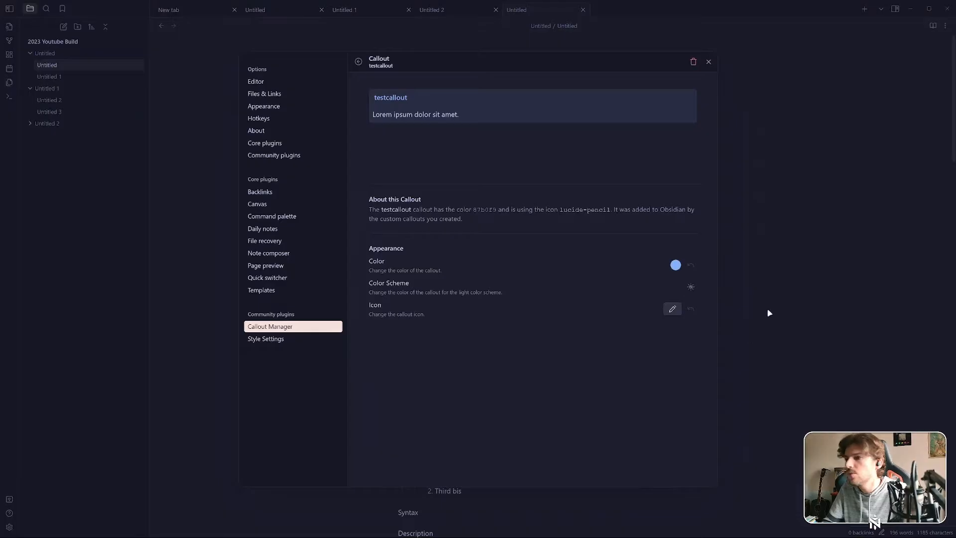
Set the testcallout callout's color to the hex value #F5E0DC
click(677, 265)
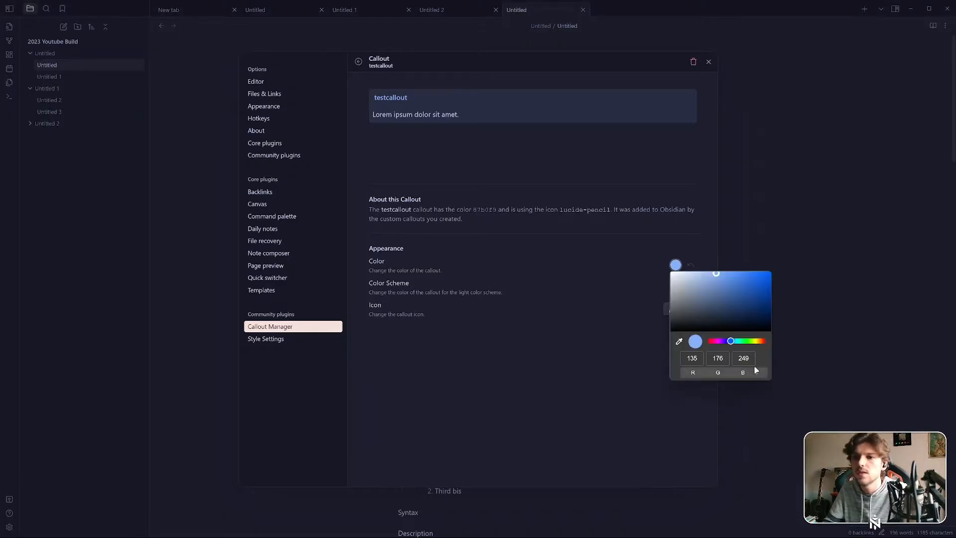
click(754, 371)
click(754, 372)
click(711, 357)
drag(711, 357, 745, 359)
text(F)
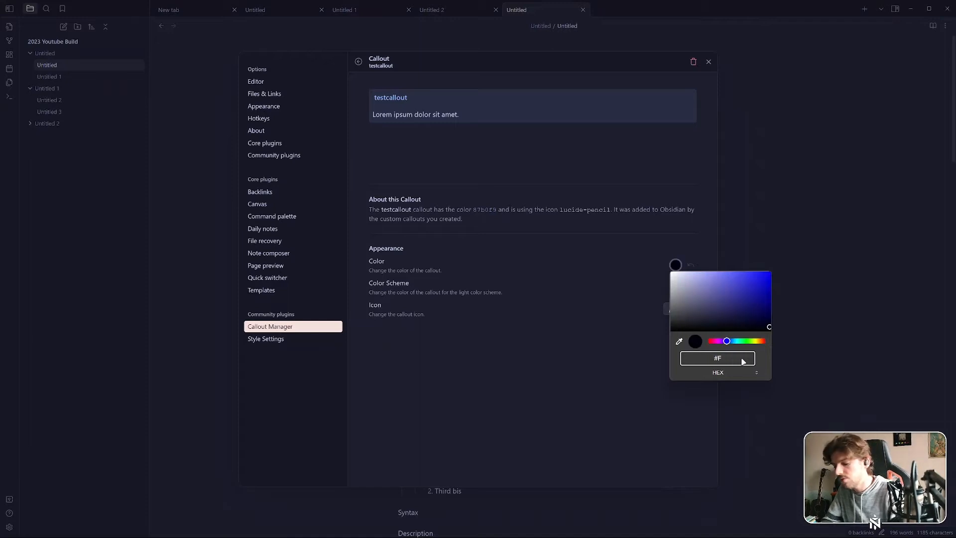
text(5E0DC)
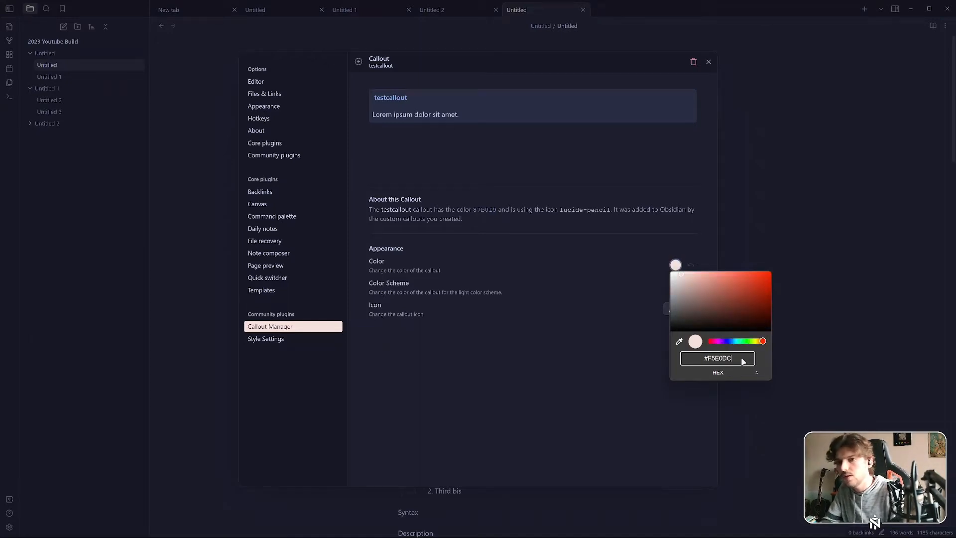
key(Return)
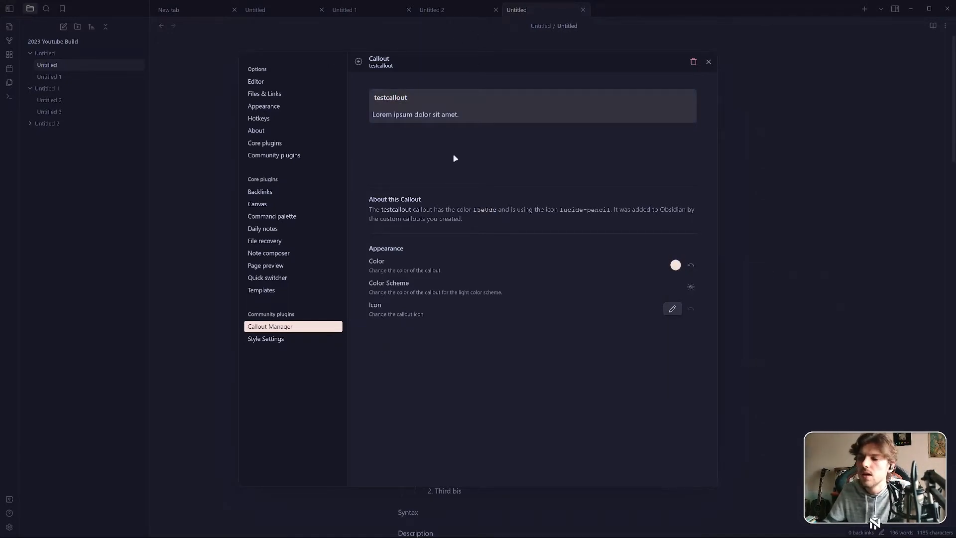
Browse the callout icons, search for "cook" and assign the lucide-cookie icon to testcallout
click(672, 309)
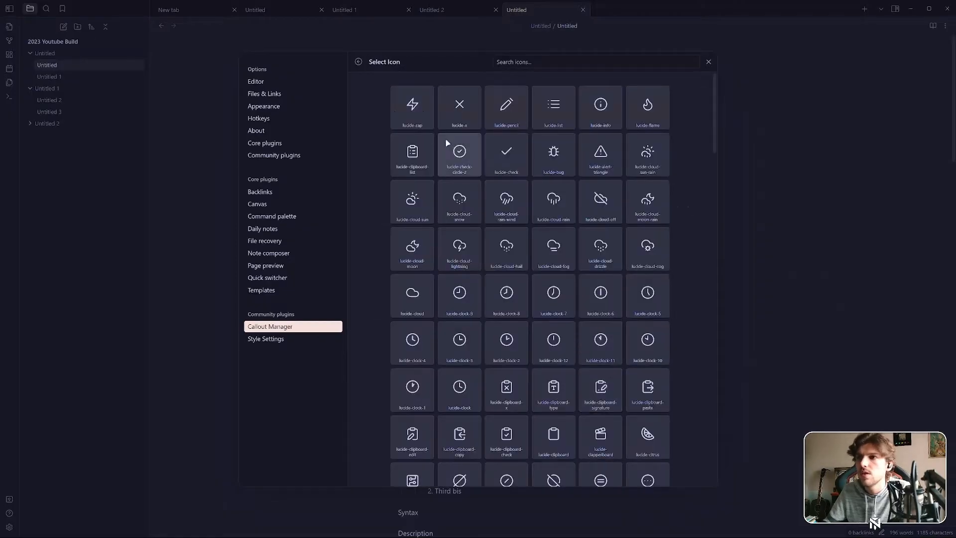
scroll(571, 288, down, 5)
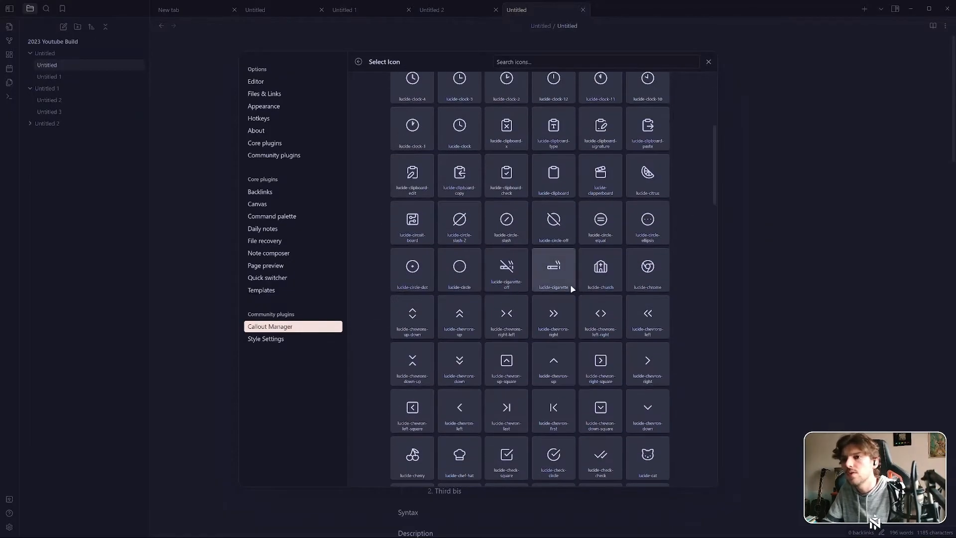
scroll(571, 287, down, 4)
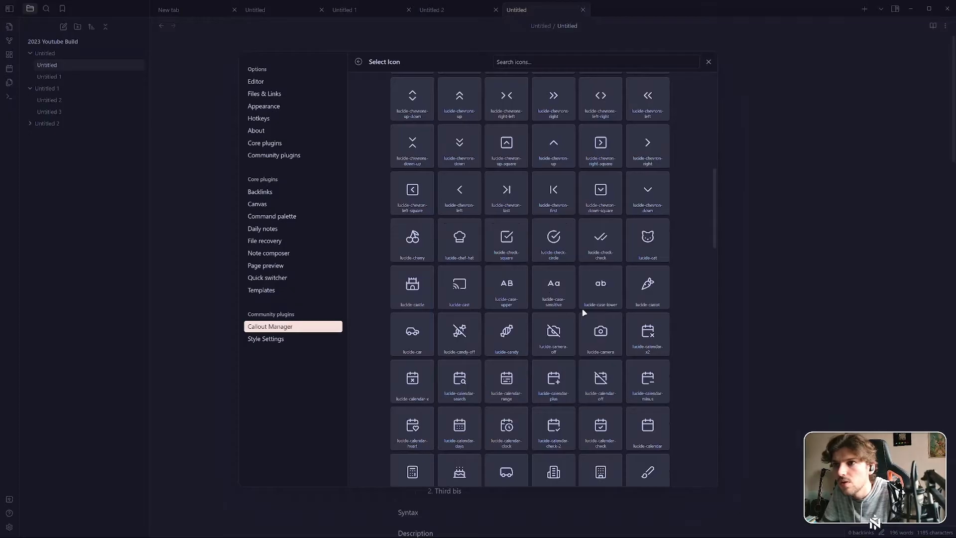
scroll(582, 316, up, 10)
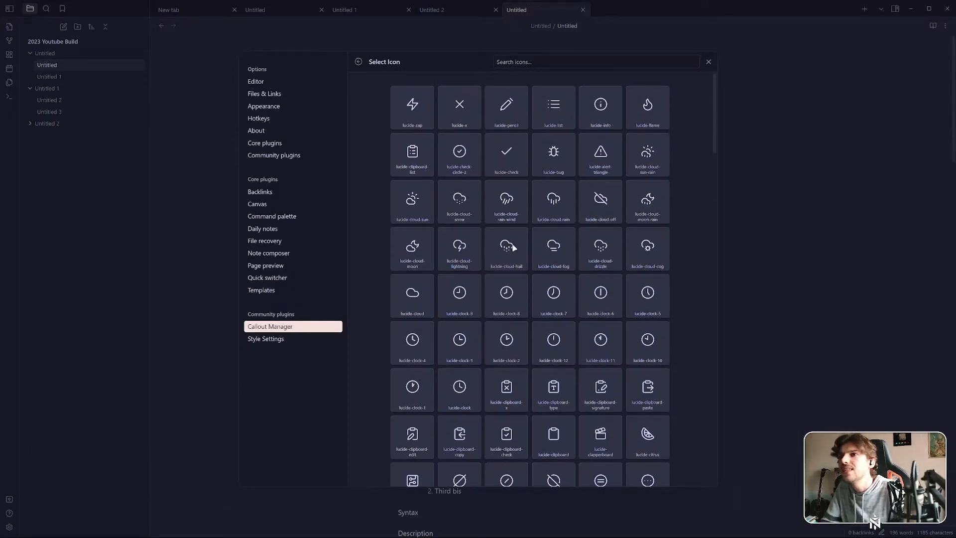
click(536, 62)
text(cook)
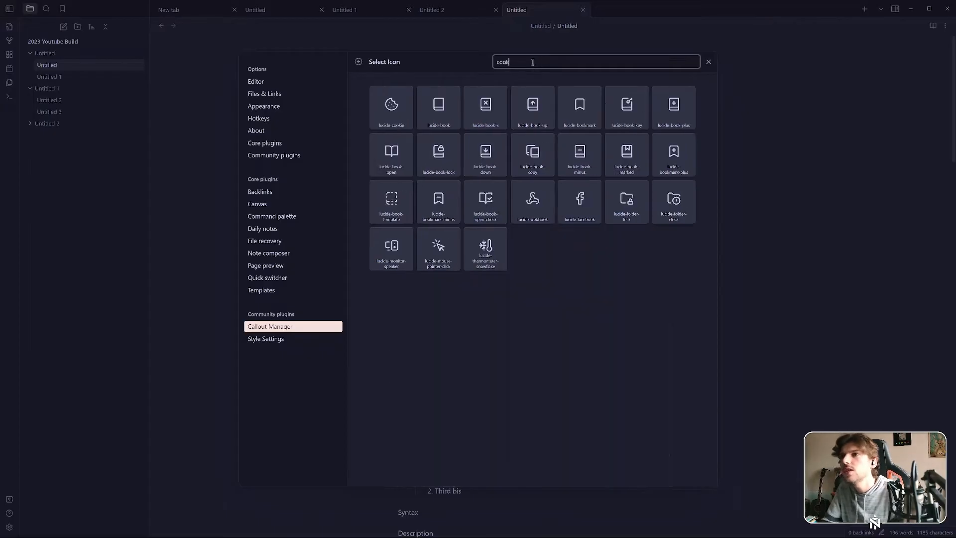
click(392, 106)
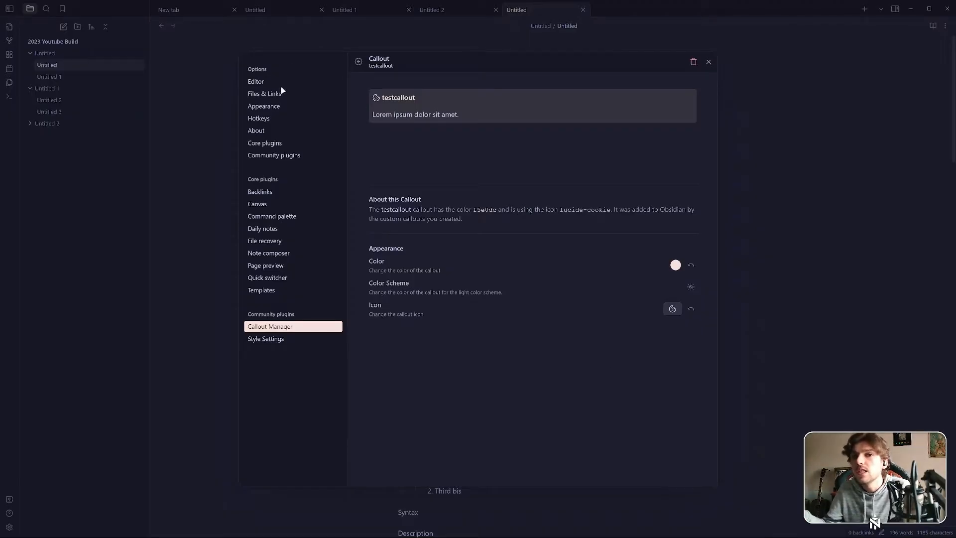
Review the base color scheme options in the Appearance settings and choose Dark
click(284, 106)
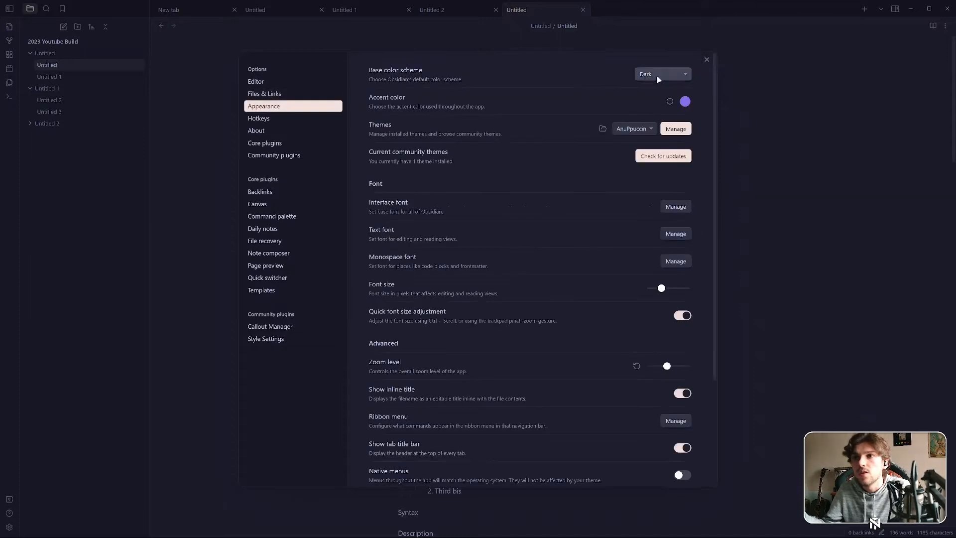
click(658, 75)
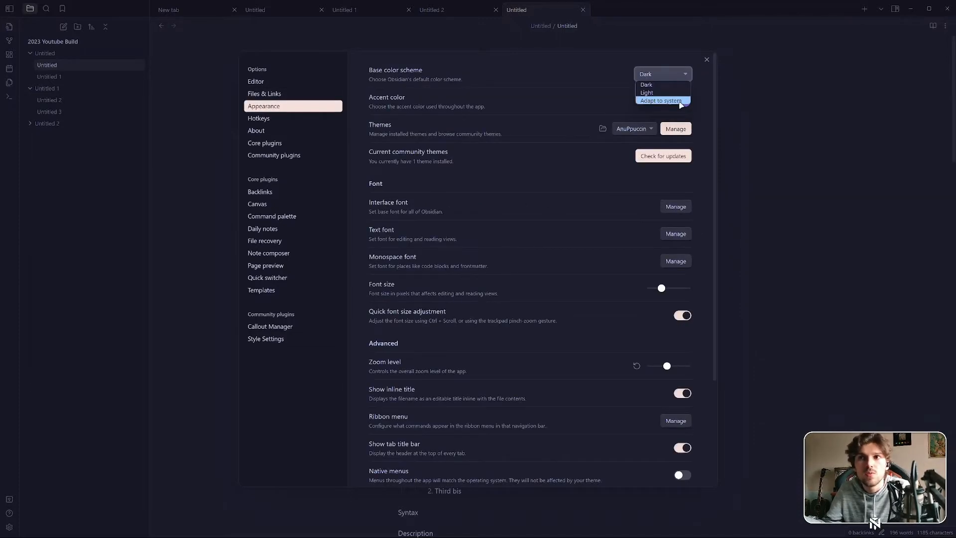
click(646, 84)
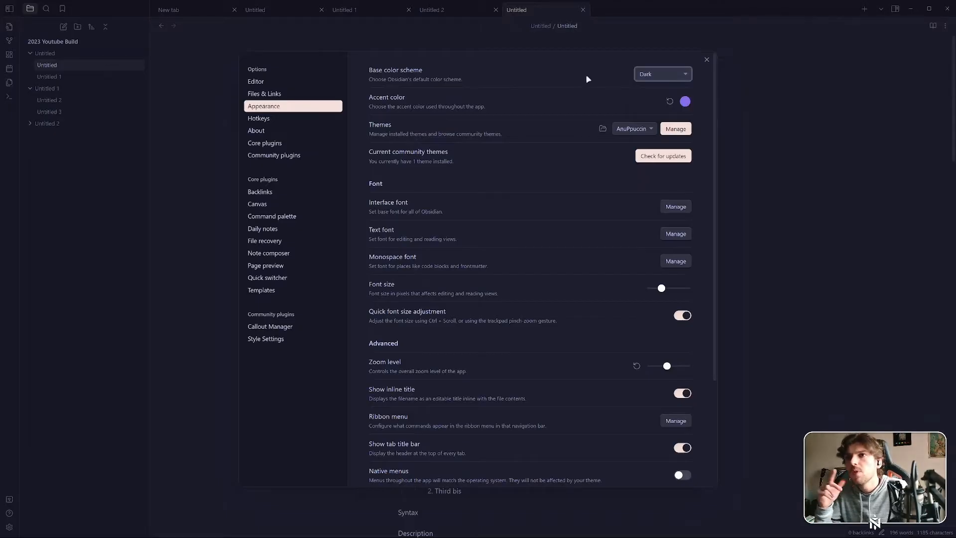
Find testcallout among the managed callouts, view its color scheme and appearance options, and return to the list
click(284, 326)
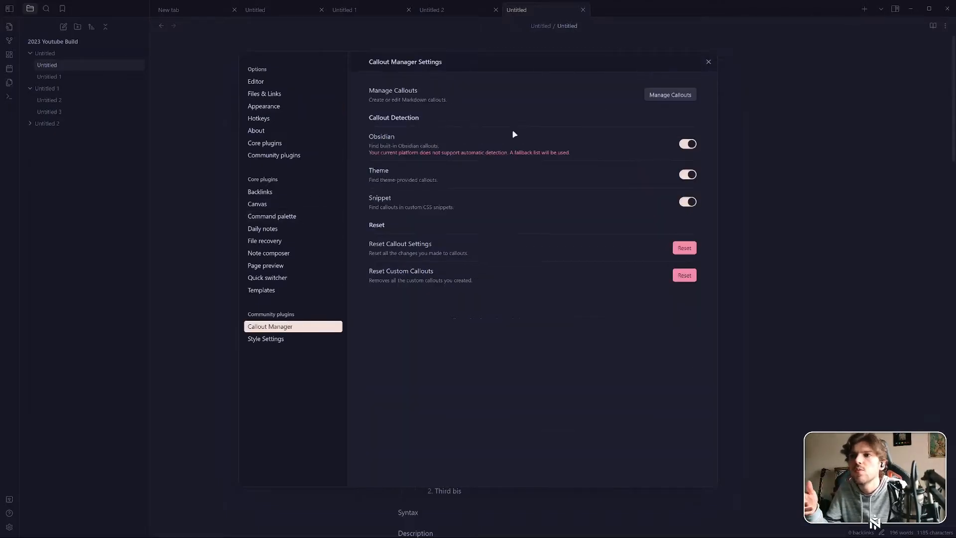
click(667, 94)
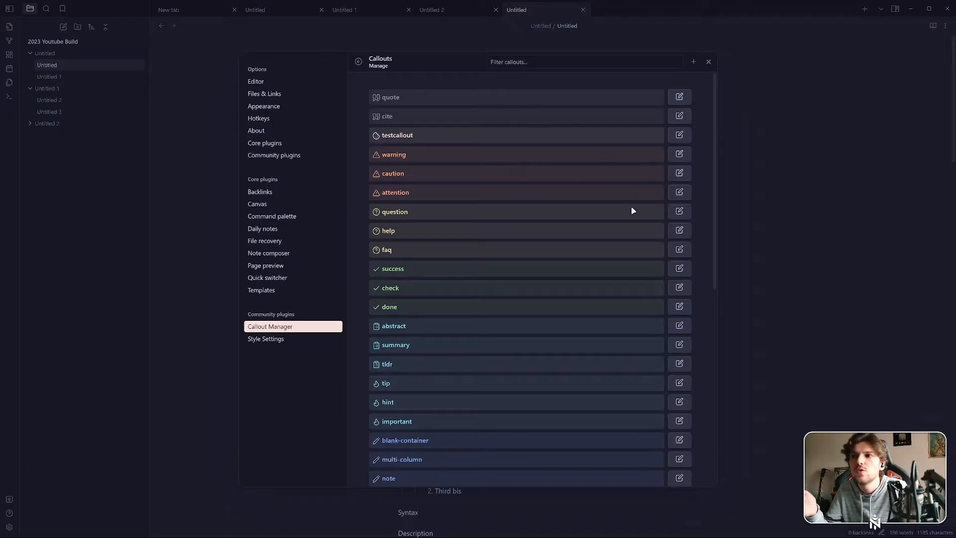
click(679, 135)
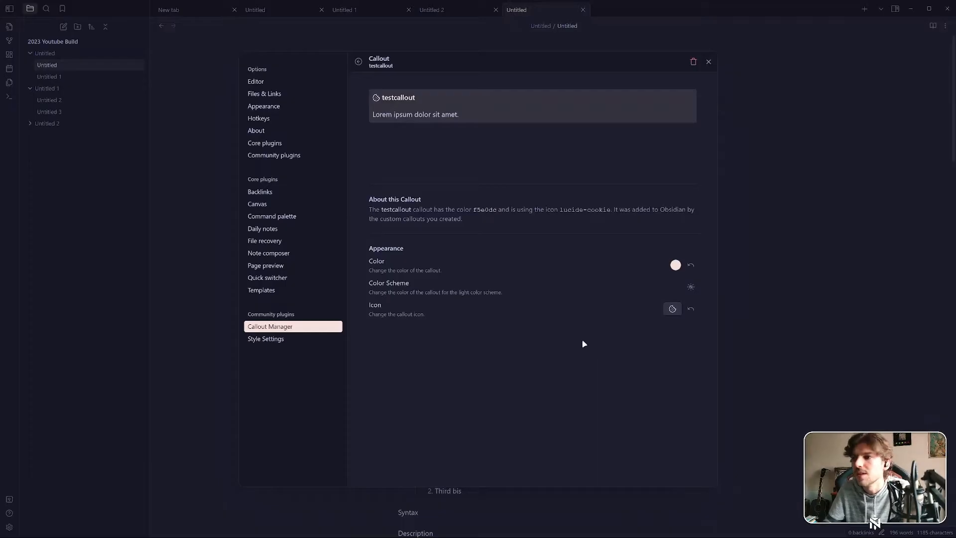
click(357, 61)
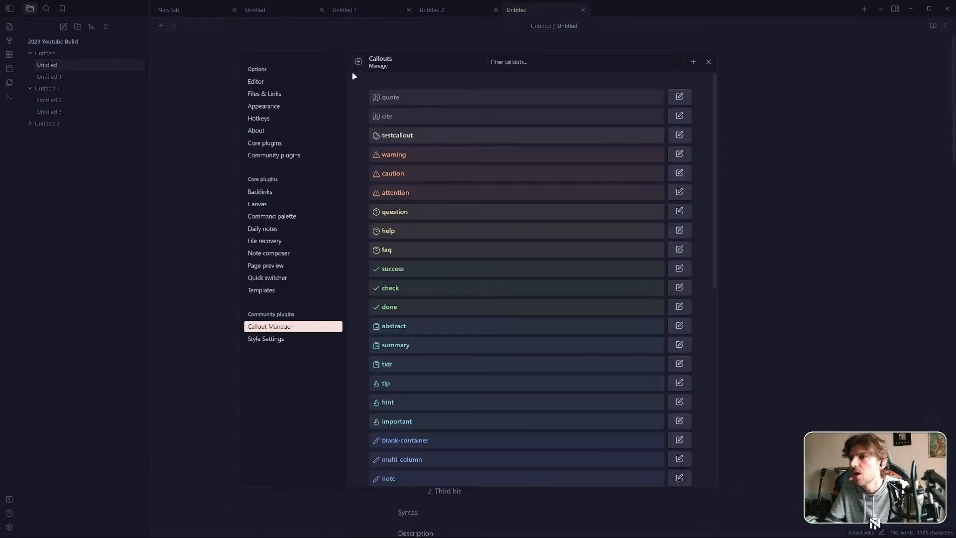
Open the AnuPpuccin theme's Style Settings and expand the Workspace and Workspace Layout sections
click(287, 338)
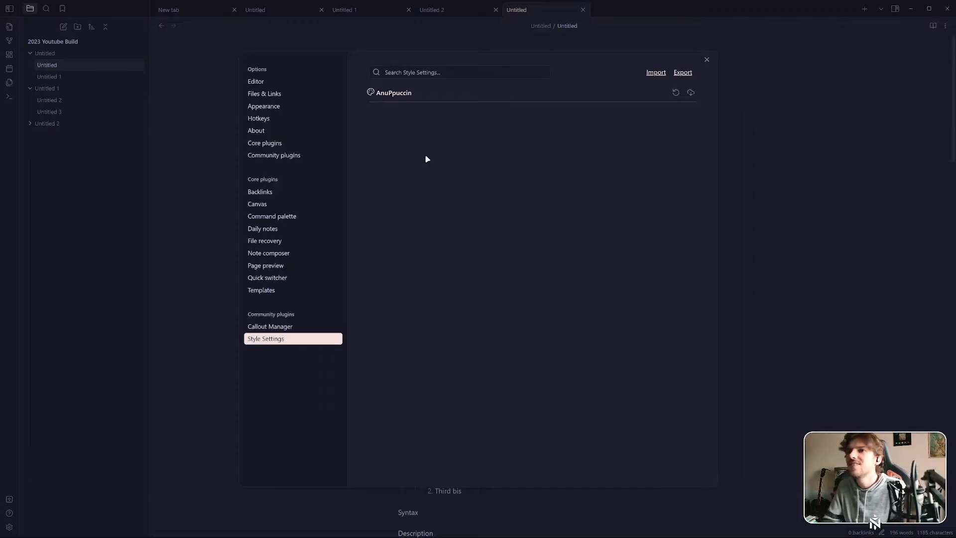
click(458, 97)
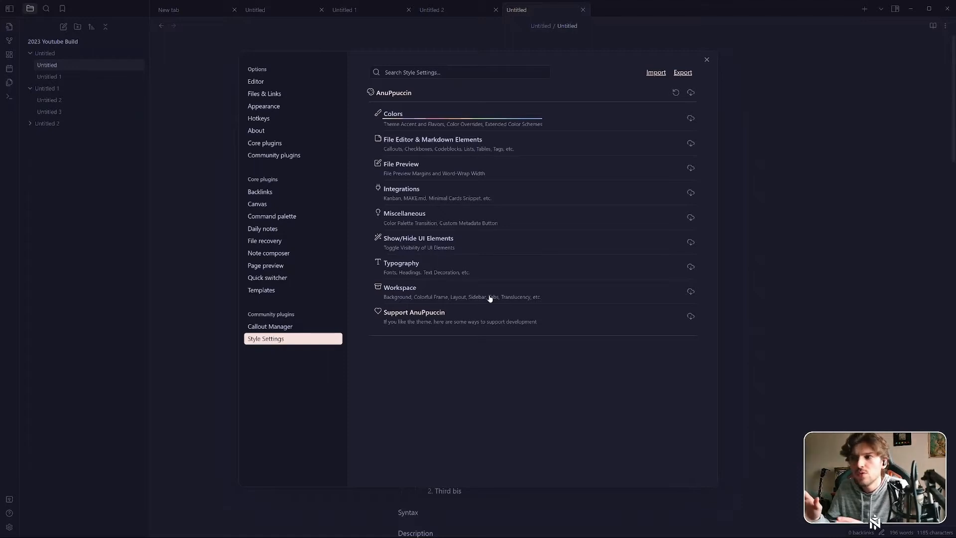
click(278, 342)
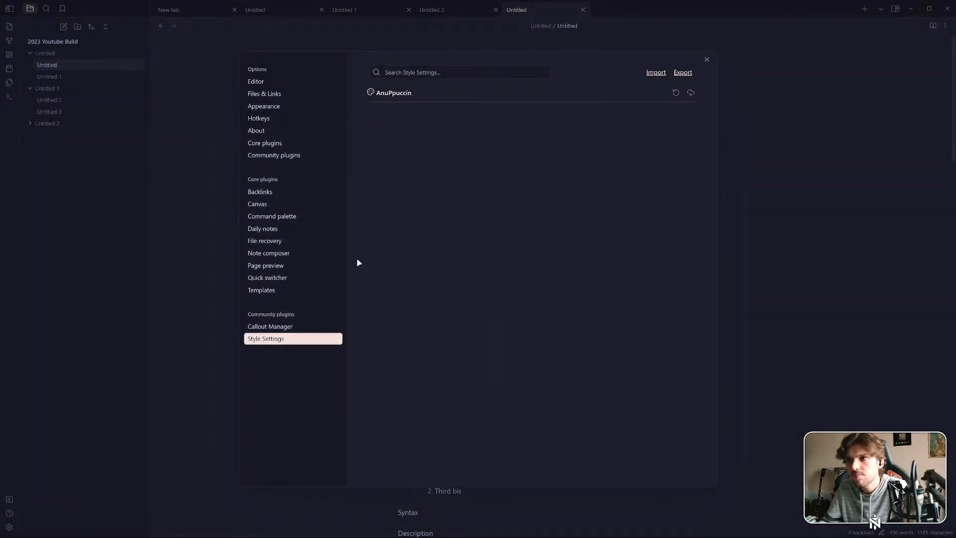
click(457, 93)
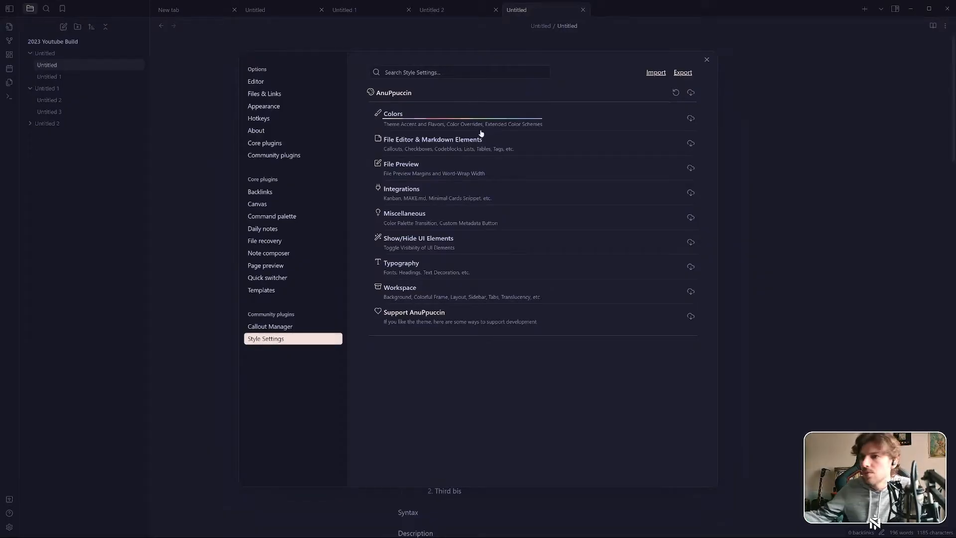
click(456, 299)
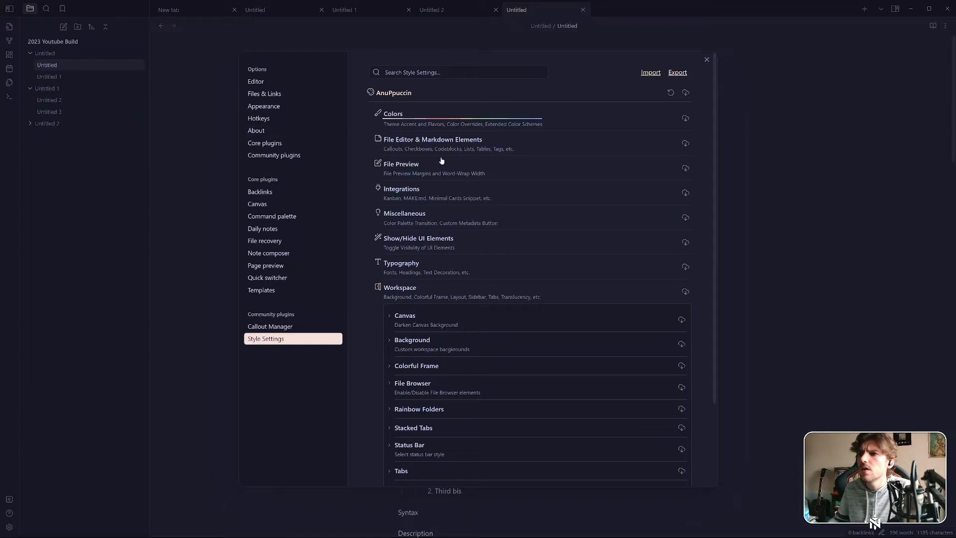
scroll(455, 195, down, 2)
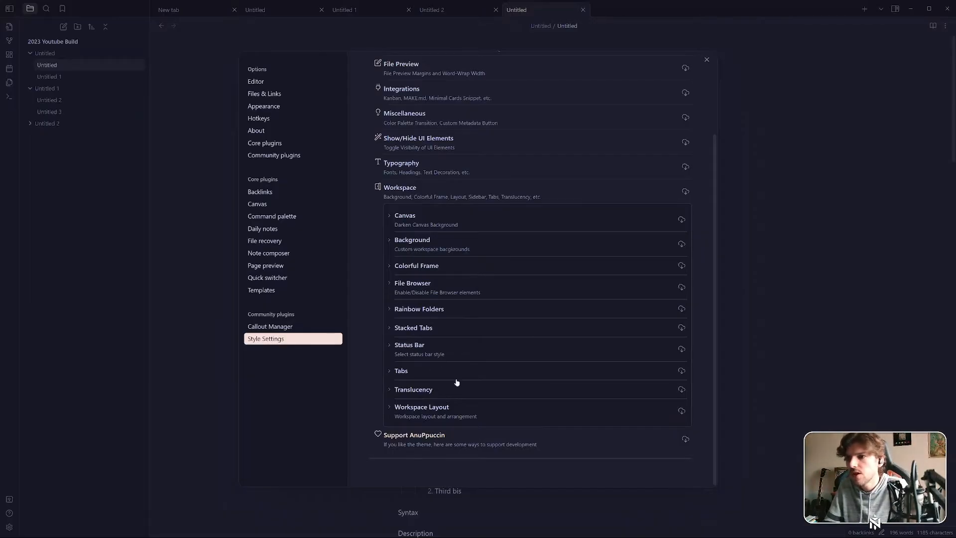
click(566, 412)
Enable Colorful Frame (WIP) in the theme's Workspace style settings
scroll(566, 412, down, 3)
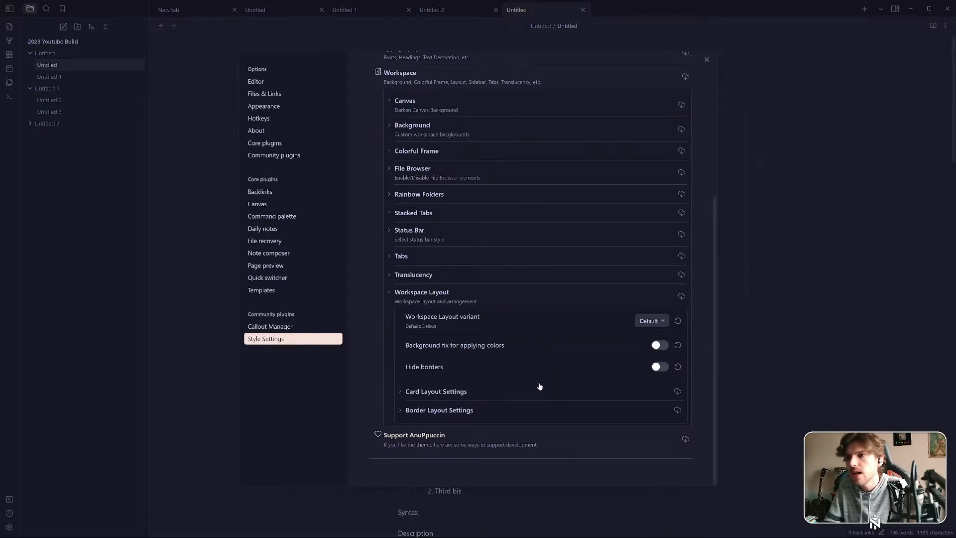
click(483, 153)
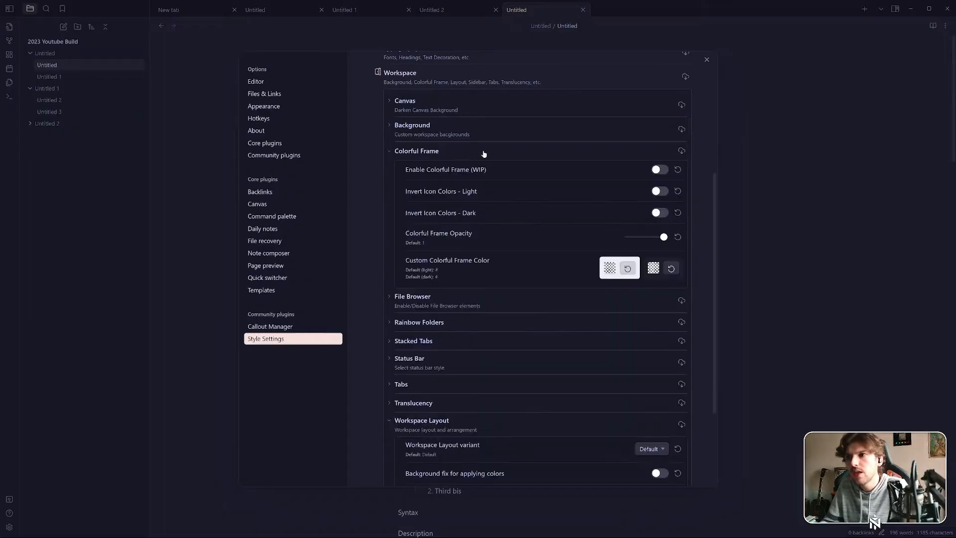
click(660, 171)
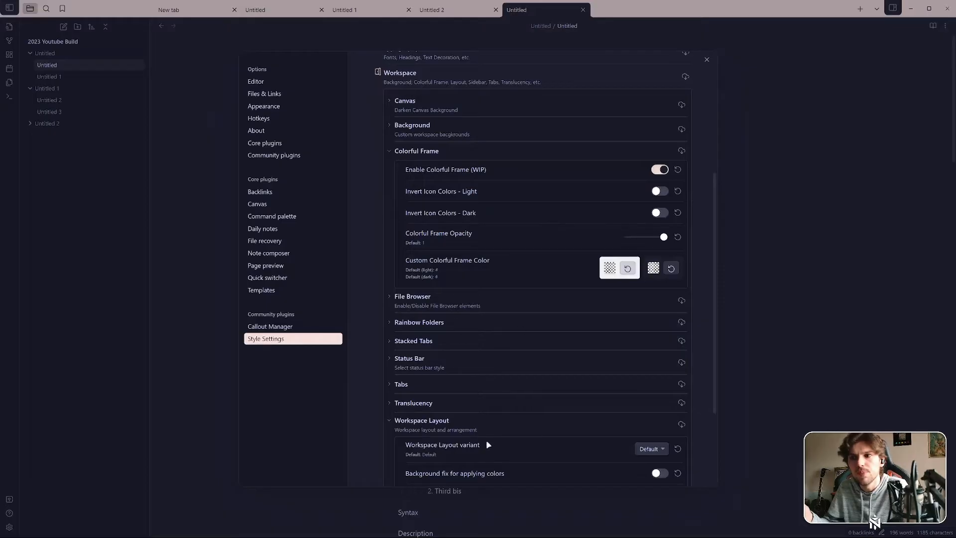
Set the dark-mode Custom Colorful Frame Color to a saturated orange-brown in the Colorful Frame settings
scroll(559, 319, down, 2)
scroll(560, 319, up, 3)
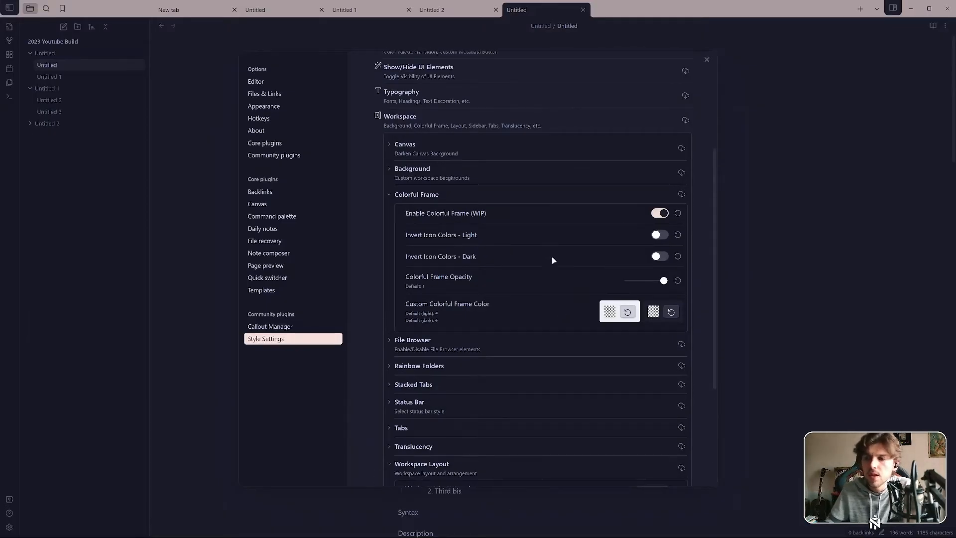
click(649, 312)
click(579, 314)
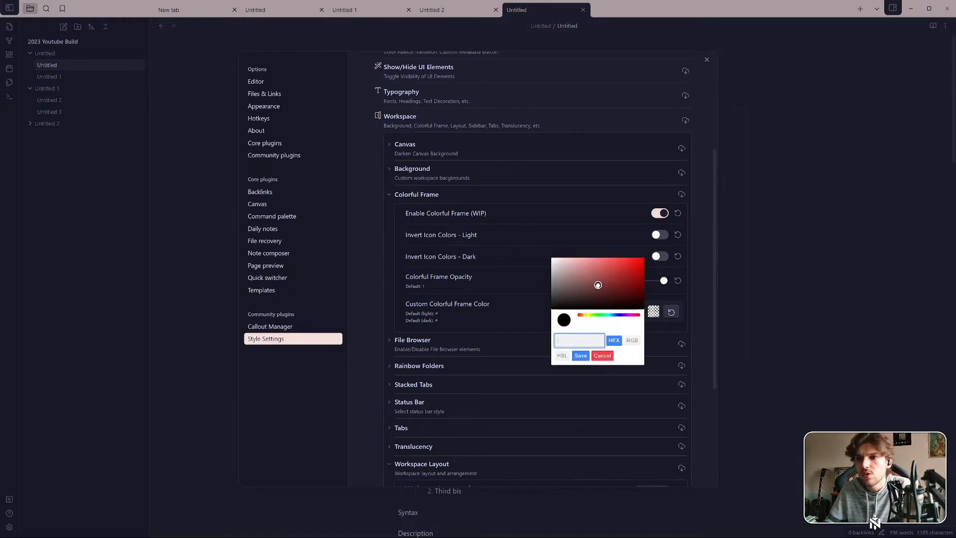
click(623, 276)
drag(585, 315, 581, 315)
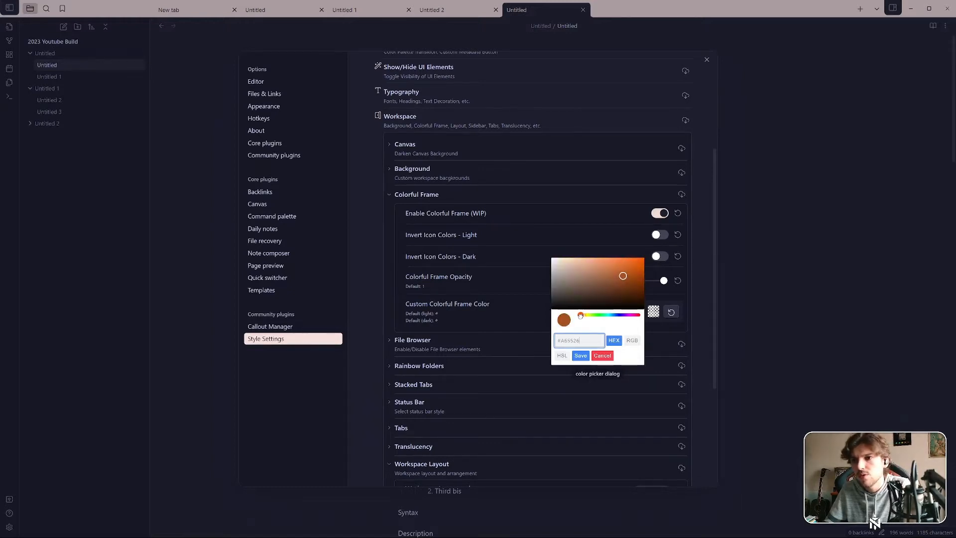
click(579, 355)
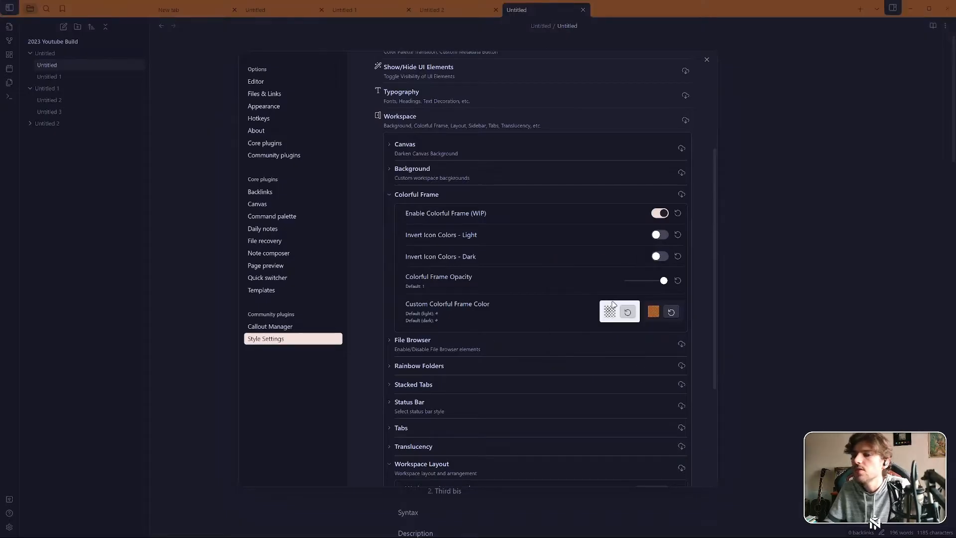
click(541, 339)
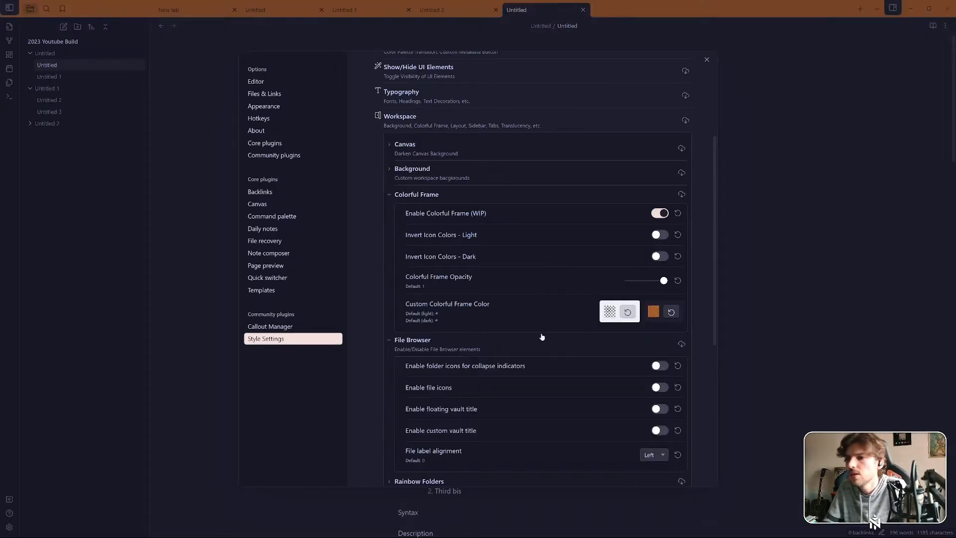
click(540, 347)
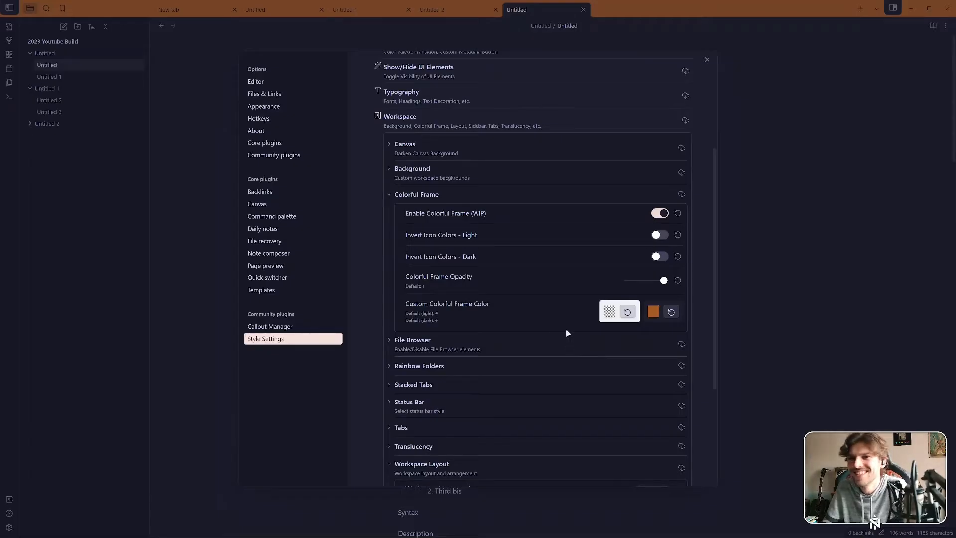
Try the Border and Cards options for the Workspace Layout variant, compare them, and return it to Default
scroll(495, 354, down, 3)
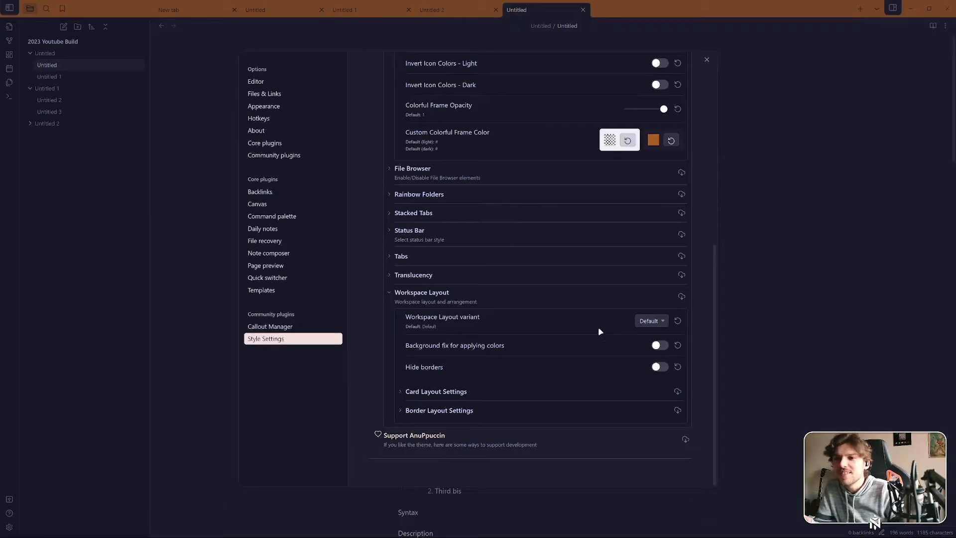
click(650, 320)
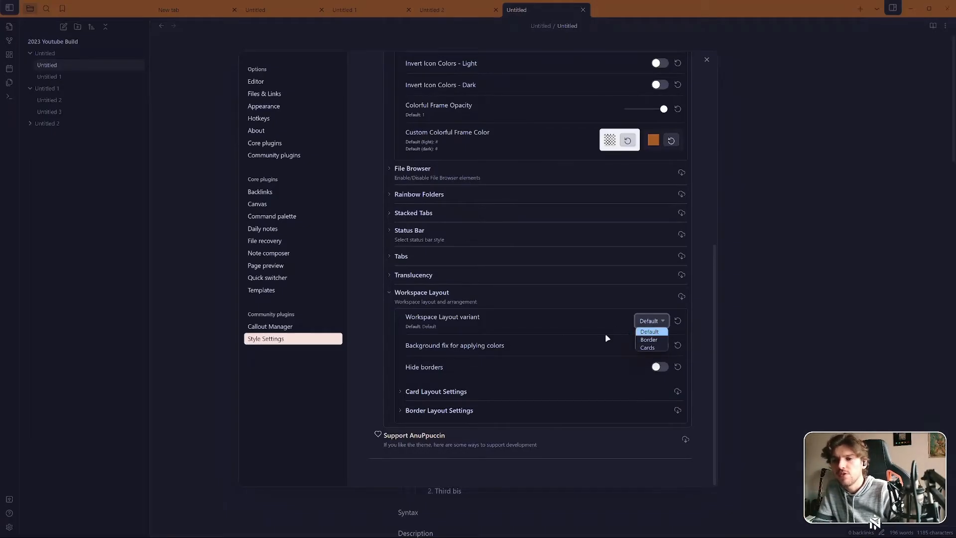
click(651, 340)
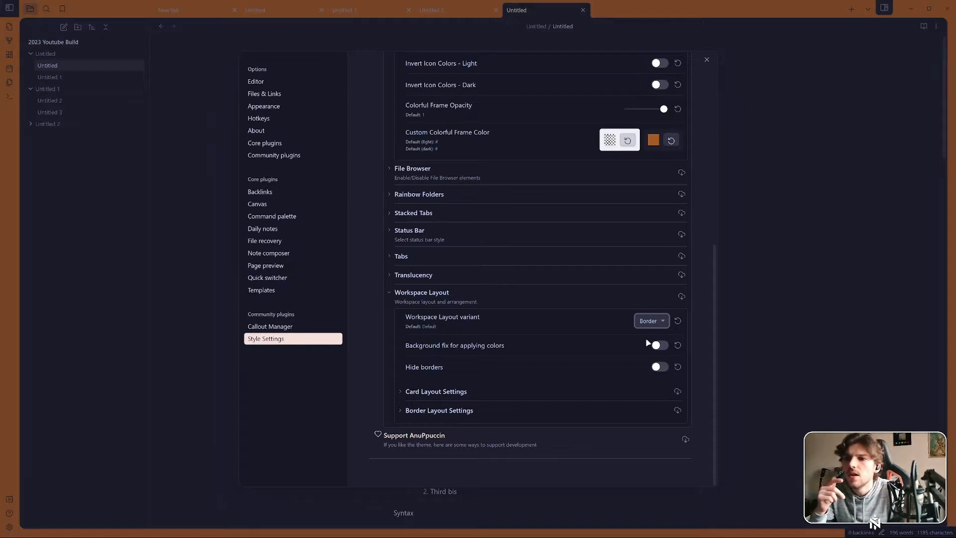
click(661, 323)
click(647, 343)
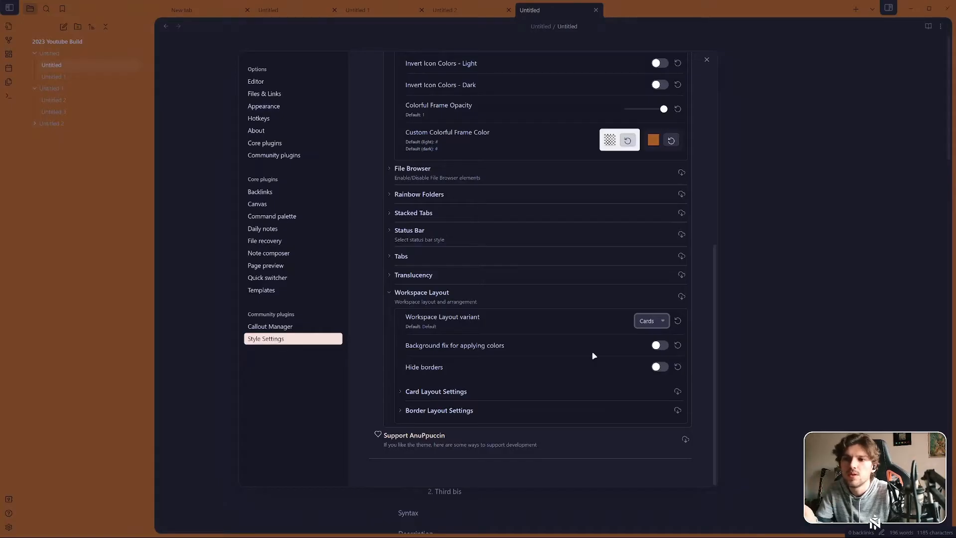
click(658, 321)
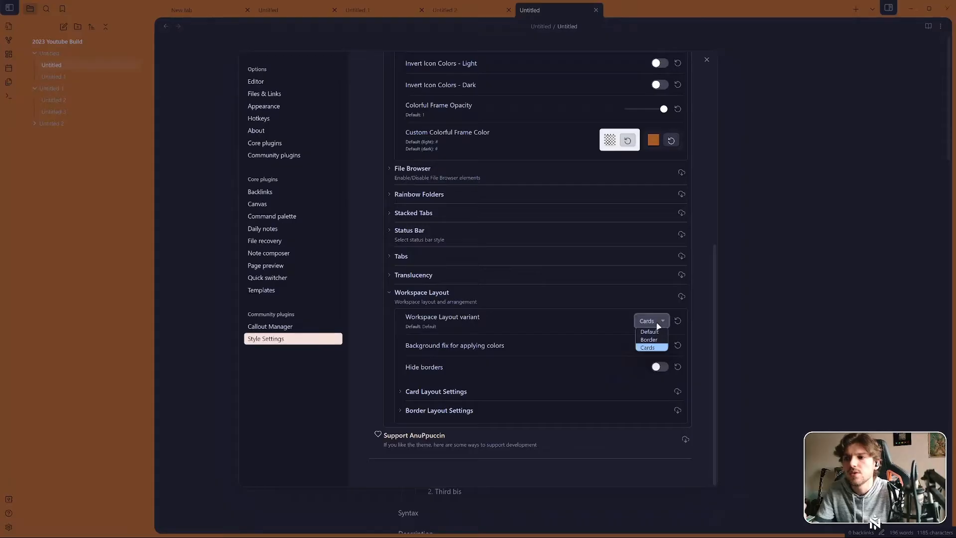
click(652, 341)
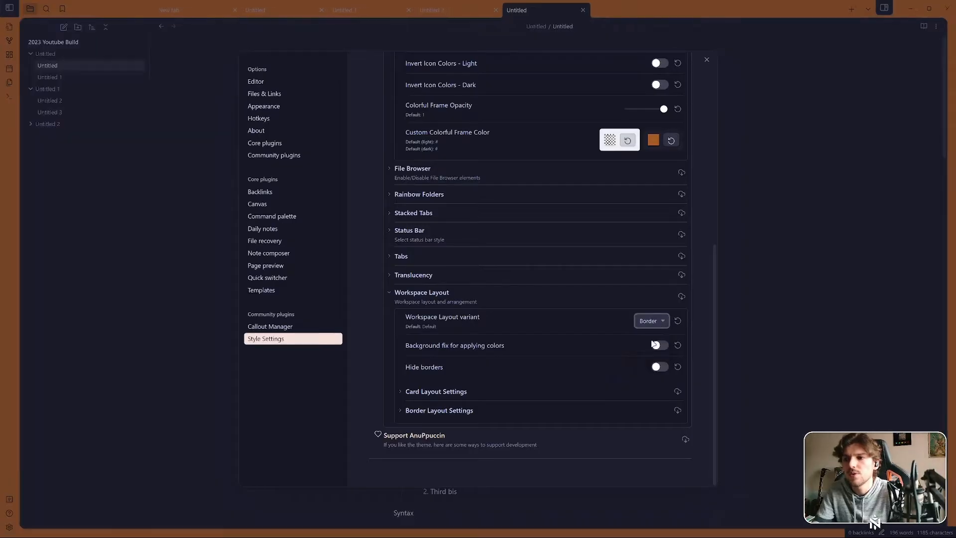
click(649, 323)
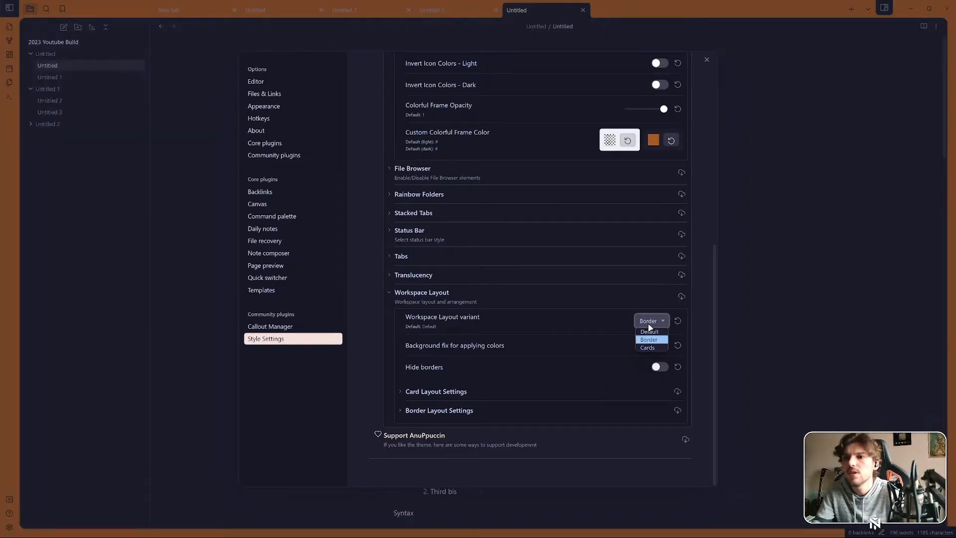
click(648, 331)
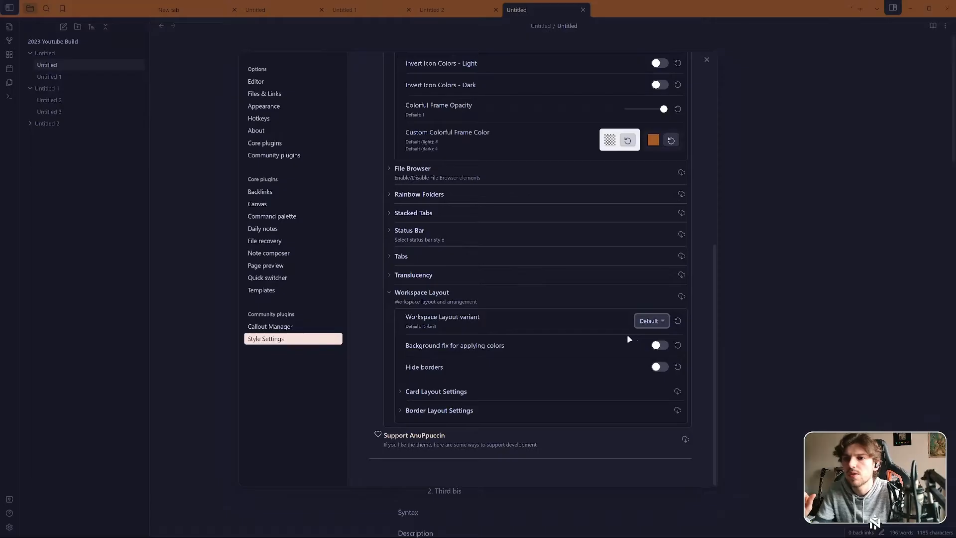
Try the Background fix for applying colors option in Workspace Layout and switch it back off
click(658, 345)
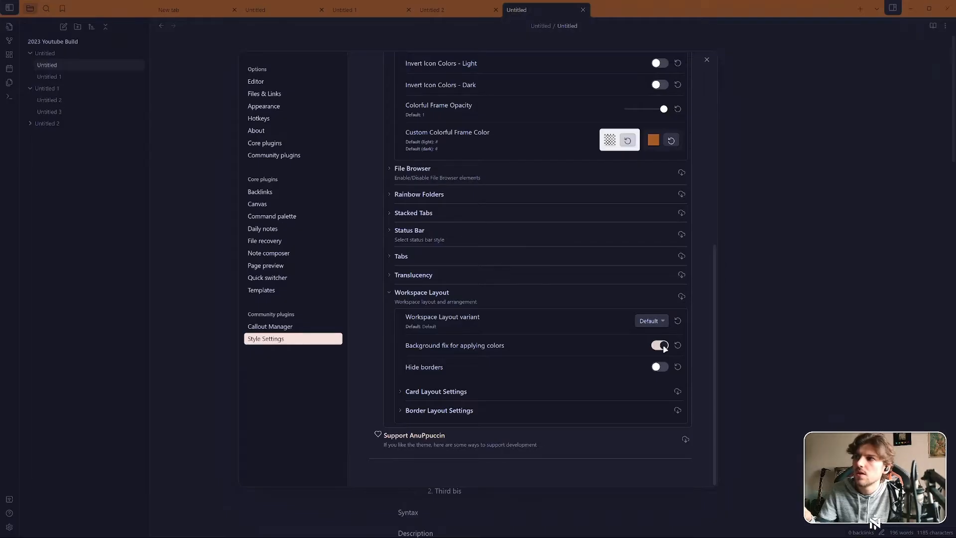
click(663, 347)
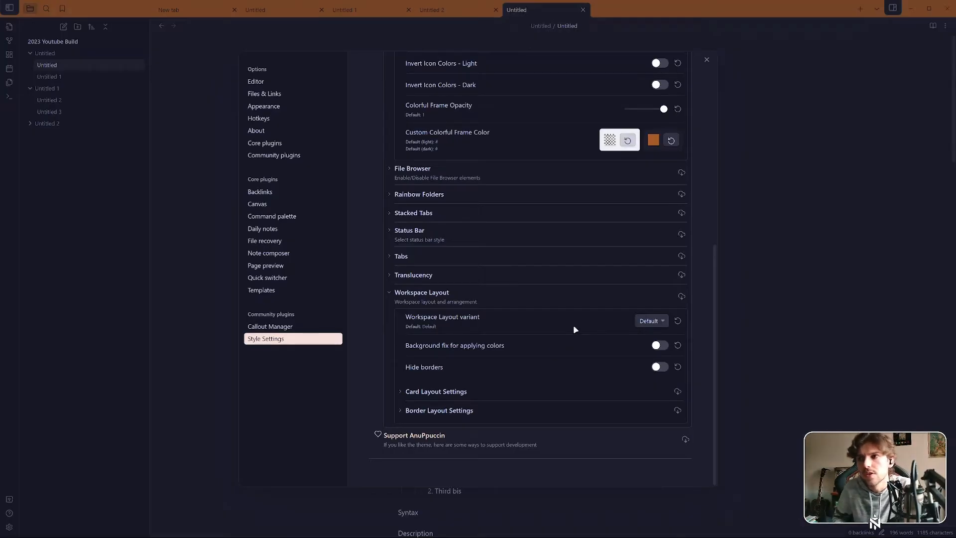
scroll(498, 200, up, 7)
scroll(476, 230, down, 5)
scroll(476, 230, down, 2)
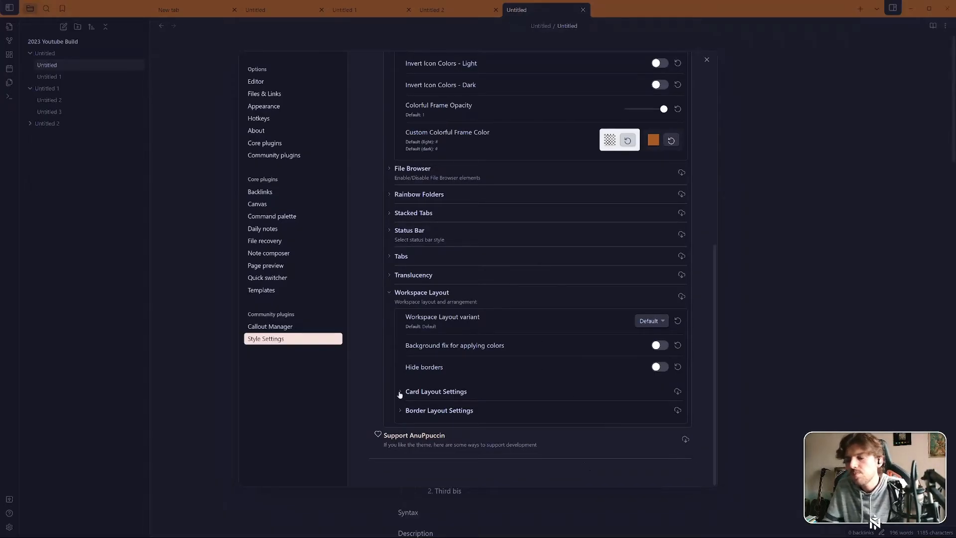
Enable Hide borders in Workspace Layout and return to the note with the right sidebar expanded
click(666, 367)
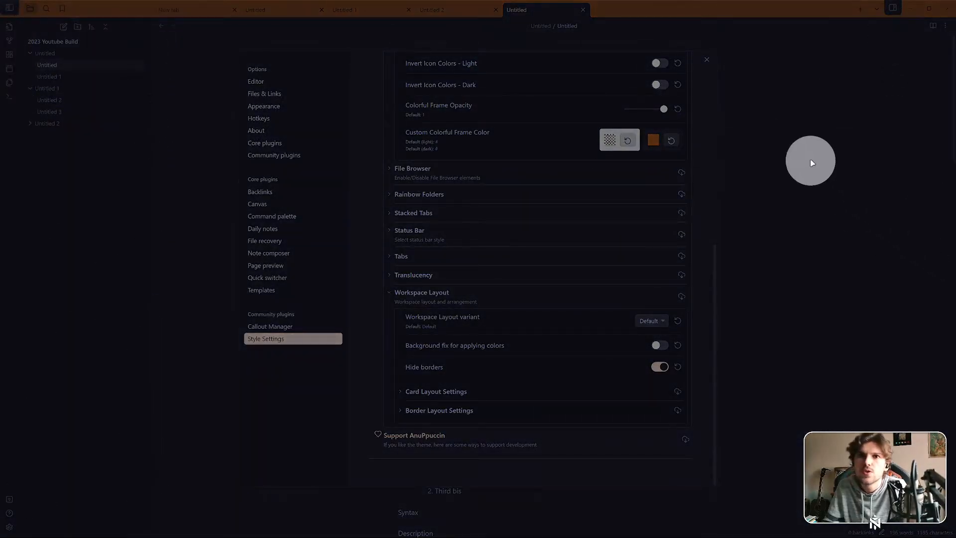
click(811, 161)
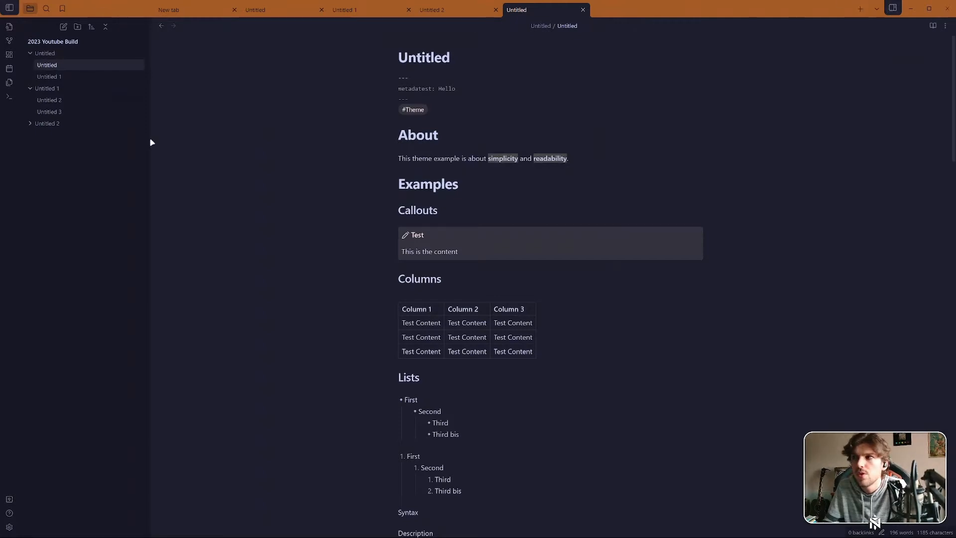
click(893, 8)
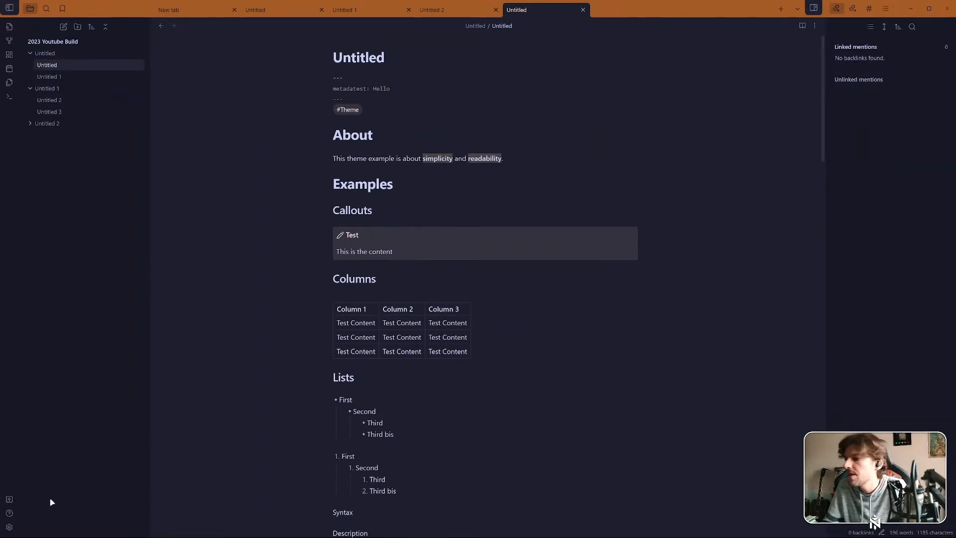
Reopen the Style Settings and disable Hide borders under Workspace Layout
click(9, 526)
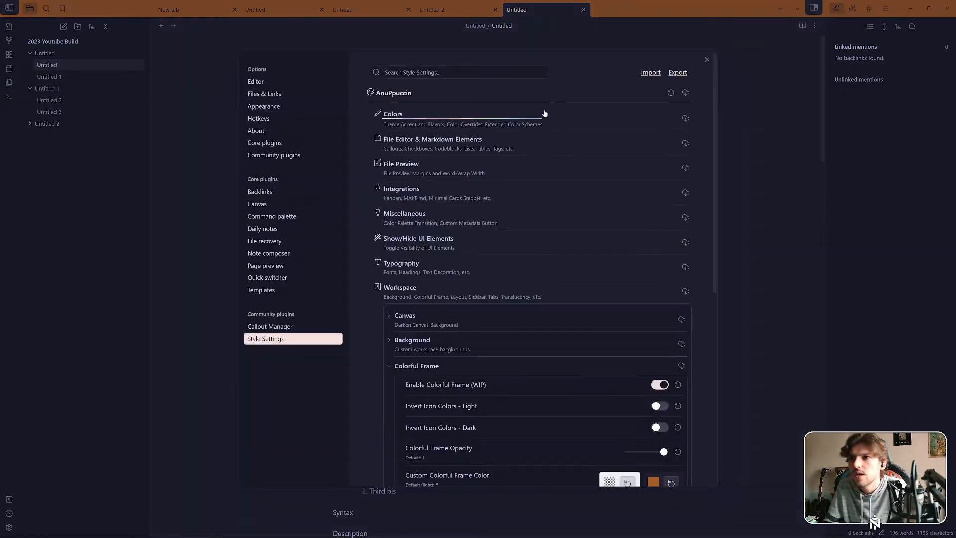
scroll(511, 255, down, 8)
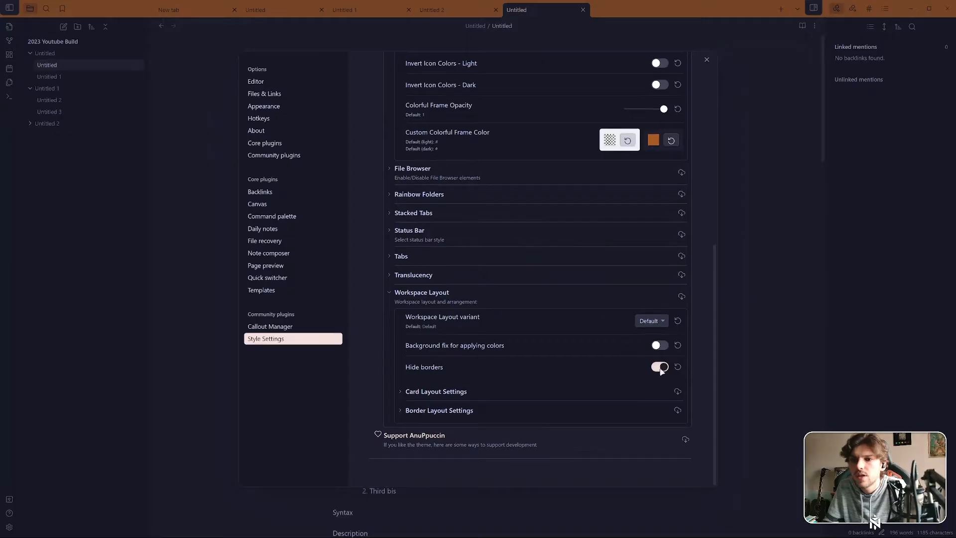
click(659, 367)
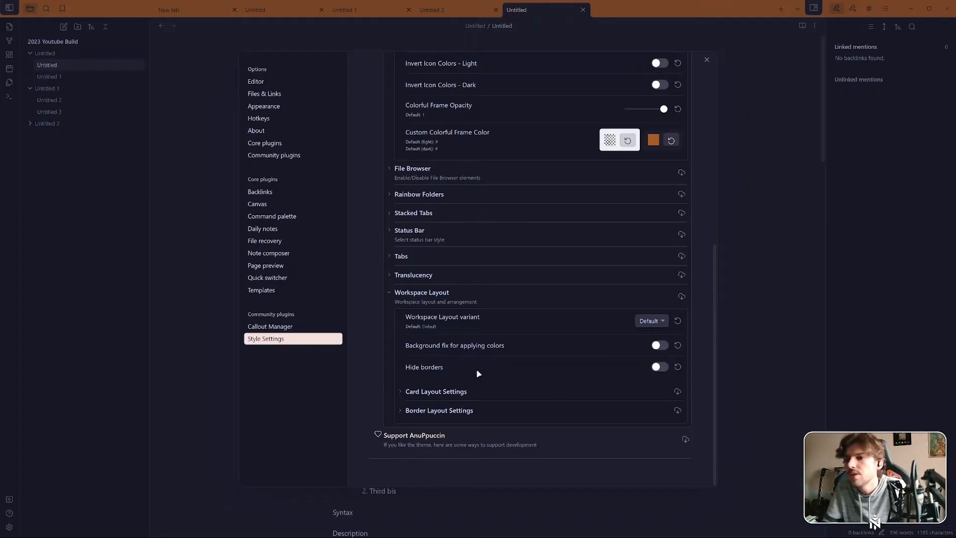
Look through the Card Layout Settings for radius, padding, shadows and card formats, and collapse the section
click(477, 392)
scroll(476, 372, down, 3)
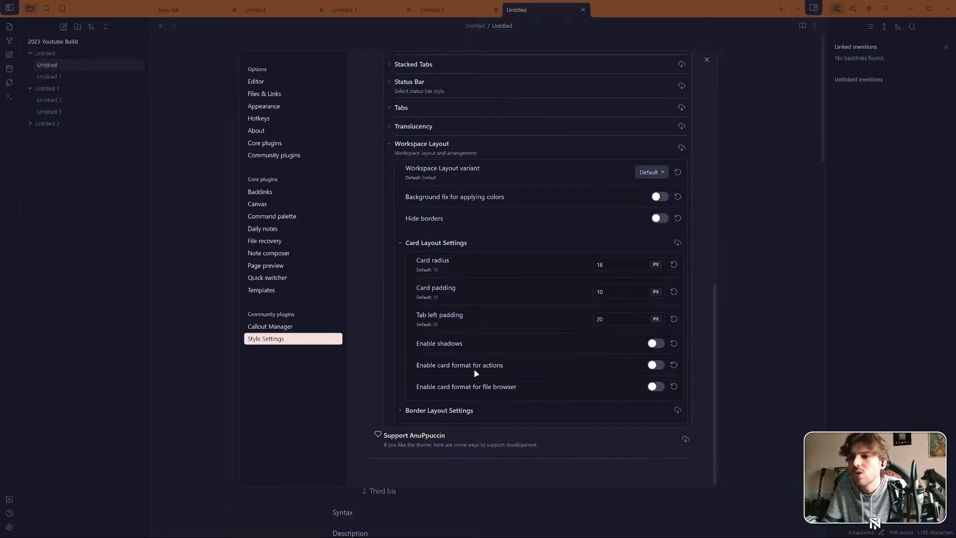
scroll(504, 351, up, 2)
click(506, 328)
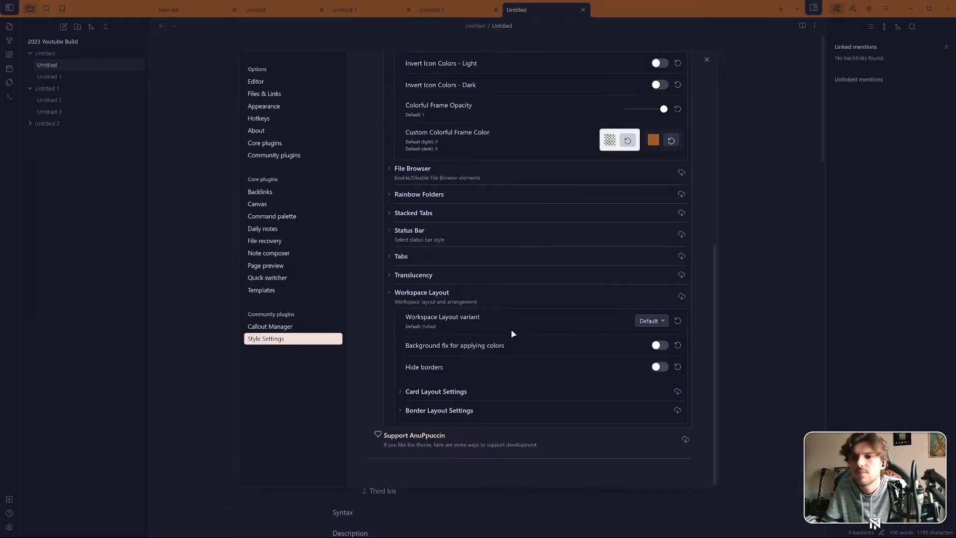
Set the Workspace Layout variant to Border and expand the Border Layout Settings
click(649, 320)
click(648, 345)
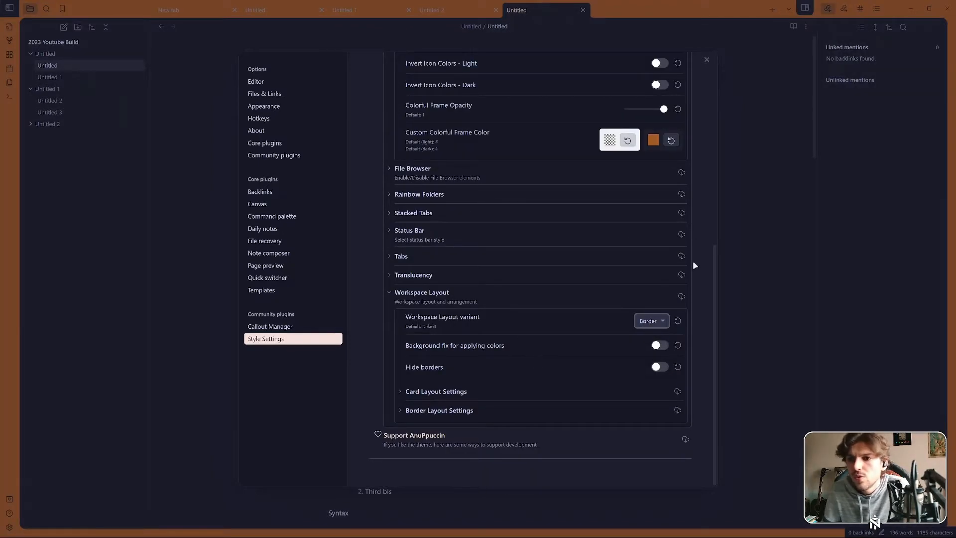
click(477, 414)
scroll(493, 313, down, 1)
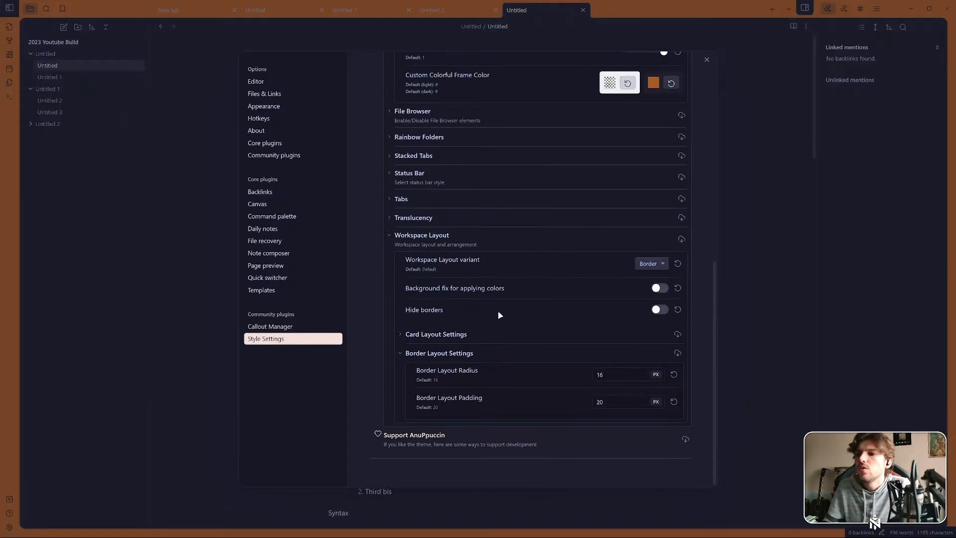
Try Border Layout Radius values of 0, 100 and 1500 px, and restore the radius to its default
double_click(617, 375)
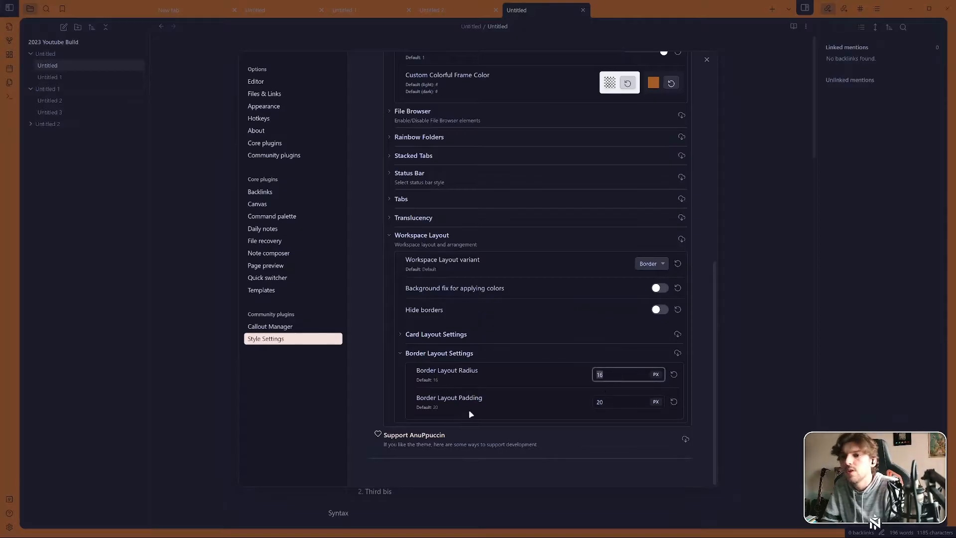
text(0)
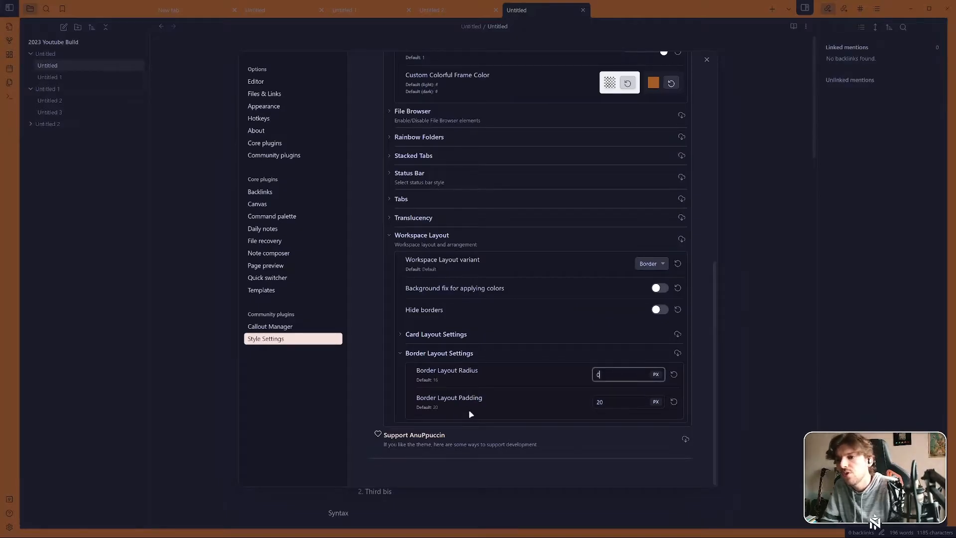
click(519, 388)
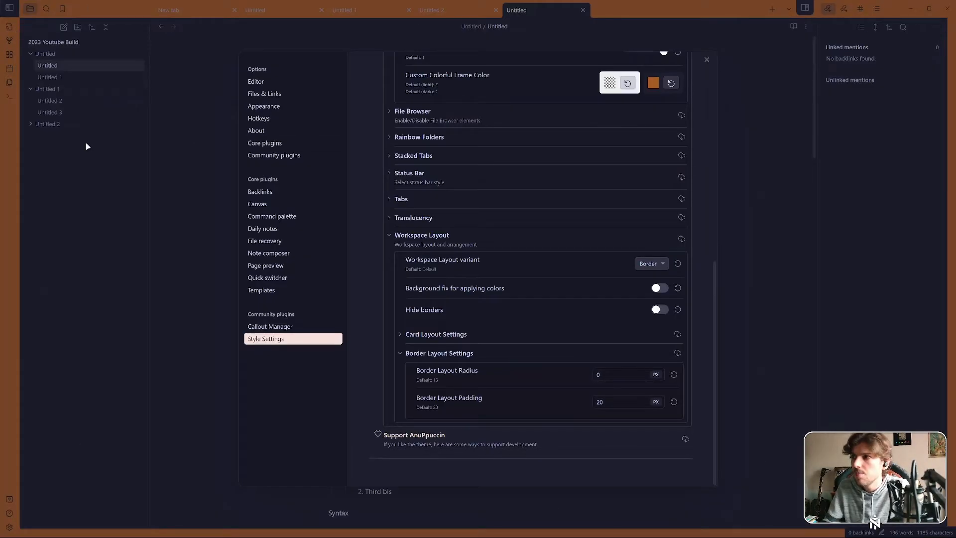
click(620, 376)
text(100)
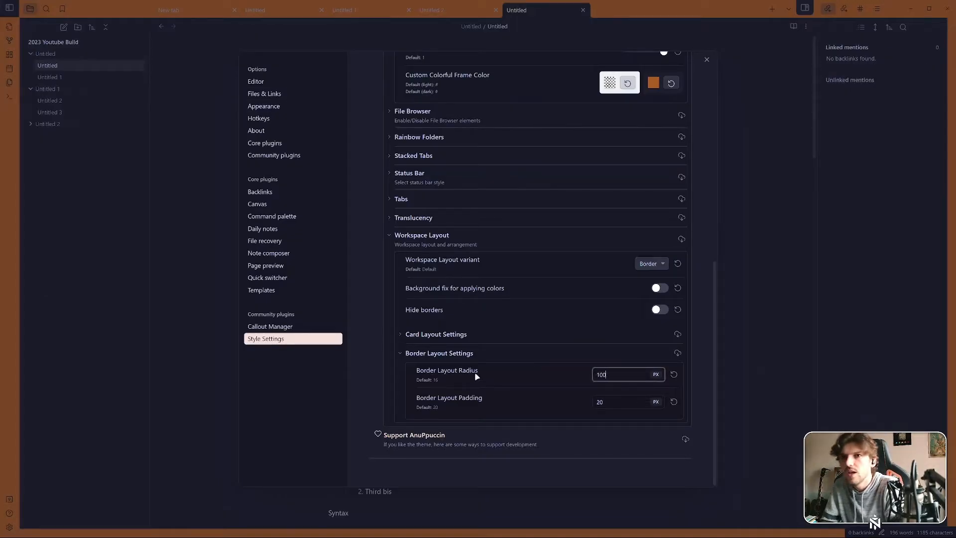
drag(615, 375, 590, 372)
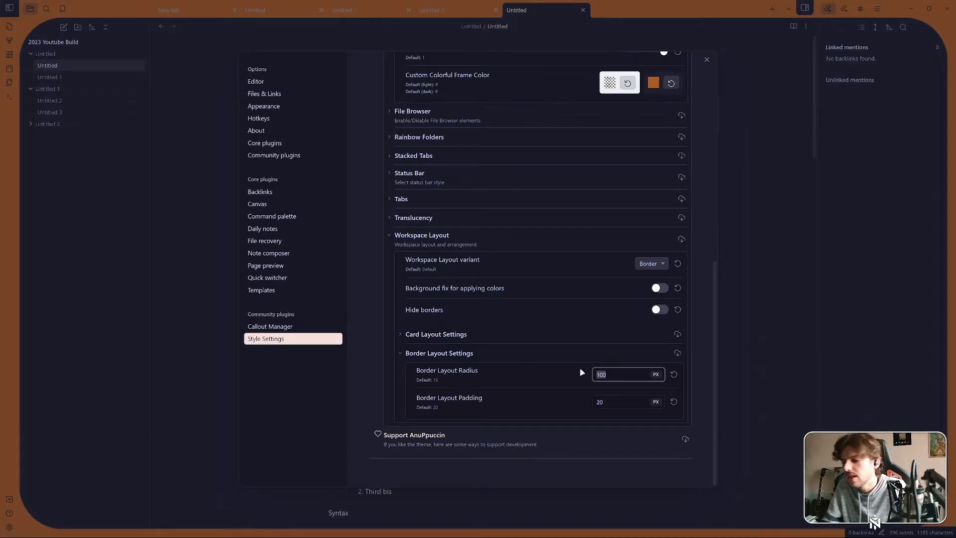
text(1500)
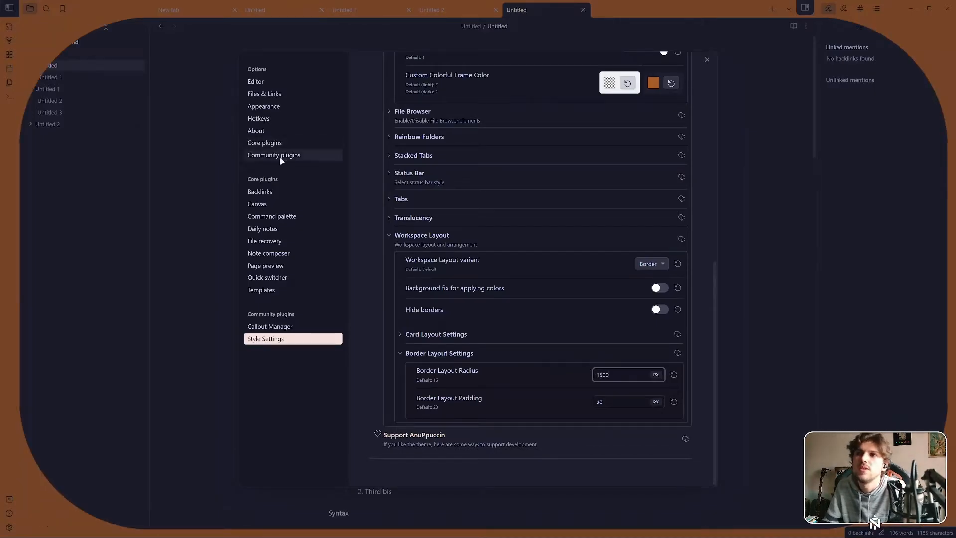
click(674, 375)
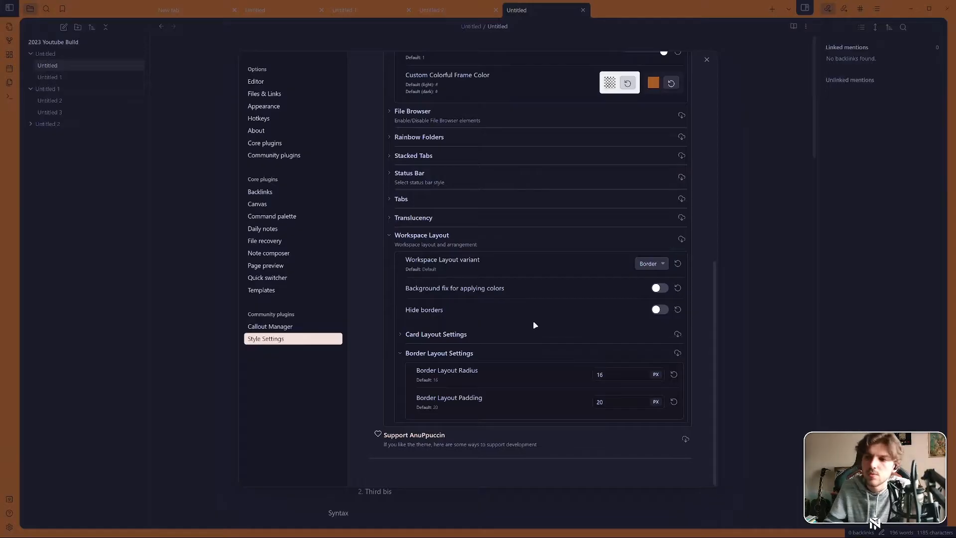
Try a Border Layout Padding of 100 px and restore the padding to its default
click(604, 406)
key(ctrl+a)
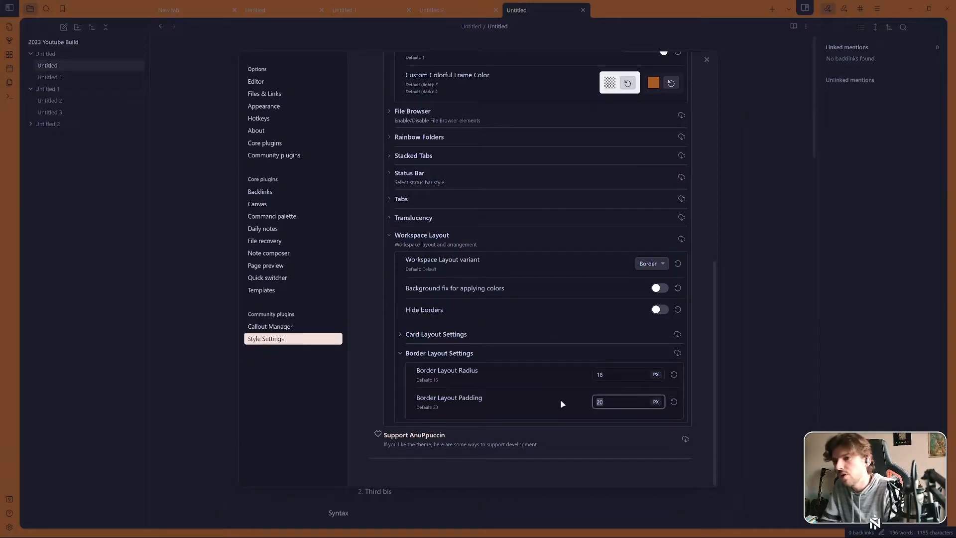
text(1000)
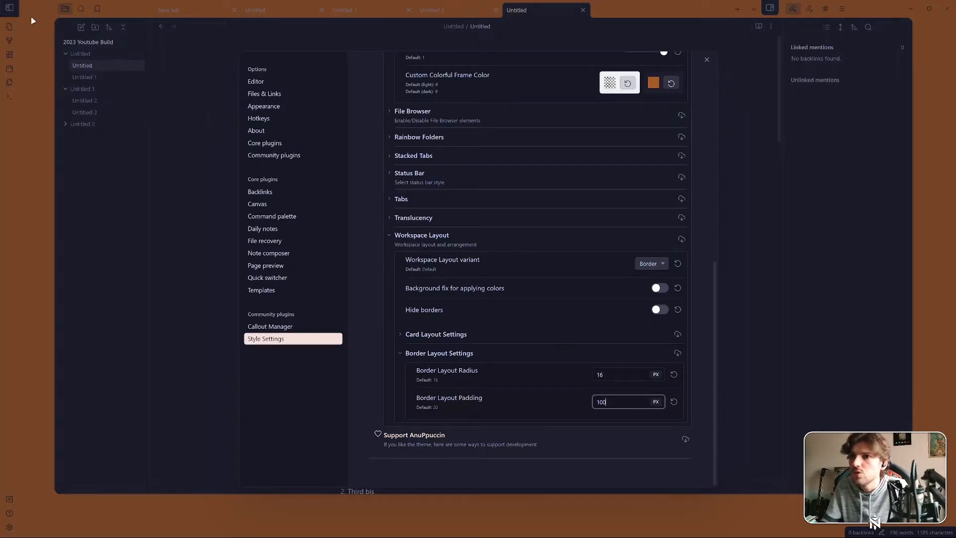
click(674, 402)
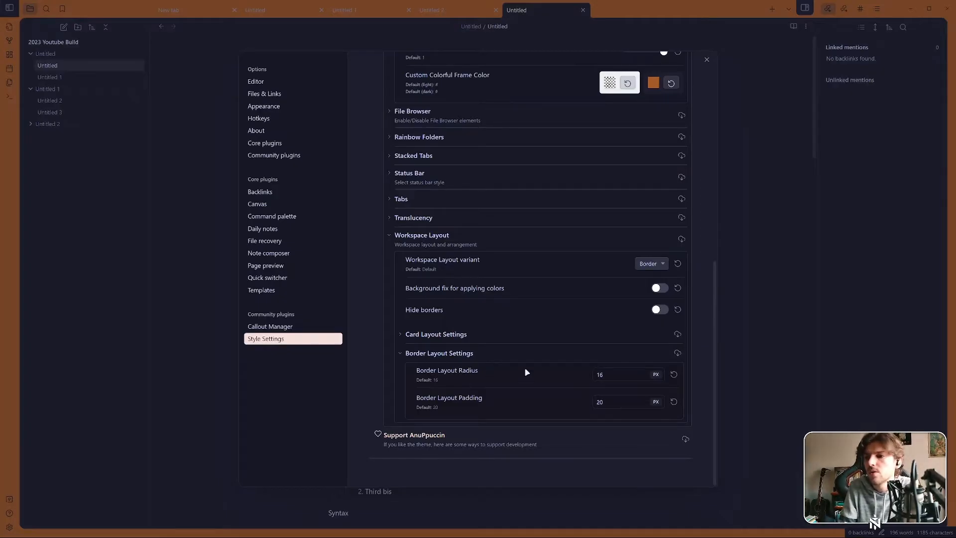
Set the Workspace Layout variant to Cards, and swap the expanded Border Layout Settings for the Card Layout Settings
click(660, 260)
click(658, 292)
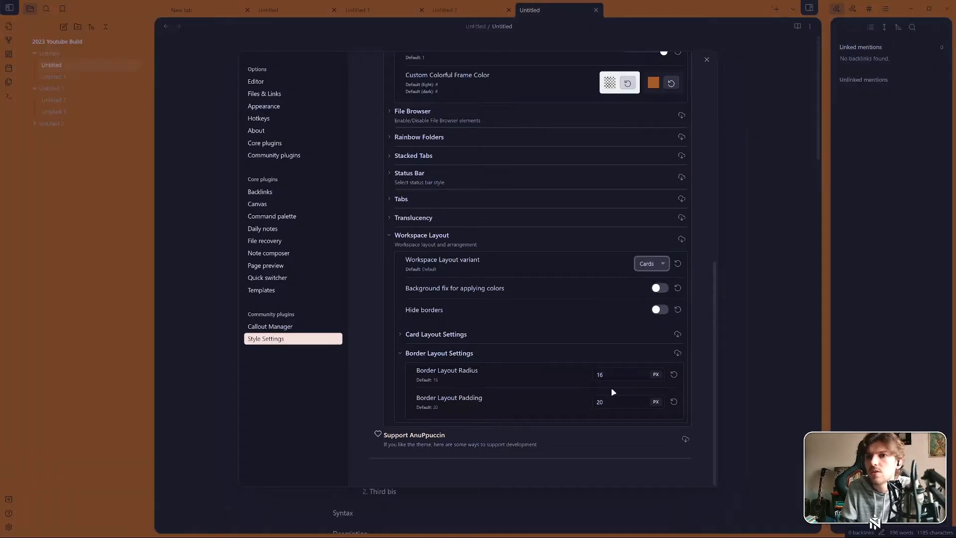
click(466, 361)
click(442, 393)
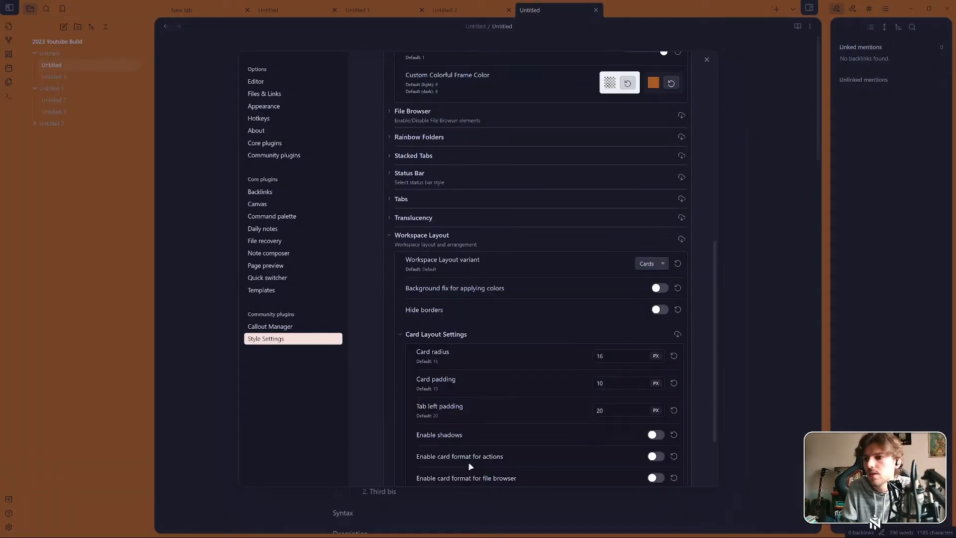
scroll(515, 371, down, 2)
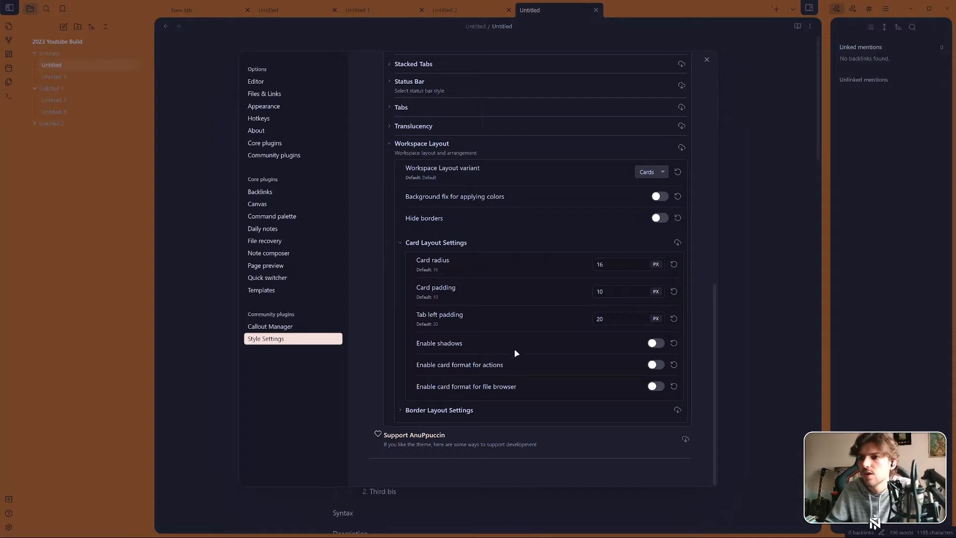
Try Card radius values of 100, 10000, 0 and 24 px, and restore the radius to its default
double_click(605, 268)
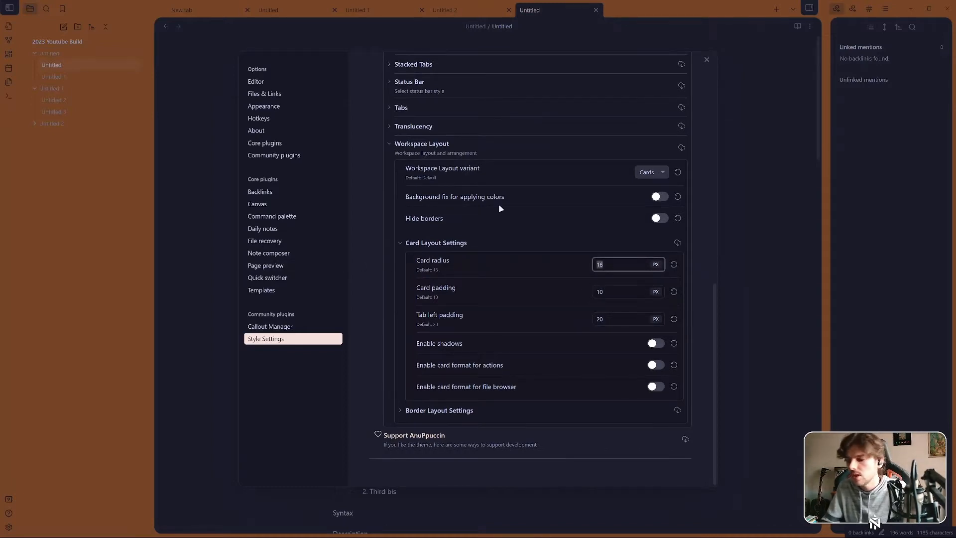
text(100)
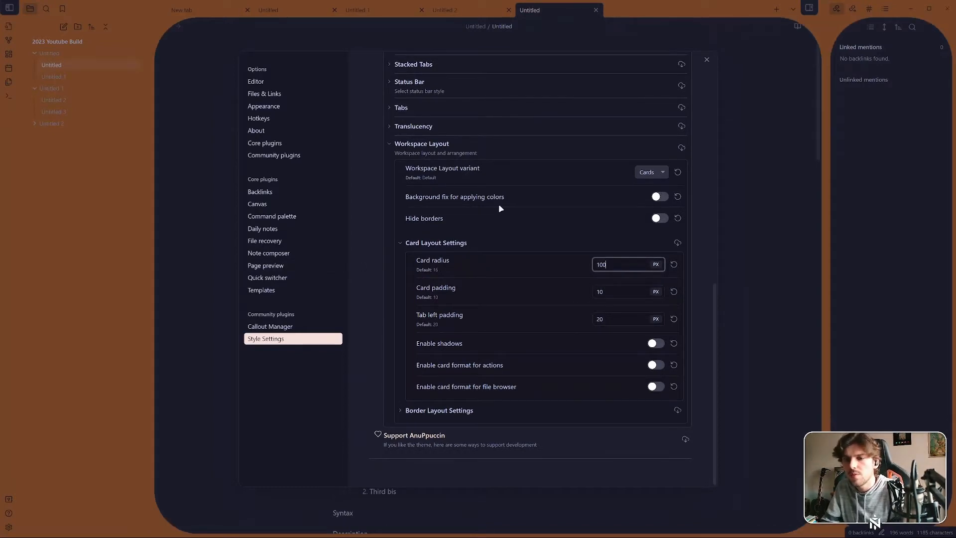
text(00)
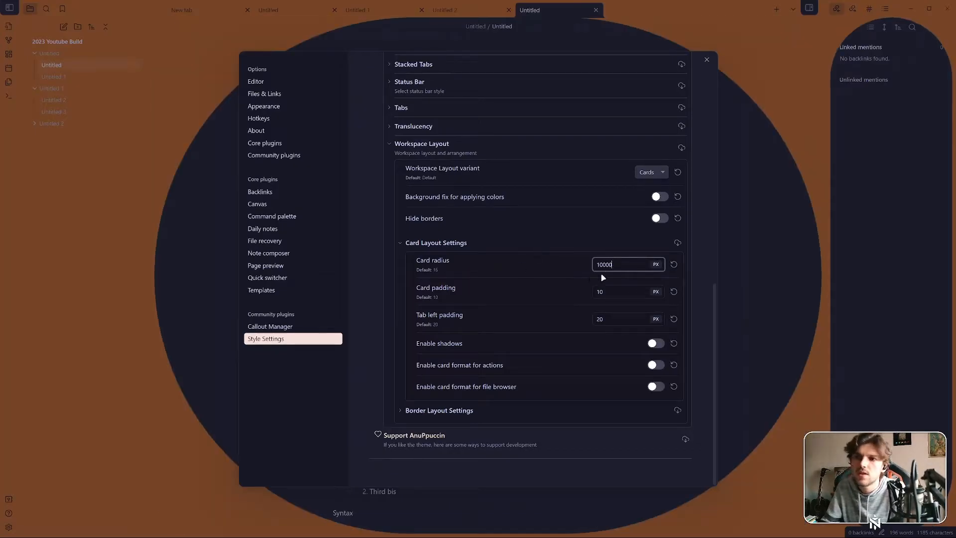
click(672, 265)
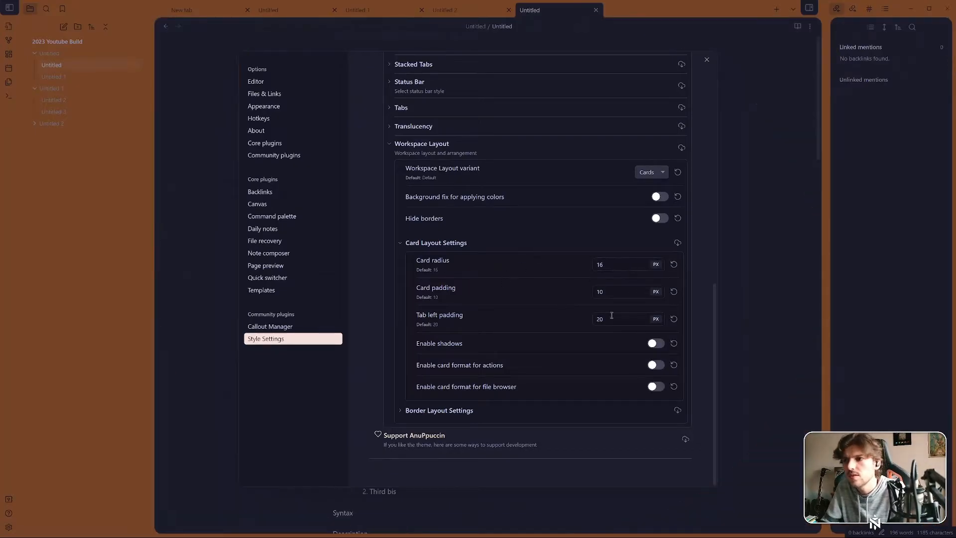
drag(605, 264, 581, 267)
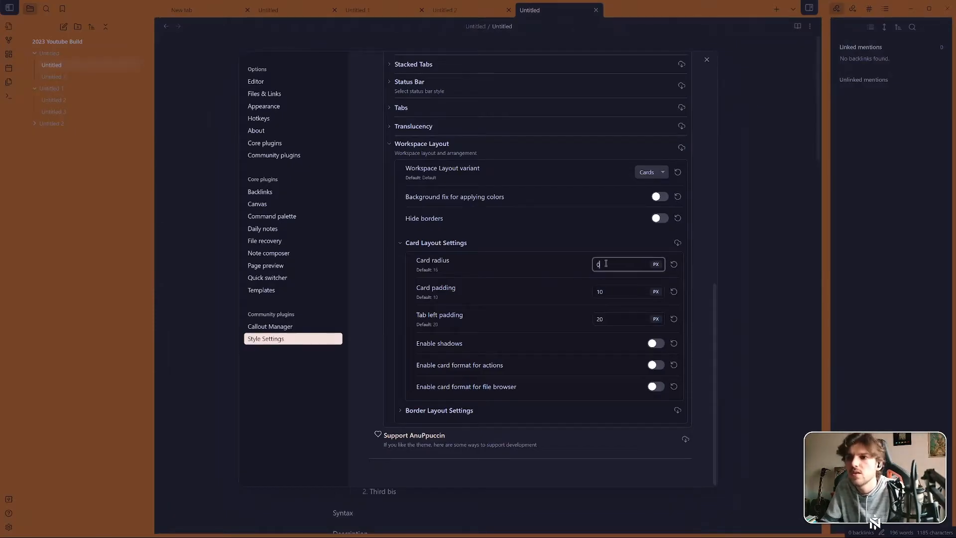
key(BackSpace)
text(24)
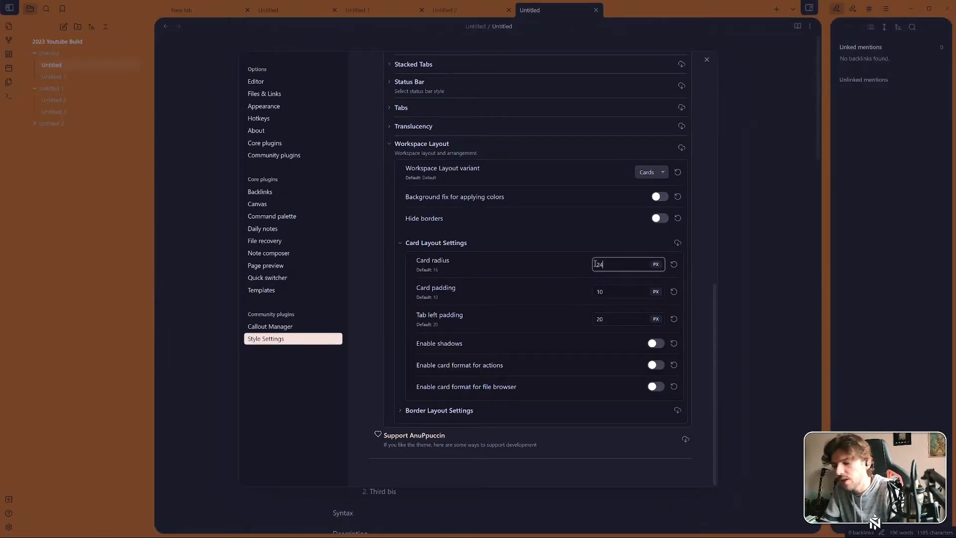
click(673, 265)
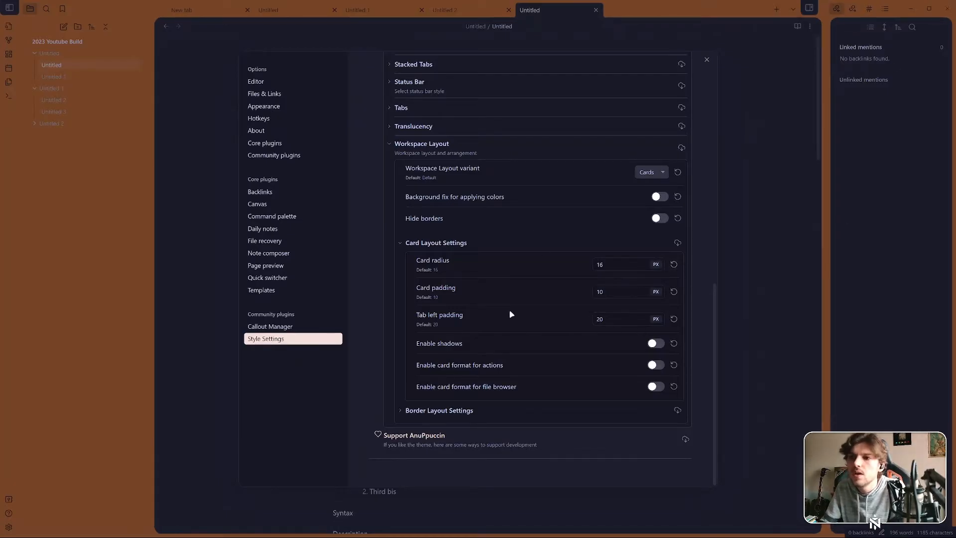
Try Card padding values of 100, 10 and 0 px in the Card Layout Settings
drag(631, 293, 438, 317)
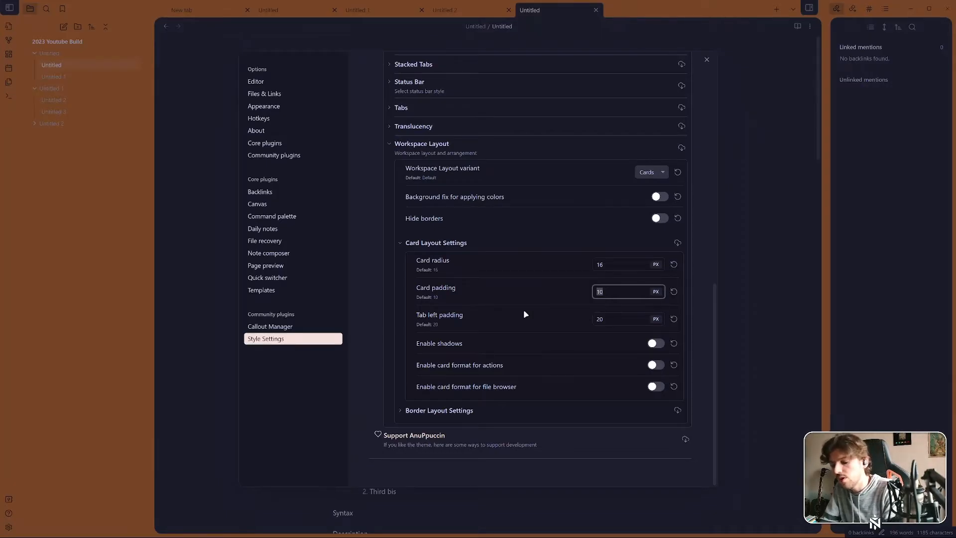
text(100)
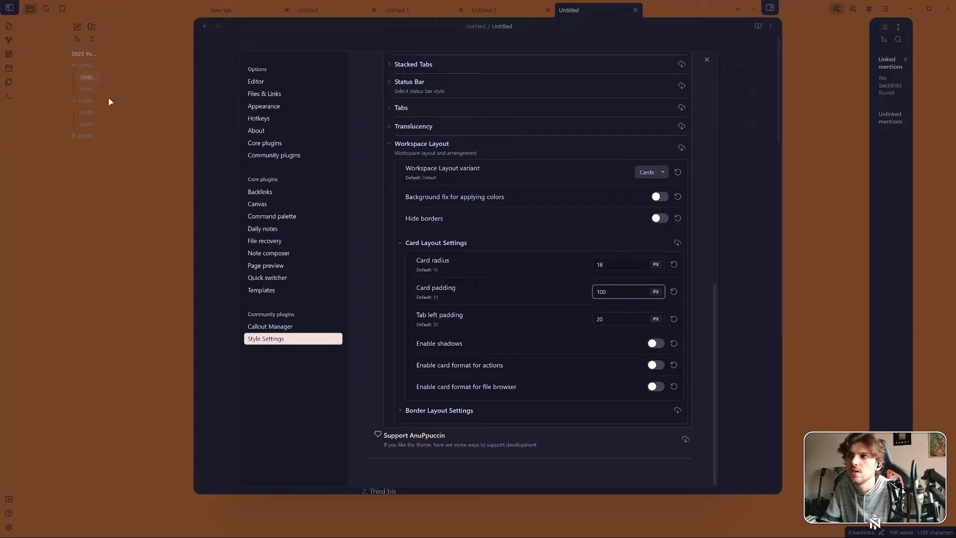
key(BackSpace)
key(BackSpace)
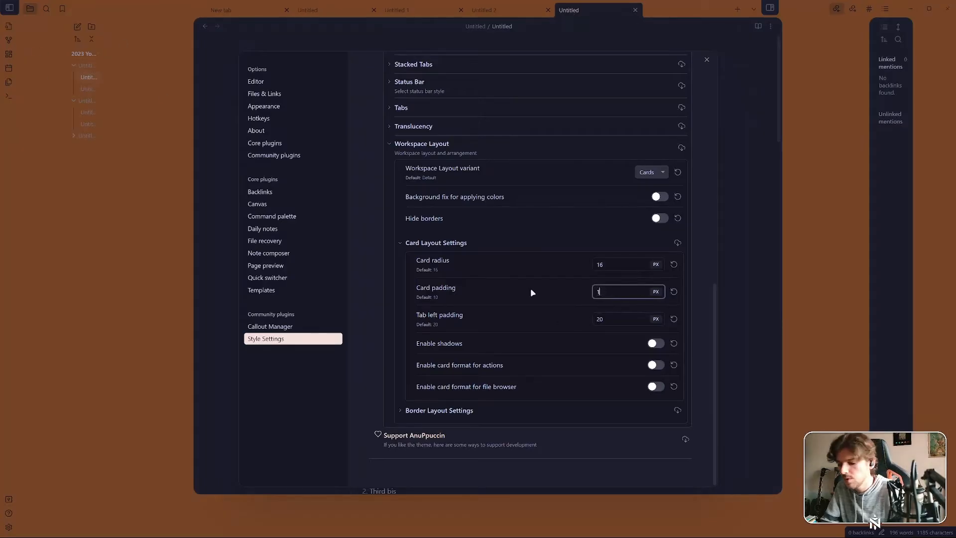
text(0)
click(543, 304)
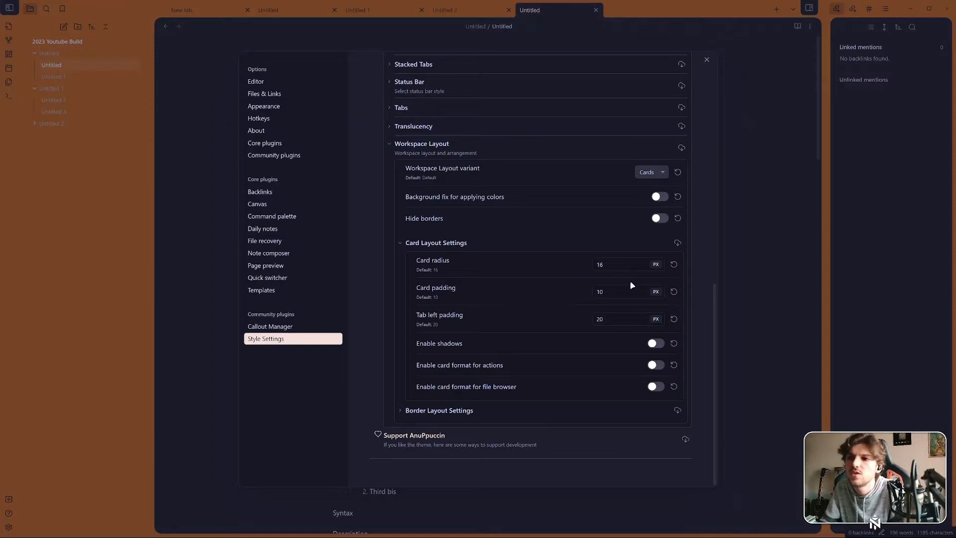
double_click(600, 291)
text(0)
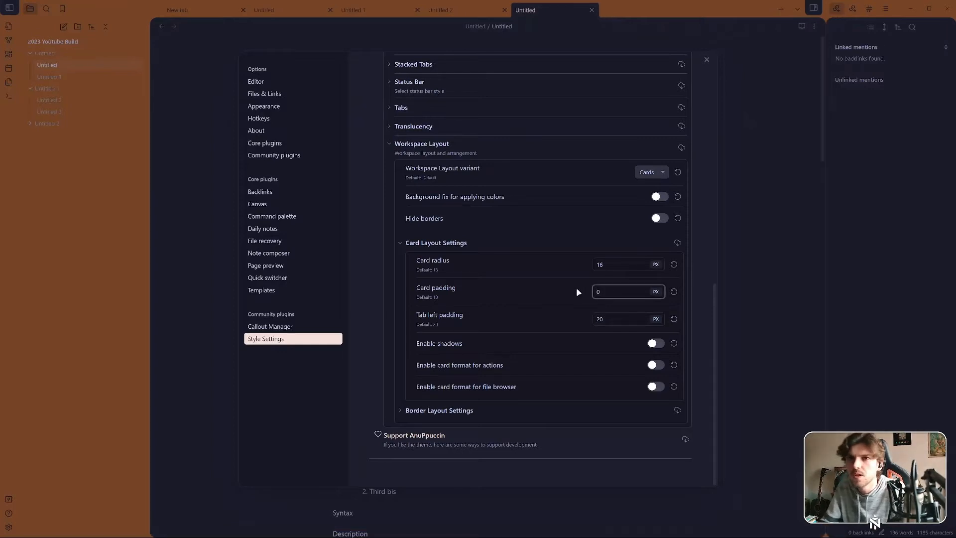
click(577, 289)
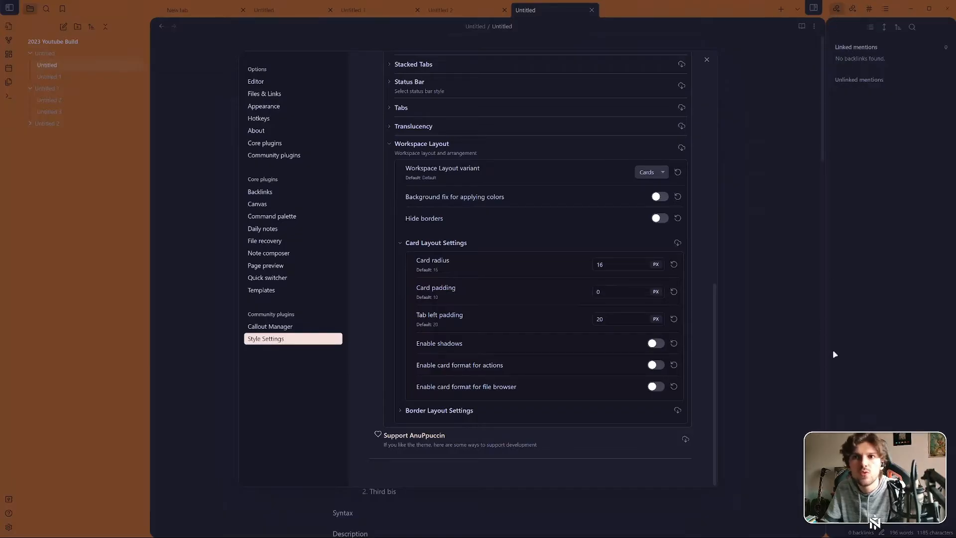
Enable Hide borders after comparing it on and off, and restore the Card padding to its default
click(660, 218)
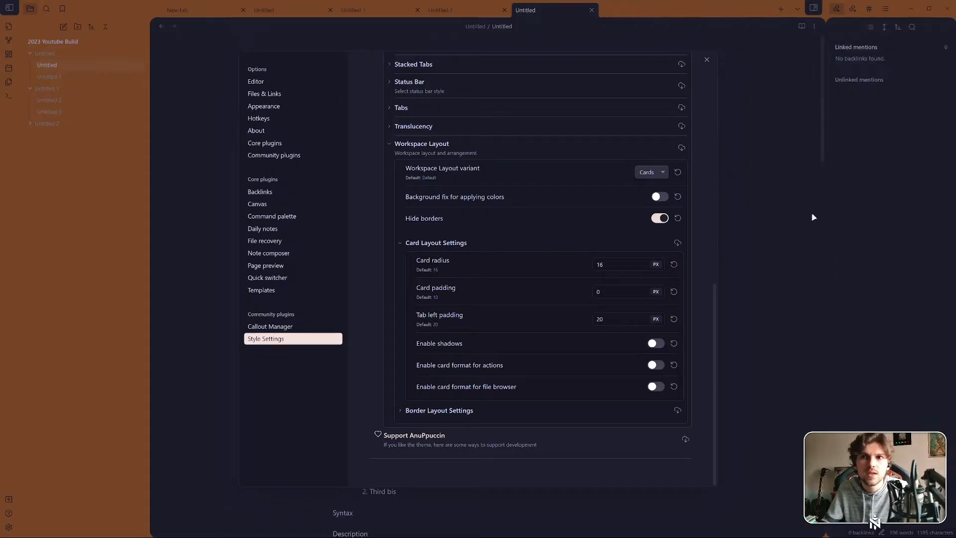
key(ctrl)
key(ctrl)
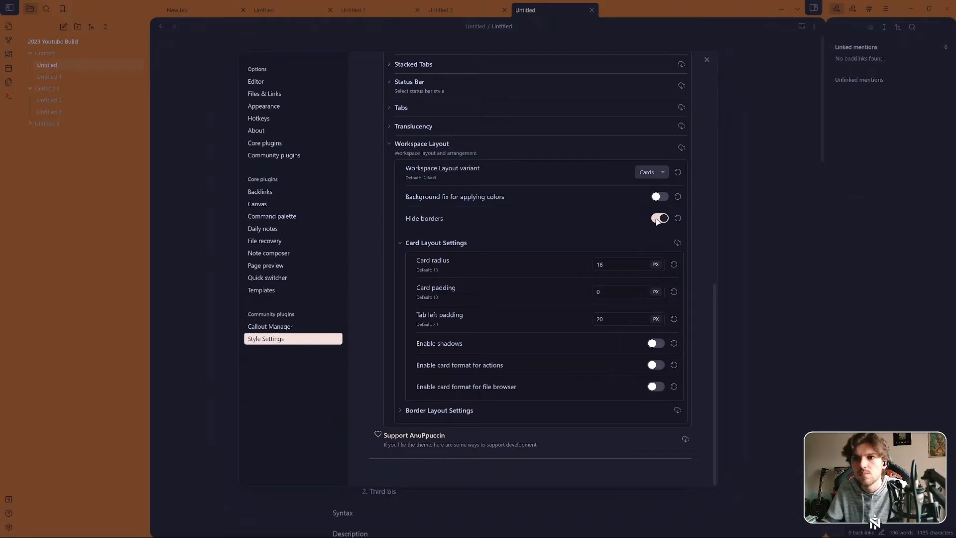
click(659, 219)
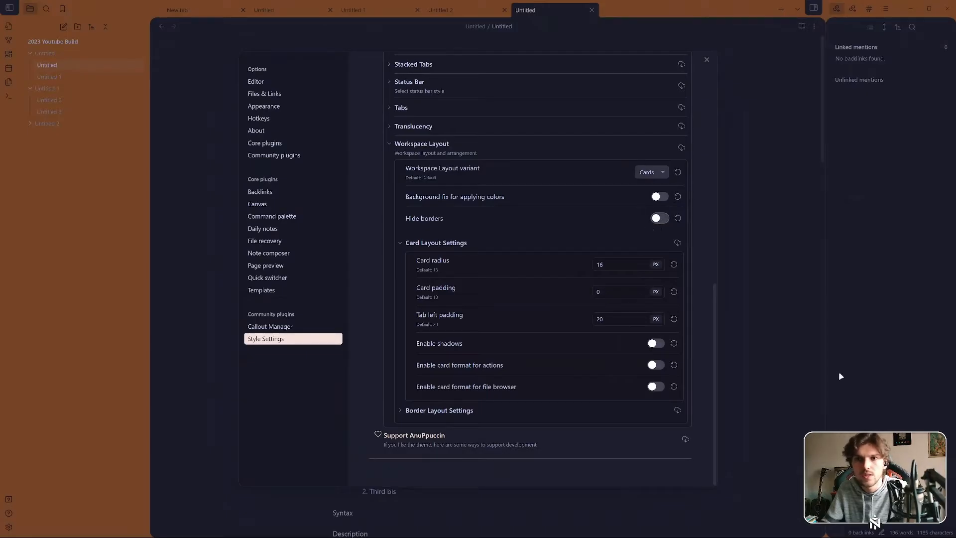
click(659, 219)
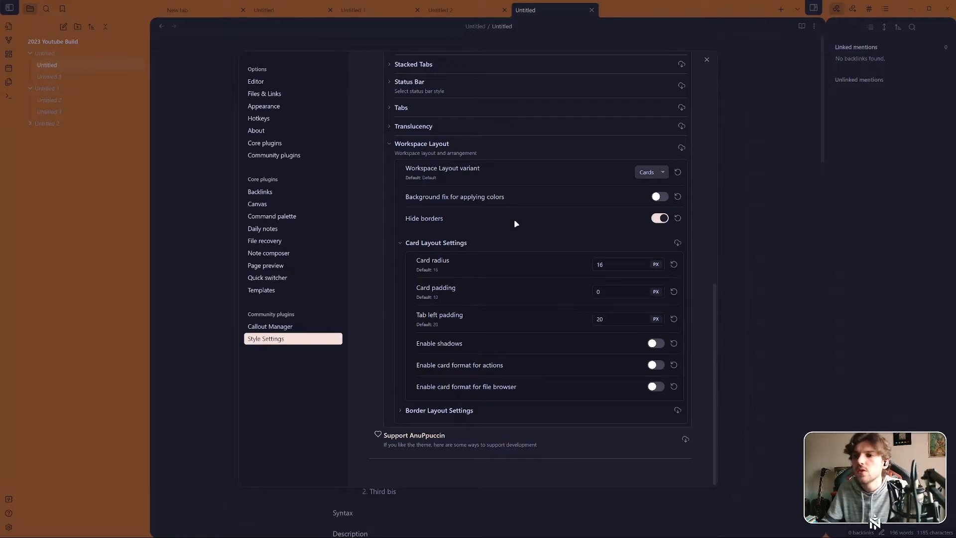
click(674, 291)
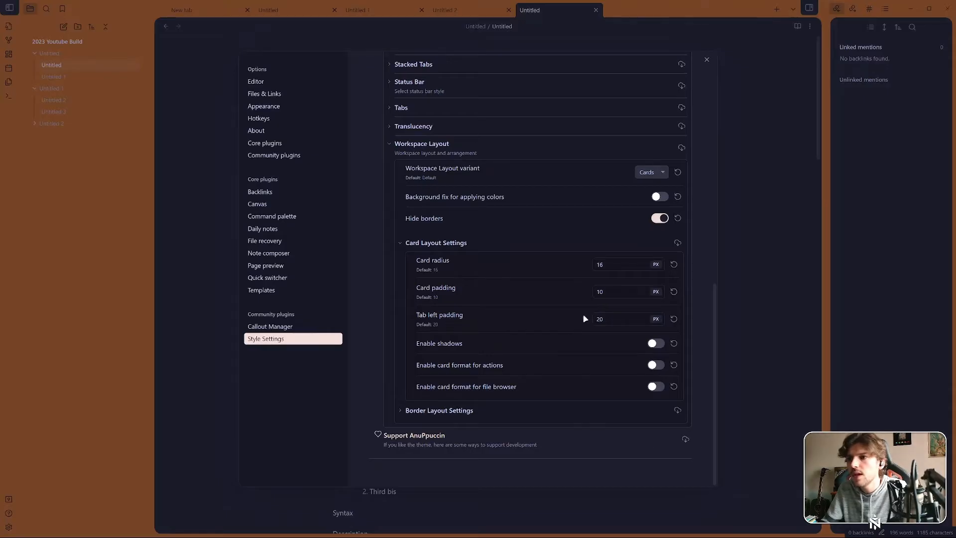
Try a Tab left padding of 100 px and restore it to its default
drag(652, 318, 519, 316)
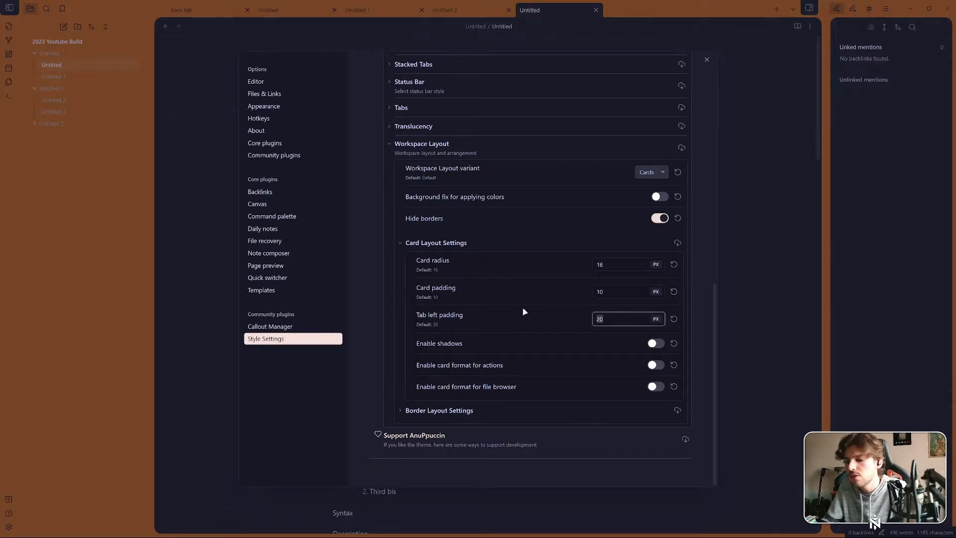
text(100)
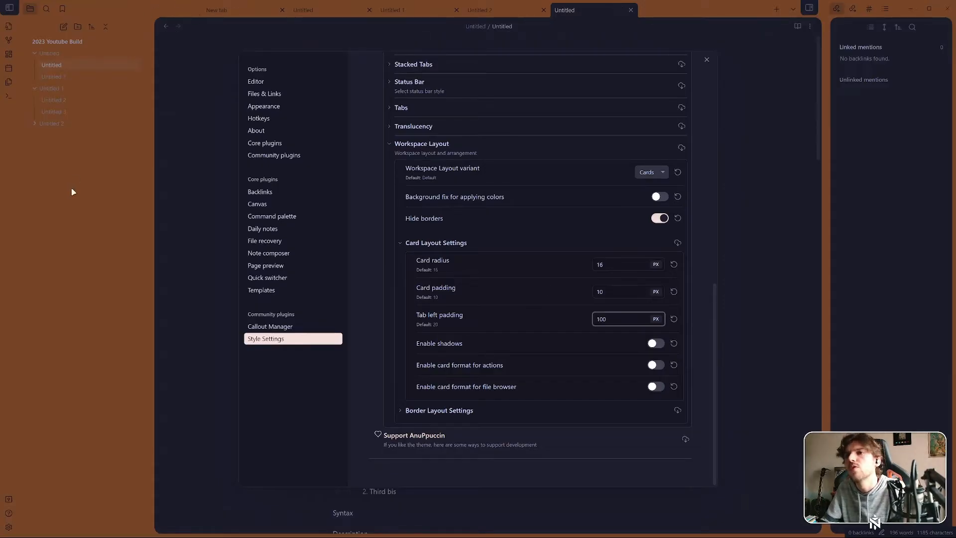
click(675, 319)
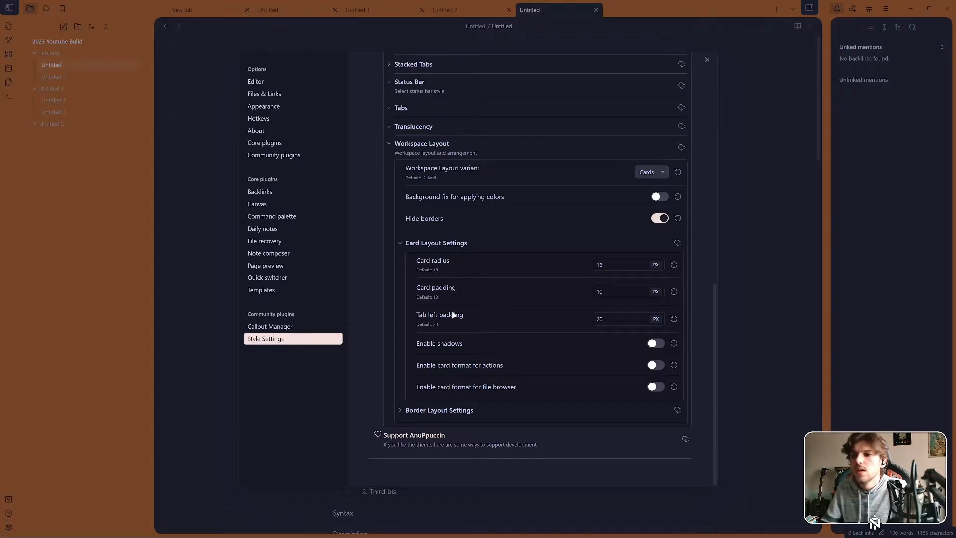
Enable shadows in the Card Layout Settings, switching them off once to compare the look
click(656, 344)
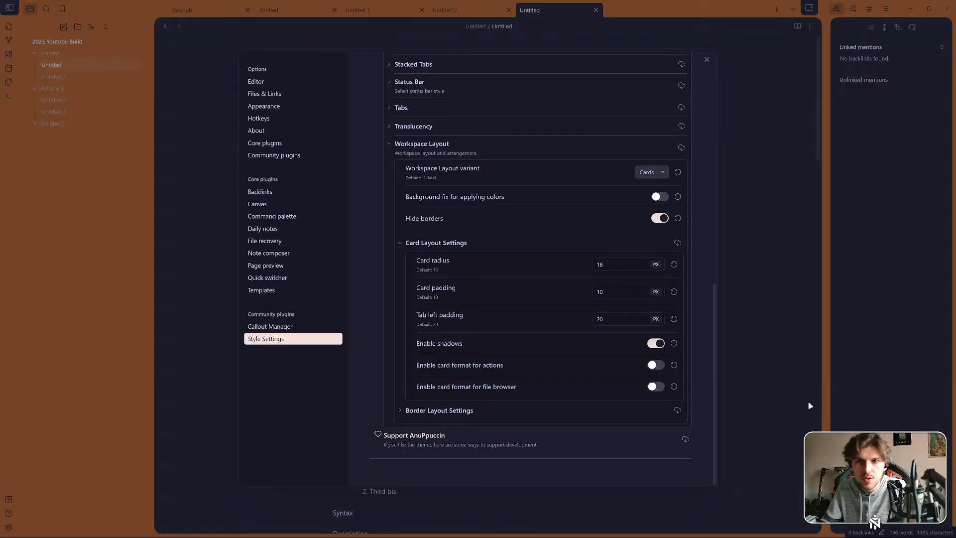
click(660, 344)
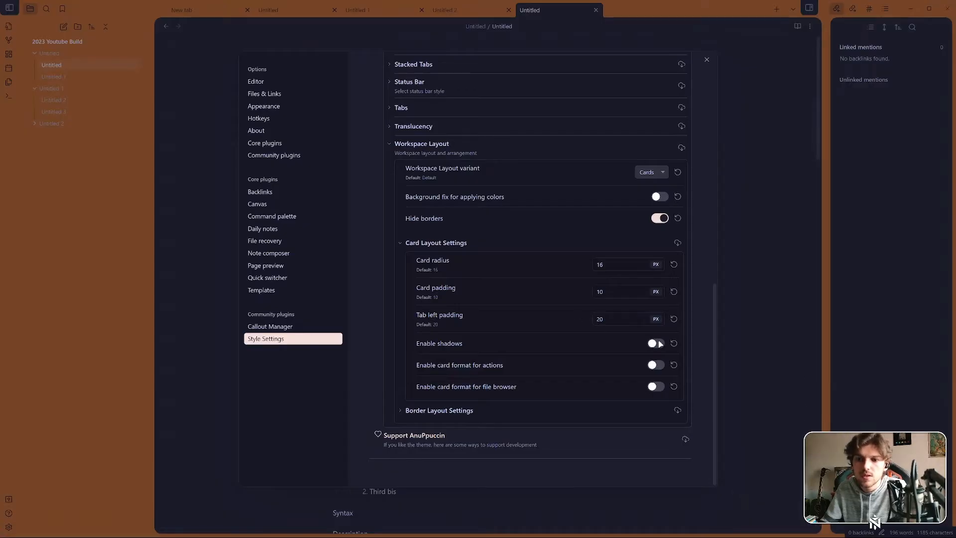
click(660, 343)
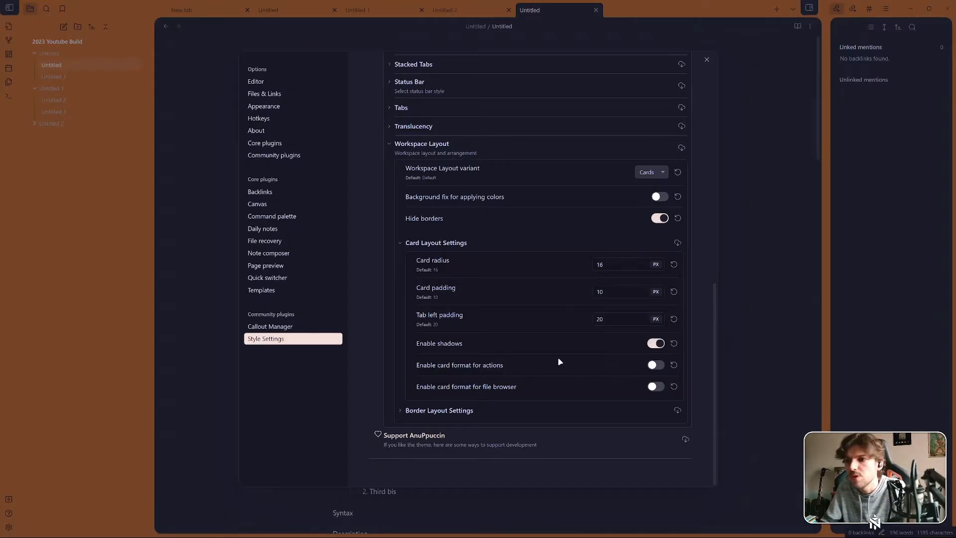
Compare the card formats for actions and file browser on and off, and leave both enabled
click(664, 367)
click(664, 366)
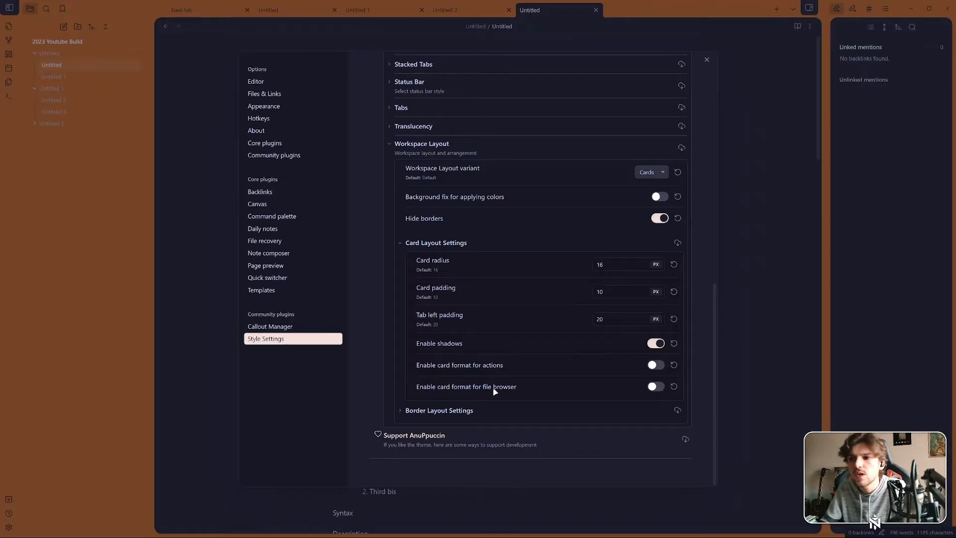
click(658, 387)
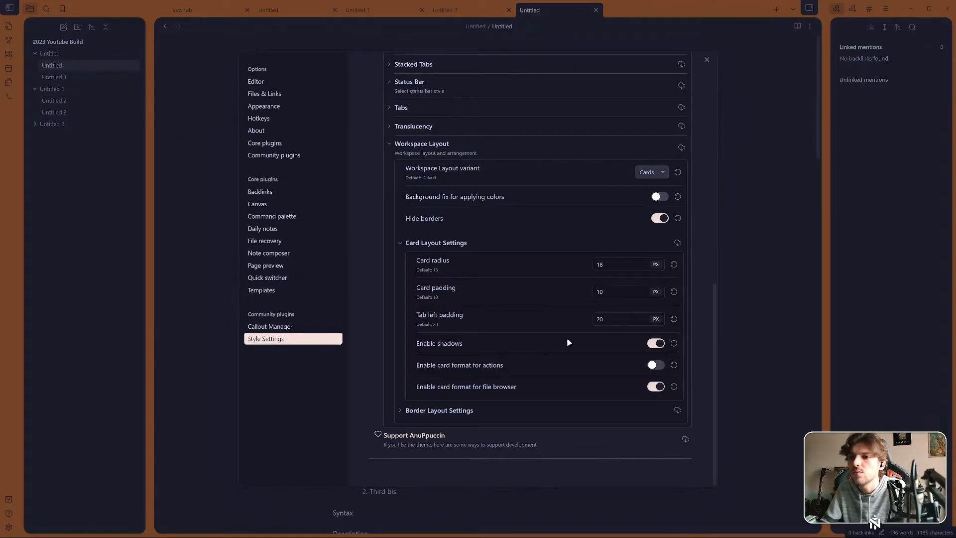
click(652, 387)
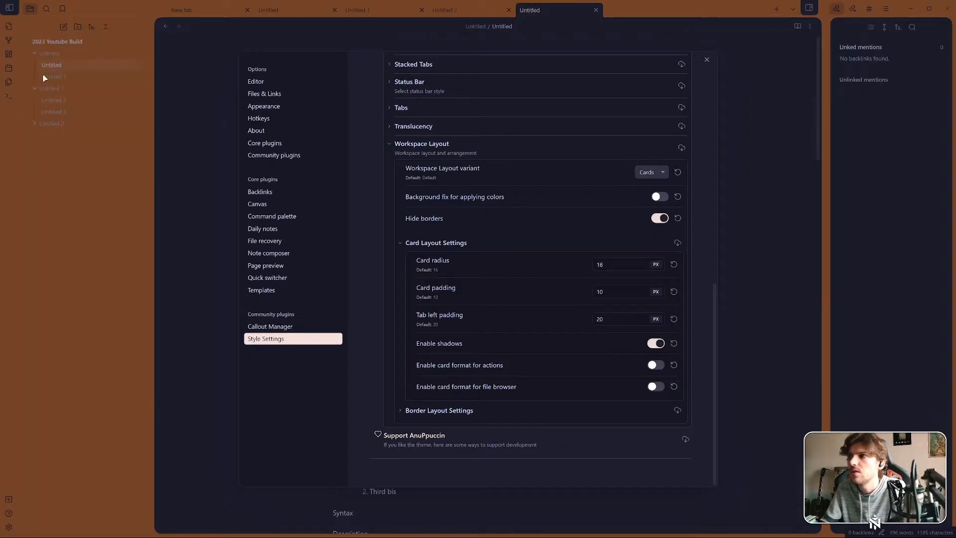
click(656, 386)
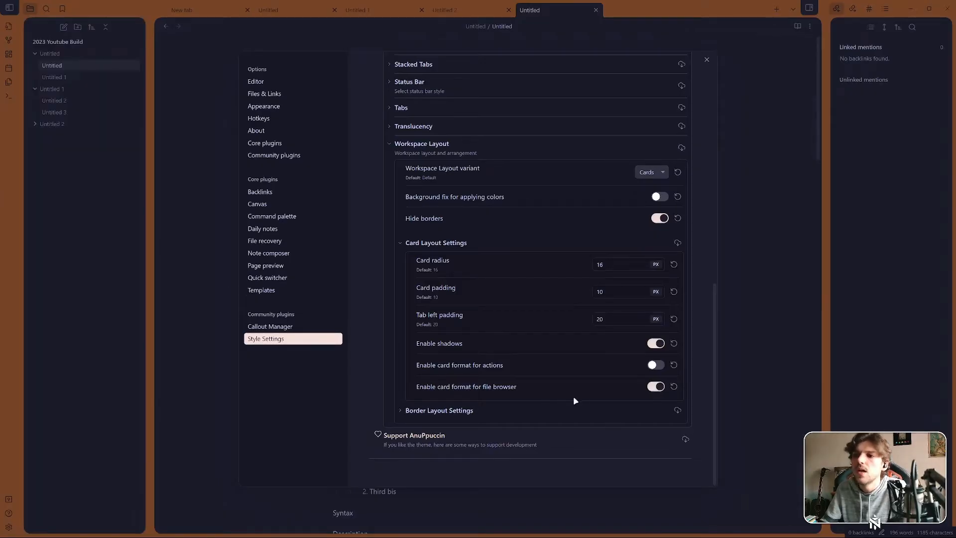
click(656, 365)
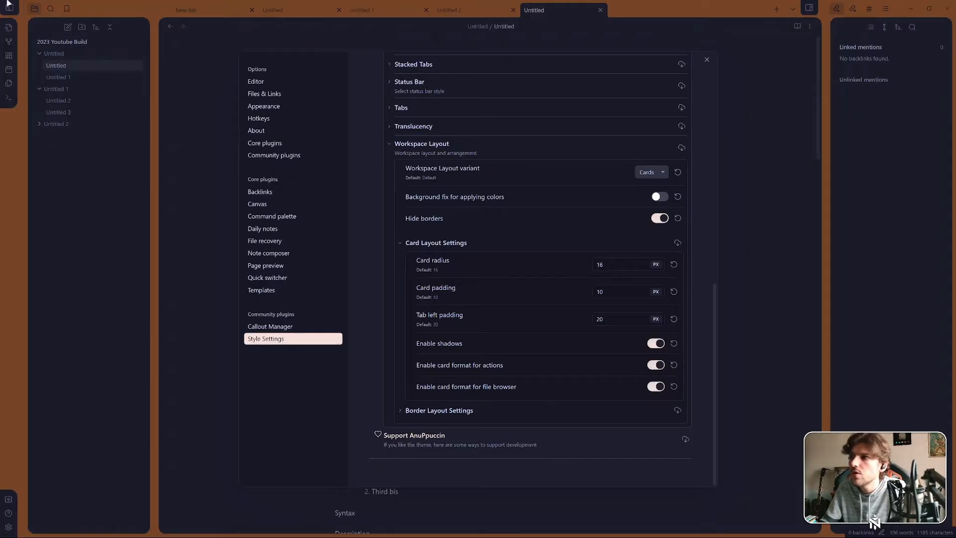
Switch the card format for actions off and on again twice to compare the look, leaving it enabled
click(657, 366)
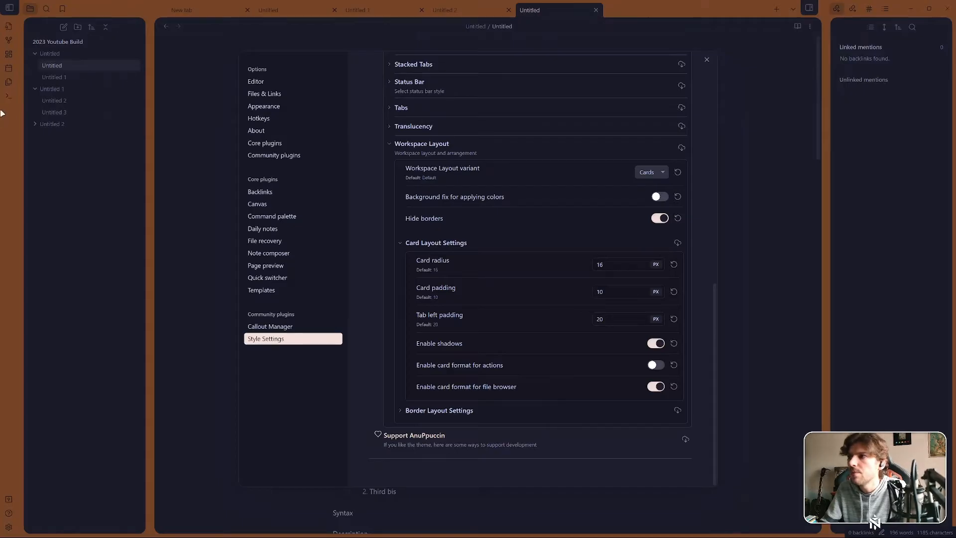
click(658, 367)
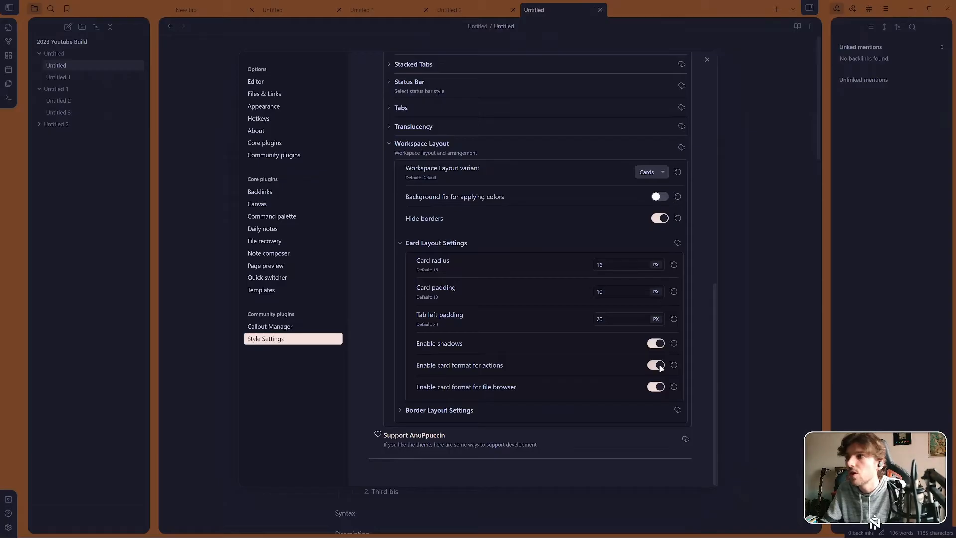
click(657, 366)
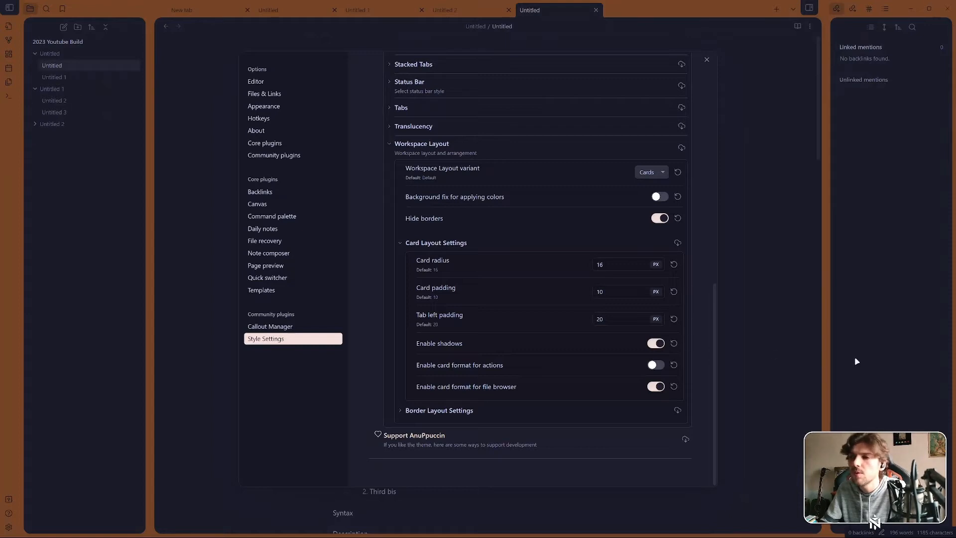
click(656, 365)
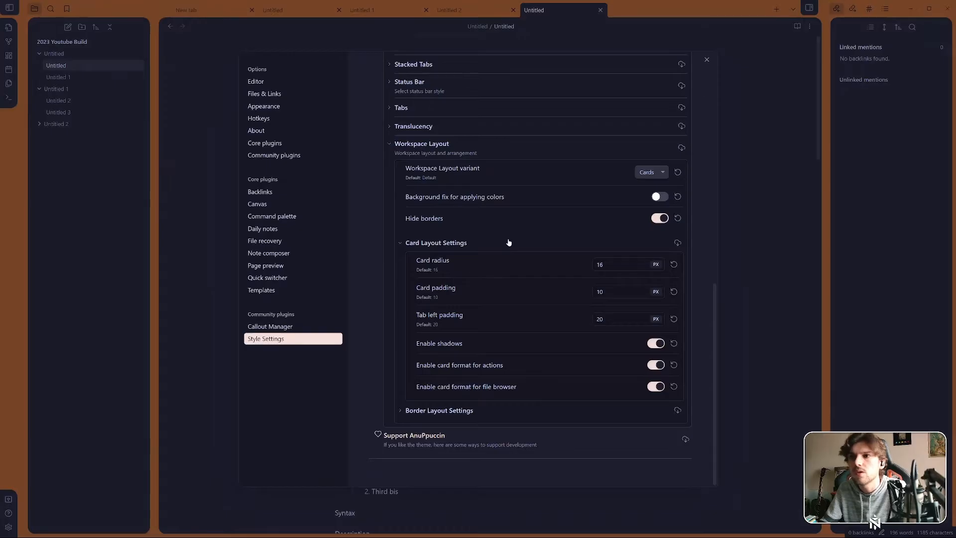
Collapse the Card Layout Settings and the Workspace Layout section
scroll(493, 249, up, 2)
scroll(448, 323, down, 2)
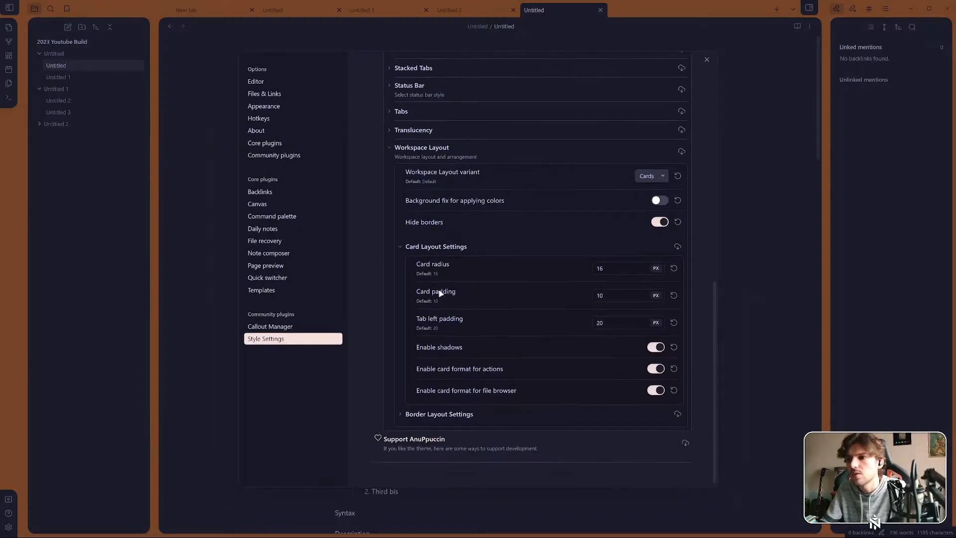
click(427, 247)
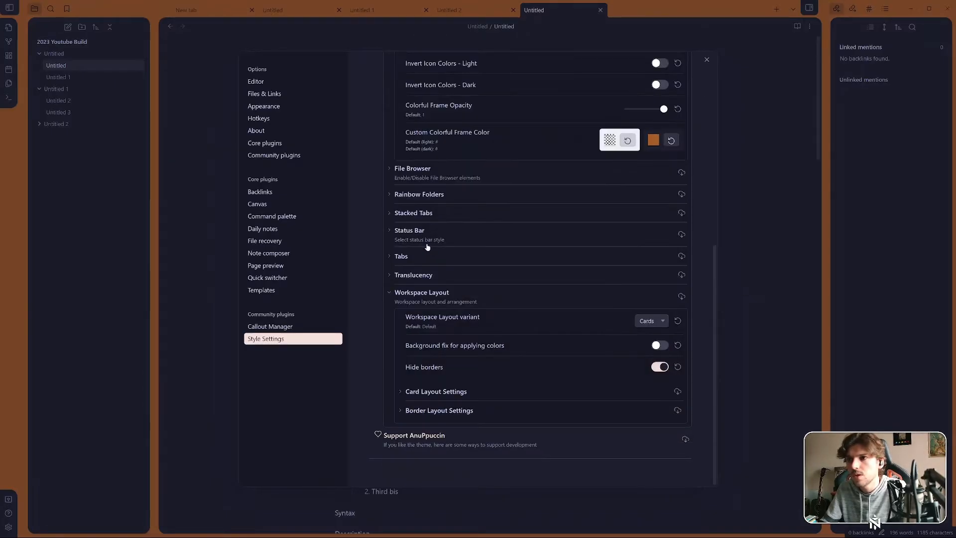
click(429, 282)
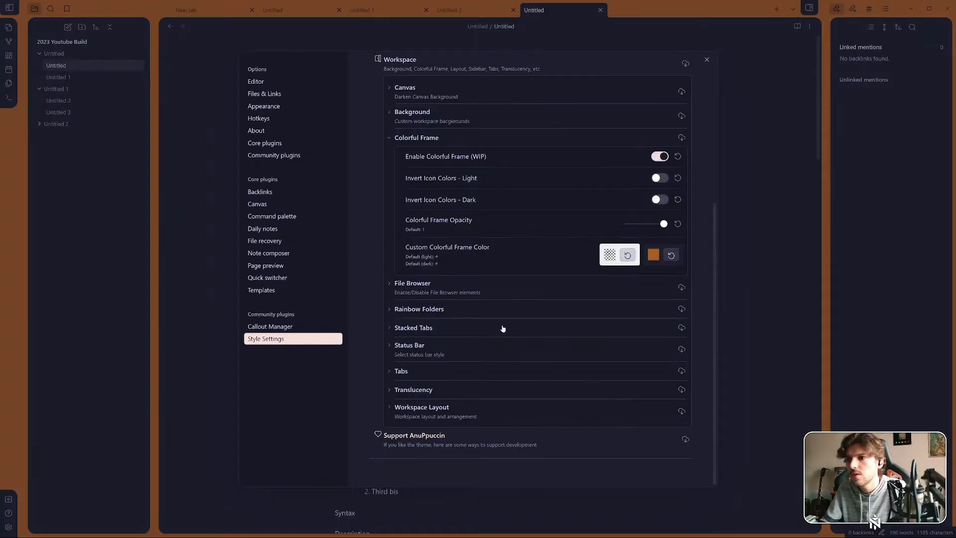
Expand the Status Bar section, try the Fixed status bar style, and return it to Default
click(464, 352)
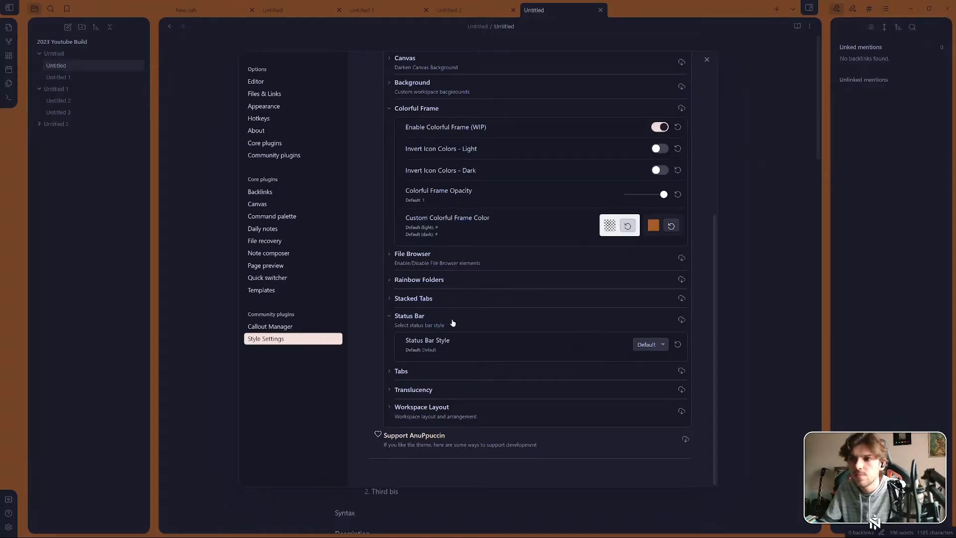
click(659, 351)
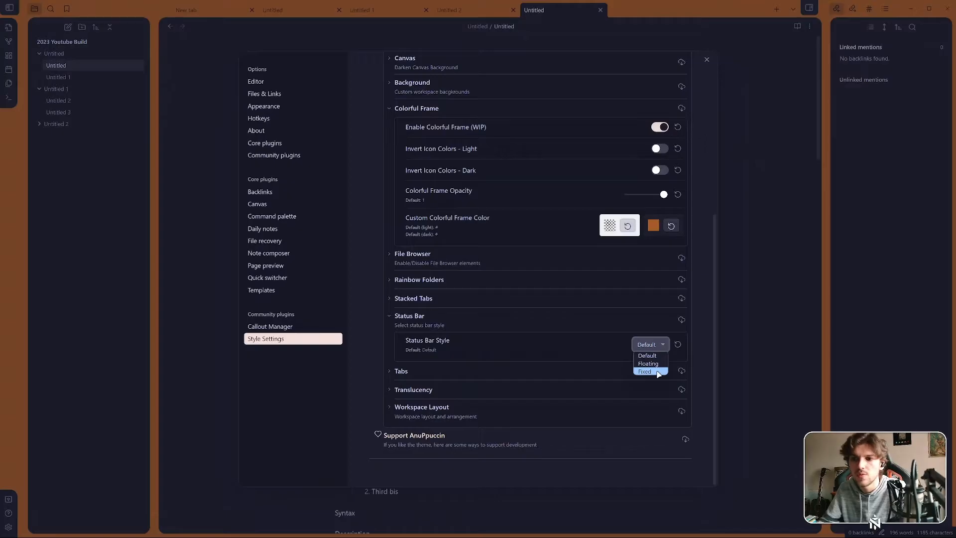
click(658, 372)
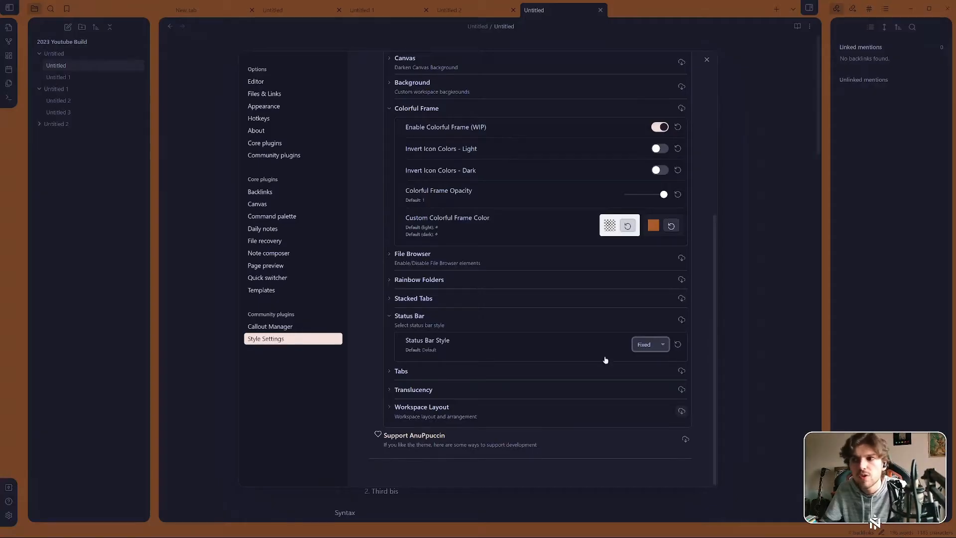
click(647, 349)
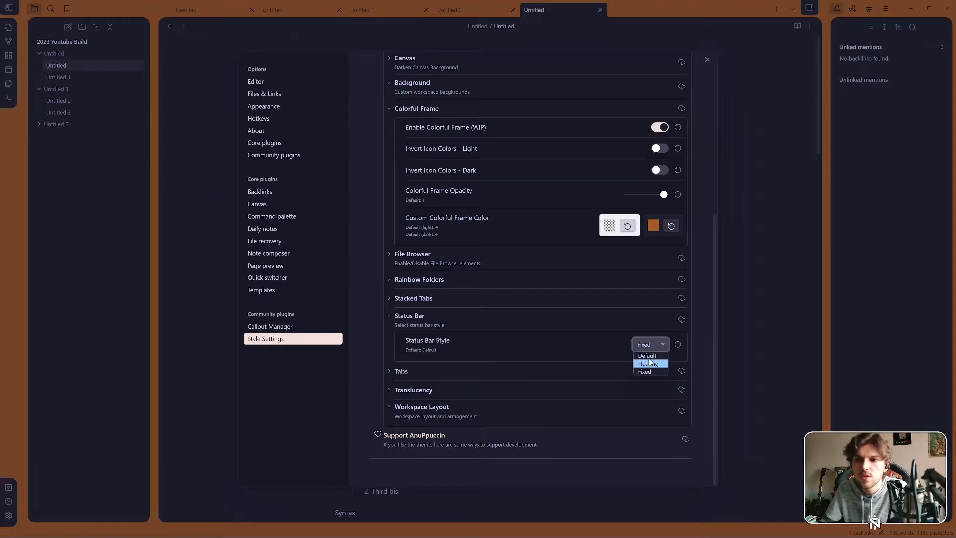
click(647, 356)
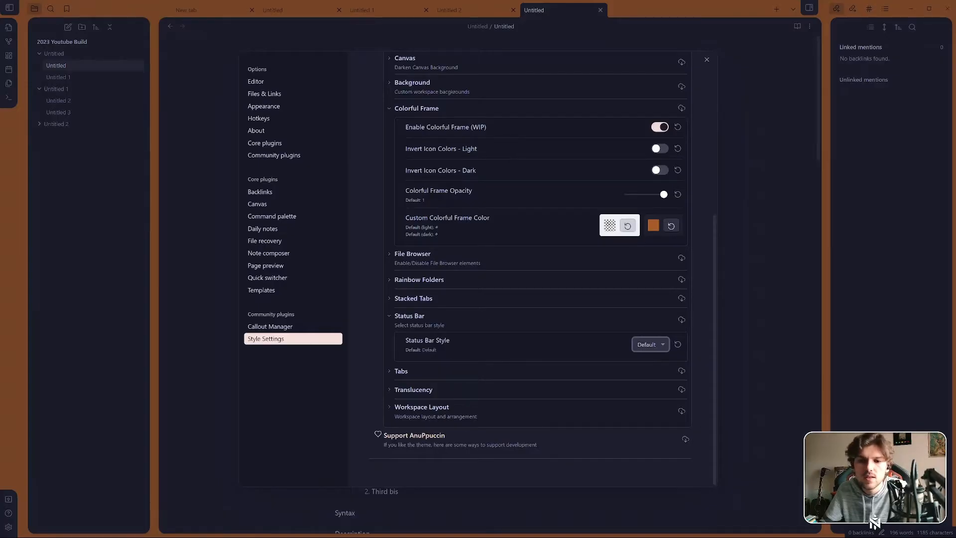
Try the Floating status bar style and close the settings to inspect the status bar in the note view
click(648, 344)
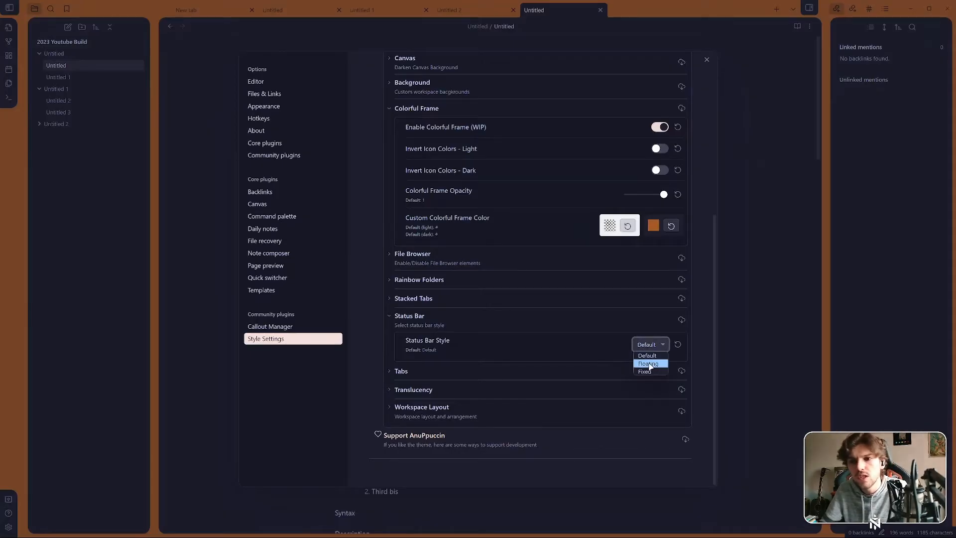
click(648, 363)
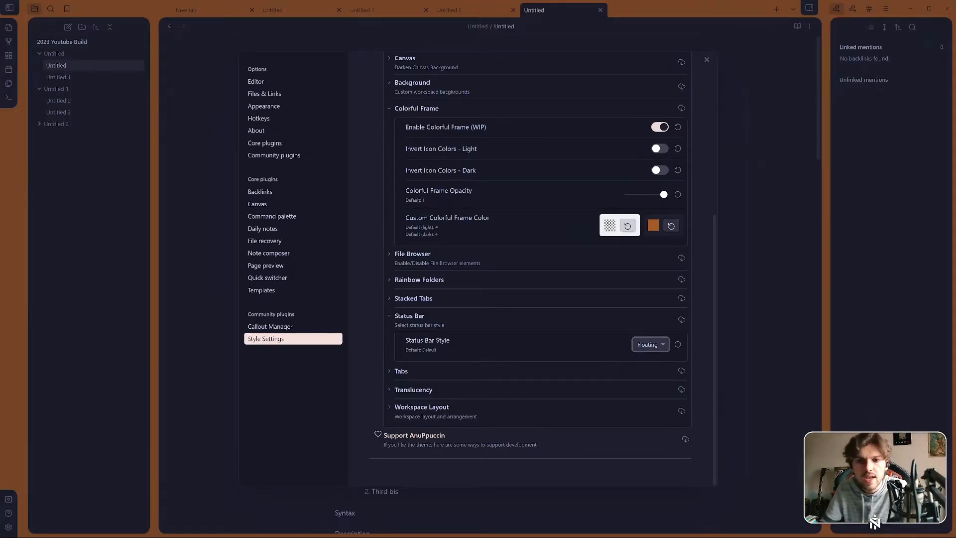
click(791, 234)
key(ctrl)
key(ctrl)
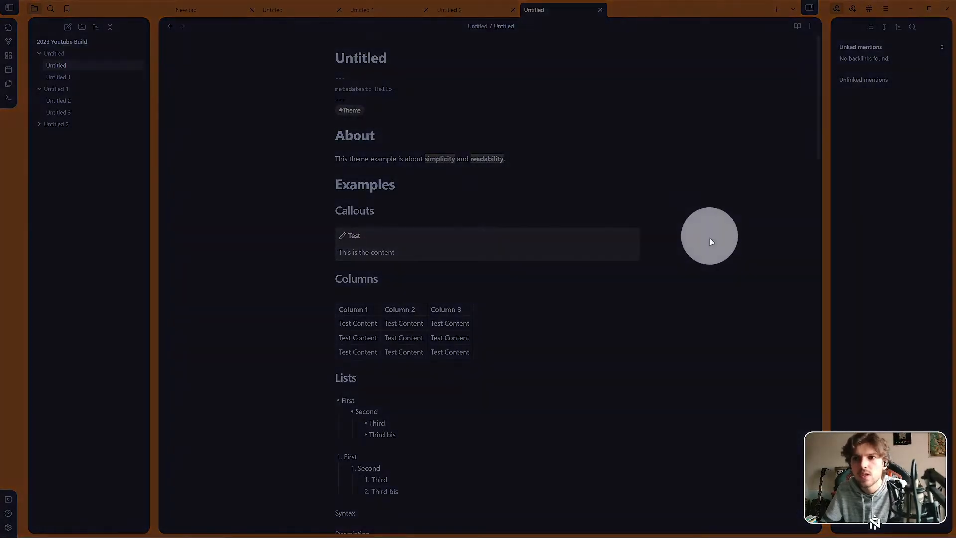
mouse_move(929, 529)
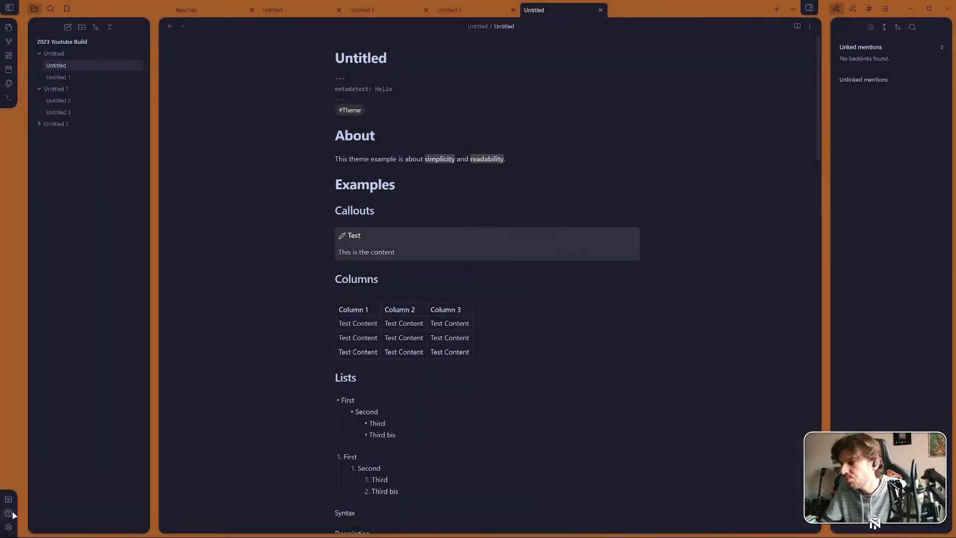
Reopen the Style Settings and collapse the Colorful Frame section under Workspace
key(ctrl+comma)
scroll(550, 315, down, 5)
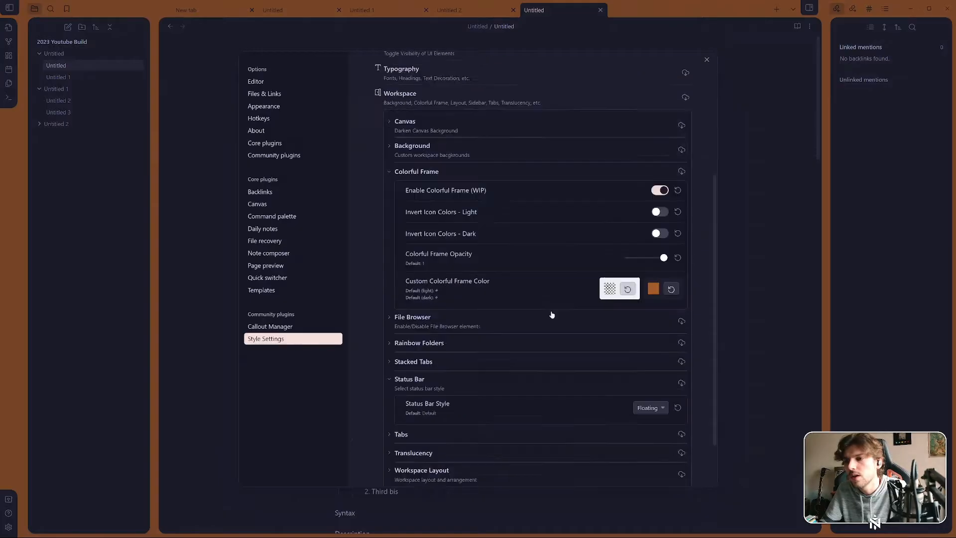
scroll(551, 318, up, 2)
scroll(553, 313, down, 1)
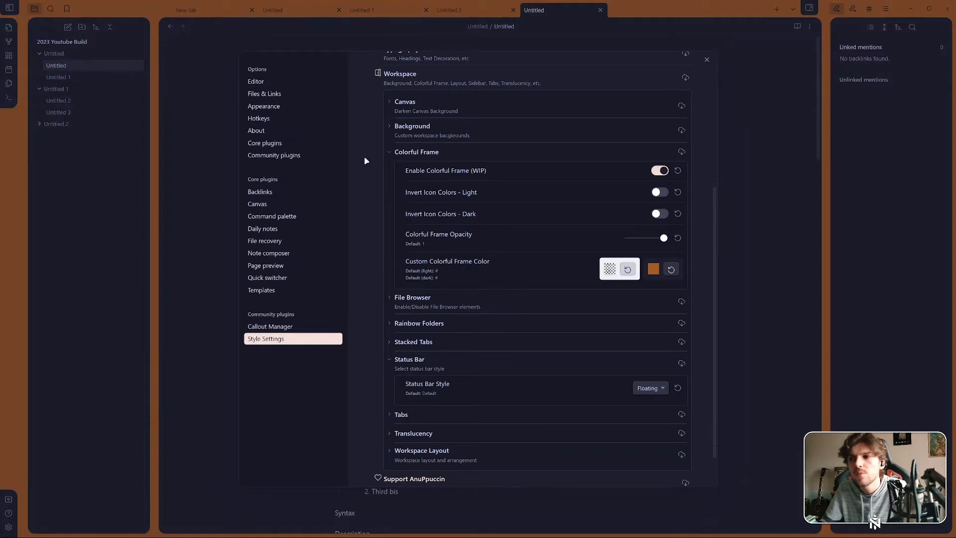
click(405, 155)
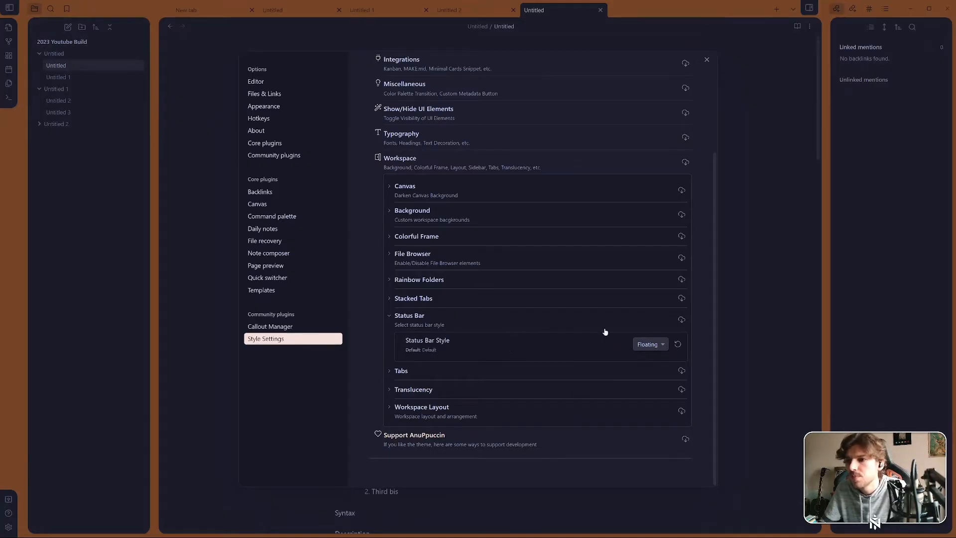
Set the Status Bar Style to Fixed and collapse the Status Bar section
click(650, 344)
click(657, 372)
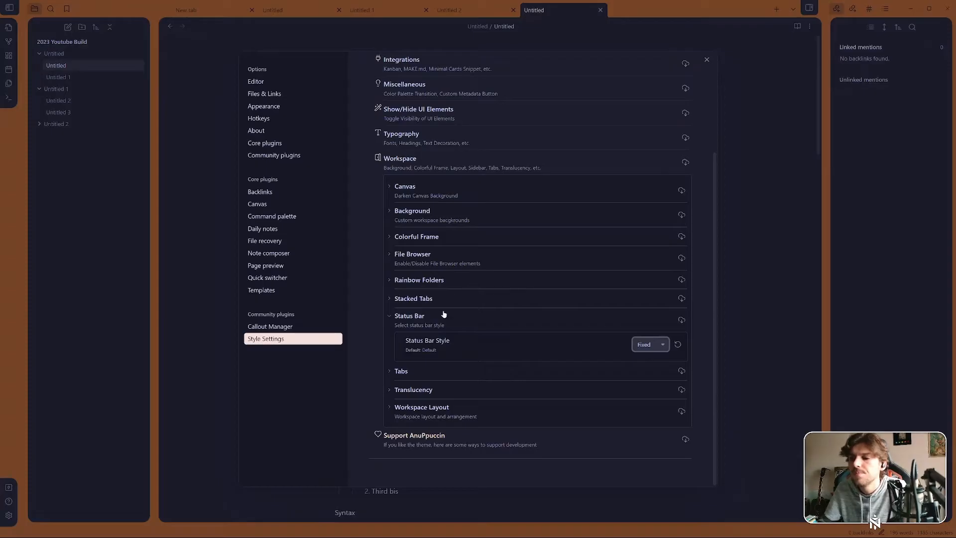
click(388, 317)
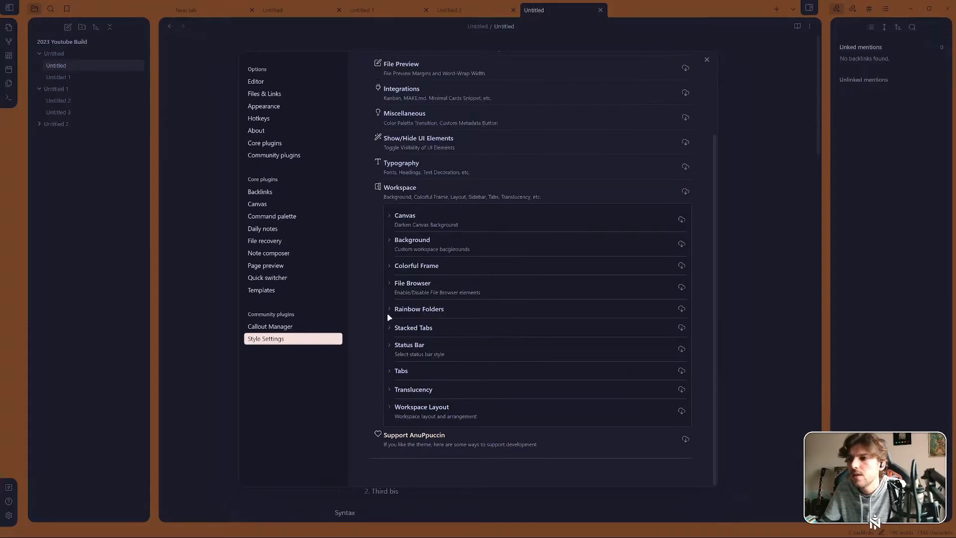
Expand the Tabs section and review the available Tab style options, keeping Default
click(391, 371)
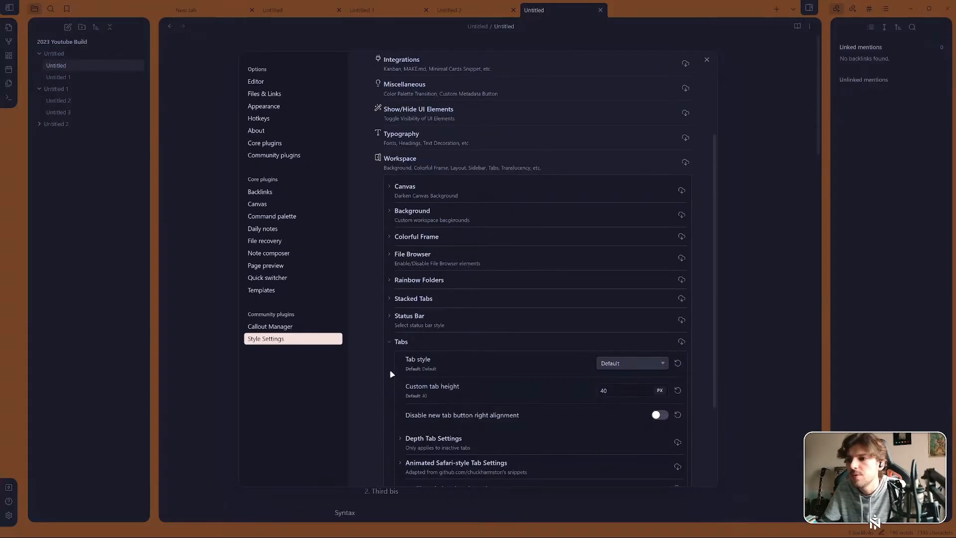
scroll(547, 319, down, 2)
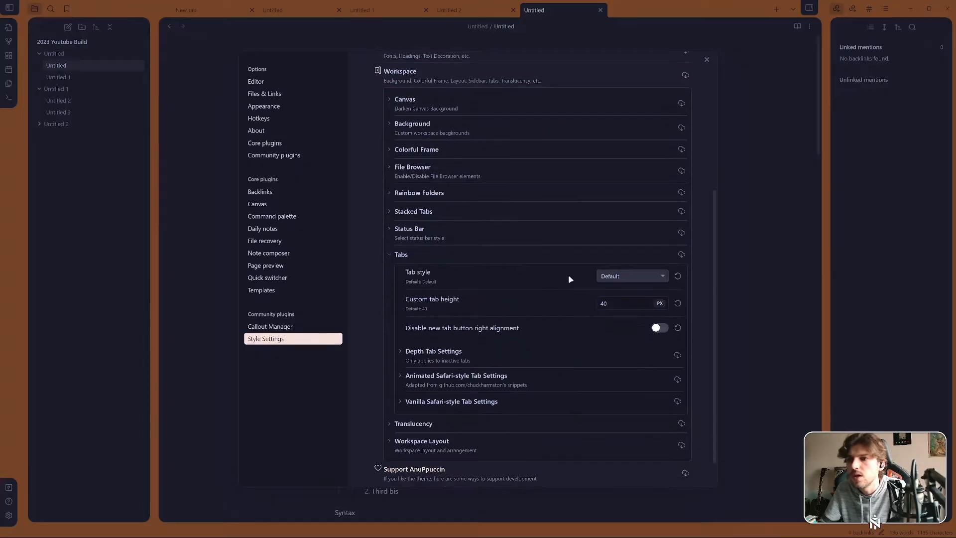
click(622, 271)
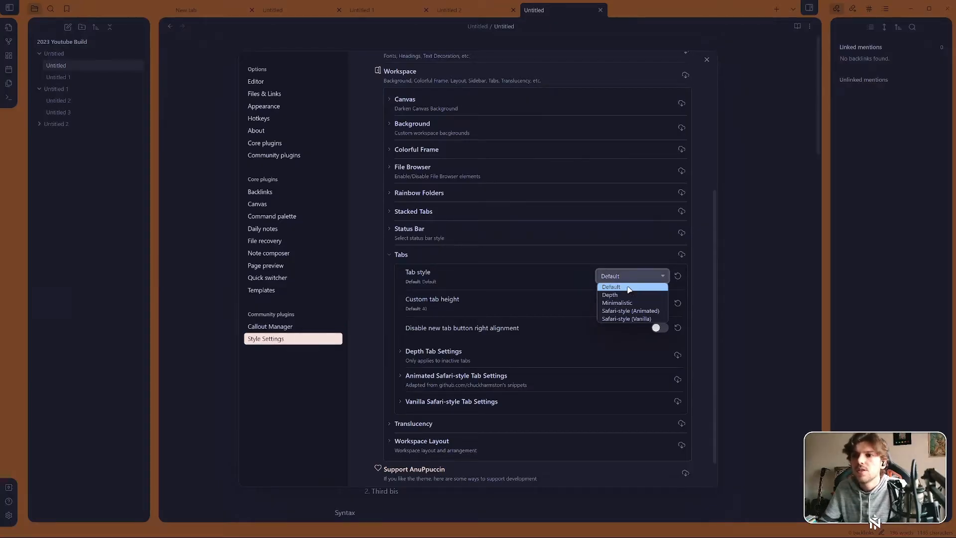
click(628, 287)
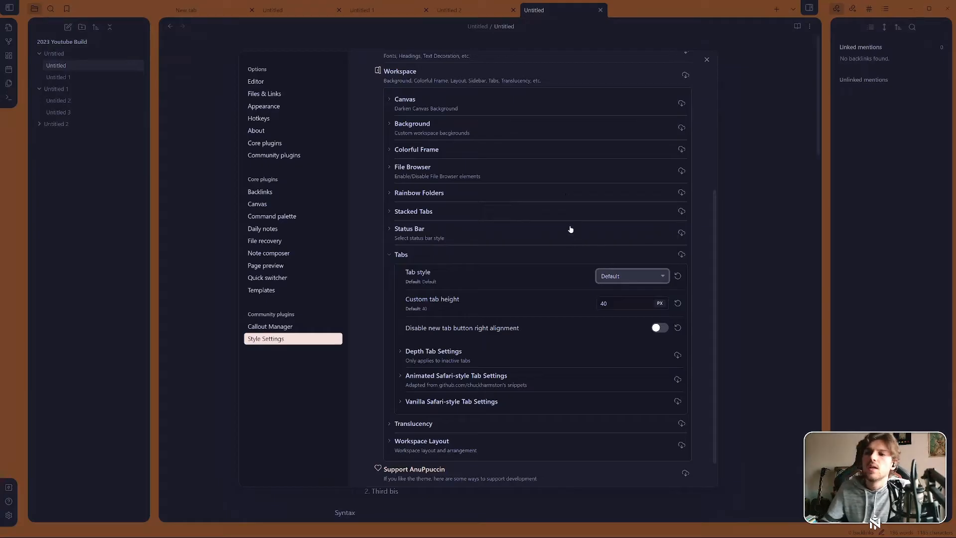
click(641, 278)
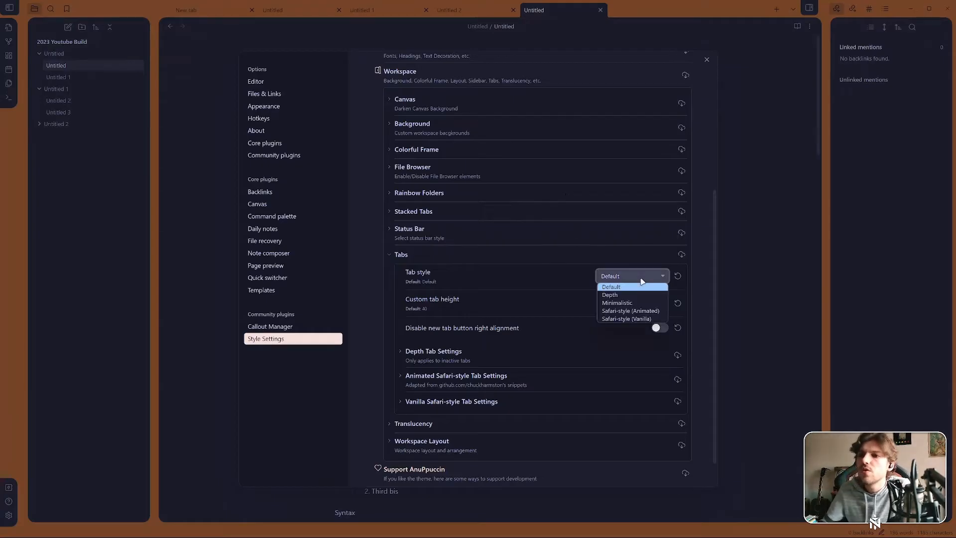
click(549, 275)
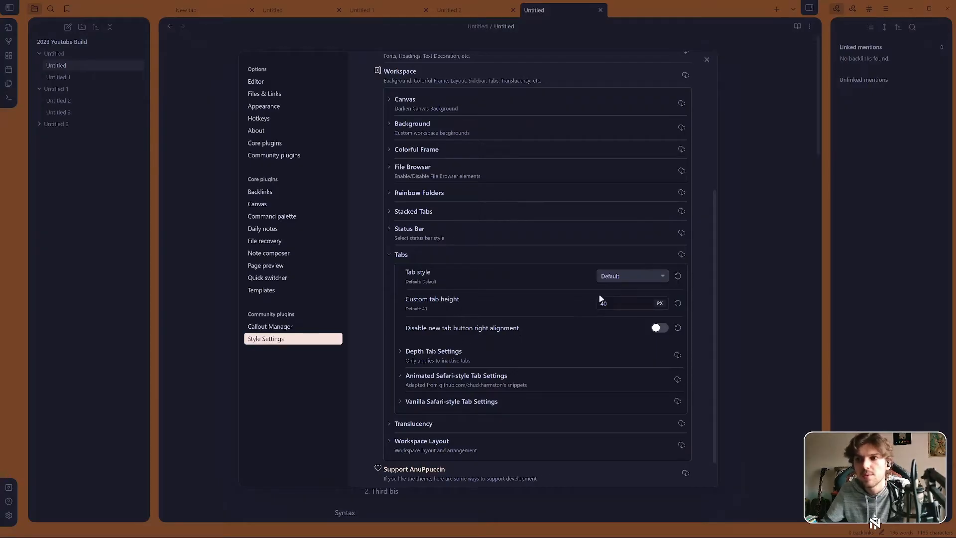
Try Custom tab heights of 100 px and 10 px, and restore the default height
double_click(626, 303)
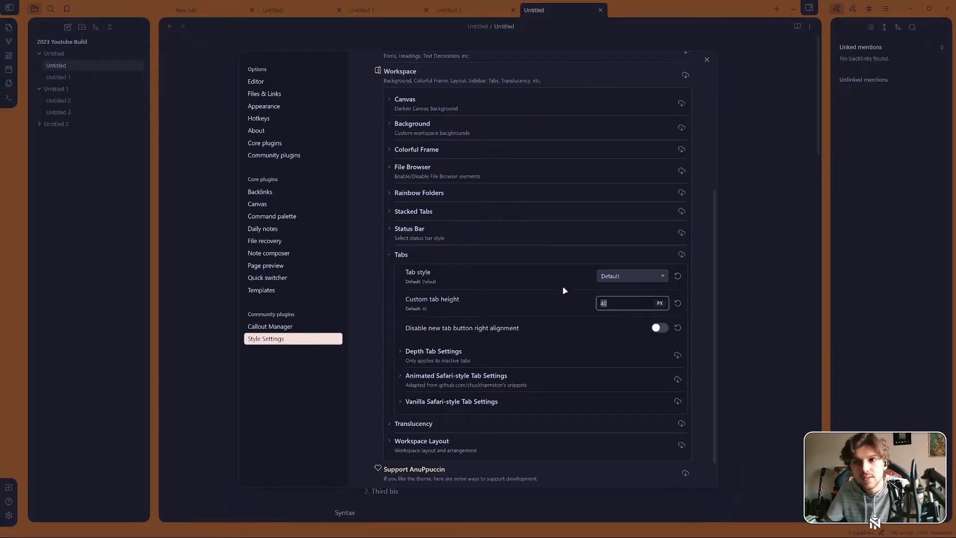
text(100)
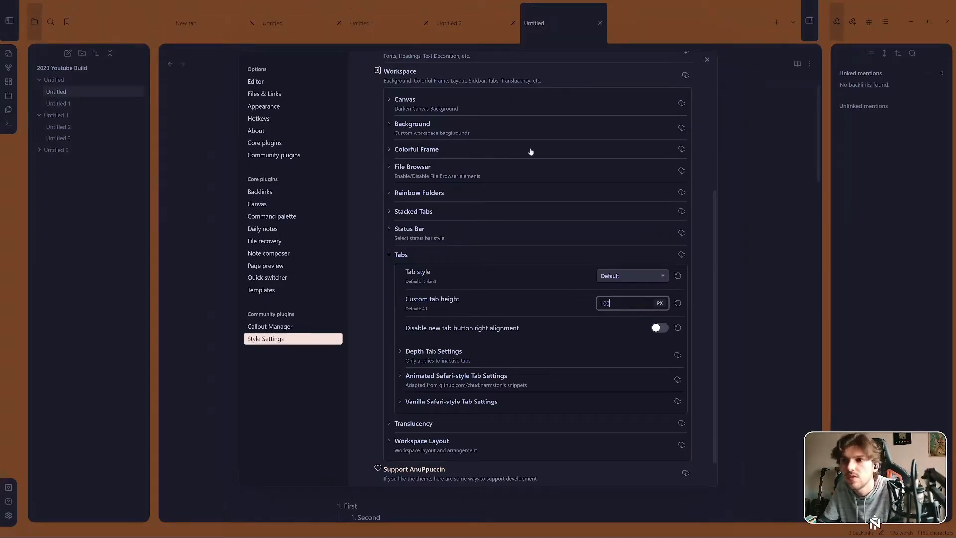
key(ctrl+a)
text(10)
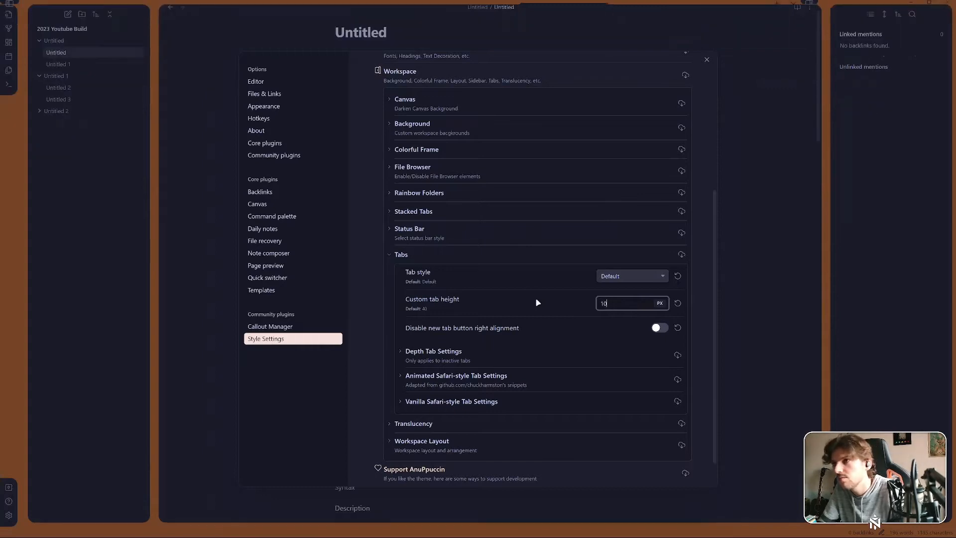
click(677, 303)
Try a Custom tab height of 30 px and adjust it to 32 px
text(3)
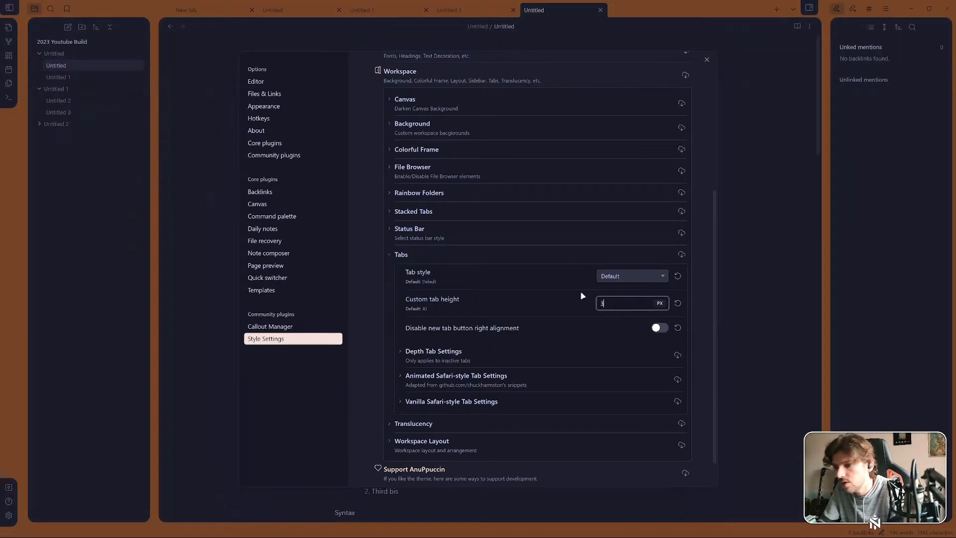
text(0)
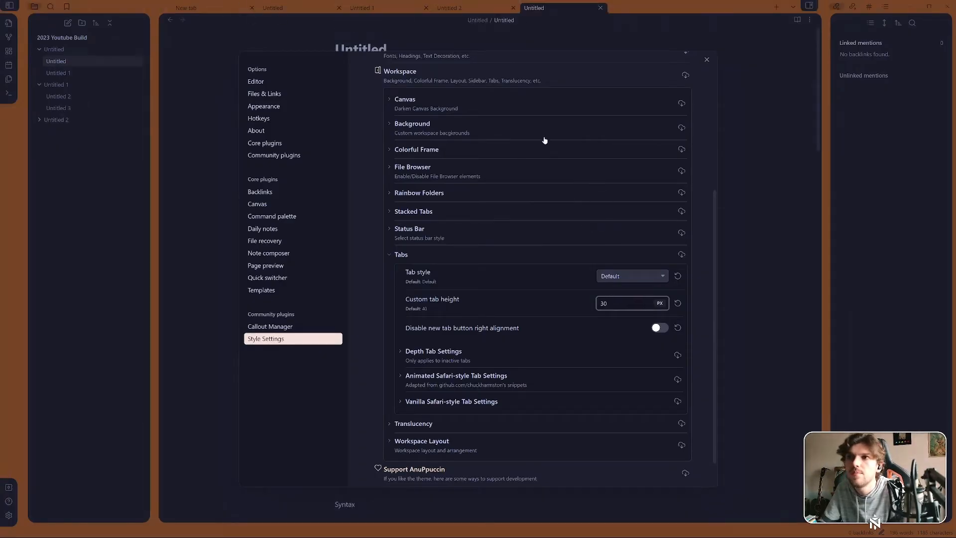
double_click(613, 303)
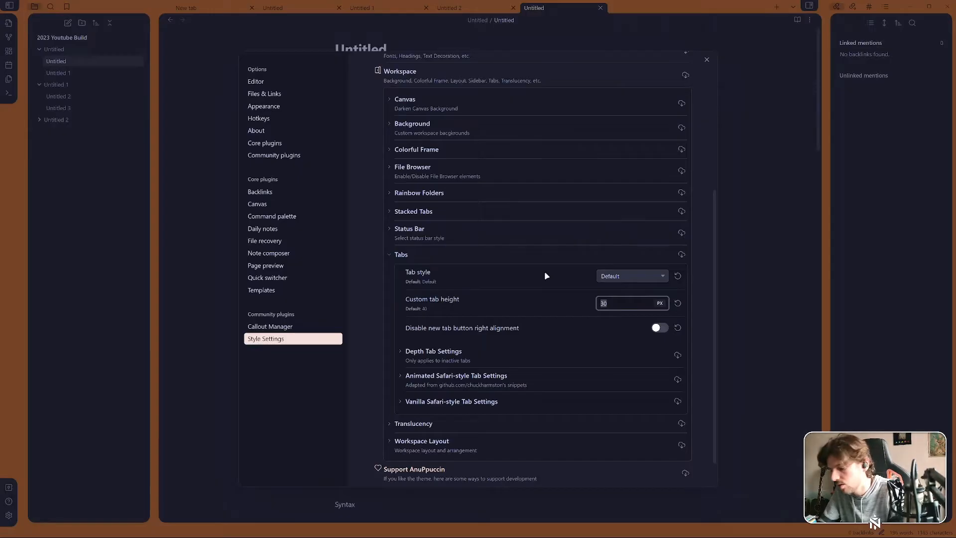
text(32)
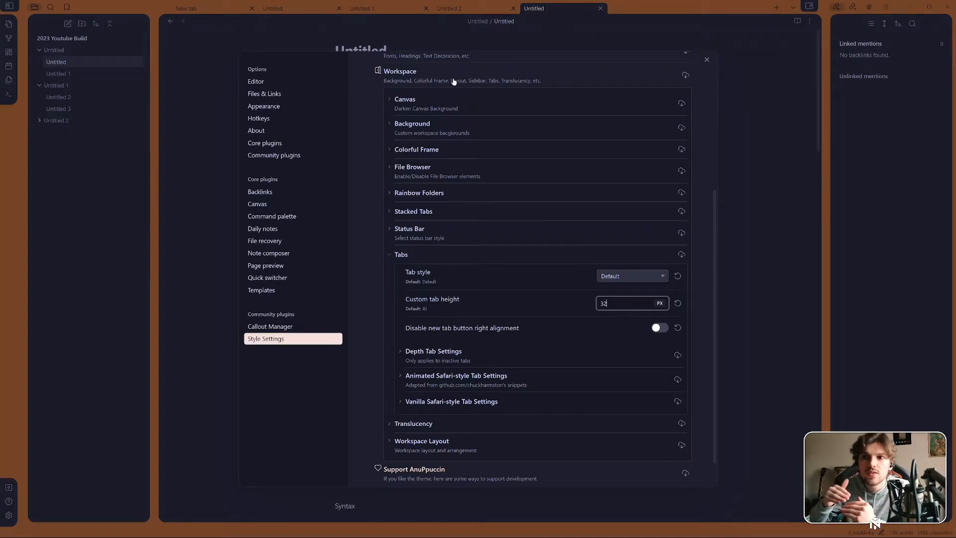
click(682, 303)
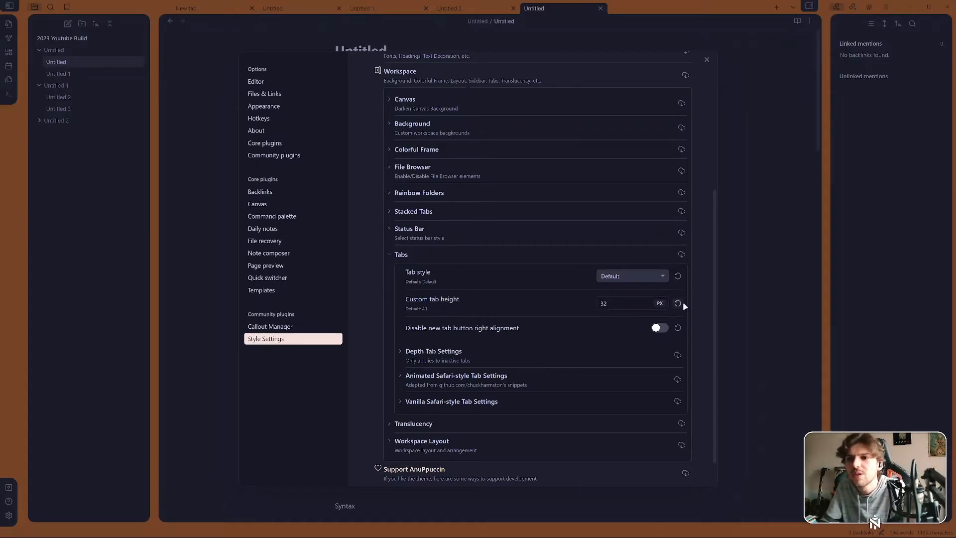
Restore the default custom tab height and enable Disable new tab button right alignment
click(678, 304)
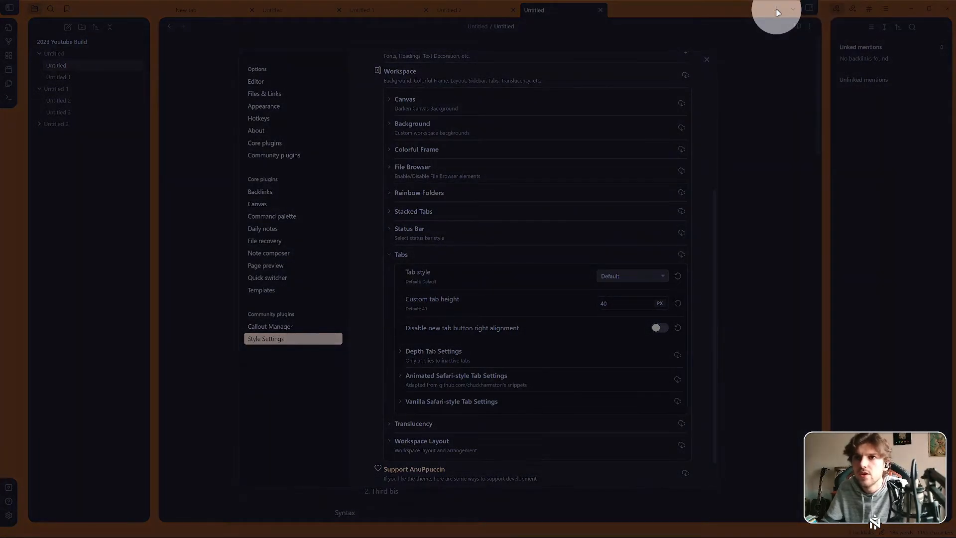
click(767, 20)
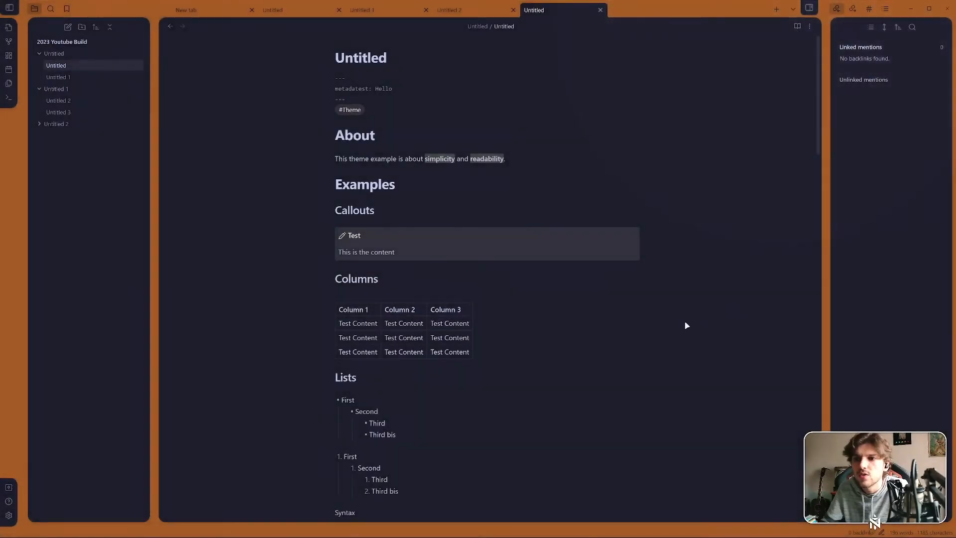
click(9, 515)
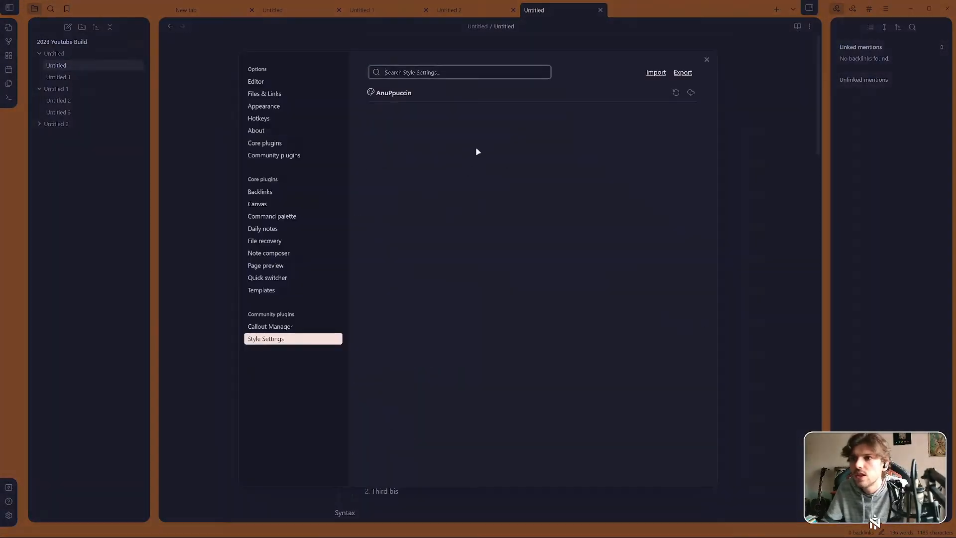
scroll(579, 219, down, 5)
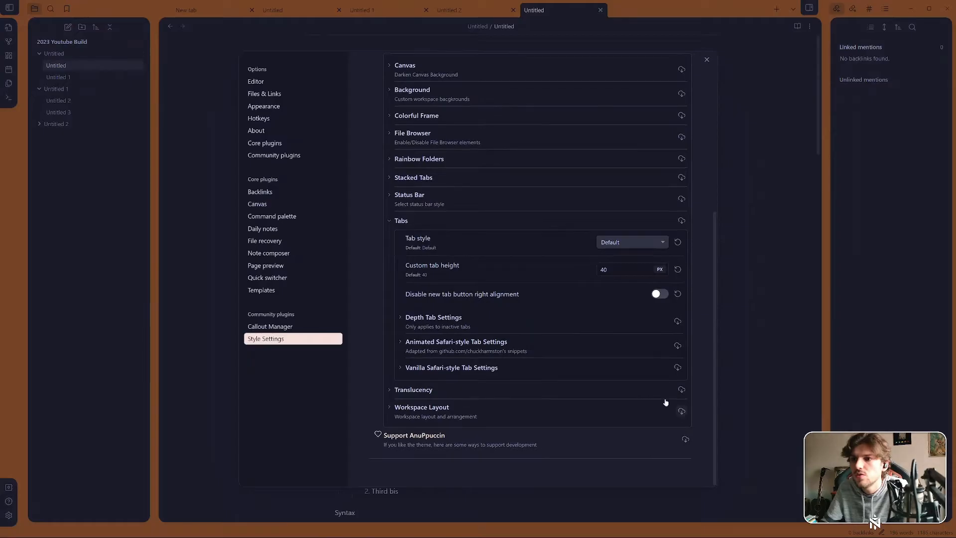
click(658, 294)
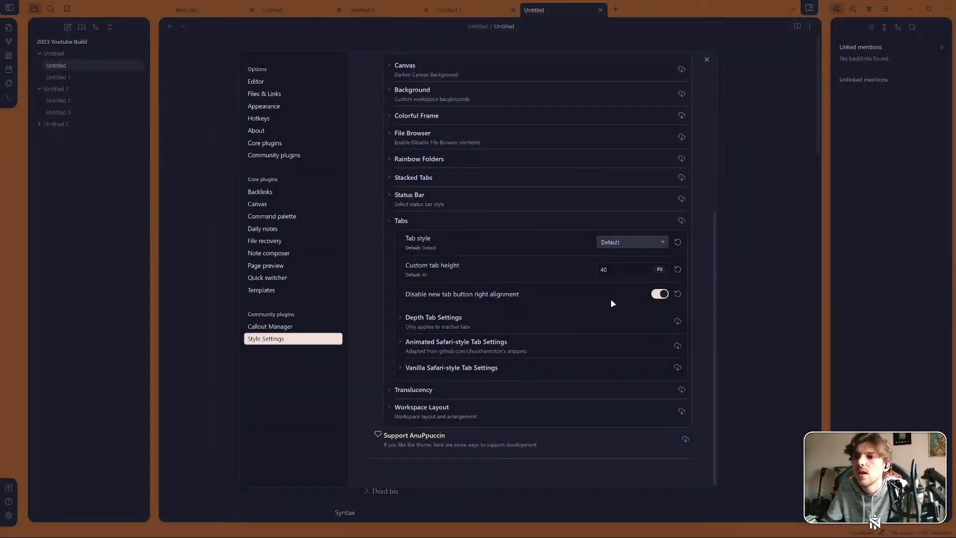
Try the Depth tab style and expand the Depth Tab Settings
click(624, 242)
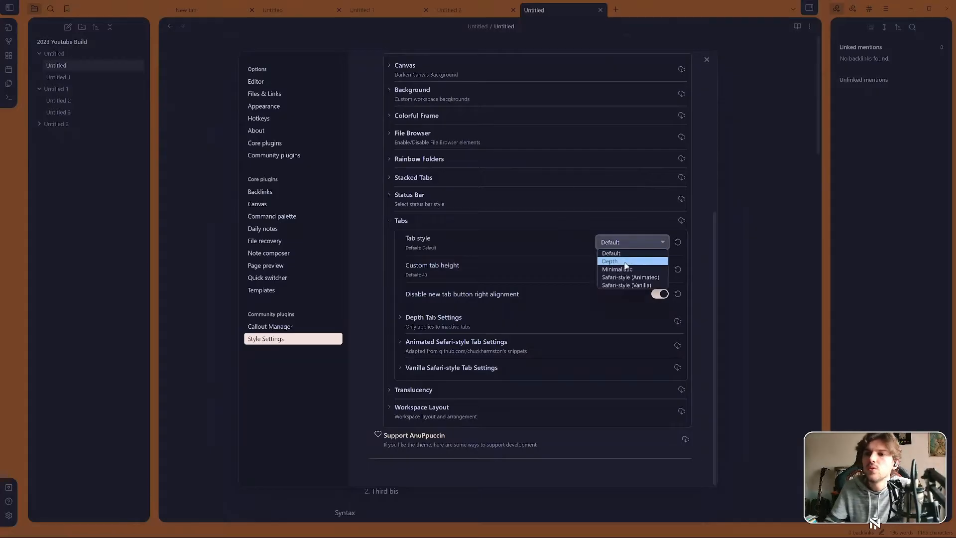
click(625, 262)
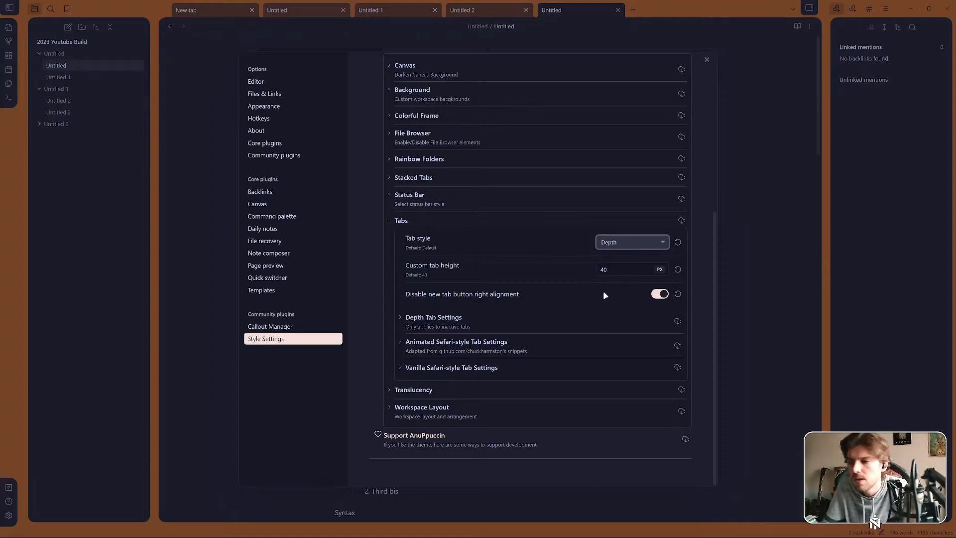
click(537, 319)
scroll(478, 263, down, 1)
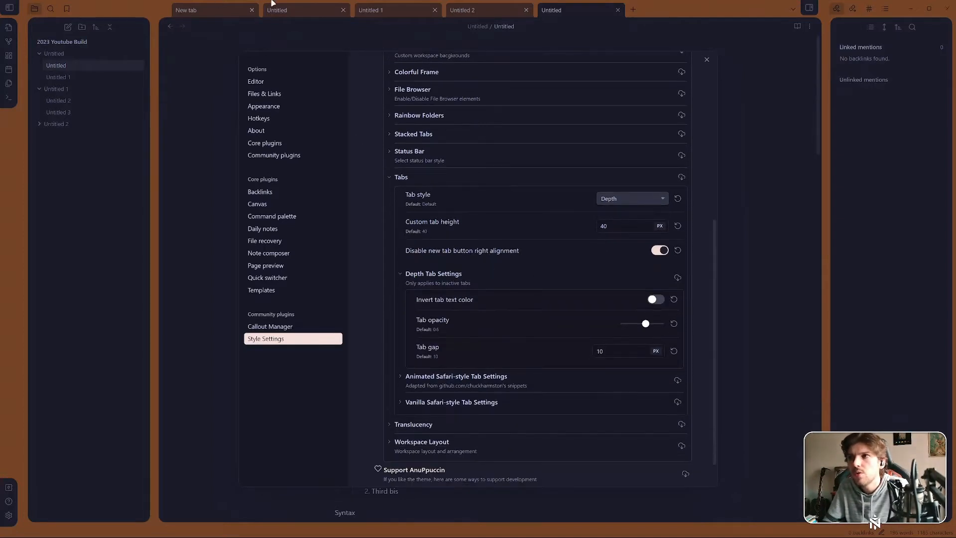
Try Invert tab text color for the Depth tabs, comparing it on and off, and leave it off
click(656, 301)
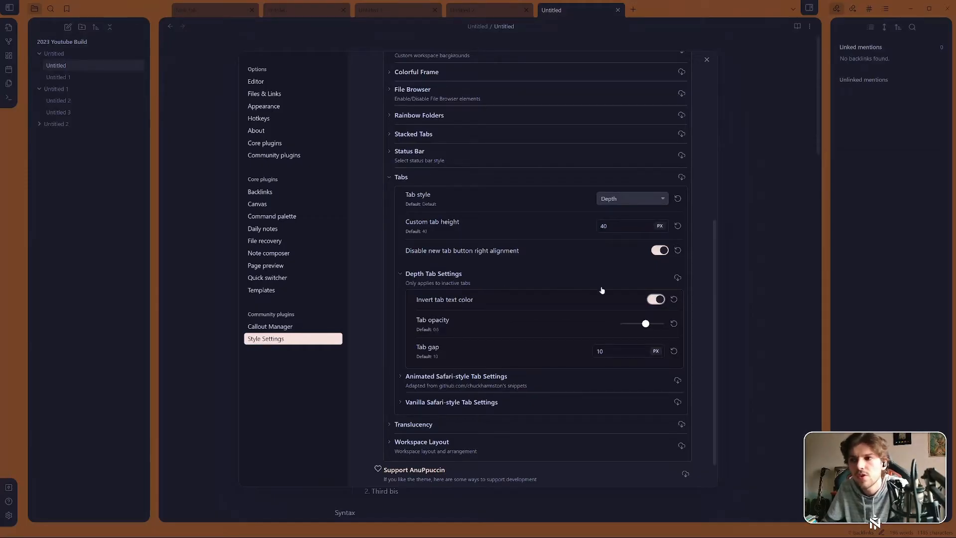
click(656, 300)
click(656, 299)
click(656, 300)
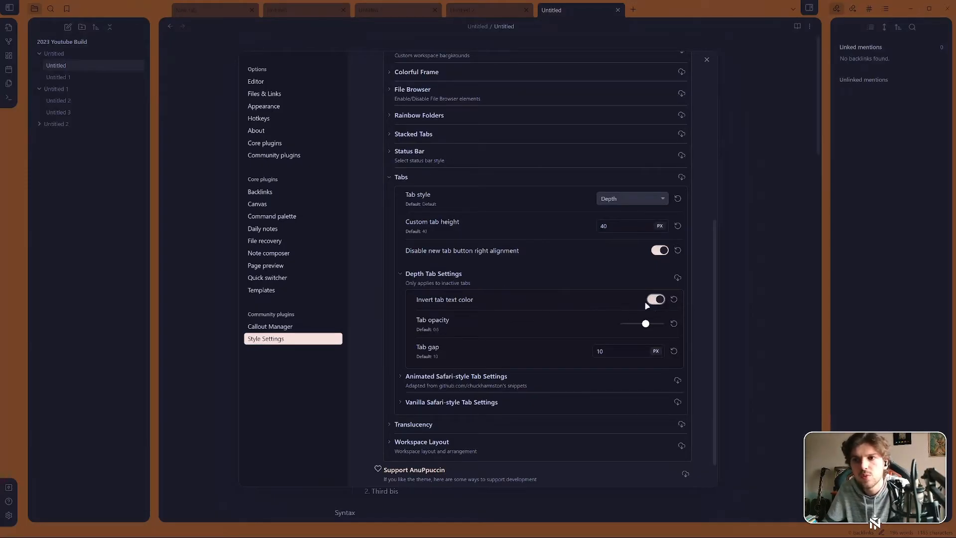
click(656, 299)
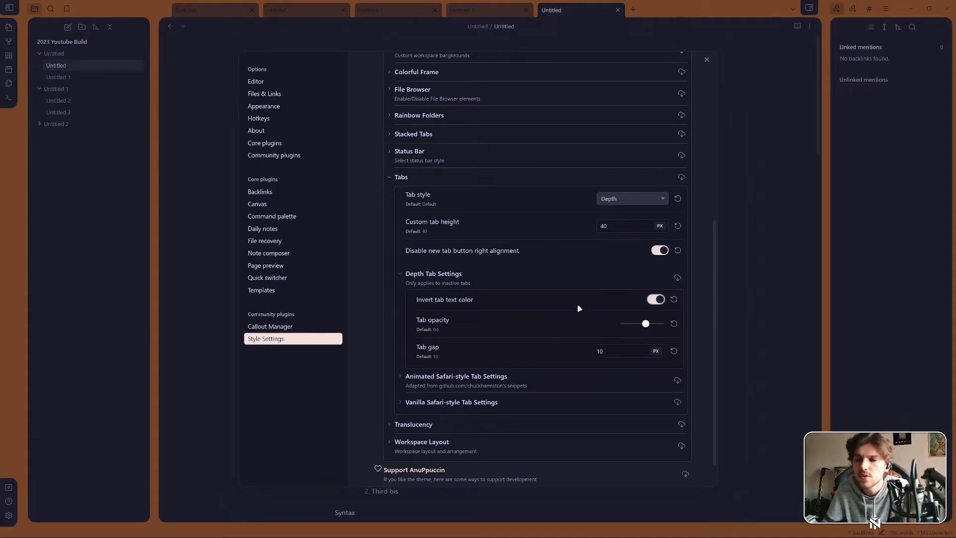
click(649, 299)
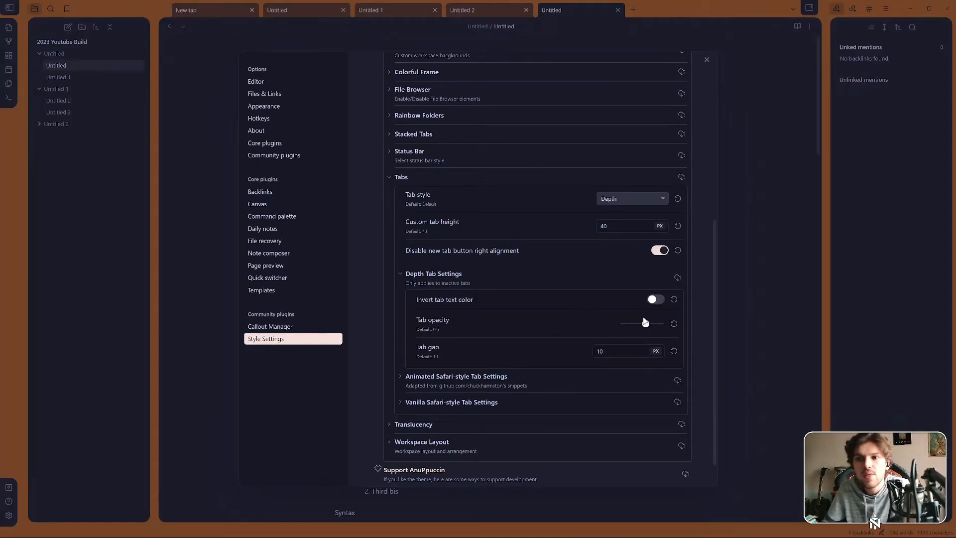
Try the highest and lowest Tab opacity for the inactive Depth tabs, and restore the default opacity
mouse_move(646, 324)
drag(646, 324, 663, 329)
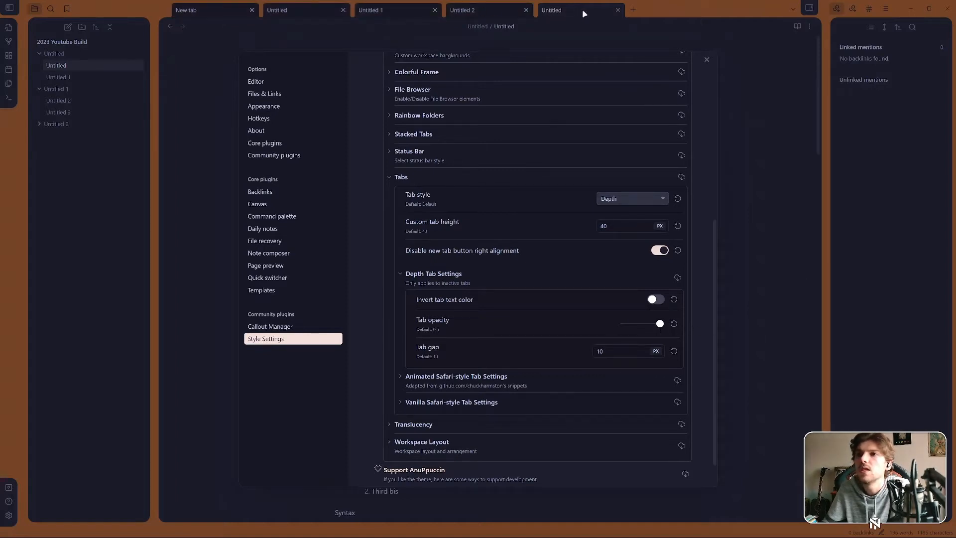
drag(660, 325, 624, 324)
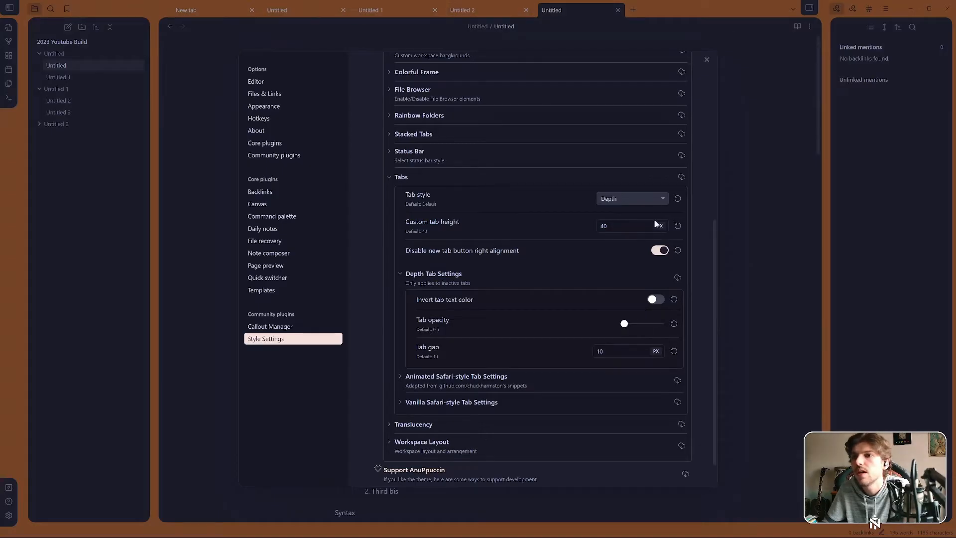
click(654, 200)
click(685, 290)
click(625, 200)
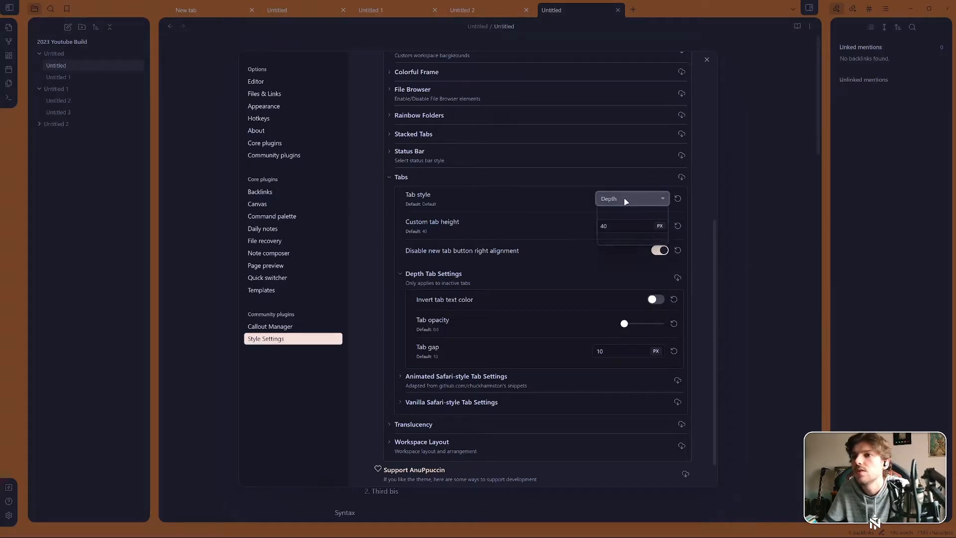
click(628, 198)
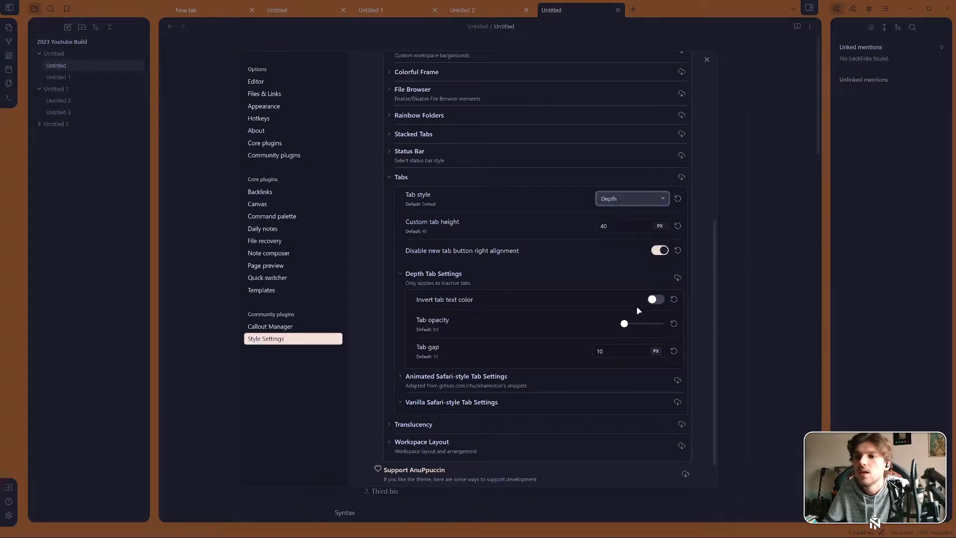
click(674, 325)
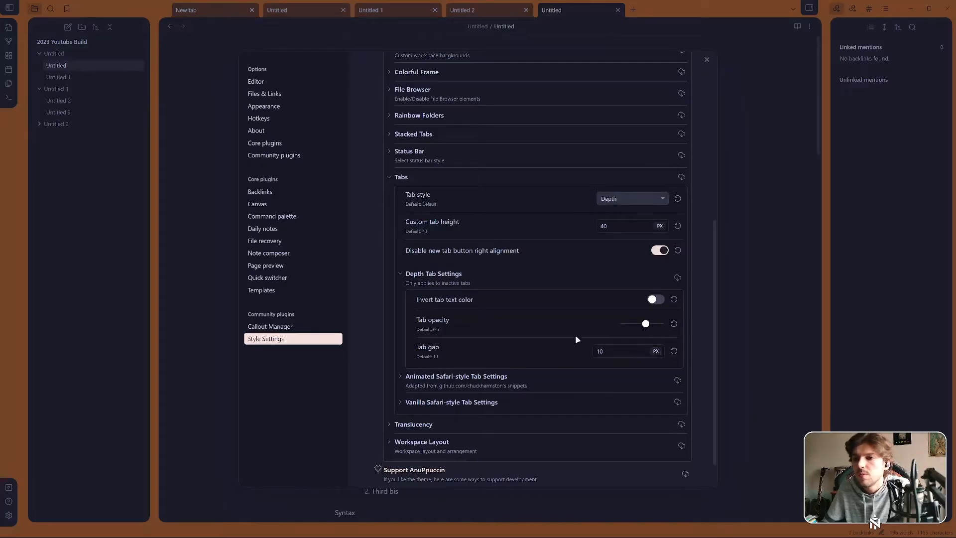
Try a much smaller Tab gap and a gap of 100 px in the Depth Tab Settings, and restore the default gap
double_click(615, 354)
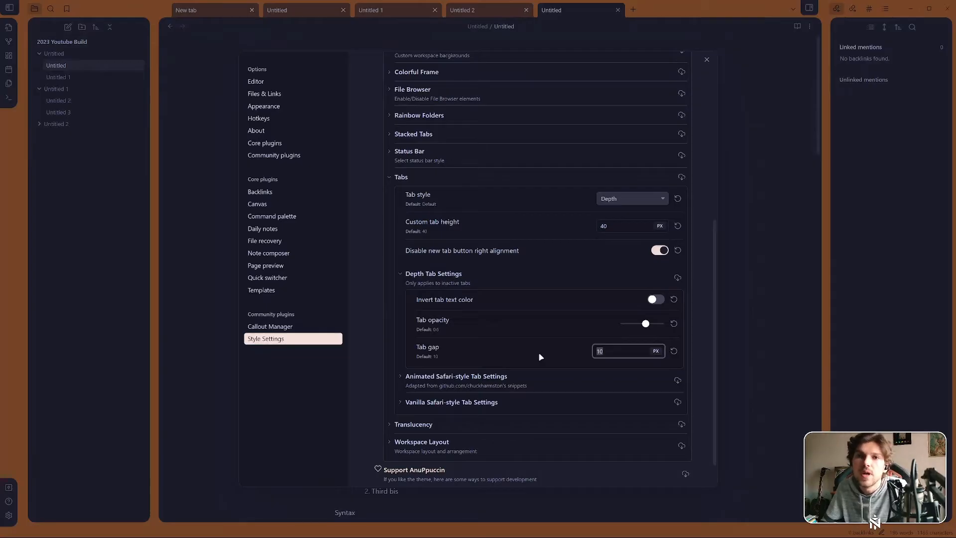
text(1)
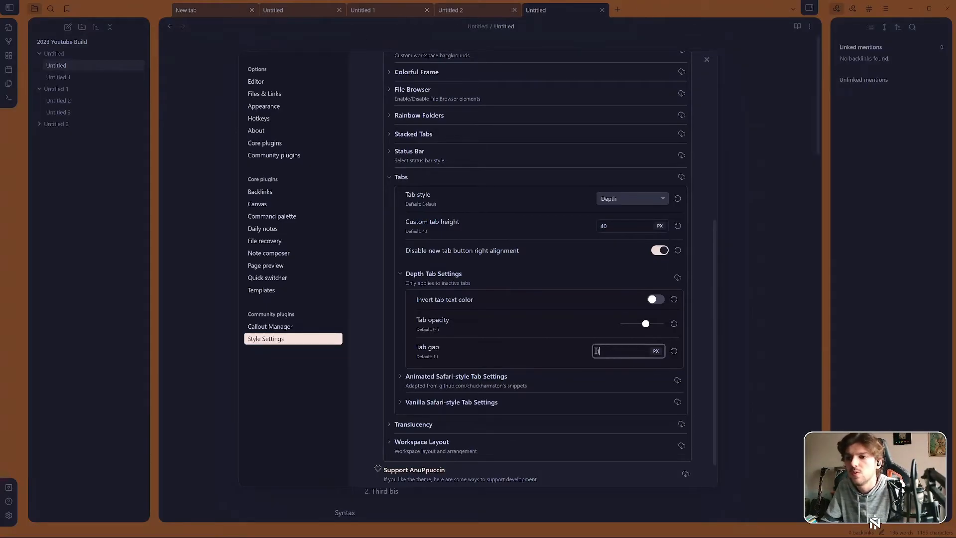
click(673, 351)
click(619, 352)
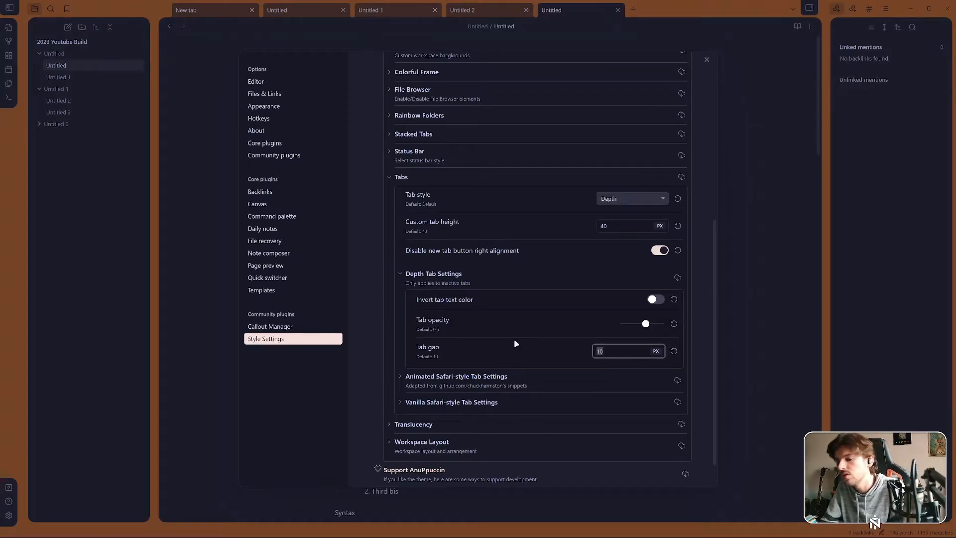
text(0)
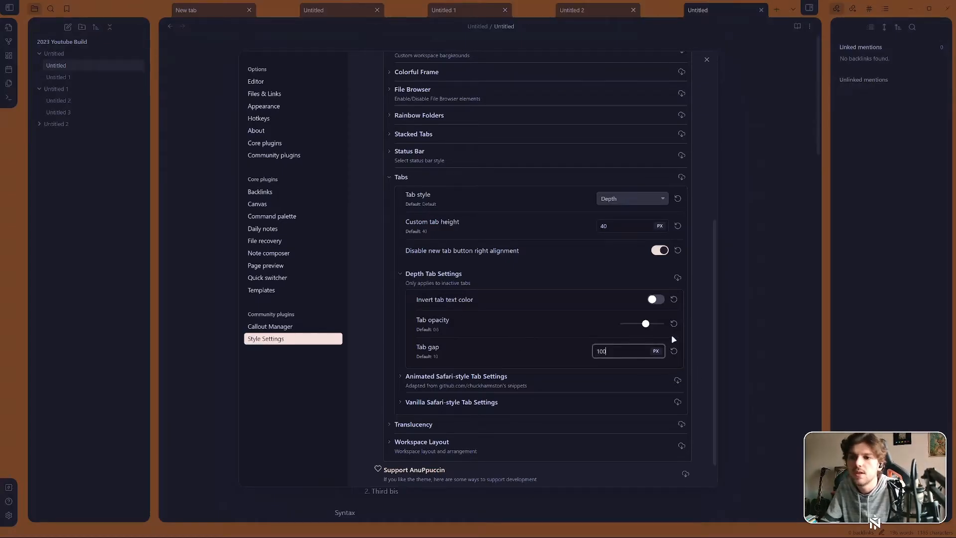
click(674, 350)
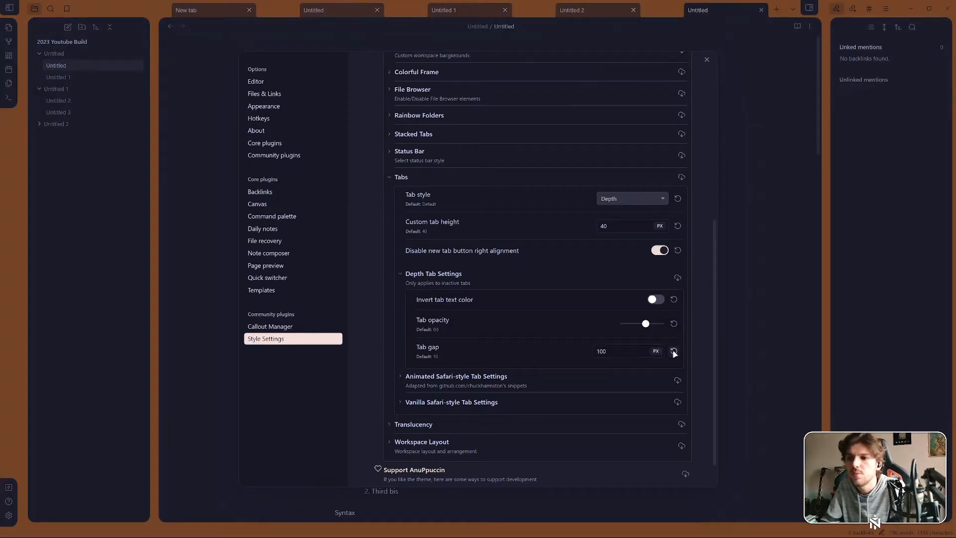
Try the Minimalistic tab style and leave the settings to view the tabs above the note
click(643, 199)
click(629, 228)
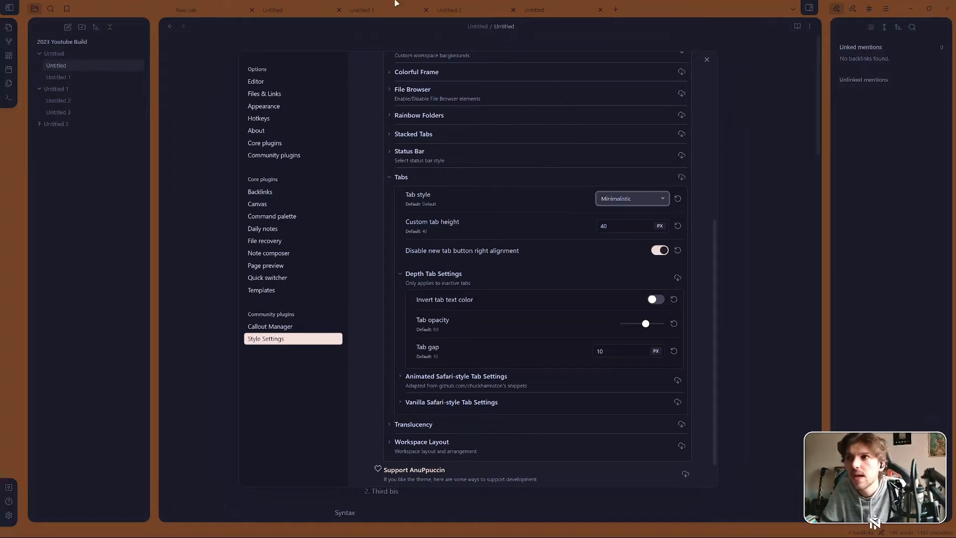
click(522, 20)
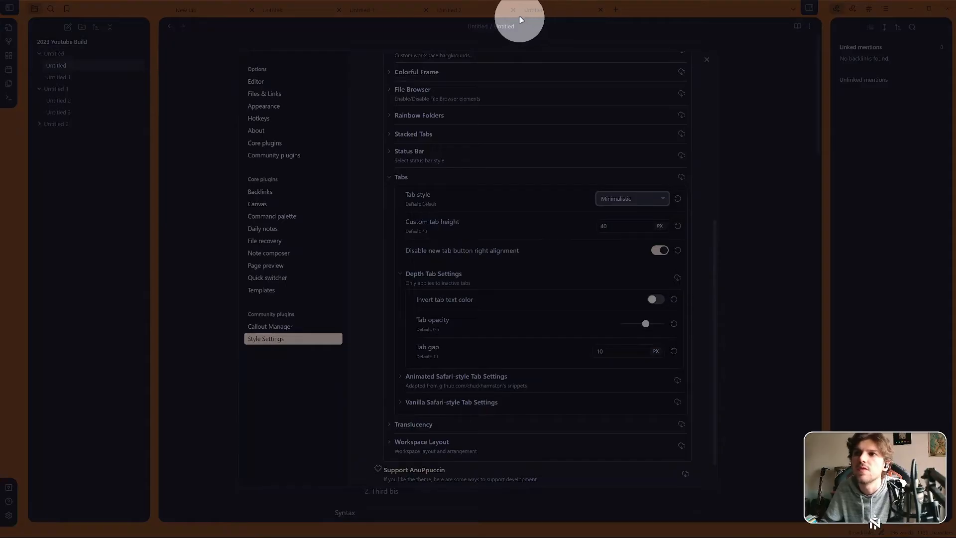
click(608, 21)
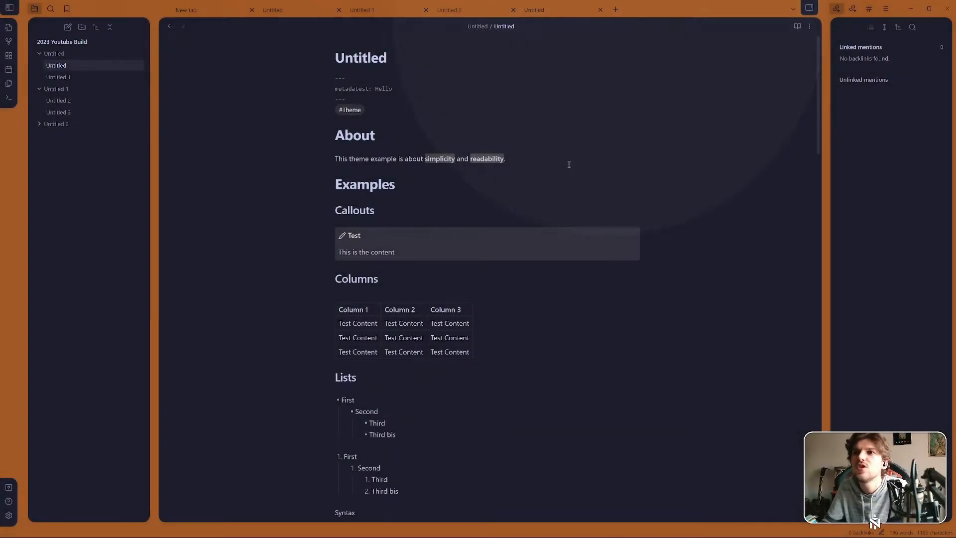
Reopen Style Settings, expand AnuPpuccin, and look through its sections down to the Tabs options
click(8, 515)
click(593, 93)
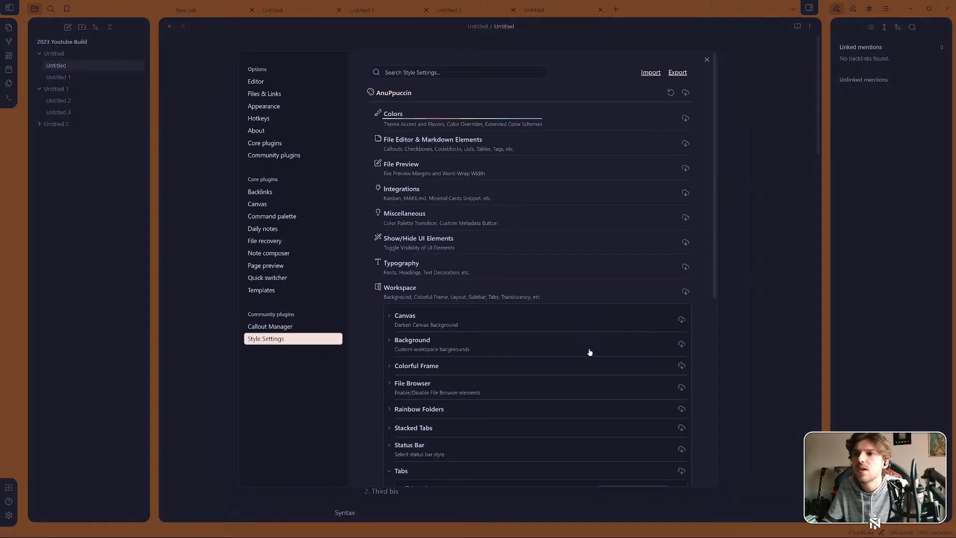
scroll(588, 350, down, 5)
scroll(586, 386, down, 1)
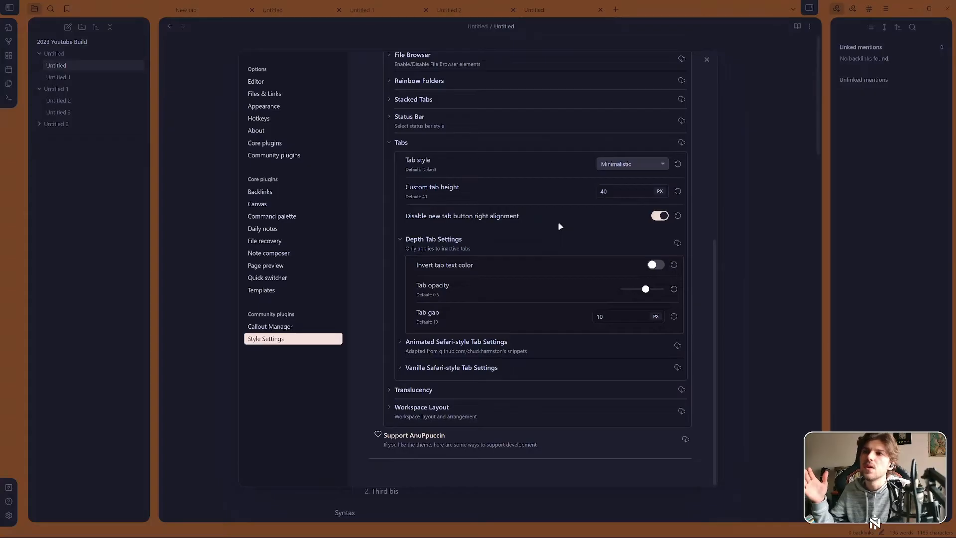
scroll(557, 227, up, 7)
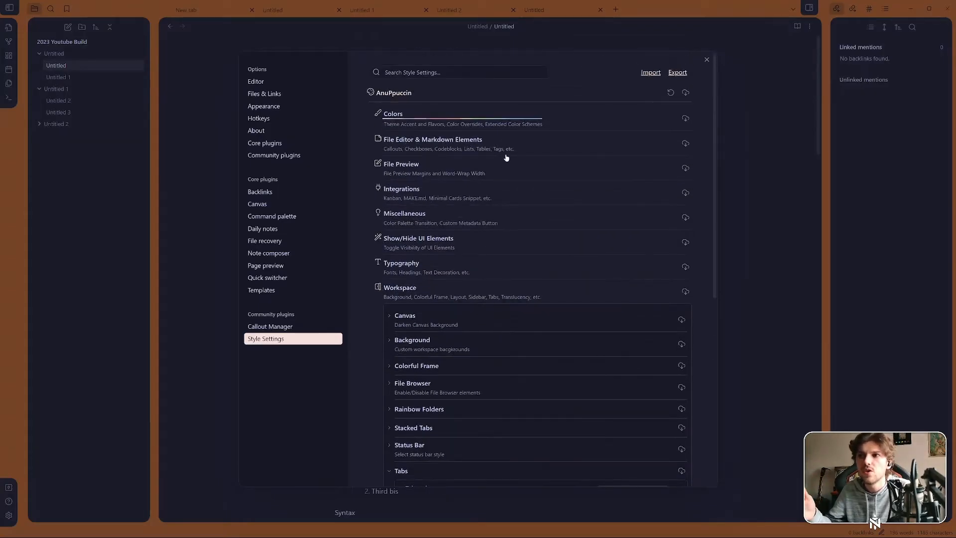
scroll(523, 189, down, 4)
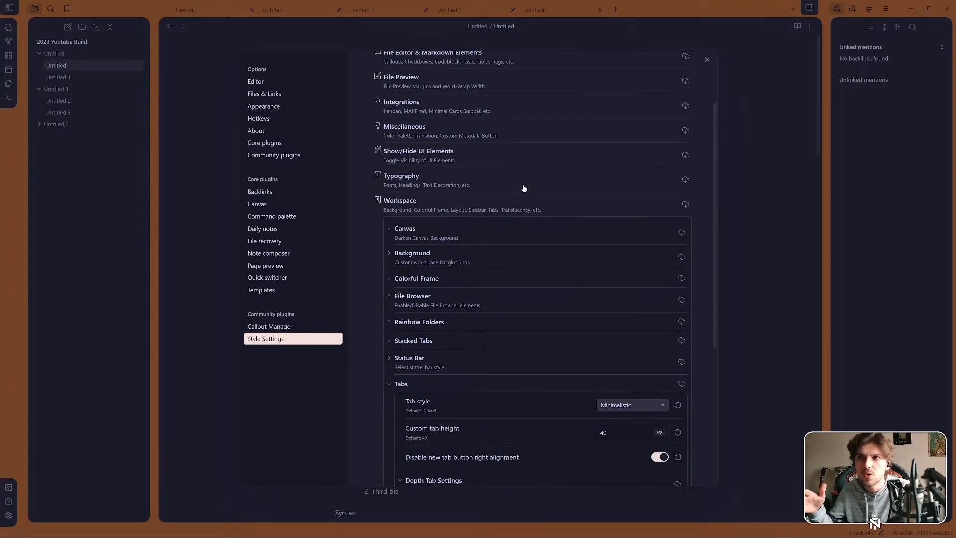
scroll(524, 197, up, 4)
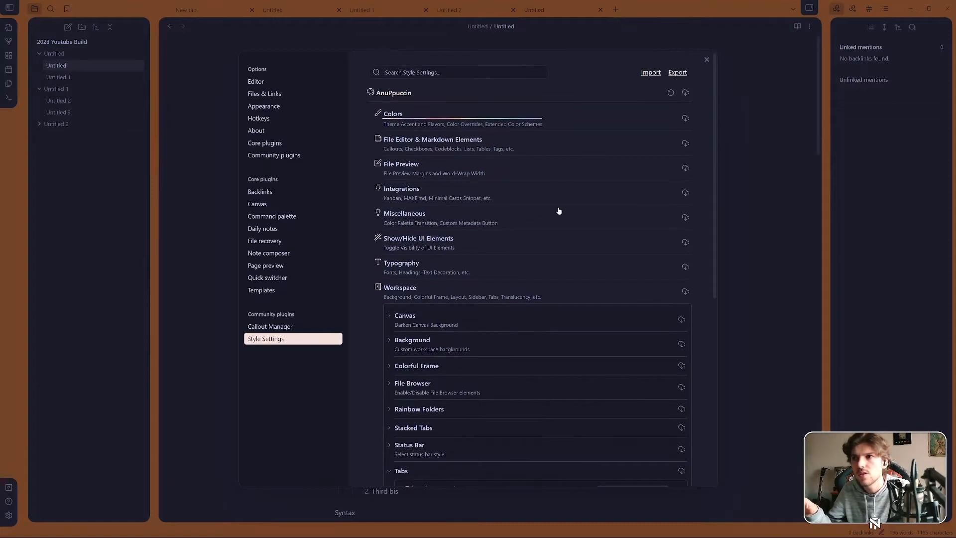
scroll(558, 209, down, 7)
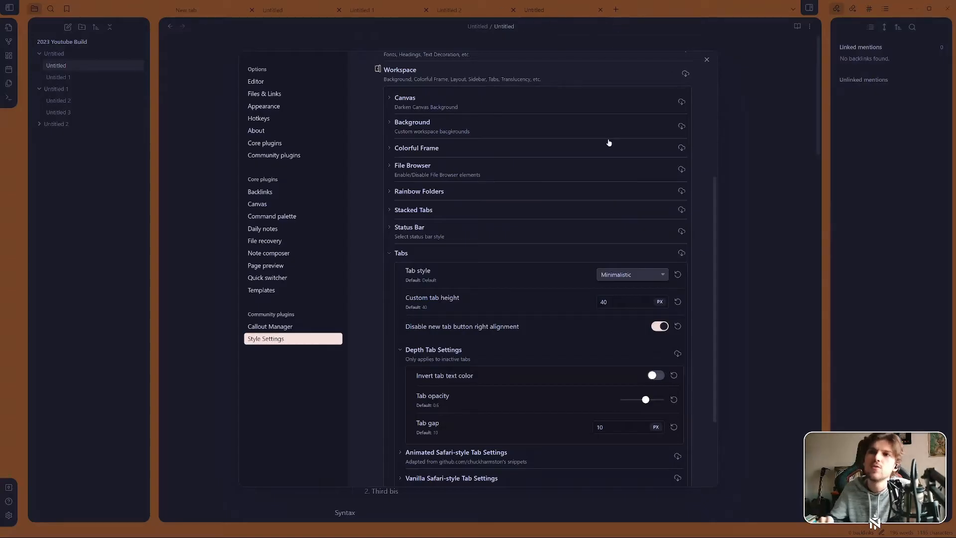
Set the Tab style to Safari-style (Animated) and expand the Animated Safari-style Tab Settings
click(644, 280)
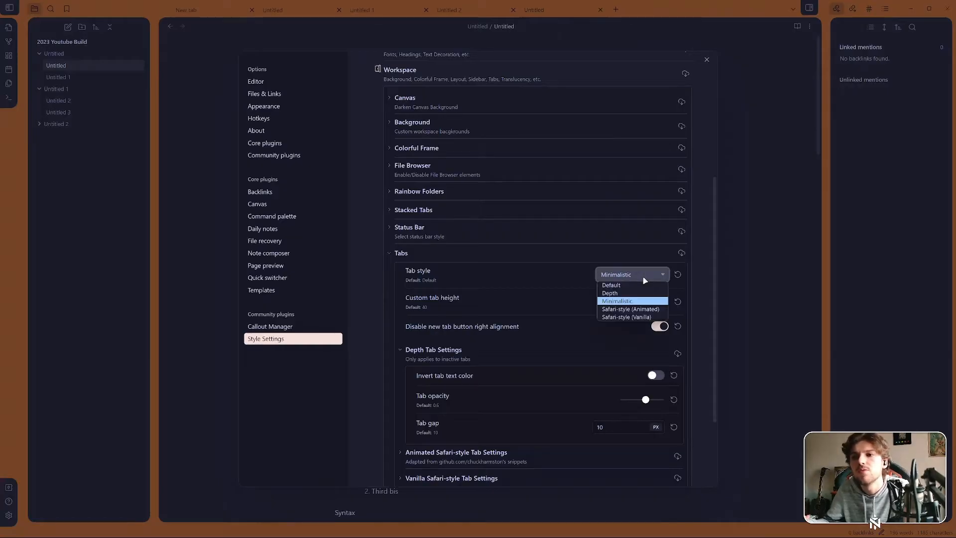
click(639, 309)
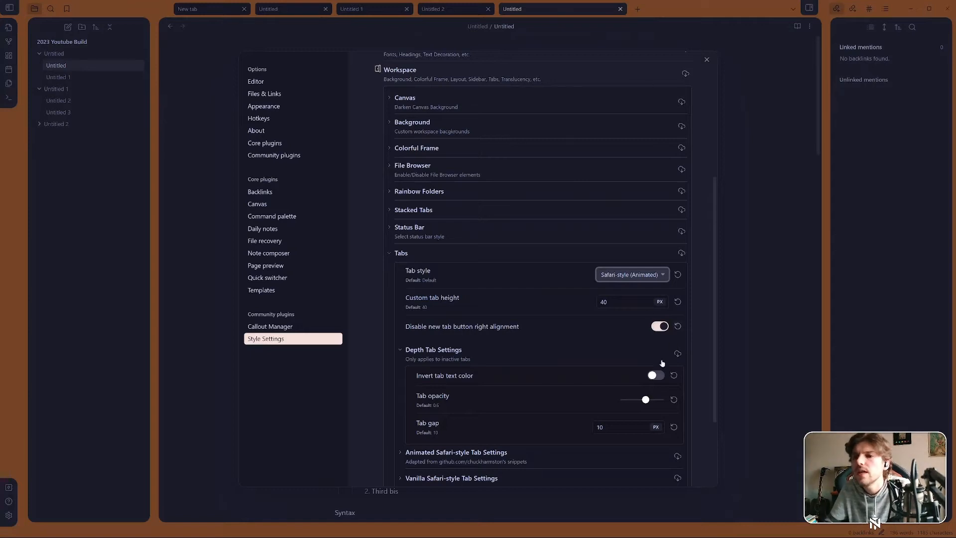
scroll(603, 363, down, 2)
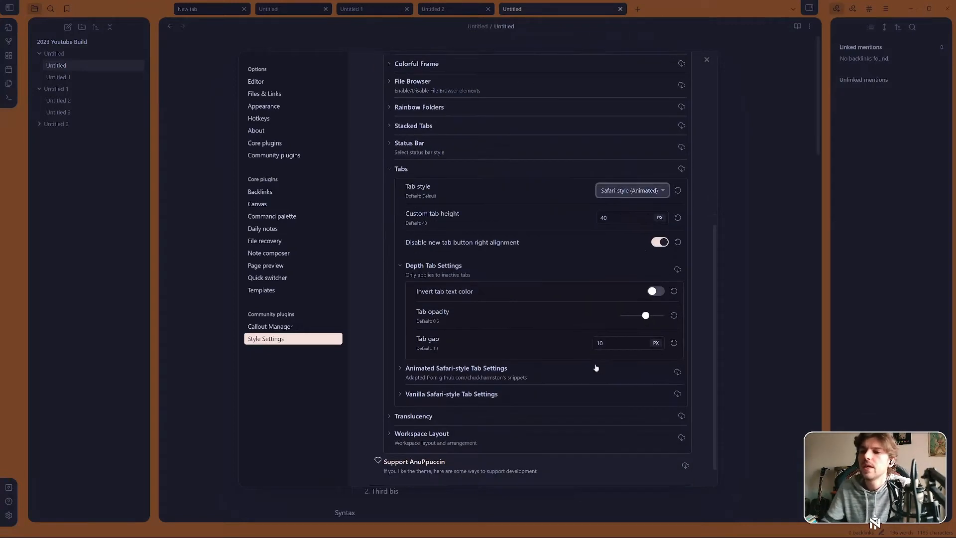
click(544, 369)
scroll(531, 319, down, 2)
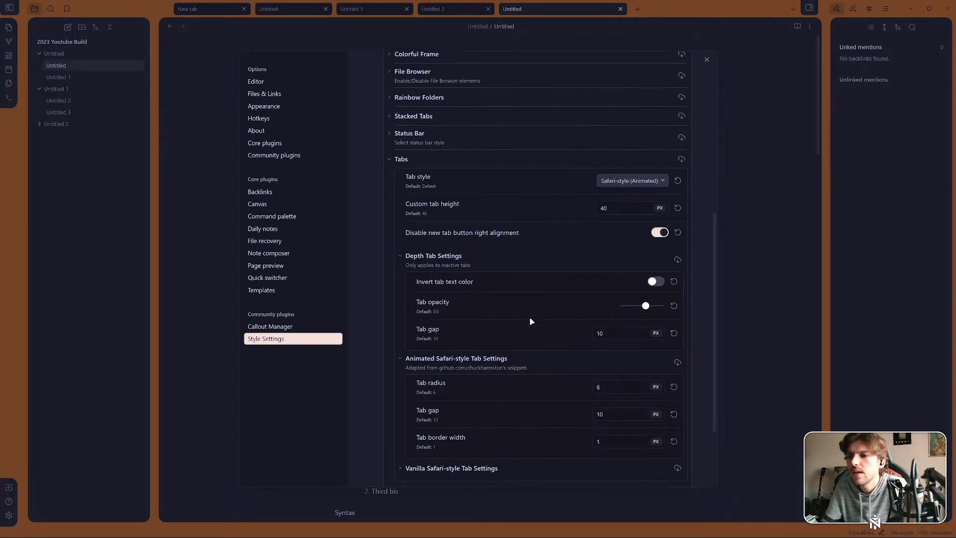
Try a Tab radius of 0 px in the Animated Safari-style Tab Settings and restore the default radius
drag(615, 306, 589, 306)
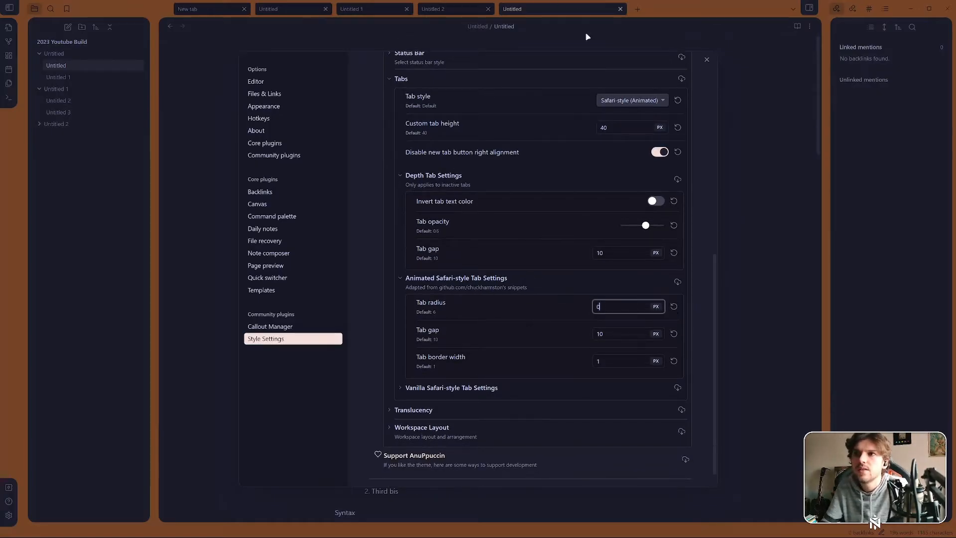
click(674, 306)
double_click(609, 334)
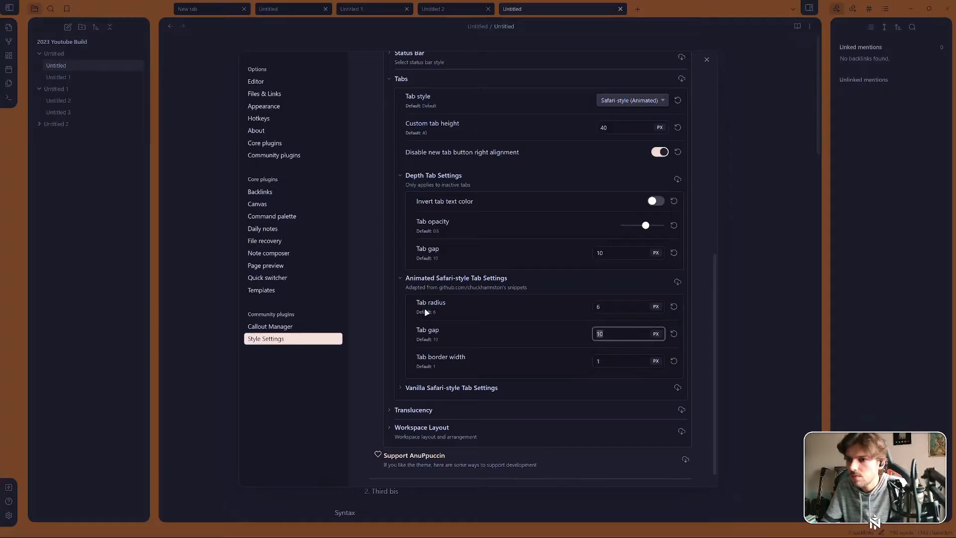
click(463, 337)
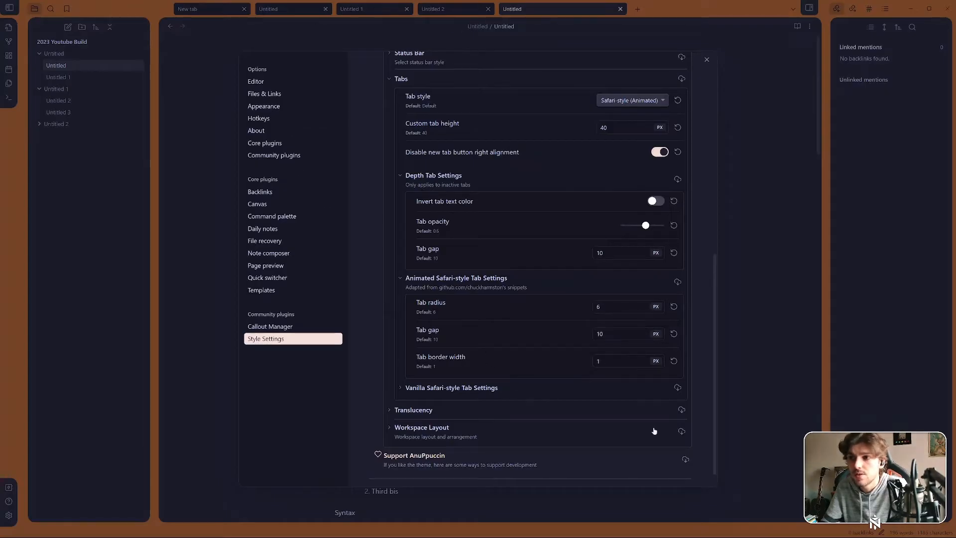
Try a Tab border width of 10 px for the animated Safari-style tabs, and leave the settings to switch through the open tabs
double_click(615, 360)
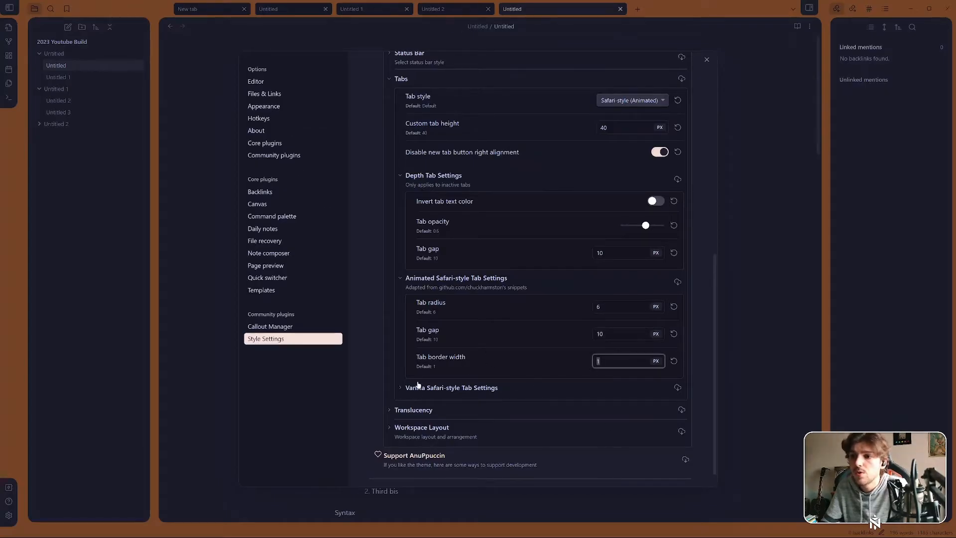
text(10)
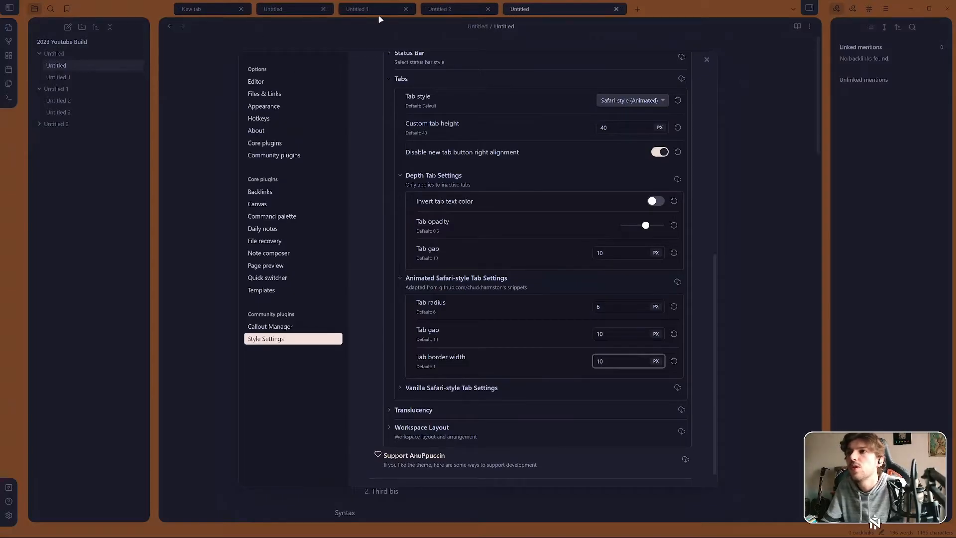
click(548, 34)
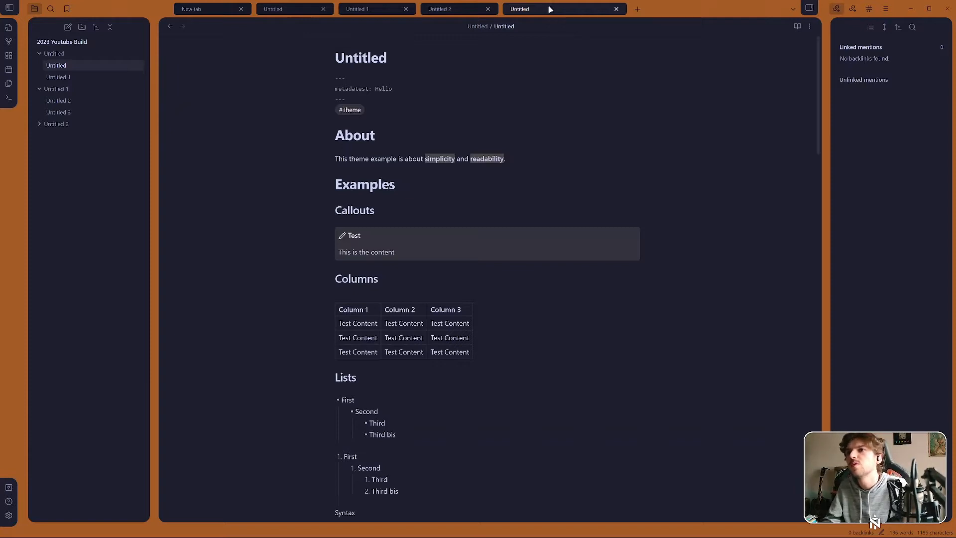
click(445, 10)
click(365, 9)
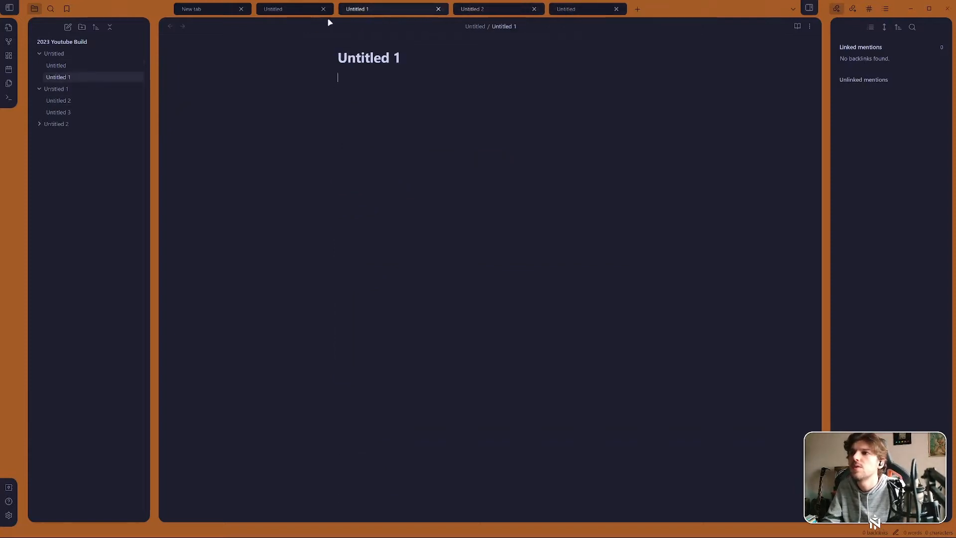
click(287, 9)
click(214, 9)
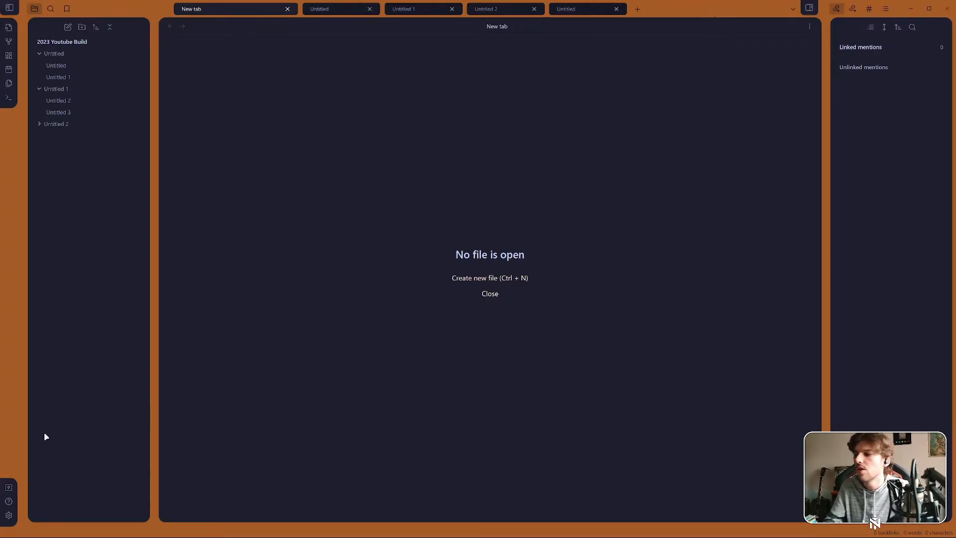
Reopen the AnuPpuccin options in Style Settings and restore the default Tab border width
click(9, 515)
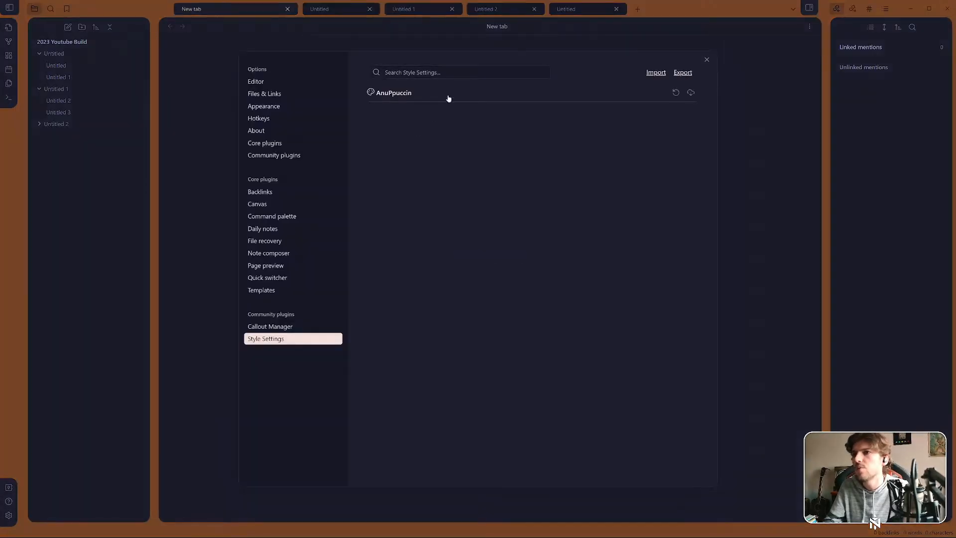
click(448, 98)
scroll(585, 304, down, 8)
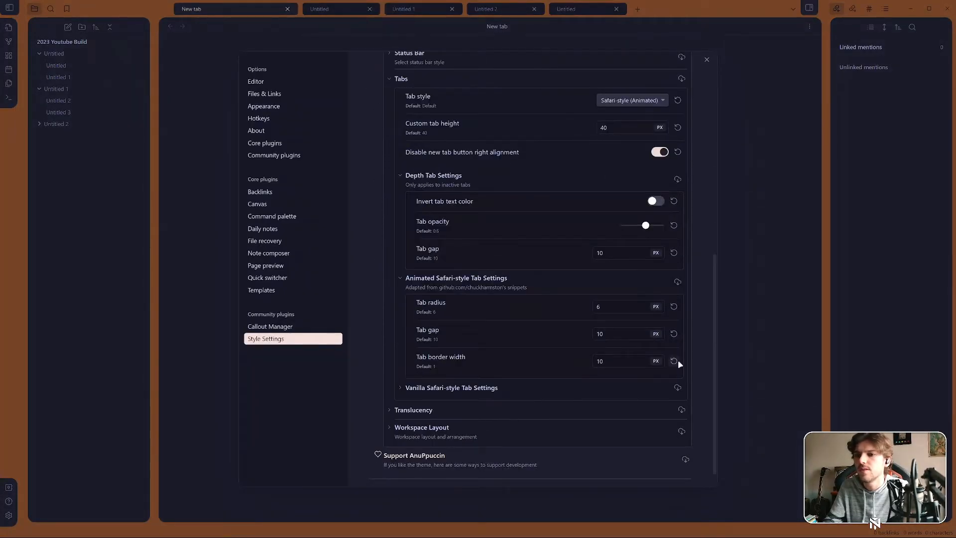
click(674, 360)
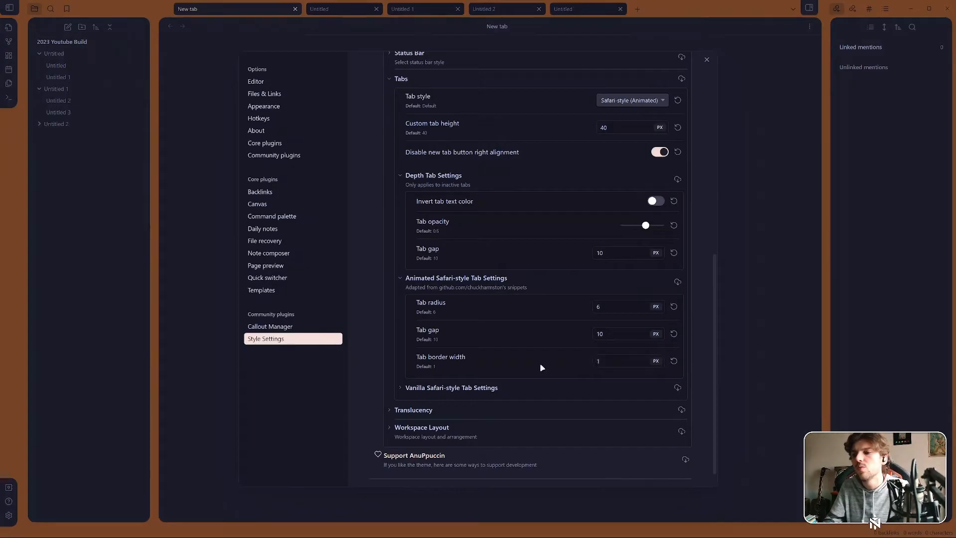
Leave the settings and switch between the open notes to view the animated tabs, ending on the example note
key(Escape)
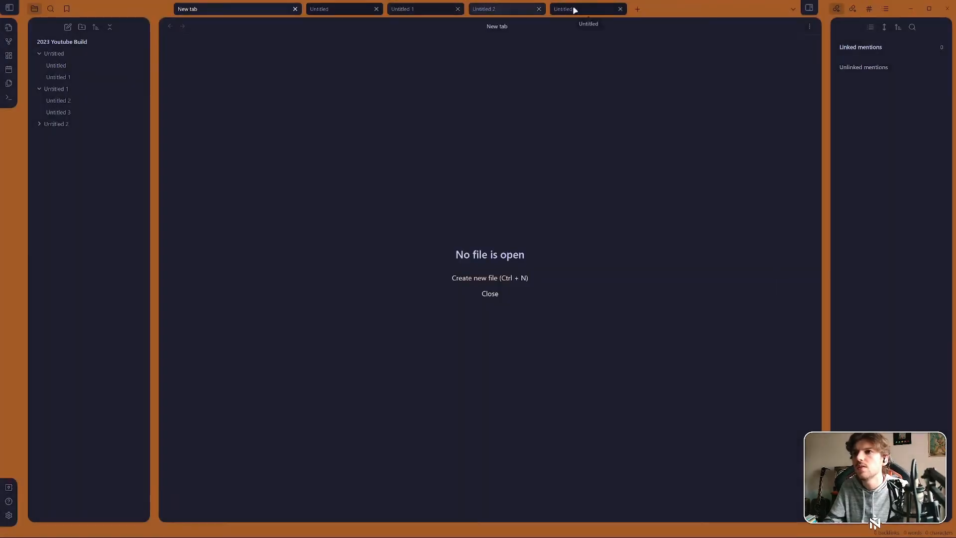
click(504, 8)
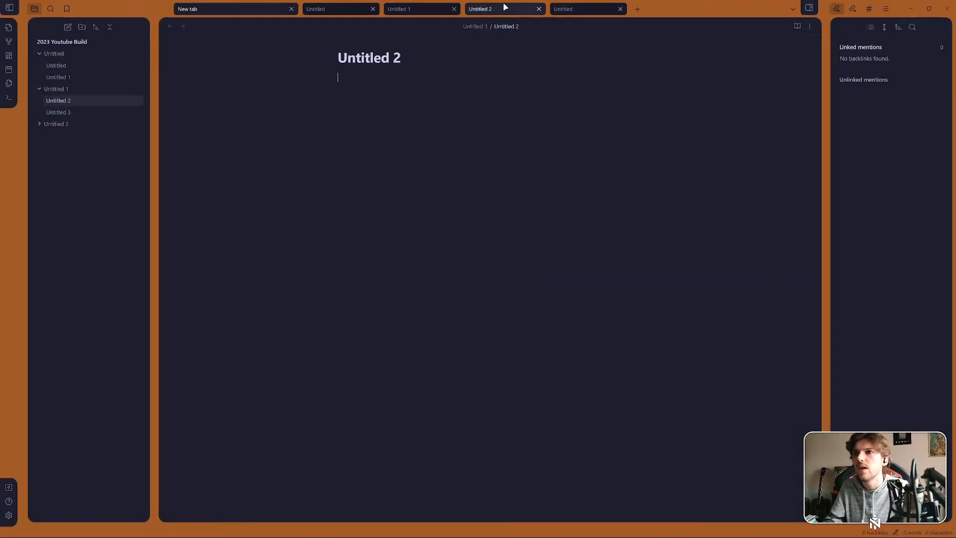
click(384, 8)
click(578, 9)
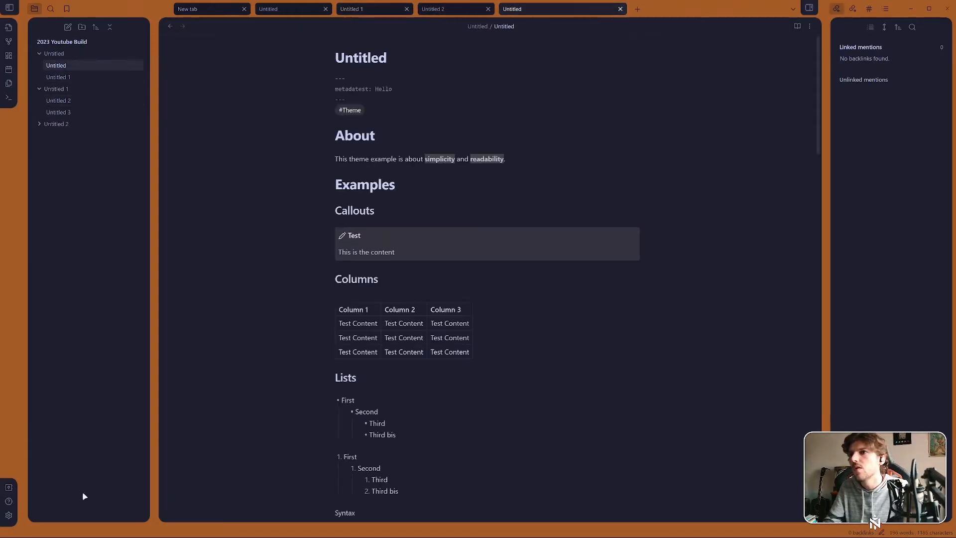
Reopen the AnuPpuccin Tabs options and compare Safari-style (Vanilla) with Safari-style (Animated), leaving the Tab style on Vanilla
click(9, 515)
click(534, 97)
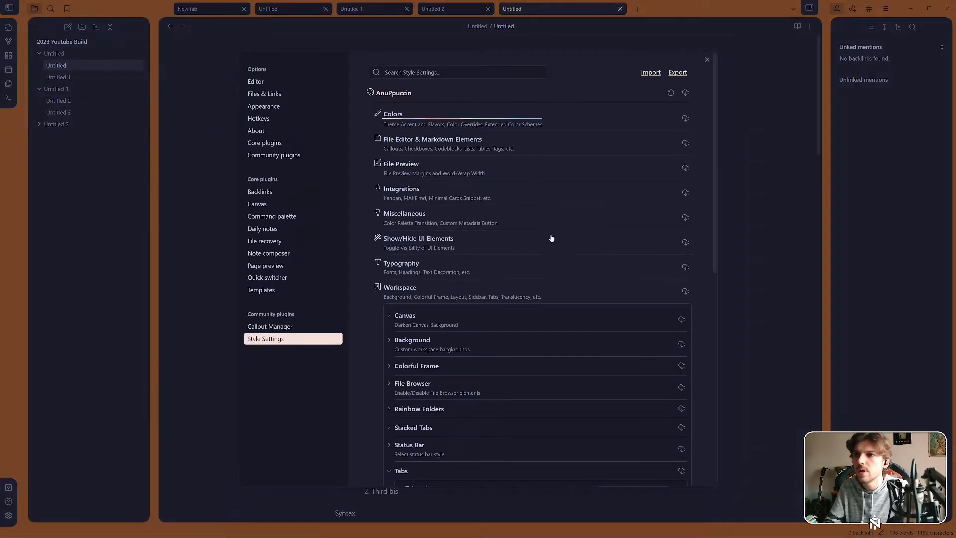
scroll(503, 344, down, 8)
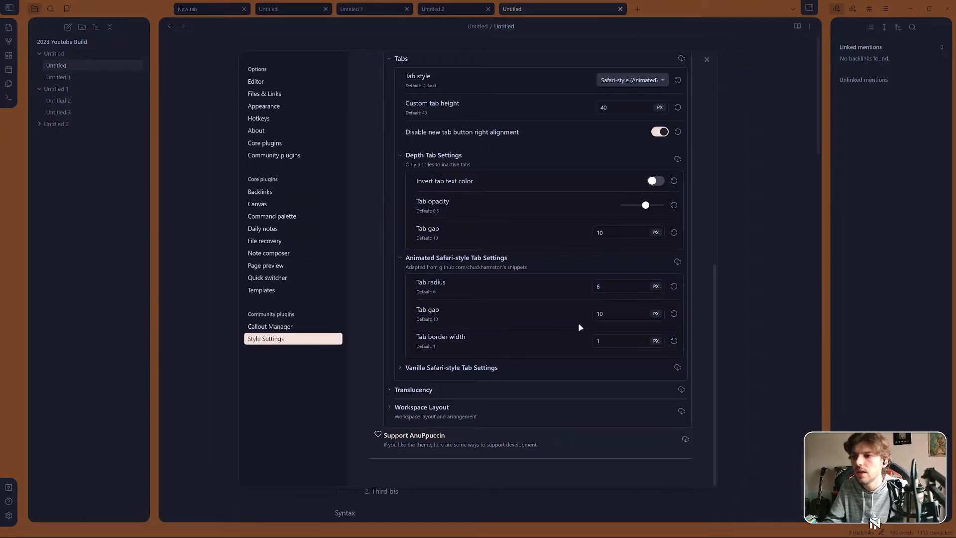
click(624, 80)
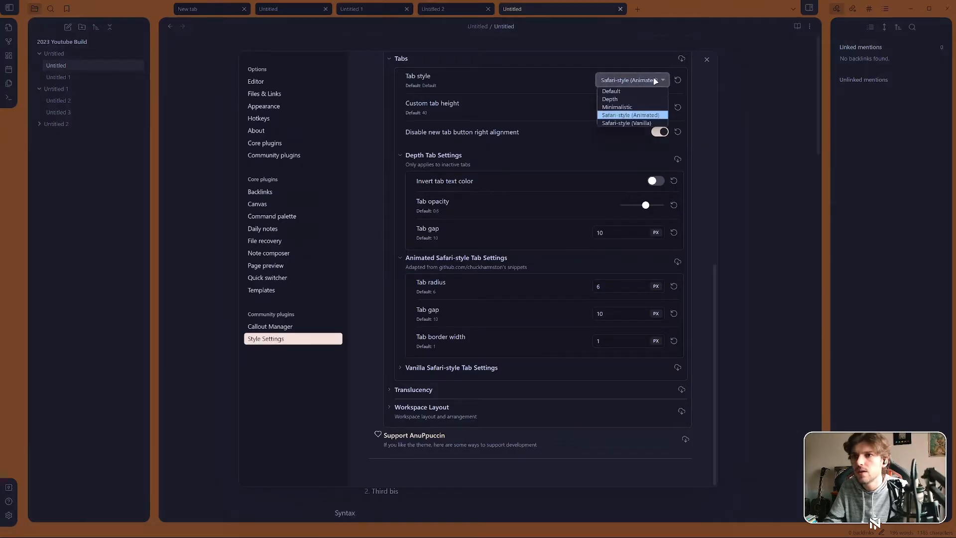
click(616, 123)
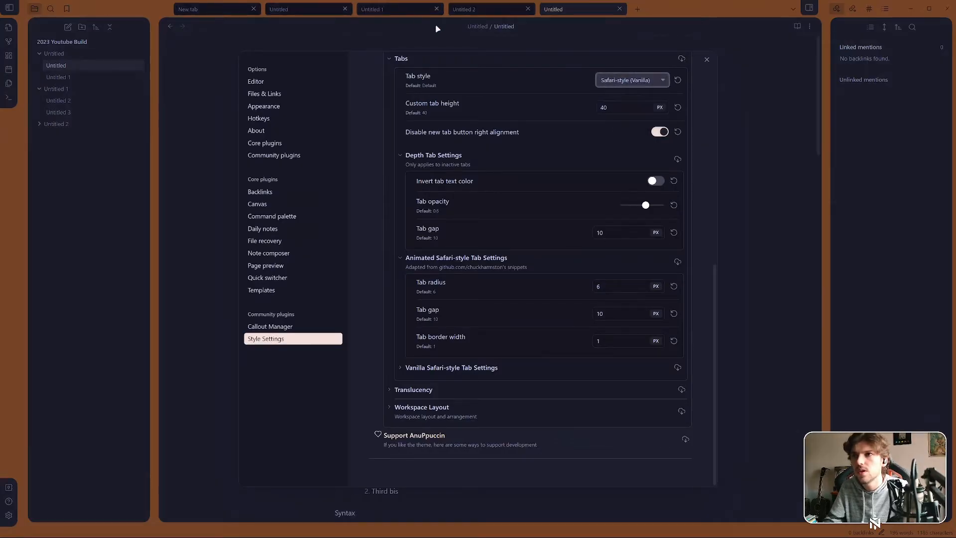
click(620, 80)
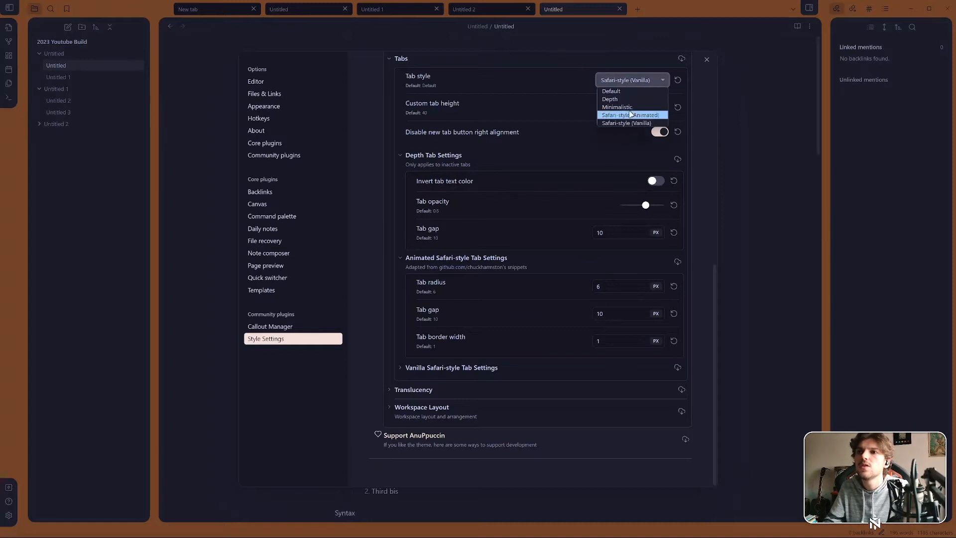
click(622, 115)
click(637, 81)
click(639, 123)
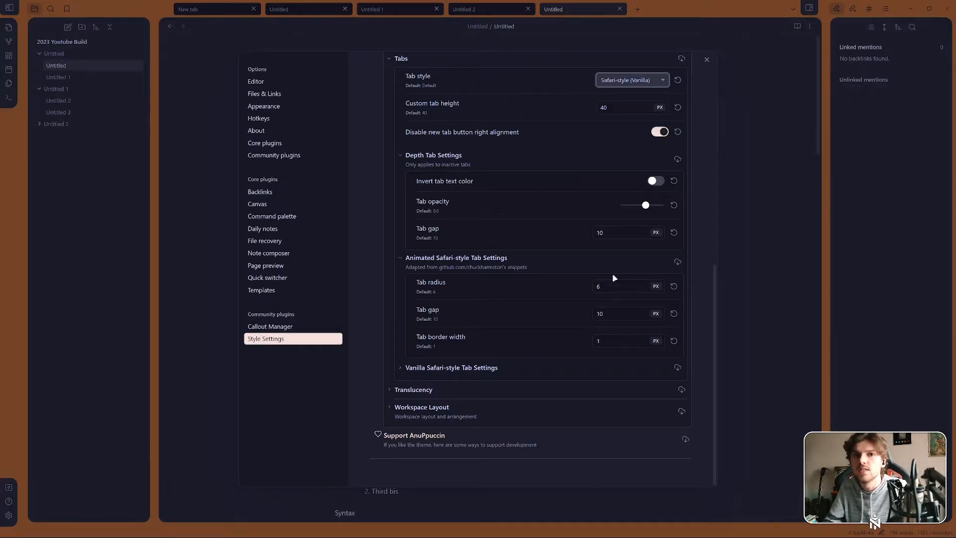
Expand the Vanilla Safari-style Tab Settings and turn on Enable WIP animated safari tabs
click(458, 367)
scroll(597, 358, down, 1)
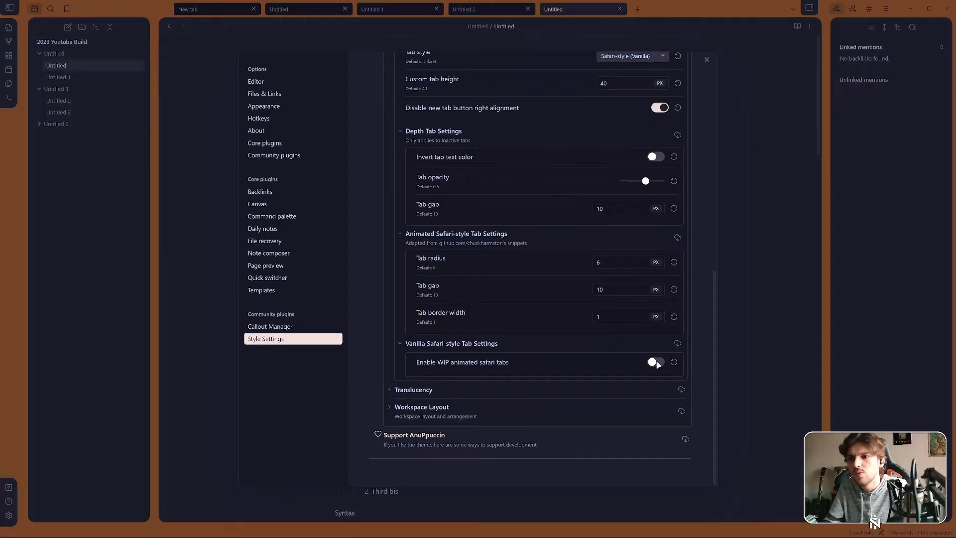
click(653, 362)
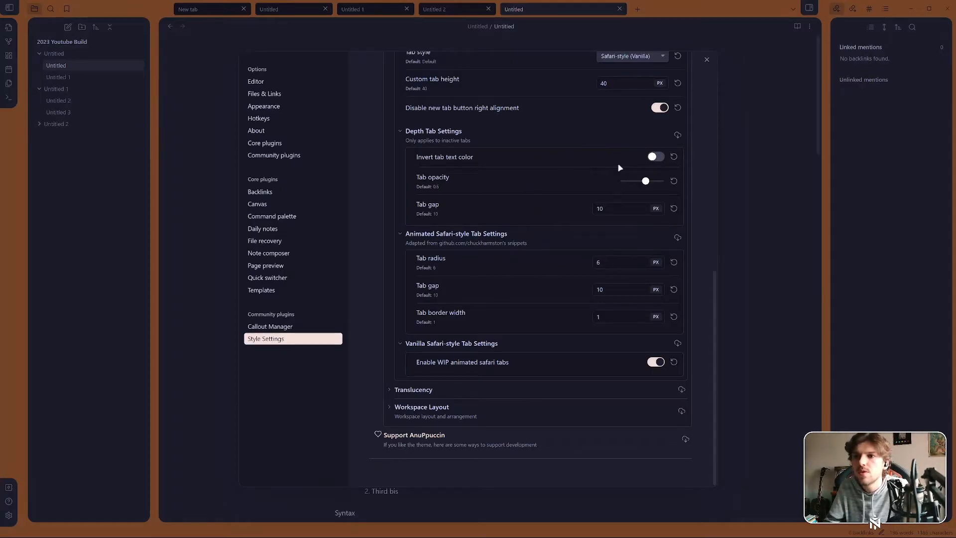
Set the Tab style back to Safari-style (Animated) and look over the remaining Tabs options
click(622, 58)
click(628, 94)
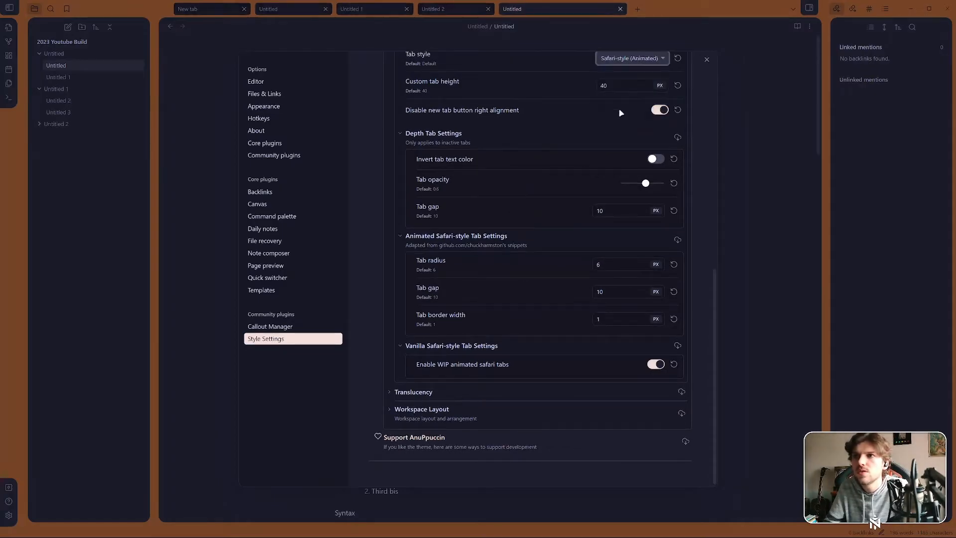
scroll(600, 241, up, 3)
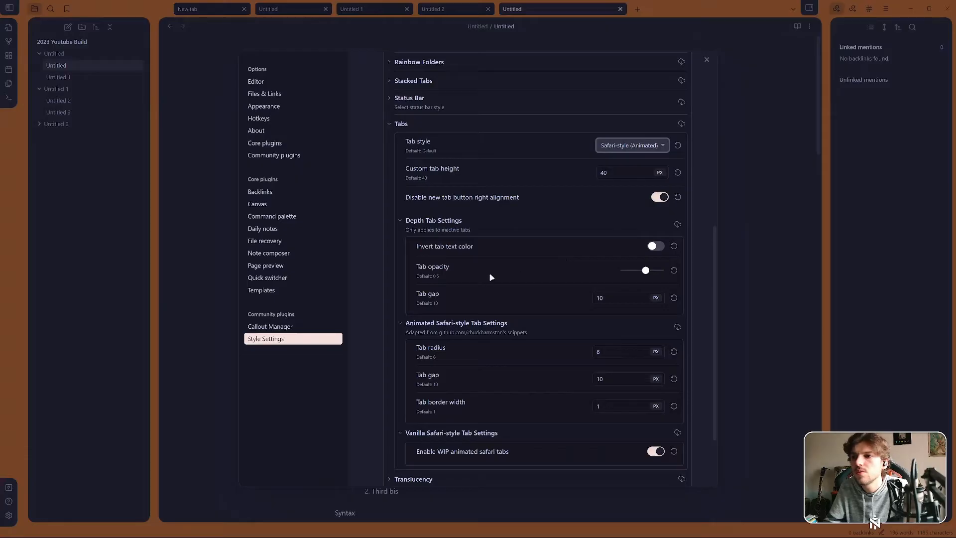
scroll(489, 281, down, 3)
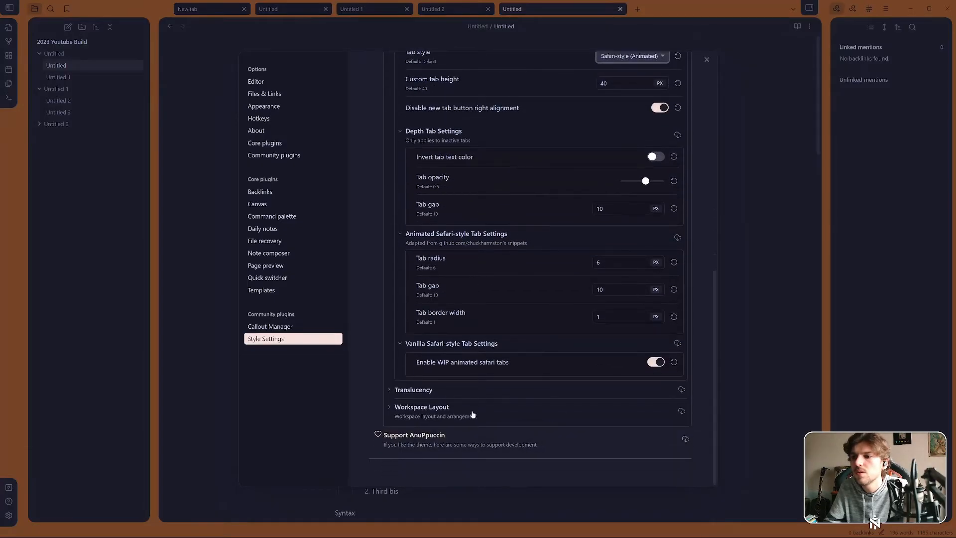
scroll(520, 360, up, 3)
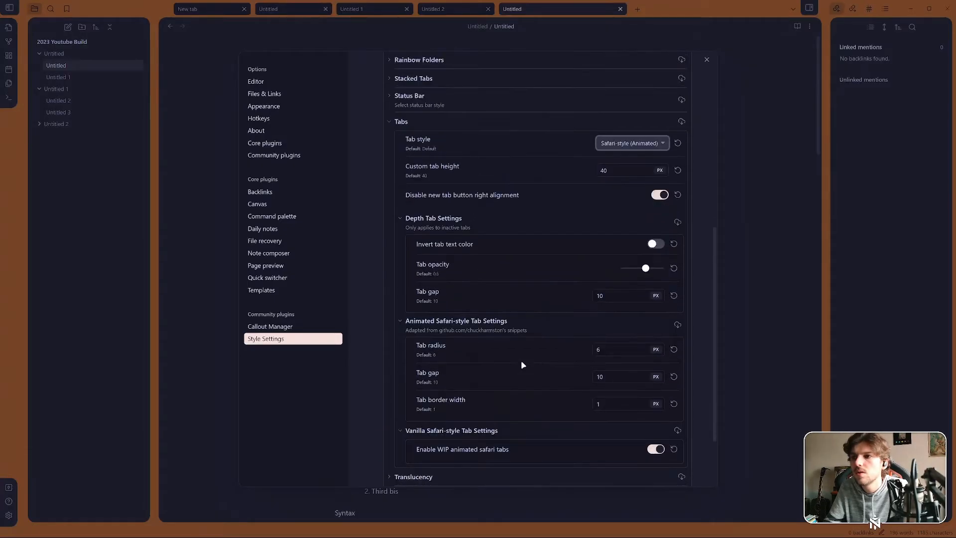
Compare the Vanilla and Animated Safari styles twice more, collapsing the Depth Tab Settings in between and finishing on Safari-style (Animated)
click(643, 151)
click(603, 186)
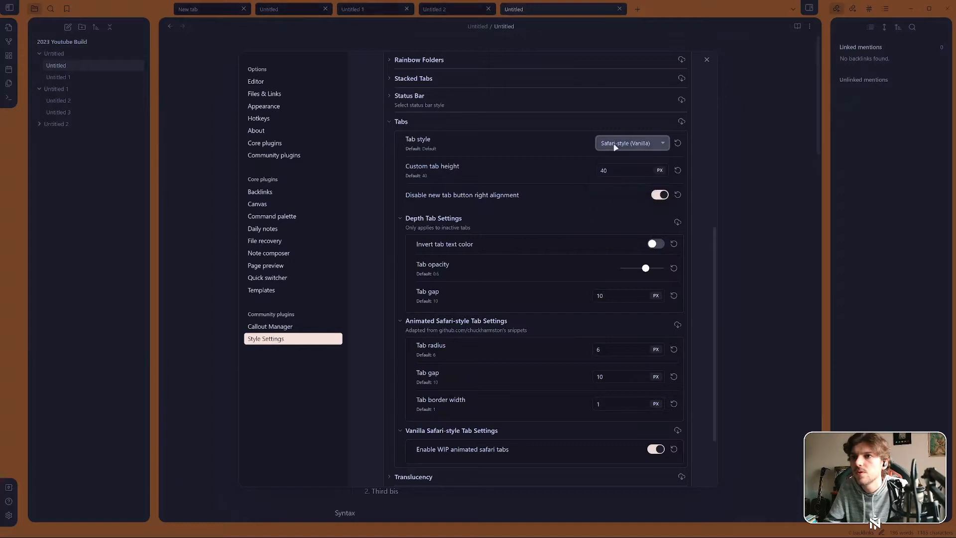
click(626, 144)
click(620, 179)
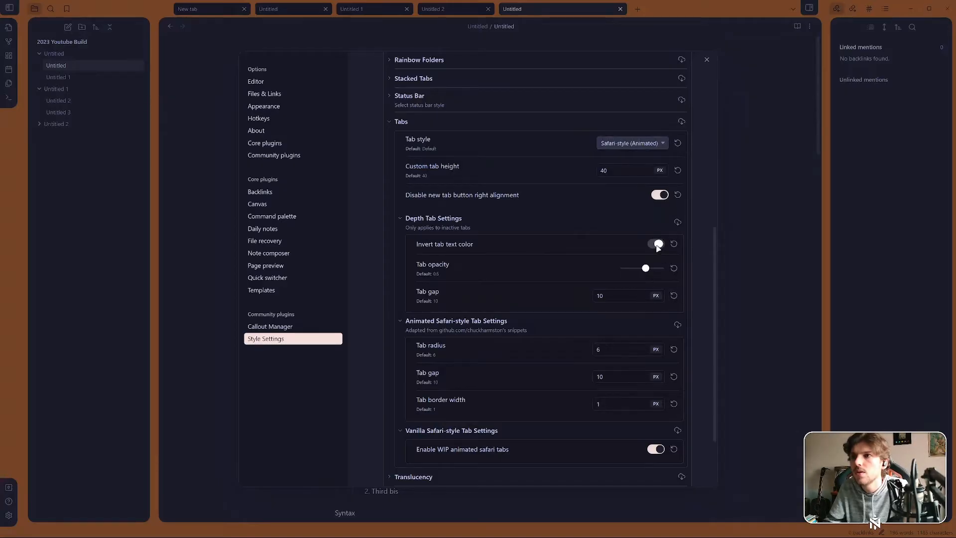
click(555, 218)
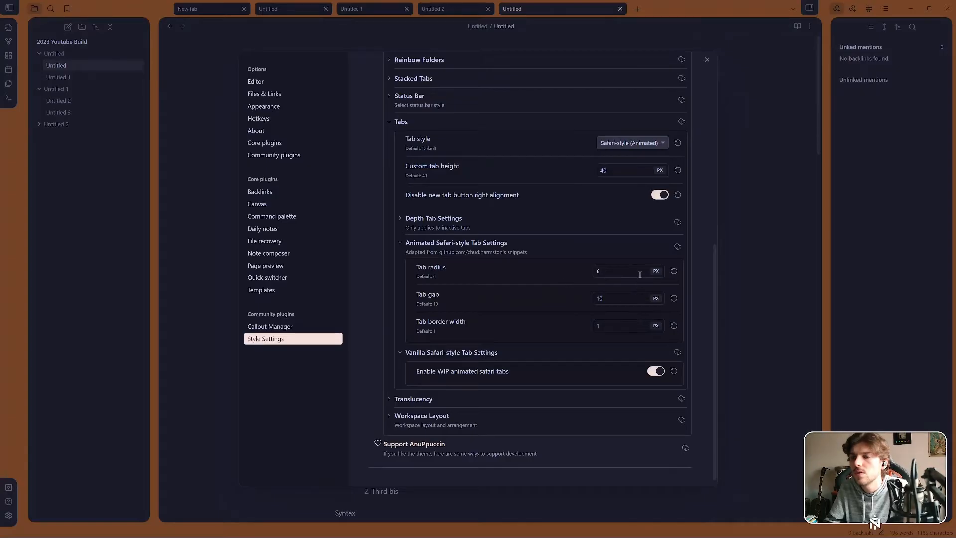
click(630, 143)
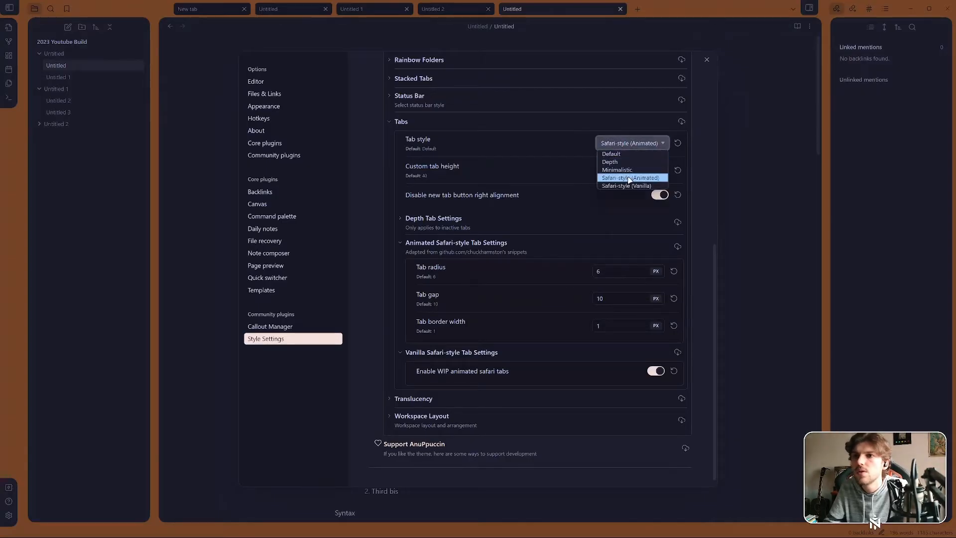
click(629, 184)
click(641, 141)
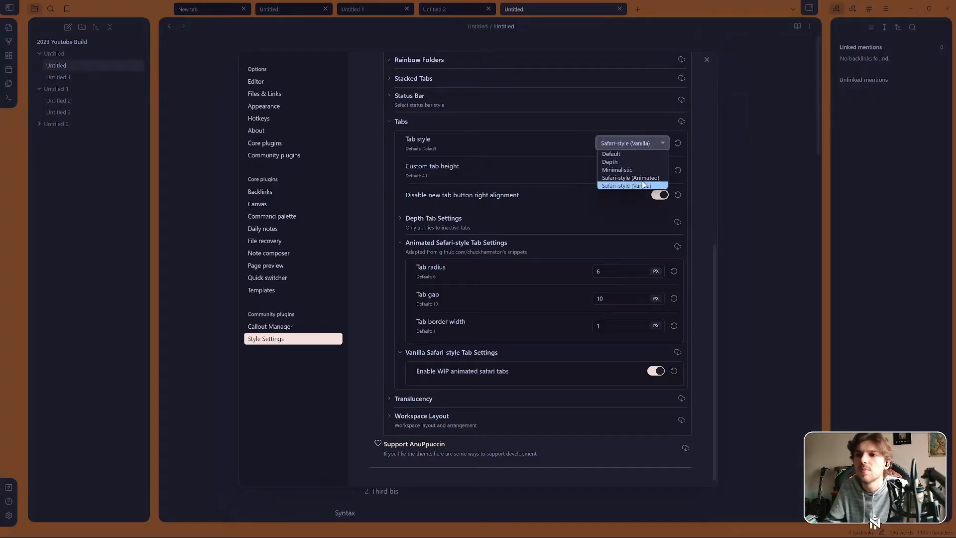
click(633, 177)
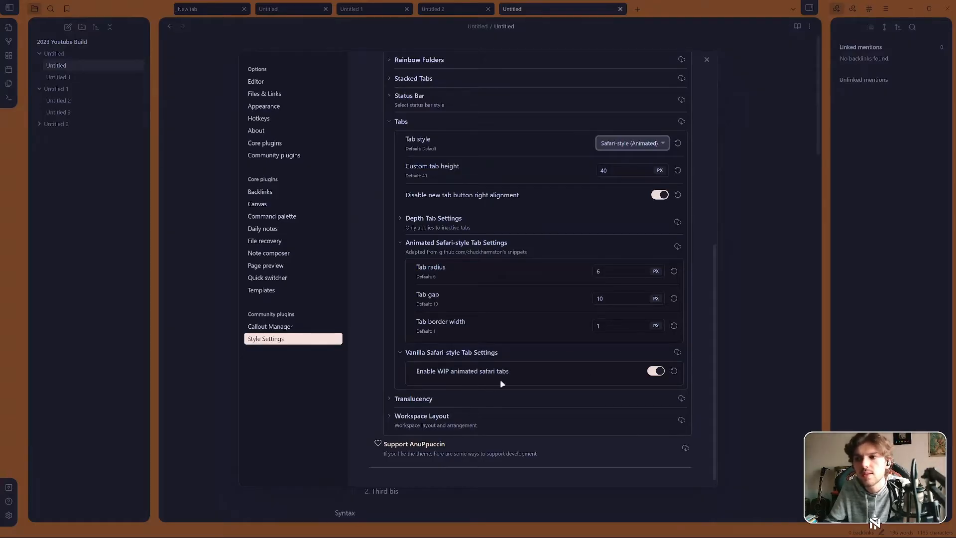
Turn off Disable new tab button right alignment in the Tabs options
click(658, 195)
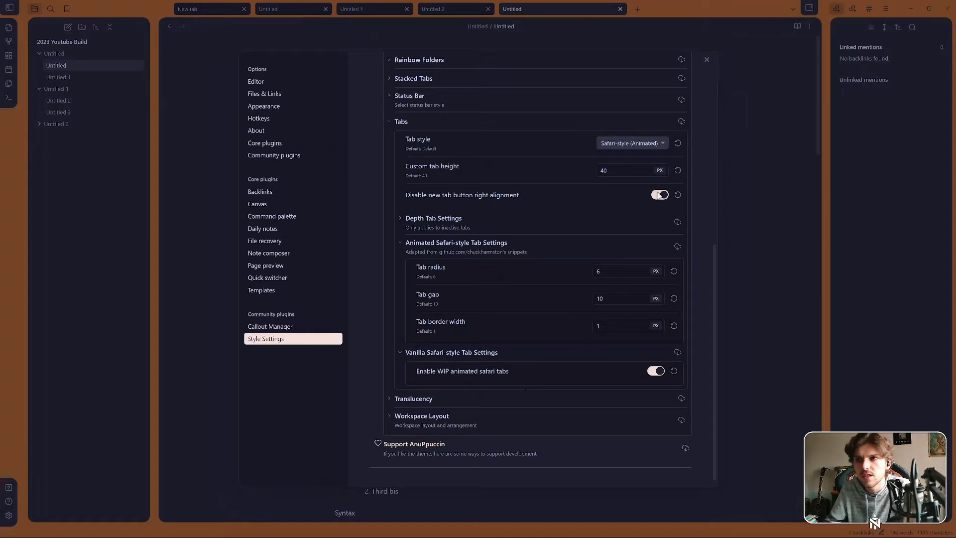
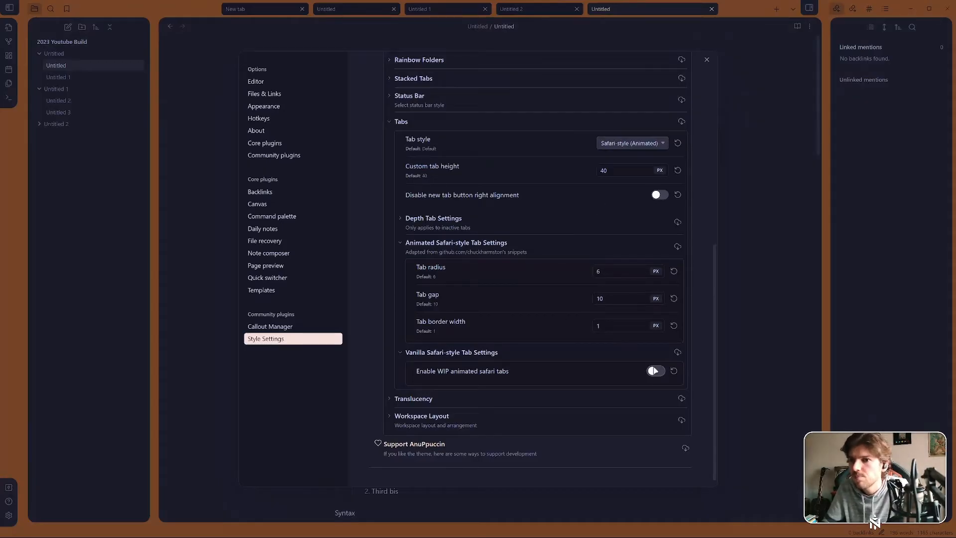
scroll(474, 126, up, 2)
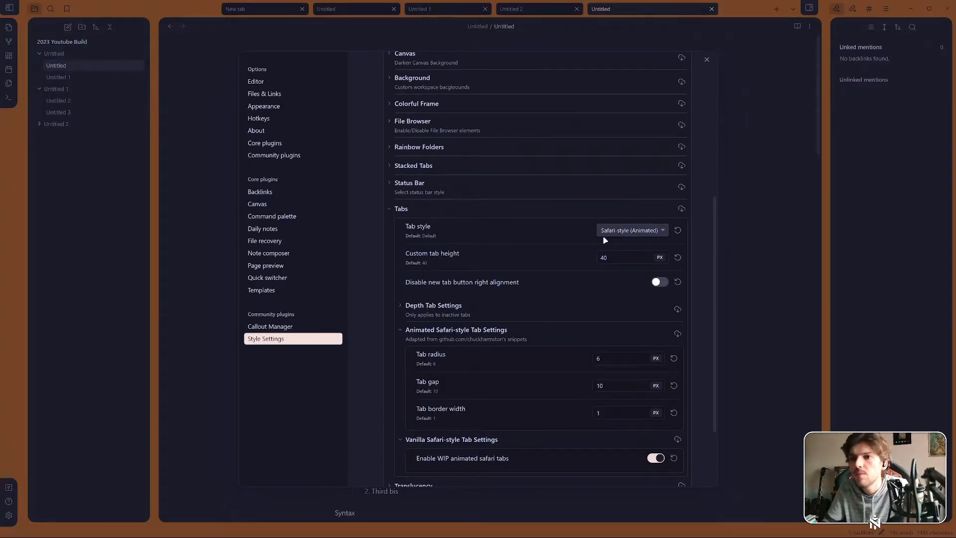
Collapse the Animated and Vanilla Safari-style groups and the Tabs section, and expand the Stacked Tabs options
click(465, 337)
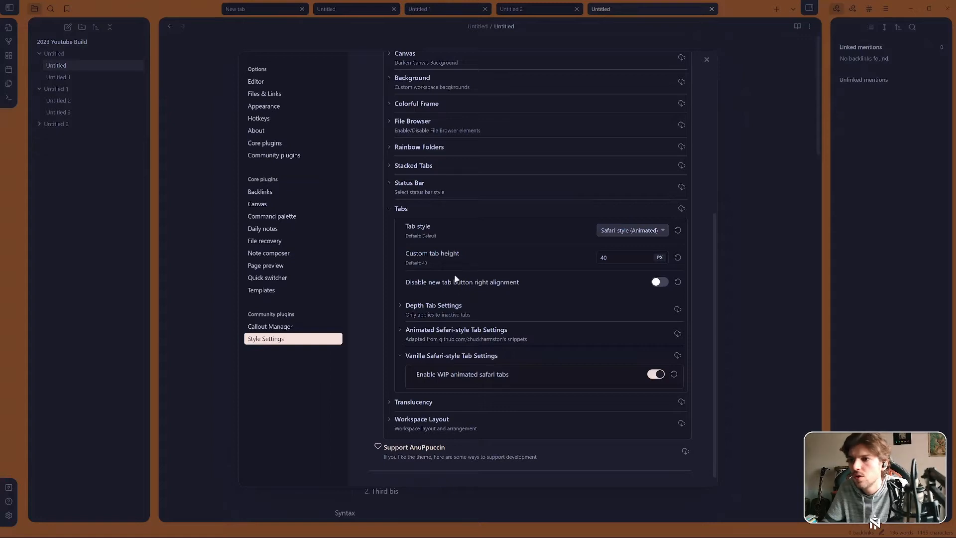
click(427, 357)
click(422, 219)
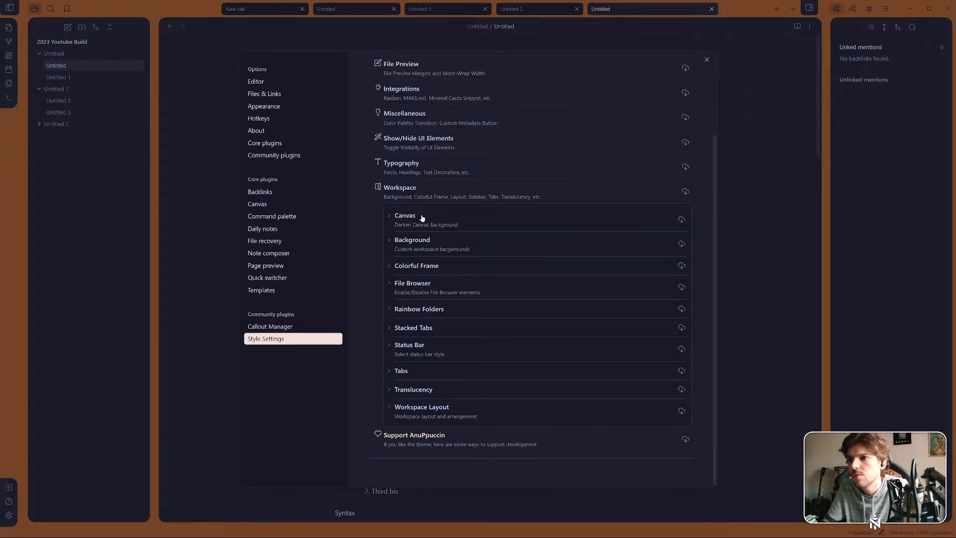
click(432, 328)
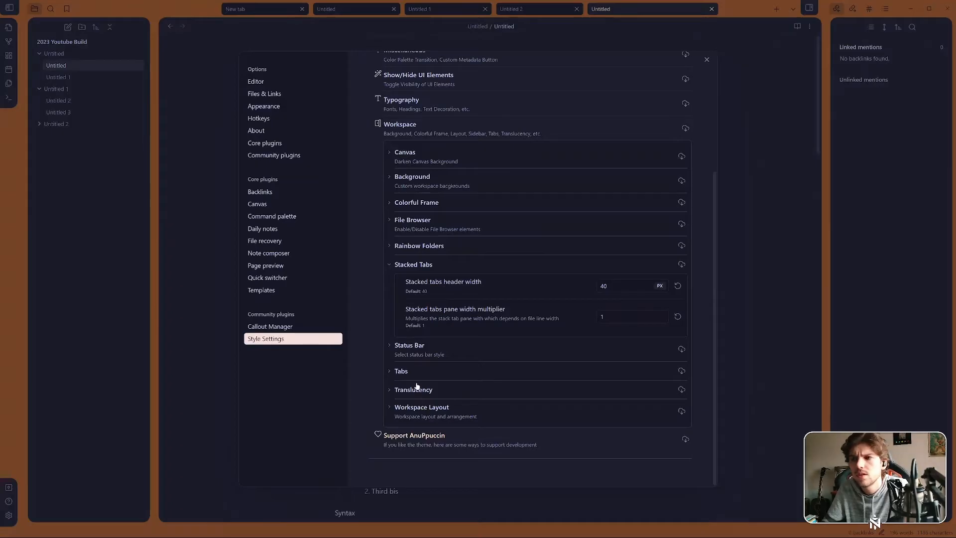
Close the settings, switch to the empty New tab and stack the open tabs
click(766, 97)
click(274, 10)
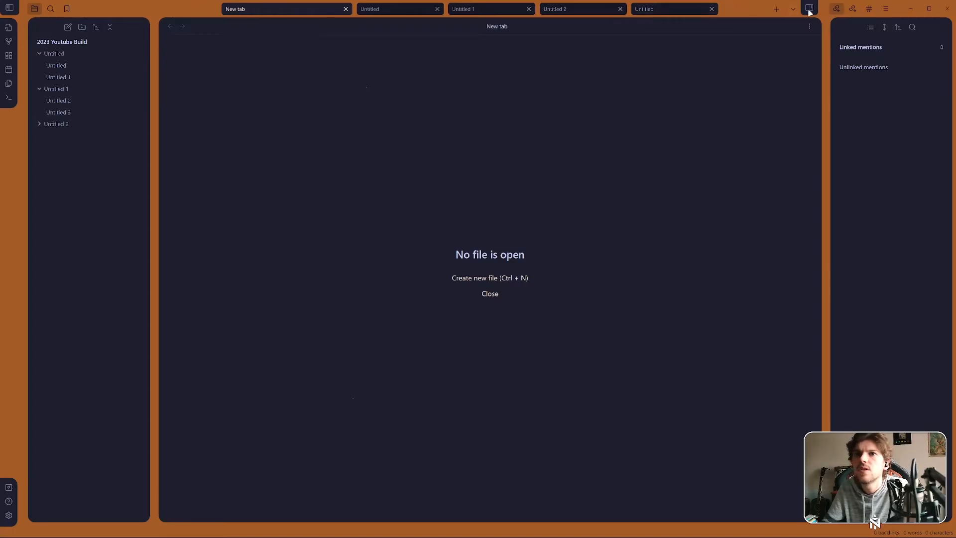
click(793, 9)
click(764, 24)
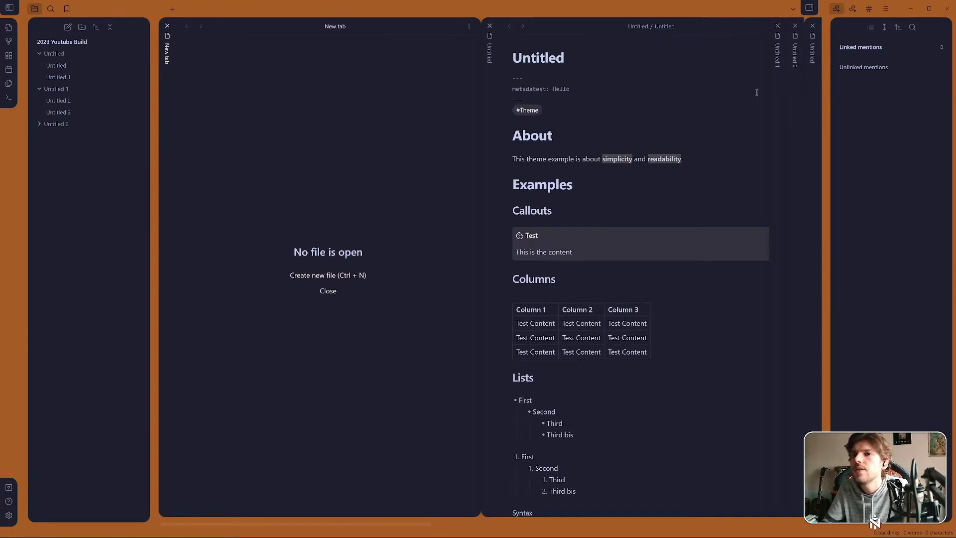
Reopen the AnuPpuccin Style Settings and set the Stacked tabs header width to 50 px
click(9, 515)
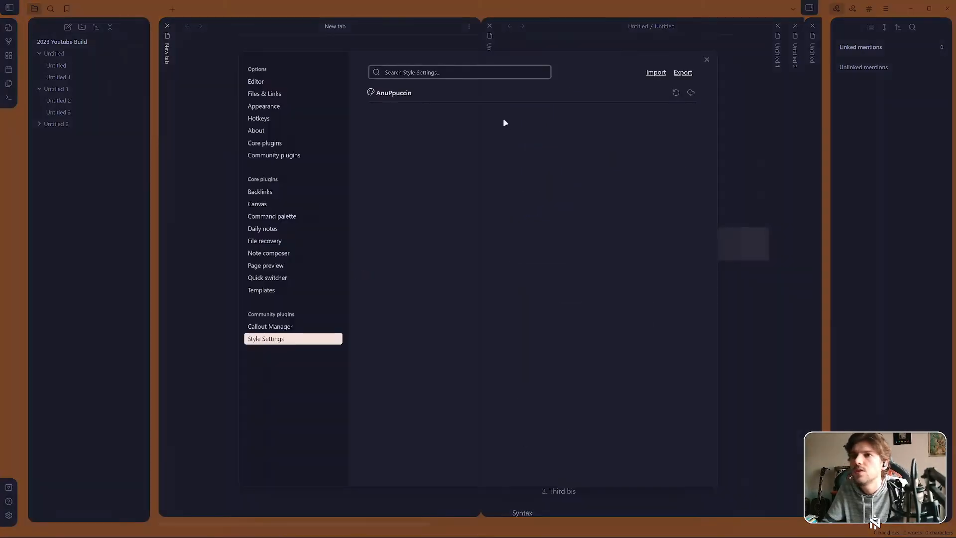
click(504, 95)
scroll(505, 302, down, 5)
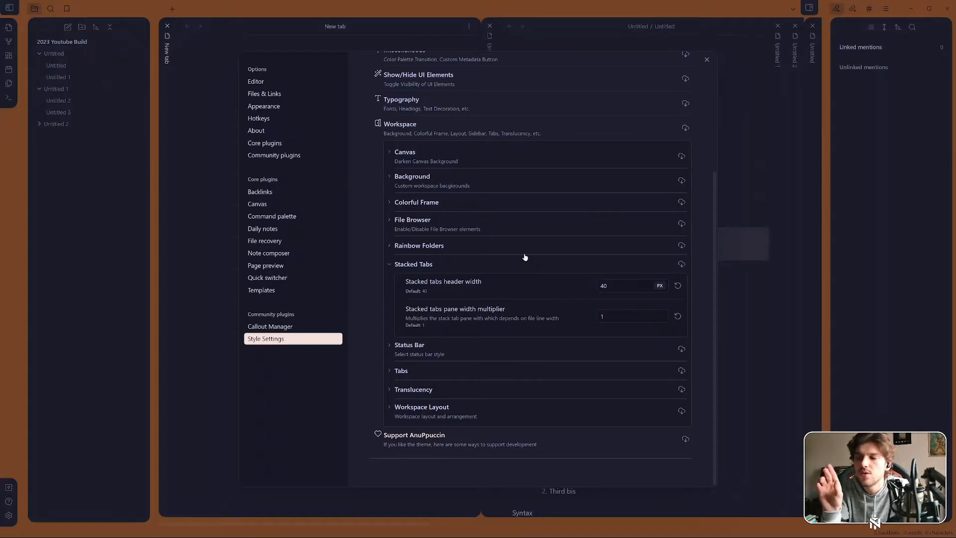
click(614, 284)
key(BackSpace)
key(BackSpace)
text(50)
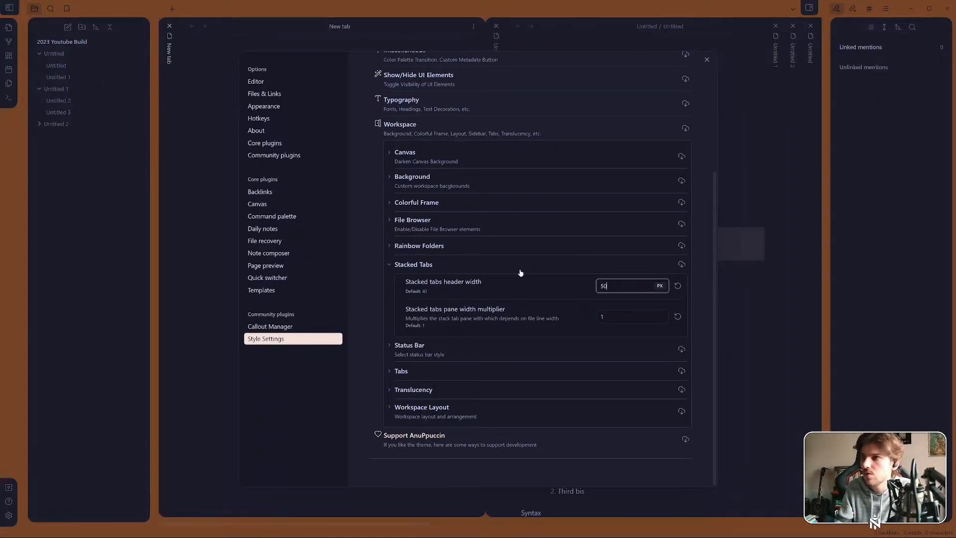
Set the Stacked tabs header width to 100 px to check its effect on the stacked notes
key(BackSpace)
key(BackSpace)
text(1)
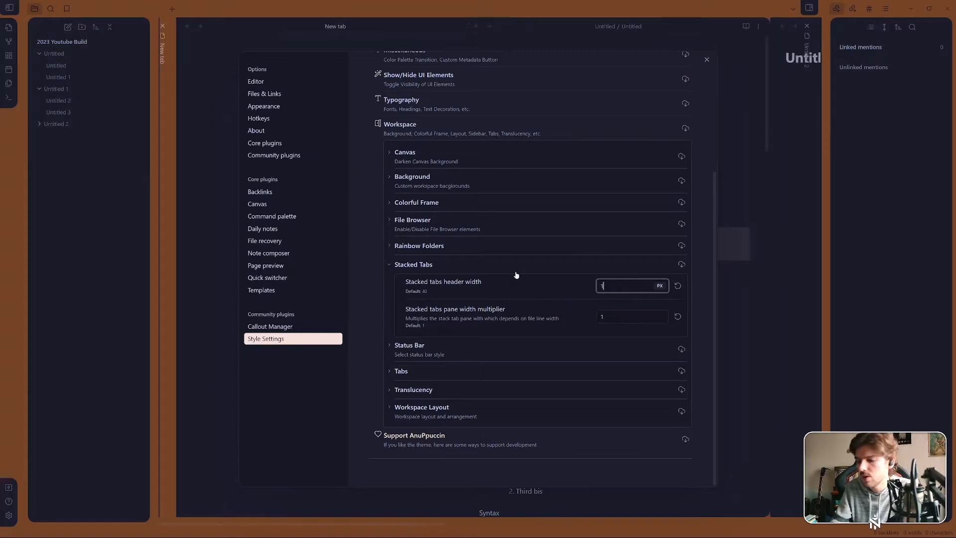
text(00)
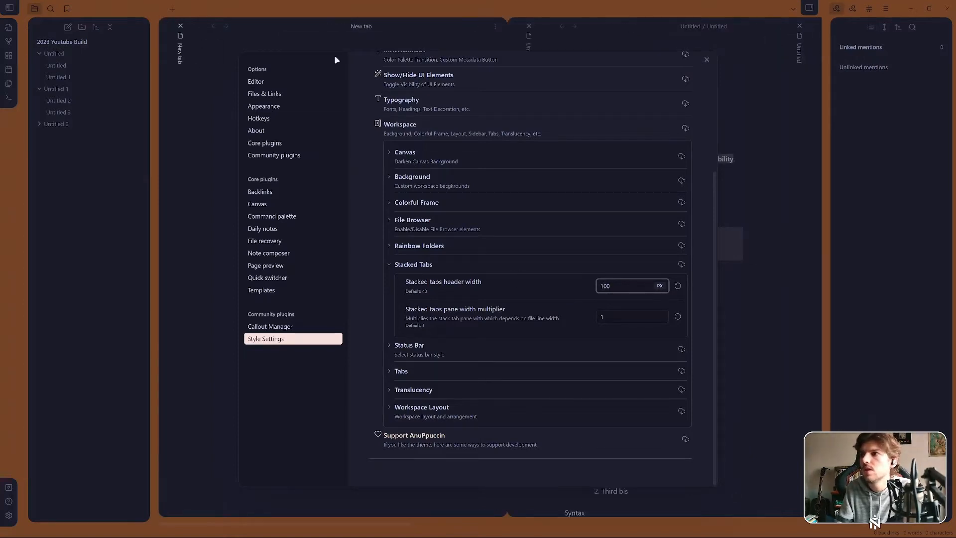
key(ctrl)
key(ctrl)
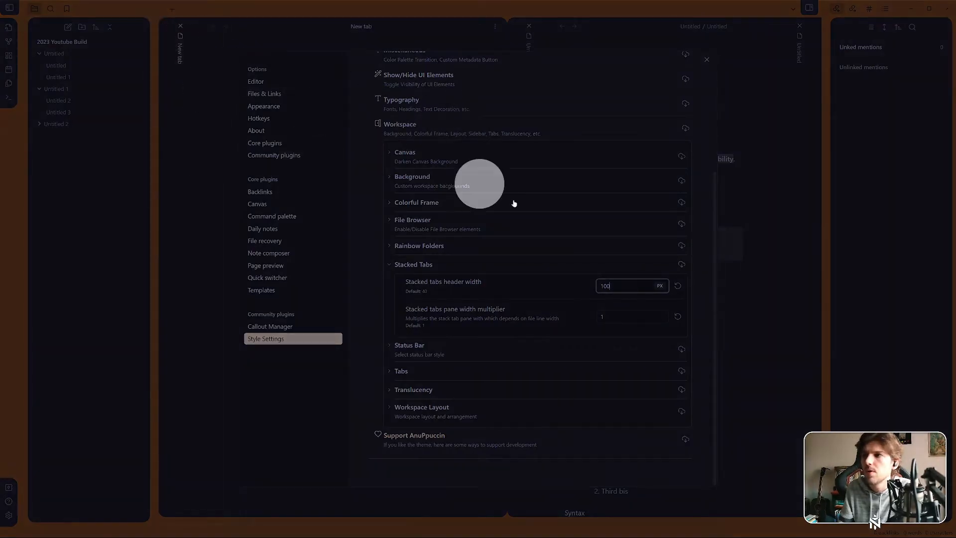
Set the Stacked tabs pane width multiplier to 2
click(592, 307)
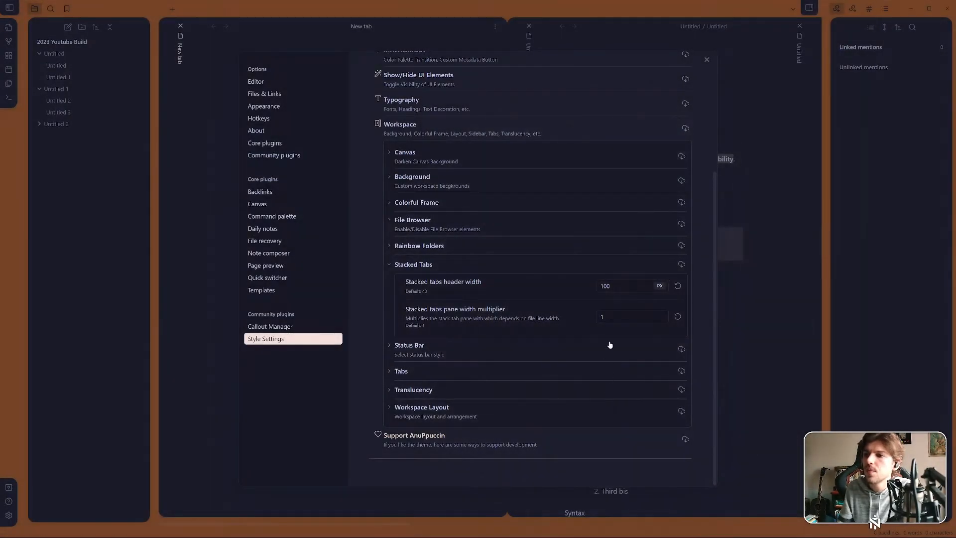
double_click(615, 317)
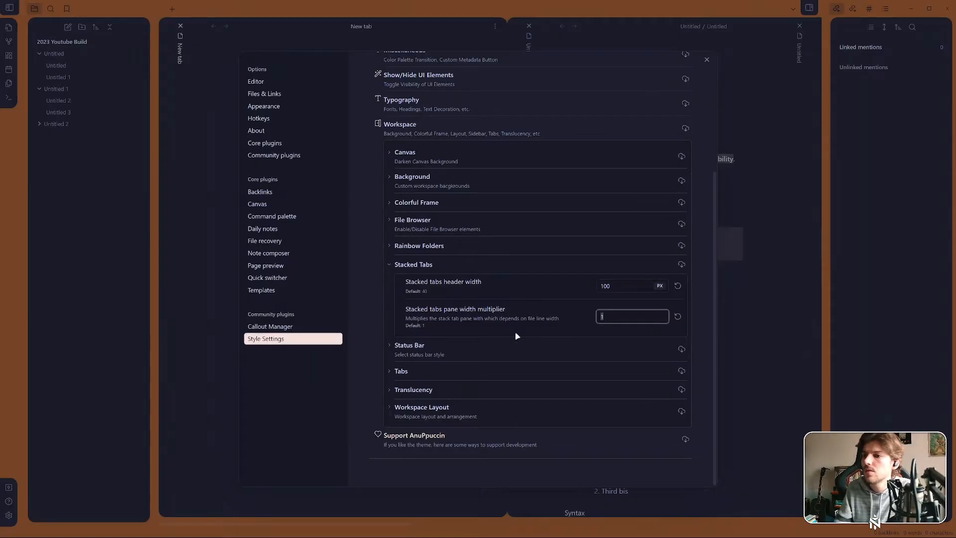
text(2)
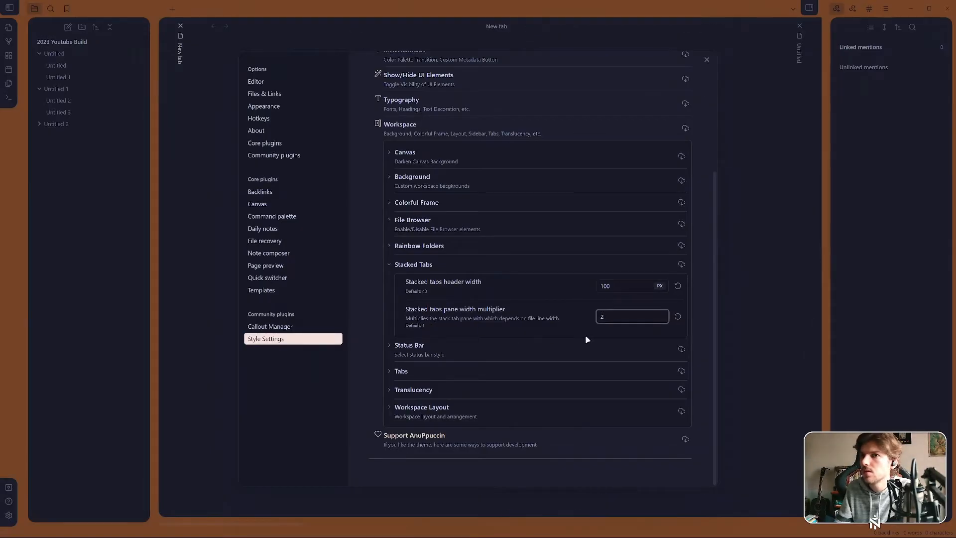
Restore the Stacked tabs header width and the pane width multiplier to their defaults
key(shift+Tab)
click(677, 285)
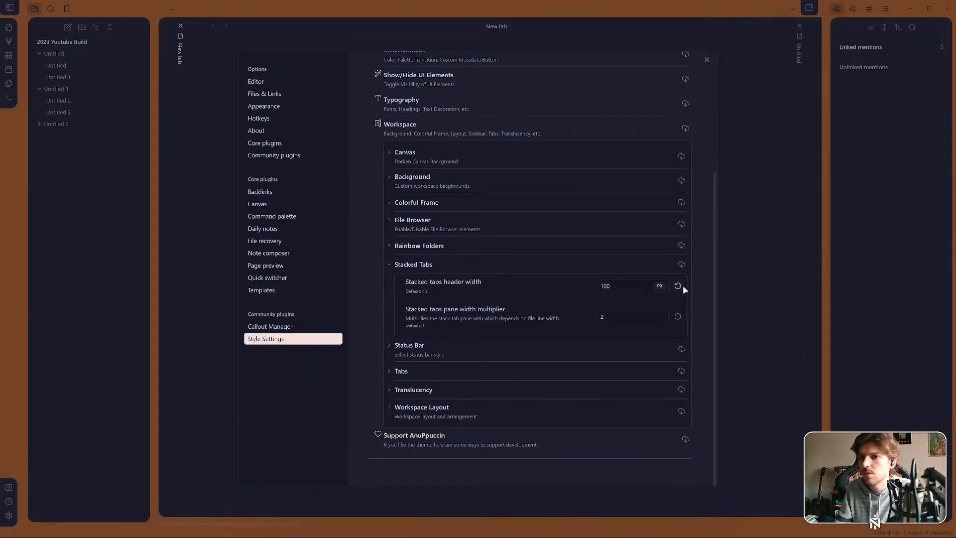
key(Tab)
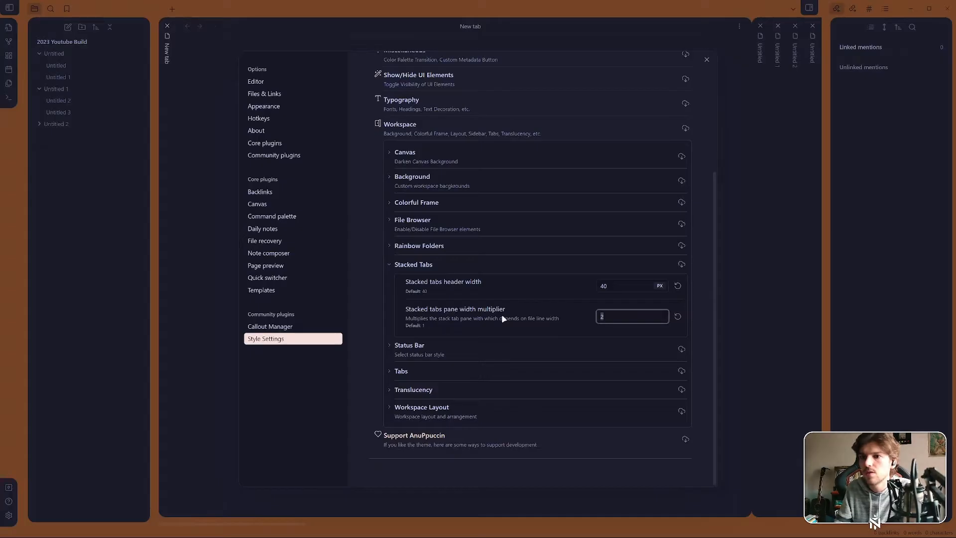
text(1)
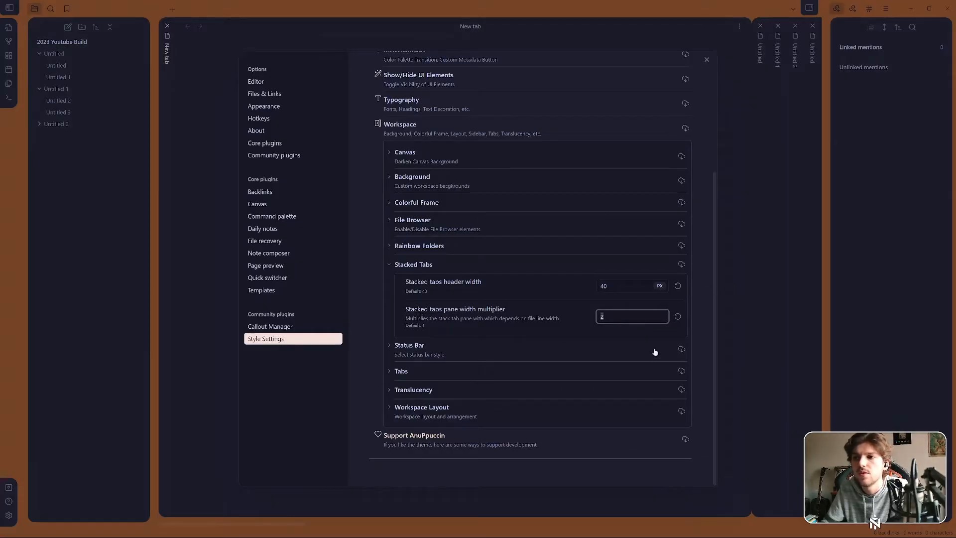
click(677, 317)
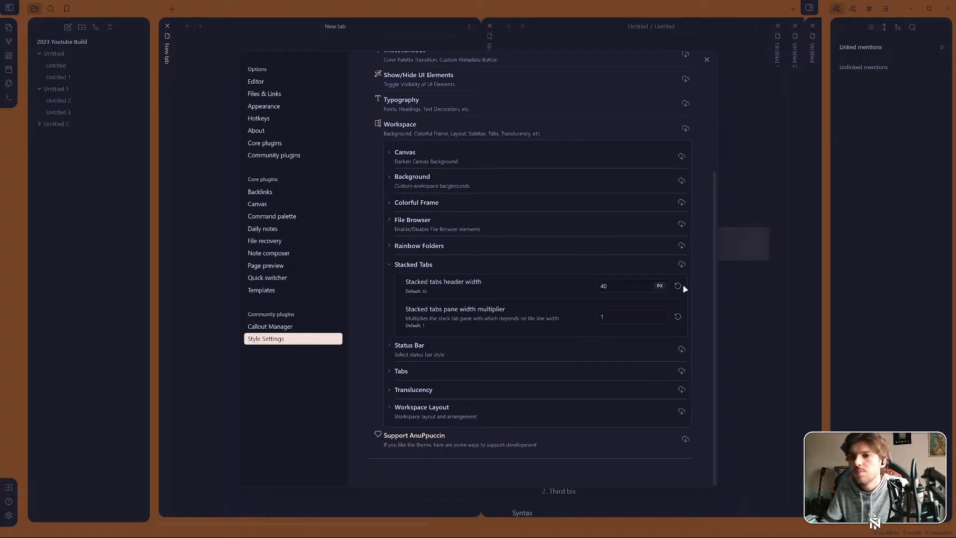
Collapse the Stacked Tabs options, close the settings and unstack the open tabs
click(449, 264)
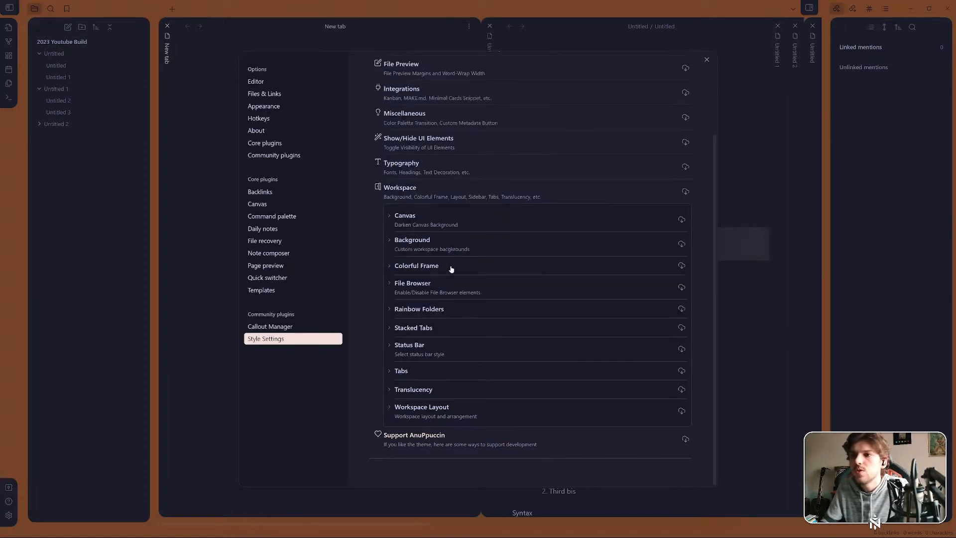
key(Escape)
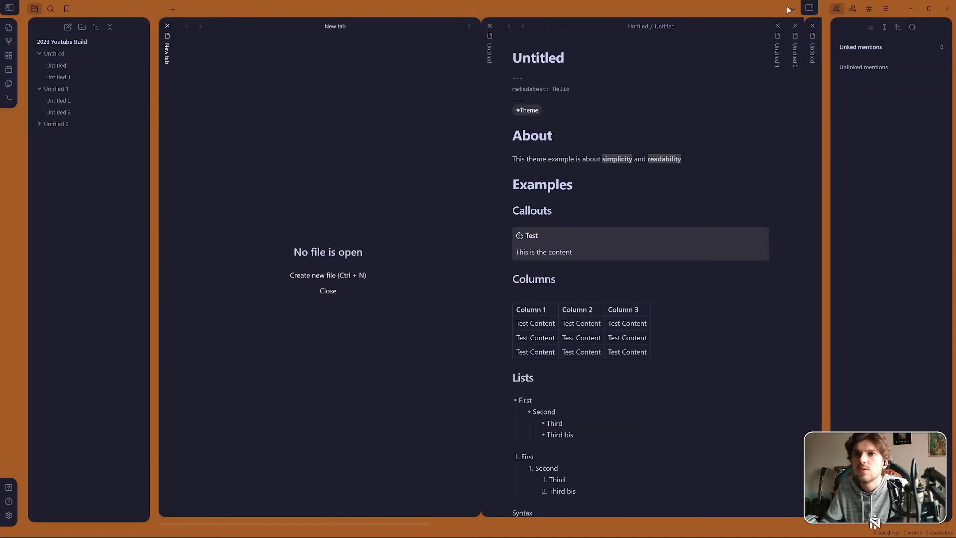
click(789, 9)
click(774, 25)
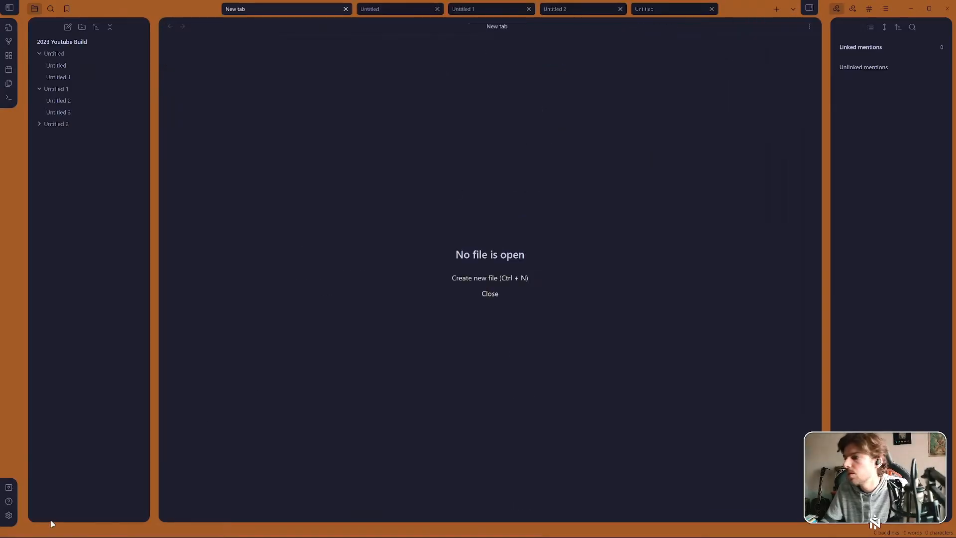
Disable the colorful frame in the AnuPpuccin theme's Workspace style settings
click(9, 515)
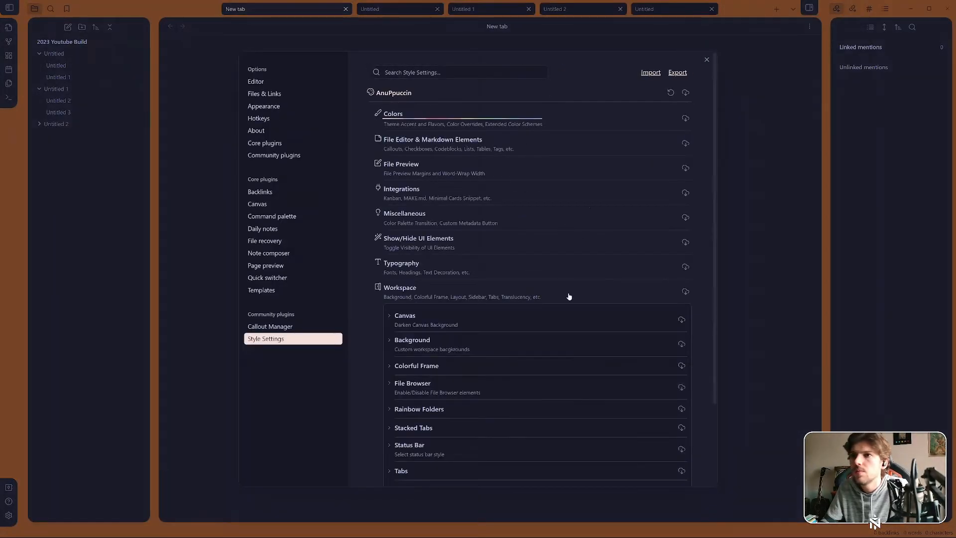
scroll(569, 296, down, 2)
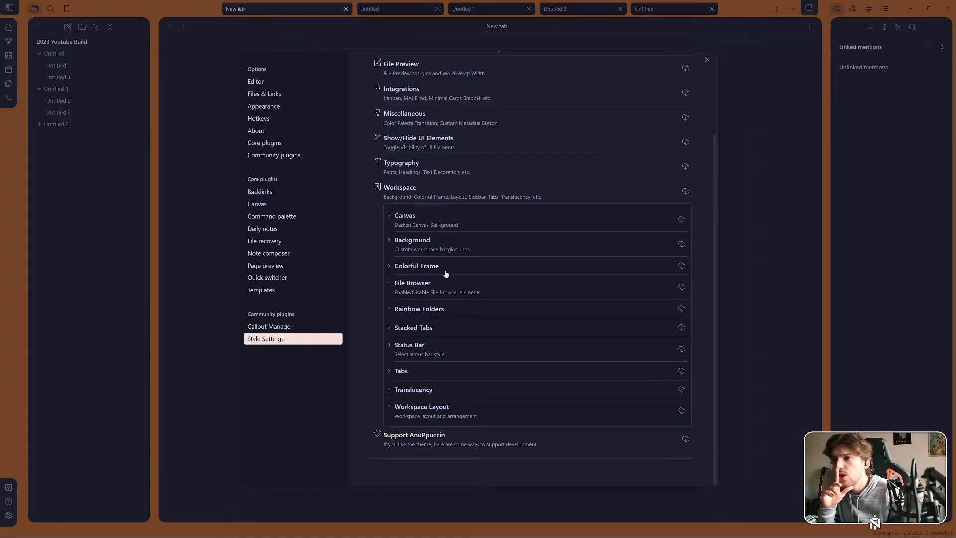
click(444, 248)
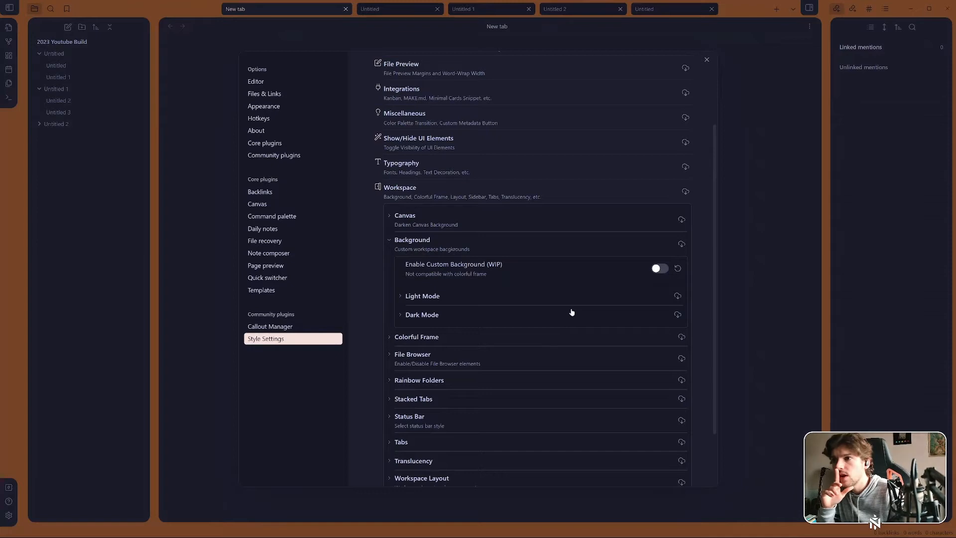
click(510, 336)
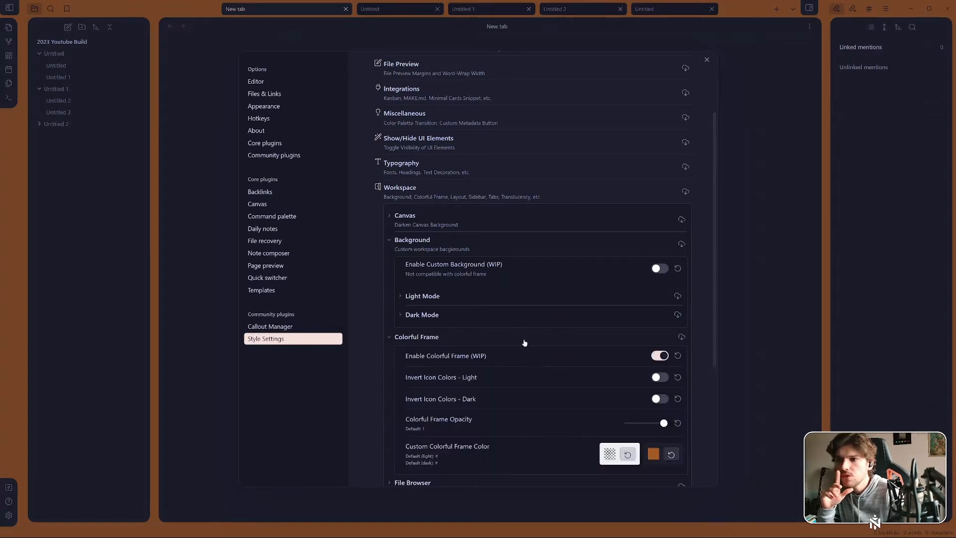
click(662, 355)
click(566, 344)
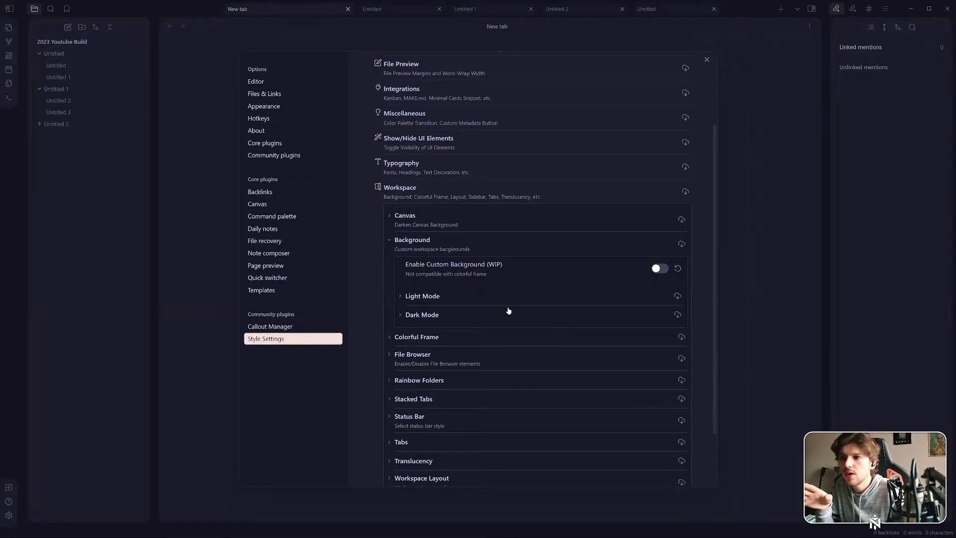
Enable the custom workspace background and raise its dark-mode brightness to nearly the maximum
click(489, 321)
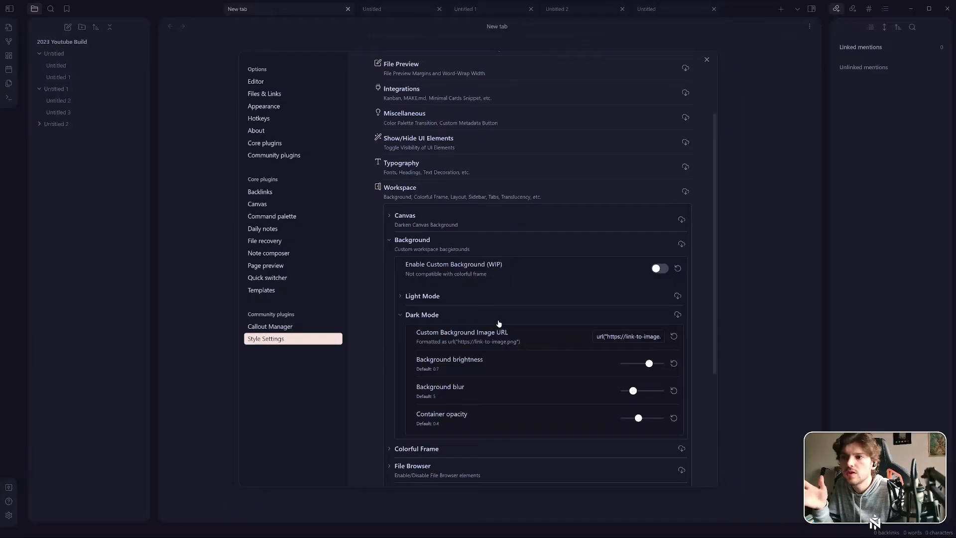
click(663, 269)
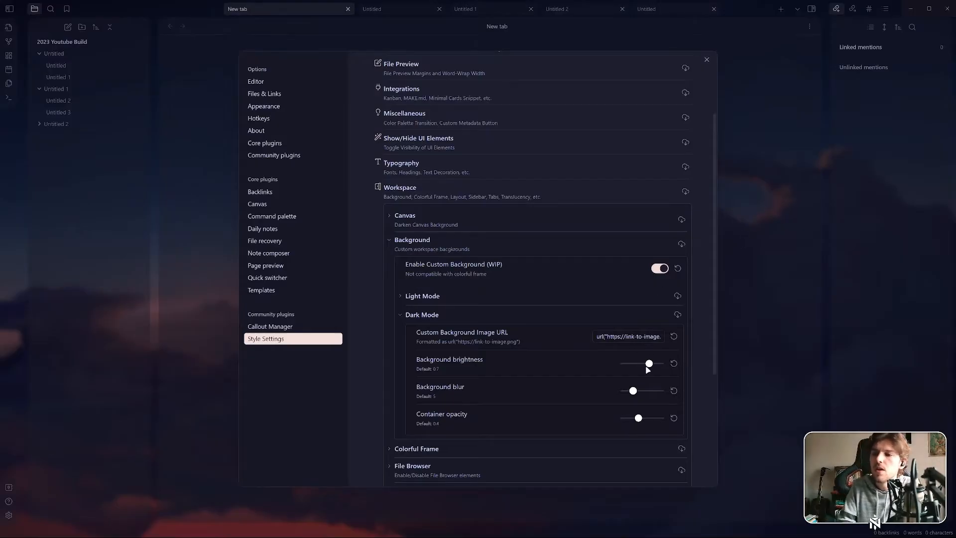
drag(647, 370, 850, 366)
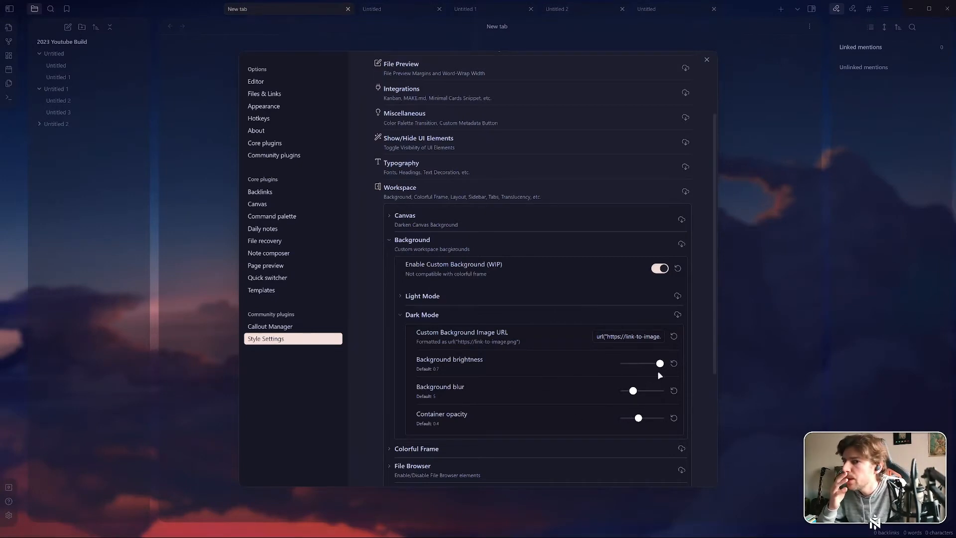
drag(635, 362, 760, 368)
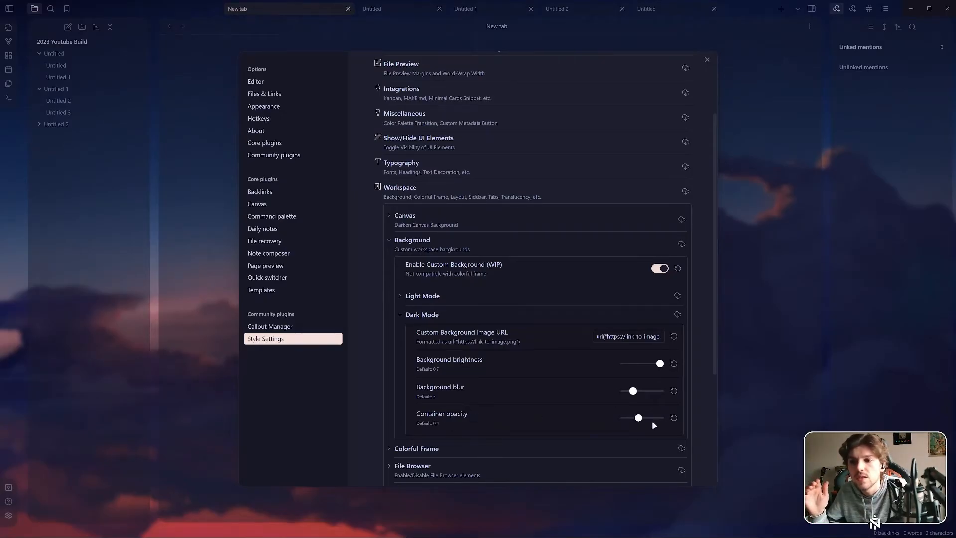
Increase the dark-mode container opacity and reduce the background blur to its minimum
drag(657, 419, 655, 424)
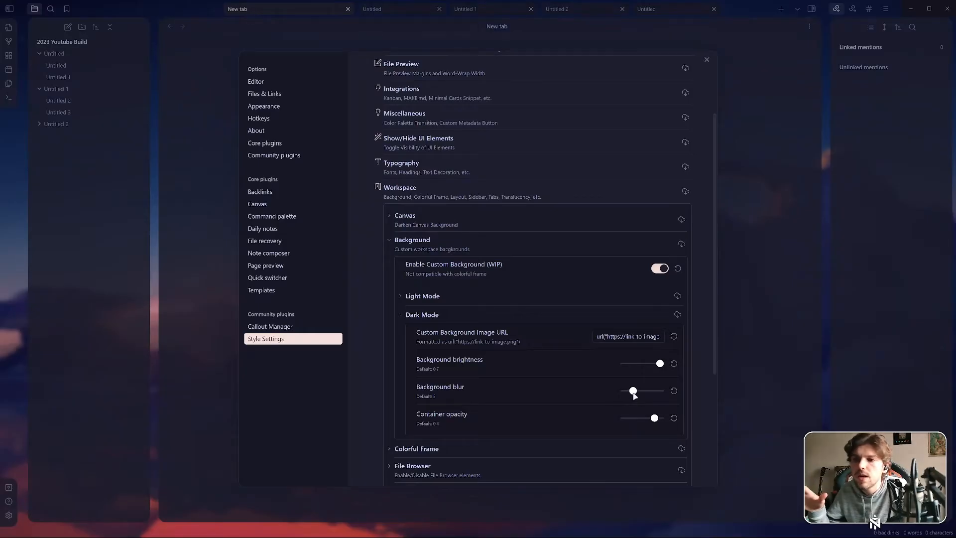
drag(607, 392, 591, 392)
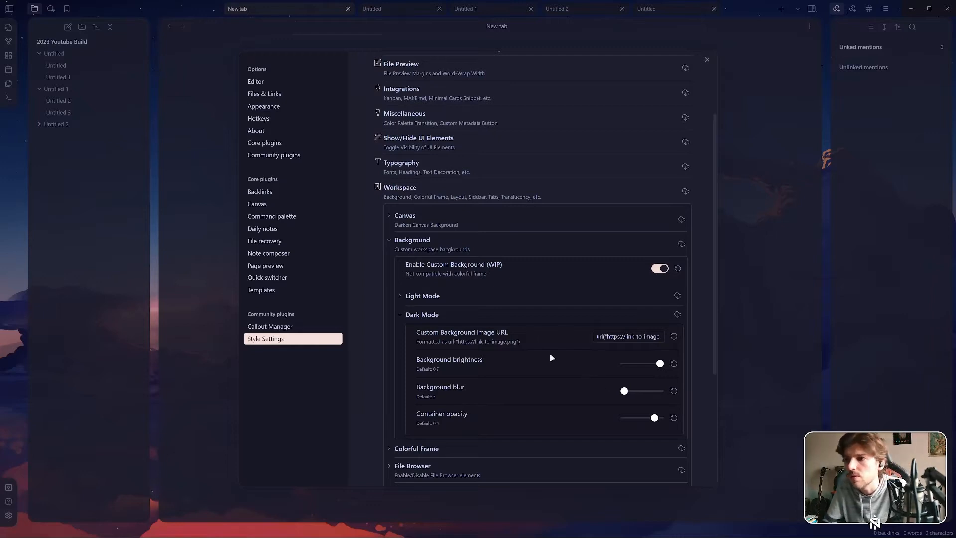
click(459, 313)
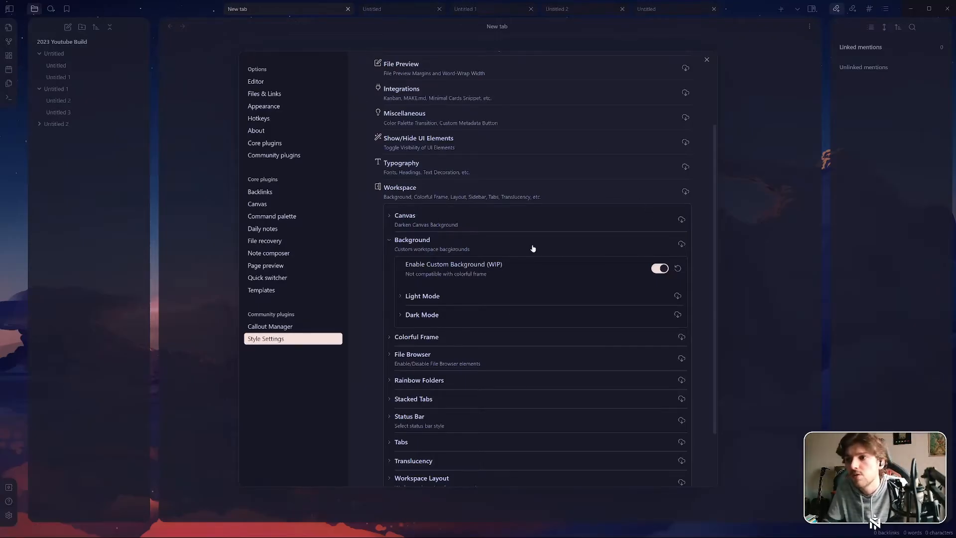
Enable the darker canvas background in the Workspace style settings
scroll(531, 248, up, 3)
scroll(460, 310, down, 1)
click(451, 296)
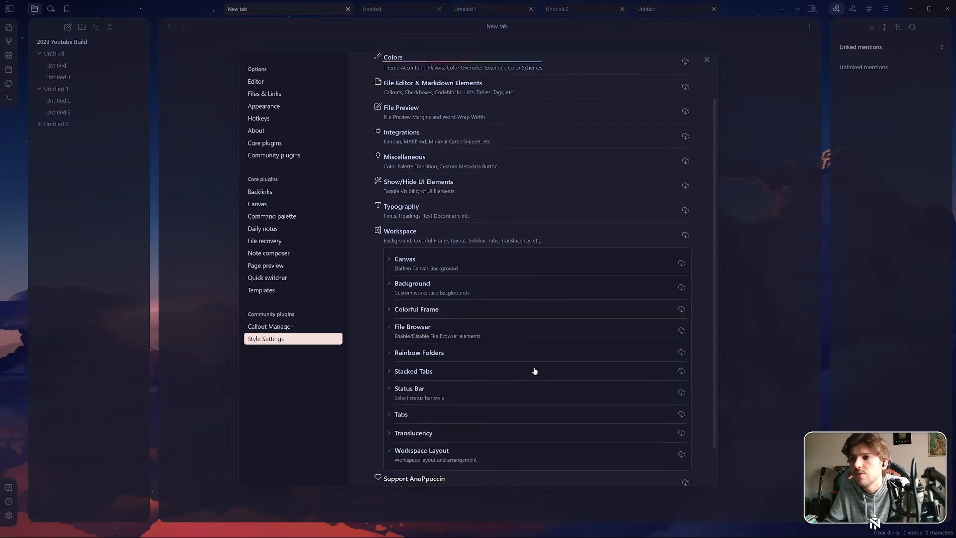
click(452, 266)
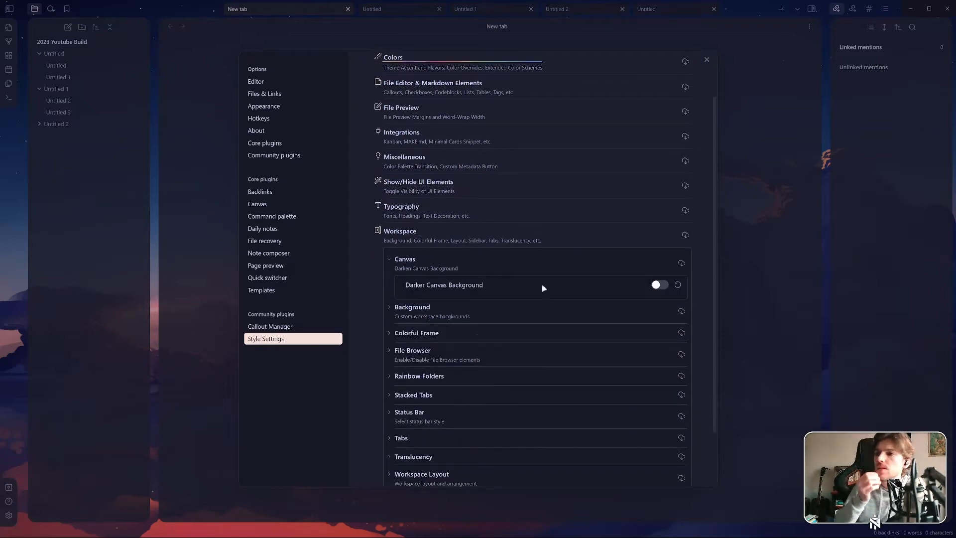
click(659, 288)
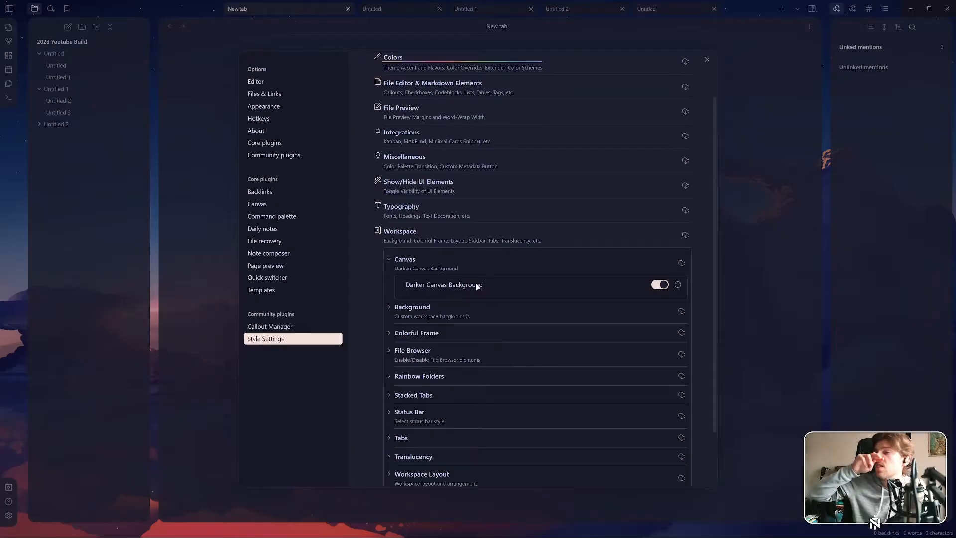
click(474, 267)
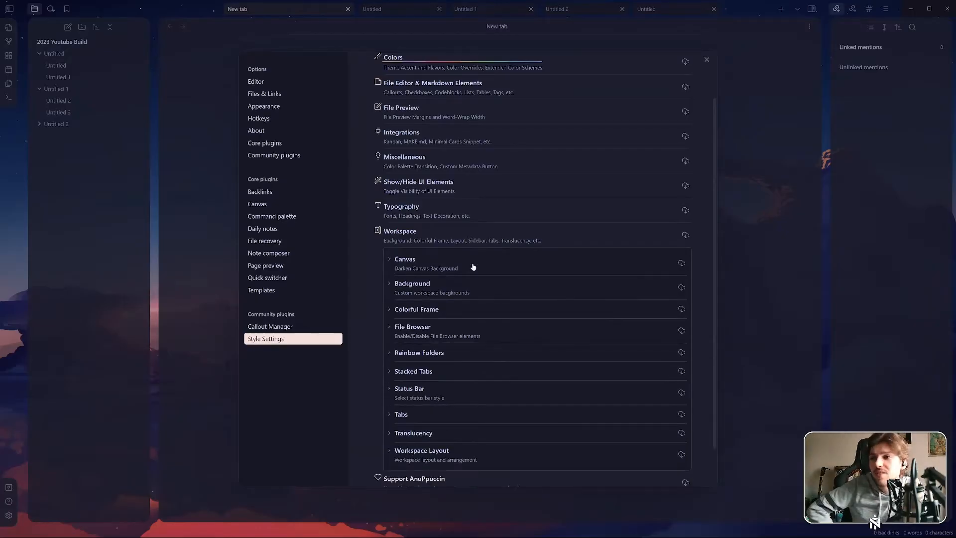
Enable folder icons as collapse indicators in the File Browser style settings
click(453, 336)
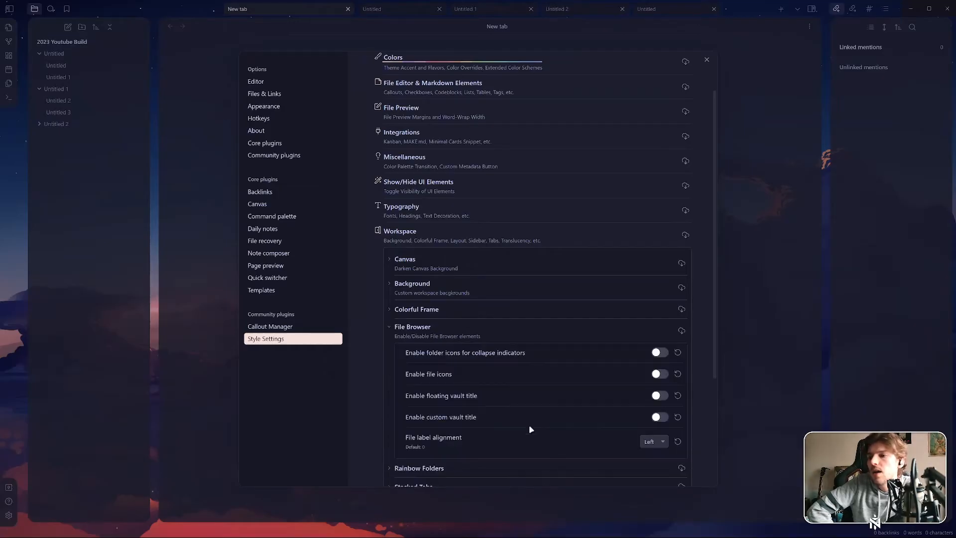
scroll(489, 354, down, 3)
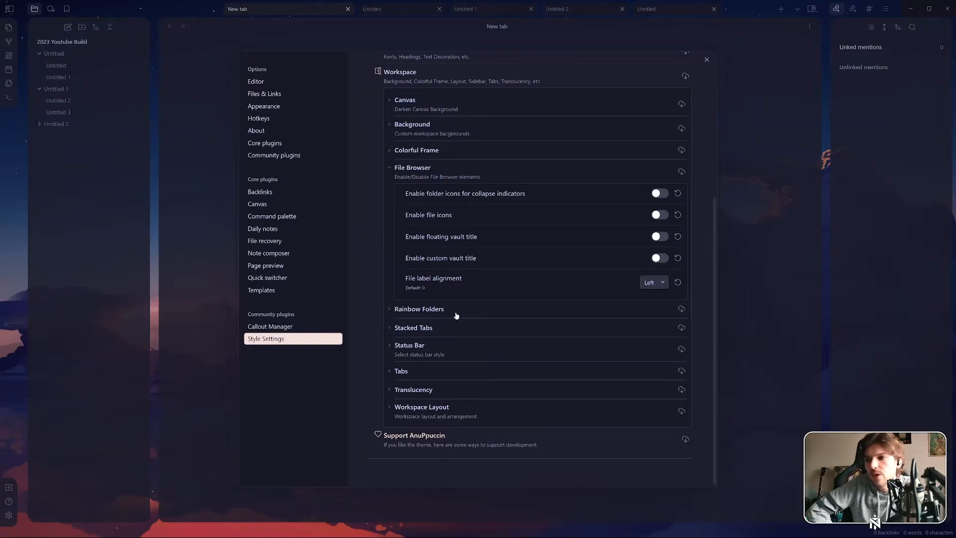
click(456, 310)
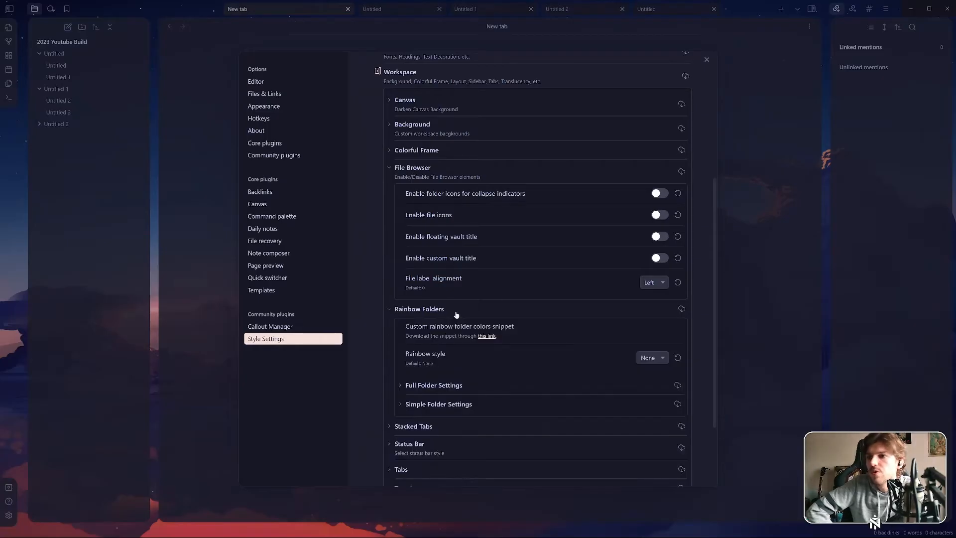
scroll(456, 313, down, 2)
scroll(456, 312, up, 2)
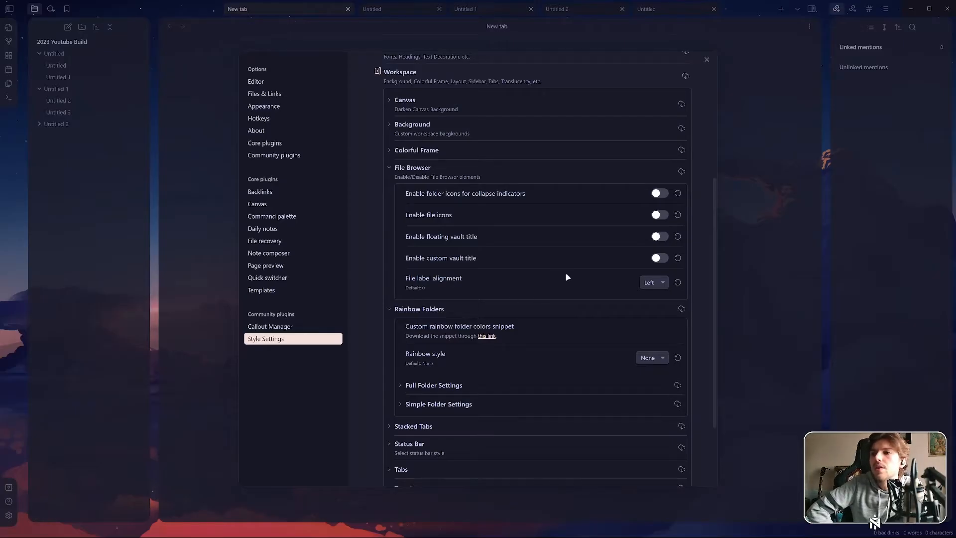
click(660, 194)
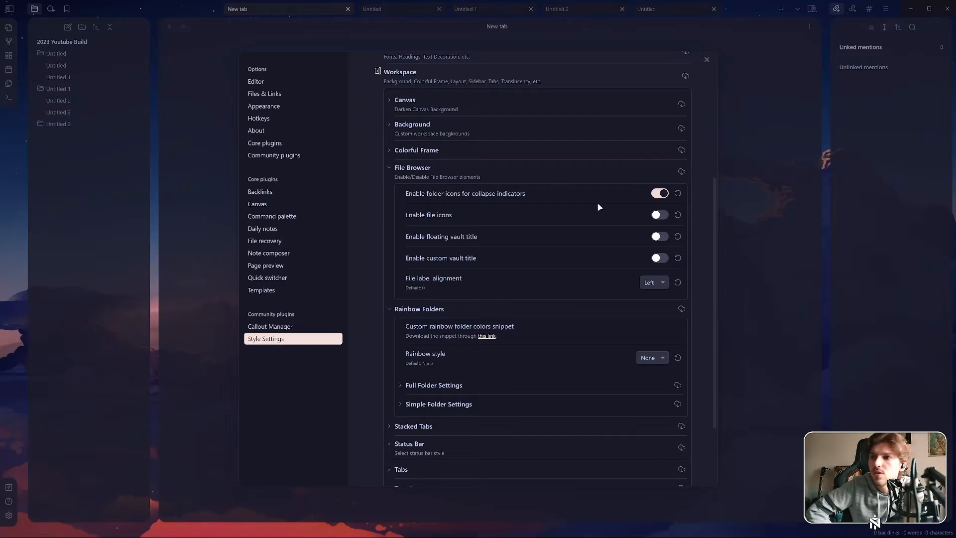
Leave the settings and collapse and re-expand the Untitled 1 folder to check its folder icon
click(38, 126)
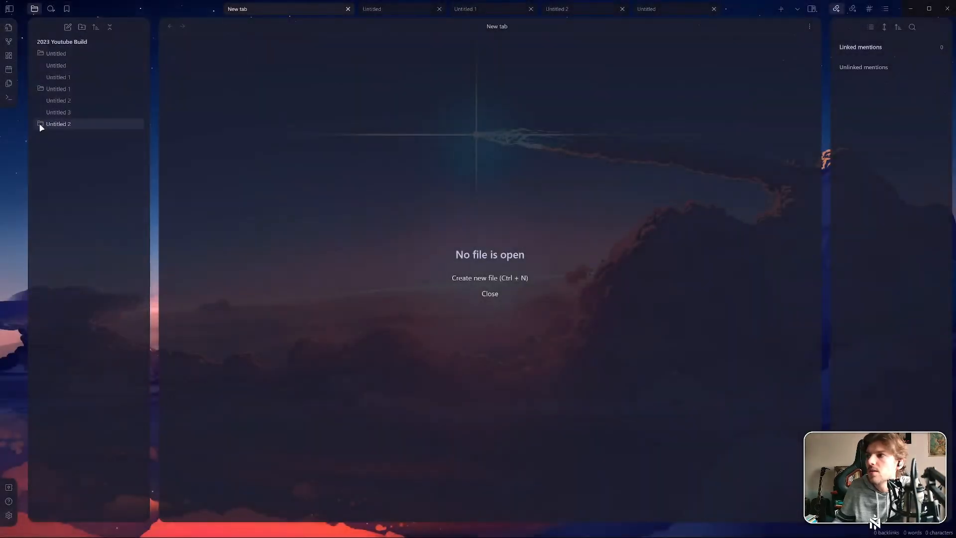
click(41, 89)
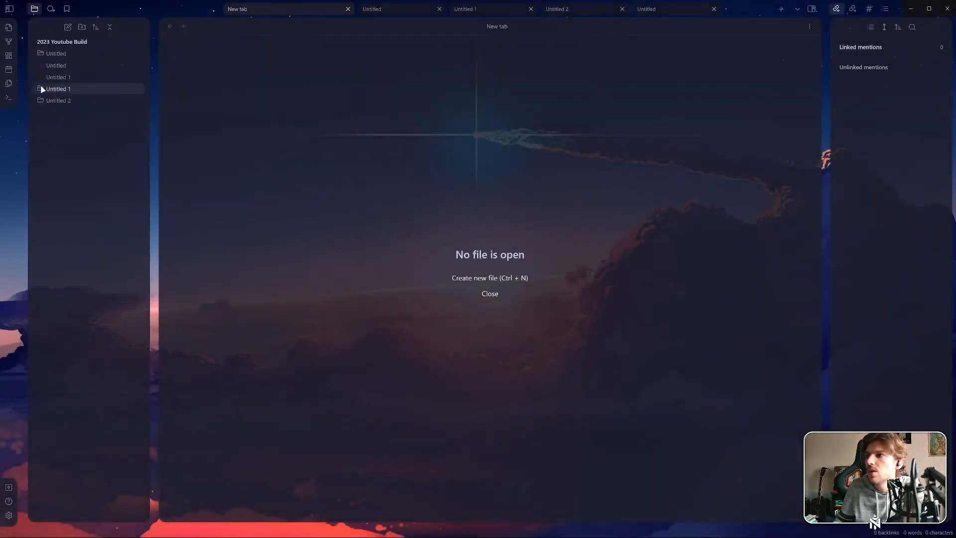
click(41, 88)
Reopen the theme's File Browser style settings and enable file icons
click(9, 514)
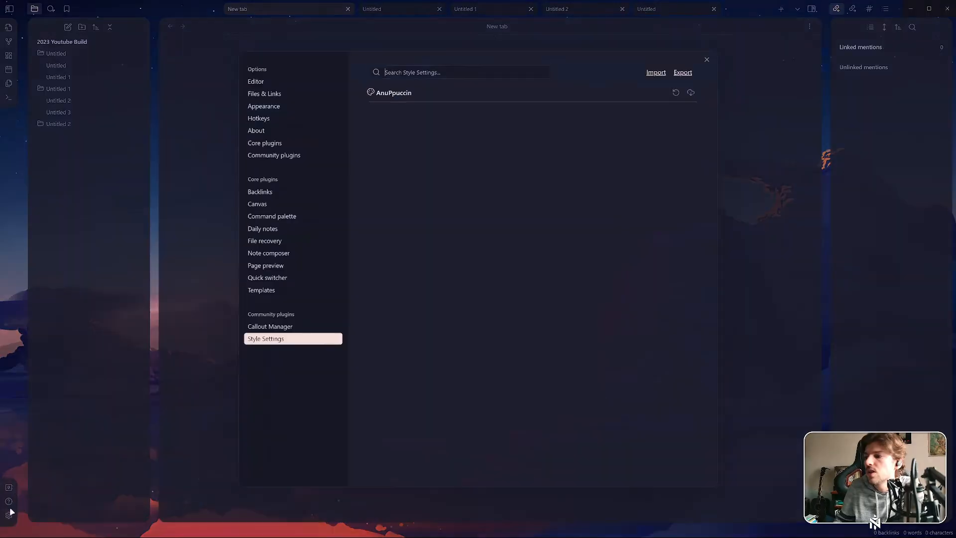
click(467, 94)
scroll(559, 257, down, 5)
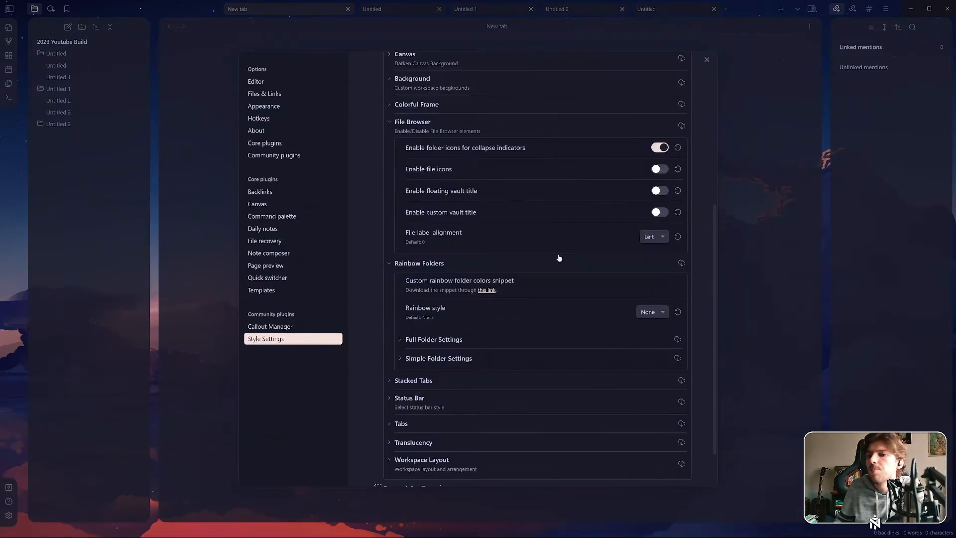
scroll(560, 255, up, 1)
click(661, 213)
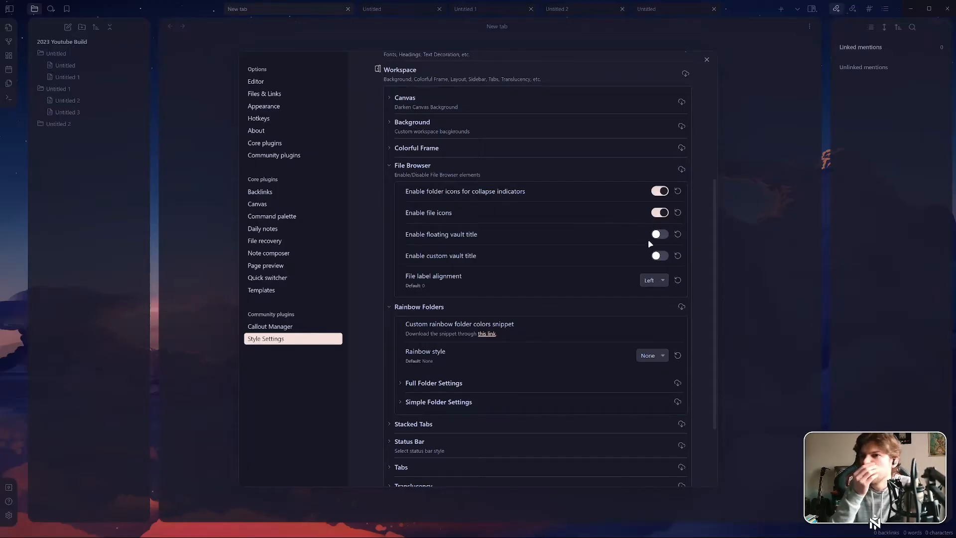
click(661, 214)
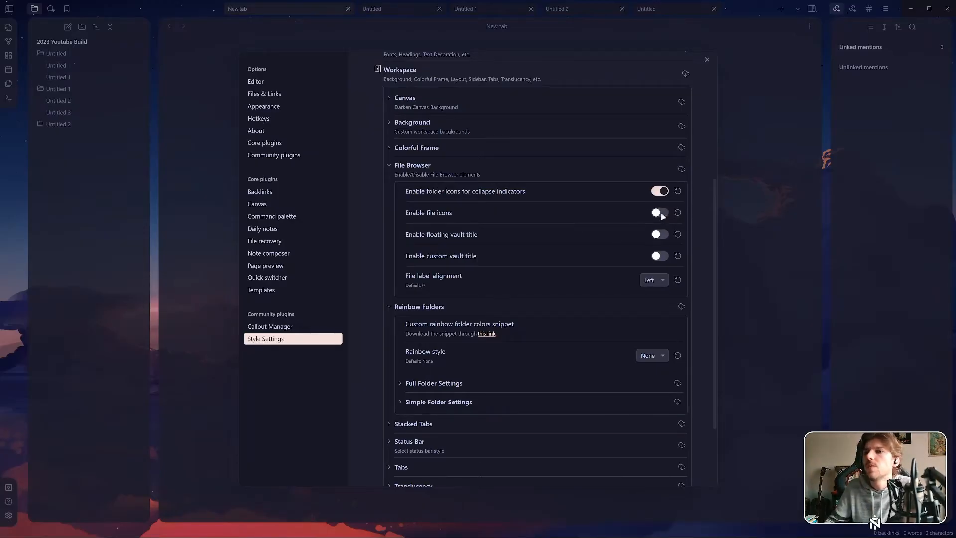
click(662, 215)
Enable the floating vault title and briefly preview the custom vault title, leaving the custom title off
click(658, 234)
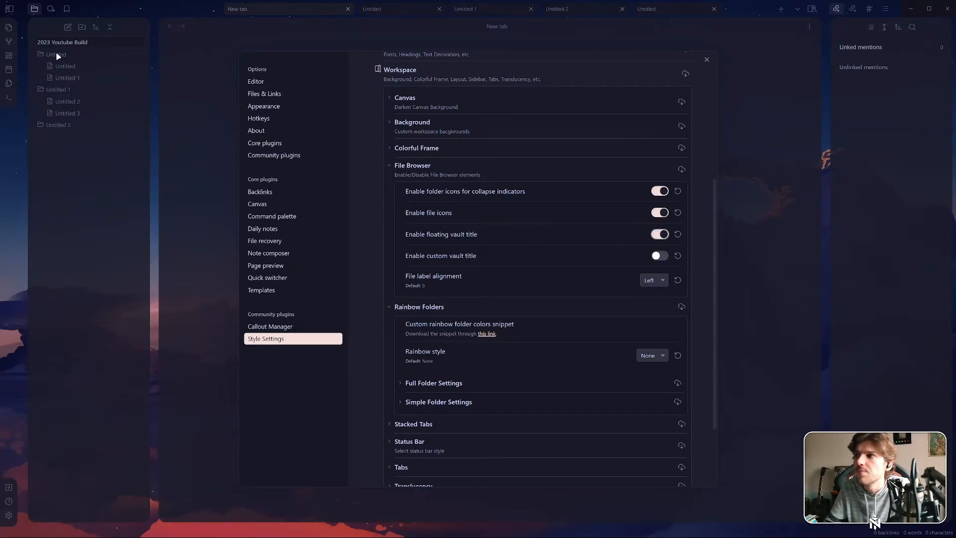
click(659, 256)
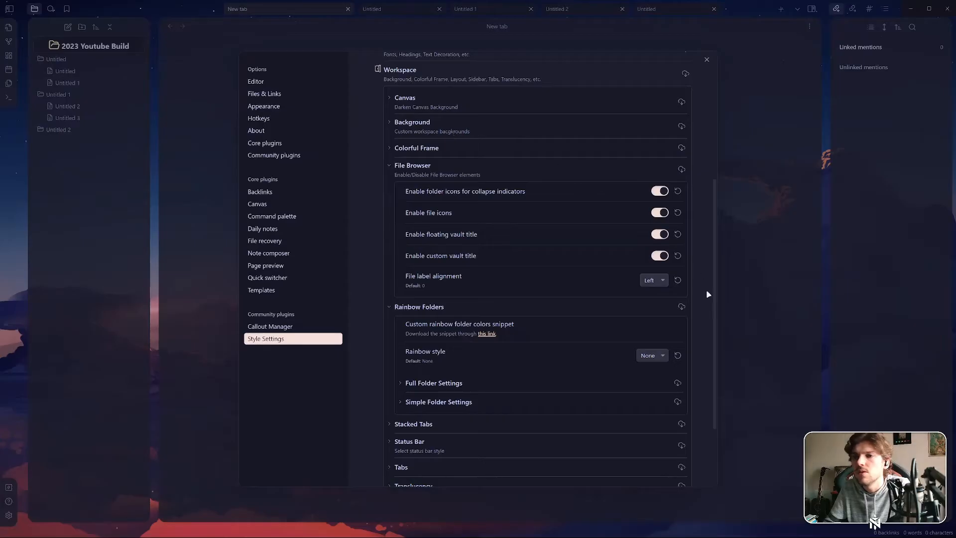
click(659, 256)
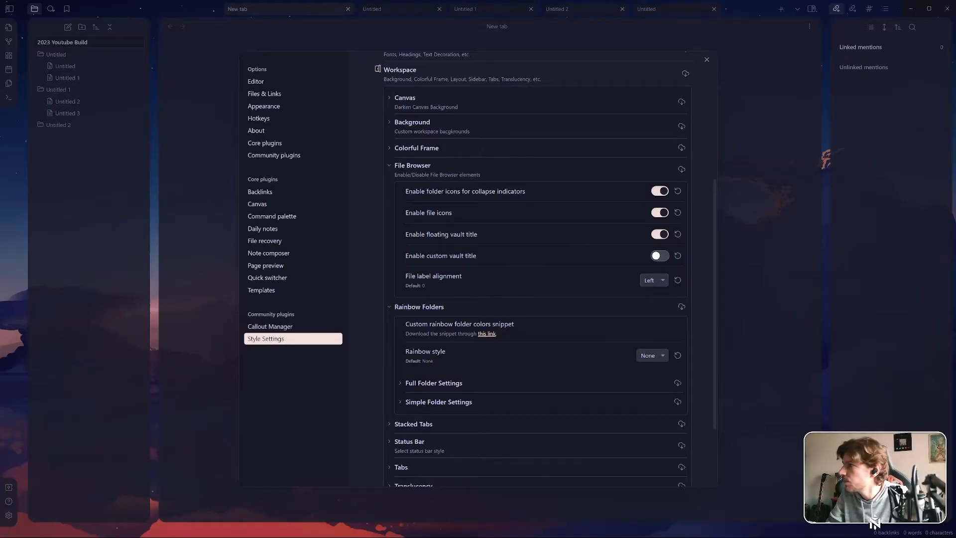
key(alt+Tab)
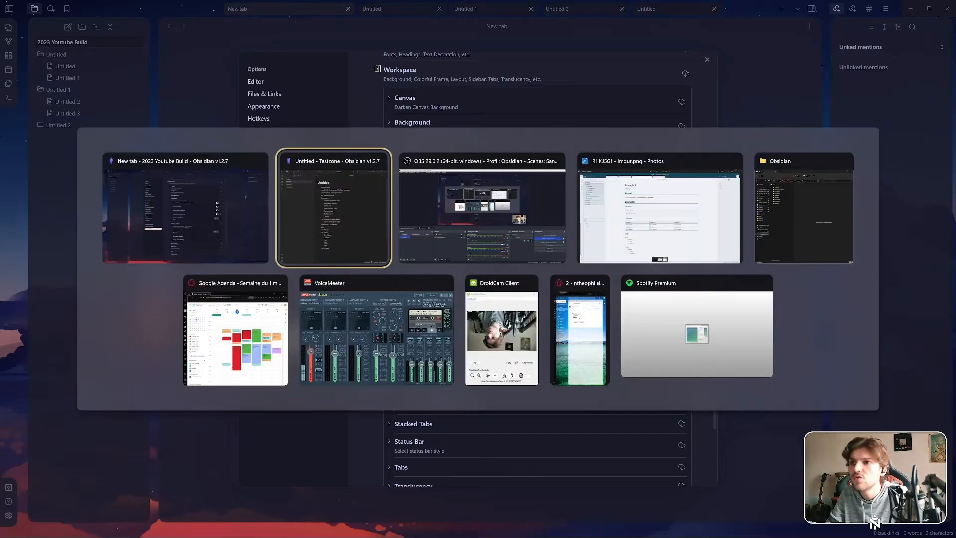
key(alt+Tab)
key(alt+Tab)
key(alt+Tab)
key(alt+Tab)
key(Escape)
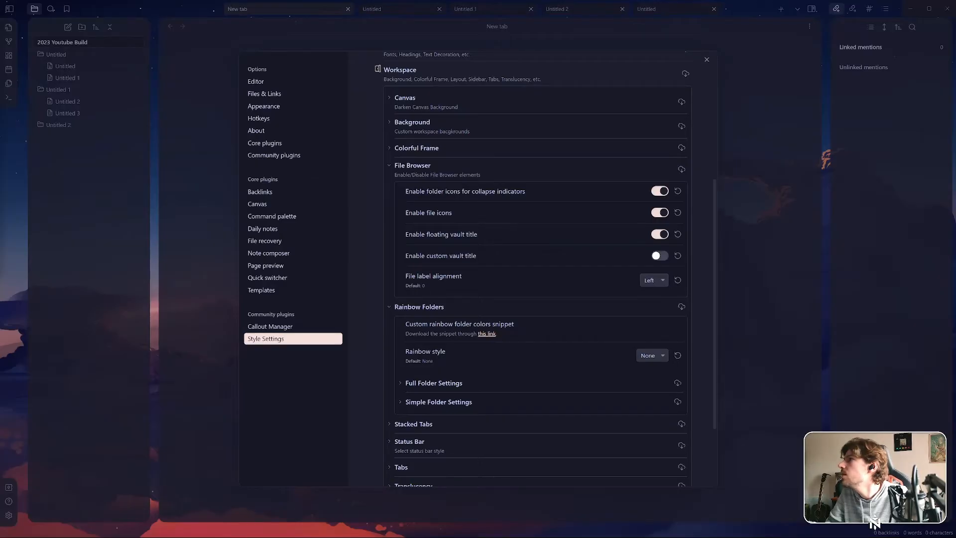
Close the settings and paste the copied image into the Untitled 2 note in the Untitled 1 folder
click(168, 119)
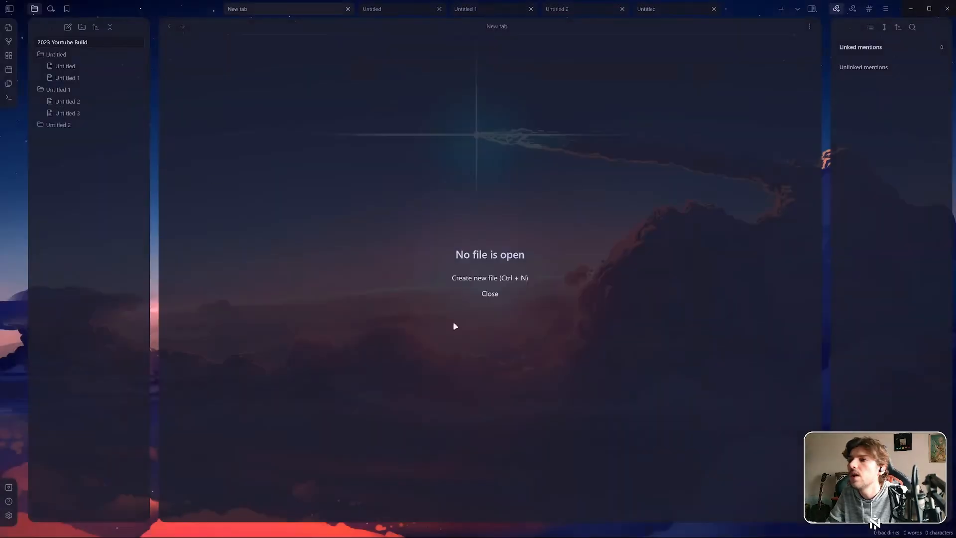
click(70, 102)
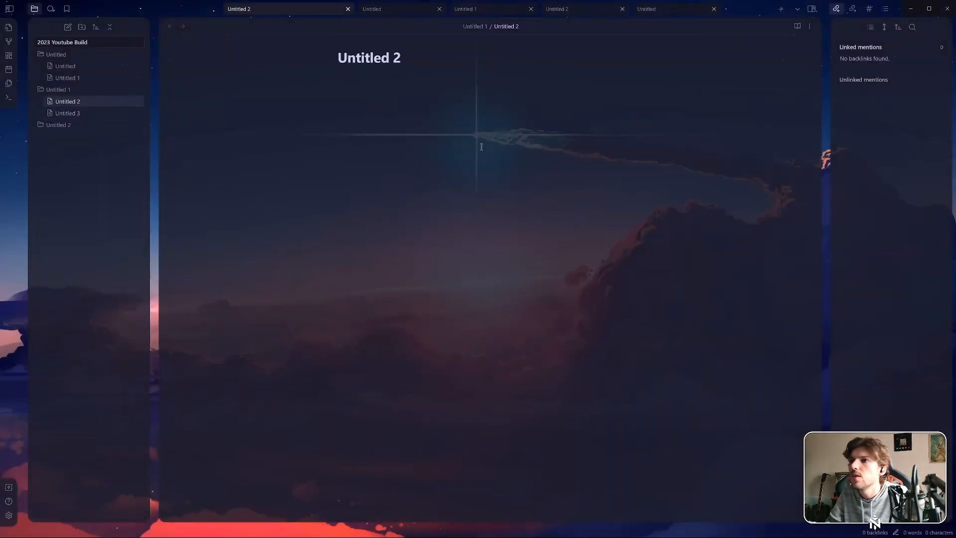
text(![[Pasted image 20230503195153.png]])
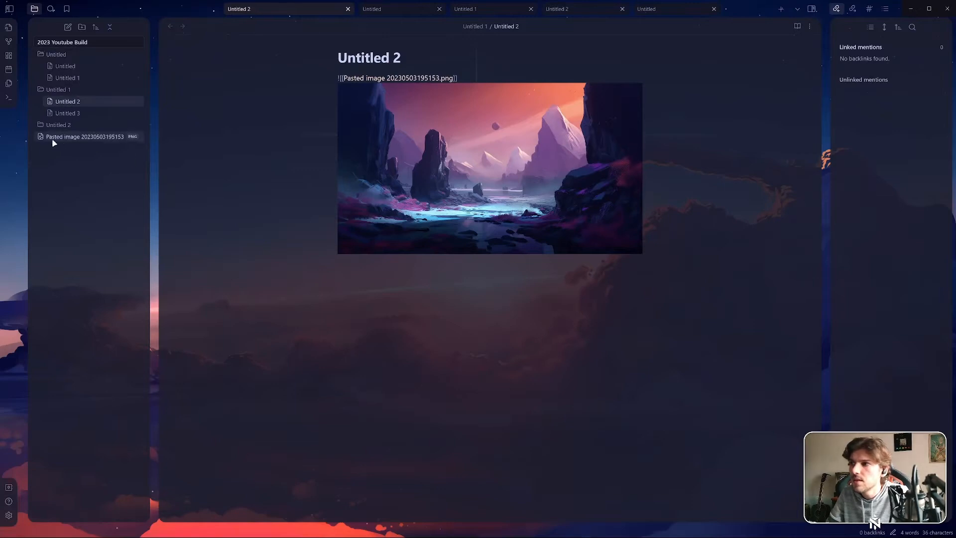
Move the pasted image file into the Untitled 2 folder, then open it and follow its linked mention to the Untitled 2 note
mouse_move(54, 138)
mouse_down()
mouse_move(85, 139)
mouse_move(79, 103)
mouse_move(46, 141)
mouse_move(55, 149)
mouse_move(163, 121)
mouse_move(64, 86)
mouse_move(66, 61)
mouse_move(56, 126)
mouse_up()
click(38, 125)
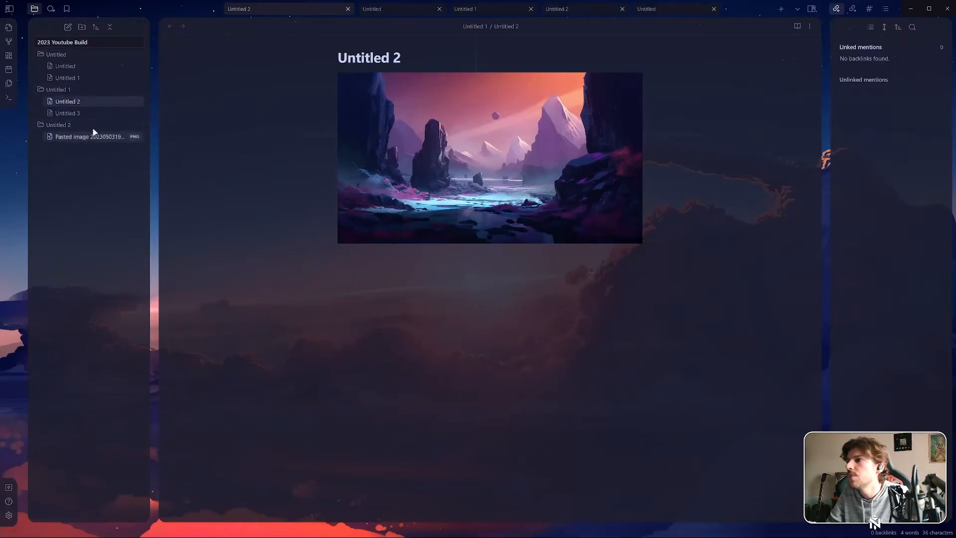
click(139, 140)
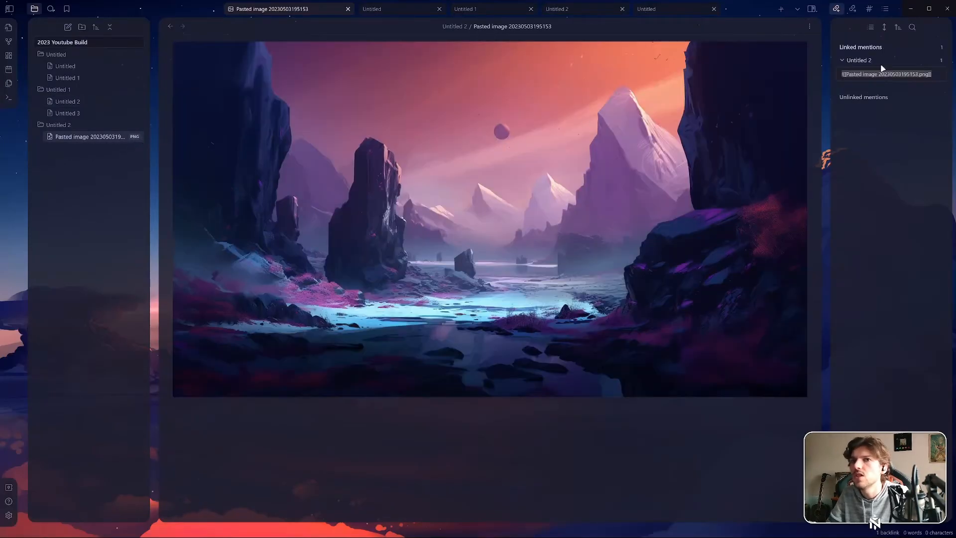
click(915, 73)
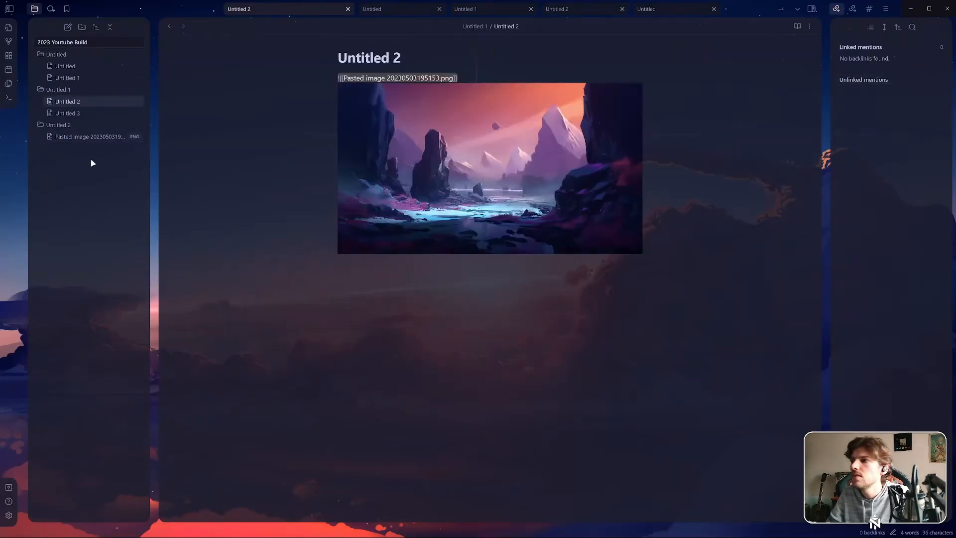
Rename the pasted image file as Pasted and choose to always update the internal links to it
click(86, 138)
right_click(86, 139)
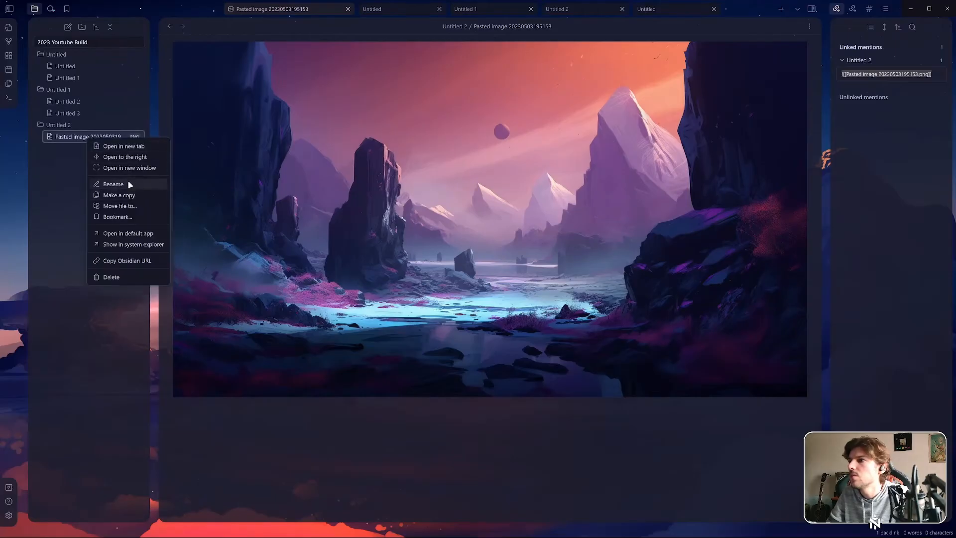
click(128, 187)
click(69, 142)
drag(72, 138, 99, 145)
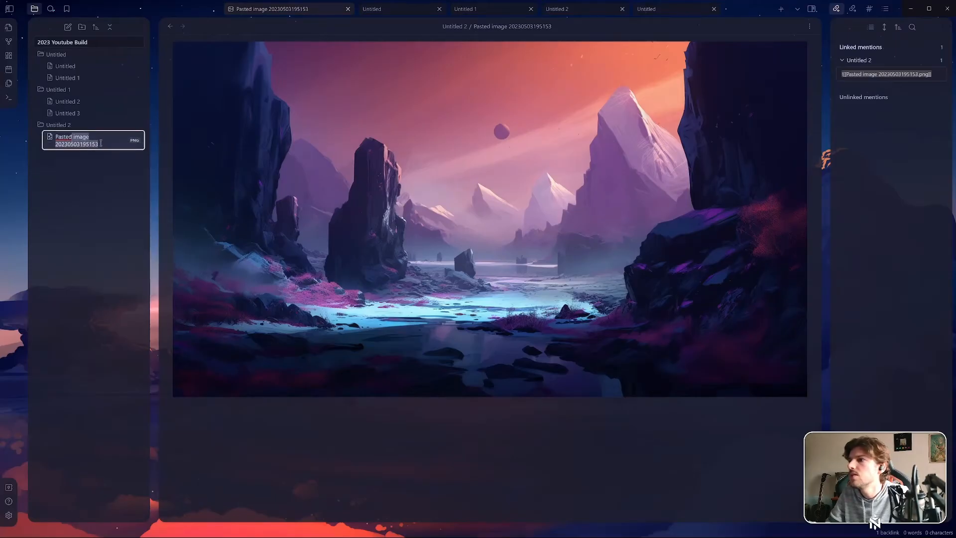
key(BackSpace)
key(Return)
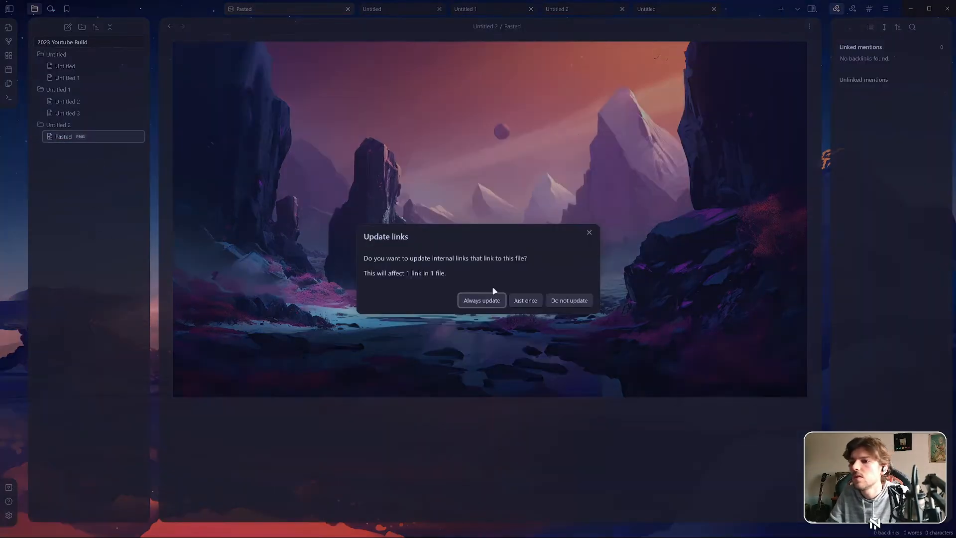
click(493, 298)
key(alt+Tab)
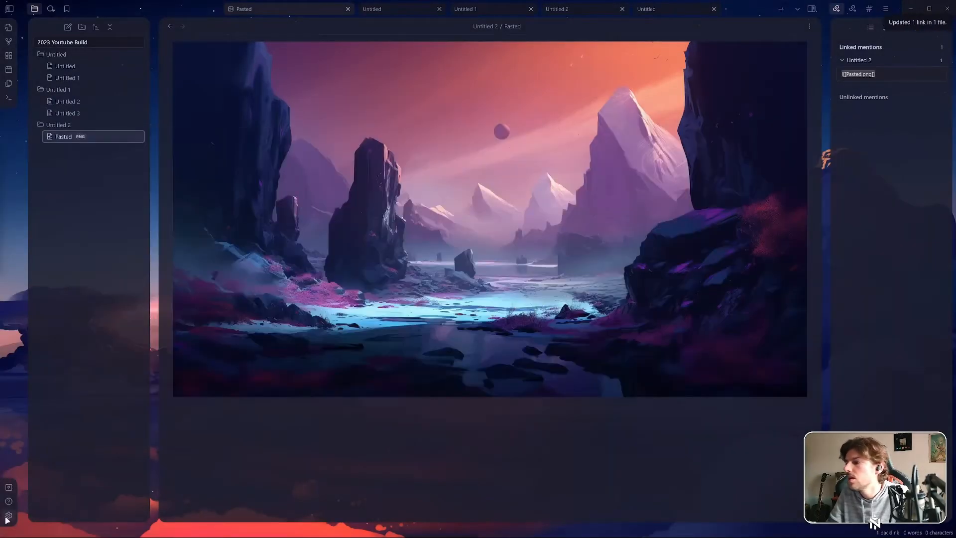
Reopen the theme's style settings and set the File Browser's file label alignment to Right
click(9, 515)
click(562, 99)
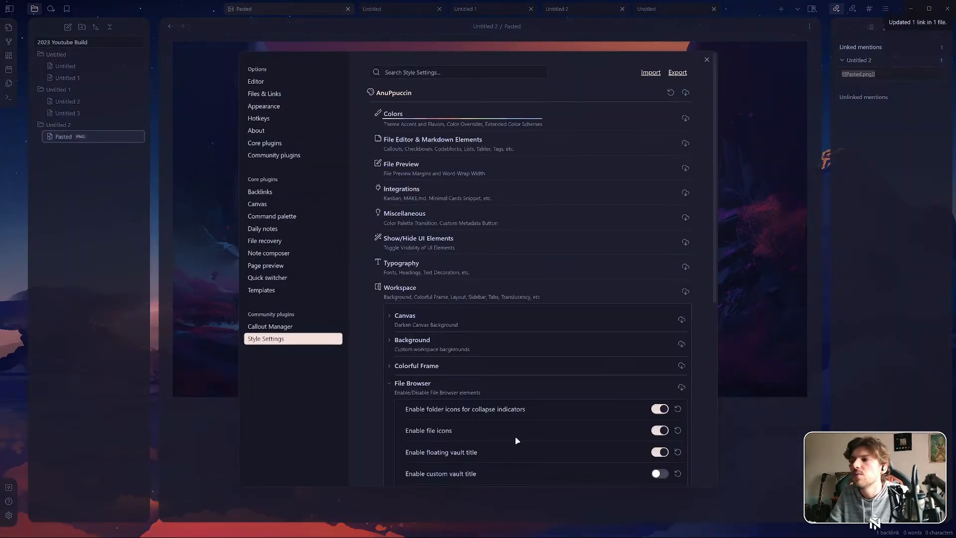
scroll(538, 378, down, 6)
click(654, 193)
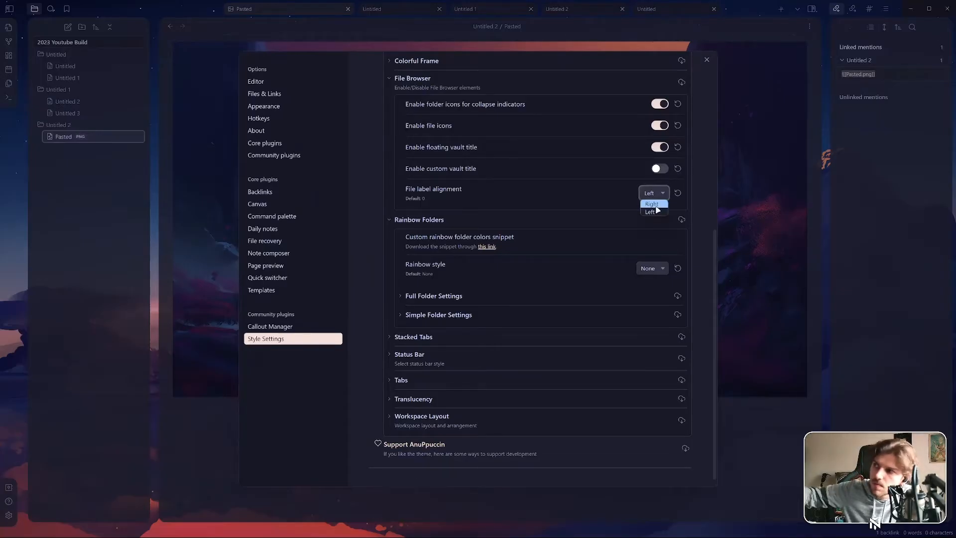
click(655, 204)
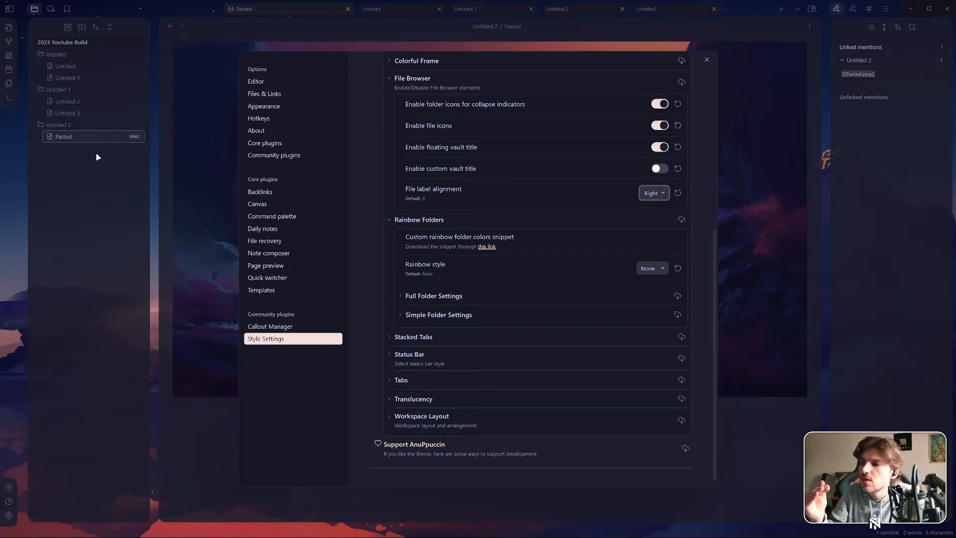
scroll(551, 190, up, 5)
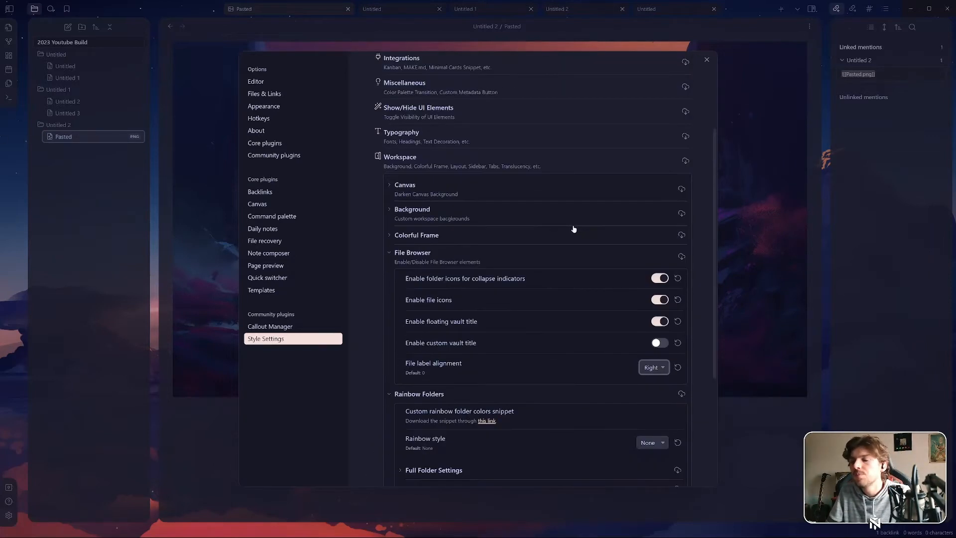
scroll(657, 301, down, 5)
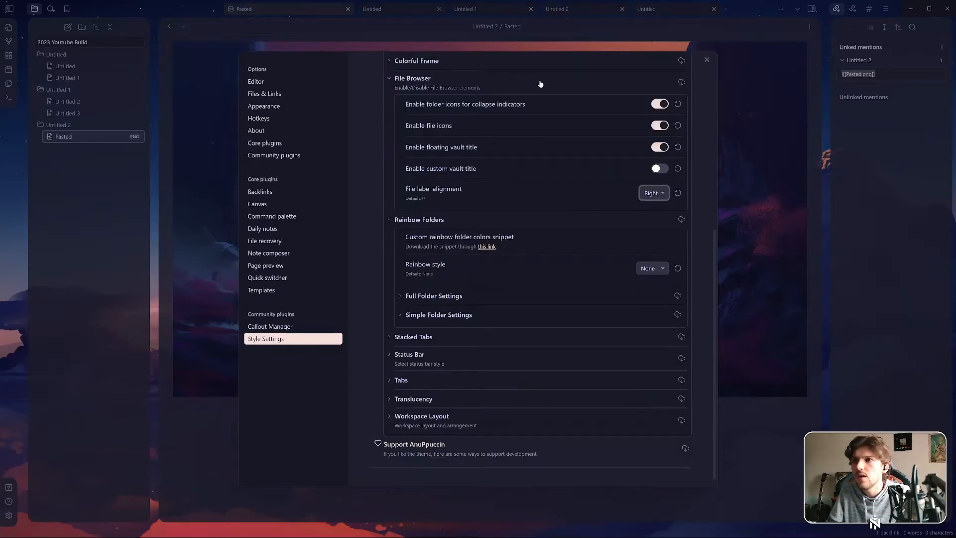
Set the Rainbow Folders style to Simple and enable title recolor in the Simple Folder Settings
scroll(587, 227, down, 1)
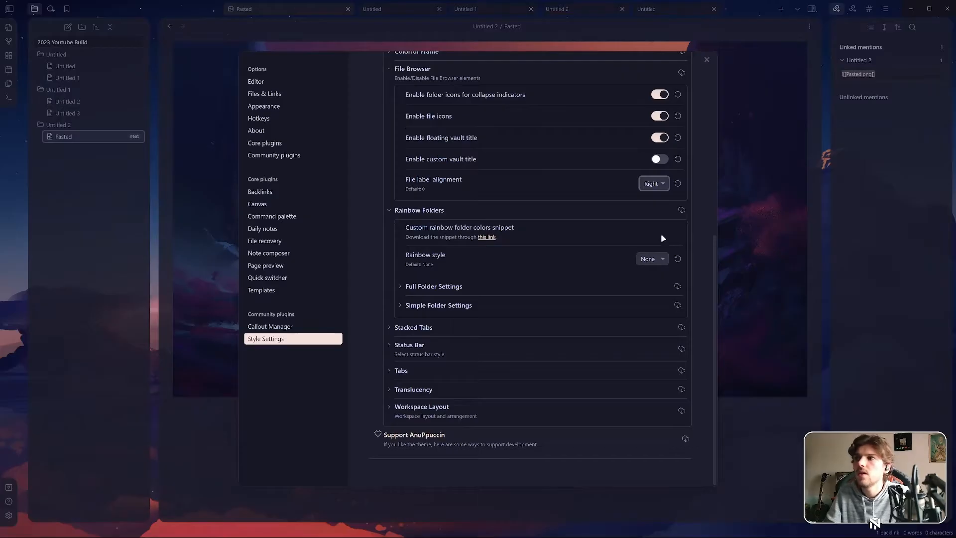
click(661, 263)
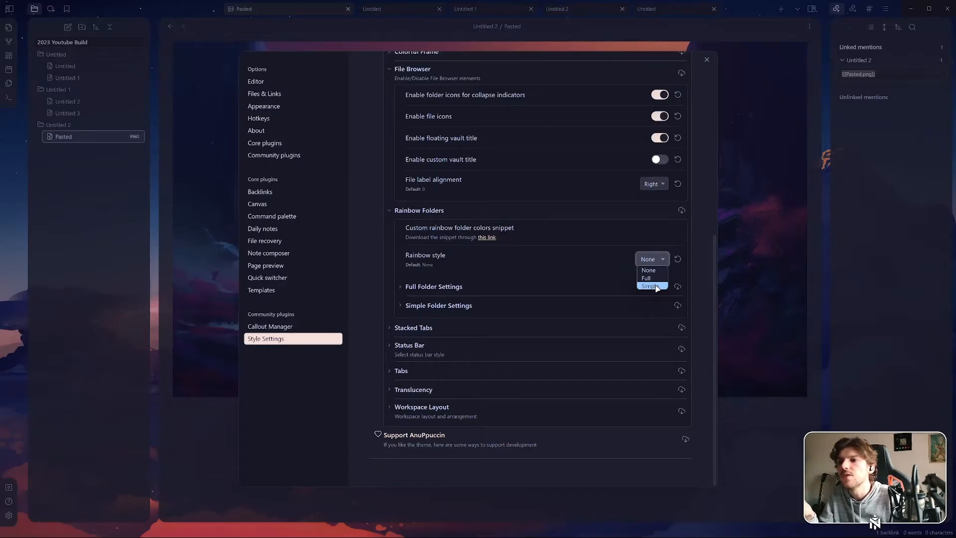
click(656, 287)
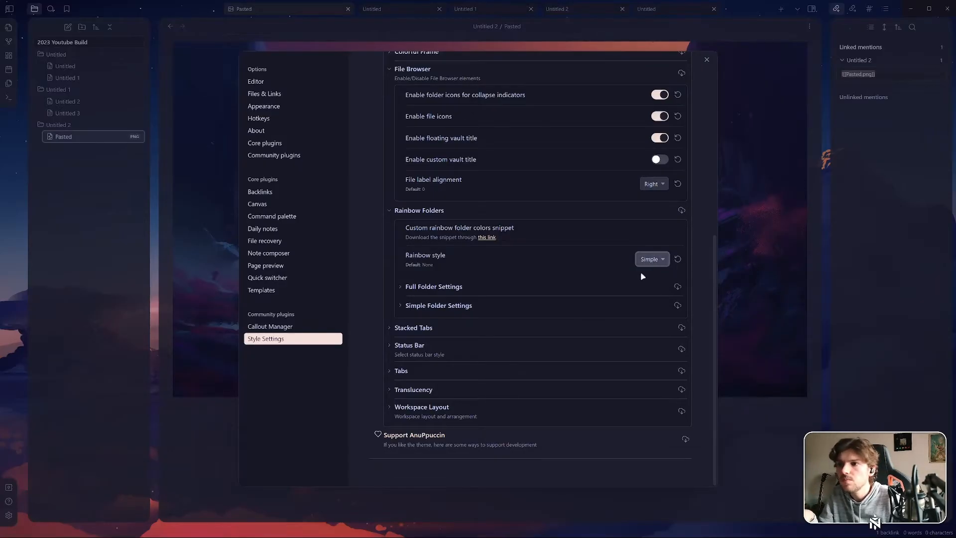
click(442, 308)
scroll(561, 312, down, 2)
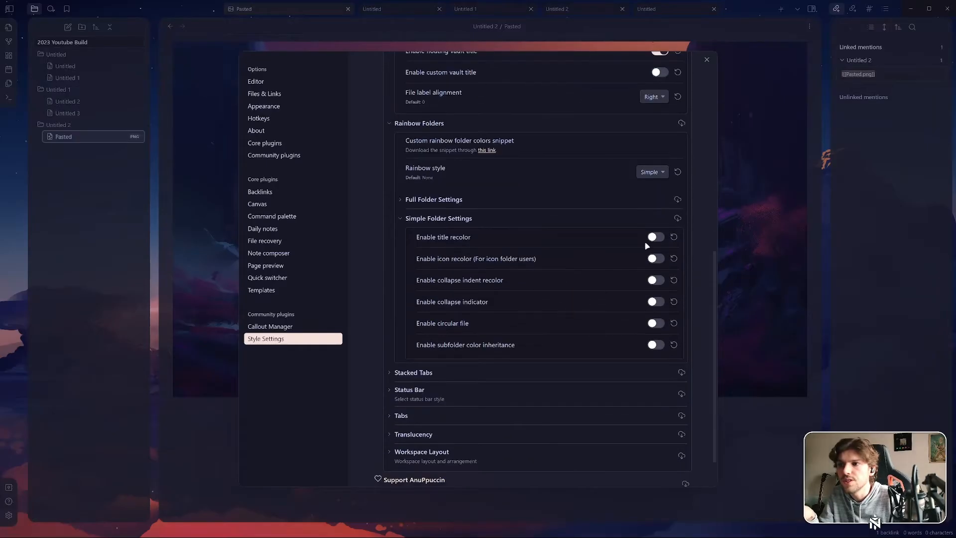
click(660, 239)
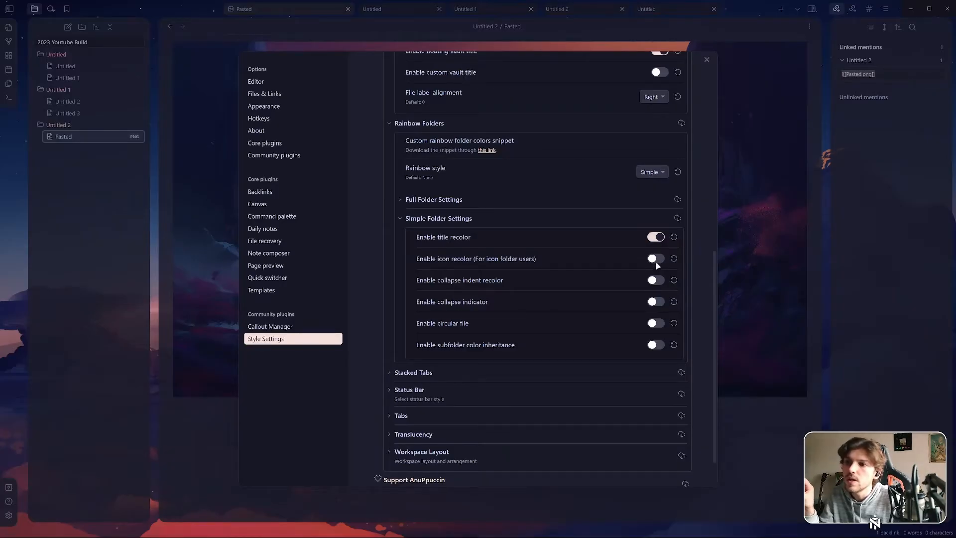
Briefly preview the collapse indent recolor and icon recolor for simple rainbow folders, leaving both off
click(655, 281)
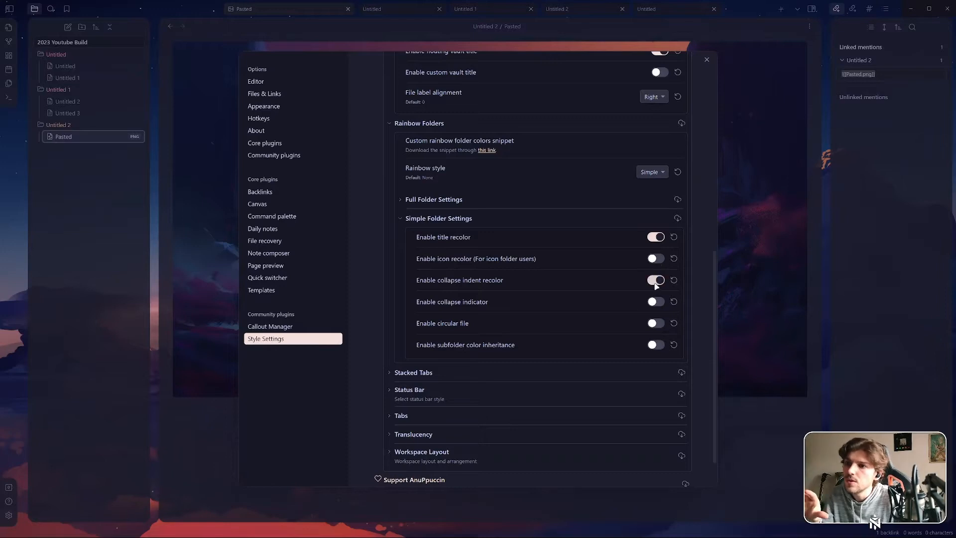
click(655, 282)
click(656, 260)
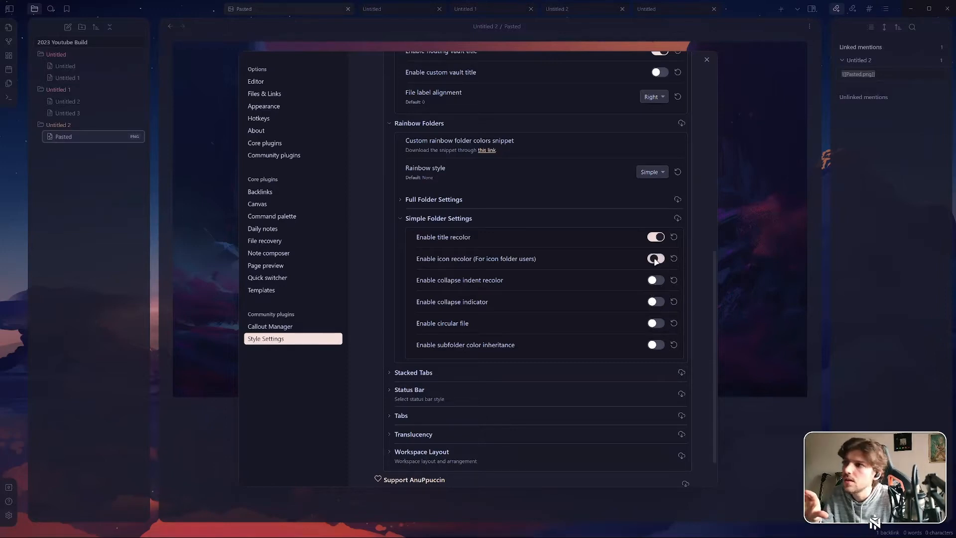
click(655, 260)
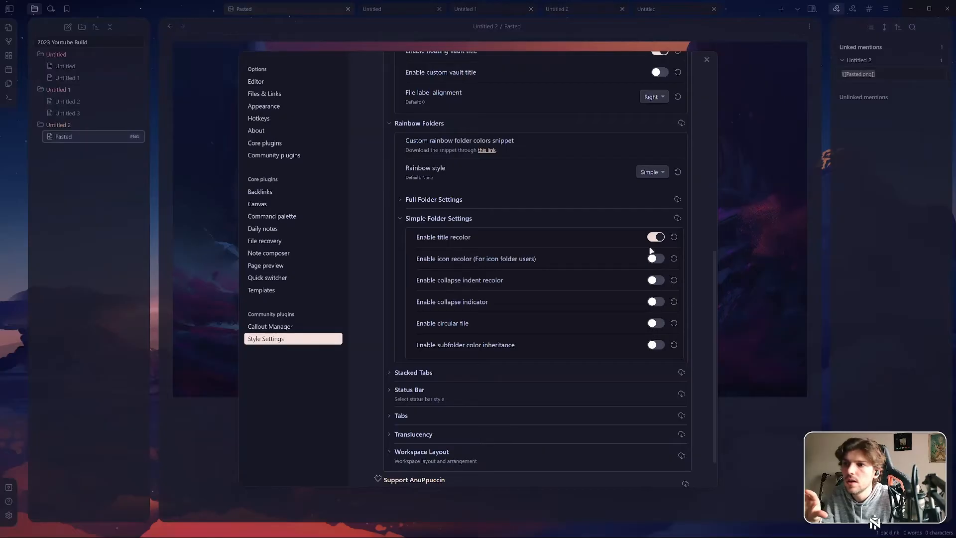
Expand the Full Folder Settings and briefly preview the file recolor toggle, leaving it off
click(649, 174)
click(551, 216)
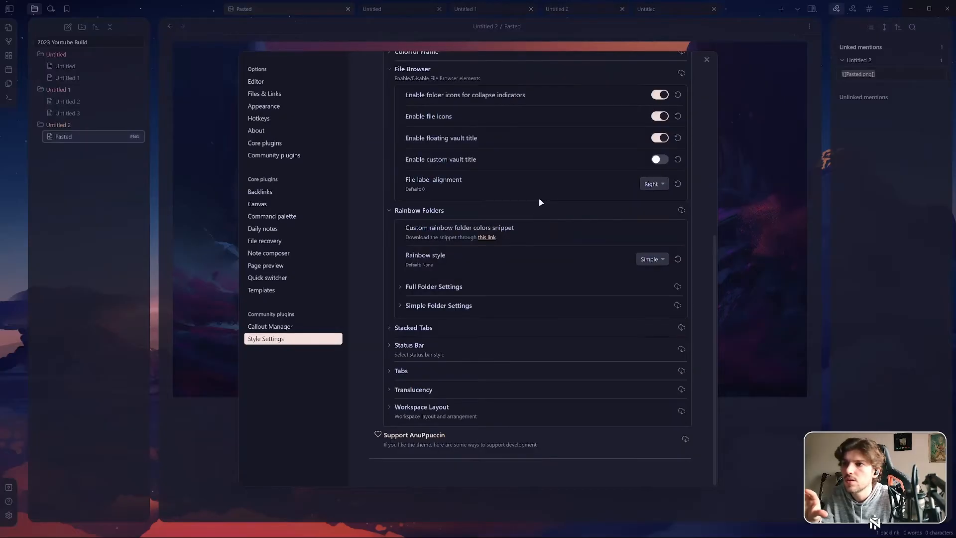
scroll(512, 190, up, 1)
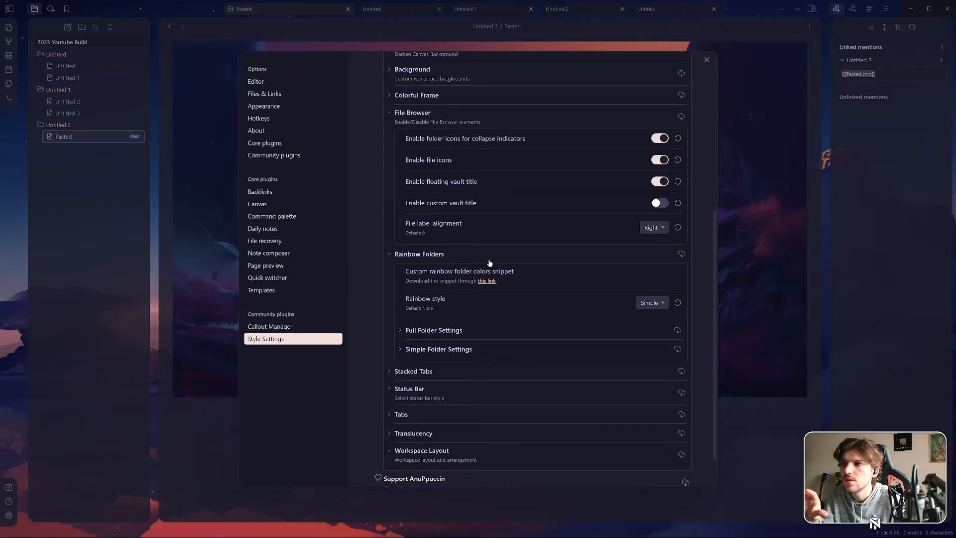
scroll(489, 263, up, 1)
scroll(482, 267, down, 2)
click(471, 301)
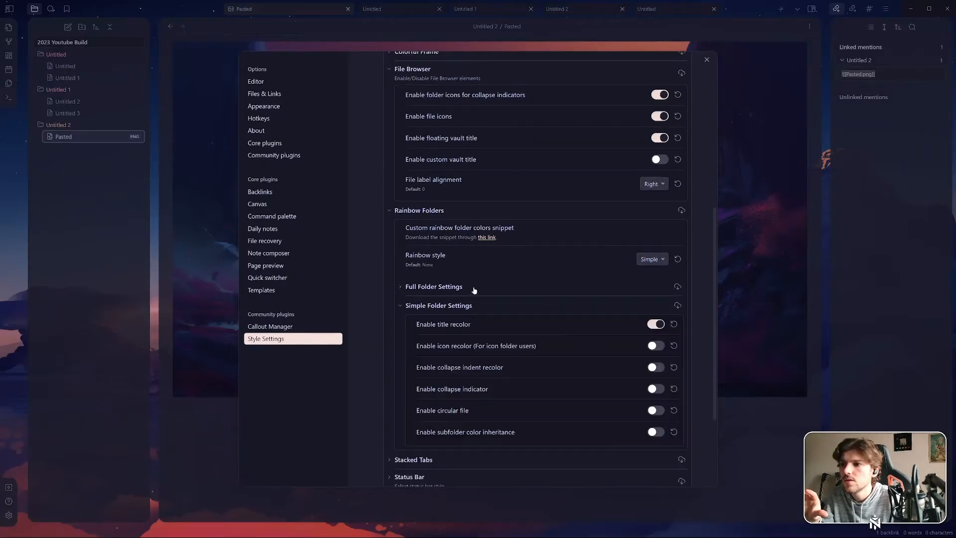
click(473, 287)
scroll(592, 278, down, 1)
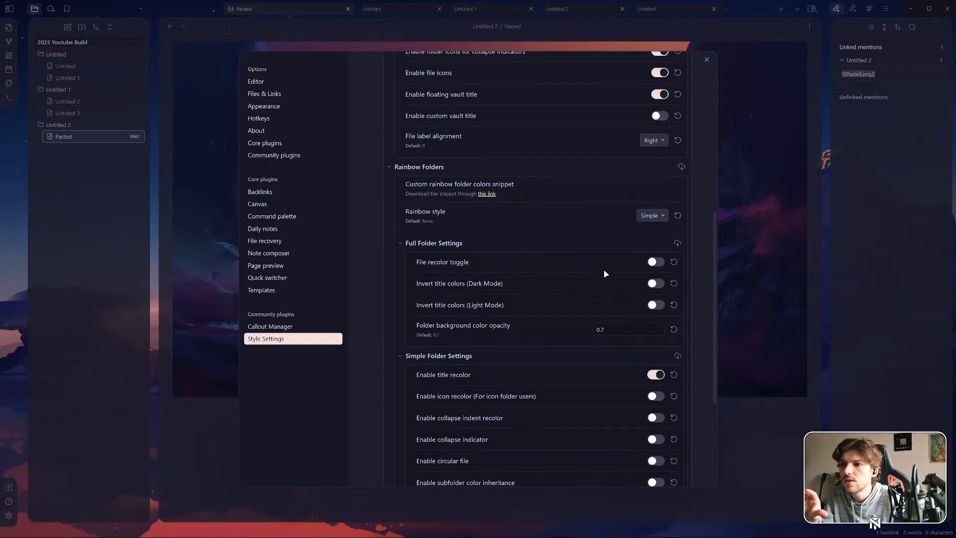
click(655, 261)
click(655, 263)
scroll(632, 313, down, 4)
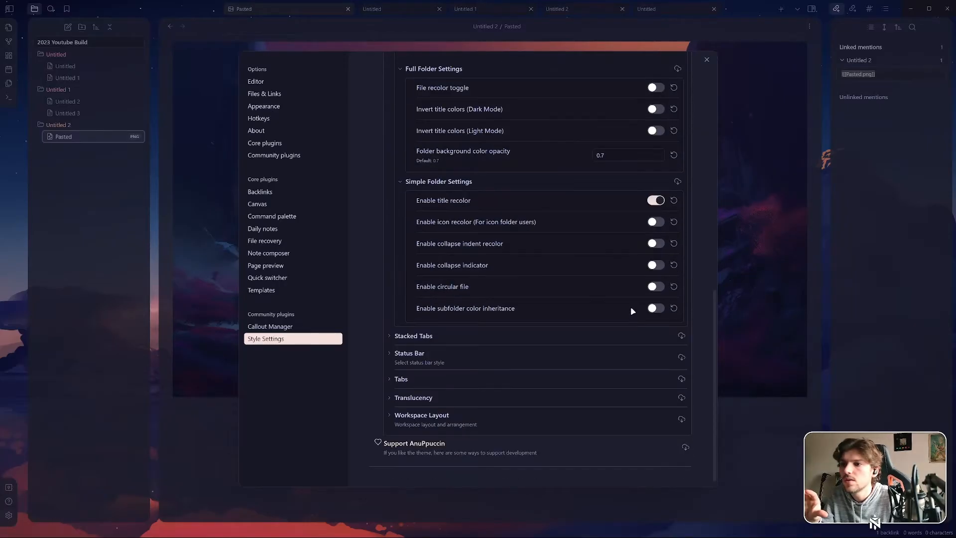
Switch icon recolor and collapse indent recolor on and off again in the Simple Folder Settings to compare their effect
click(655, 222)
click(655, 222)
click(657, 245)
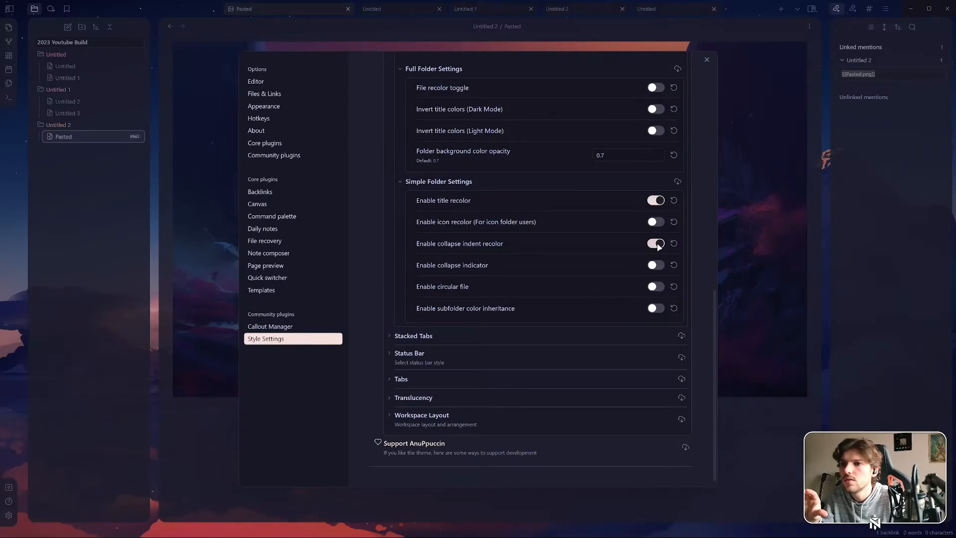
click(656, 244)
Enable the collapse indicator and collapse indent recolor for simple folders, turning title recolor off and back on to compare
click(656, 265)
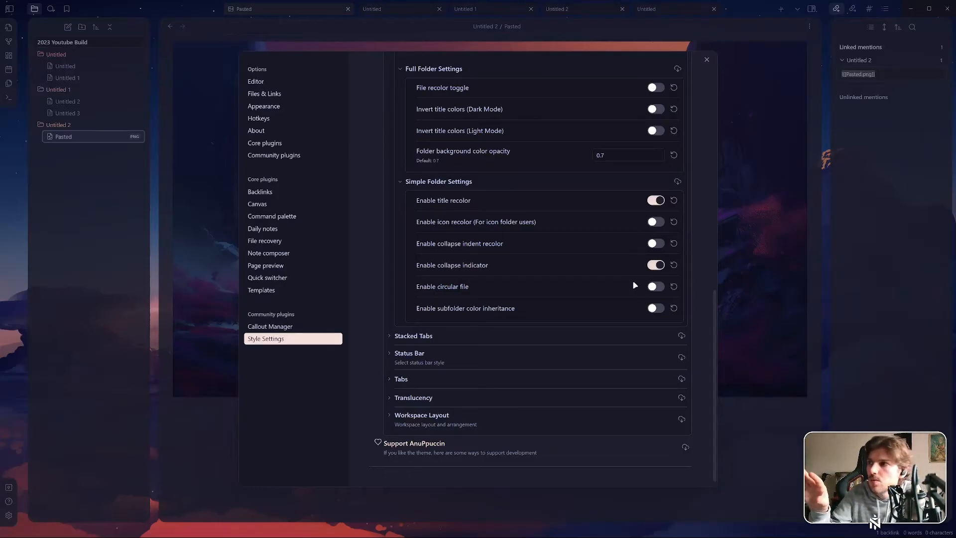
click(661, 204)
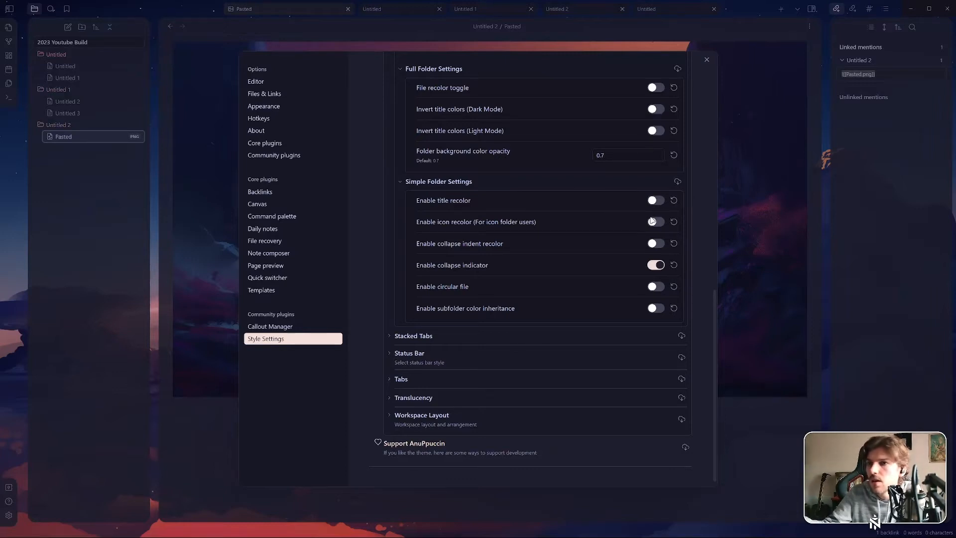
click(654, 247)
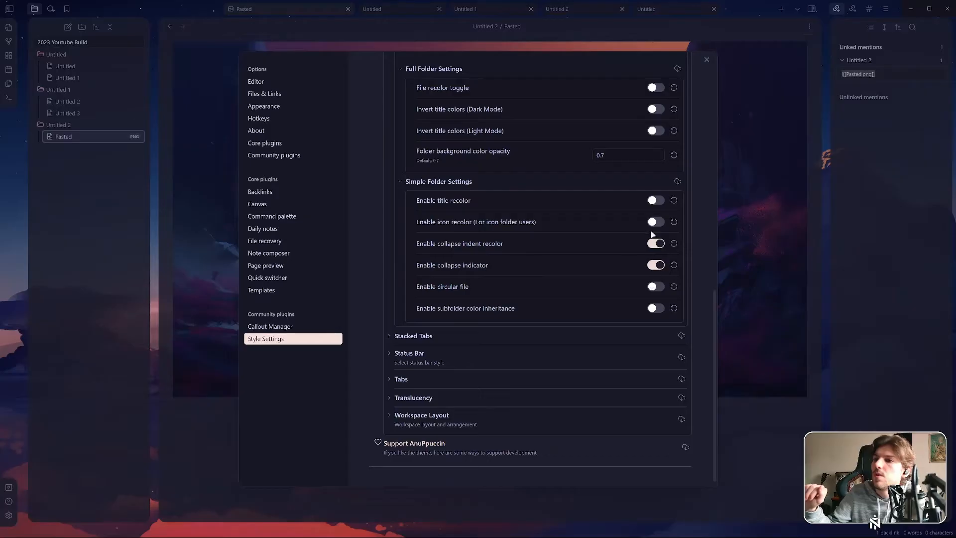
click(656, 200)
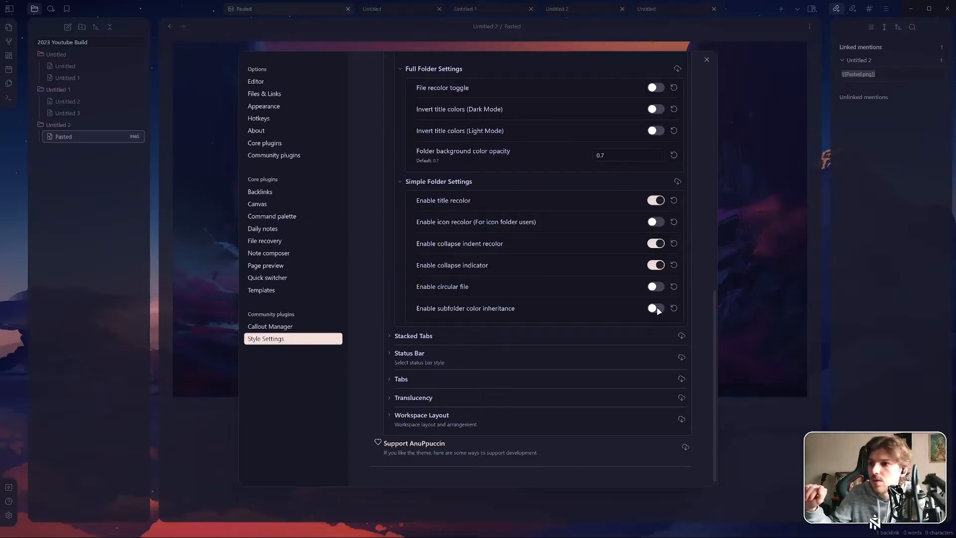
Preview the circular file option, leaving it off, and enable subfolder color inheritance for simple rainbow folders
click(658, 290)
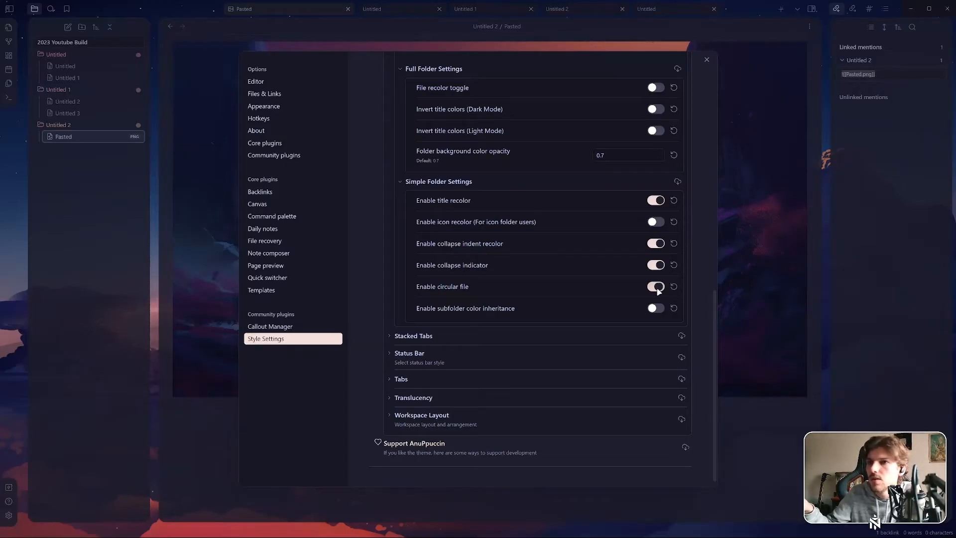
click(657, 288)
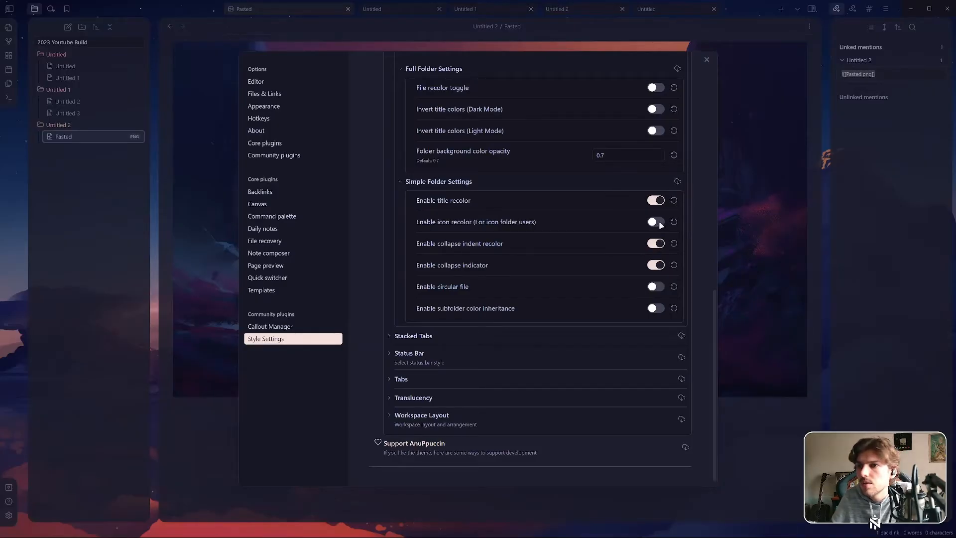
click(656, 306)
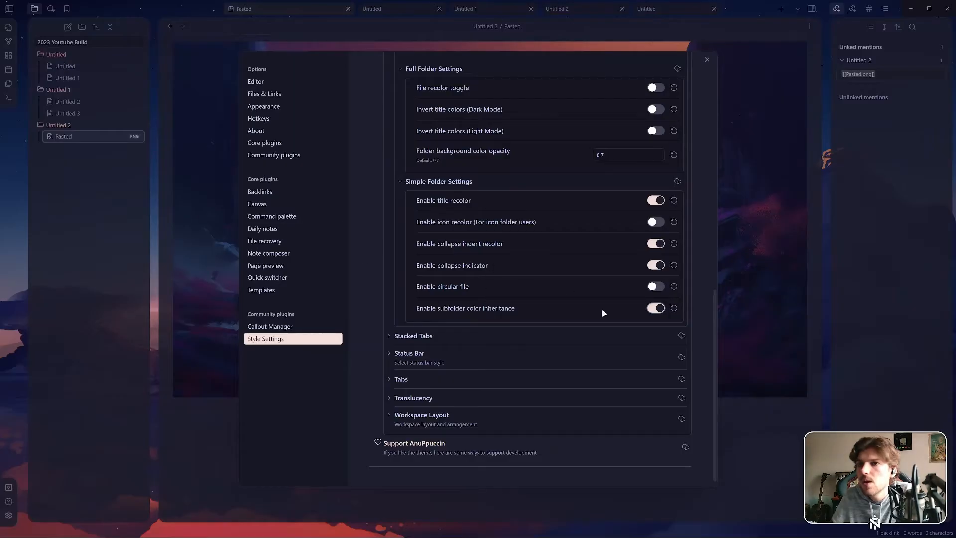
scroll(592, 309, up, 3)
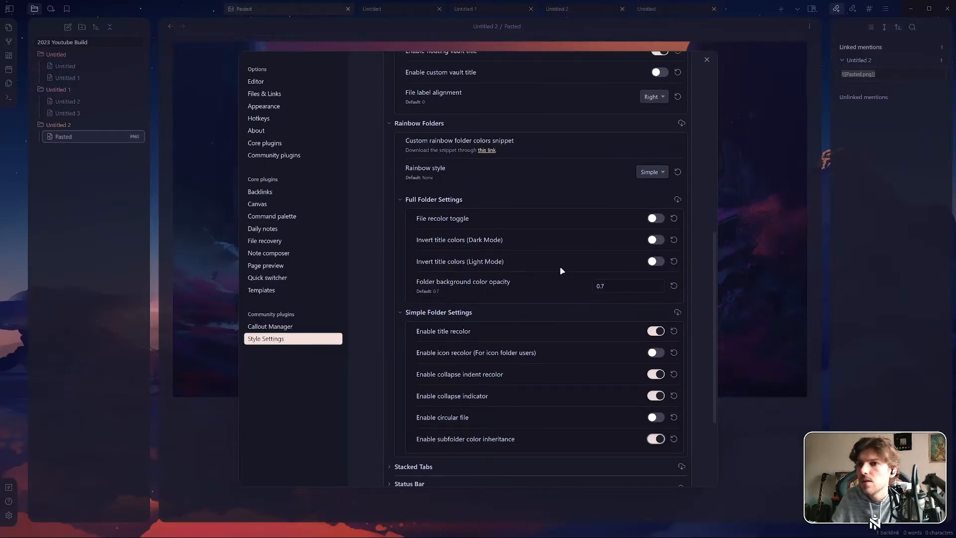
scroll(560, 270, up, 4)
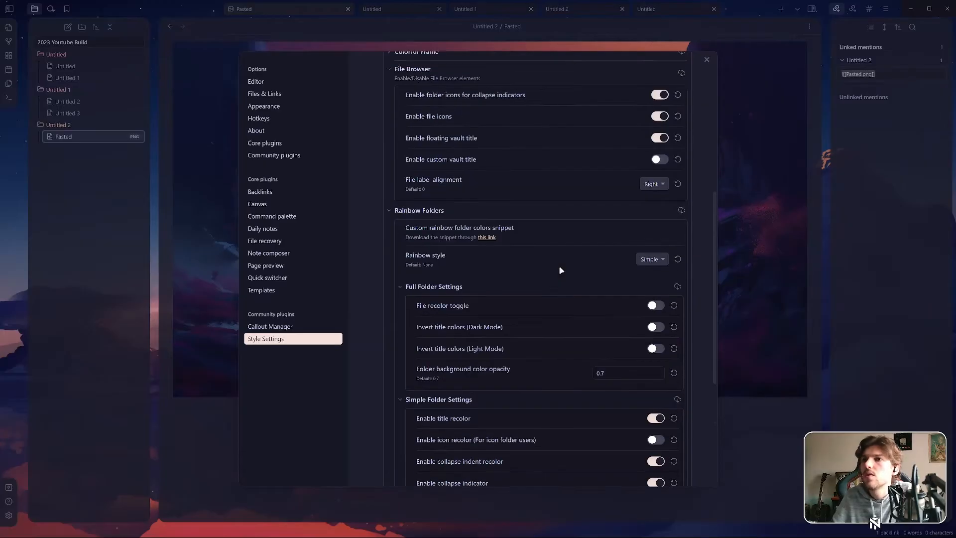
Compare the Full and Simple rainbow folder styles, choose Full, and preview the file recolor toggle, leaving it off
scroll(560, 270, down, 3)
scroll(561, 269, down, 2)
click(651, 129)
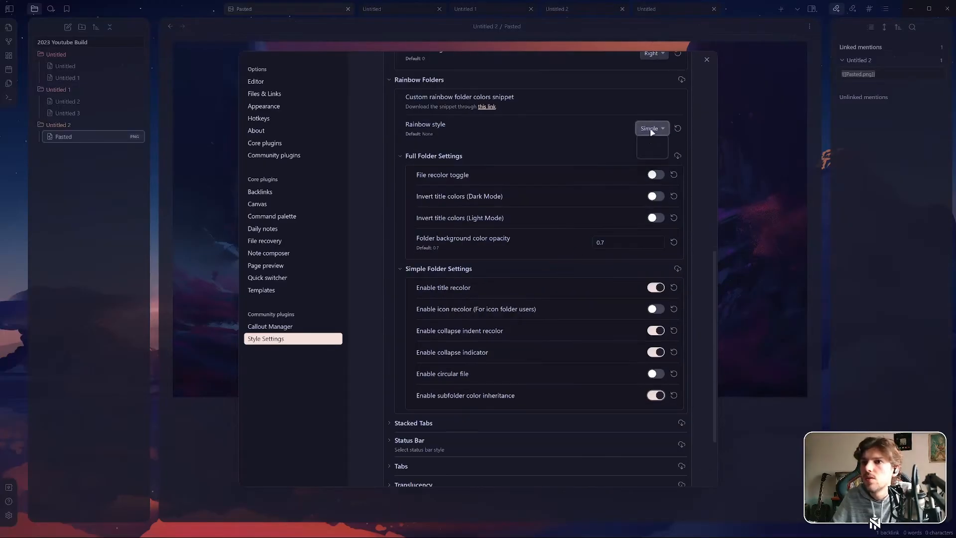
click(651, 148)
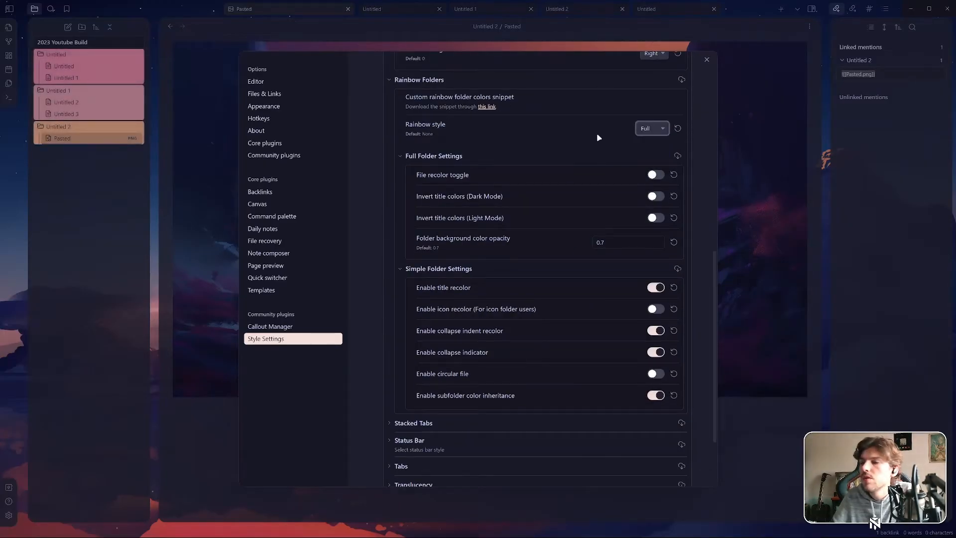
click(650, 128)
click(649, 155)
click(650, 129)
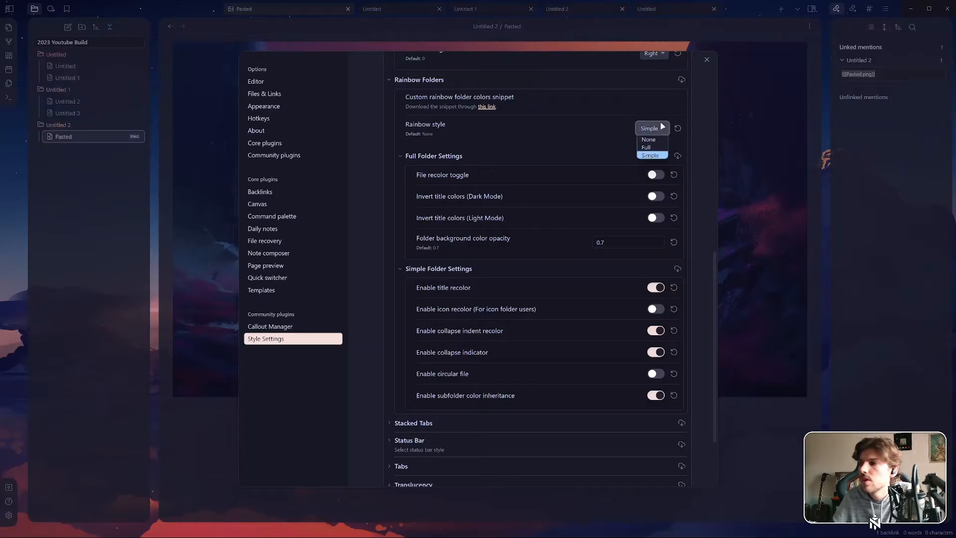
click(645, 147)
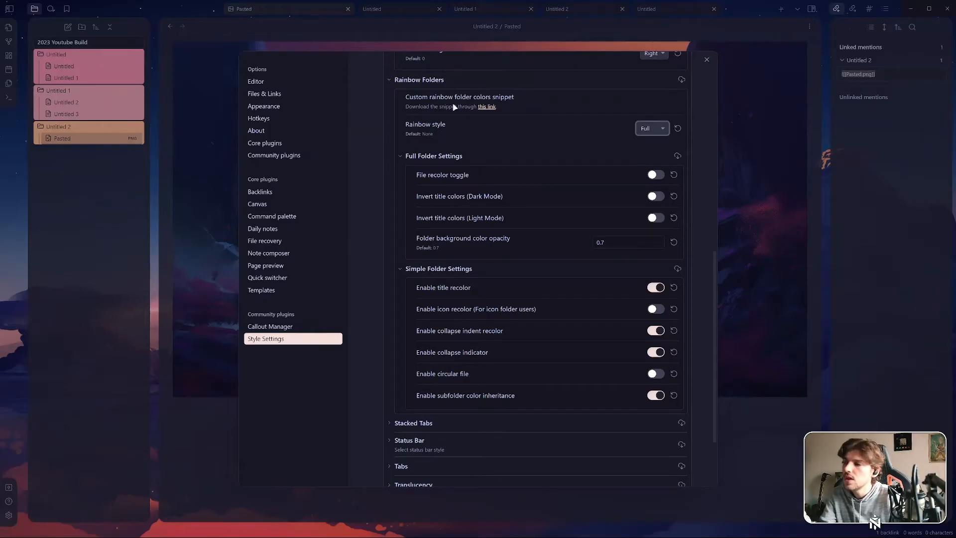
click(656, 178)
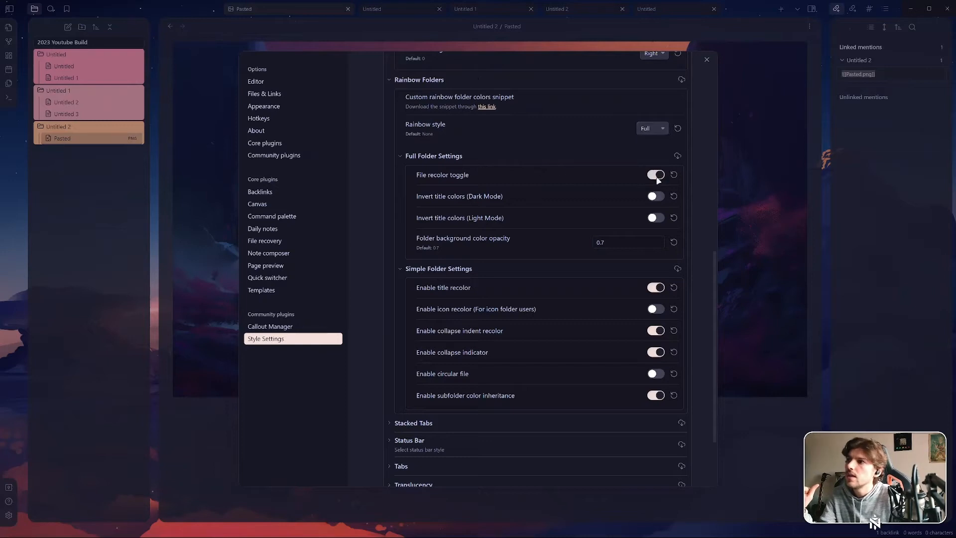
click(656, 178)
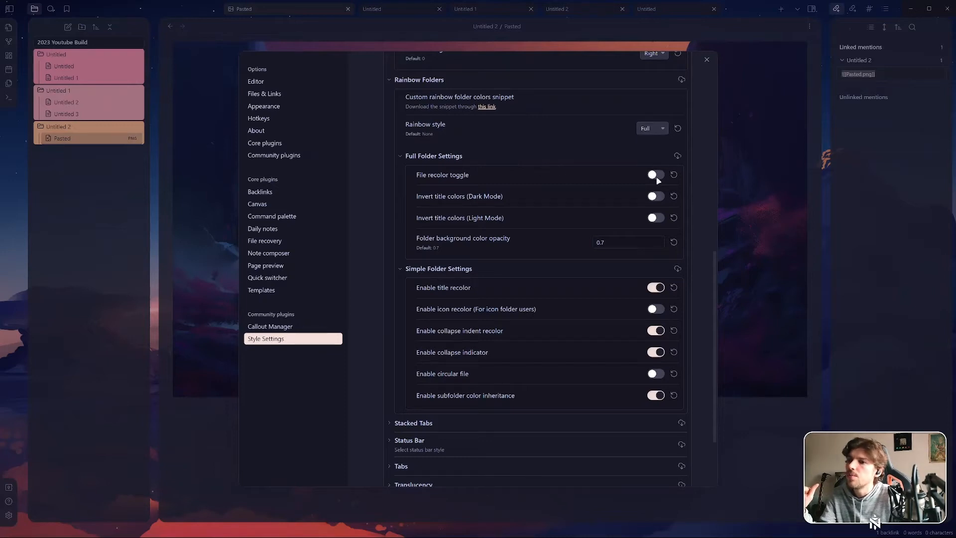
Try a folder background color opacity of 0.56, then settle on 0.6 in the Full Folder Settings
click(612, 240)
key(BackSpace)
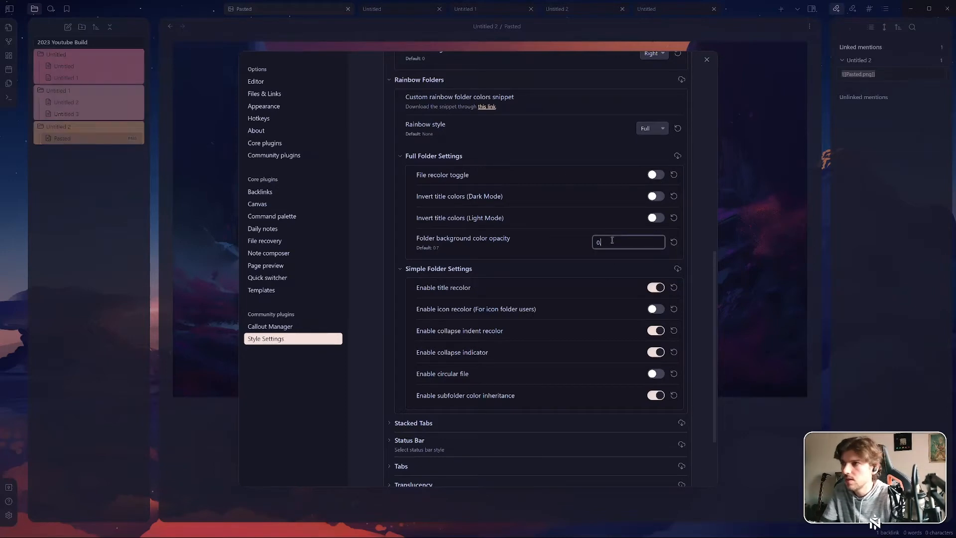
text(1)
key(BackSpace)
text(.)
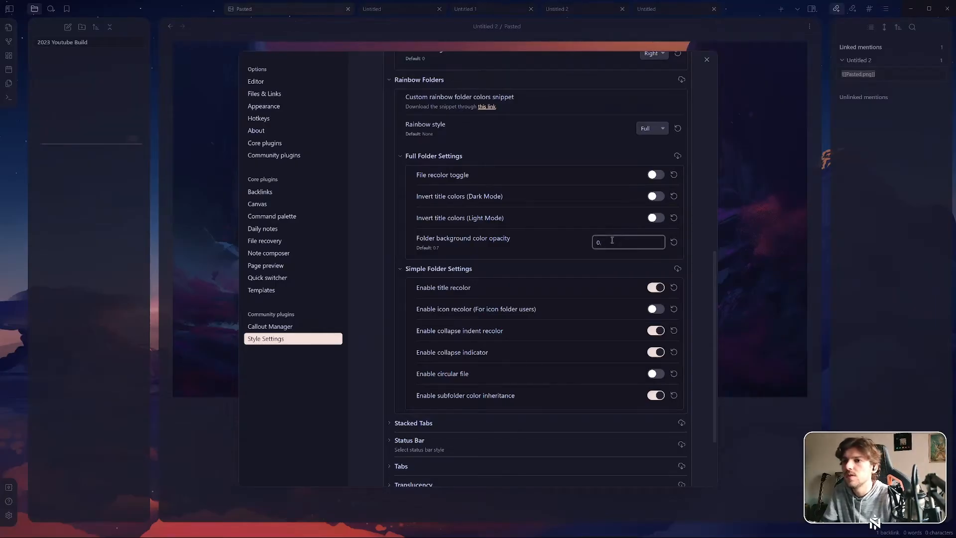
text(56)
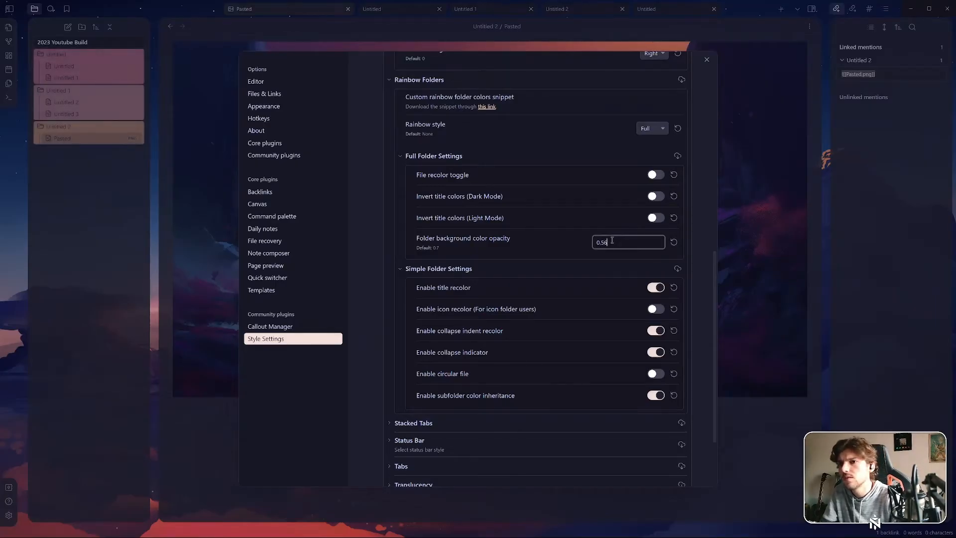
key(BackSpace)
text(6)
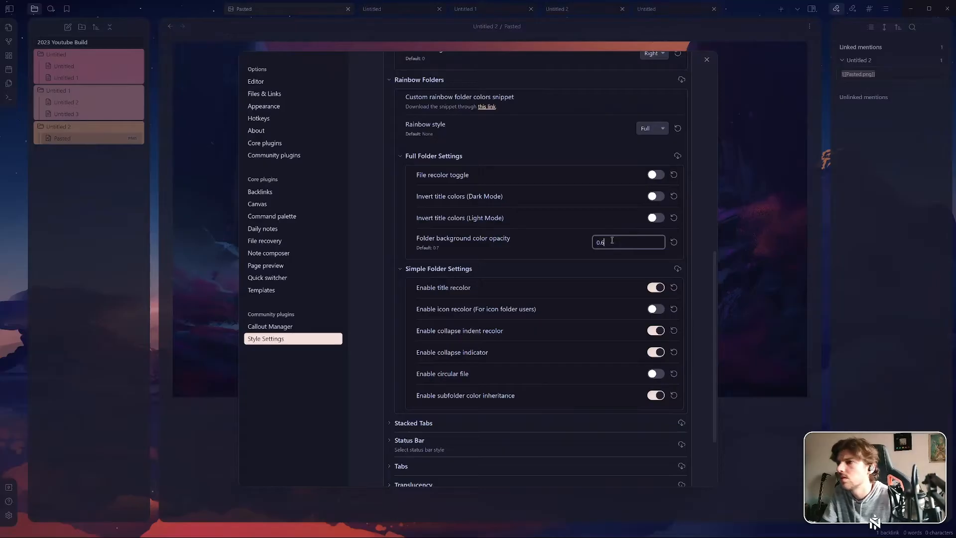
click(613, 229)
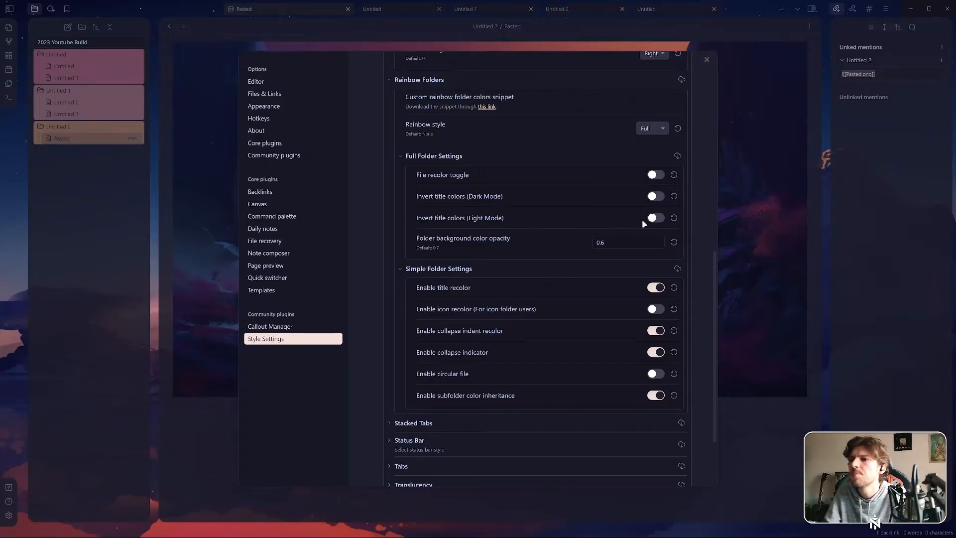
Try a folder background color opacity of 0.2 and preview title color inversion and file recolor, leaving those options off
click(616, 241)
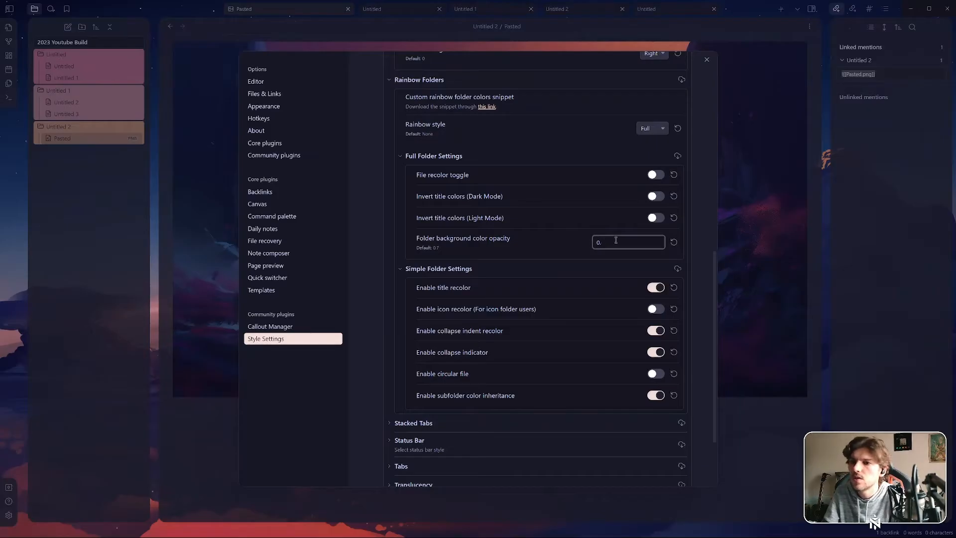
text(2)
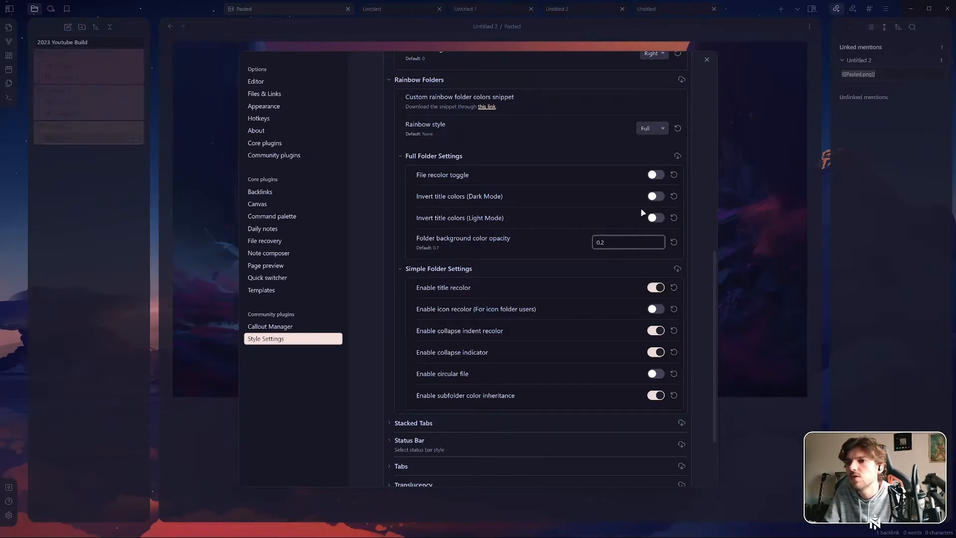
click(654, 197)
click(654, 197)
click(655, 218)
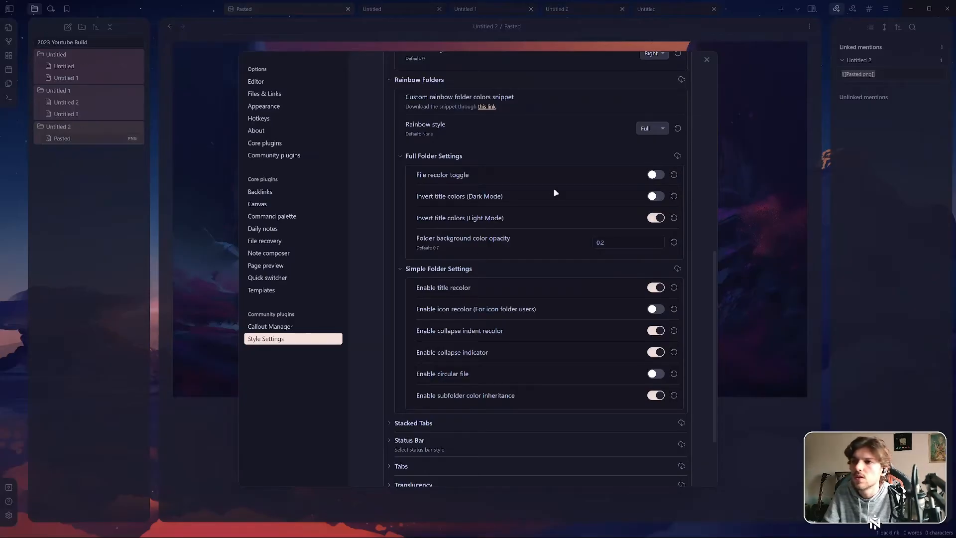
click(655, 175)
click(656, 175)
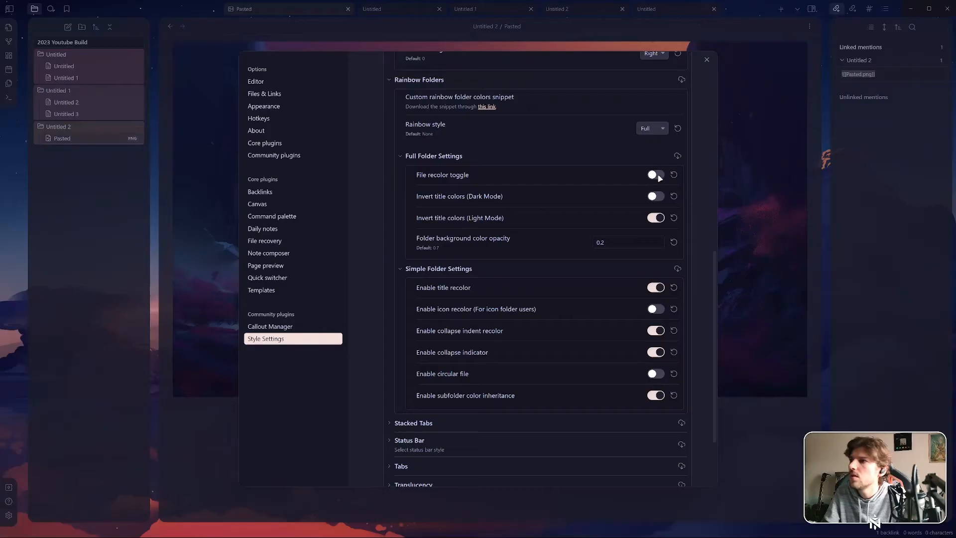
click(656, 220)
Set the folder background color opacity to 0.5 and preview the file recolor toggle, leaving it off
click(617, 243)
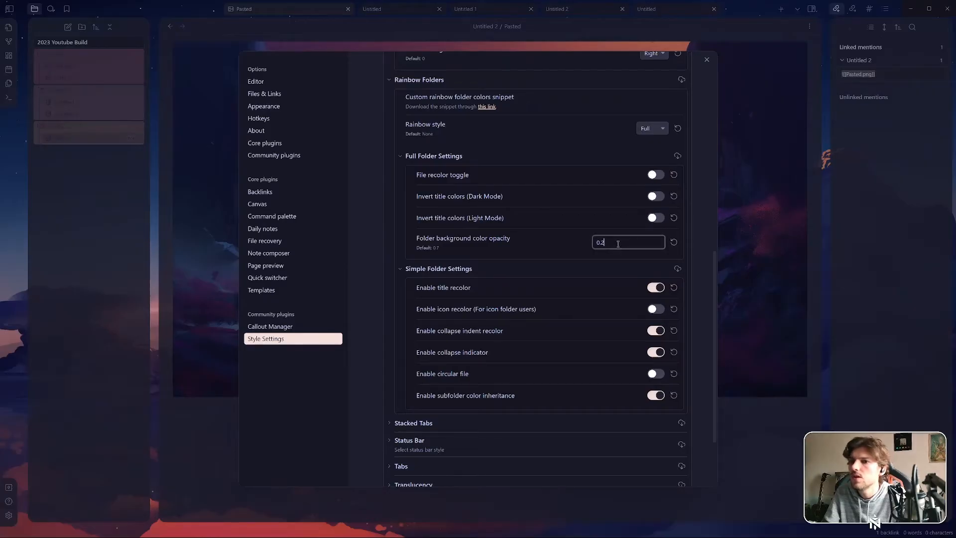
text(5)
click(655, 175)
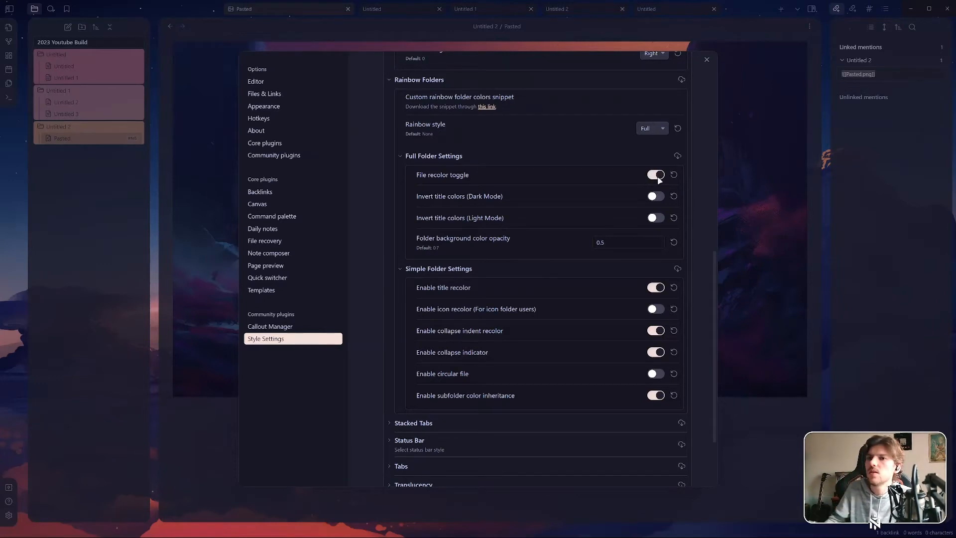
click(656, 175)
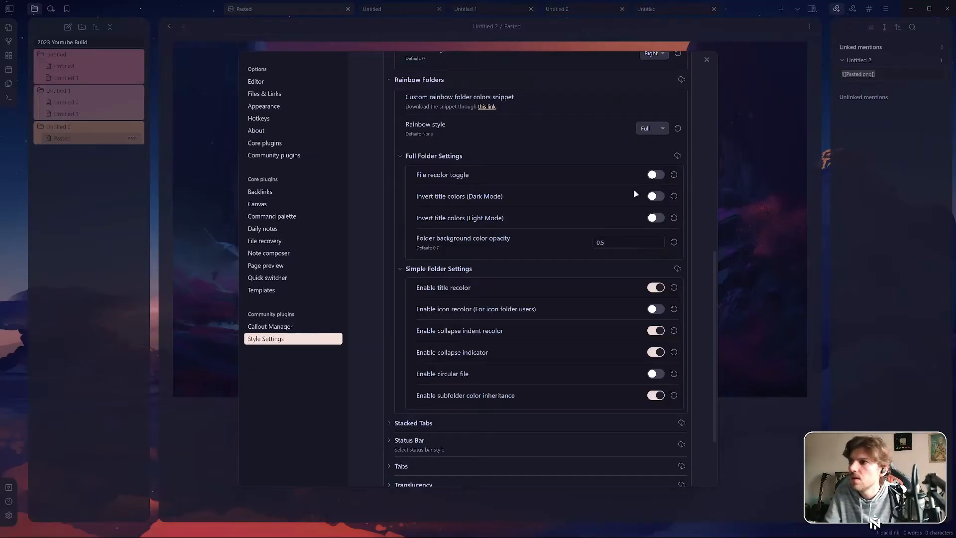
Set the rainbow folder style back to Simple
scroll(599, 280, down, 2)
scroll(599, 181, up, 1)
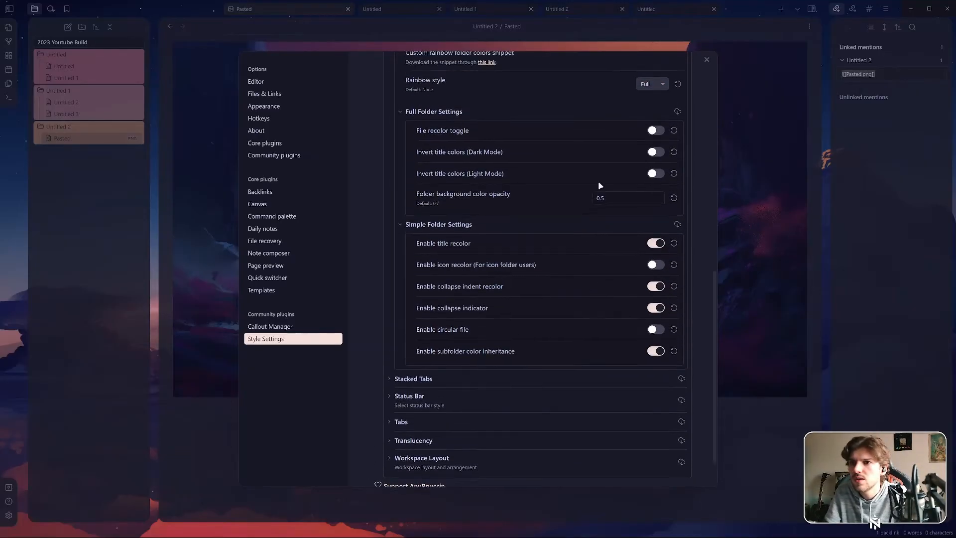
click(649, 84)
click(650, 111)
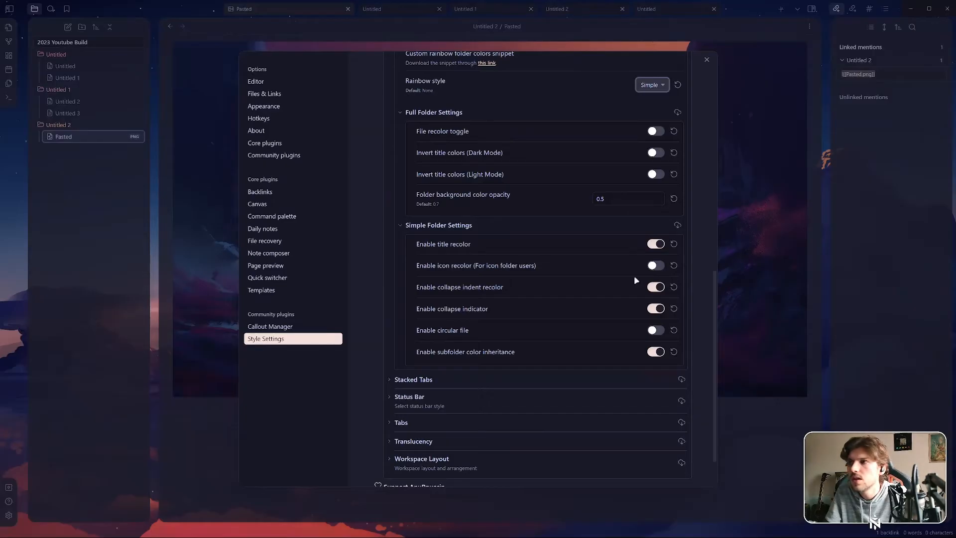
Close the settings and create a folder named "Subfolders" inside the first Untitled folder
click(121, 249)
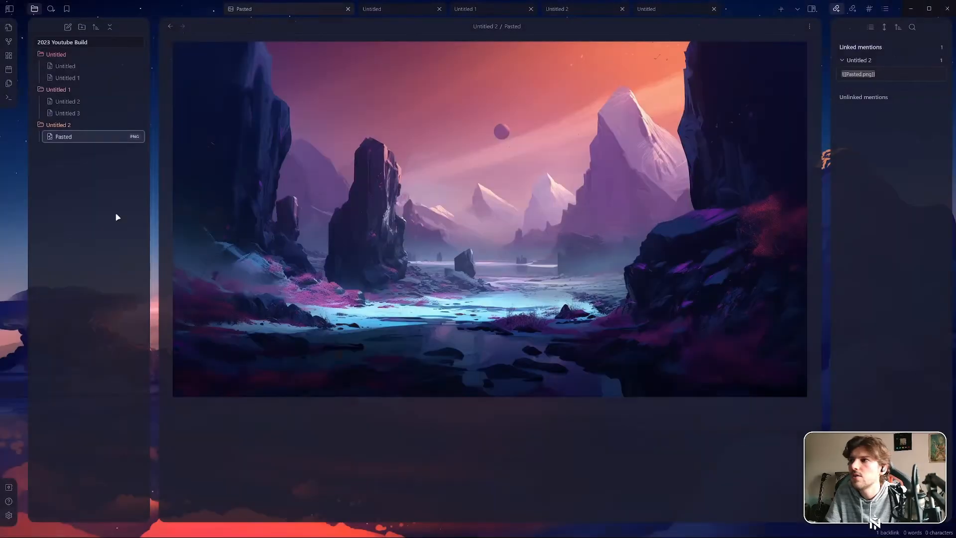
right_click(73, 54)
click(119, 71)
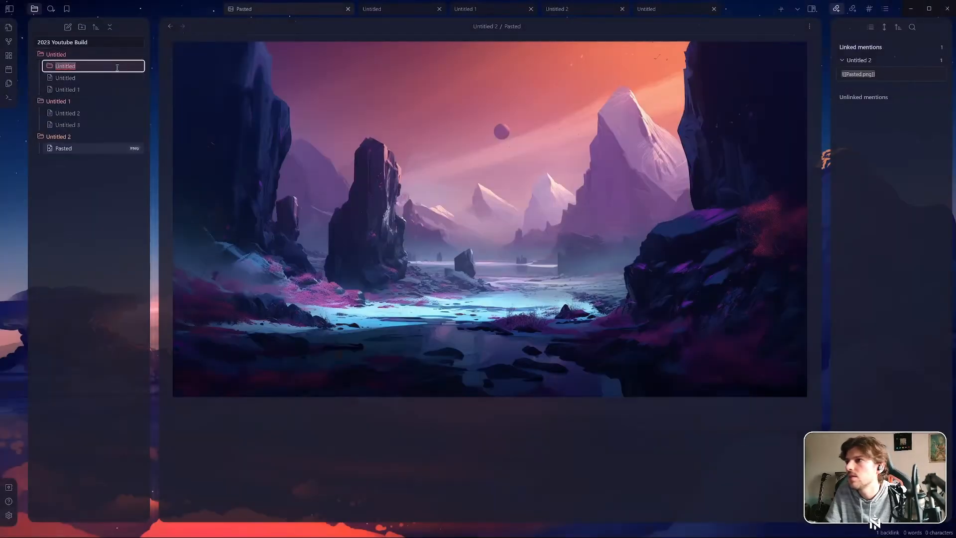
text(Subs)
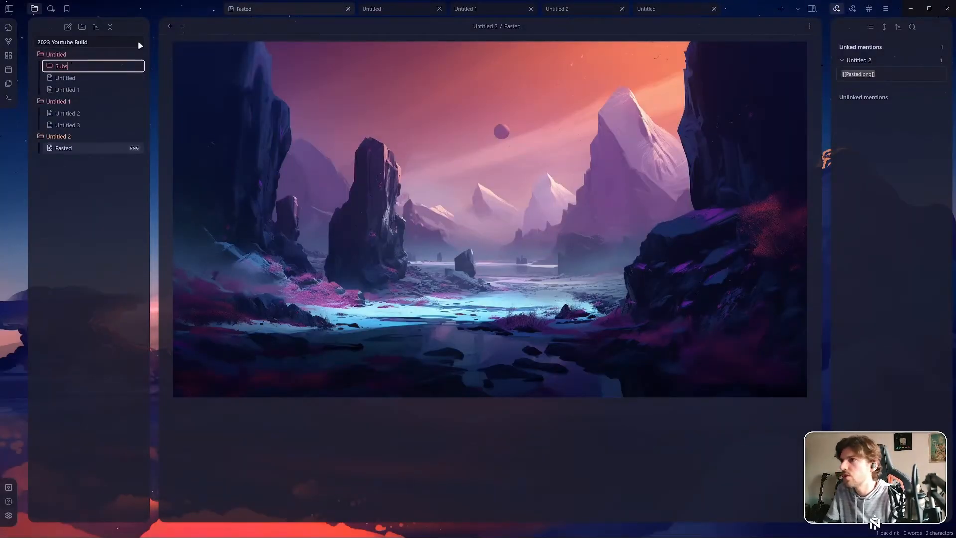
key(BackSpace)
text(folders)
key(Return)
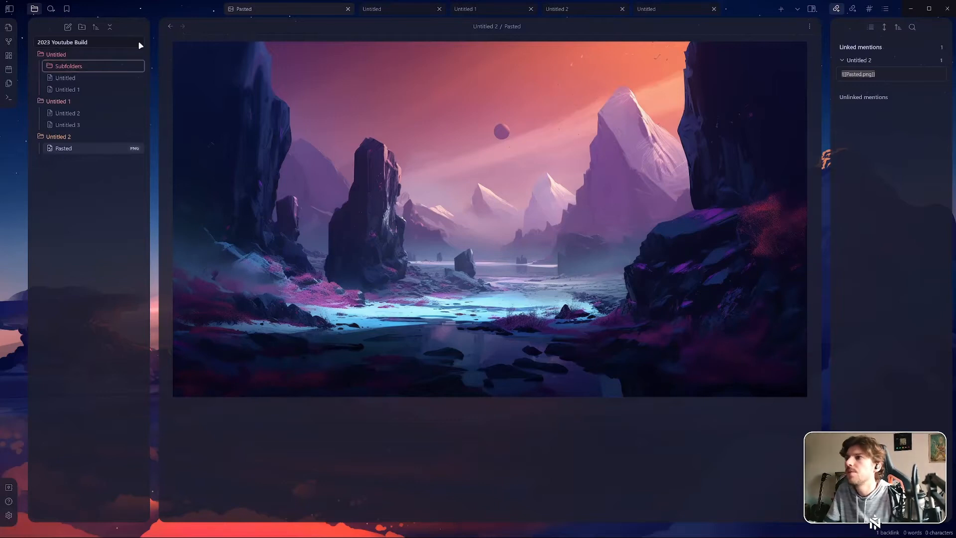
Create a second folder named "Subfolders 2" inside the first Untitled folder
right_click(79, 54)
click(122, 75)
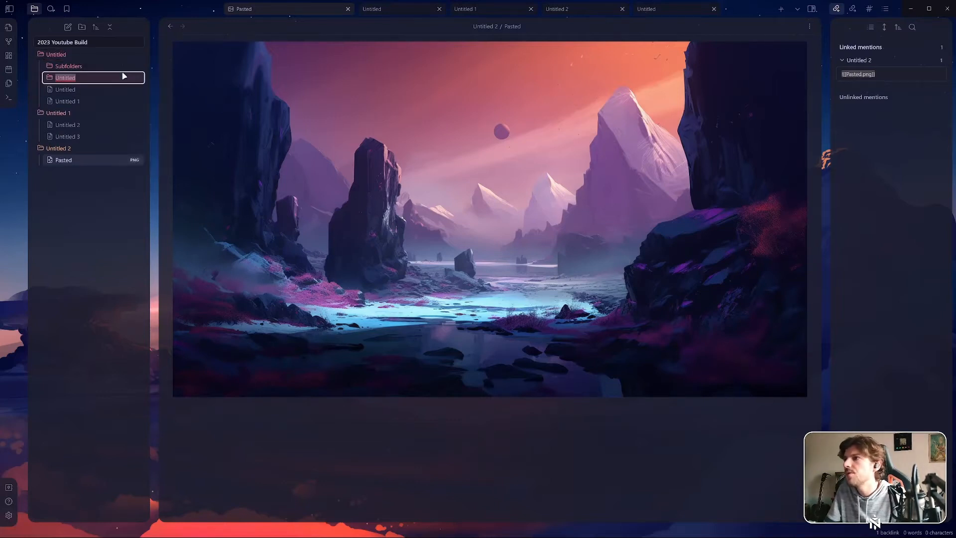
text(Subfolder 2)
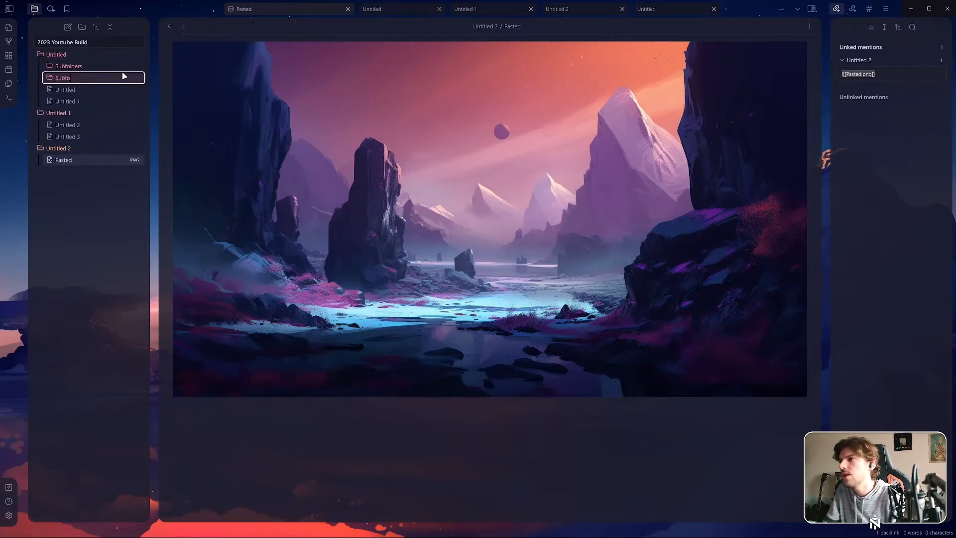
key(Left)
key(Left)
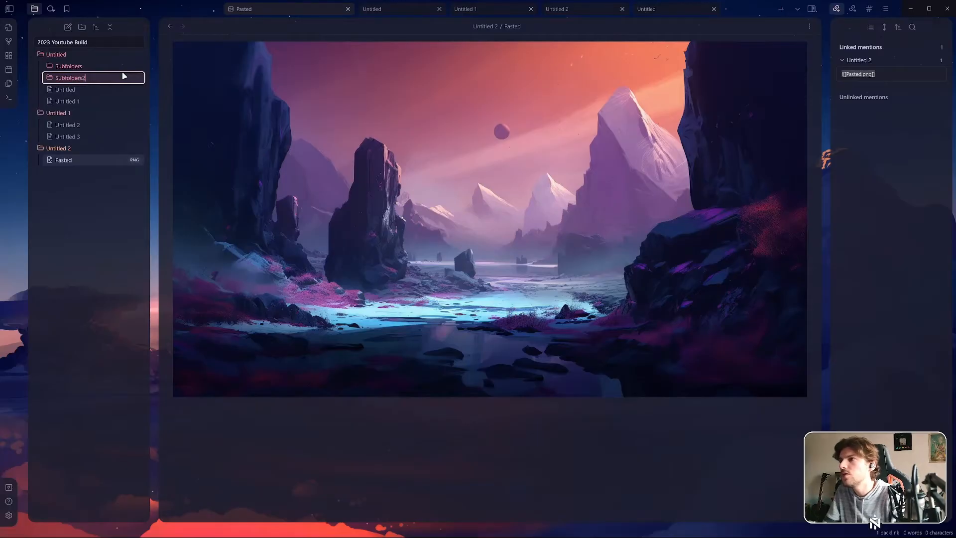
text(s)
key(Return)
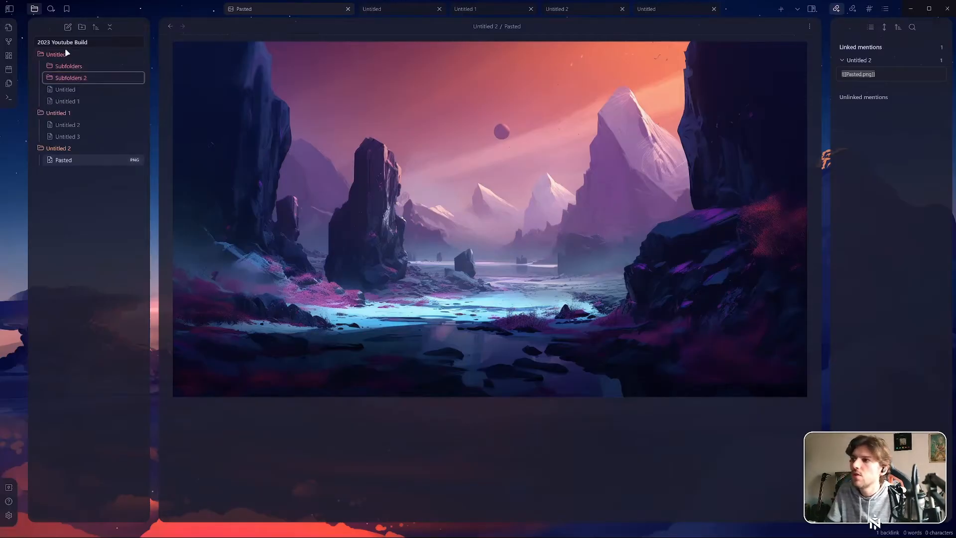
Move the notes Untitled and Untitled 1 from the first Untitled folder into Subfolders and expand that folder
shift+click(66, 91)
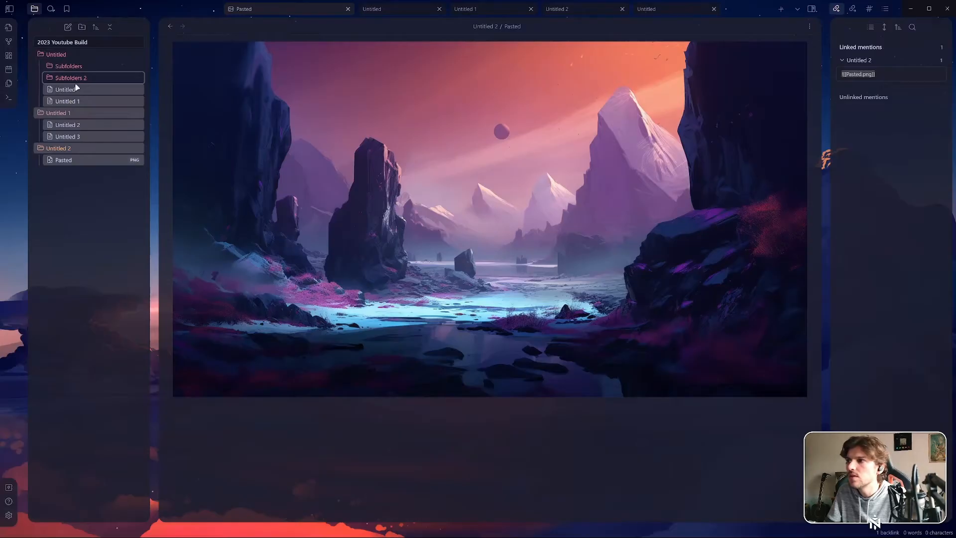
click(75, 88)
ctrl+click(74, 99)
drag(74, 91, 85, 65)
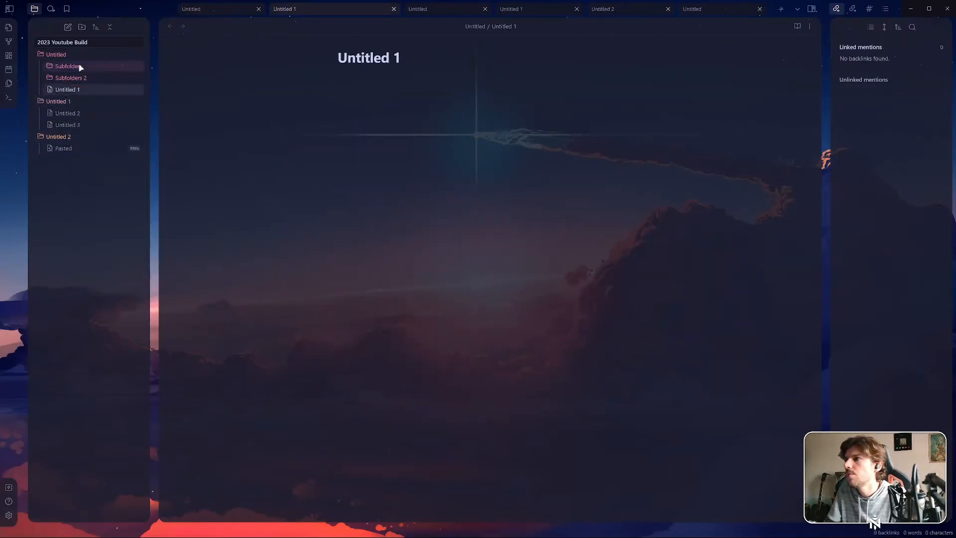
click(9, 516)
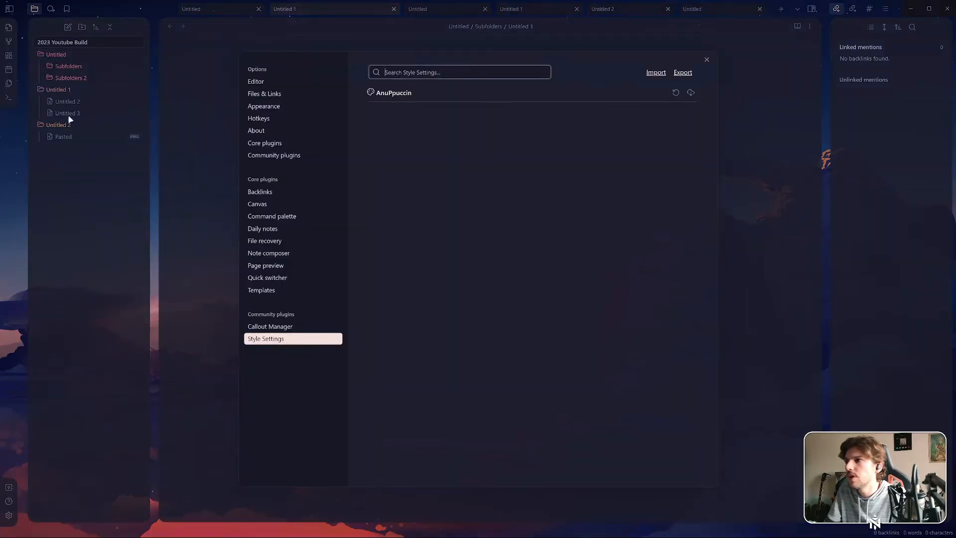
click(68, 115)
click(86, 72)
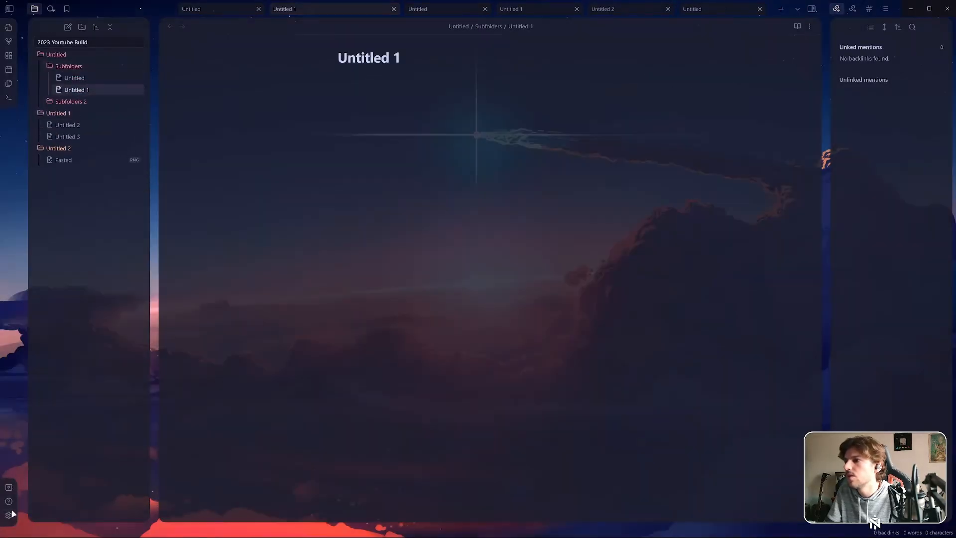
Reopen the Style Settings and expand AnuPpuccin to reach the Rainbow Folders options
click(8, 515)
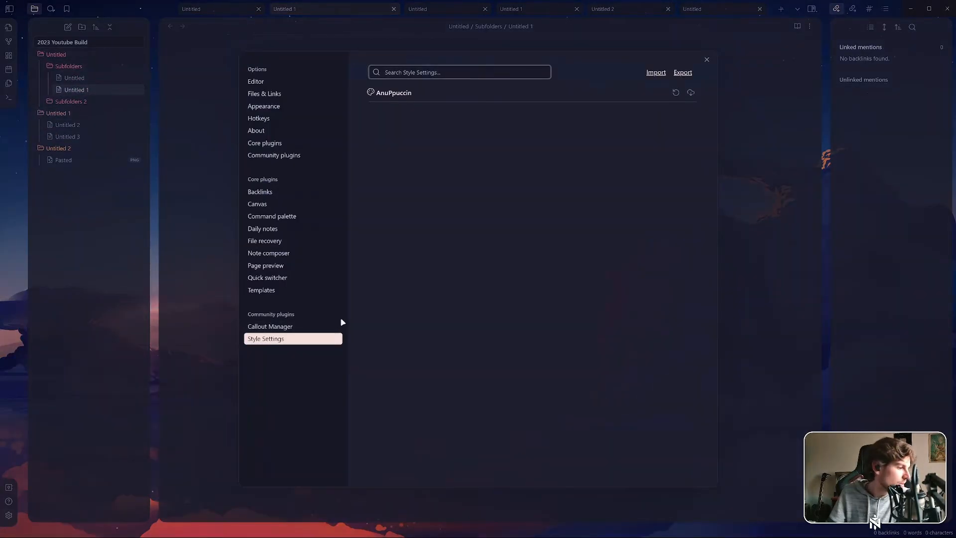
click(492, 94)
scroll(505, 191, down, 10)
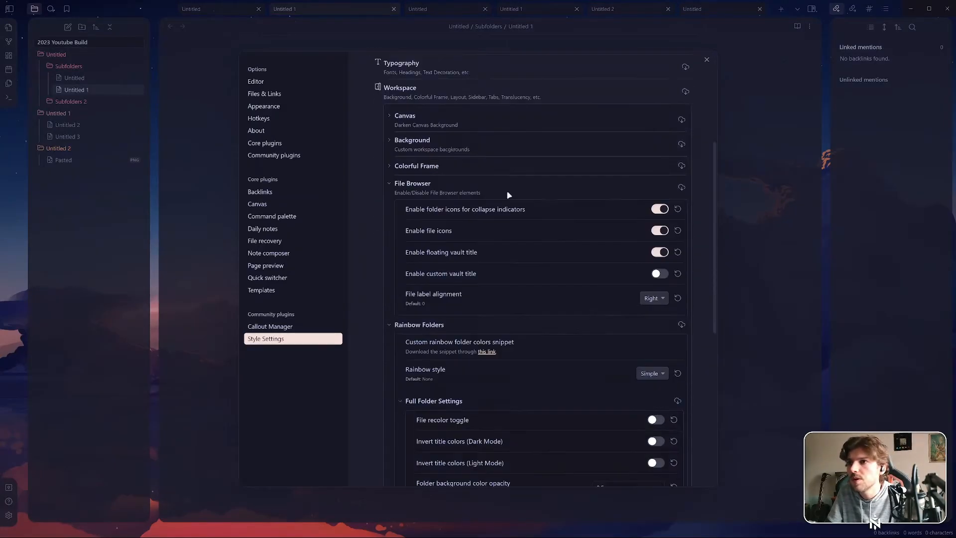
scroll(503, 191, up, 5)
scroll(488, 181, down, 4)
scroll(574, 196, up, 1)
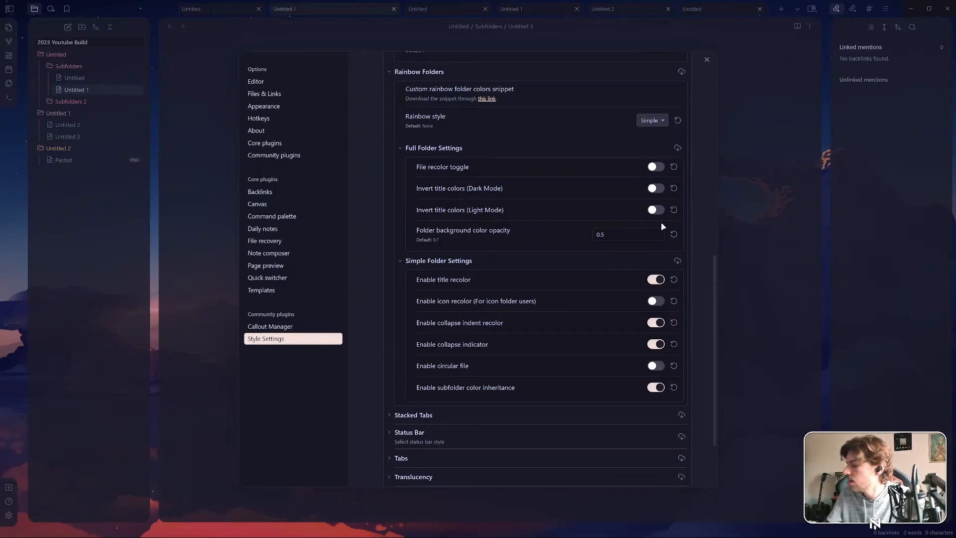
Switch subfolder color inheritance off and back on, and enable the circular file option in the Simple Folder Settings
scroll(548, 214, down, 3)
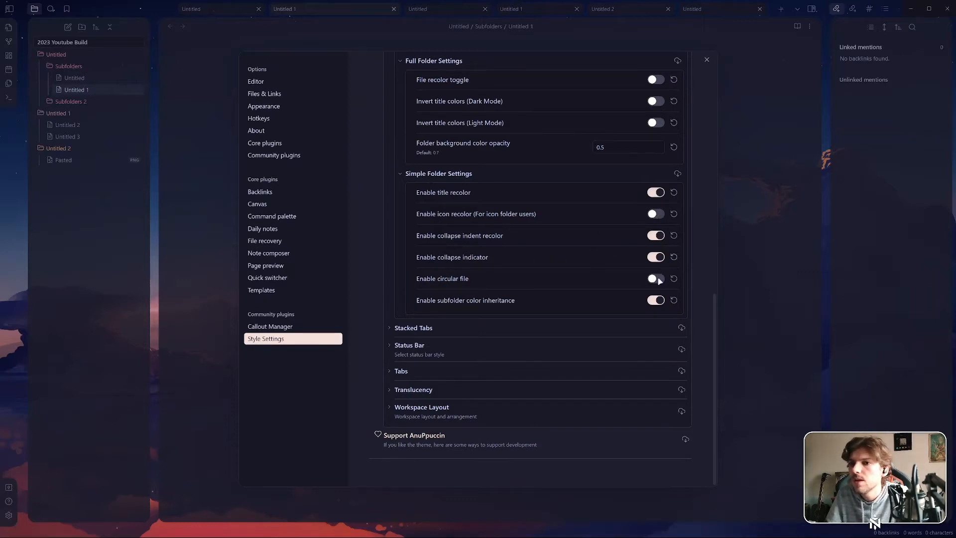
click(656, 300)
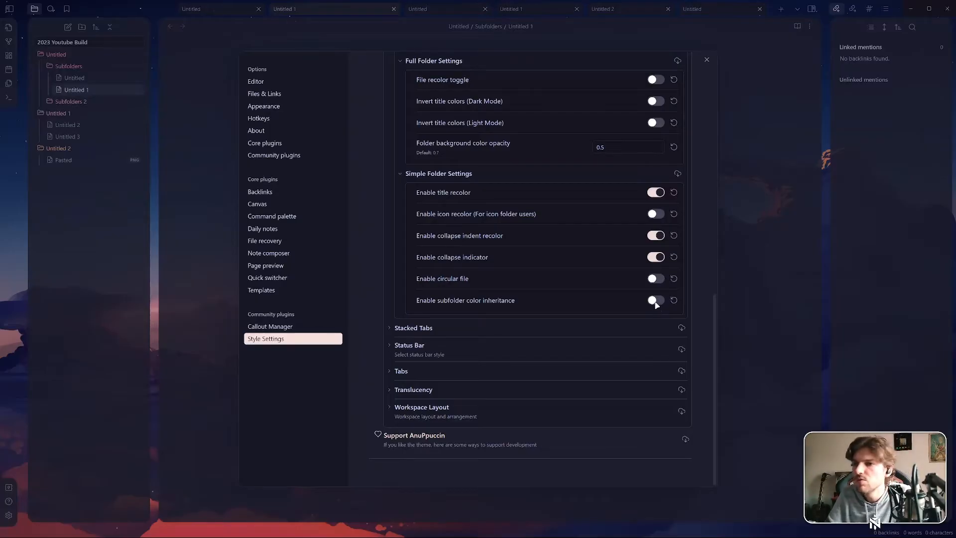
click(655, 301)
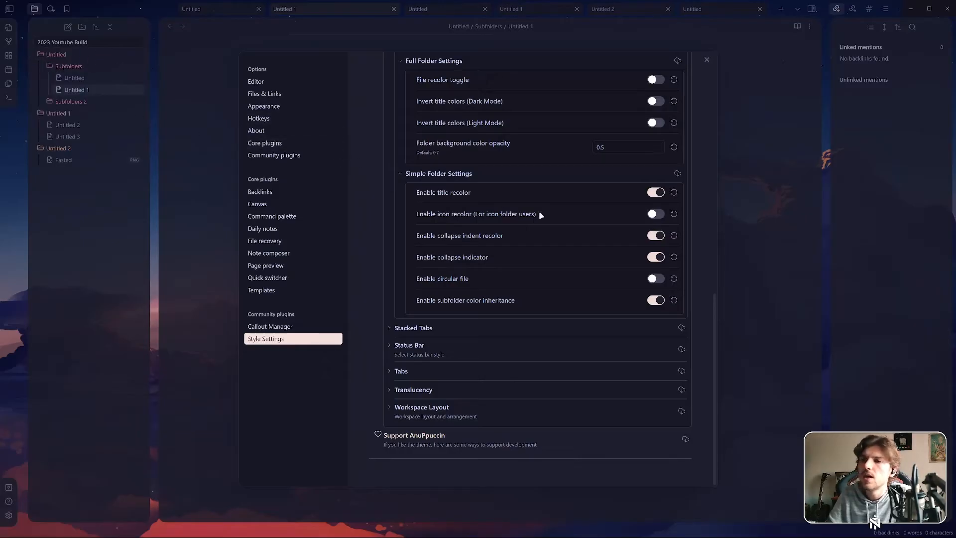
click(654, 279)
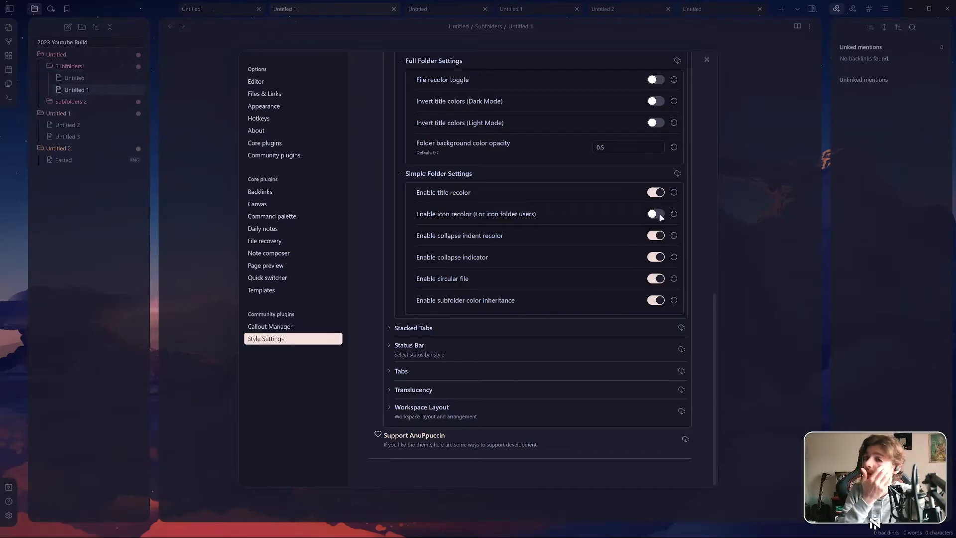
Switch the collapse indent recolor and the title recolor off and back on to compare the folder list
click(657, 235)
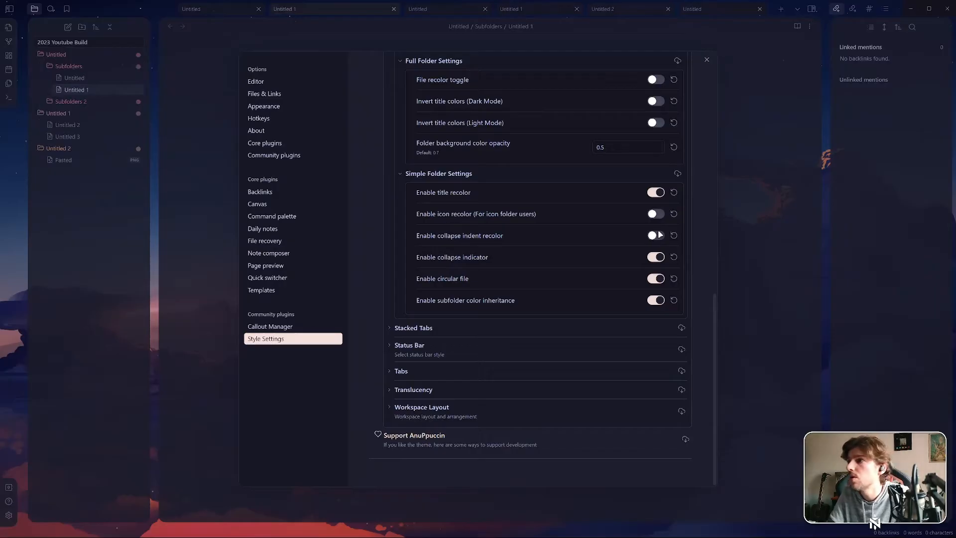
click(657, 235)
click(655, 194)
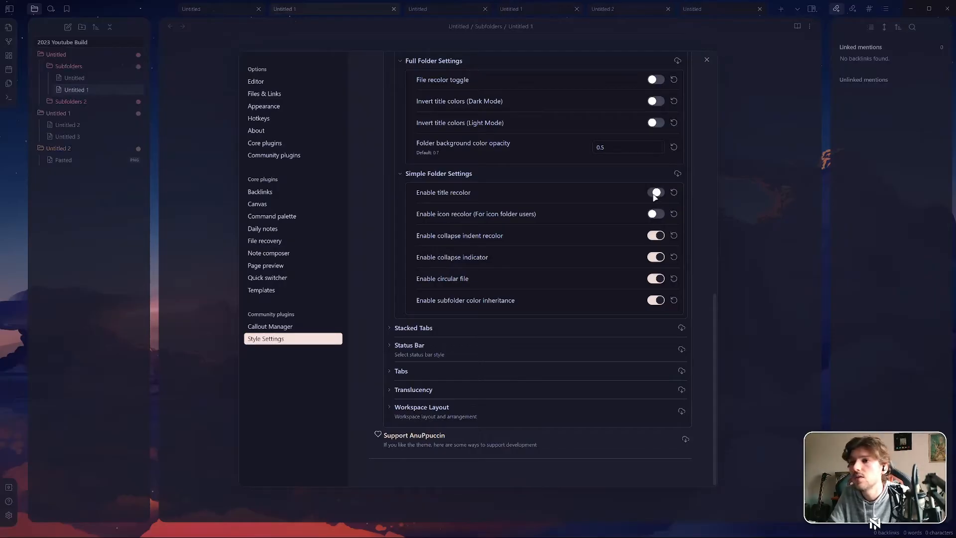
click(655, 194)
scroll(607, 215, up, 3)
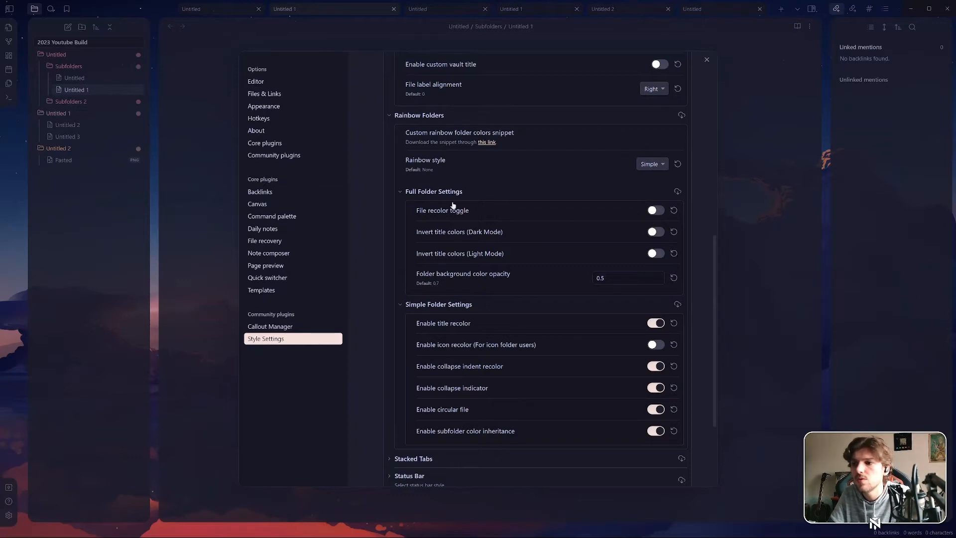
click(759, 315)
key(alt+Tab)
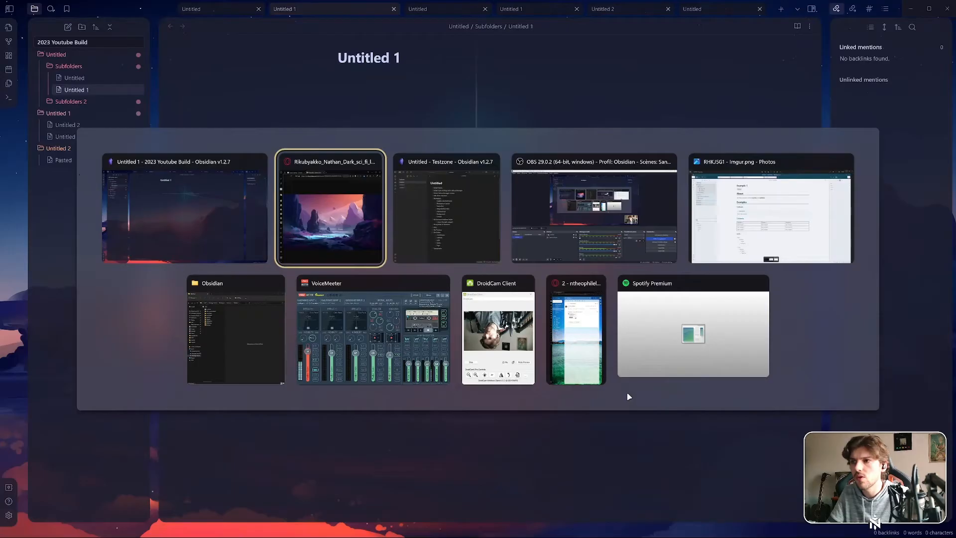
key(Tab)
key(Tab)
key(Tab)
key(Tab)
key(Tab)
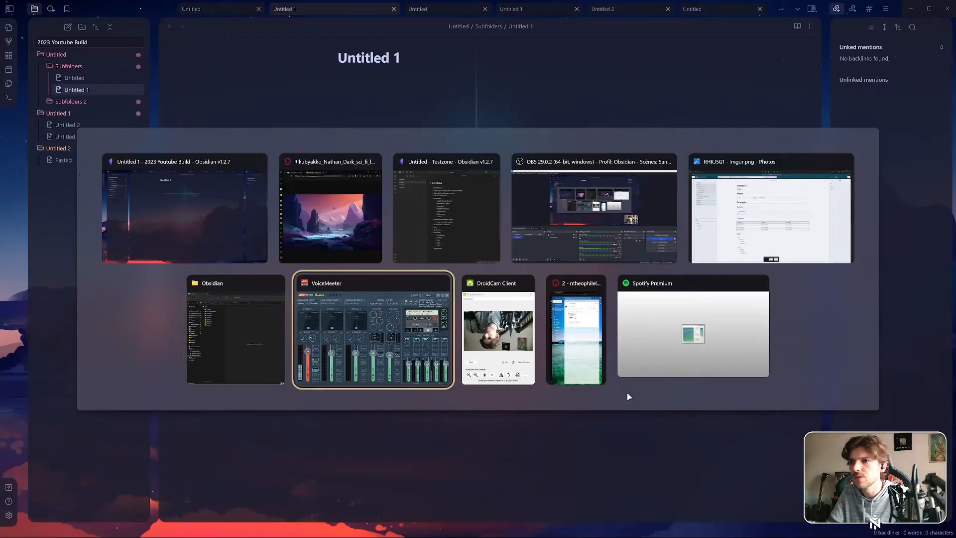
key(Tab)
key(Tab)
key(Tab)
key(Tab)
key(Tab)
key(Tab)
key(Tab)
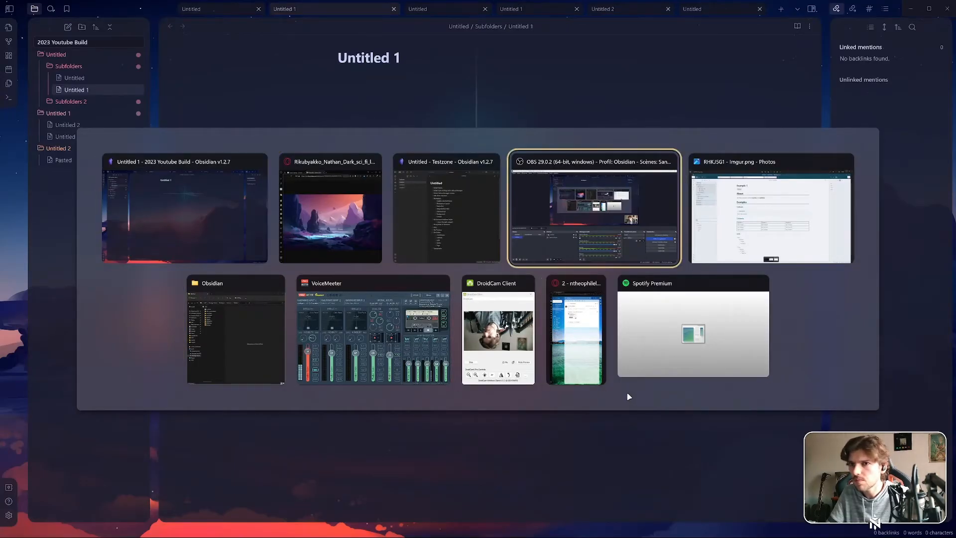
key(Tab)
key(Tab)
key(Escape)
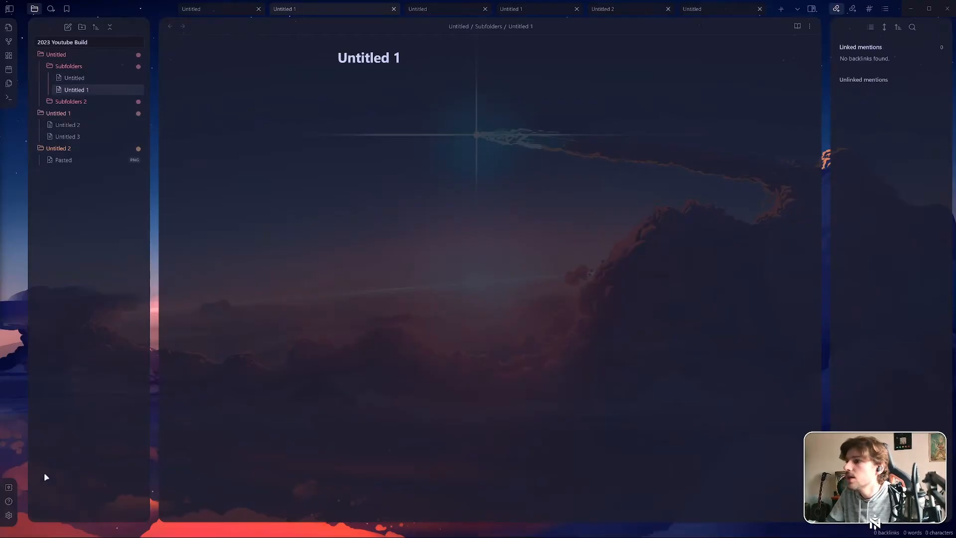
Reload the CSS snippets in the Appearance settings and enable the custom-rainbow-colors snippet
click(8, 515)
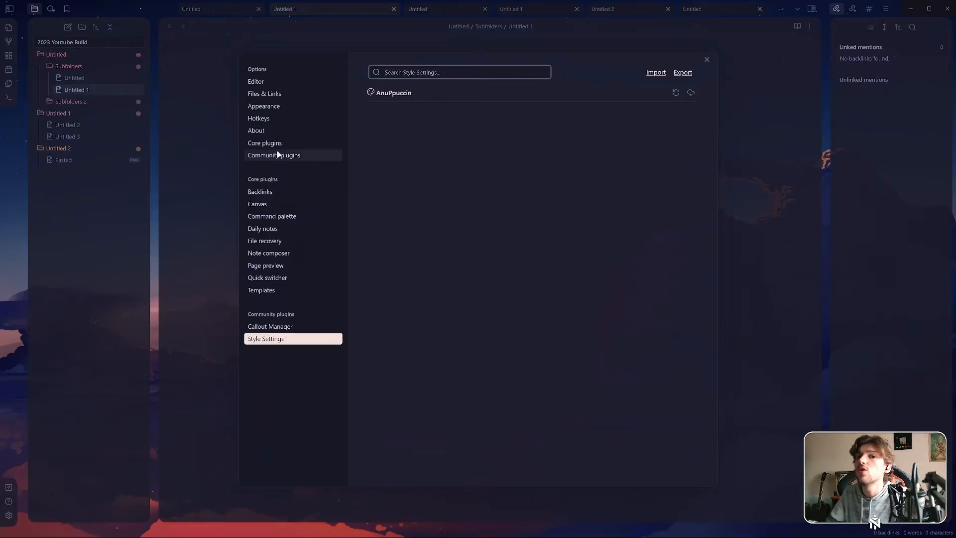
click(269, 106)
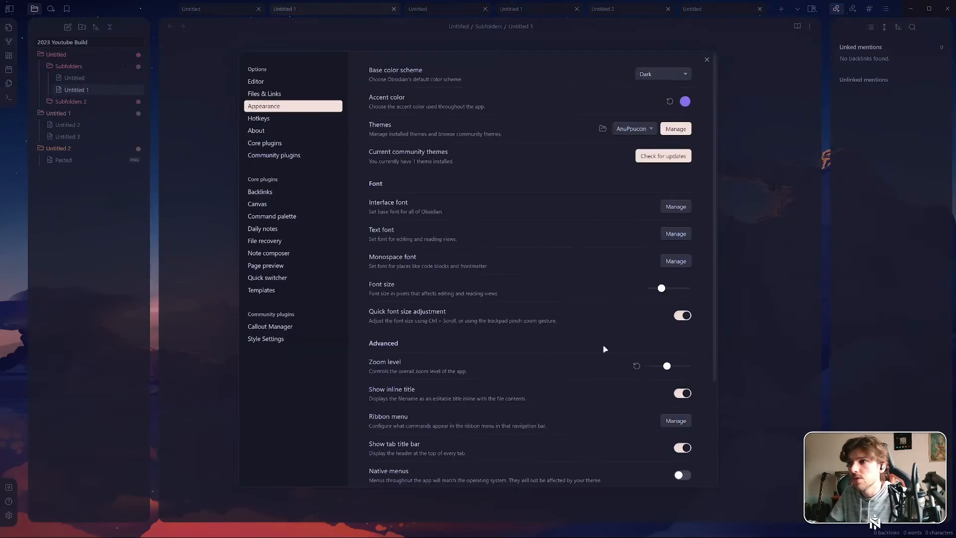
scroll(566, 420, down, 5)
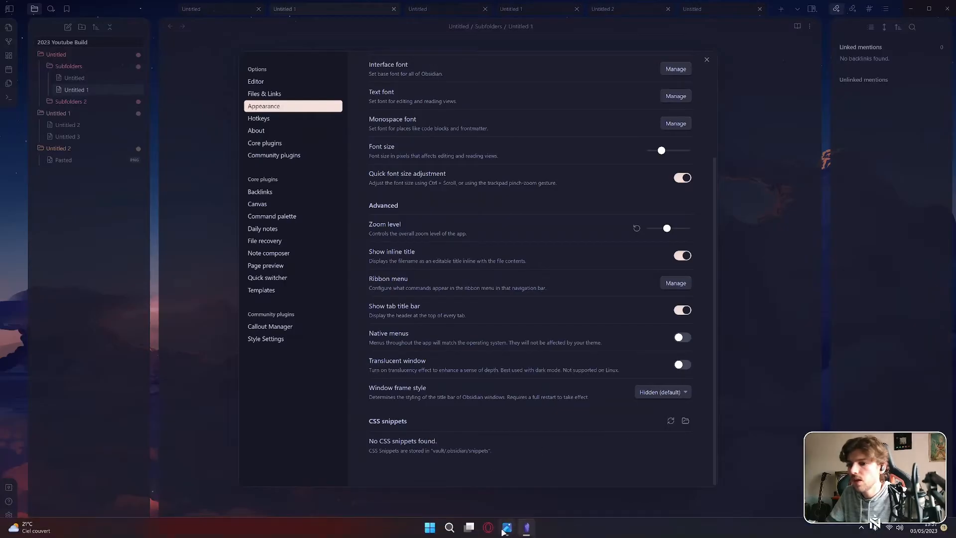
mouse_move(505, 526)
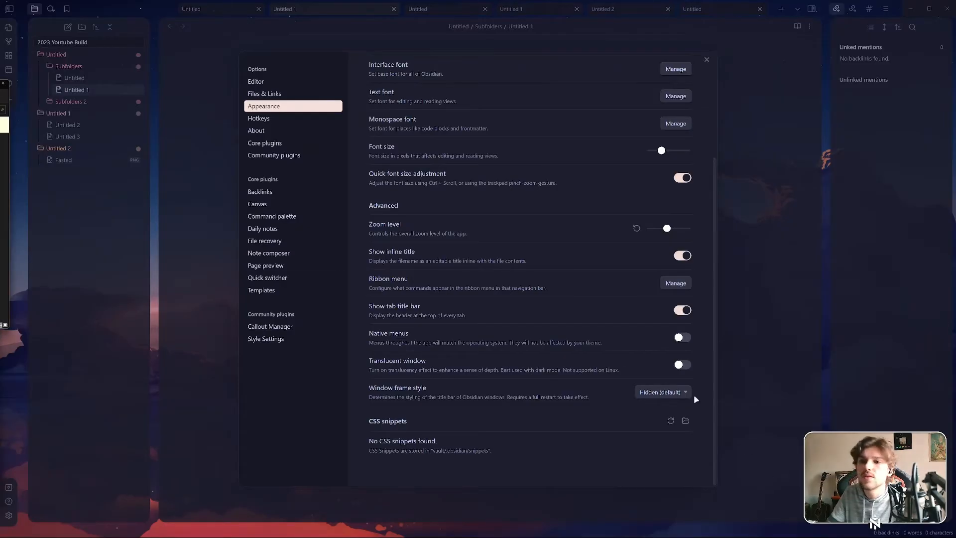
click(670, 421)
click(680, 446)
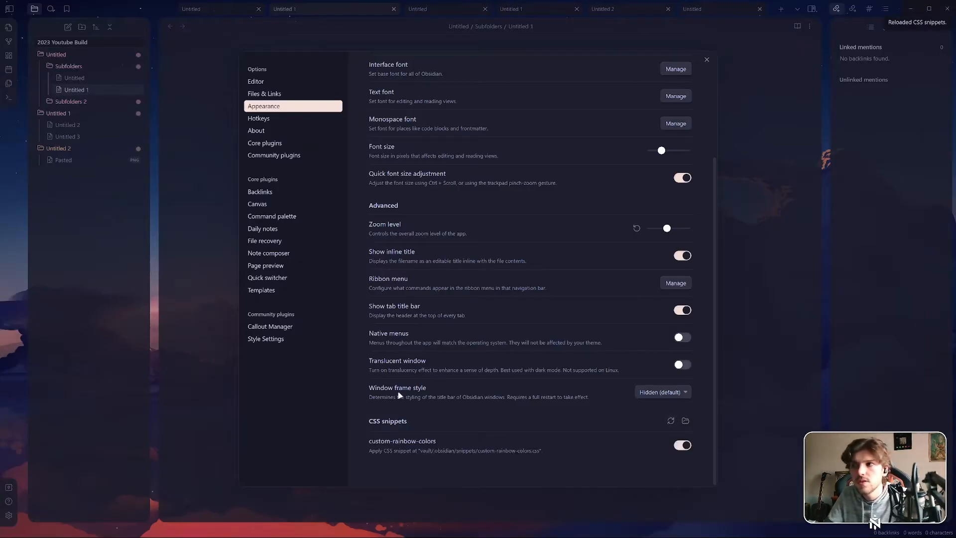
Expand AnuPpuccin Custom Rainbow Folder Colors in the Style Settings and view the choices for the repeating color count
click(276, 341)
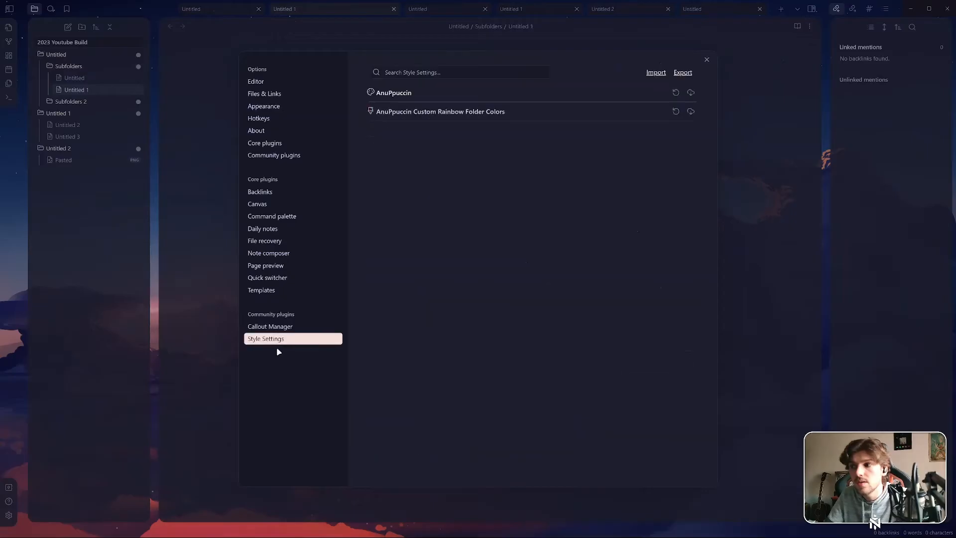
click(430, 115)
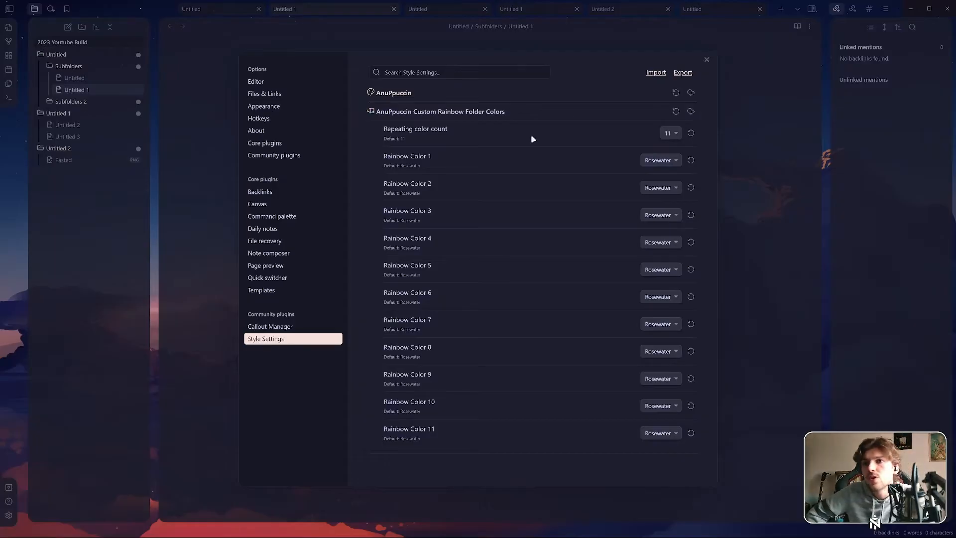
click(668, 133)
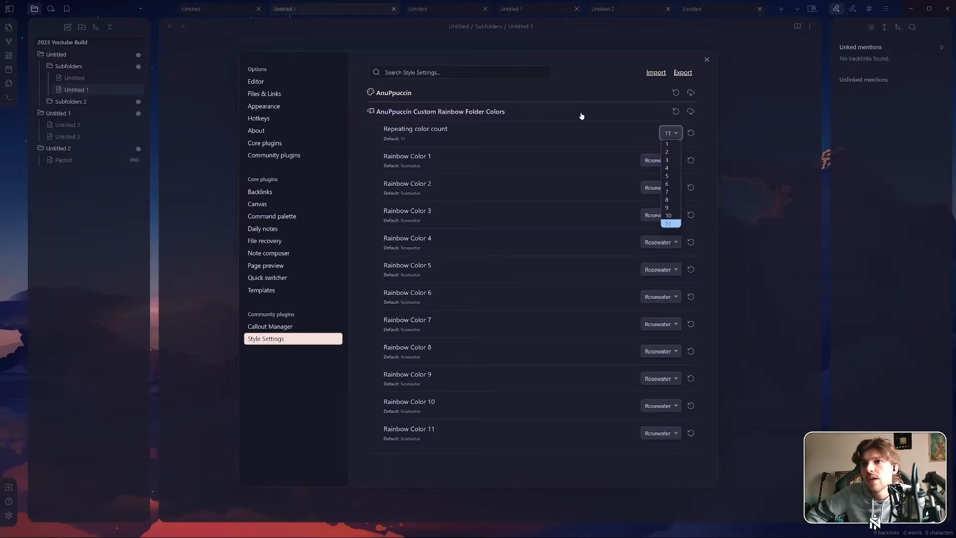
click(556, 129)
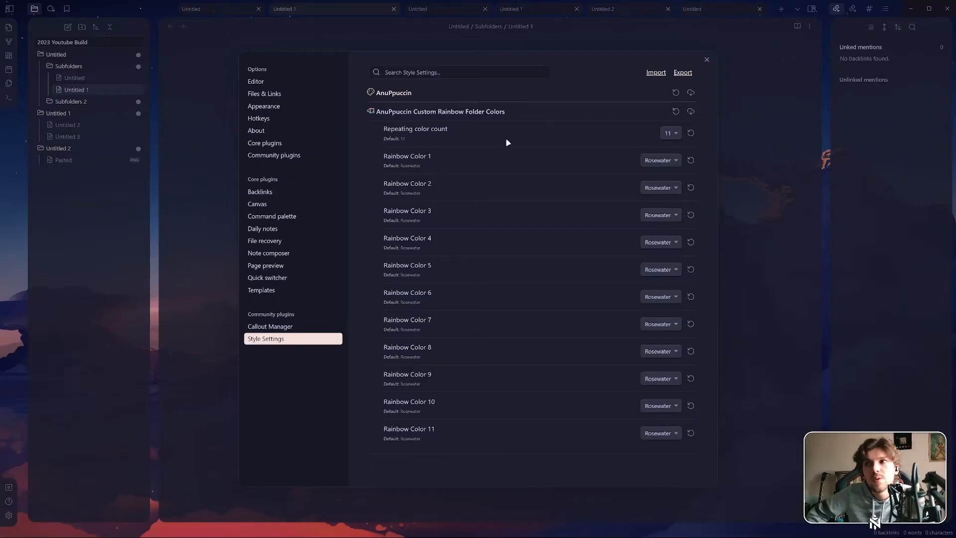
Keep Rainbow Color 1 at Rosewater, and set Rainbow Color 2 to Pink and Rainbow Color 3 to Red
click(659, 160)
click(661, 181)
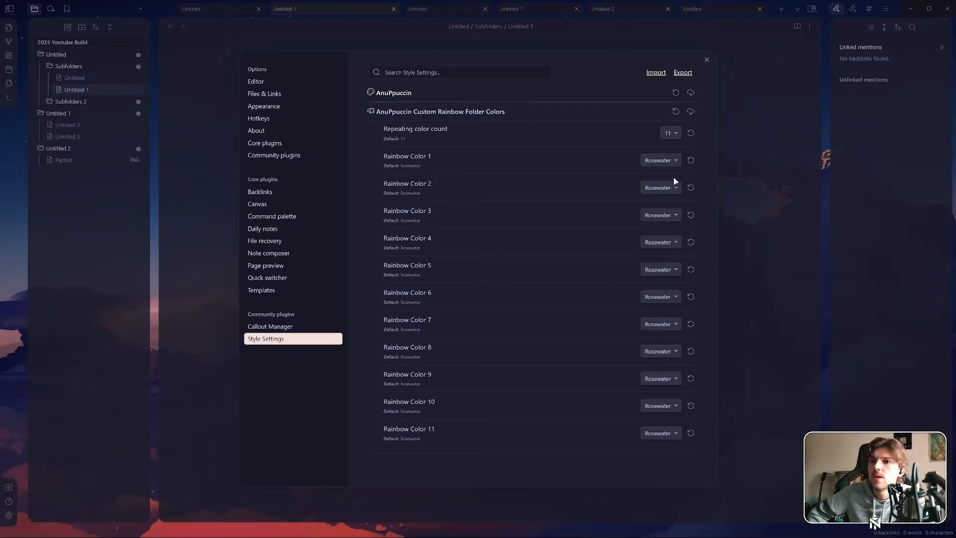
click(659, 187)
click(660, 223)
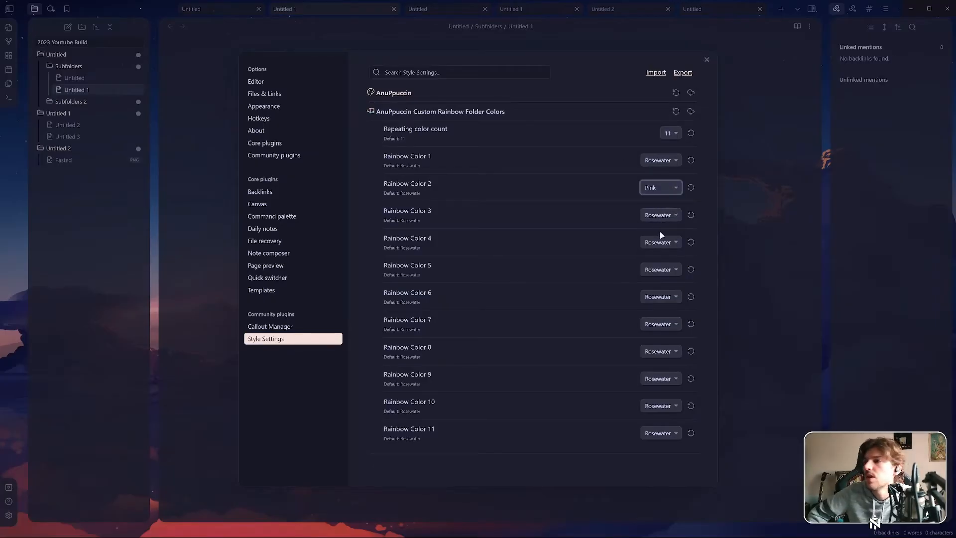
click(662, 215)
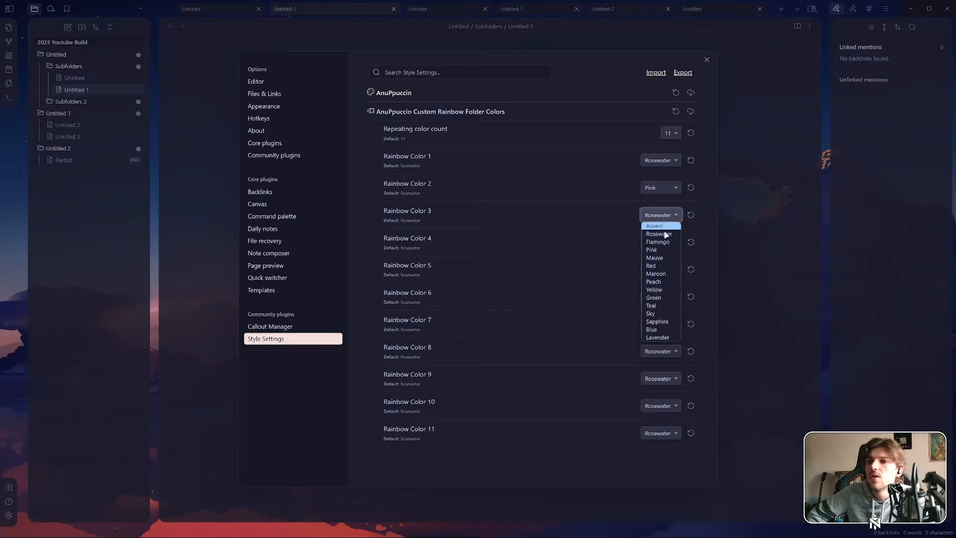
click(666, 266)
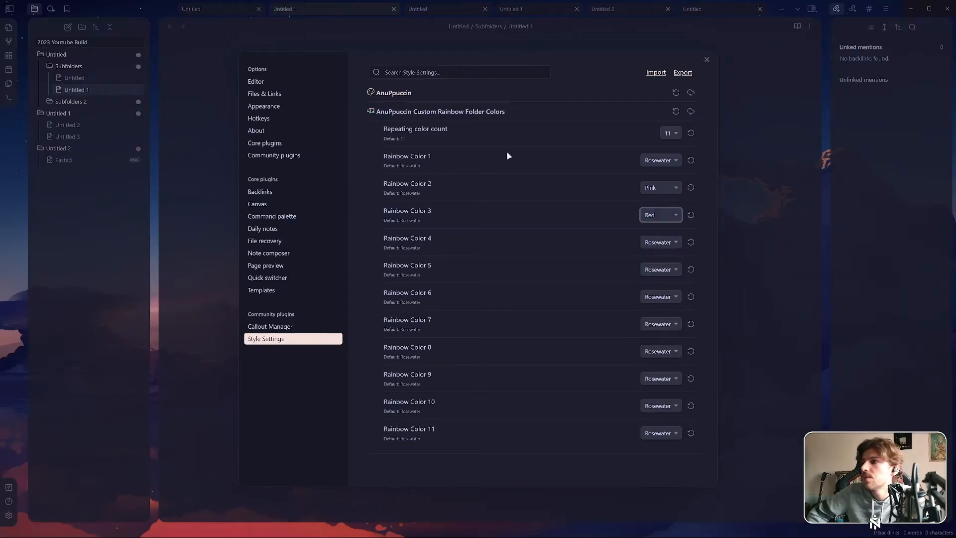
Set the repeating color count to 2 and Rainbow Color 2 to Teal, leaving the settings when done
click(670, 133)
click(670, 137)
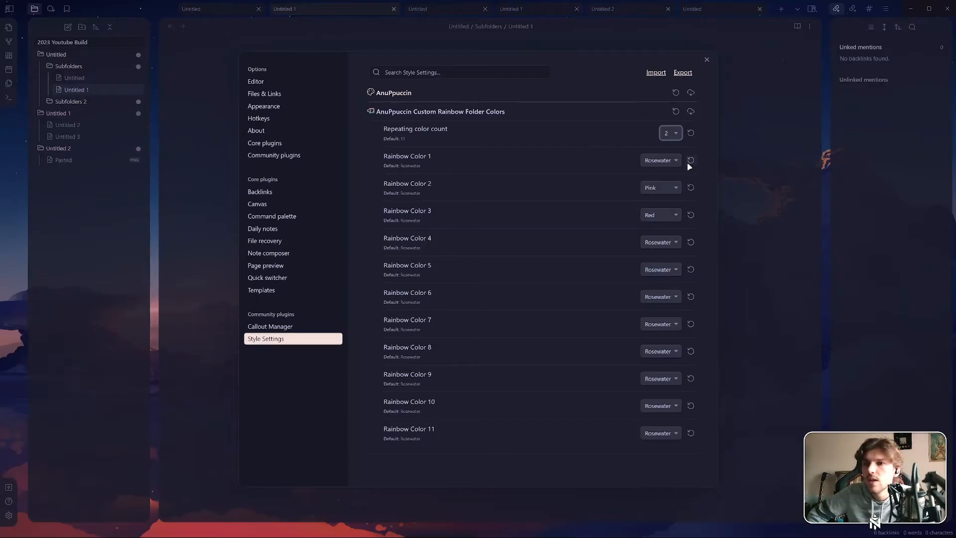
click(666, 189)
click(664, 273)
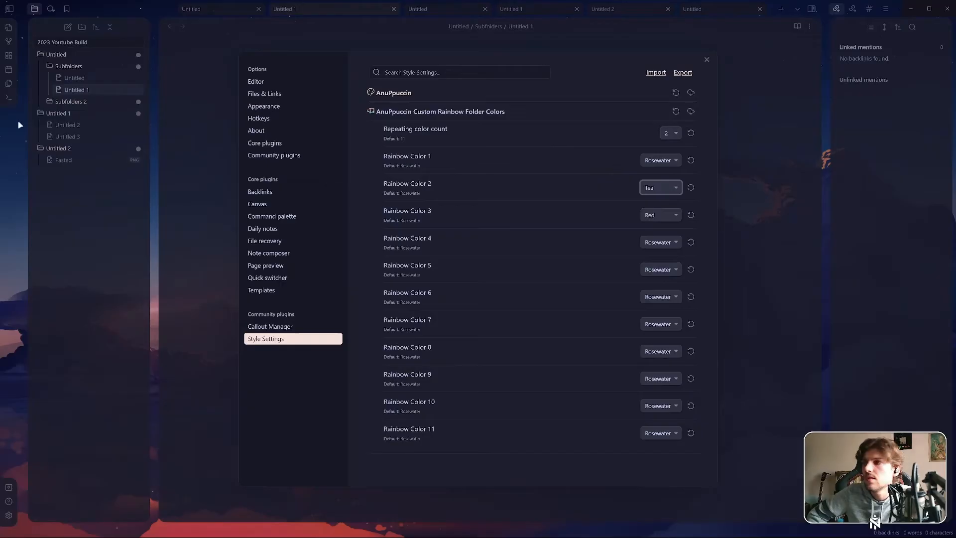
click(765, 207)
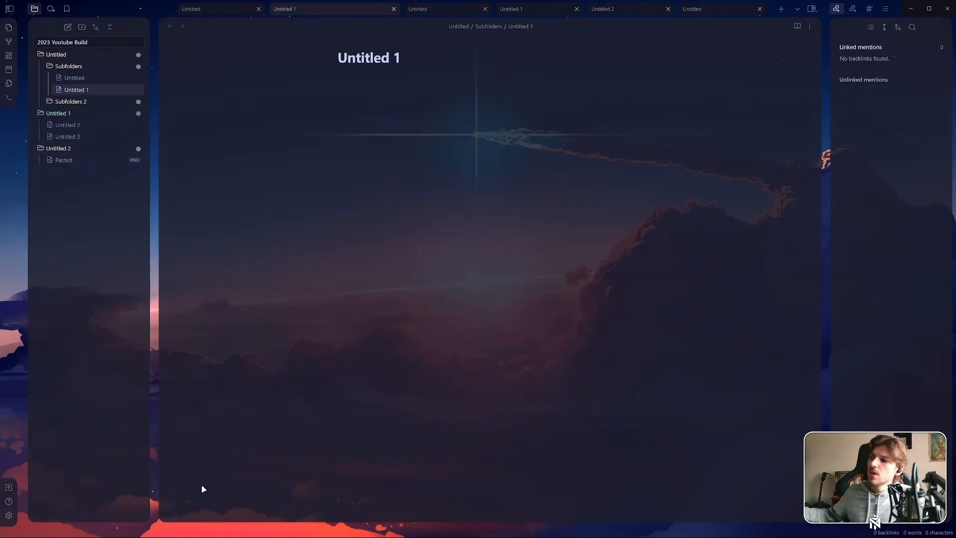
Reopen the AnuPpuccin Workspace settings and expand Translucency to reach the window opacity value
click(9, 515)
click(550, 94)
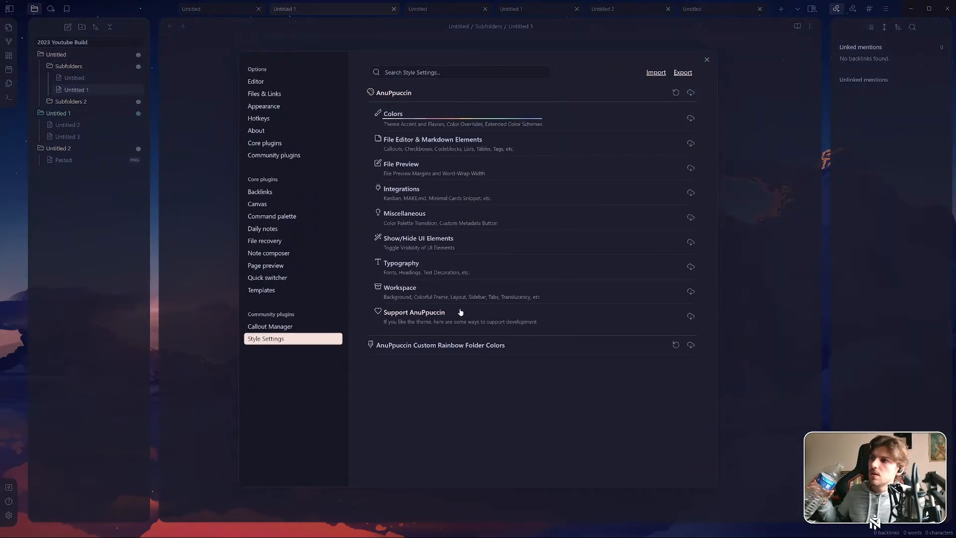
click(420, 293)
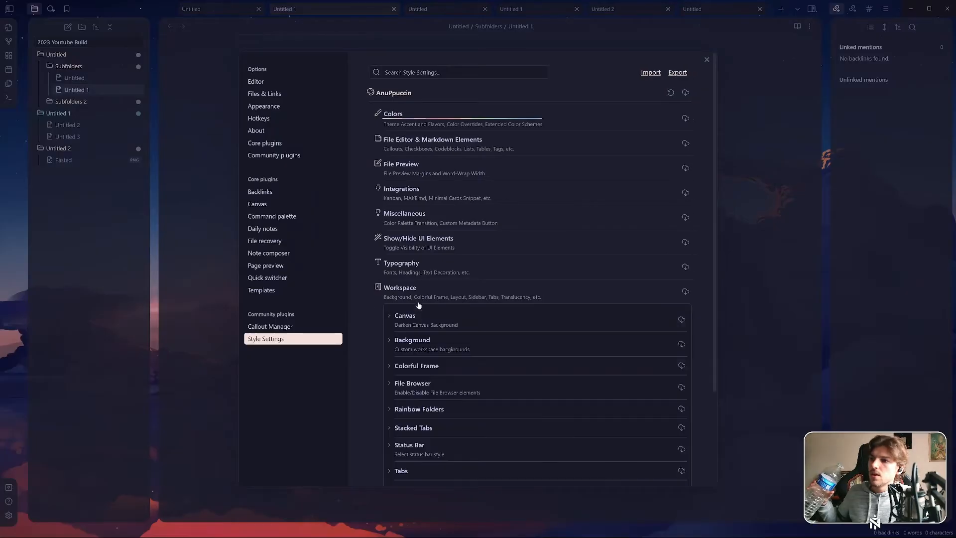
scroll(424, 305, down, 3)
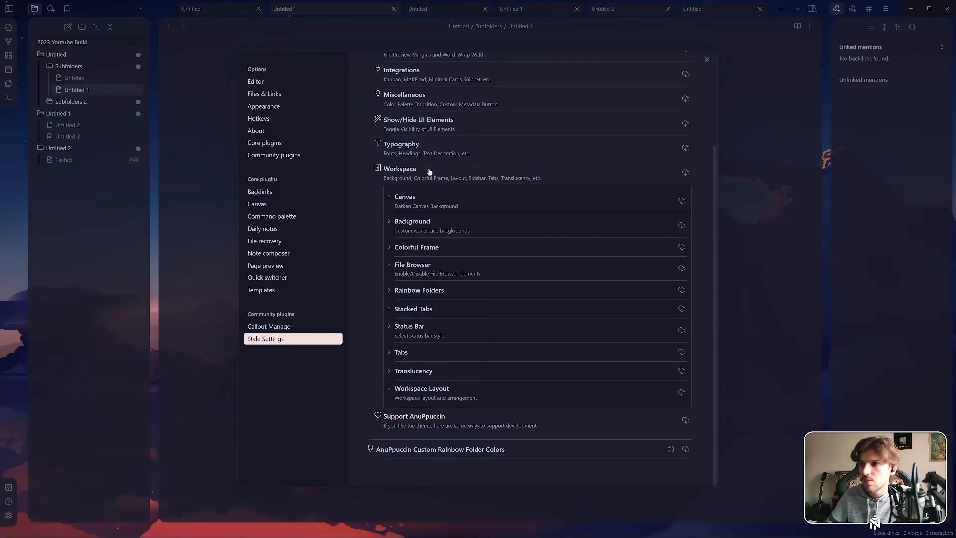
click(431, 377)
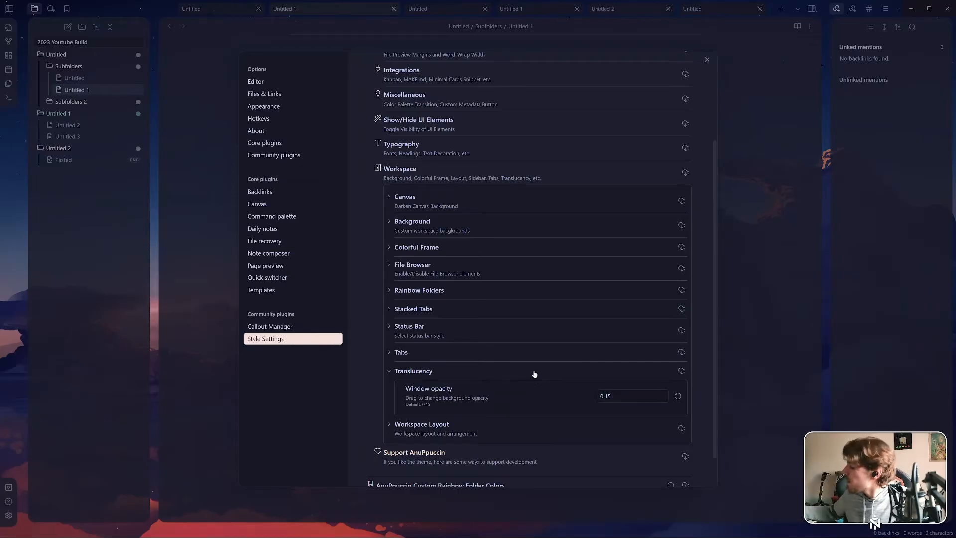
click(635, 398)
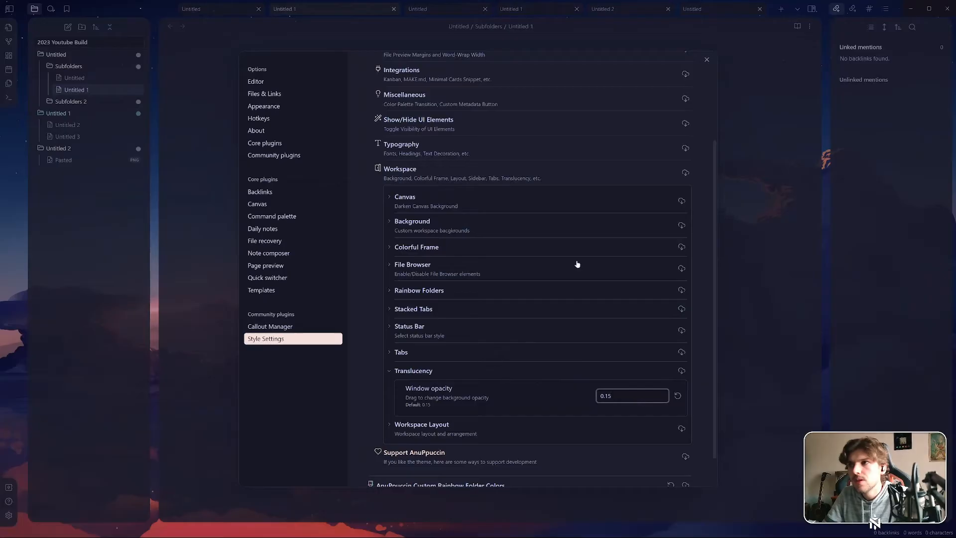
Enable the translucent window option in the Appearance settings and return to the Style Settings
click(267, 106)
scroll(492, 248, down, 3)
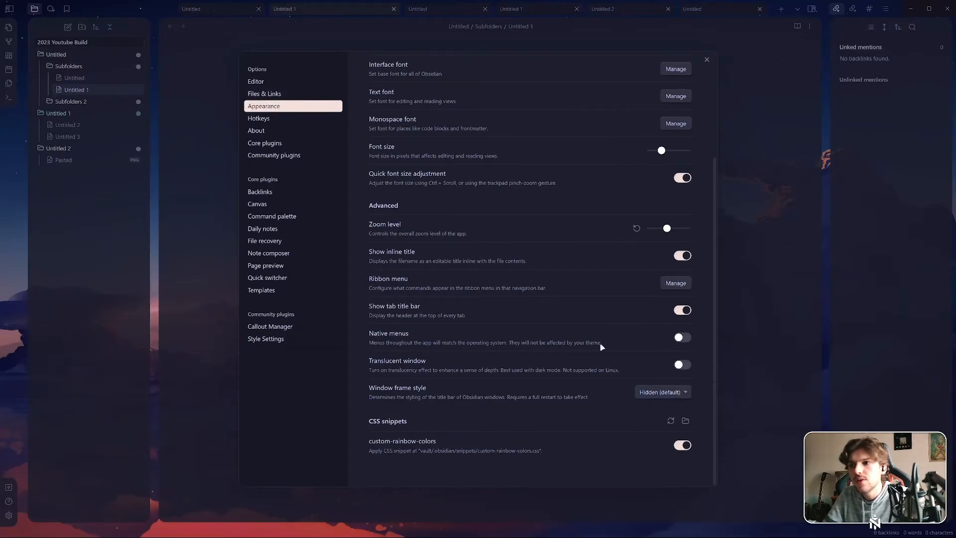
click(681, 365)
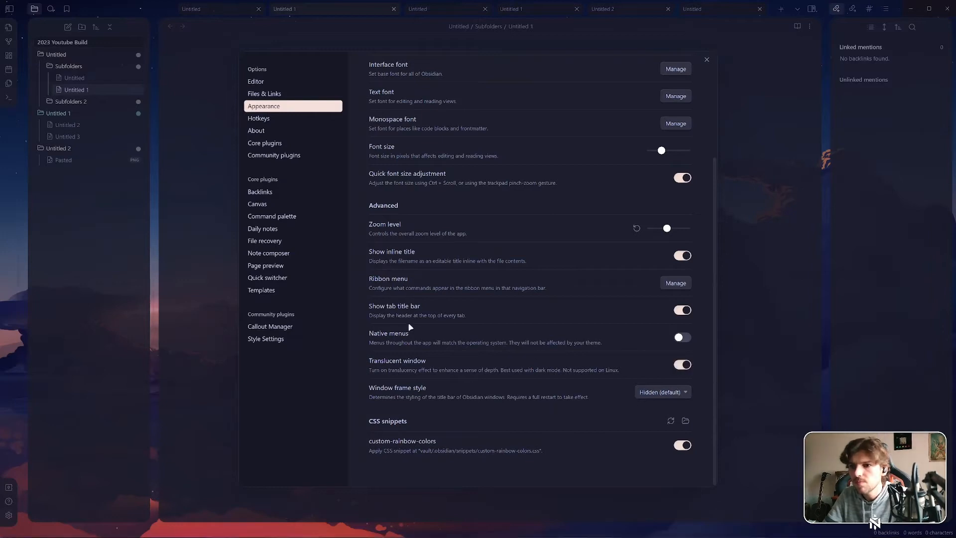
click(293, 328)
click(292, 337)
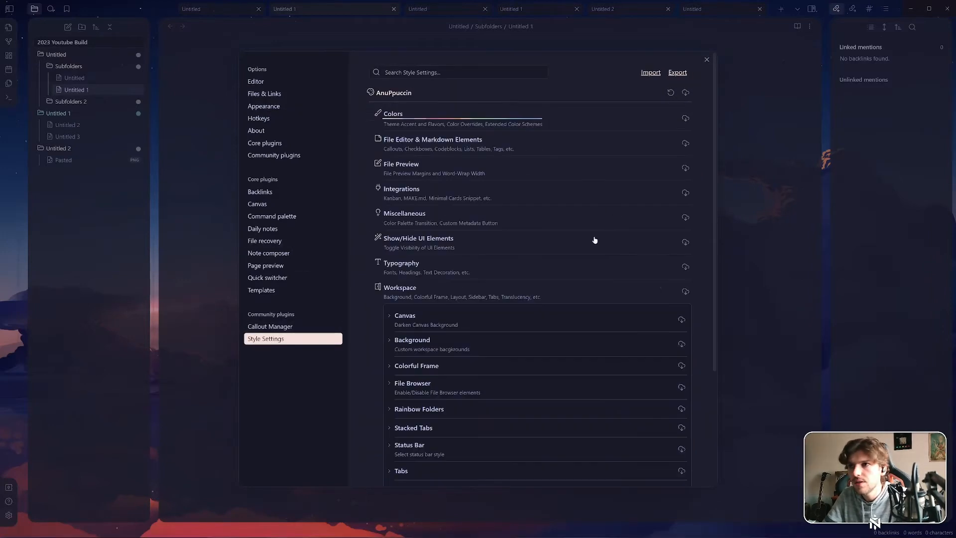
Disable the custom background in the AnuPpuccin Workspace settings
scroll(594, 240, down, 3)
click(461, 193)
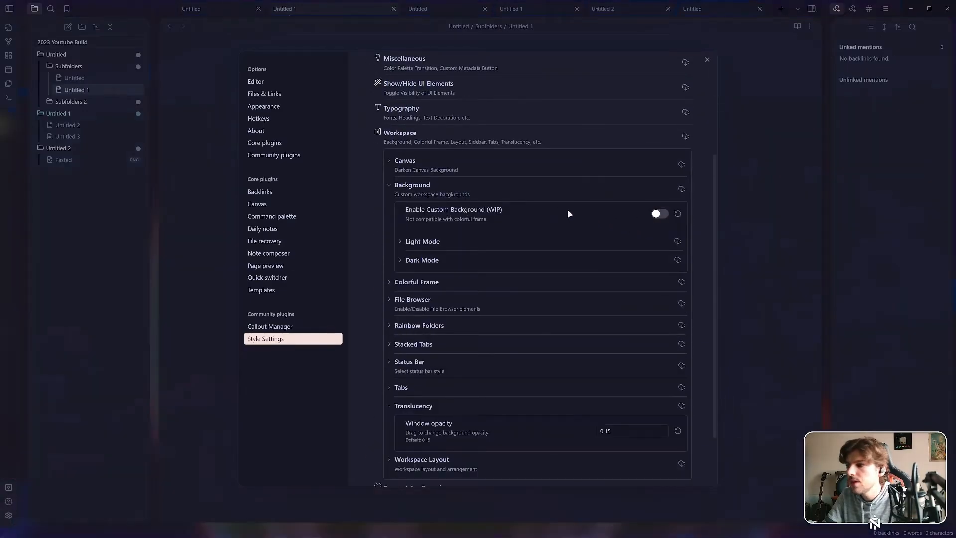
click(506, 188)
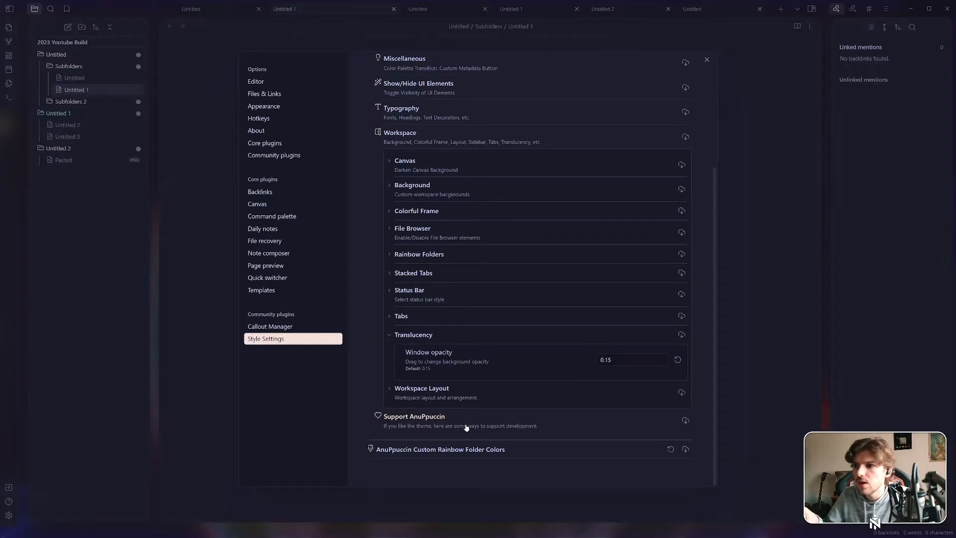
Turn off Hide borders in the Workspace Layout settings
click(466, 396)
scroll(572, 393, down, 3)
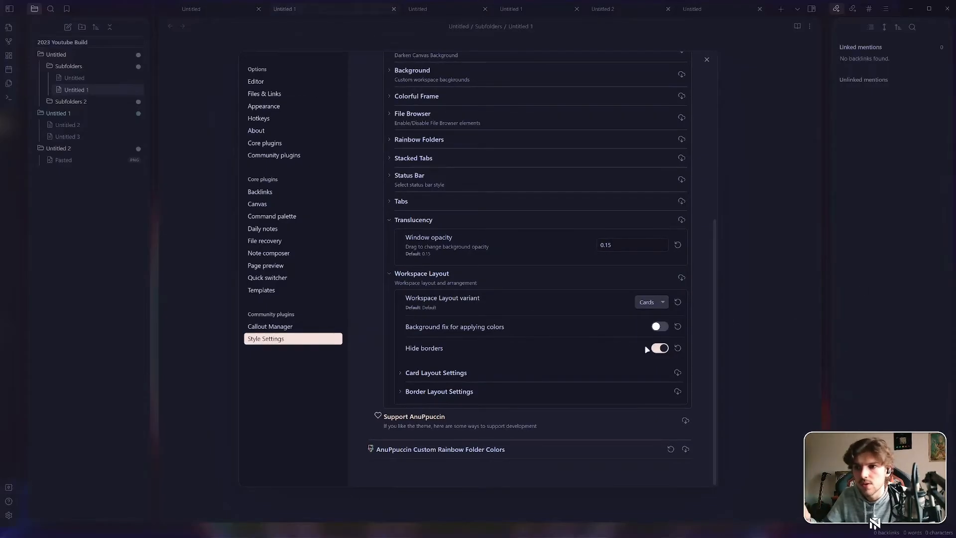
click(660, 348)
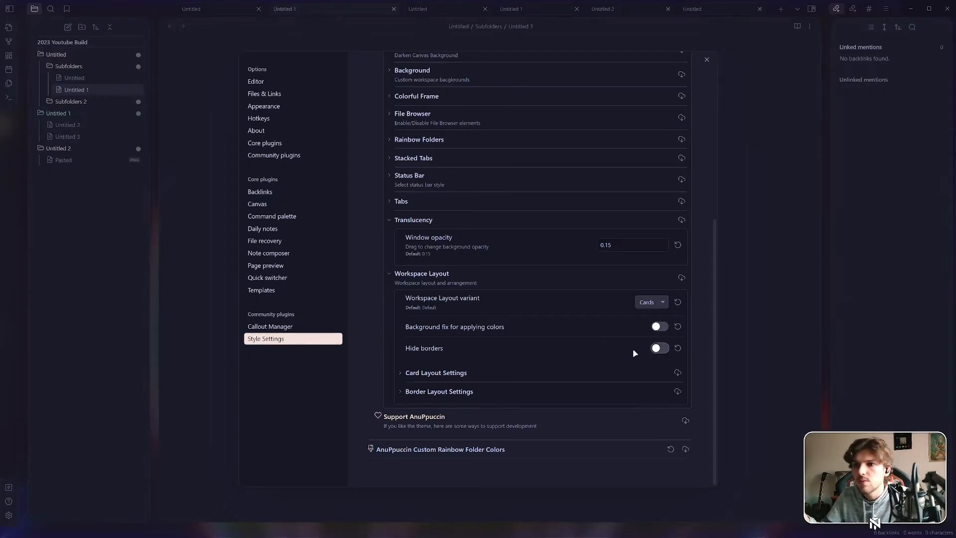
Set the Translucency window opacity to 0.9
click(615, 244)
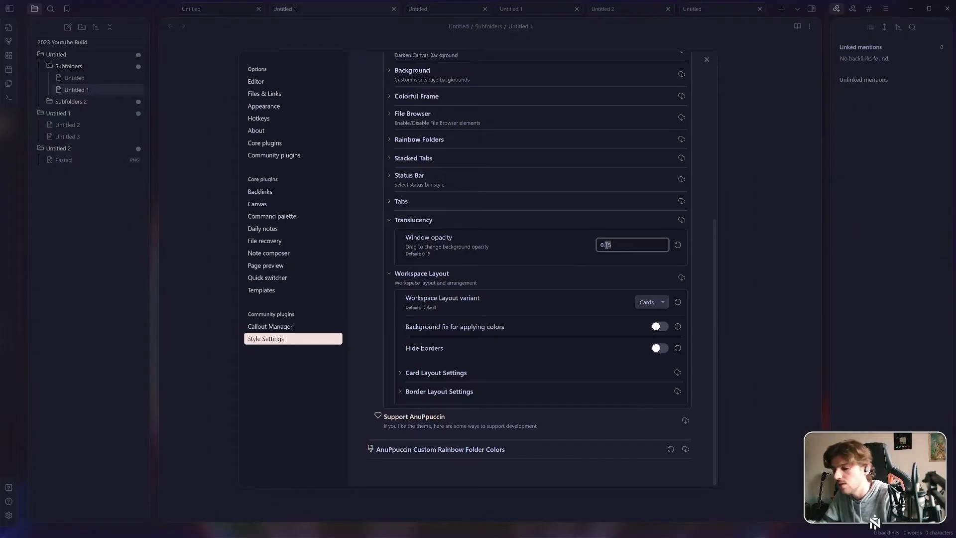
key(BackSpace)
key(BackSpace)
text(9)
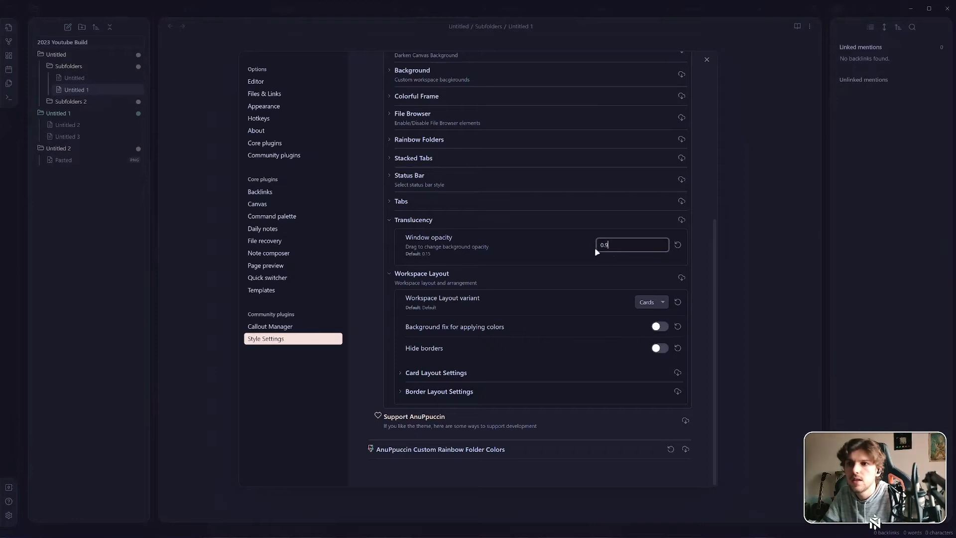
click(595, 252)
Set the Translucency window opacity to 0.01
click(606, 244)
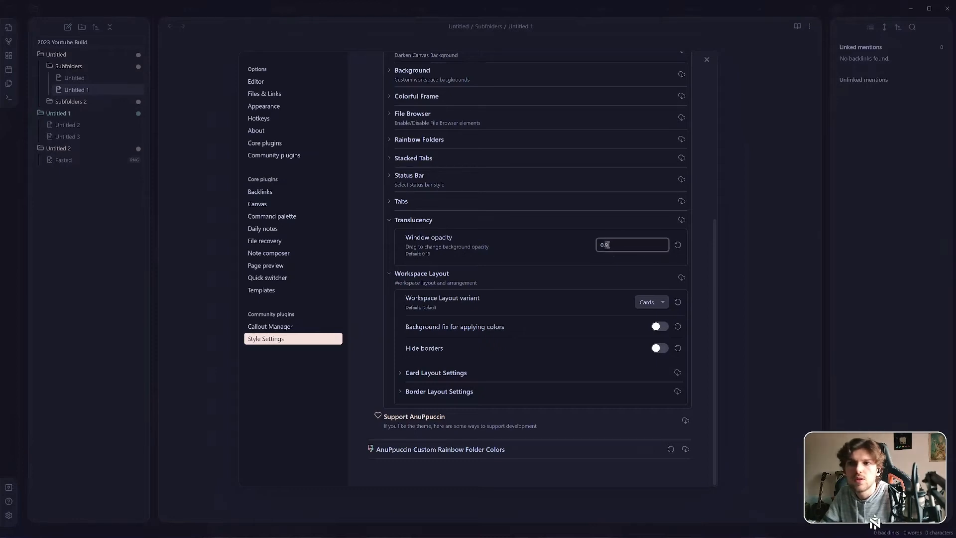
key(BackSpace)
text(0)
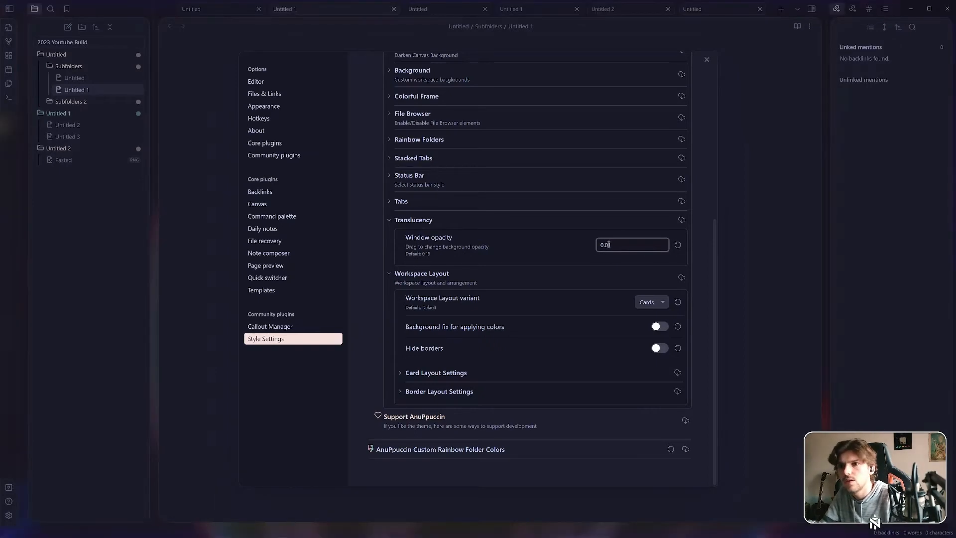
text(1)
click(635, 233)
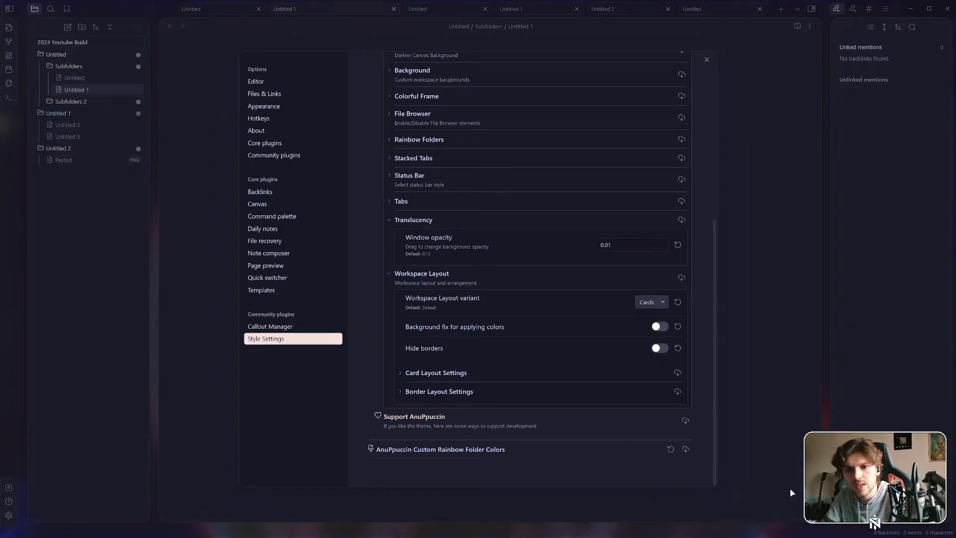
Try window opacity values of 0.00 and 1, and restore the opacity to its default
click(623, 246)
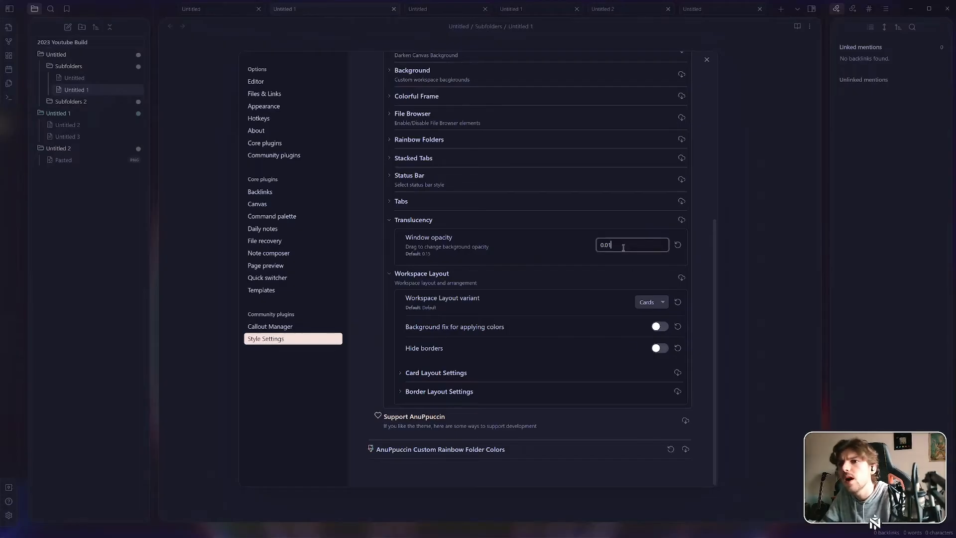
key(BackSpace)
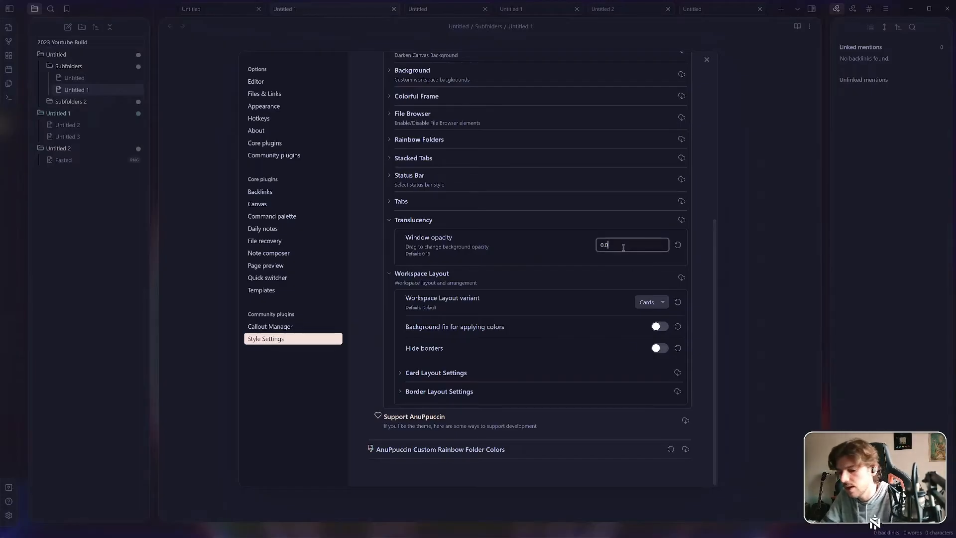
text(0)
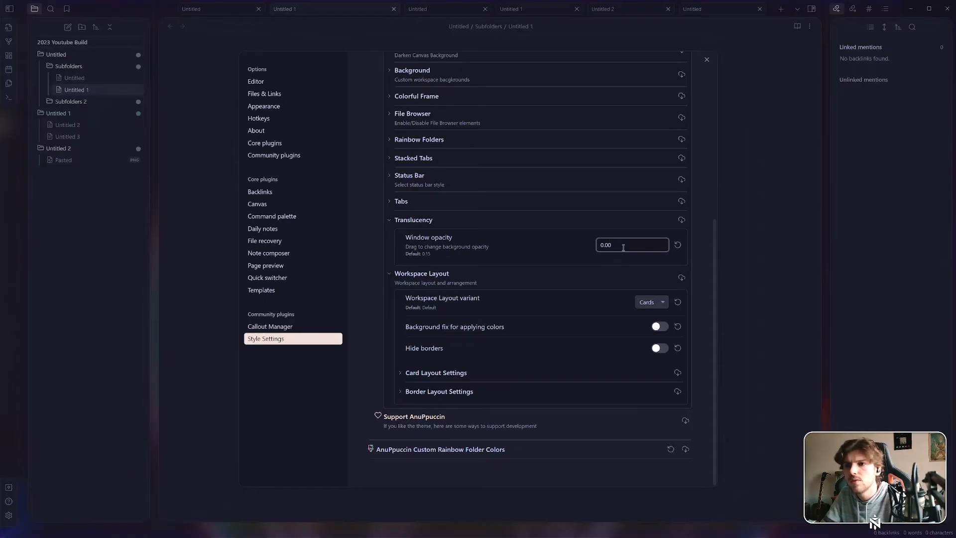
text(1)
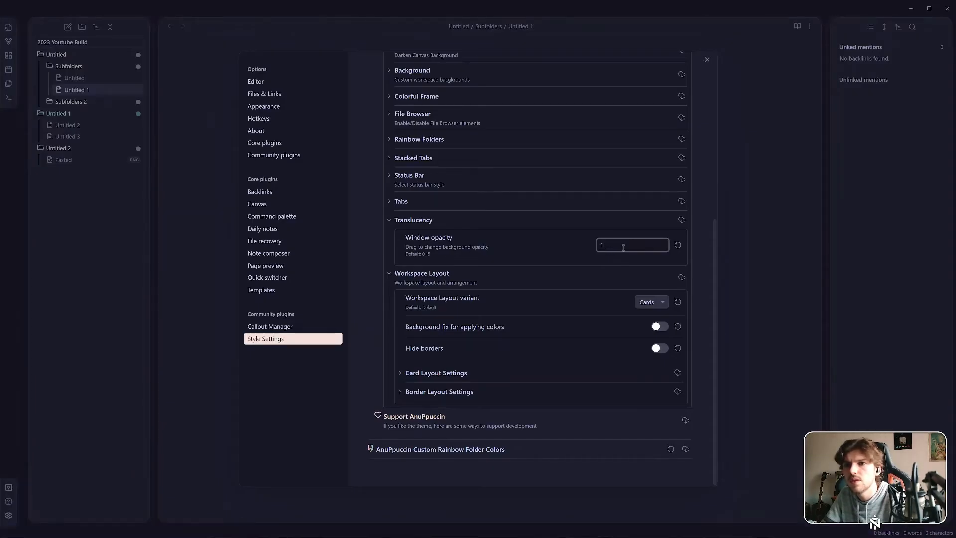
click(677, 245)
Disable the translucent window option in the Appearance settings
scroll(391, 279, up, 5)
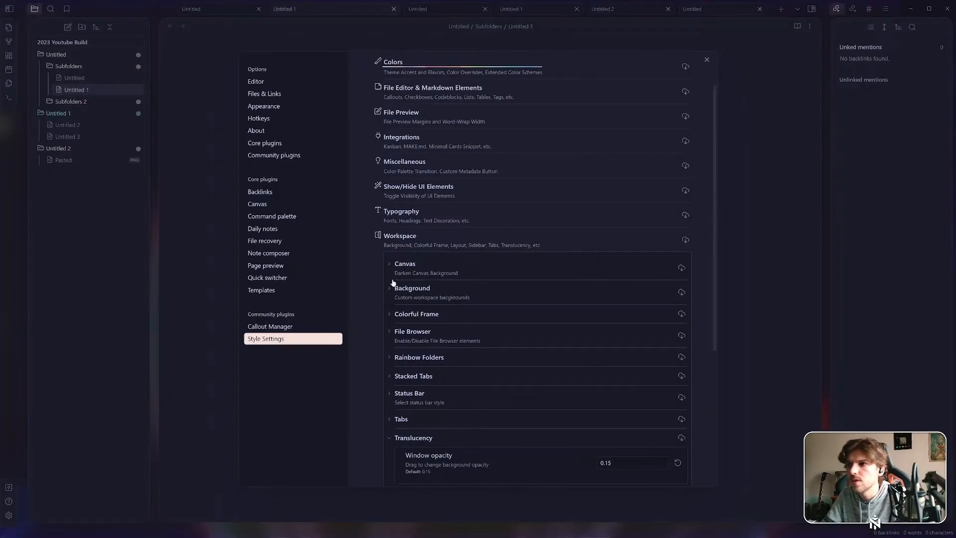
click(261, 106)
scroll(528, 296, down, 3)
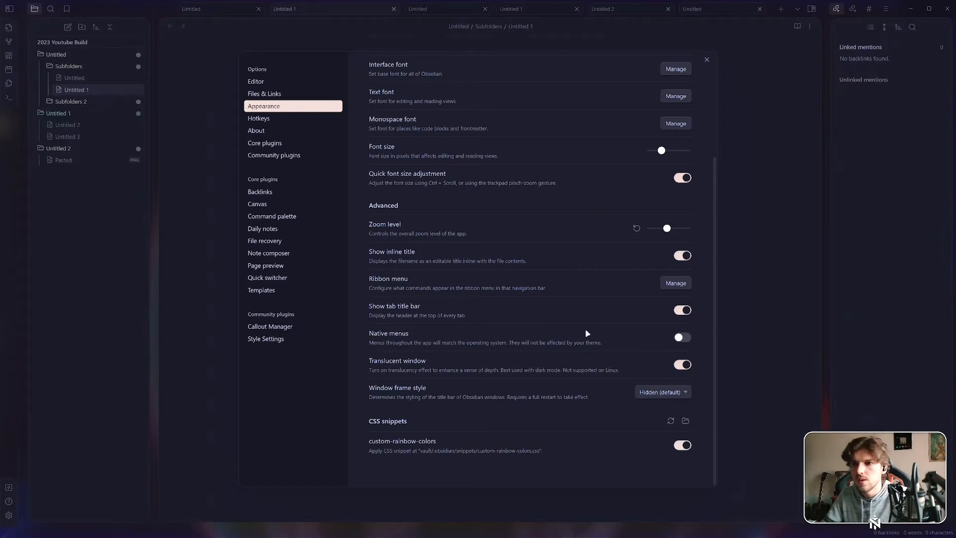
click(680, 365)
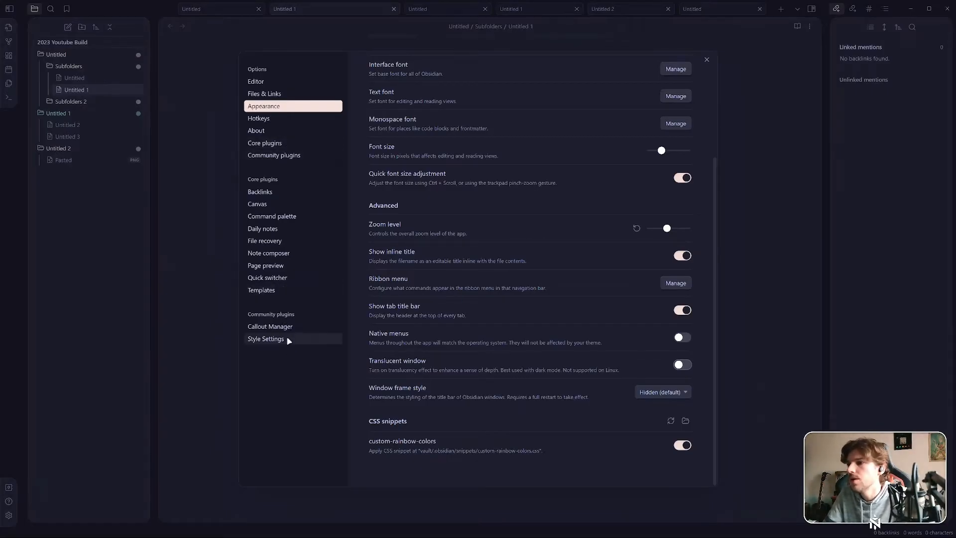
Return to the AnuPpuccin Style Settings and collapse the Translucency and Workspace Layout sections
click(272, 339)
click(512, 97)
scroll(563, 297, down, 5)
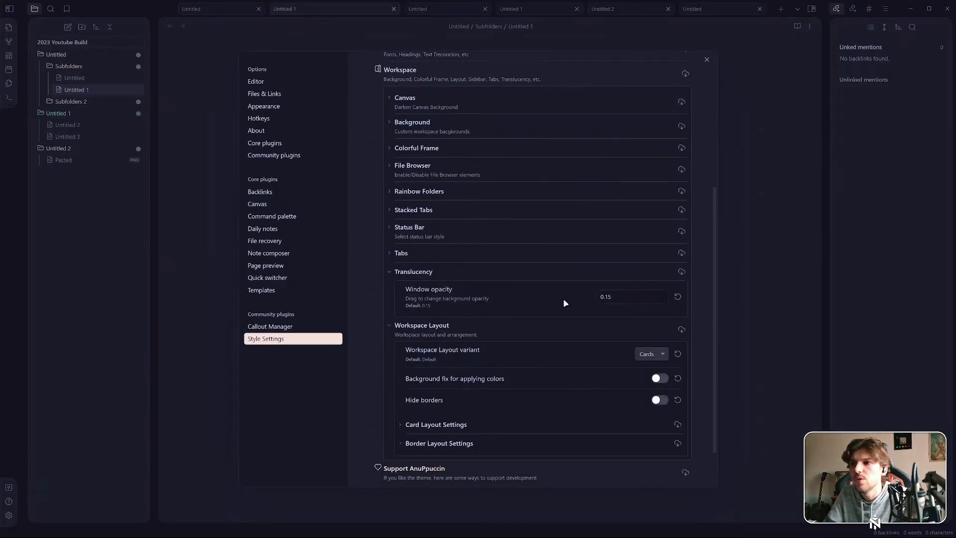
click(514, 271)
click(447, 290)
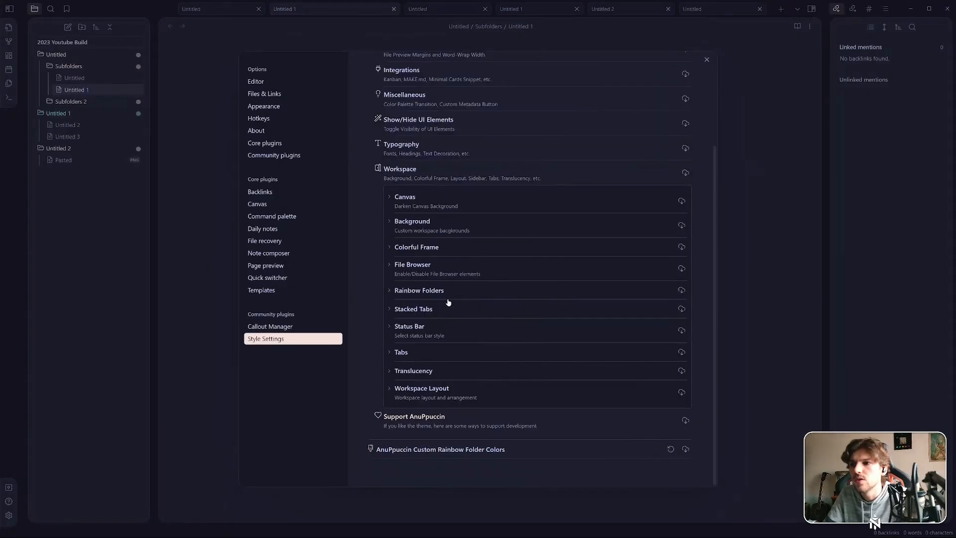
Enable the custom background in the Workspace settings and collapse the Workspace section
scroll(447, 302, up, 3)
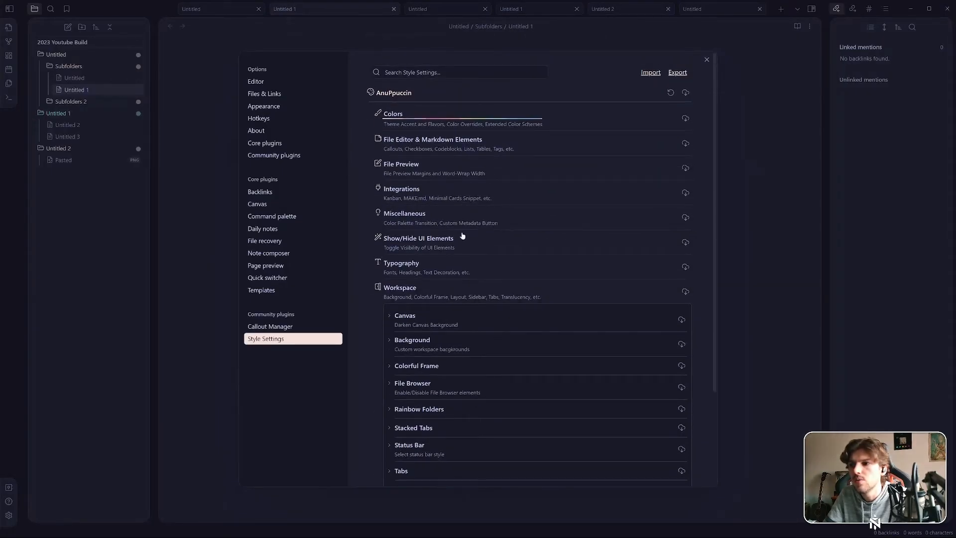
click(438, 344)
click(659, 368)
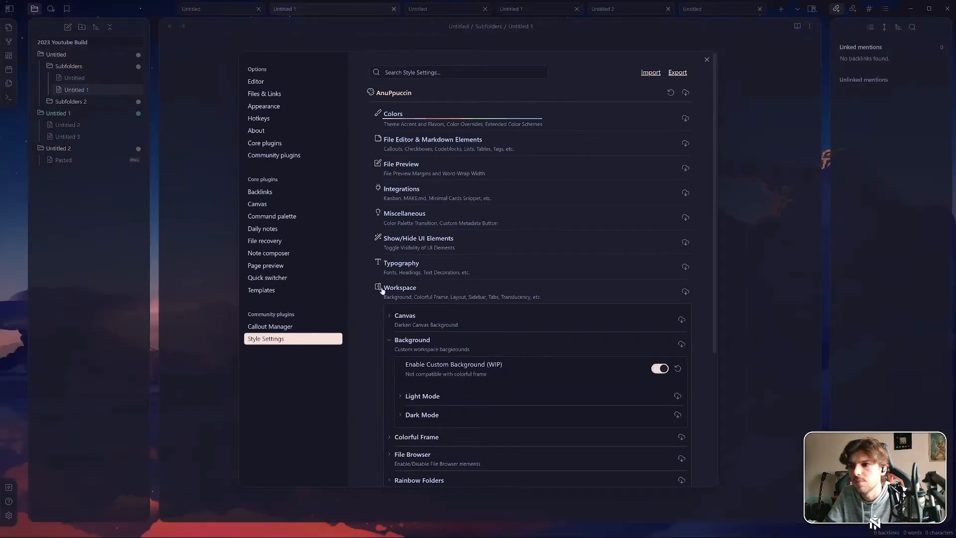
click(442, 298)
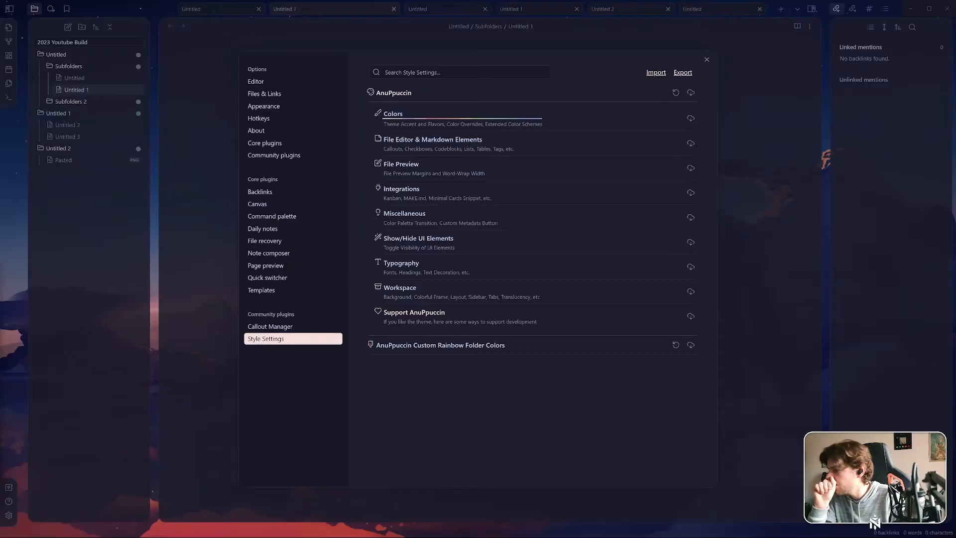
Enable Autohide Title Bar in the Show/Hide UI Elements settings and collapse the section
click(447, 244)
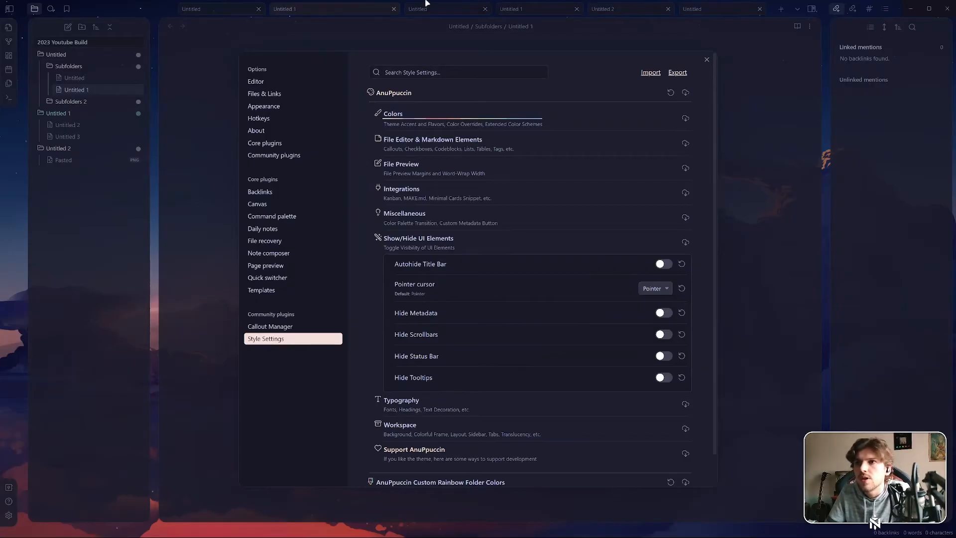
click(663, 264)
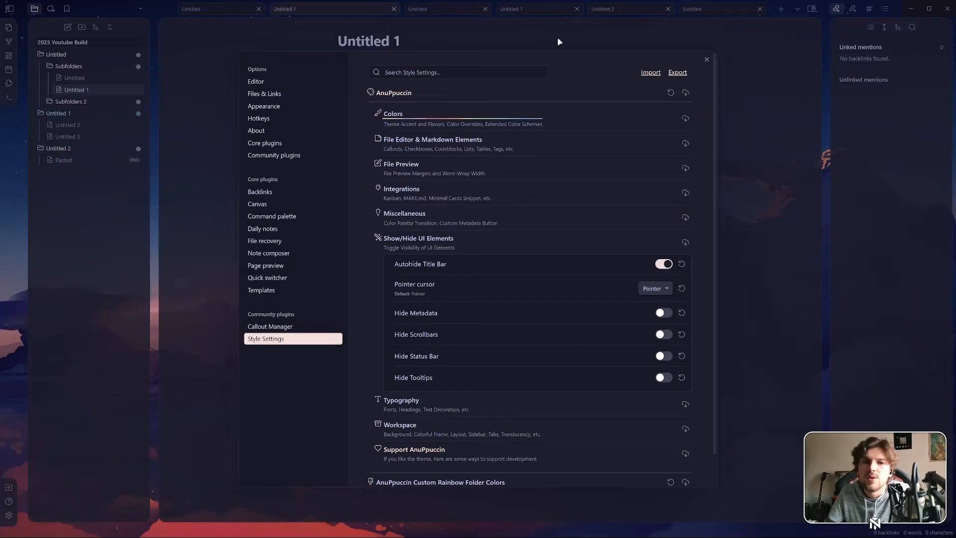
click(655, 245)
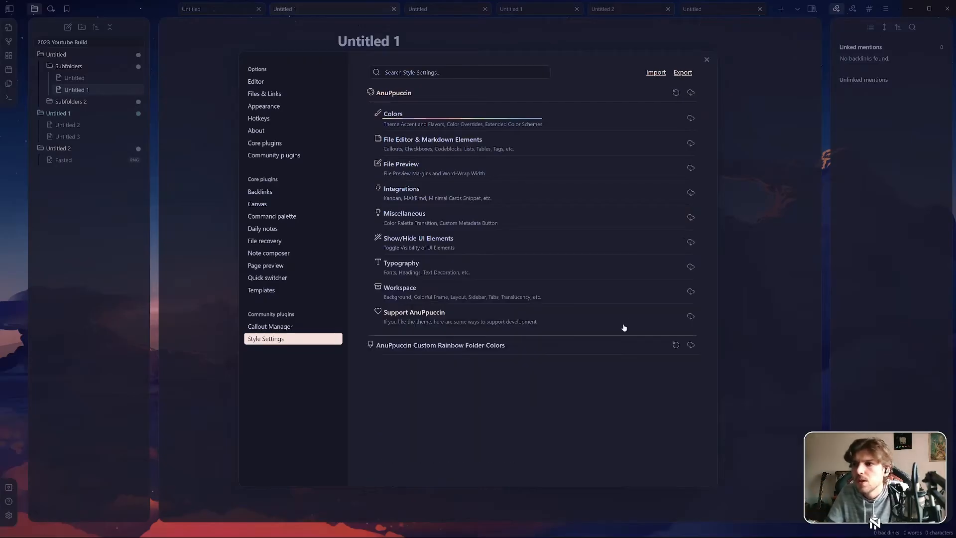
Set the pointer cursor style to Normal under Show/Hide UI Elements and leave the settings to try it
click(618, 260)
click(619, 240)
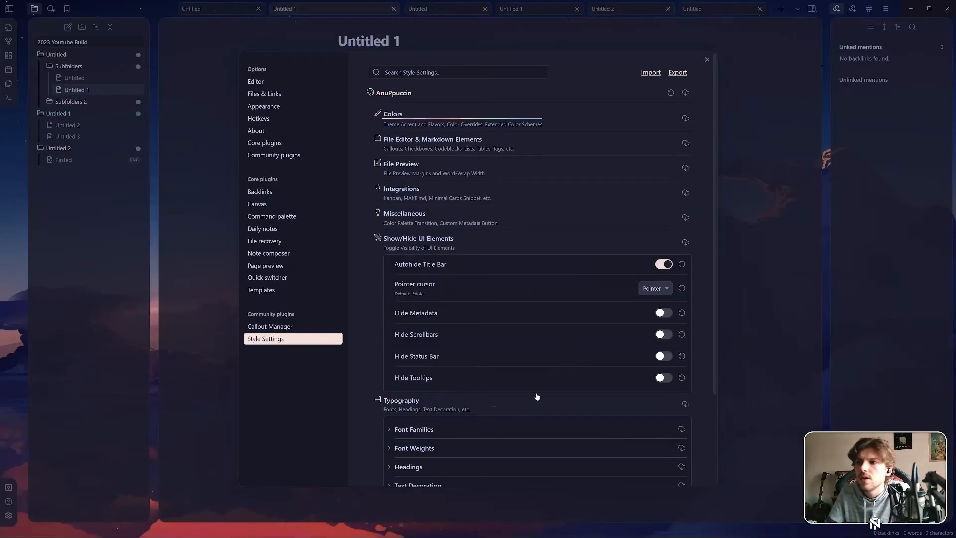
click(512, 402)
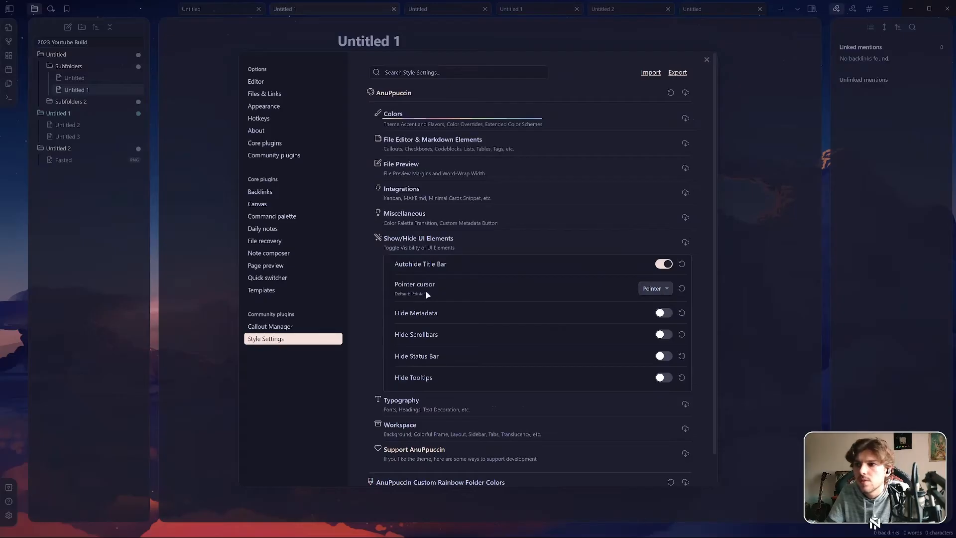
click(653, 289)
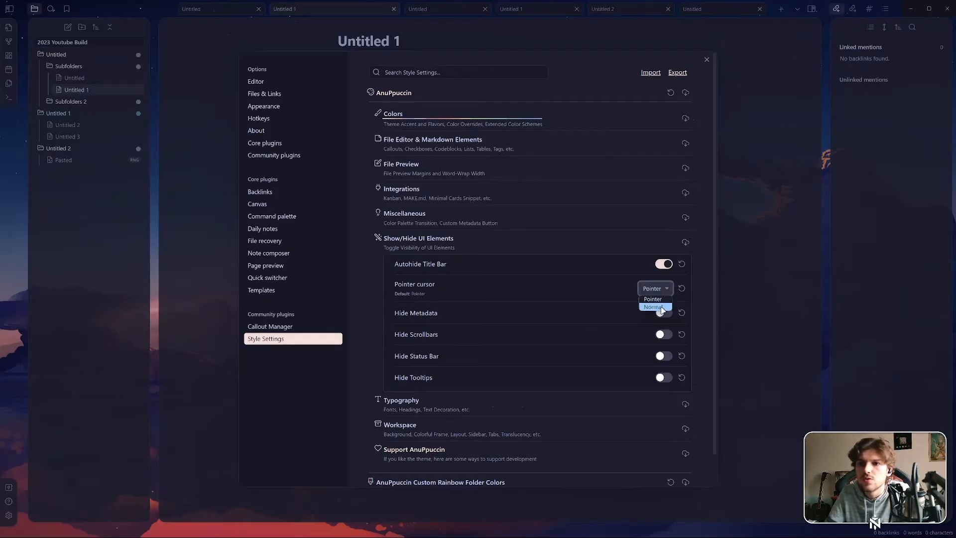
click(656, 307)
click(762, 276)
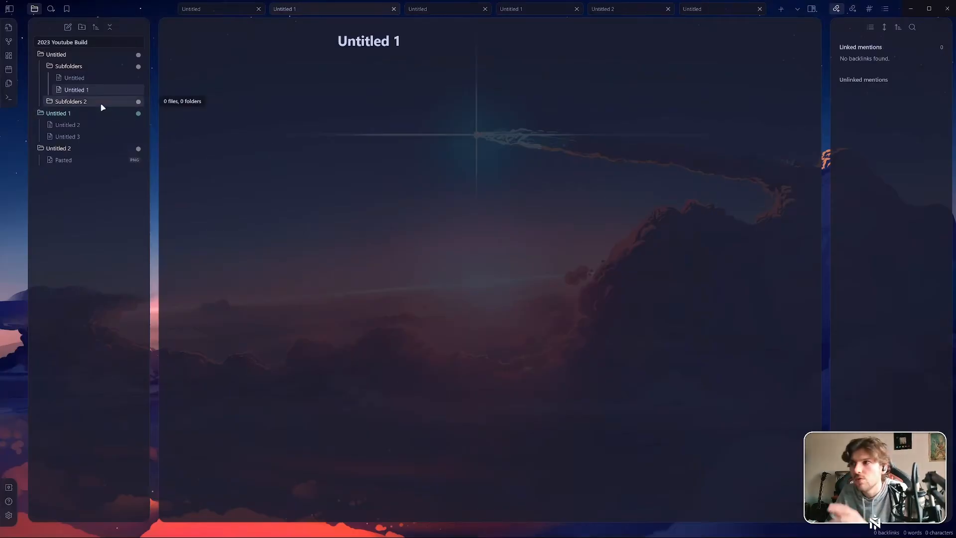
Reopen the AnuPpuccin settings, set the pointer cursor style back to Pointer, and leave the settings
click(9, 515)
click(501, 98)
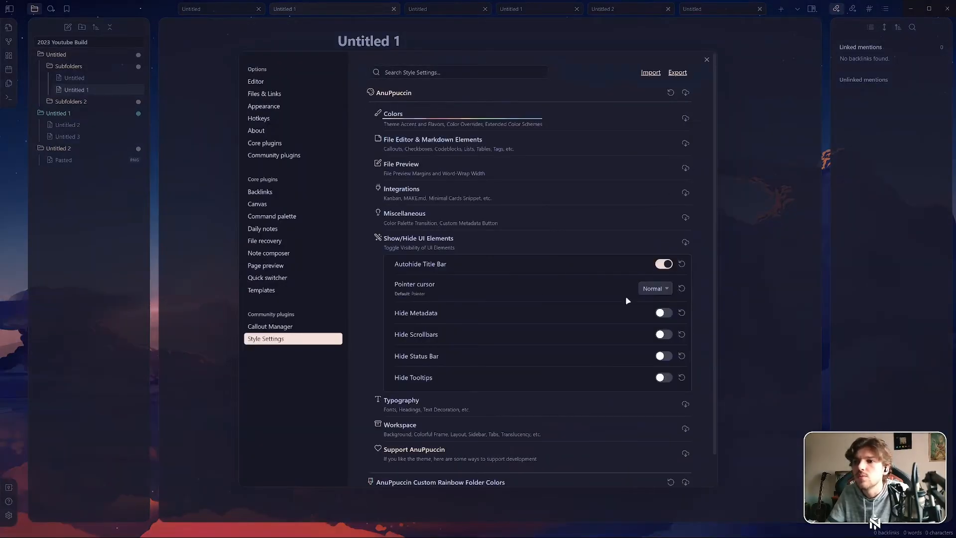
click(655, 289)
click(655, 305)
click(799, 238)
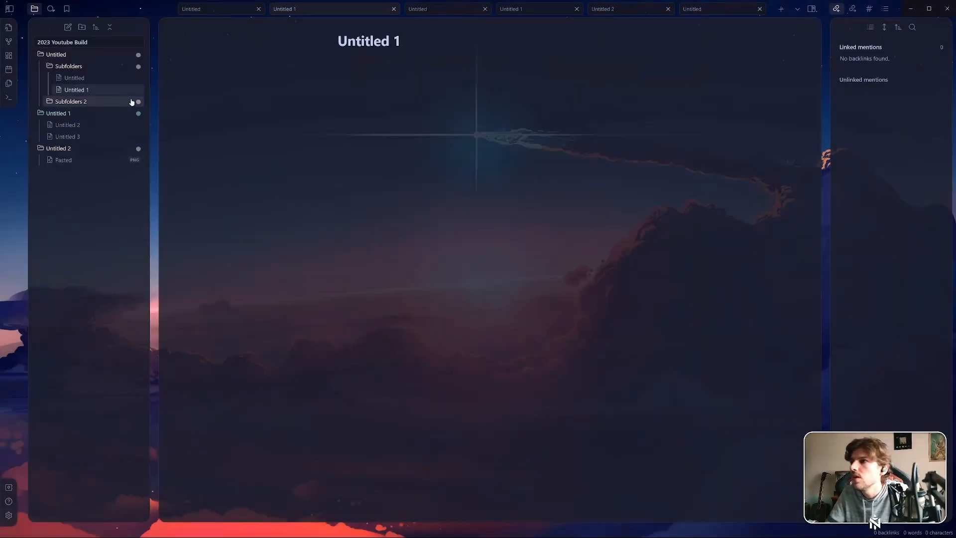
Try the Hide Metadata option and check its effect in the Untitled 2 and Untitled example notes
click(9, 515)
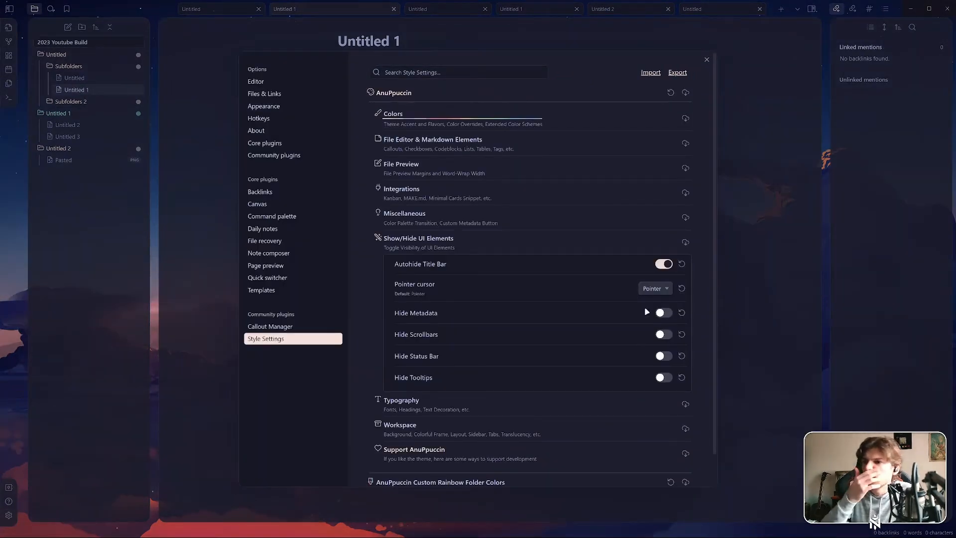
click(664, 315)
click(785, 195)
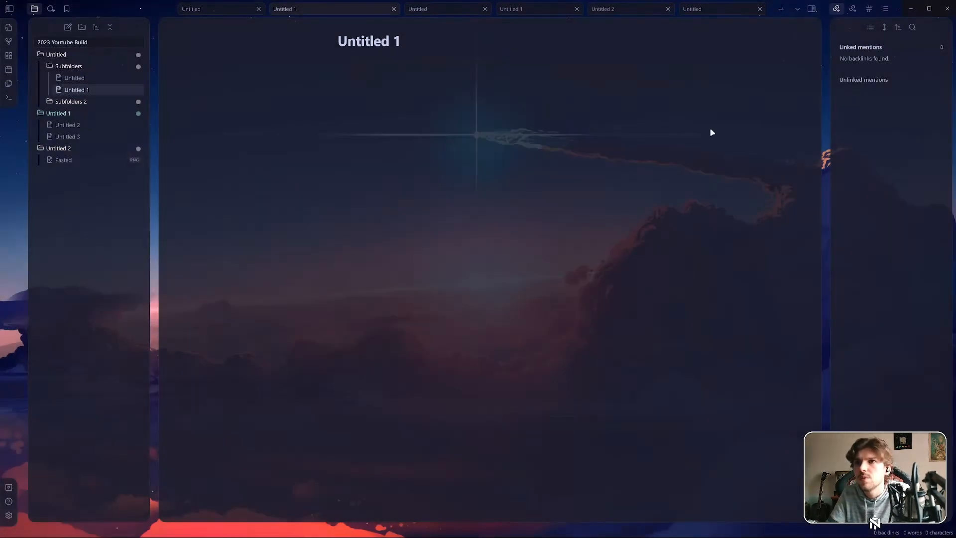
click(615, 9)
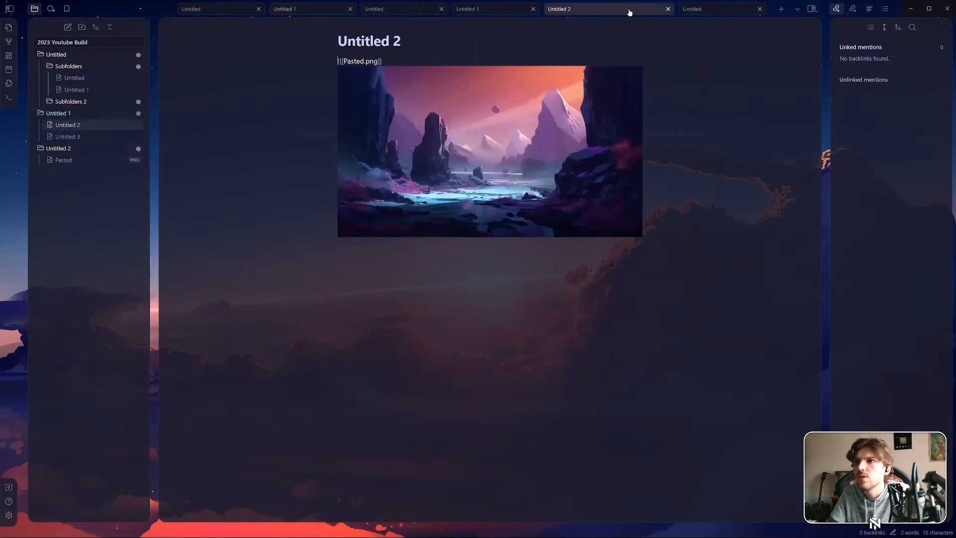
click(697, 9)
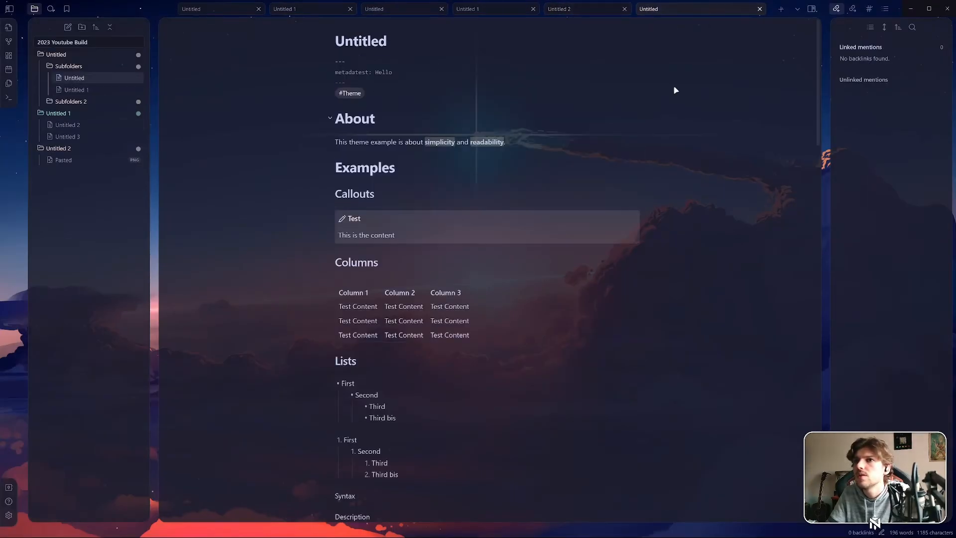
Enable Hide Metadata in the AnuPpuccin Show/Hide UI Elements settings and check the Untitled note in reading view
click(8, 515)
click(600, 94)
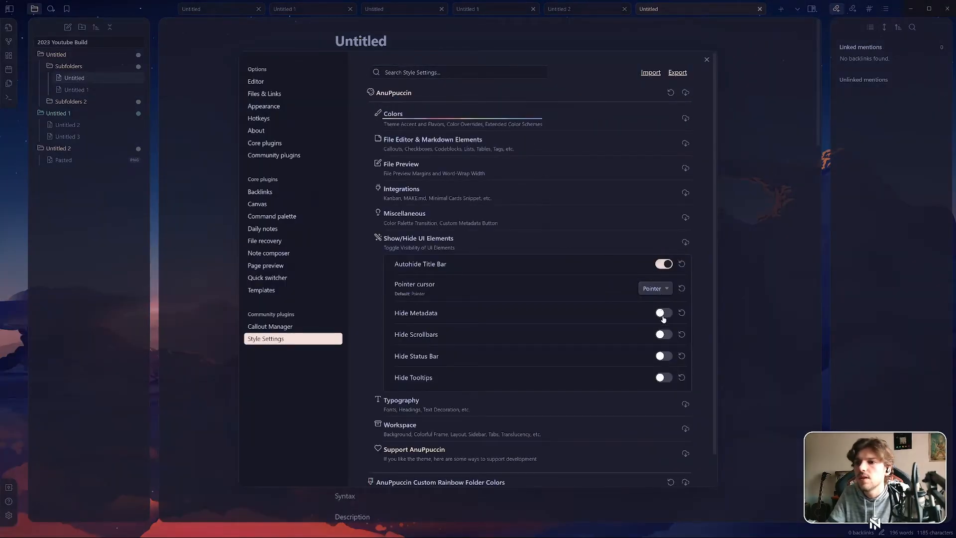
click(773, 292)
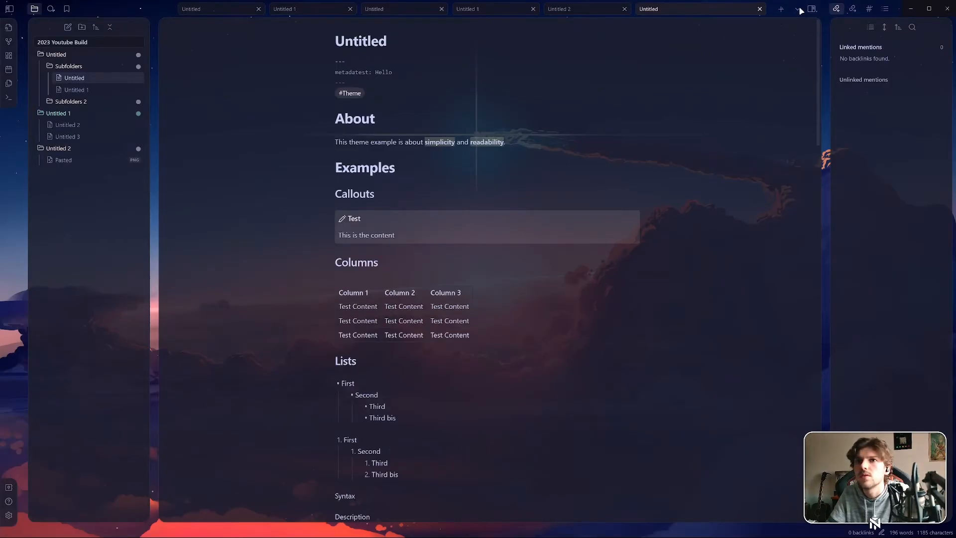
click(797, 26)
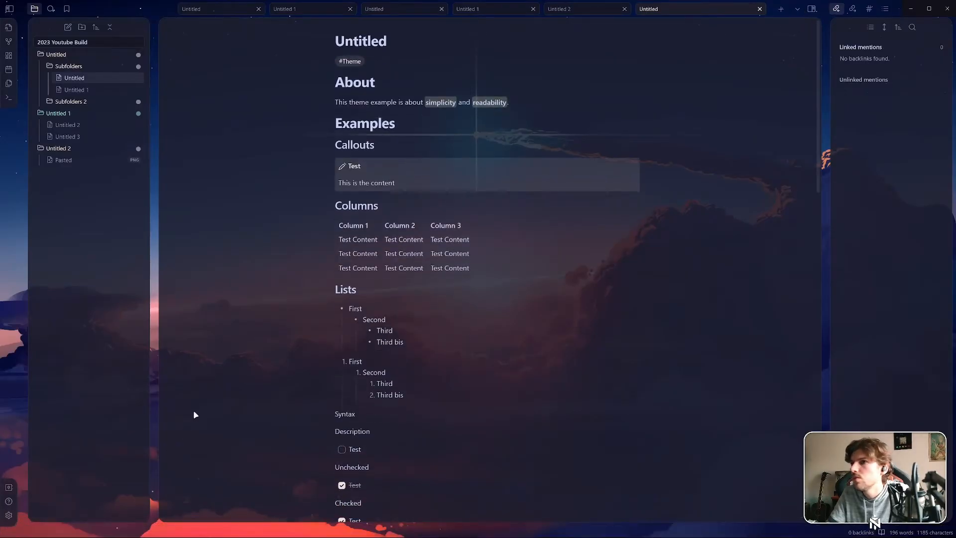
Reopen the AnuPpuccin style settings, disable Hide Metadata, and return to the Untitled note
click(9, 514)
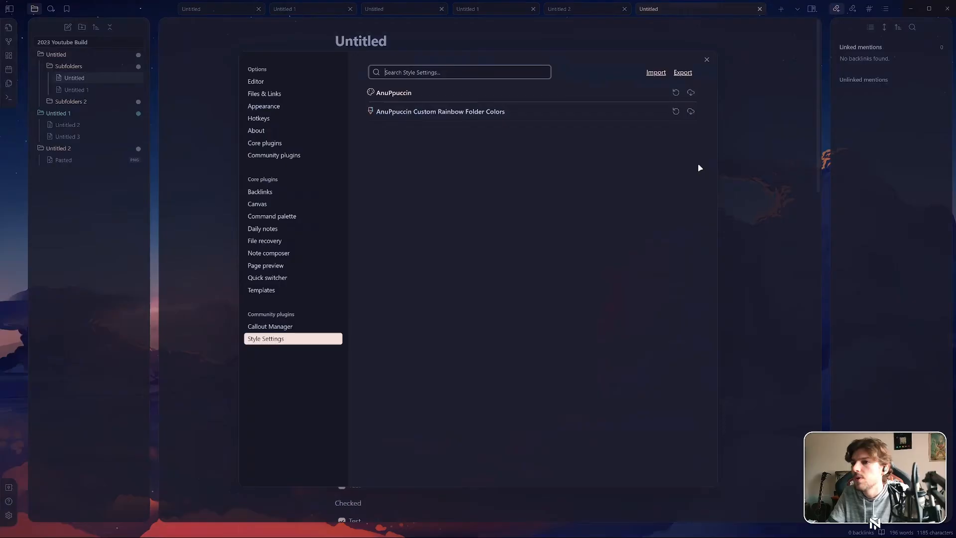
click(524, 97)
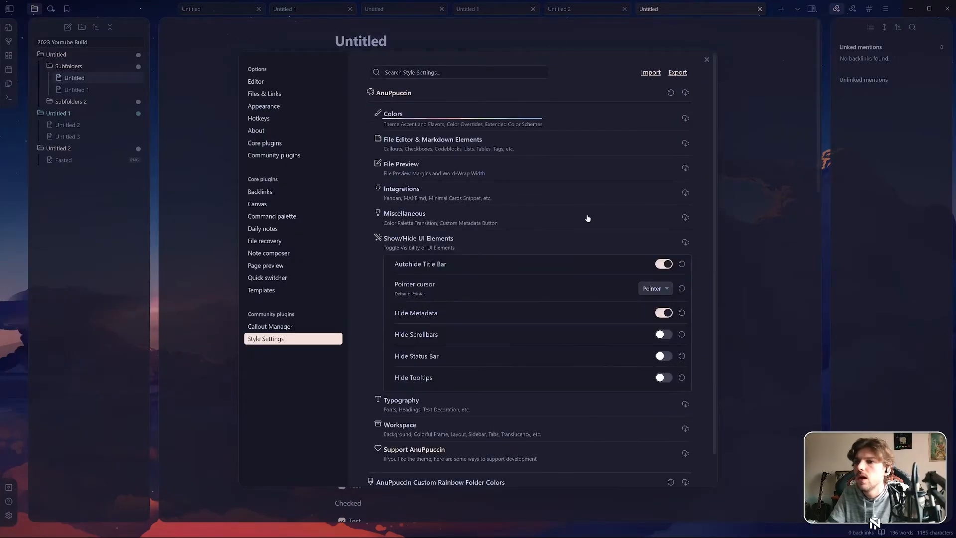
click(659, 314)
click(780, 343)
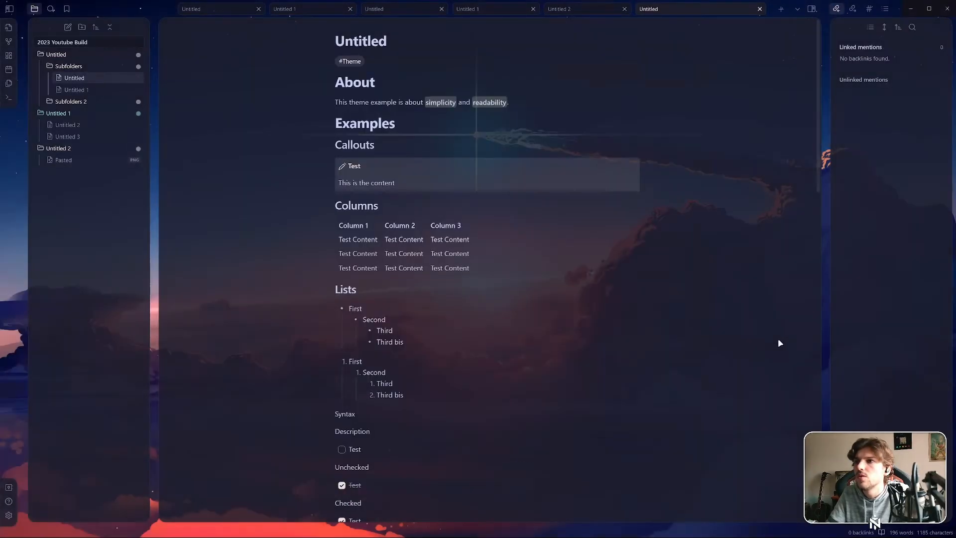
Enable Hide Scrollbars in the AnuPpuccin Show/Hide UI Elements settings
click(8, 514)
click(516, 98)
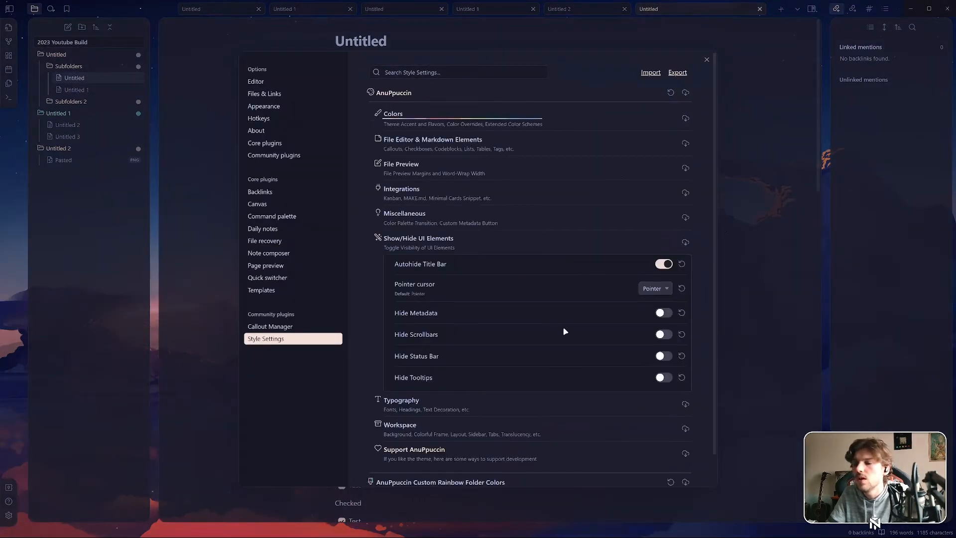
click(664, 334)
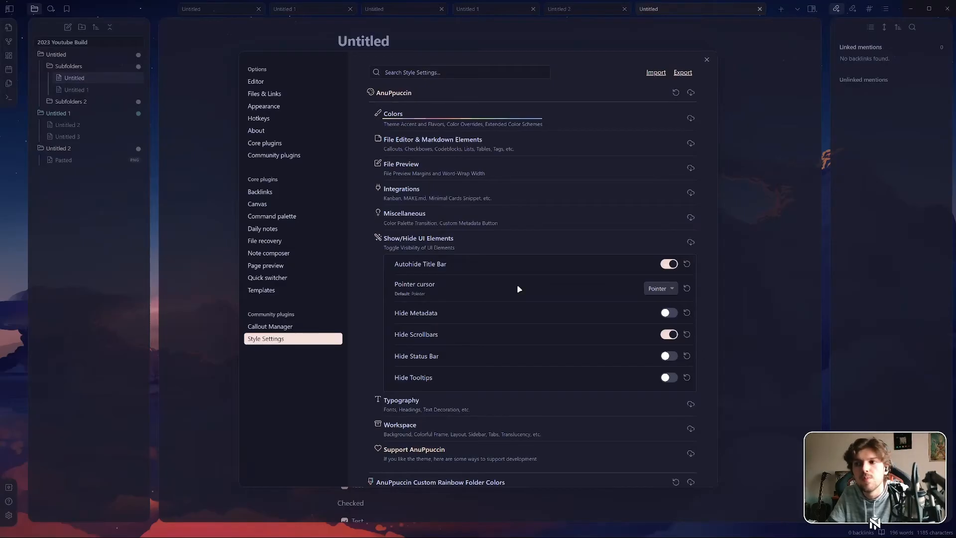
Try Hide Status Bar and switch it back off, then disable Autohide Title Bar and collapse the Show/Hide UI Elements section
click(666, 356)
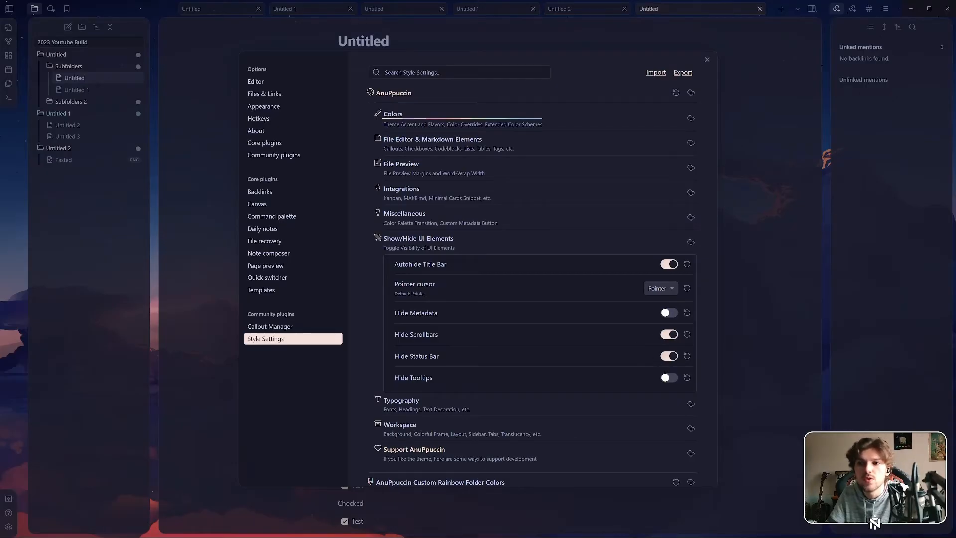
click(667, 355)
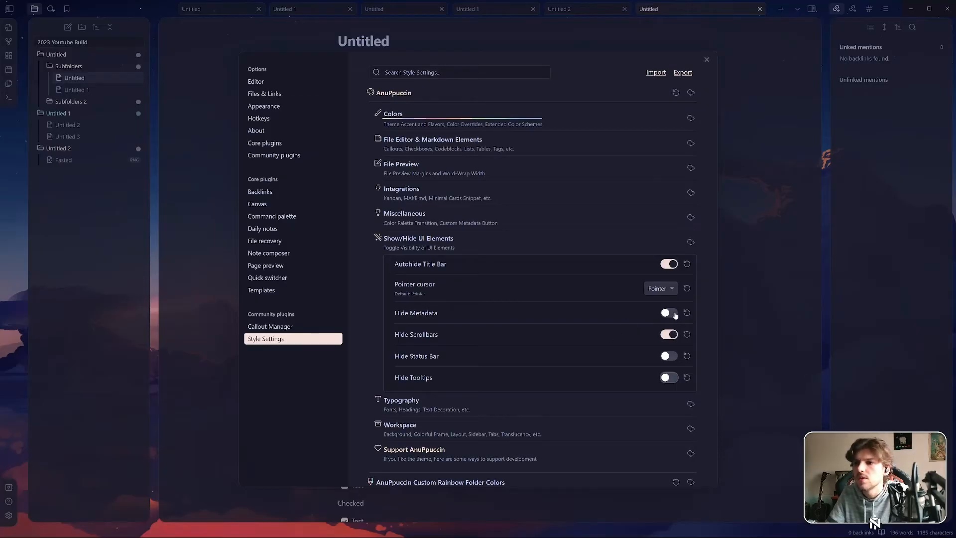
click(668, 264)
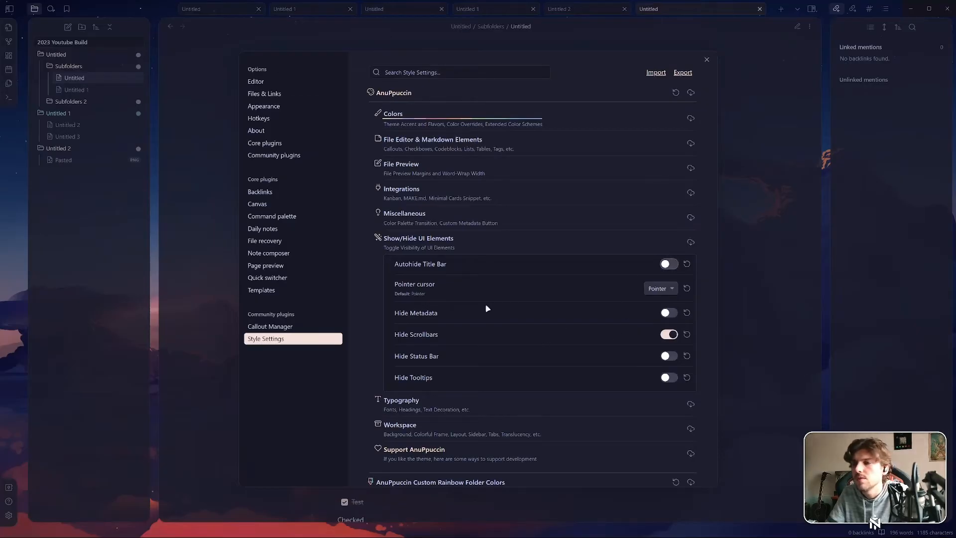
click(440, 242)
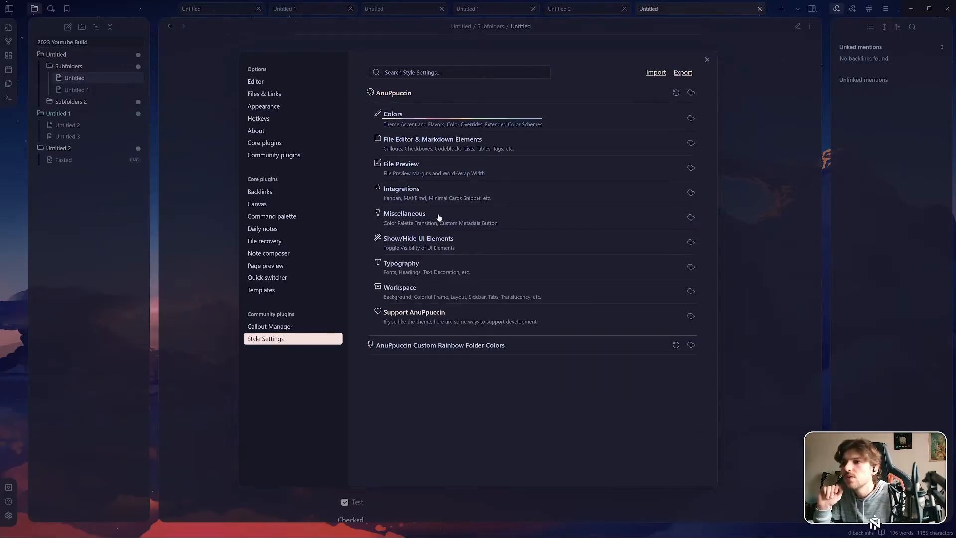
Enable Color Transition (WIP) and the Custom Metadata Button under Miscellaneous, and leave the settings
click(437, 225)
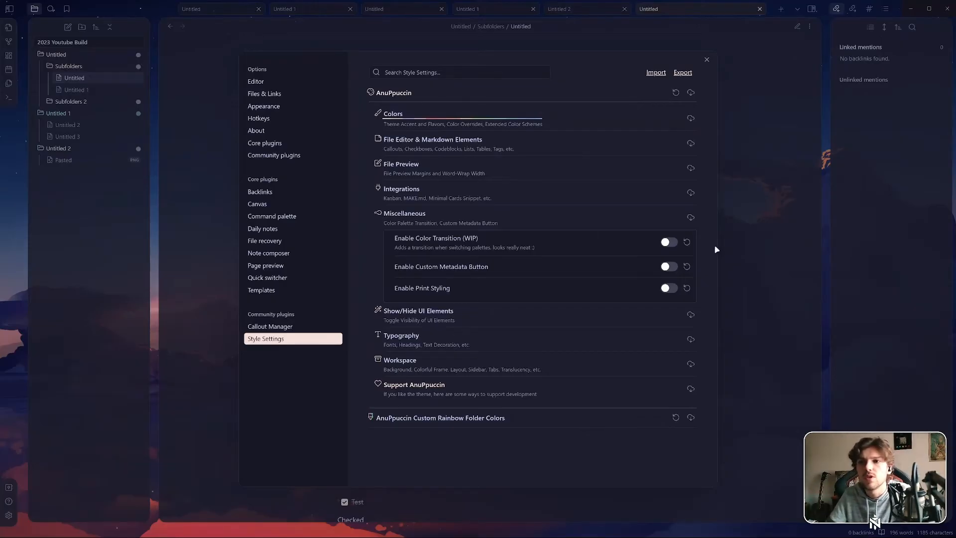
click(669, 243)
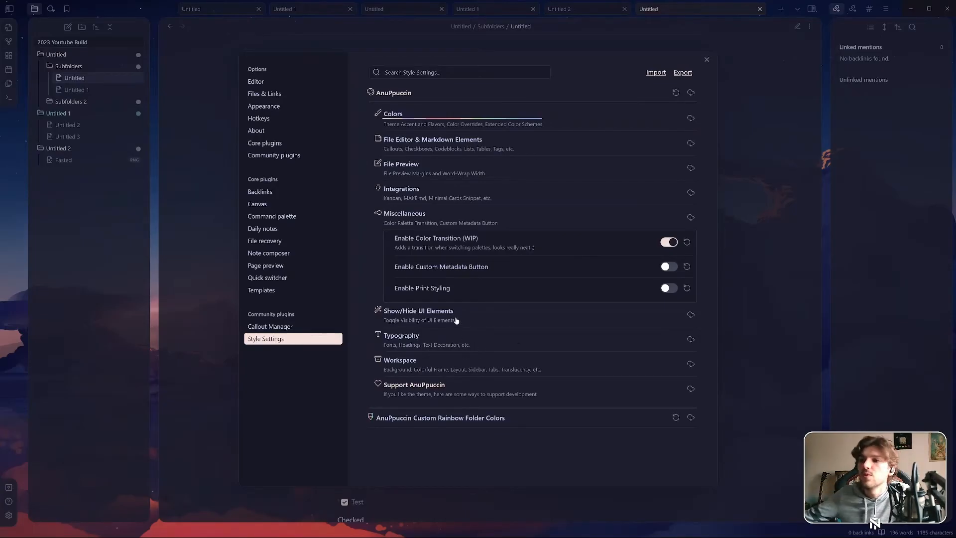
click(673, 269)
click(773, 129)
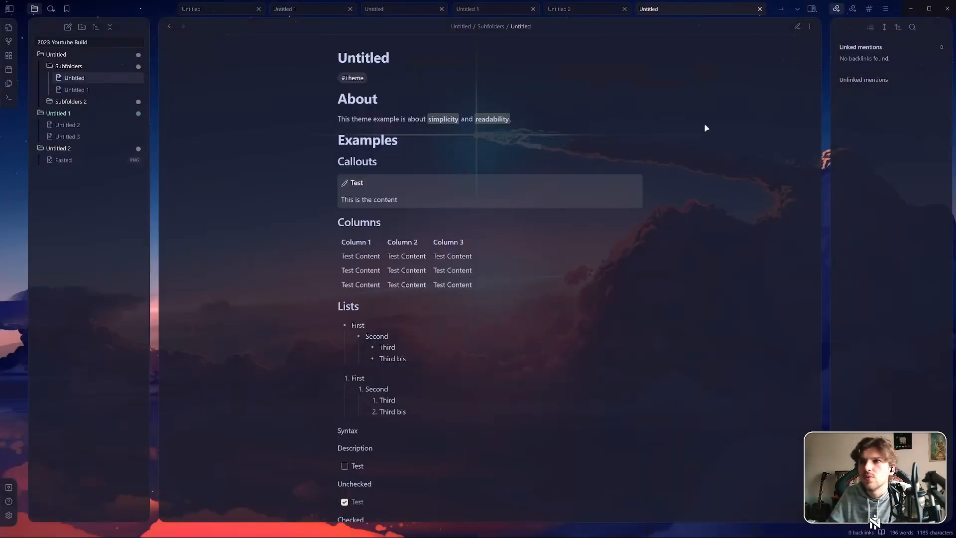
Switch the Untitled note to editing view to look for the metadata button, and recheck the Miscellaneous options
click(796, 28)
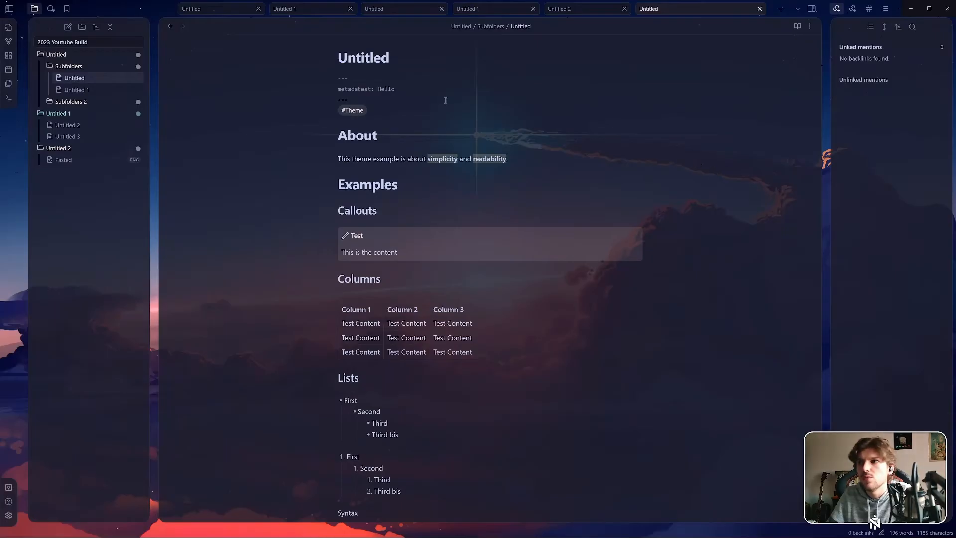
click(9, 514)
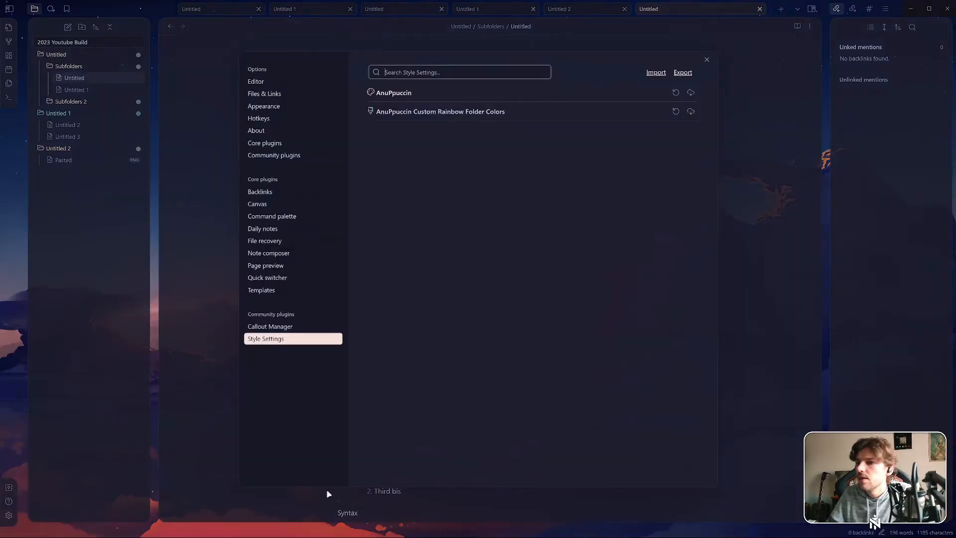
click(501, 98)
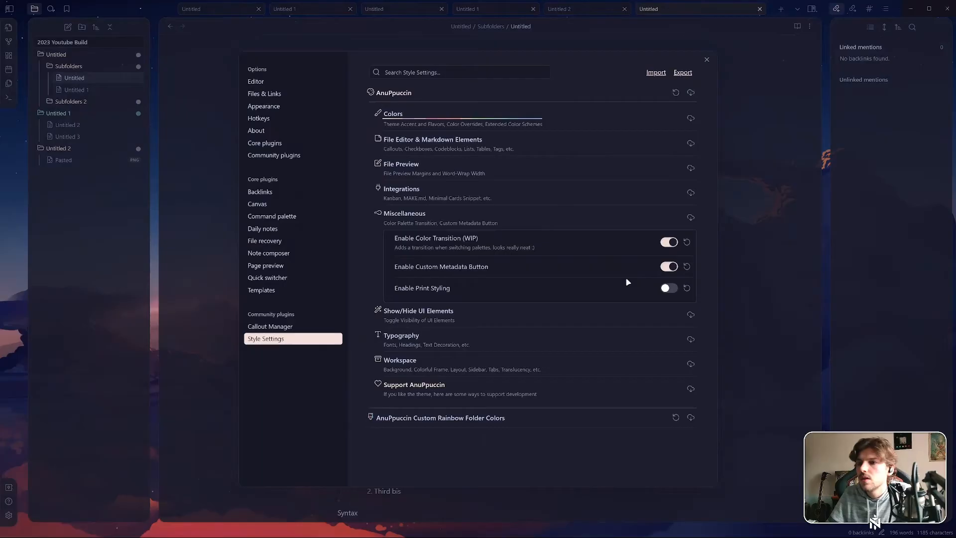
click(780, 267)
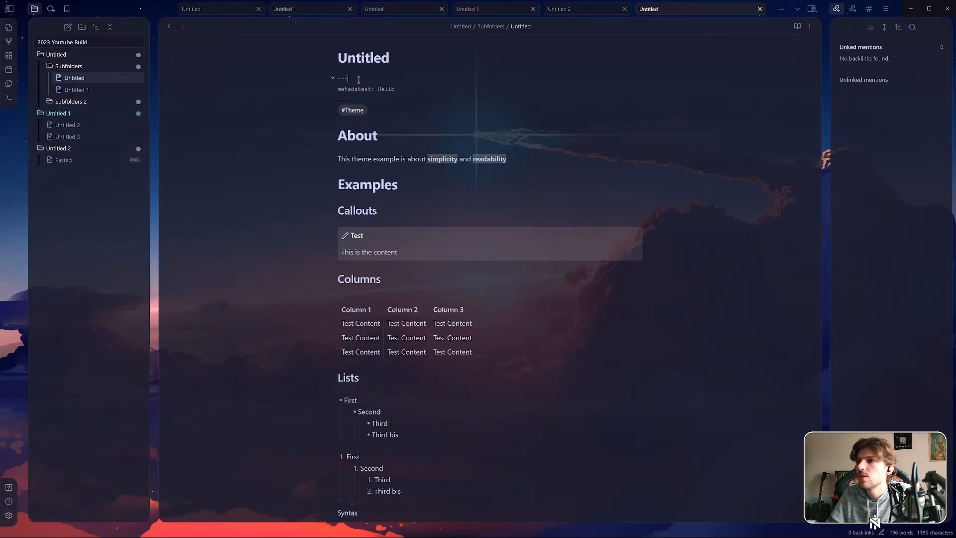
Inspect the Untitled note's metadata block in source mode and return the note to live preview
drag(358, 79, 329, 80)
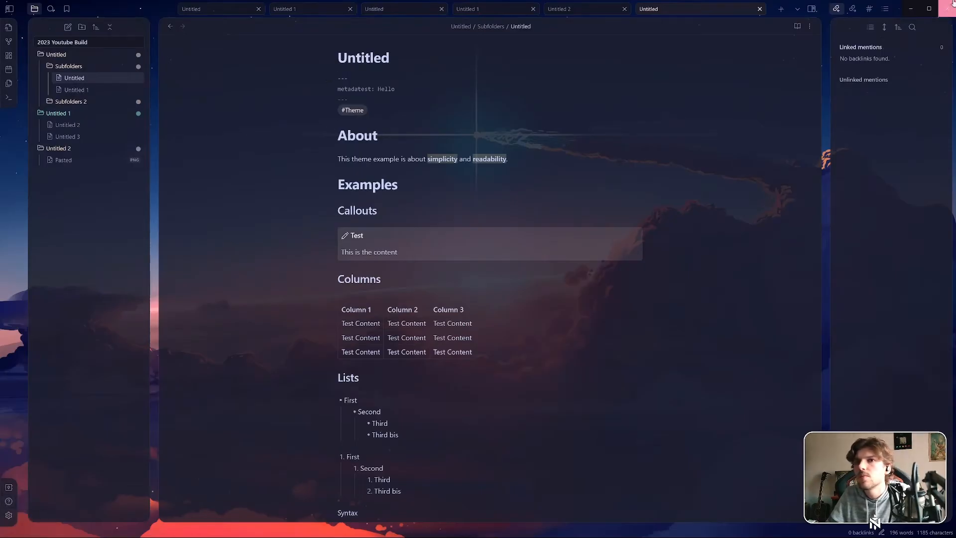
click(810, 26)
click(766, 100)
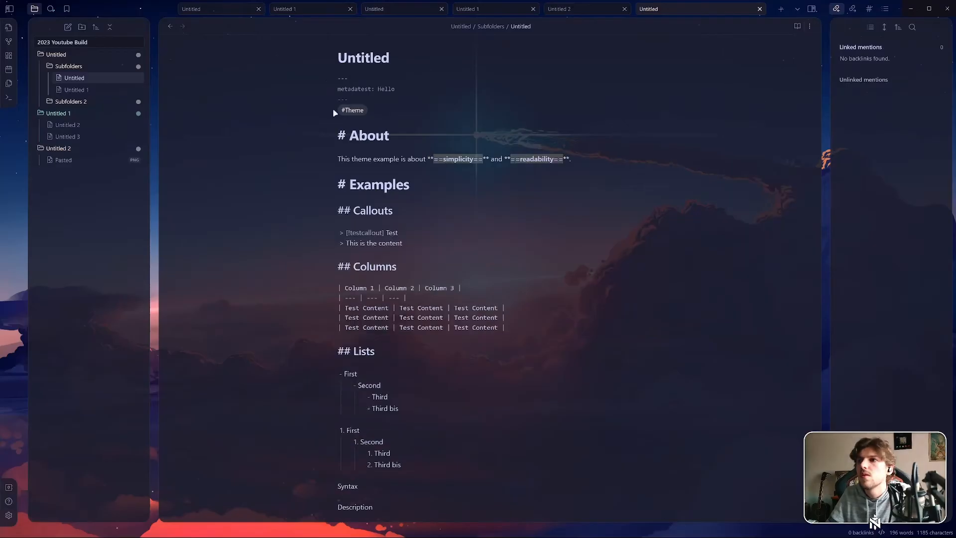
click(809, 26)
click(745, 119)
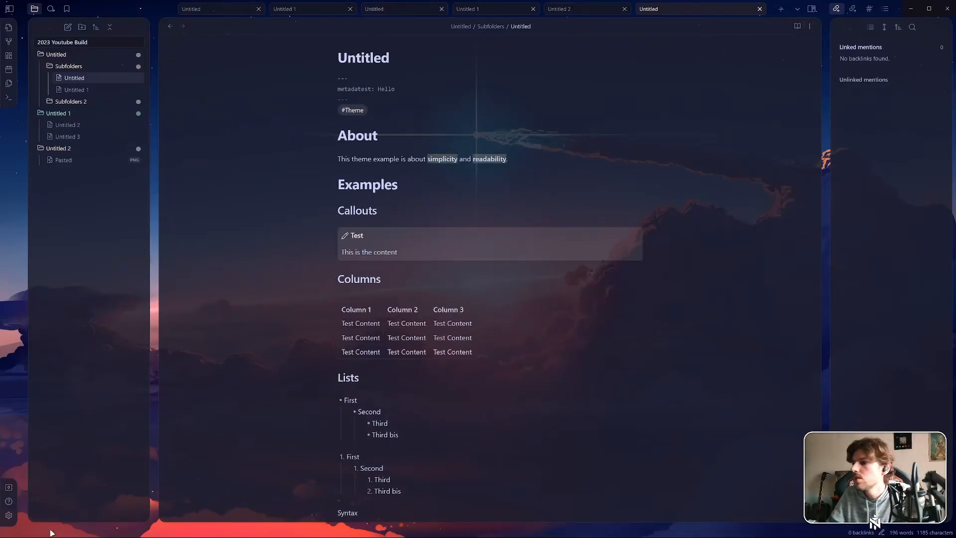
Look through the Appearance options, enable Show frontmatter in the Editor settings, and leave the settings
click(9, 515)
click(264, 106)
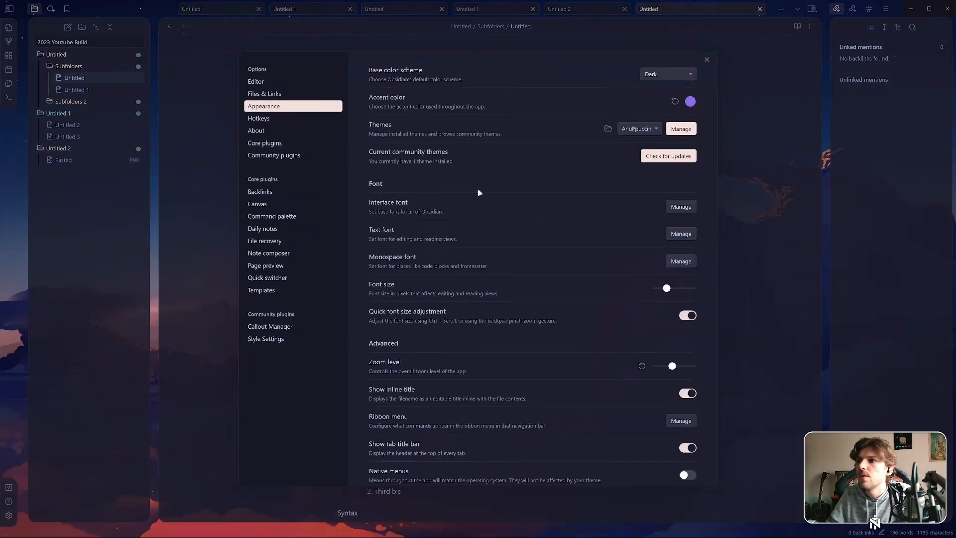
scroll(545, 226, down, 4)
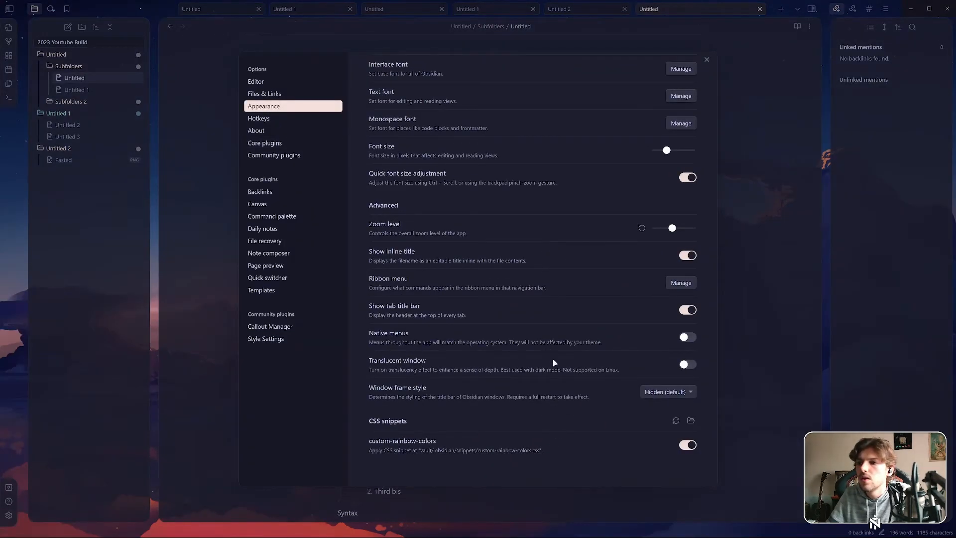
click(266, 82)
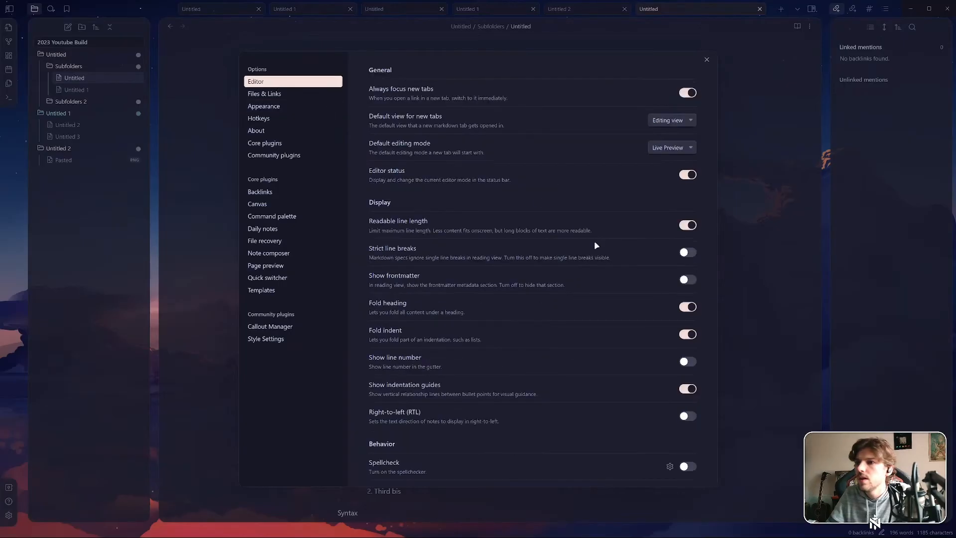
click(686, 283)
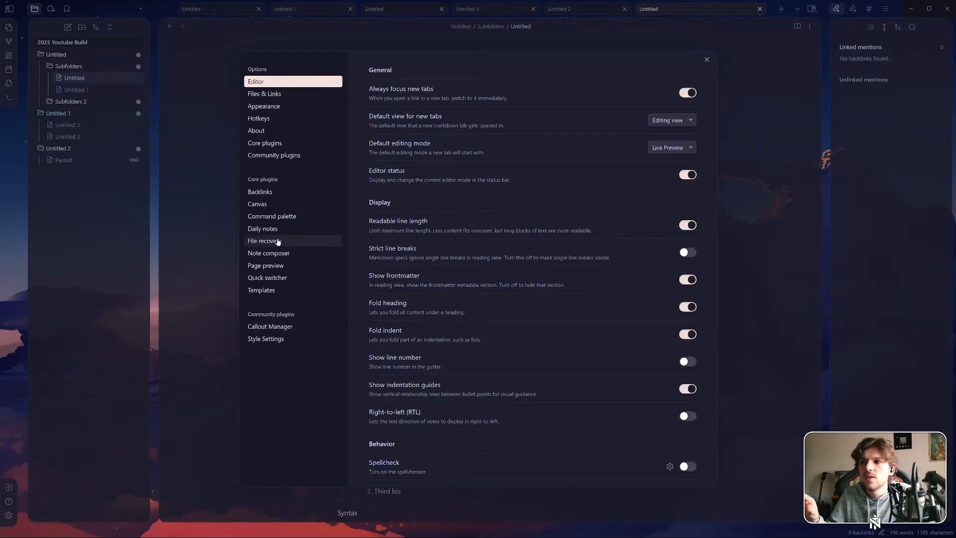
click(798, 100)
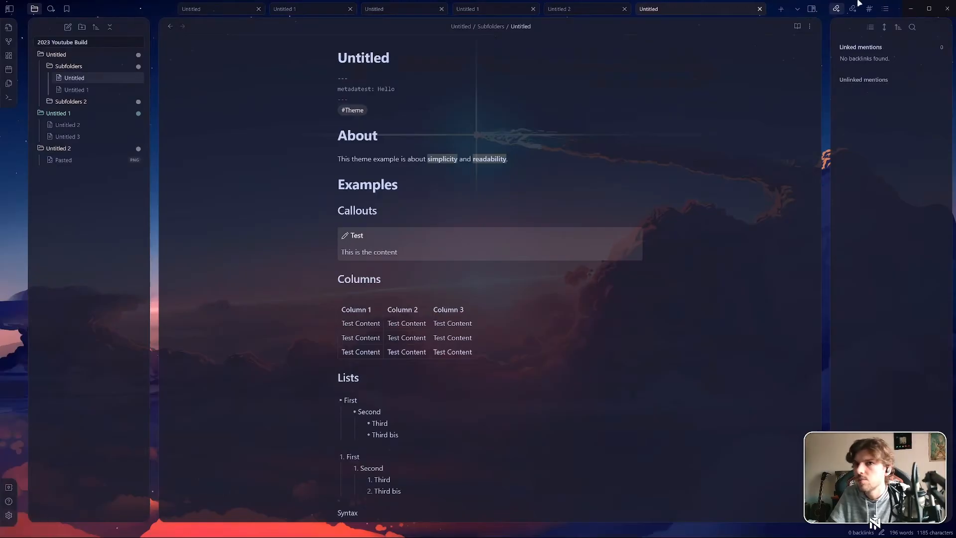
Put the Untitled note in reading view and try hiding and showing its metadata with the custom metadata button
click(796, 27)
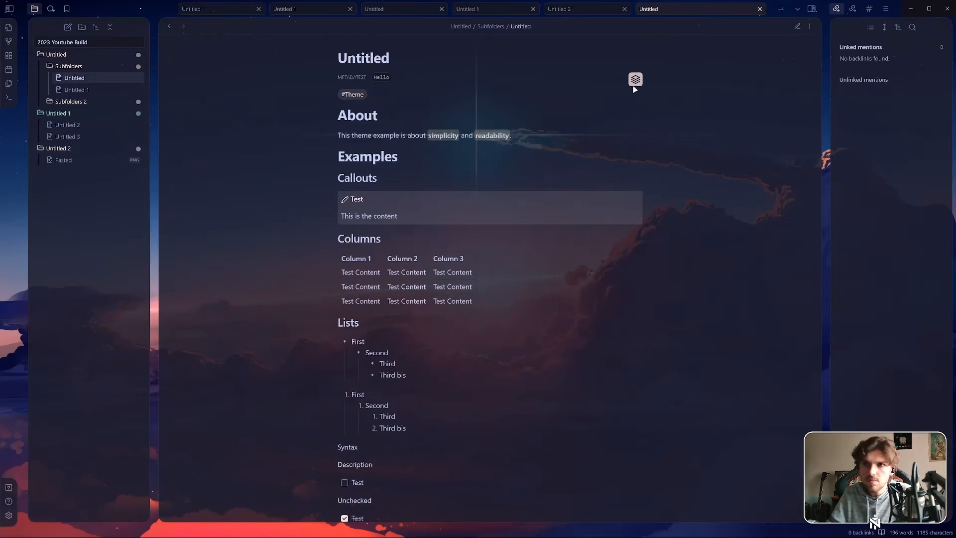
click(635, 84)
click(635, 84)
click(634, 85)
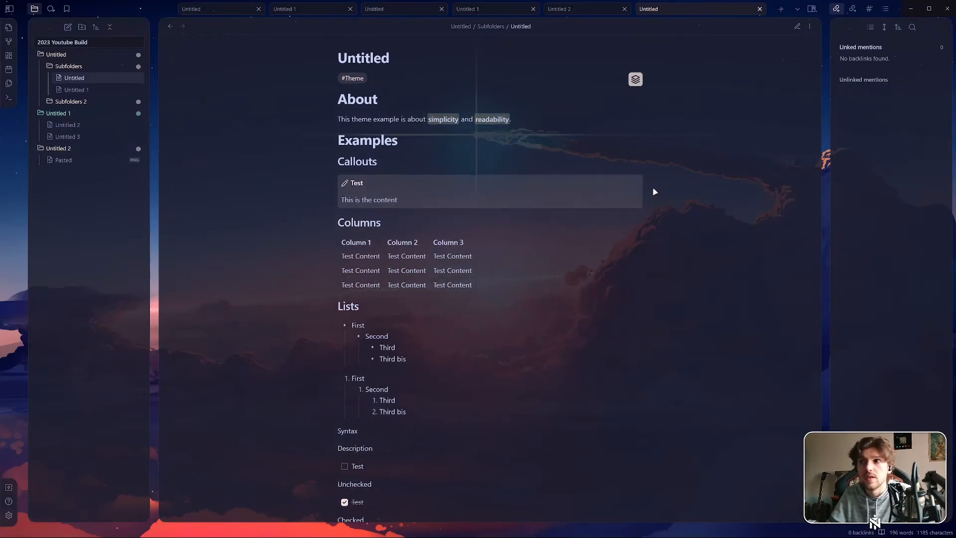
click(635, 82)
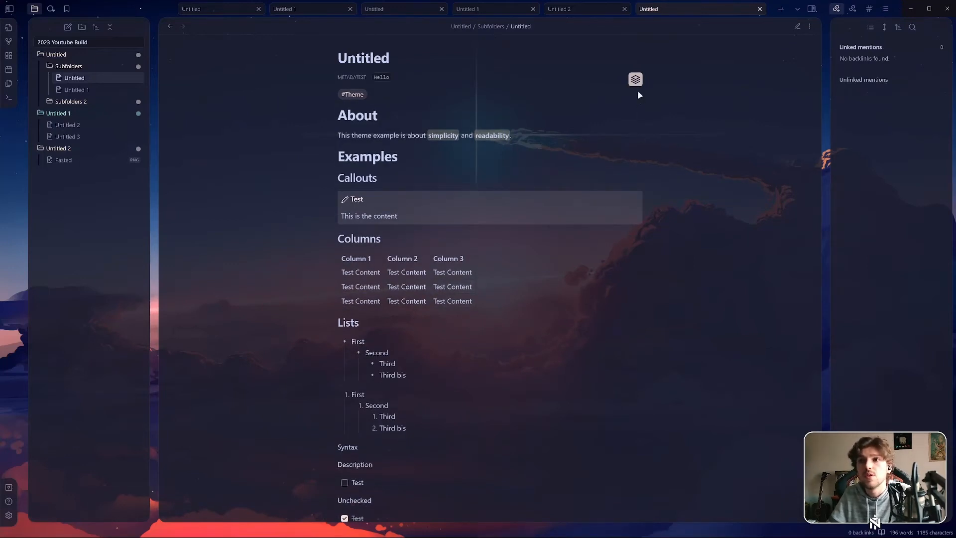
click(638, 81)
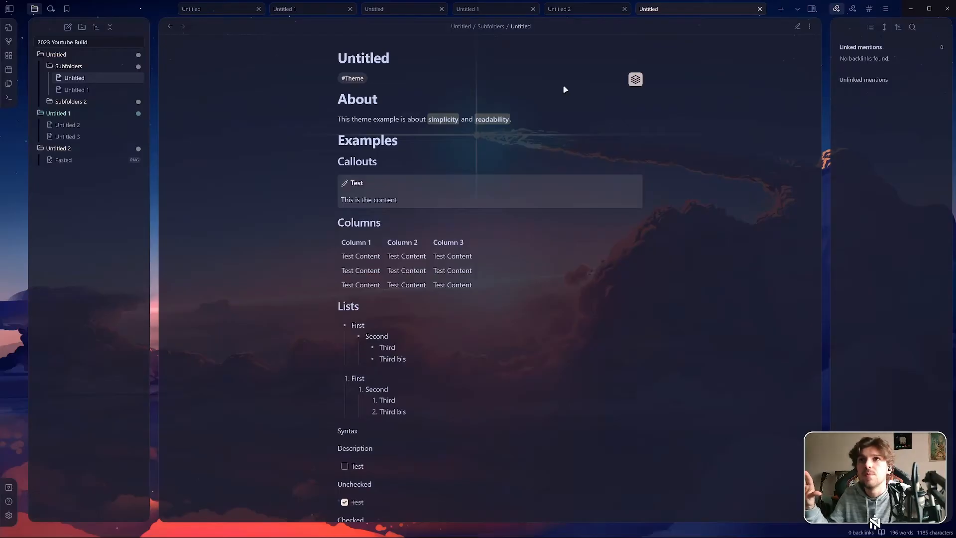
click(635, 80)
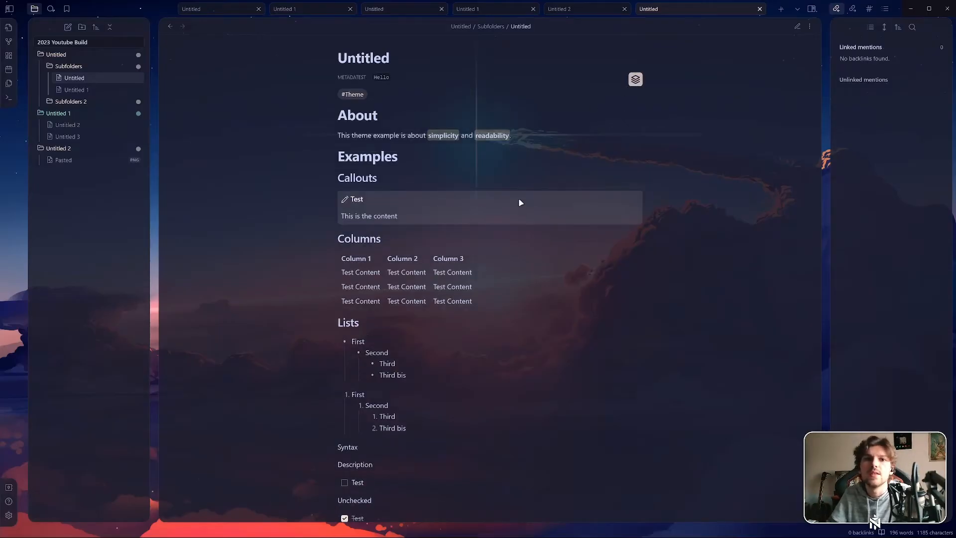
Disable the custom metadata button in AnuPpuccin's Miscellaneous style settings and collapse that section
click(8, 516)
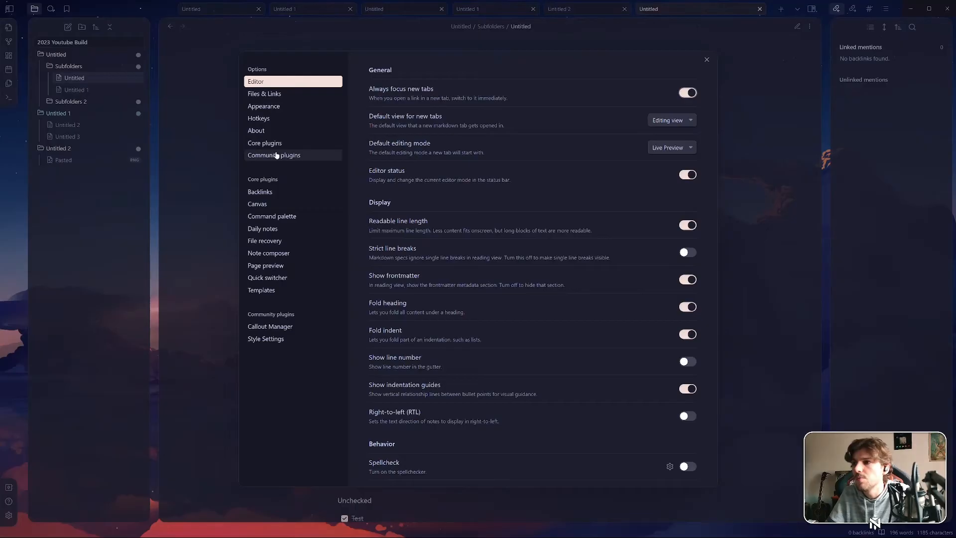
click(273, 328)
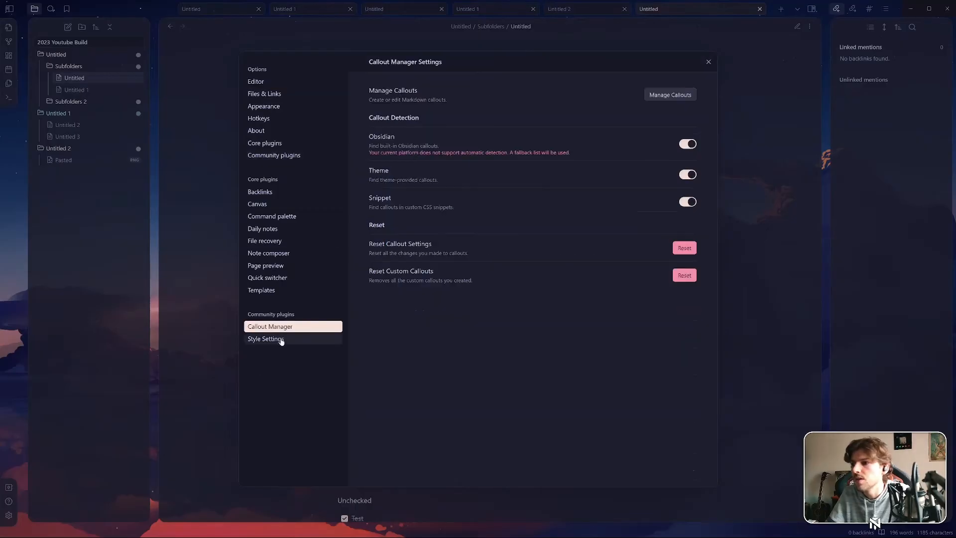
click(282, 340)
click(518, 93)
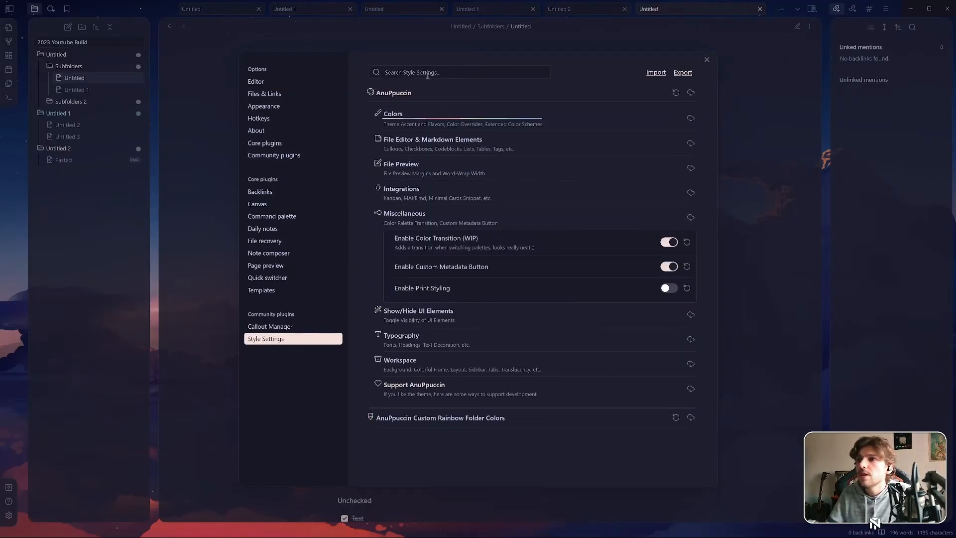
click(667, 267)
click(665, 267)
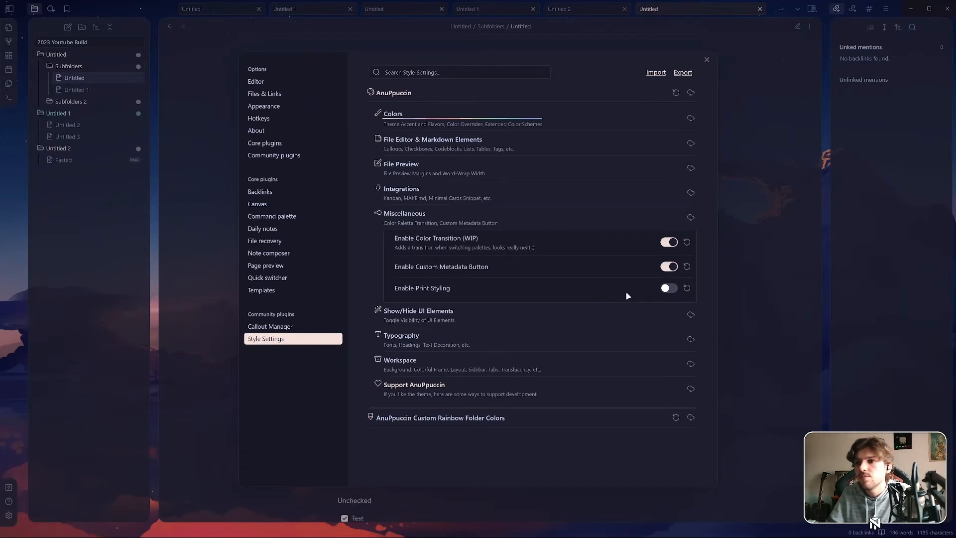
click(666, 267)
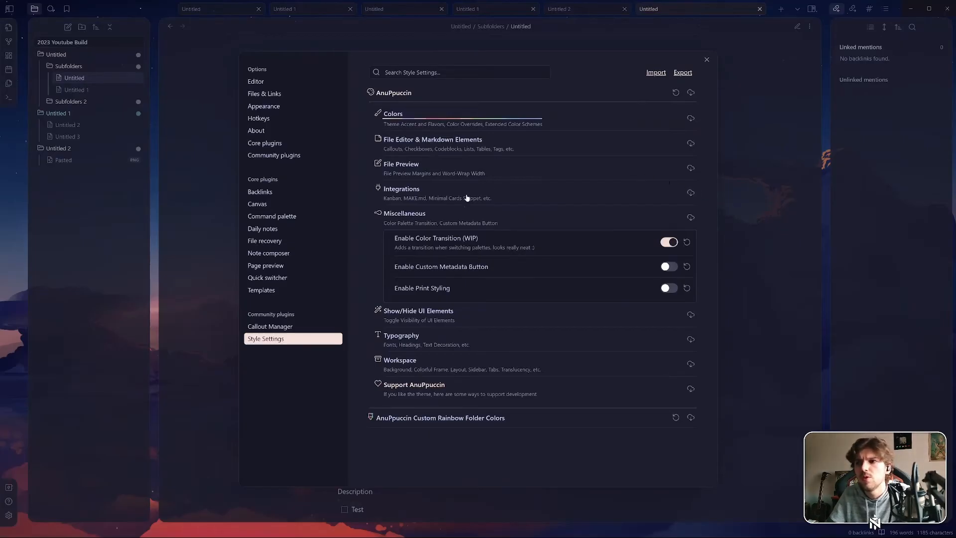
click(489, 220)
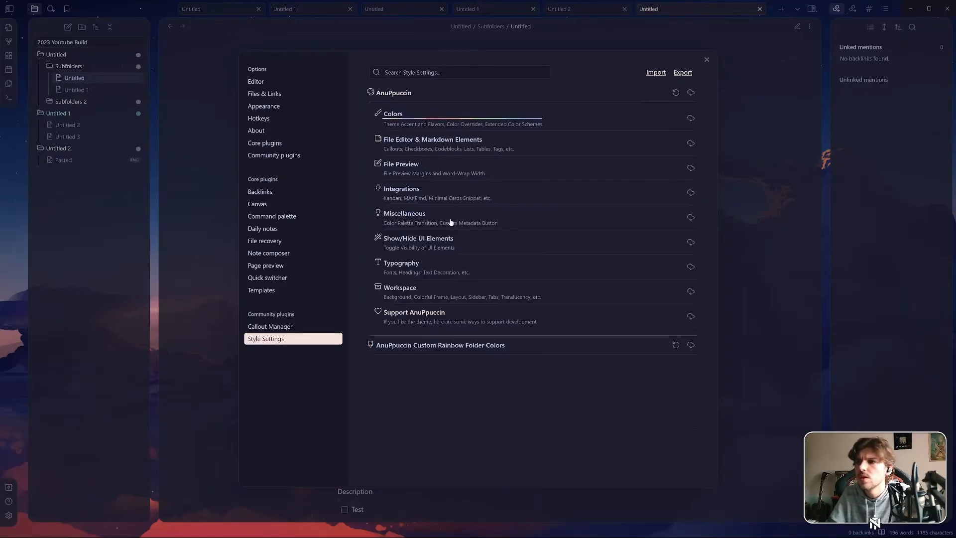
click(470, 214)
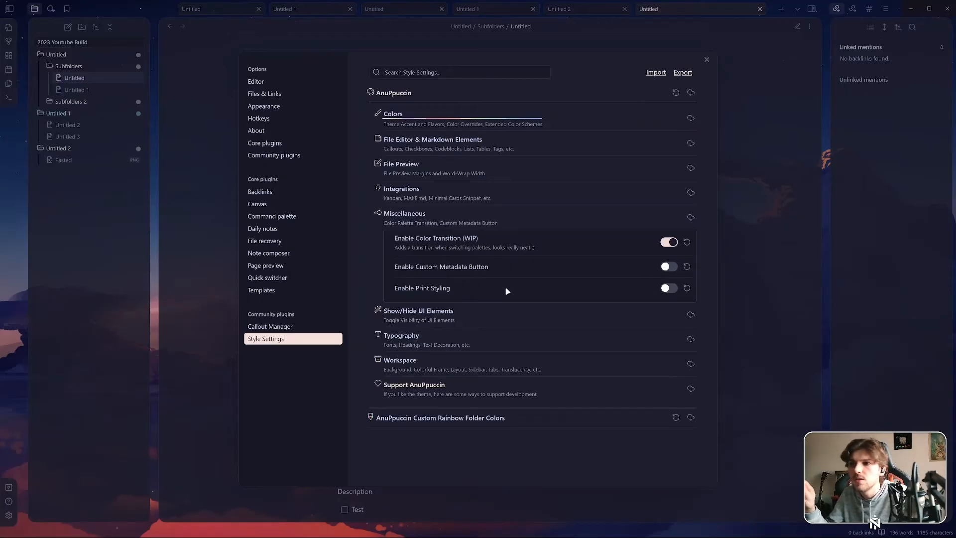
click(506, 221)
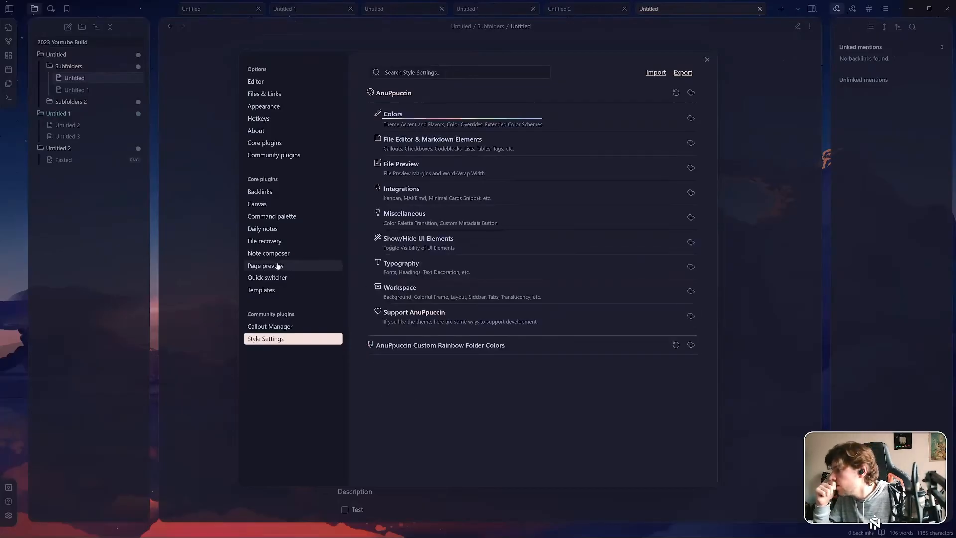
Enable custom preview margins in AnuPpuccin's File Preview settings and set the maximum preview width to 1920 px
click(454, 172)
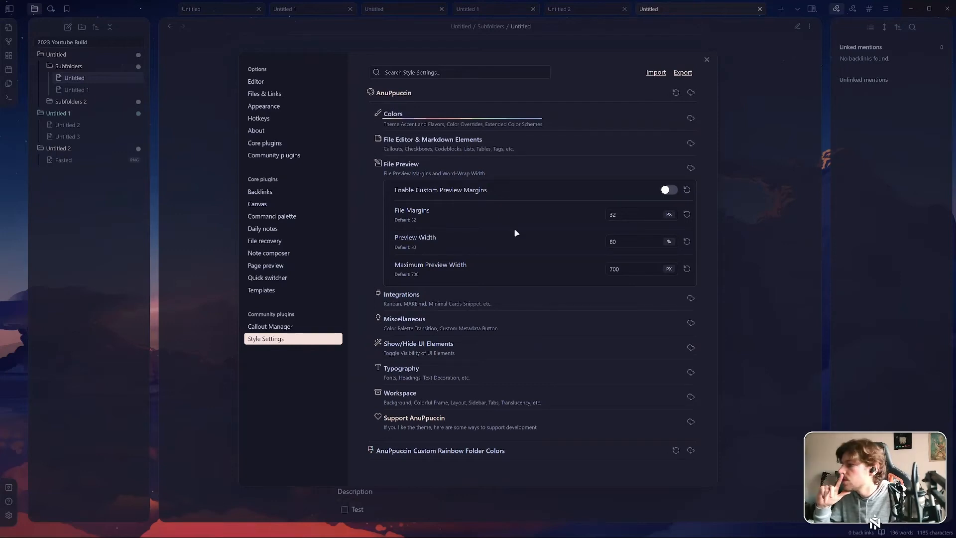
click(668, 190)
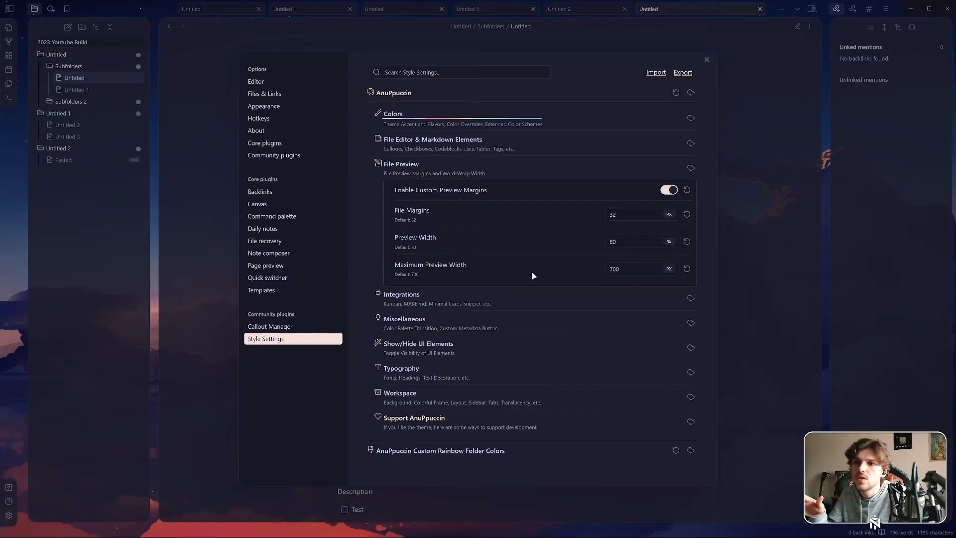
double_click(628, 271)
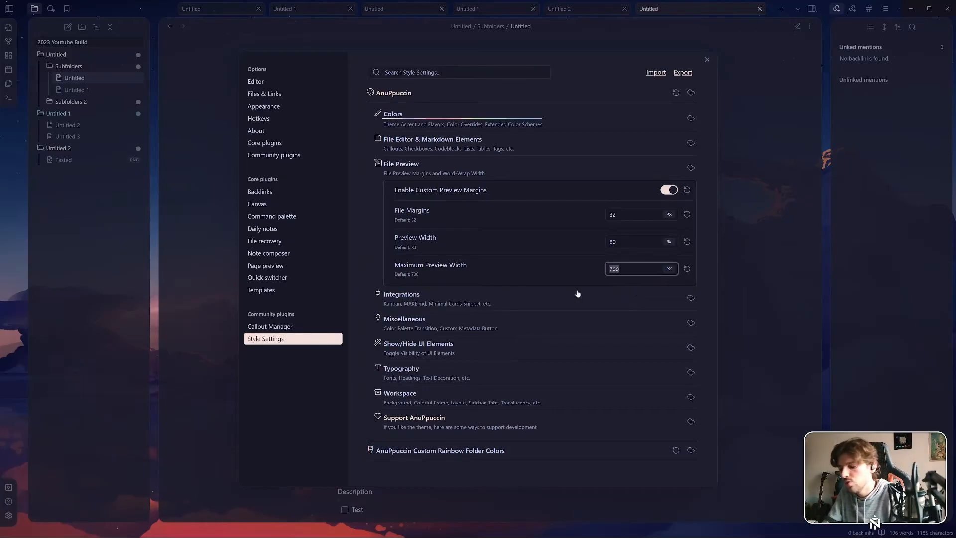
text(19)
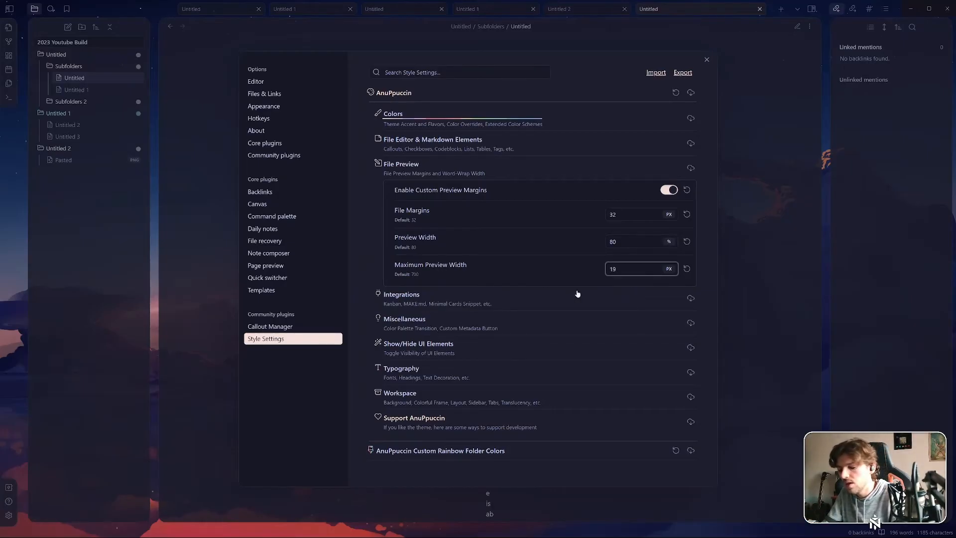
text(20)
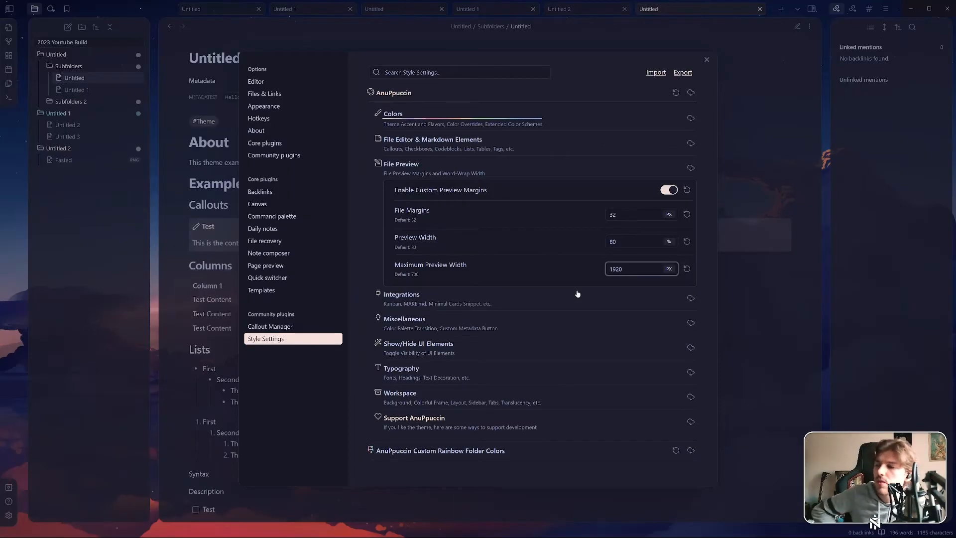
click(520, 264)
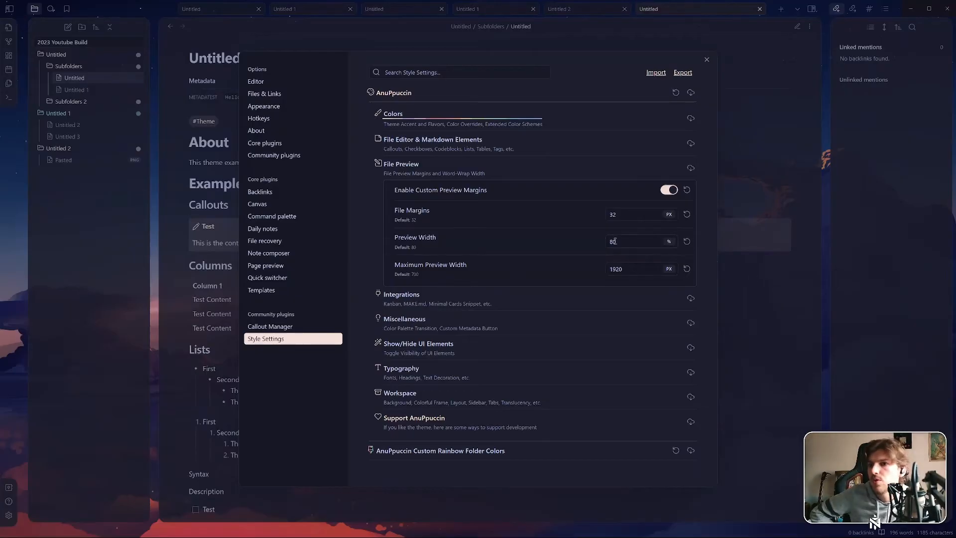
Try file margins of 0 px and 100 px, and reset the file margins to their default
double_click(617, 214)
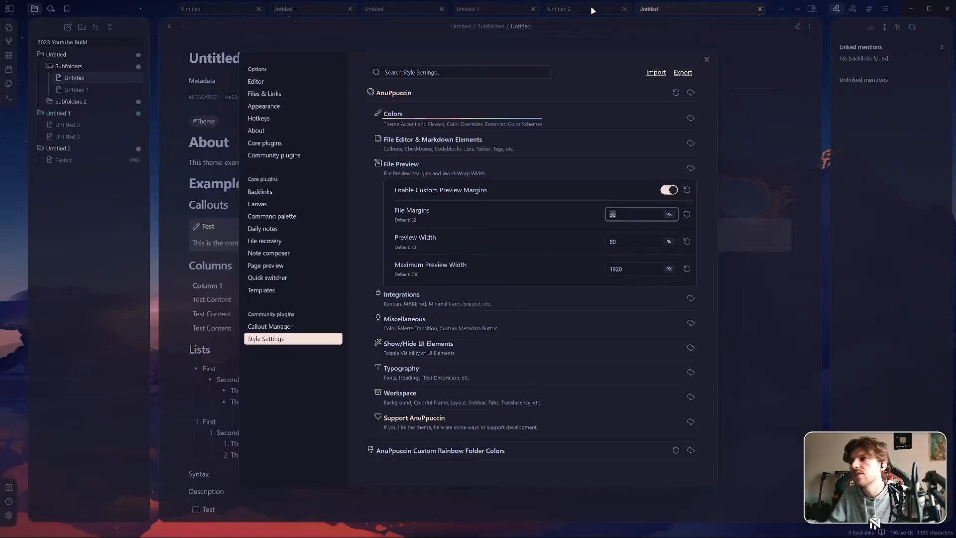
text(0)
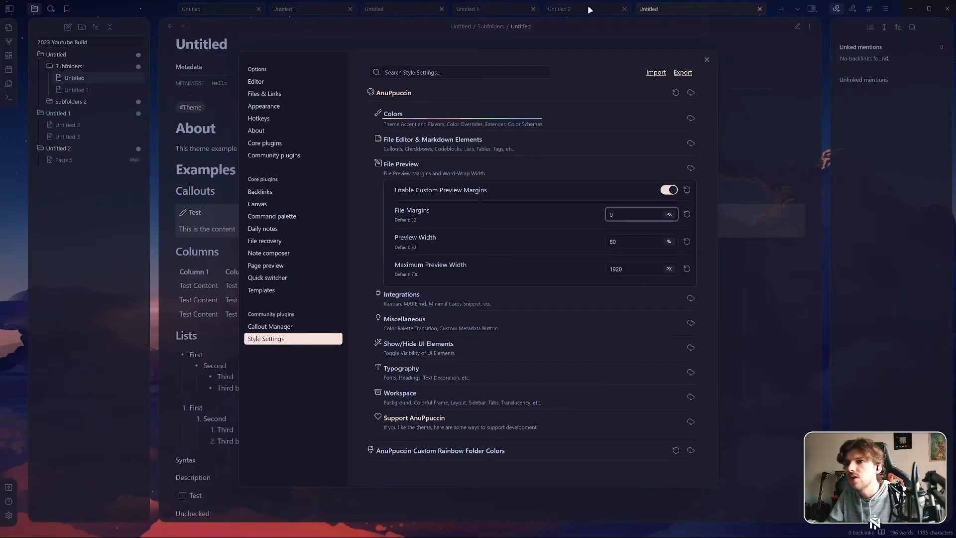
click(621, 244)
click(623, 212)
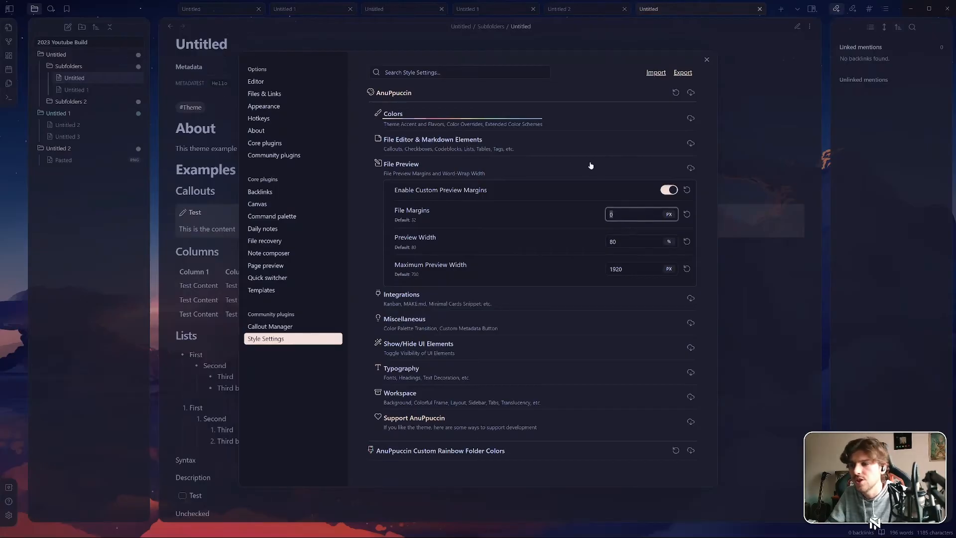
key(BackSpace)
text(100)
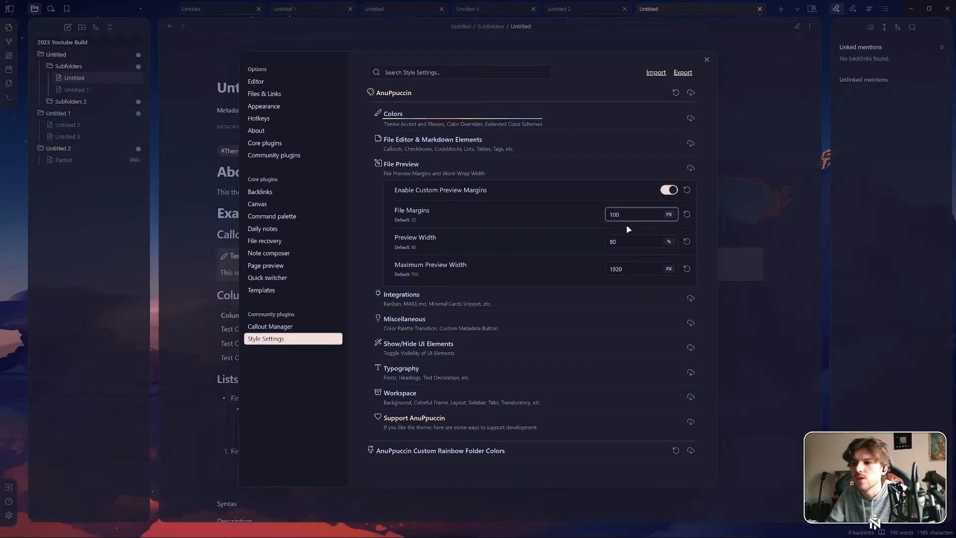
drag(635, 215, 450, 217)
click(687, 214)
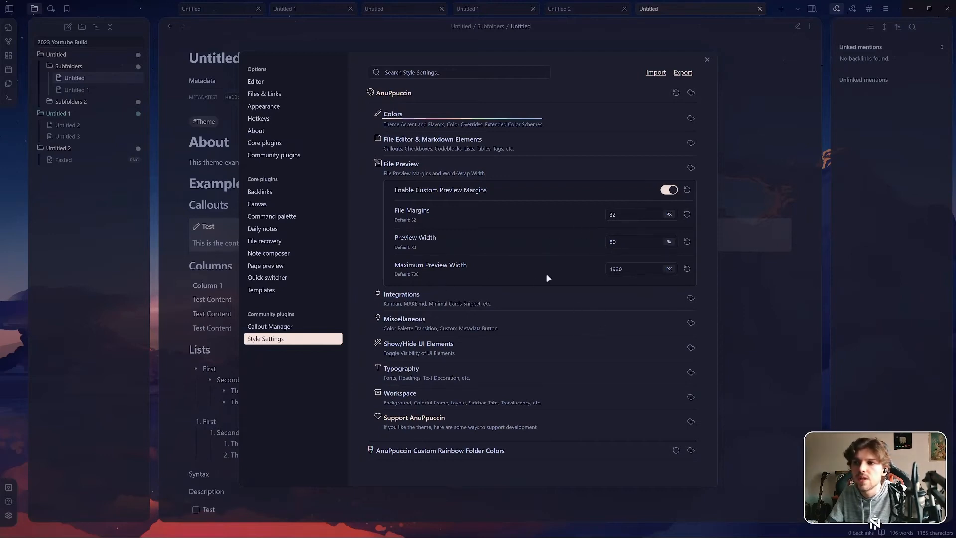
Clear the maximum preview width and re-enter it as 1920 px
drag(632, 269, 546, 274)
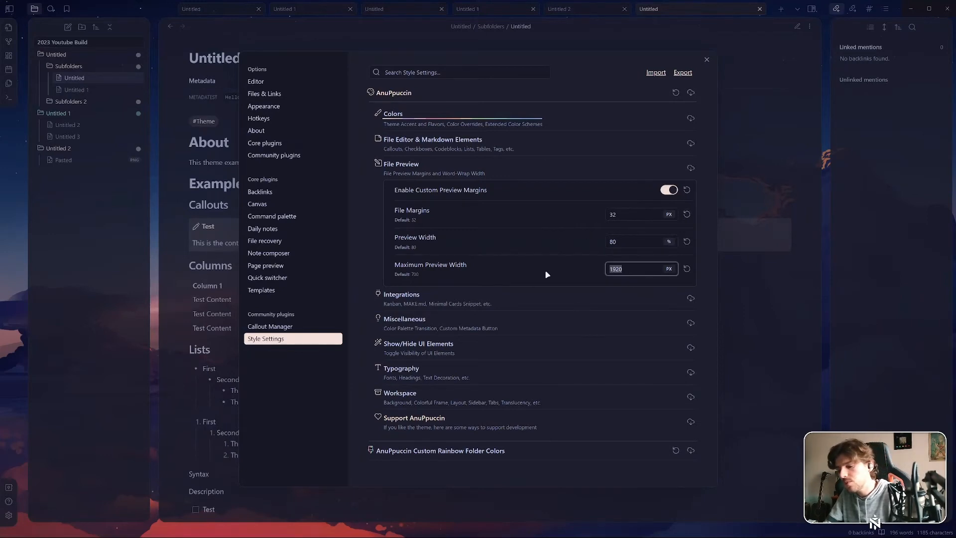
text(1)
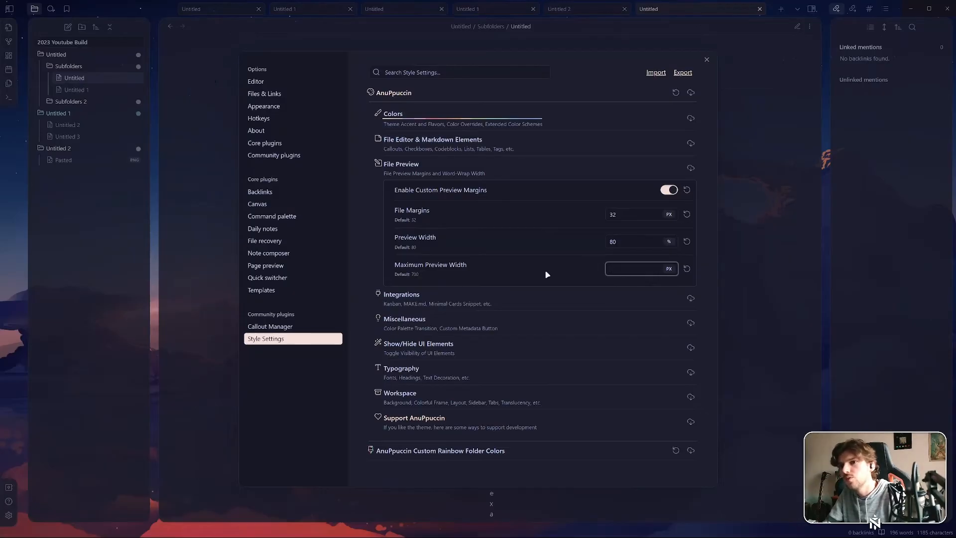
text(19)
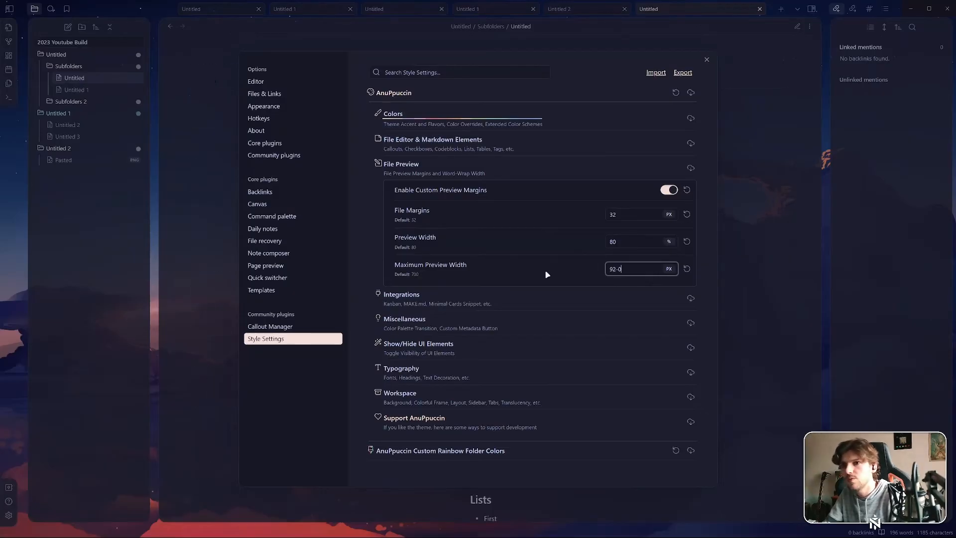
text(20)
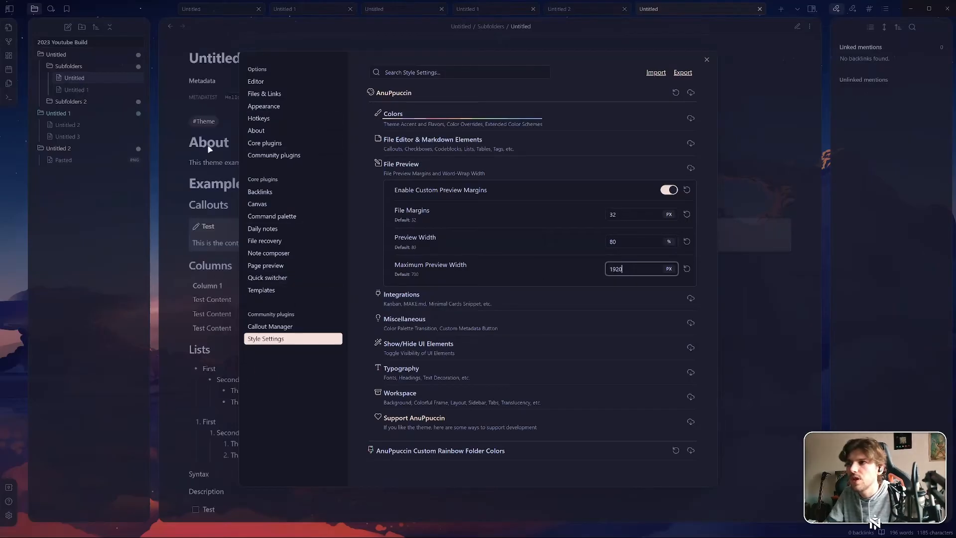
Collapse the file explorer sidebar to check the note's width, and return to the AnuPpuccin style settings with File Preview collapsed
click(817, 178)
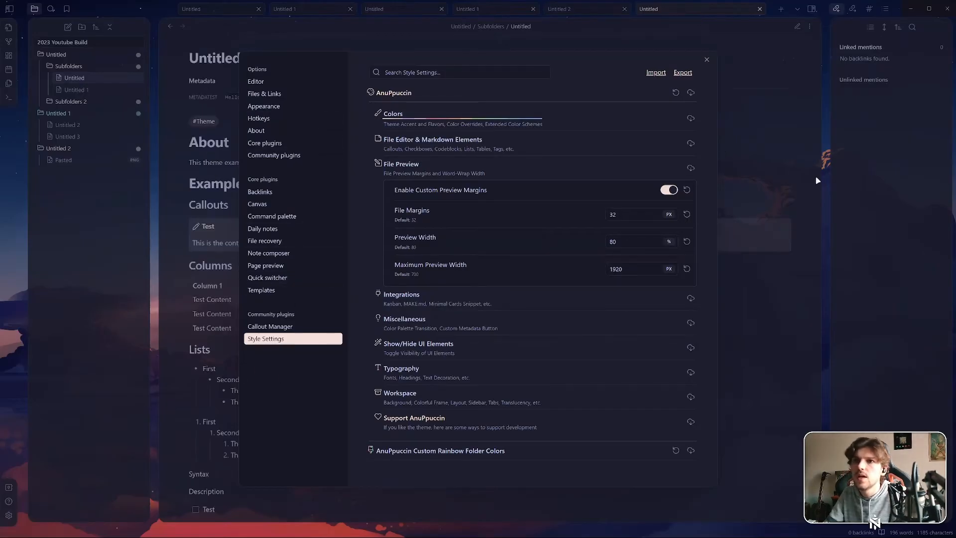
click(9, 9)
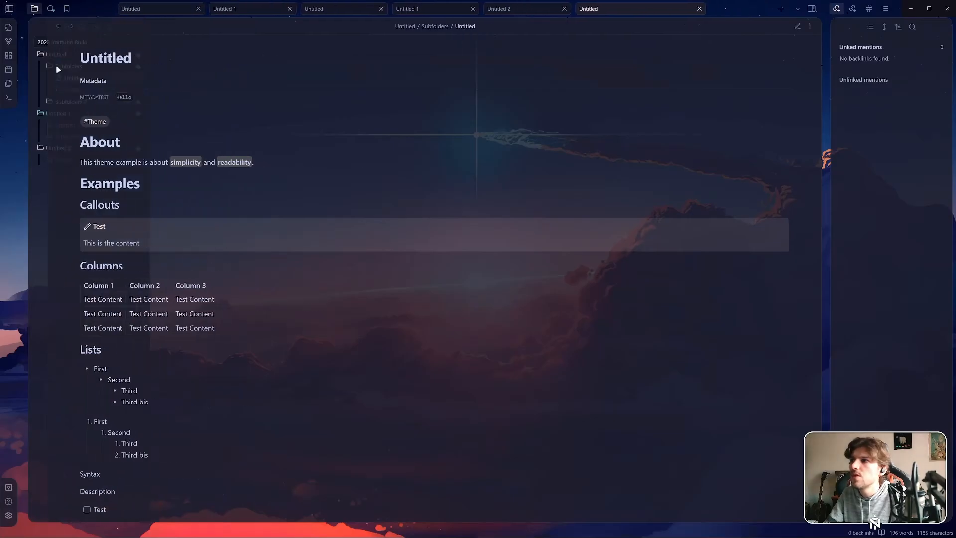
click(8, 515)
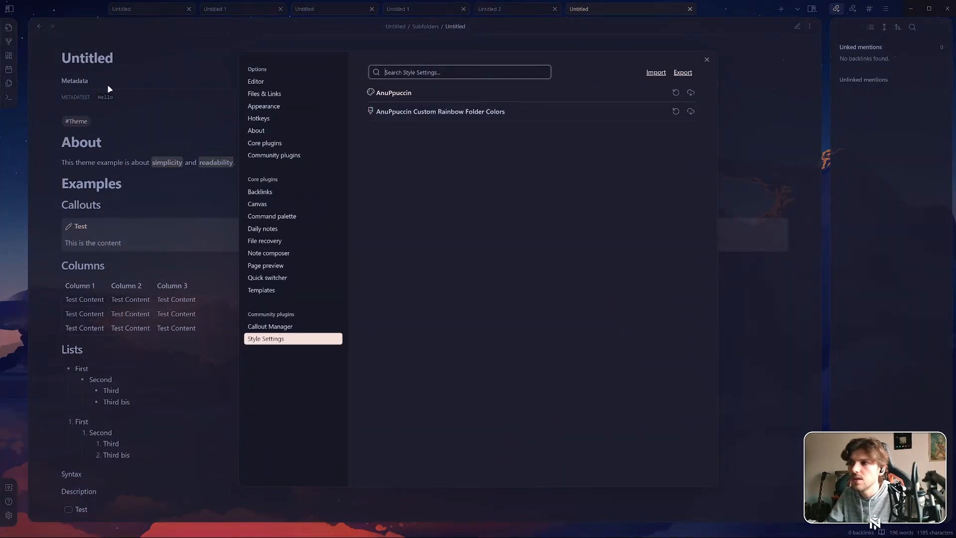
click(473, 93)
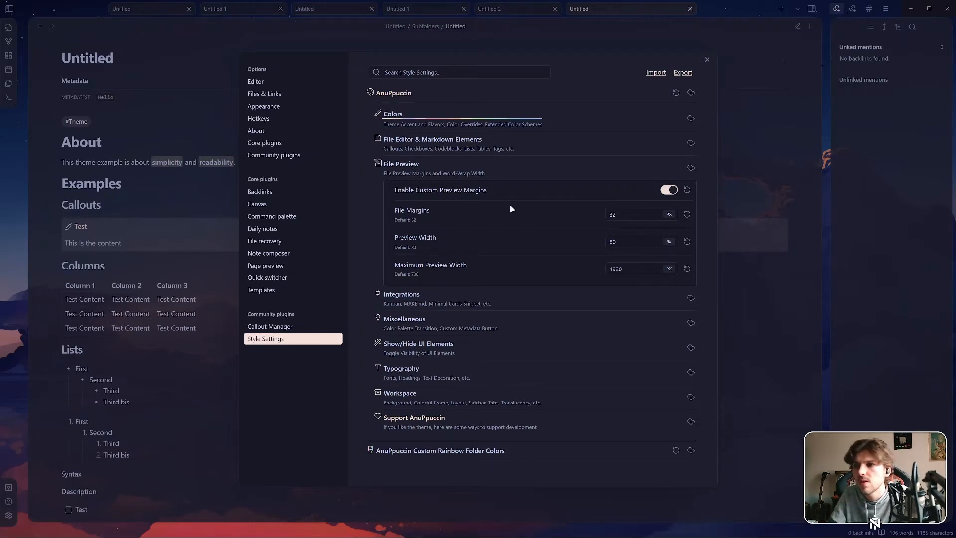
click(471, 178)
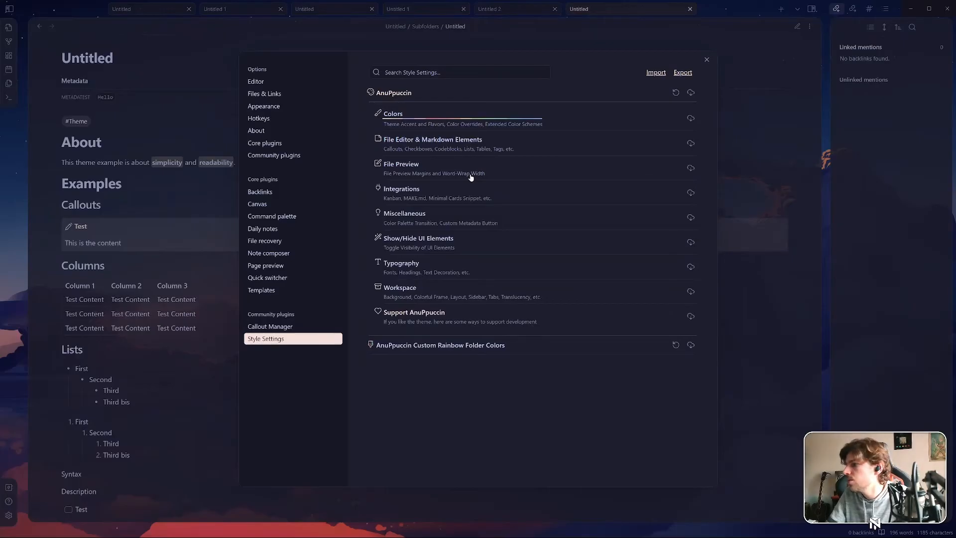
Set the active line highlight to Highlight in the File Editor & Markdown Elements settings
click(478, 149)
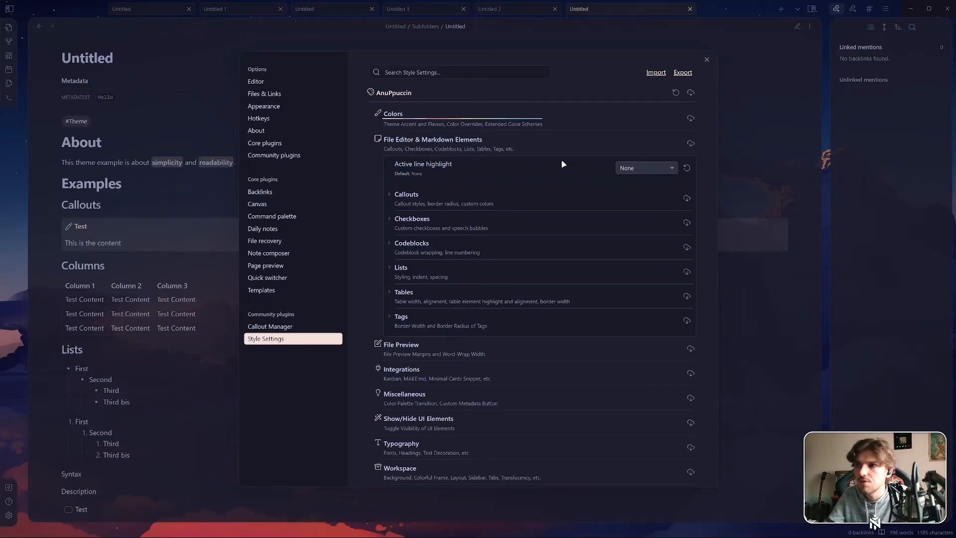
click(620, 163)
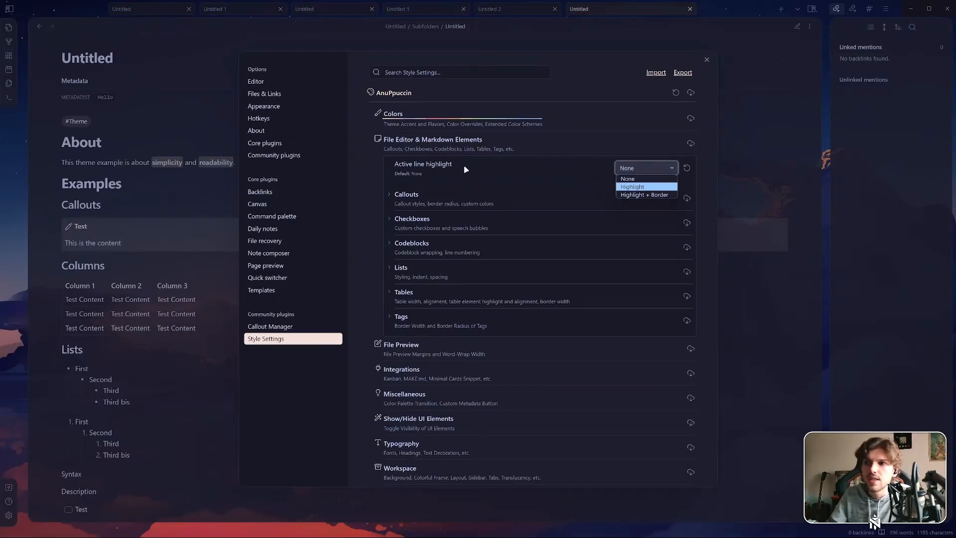
click(656, 188)
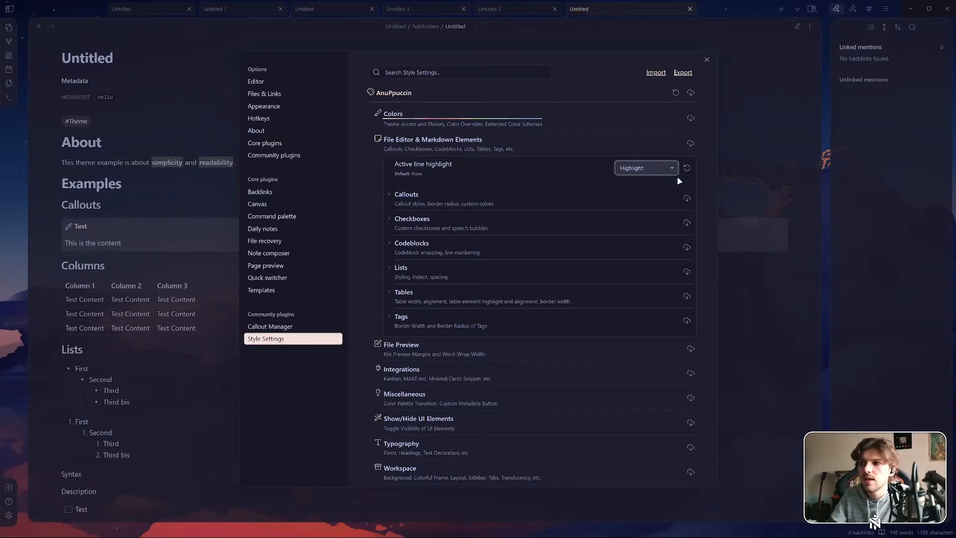
Switch the Untitled note to editing view, check the line highlight below the Columns heading, and reopen the style settings
click(764, 188)
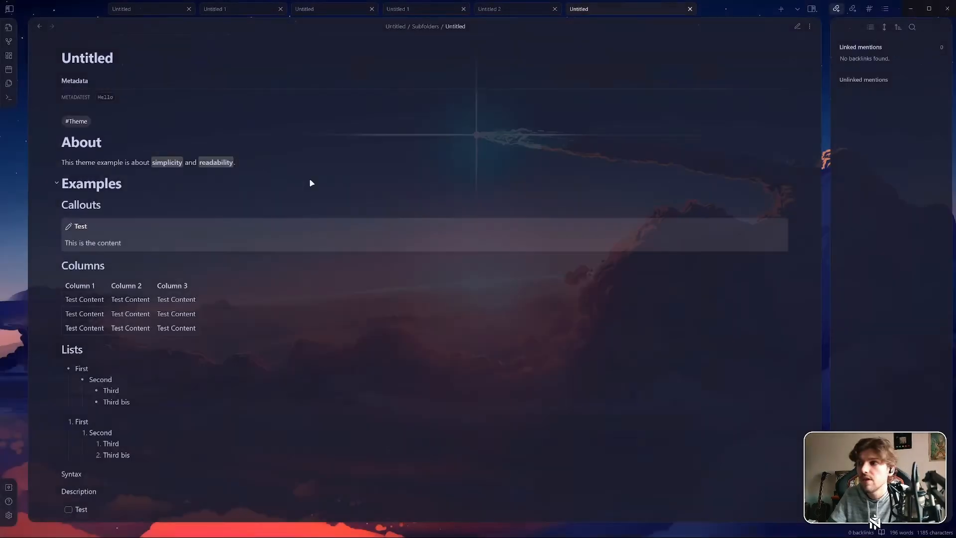
click(799, 27)
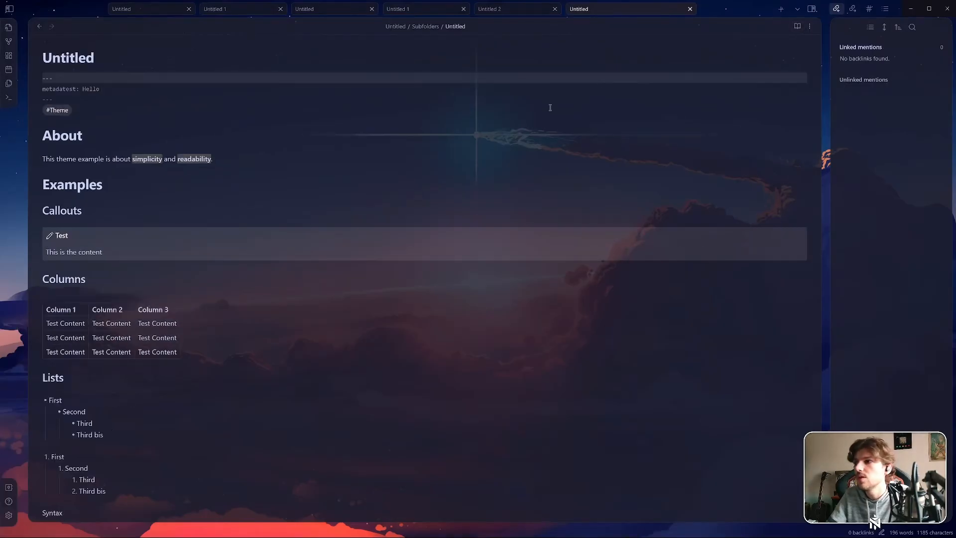
click(89, 289)
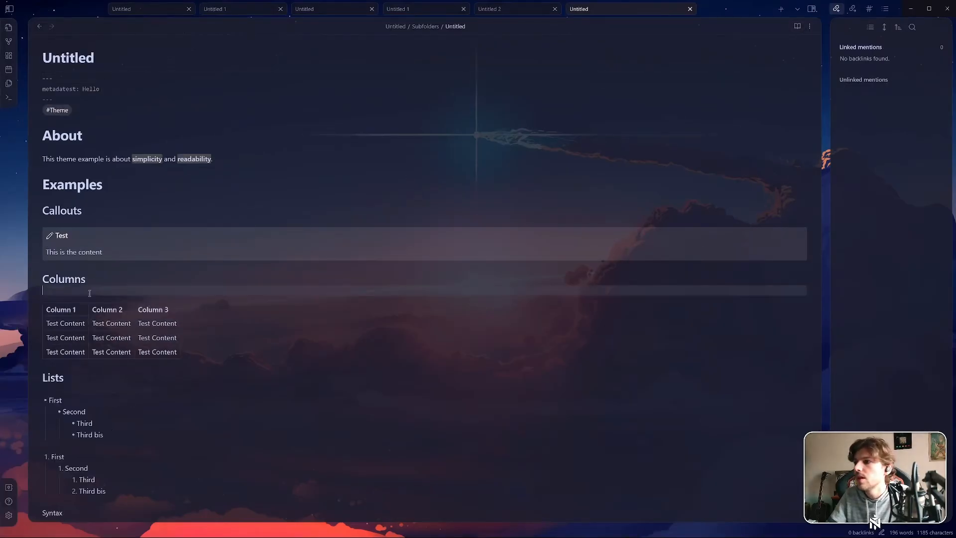
click(9, 515)
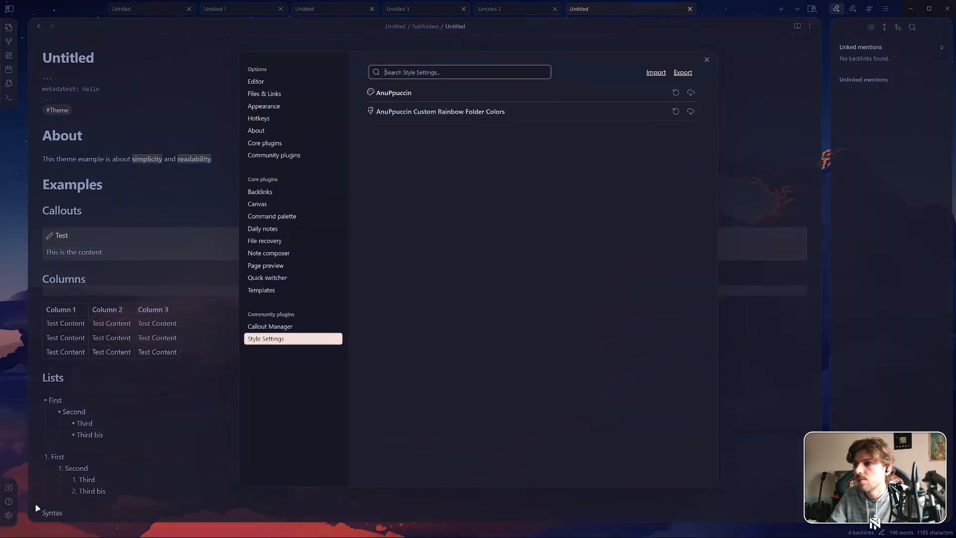
Set the preview width to 75% in the AnuPpuccin File Preview settings, after trying 100%
click(485, 94)
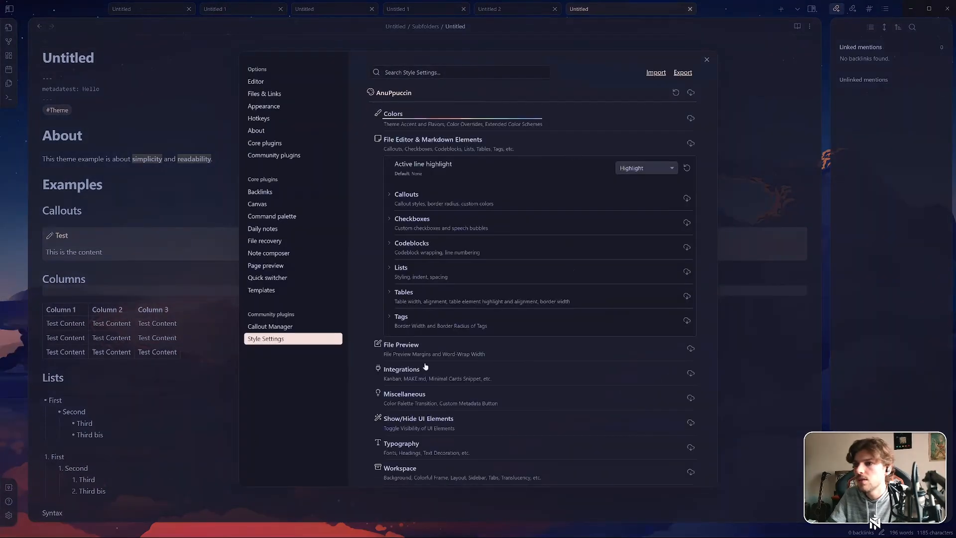
click(458, 343)
scroll(468, 338, down, 2)
drag(621, 333, 566, 332)
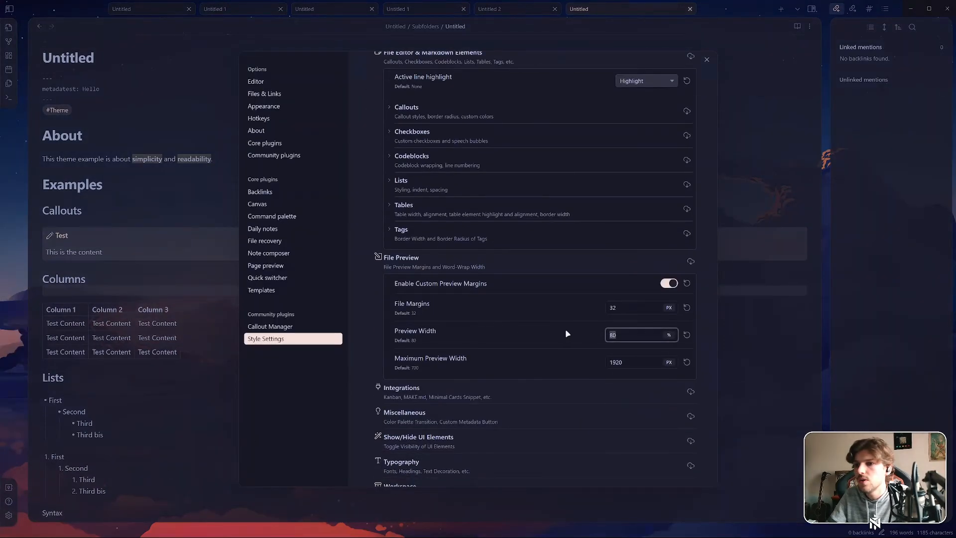
text(100)
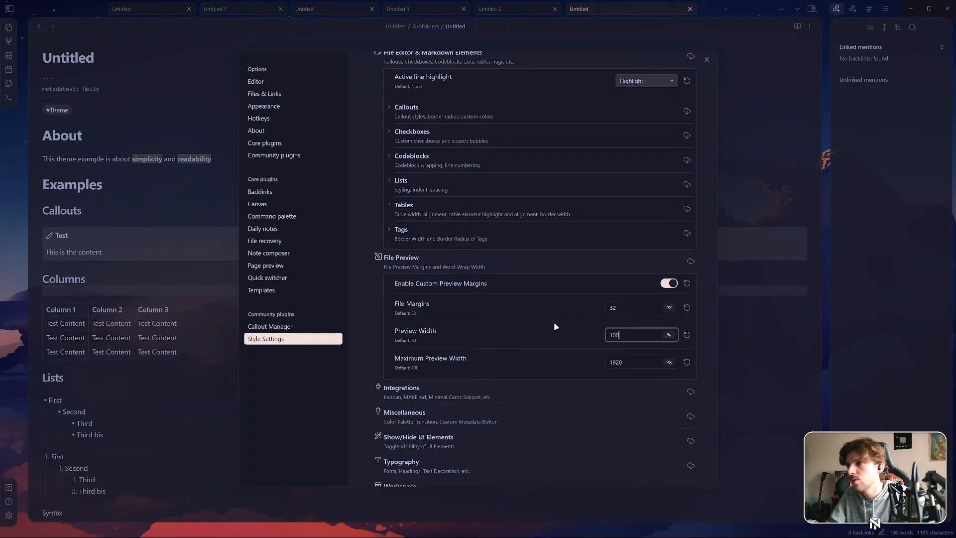
key(BackSpace)
key(BackSpace)
key(BackSpace)
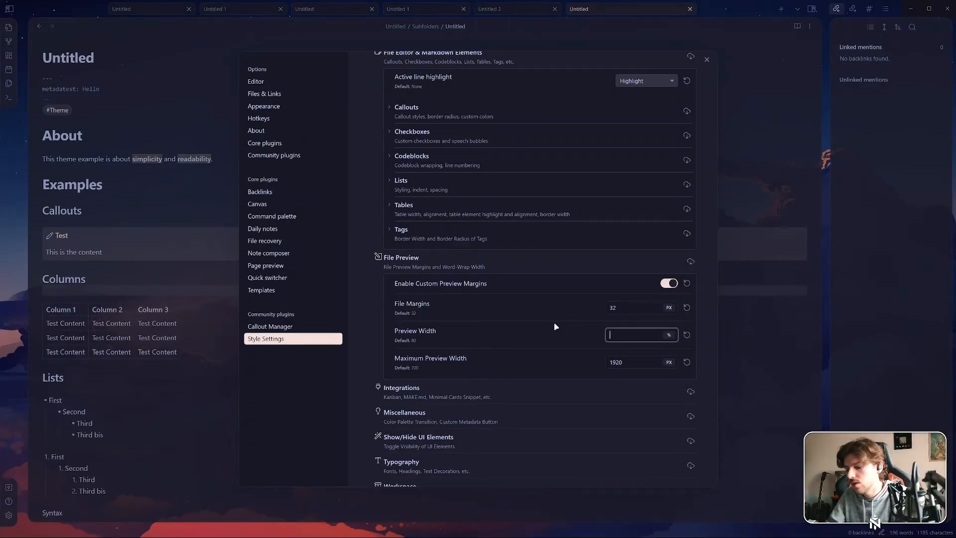
text(75)
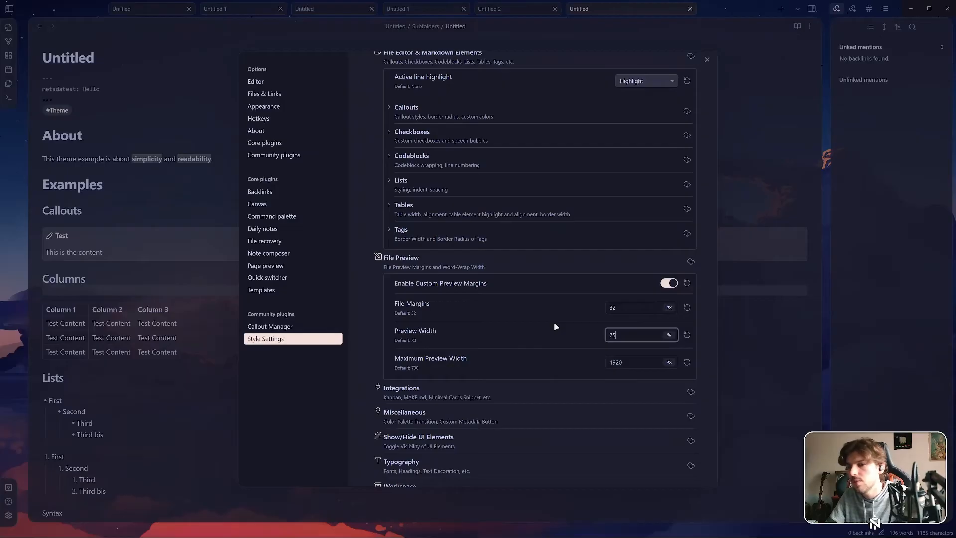
click(555, 326)
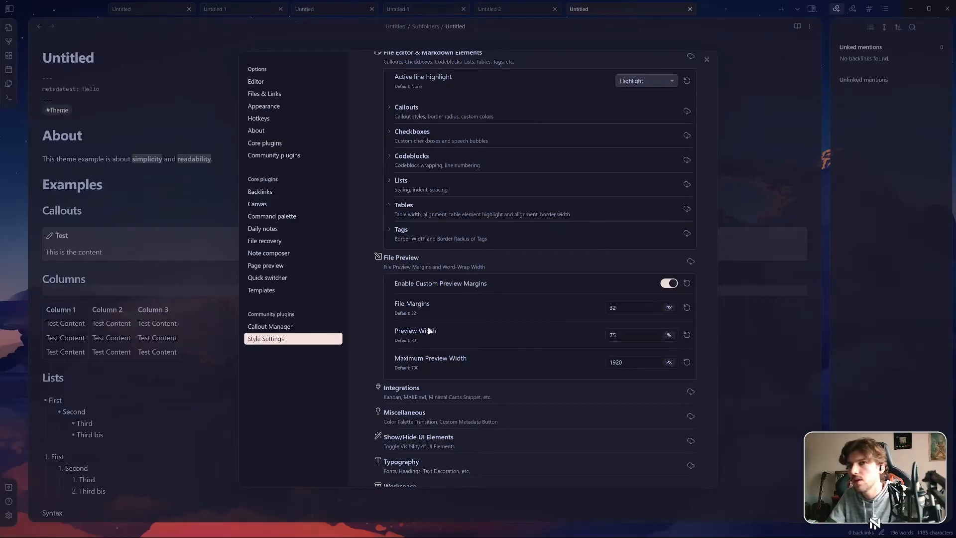
Toggle the Untitled note between reading and editing view to check its width, and reopen the AnuPpuccin style settings
click(822, 164)
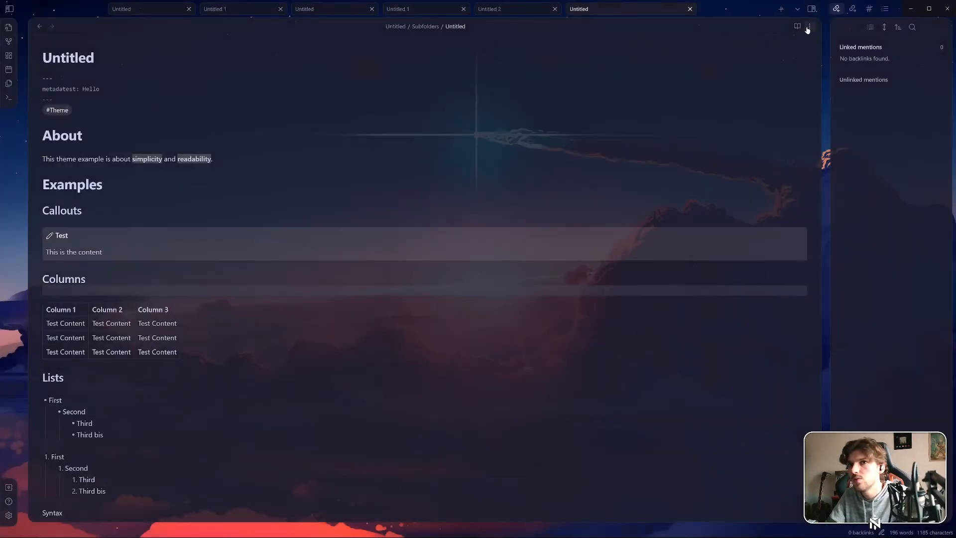
click(798, 26)
click(796, 26)
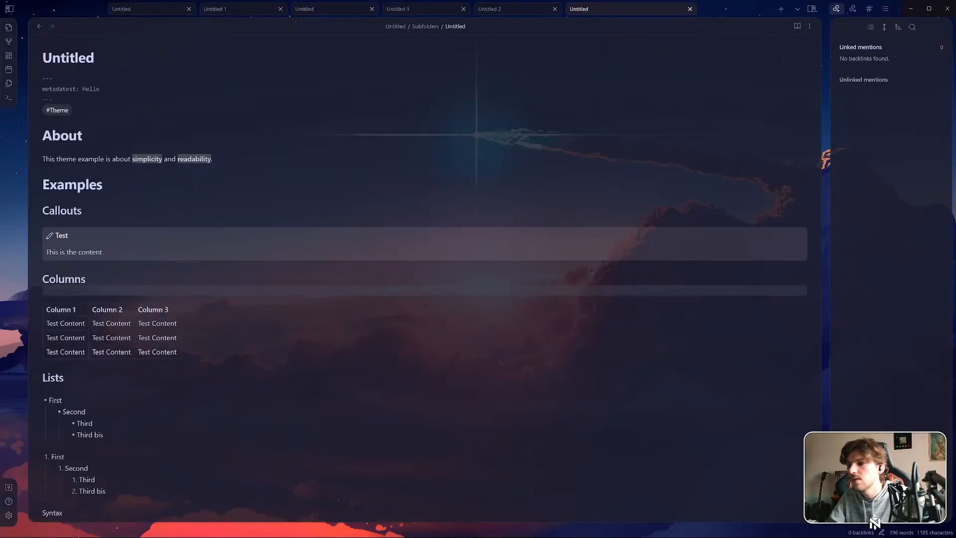
click(10, 516)
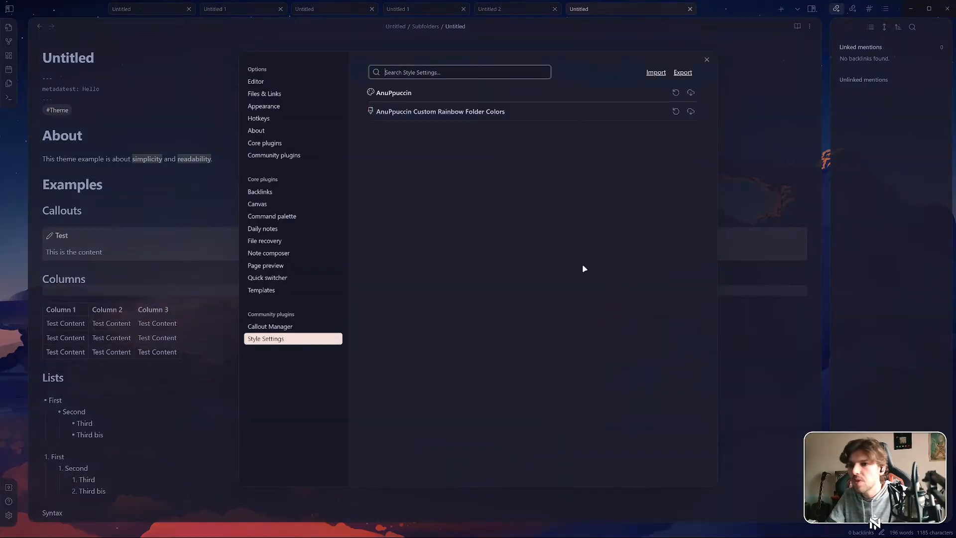
click(592, 96)
Set the preview width to 50% in the File Preview settings
scroll(533, 374, down, 3)
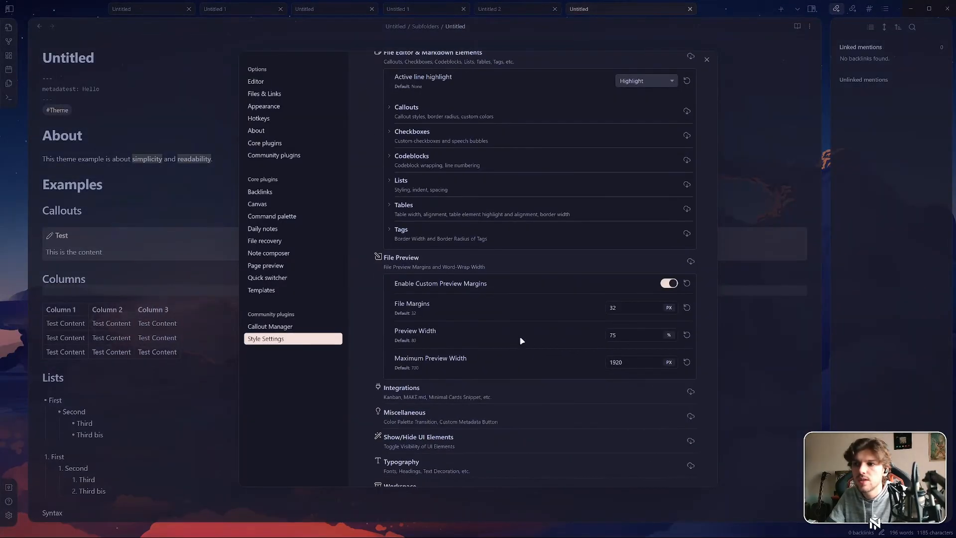
scroll(534, 312, up, 3)
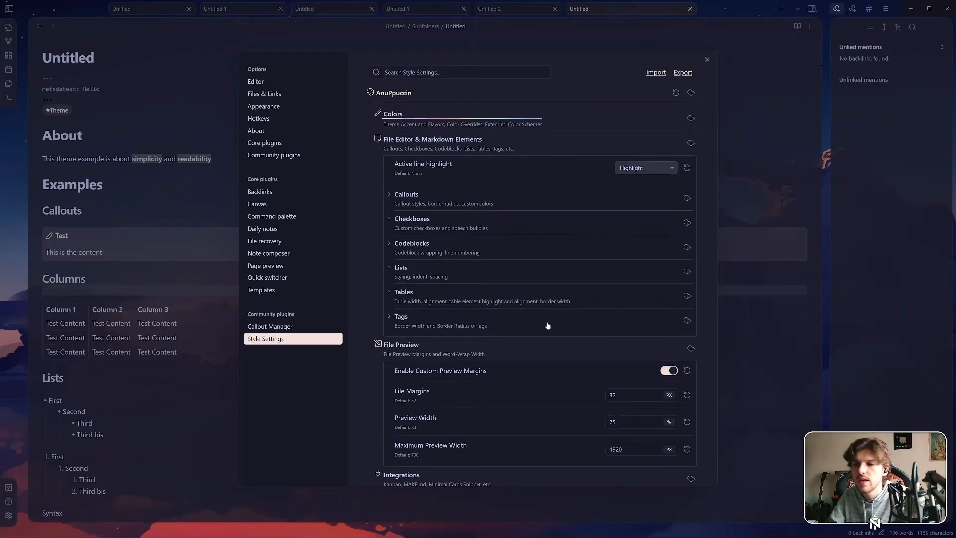
scroll(548, 324, down, 3)
drag(617, 291, 554, 291)
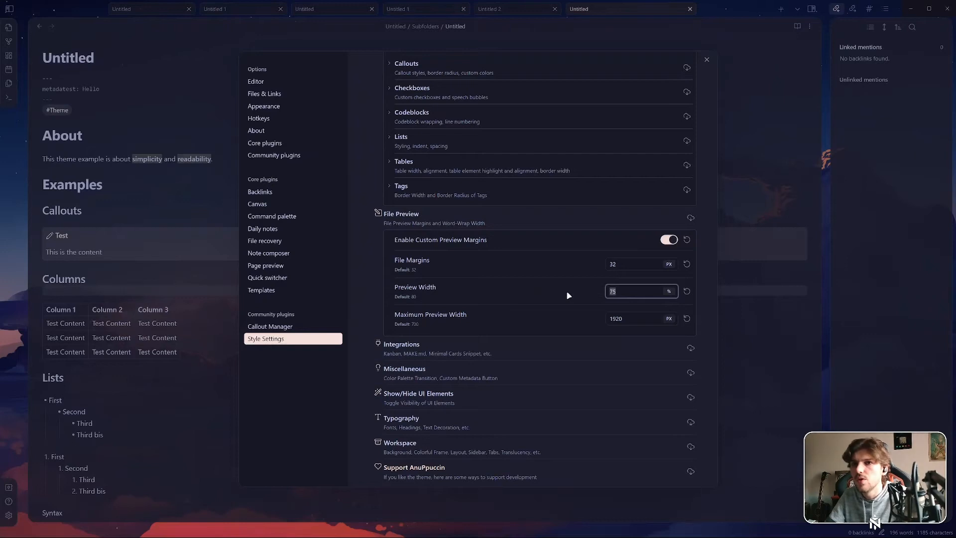
click(642, 292)
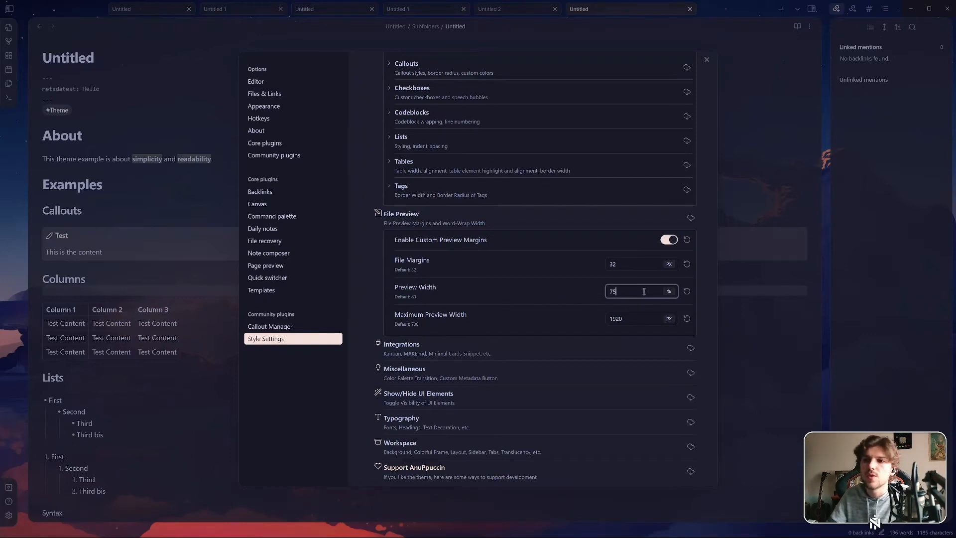
double_click(641, 292)
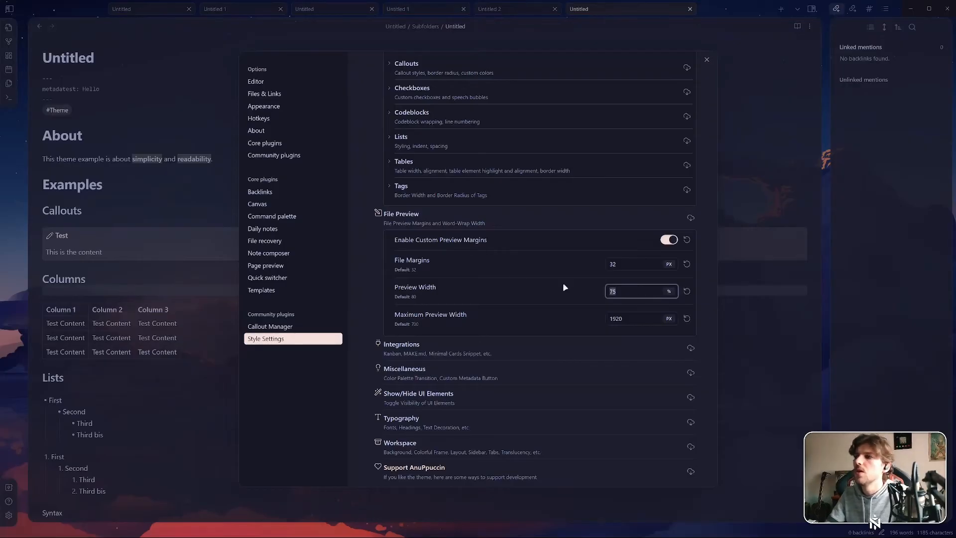
text(80)
click(525, 324)
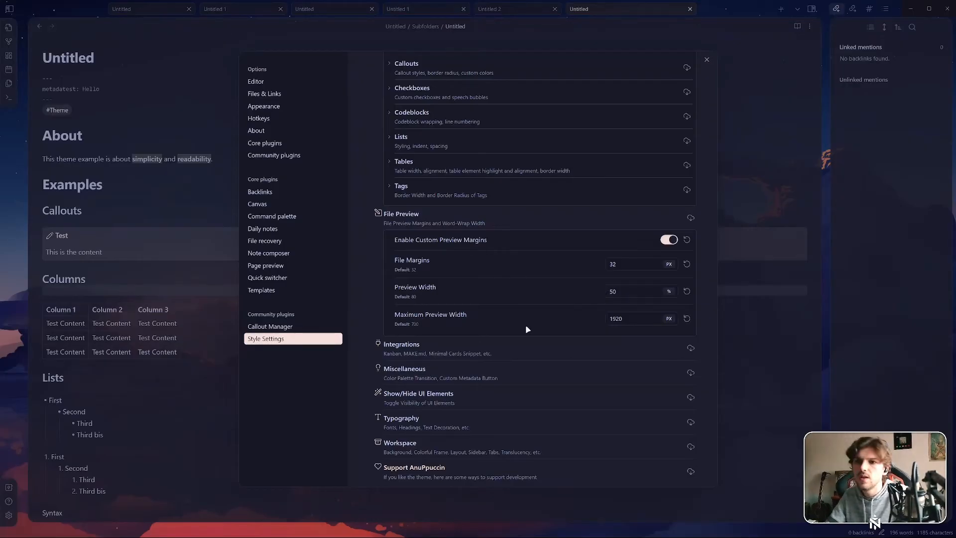
Switch the Untitled note to reading view, check its content width, and return to the AnuPpuccin style settings
key(Escape)
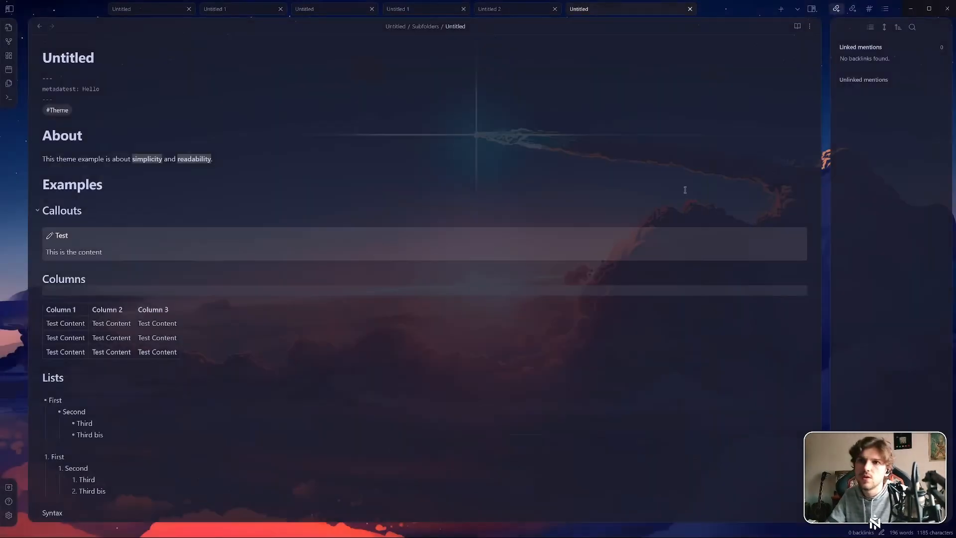
click(799, 26)
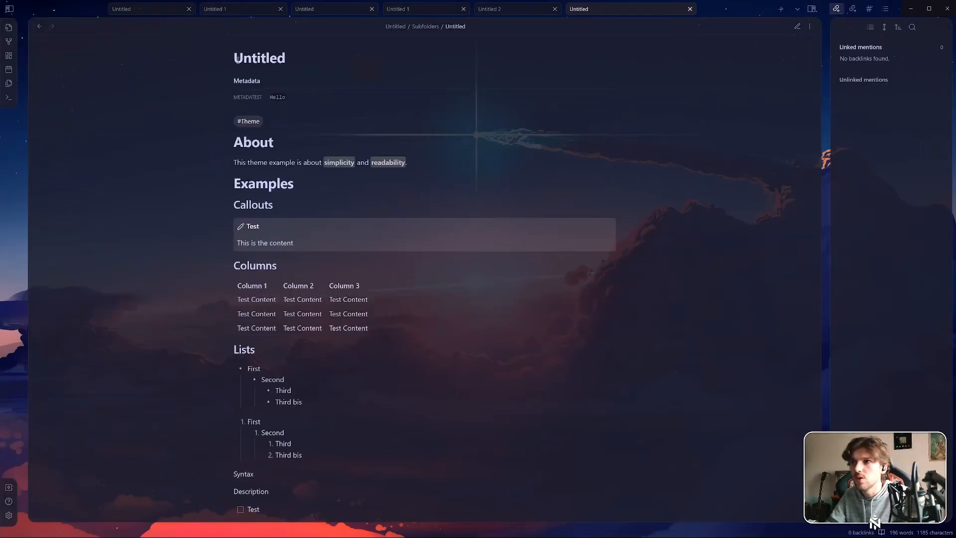
click(8, 515)
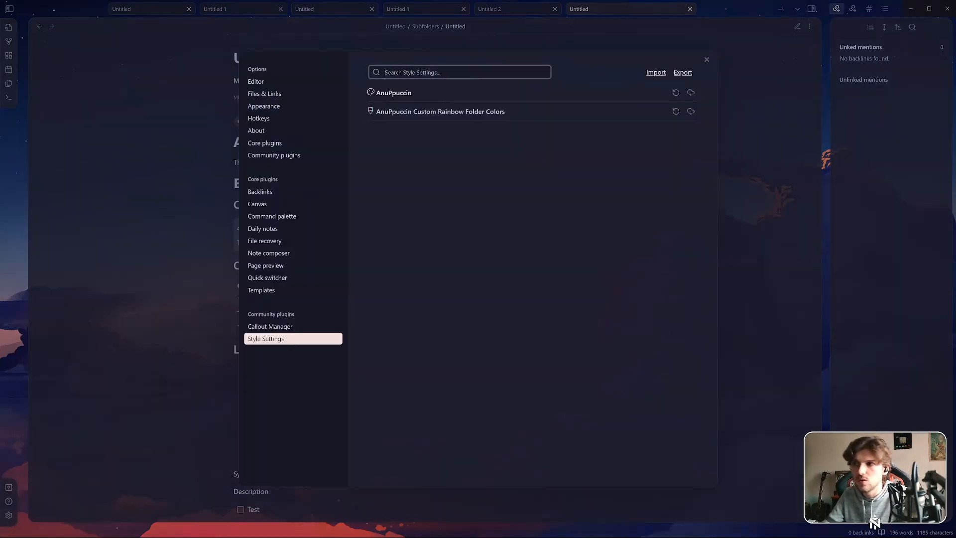
click(463, 97)
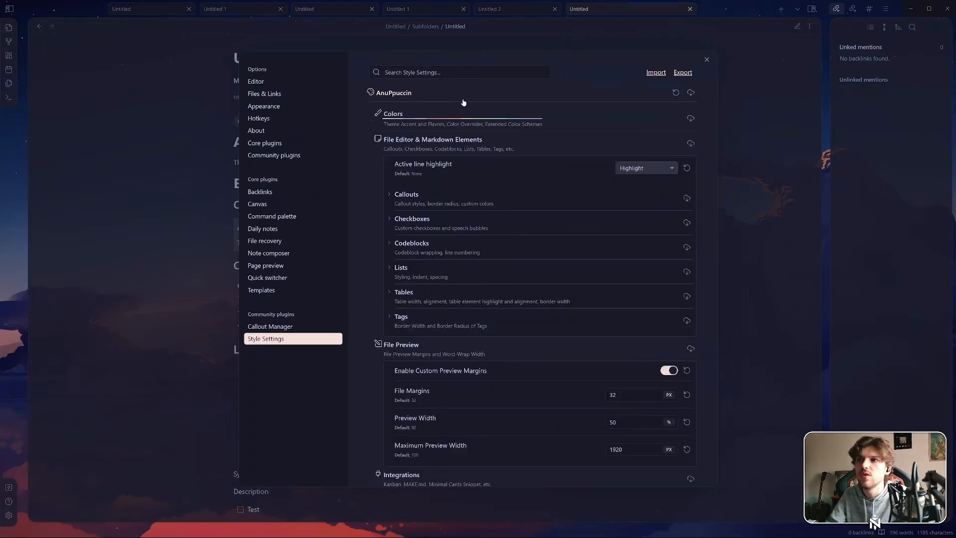
click(463, 94)
click(467, 94)
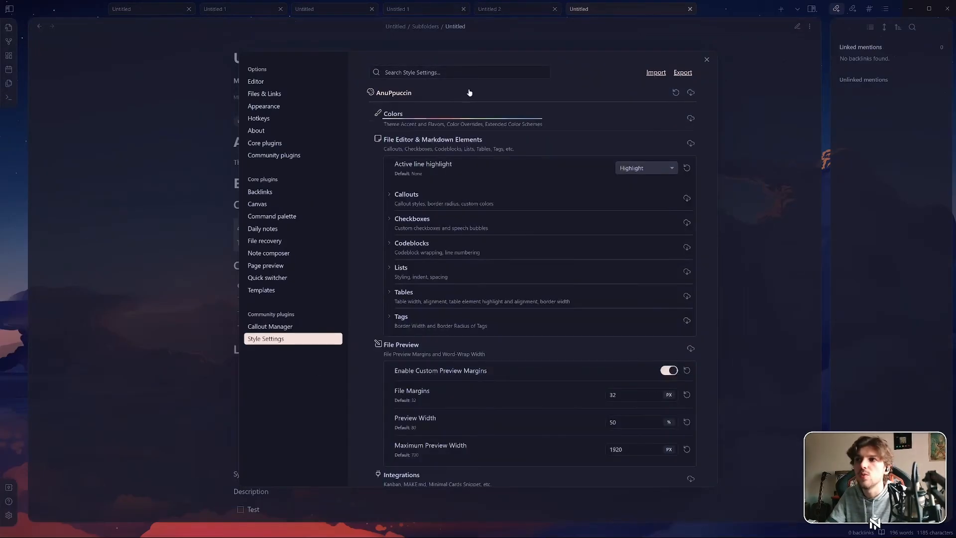
Reset the preview width to its default of 80%, and reset the maximum preview width before re-entering it as 1920 px
click(686, 422)
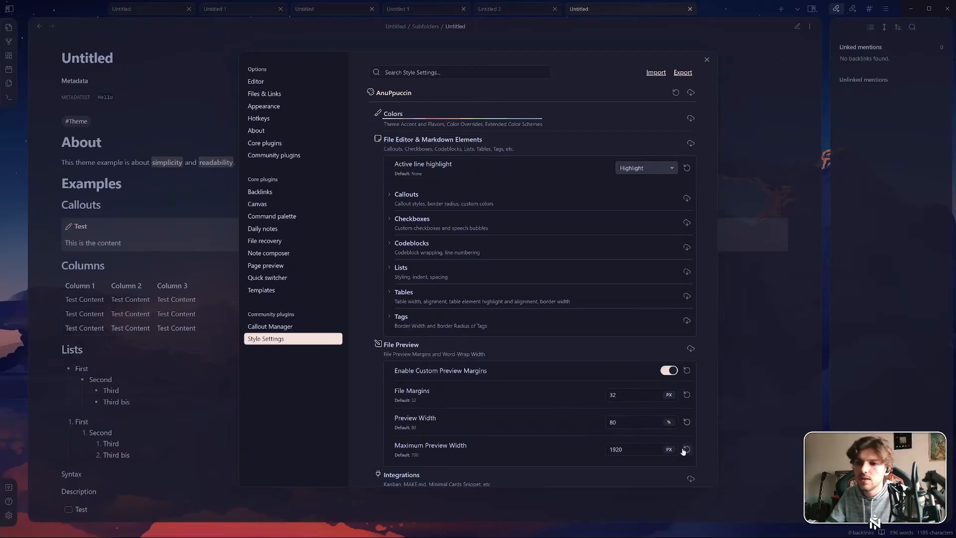
click(687, 449)
double_click(675, 448)
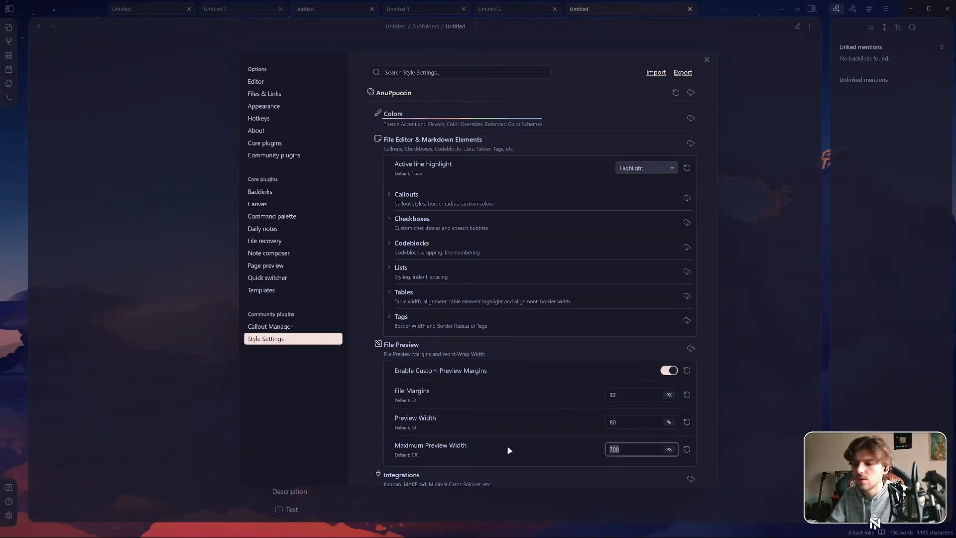
text(1920)
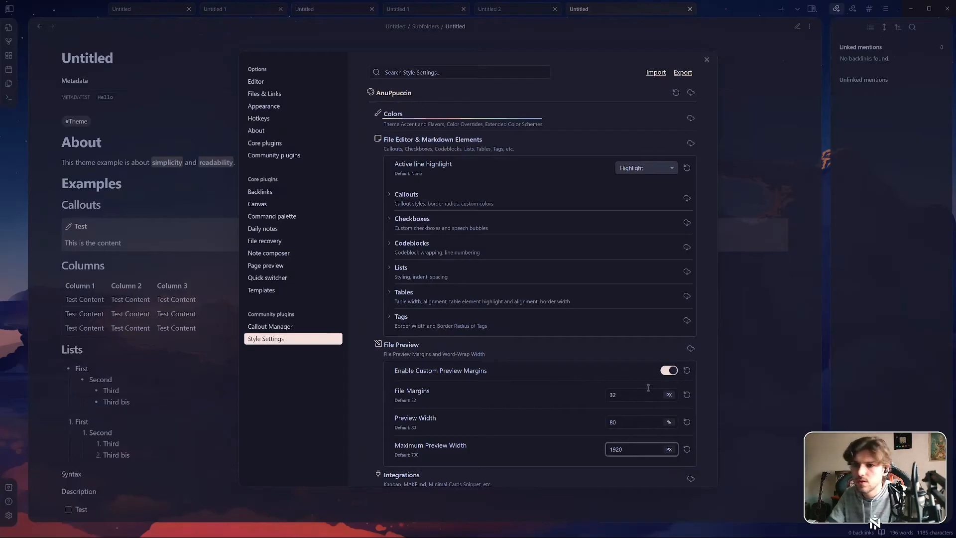
click(610, 331)
click(610, 326)
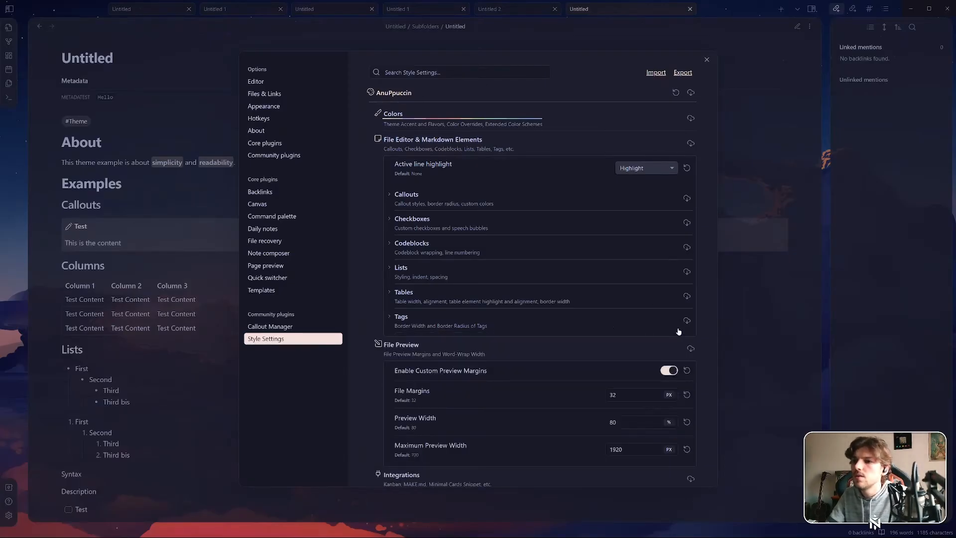
click(424, 351)
Return the Untitled note to editing view and check the active line highlight on the callout, heading and list lines
click(799, 166)
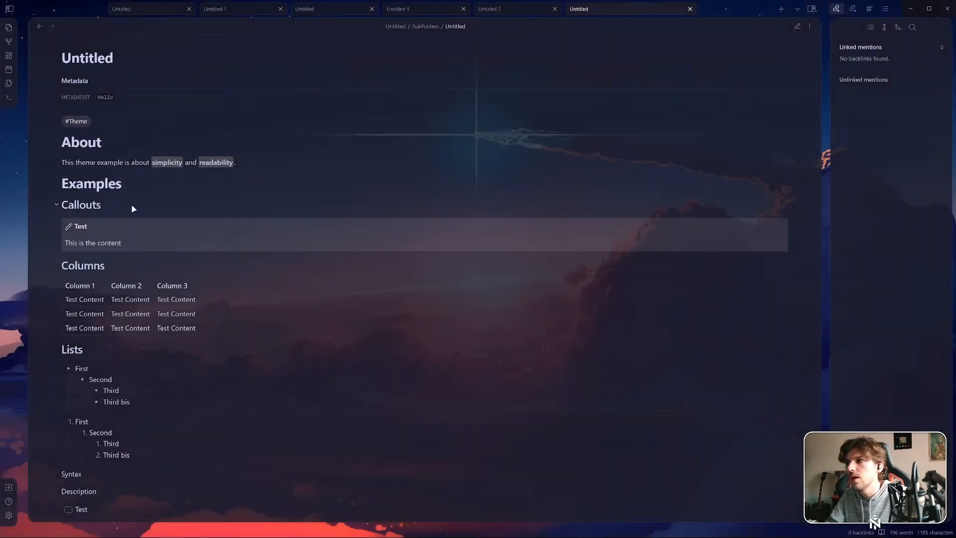
click(797, 26)
click(269, 258)
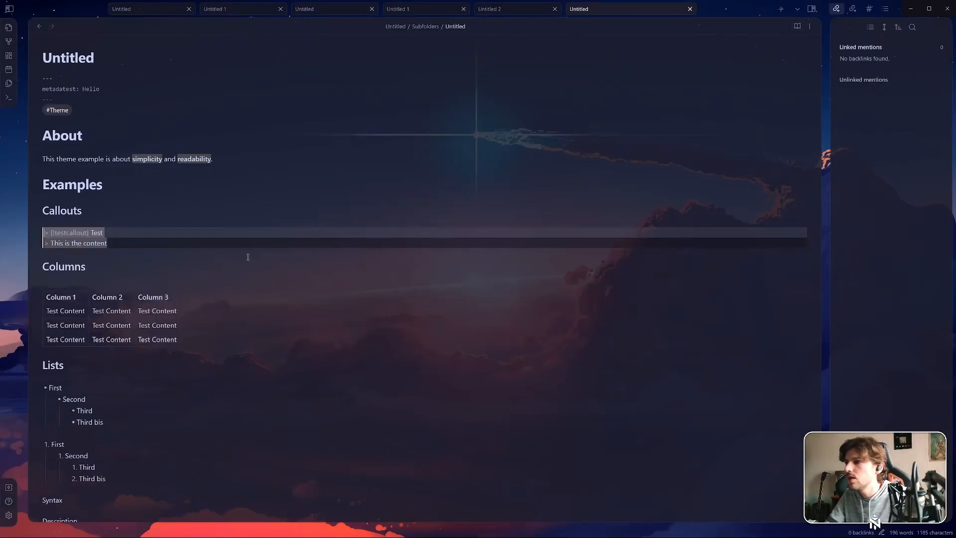
click(100, 199)
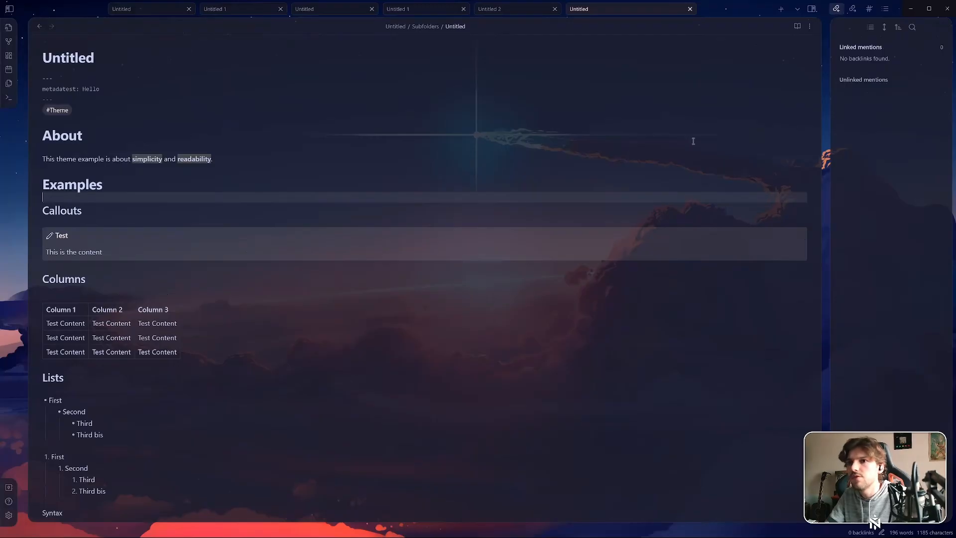
click(348, 444)
click(377, 392)
click(446, 423)
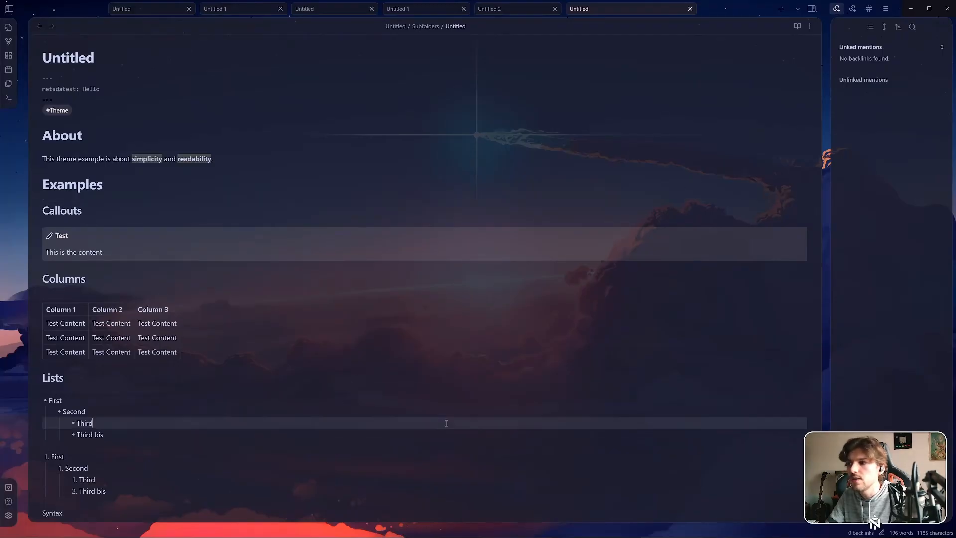
click(443, 408)
click(445, 423)
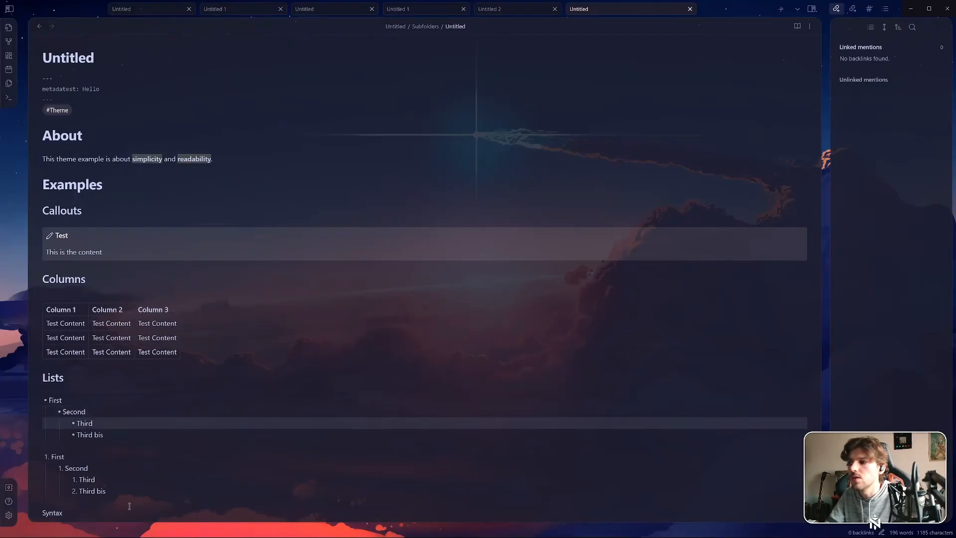
Set the active line highlight to Highlight + Border in the AnuPpuccin style settings and return to the note
click(8, 514)
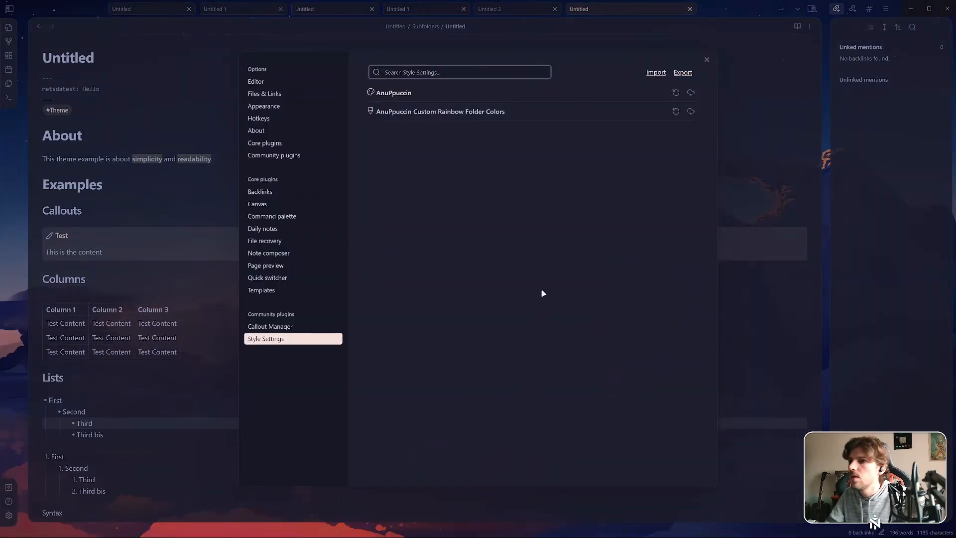
click(554, 94)
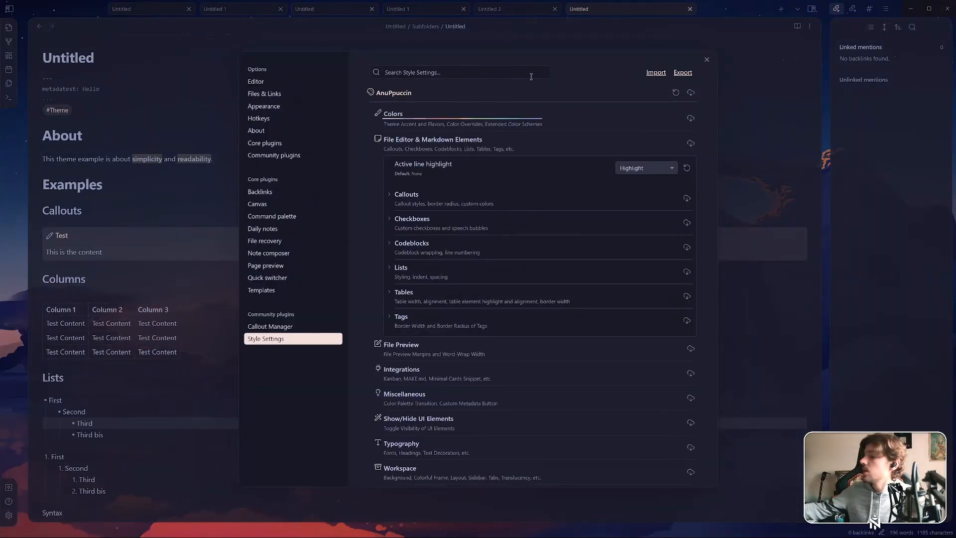
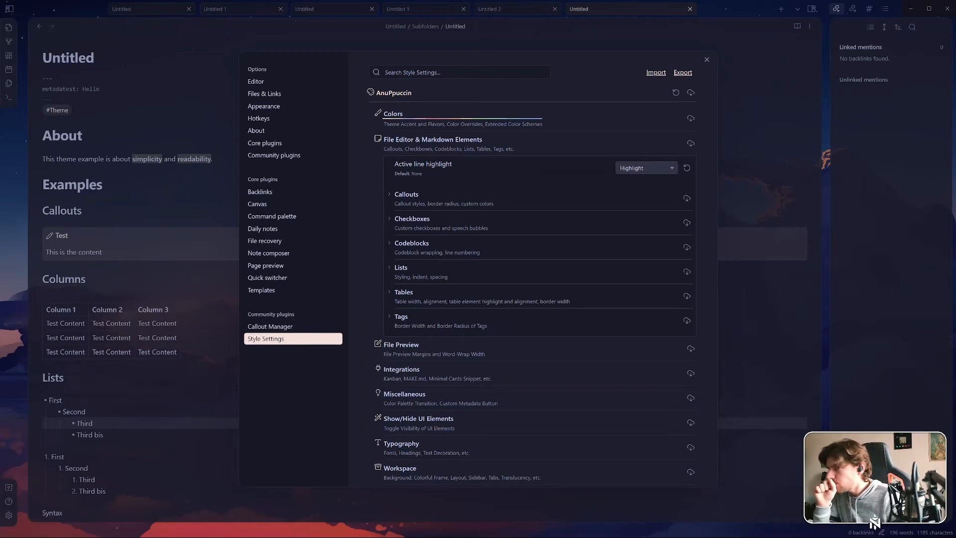
click(628, 169)
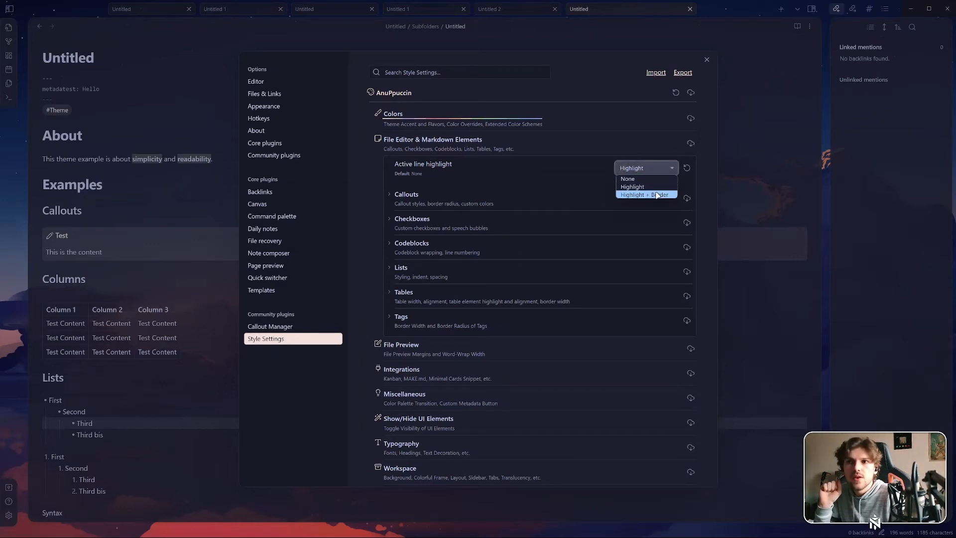
click(648, 191)
click(802, 190)
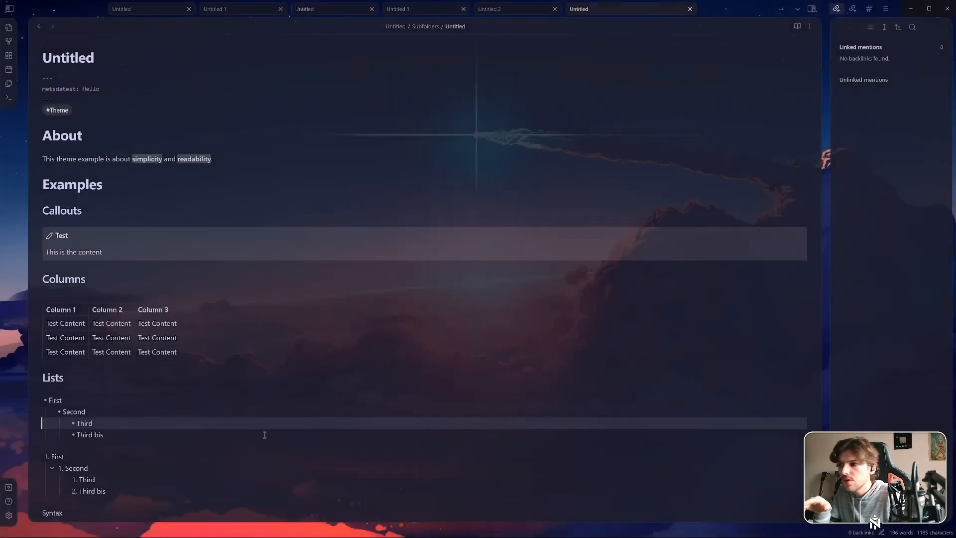
Place the cursor on different lines of the note's bulleted list to check the active line's highlight and border
click(285, 411)
click(288, 445)
click(291, 424)
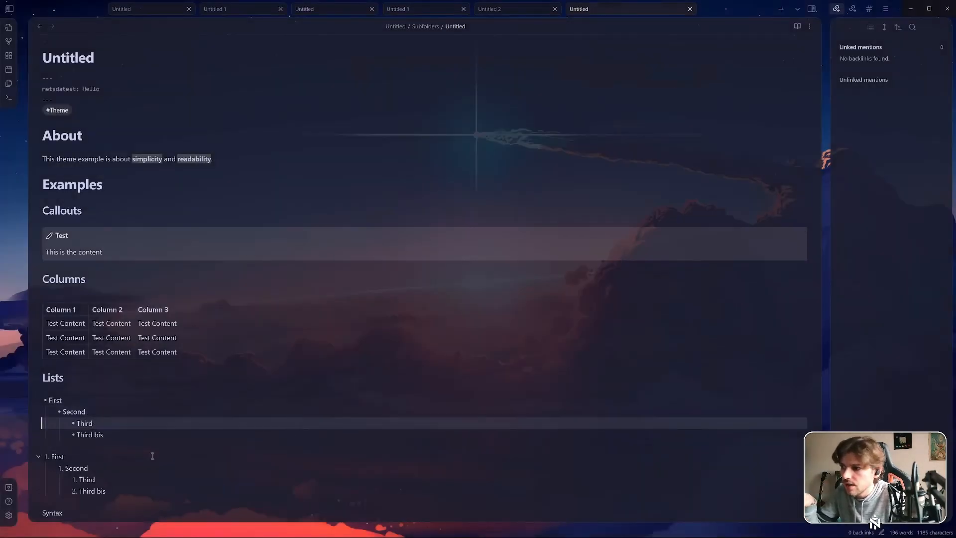
Move the cursor between the blank lines, both lists and the Lists heading to examine how the active line border is displayed
key(ctrl)
key(ctrl)
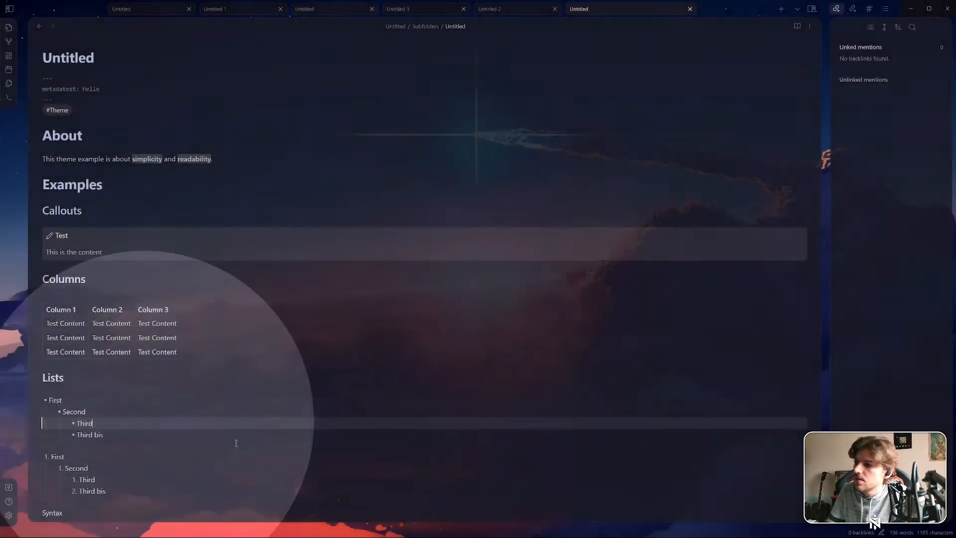
click(135, 388)
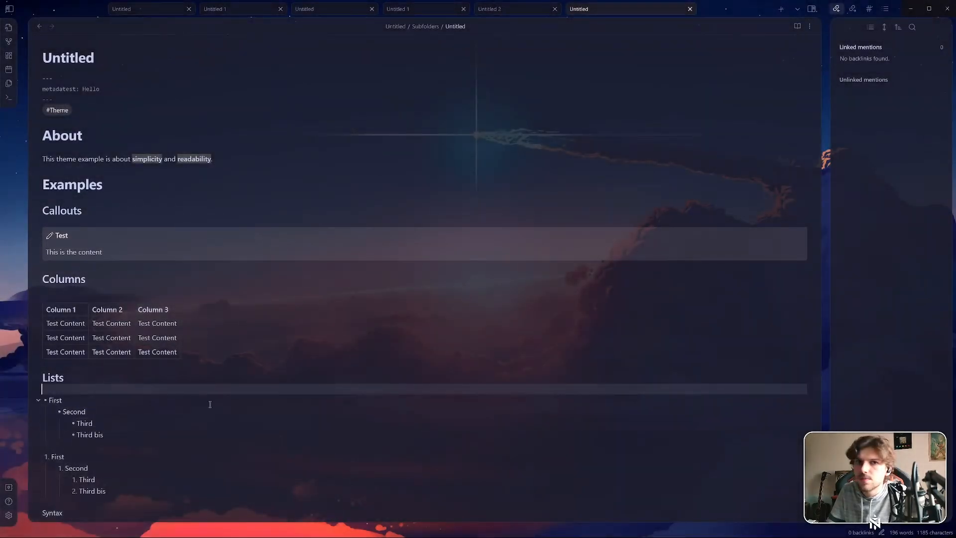
click(209, 399)
click(225, 448)
click(225, 482)
click(246, 411)
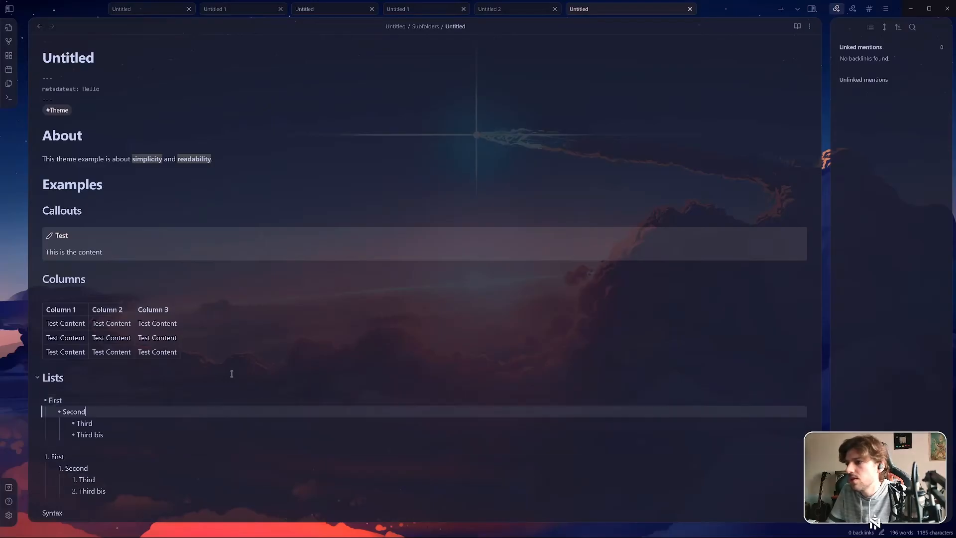
click(231, 375)
Set the AnuPpuccin active line highlight to Highlight and look over the Callouts options
click(16, 517)
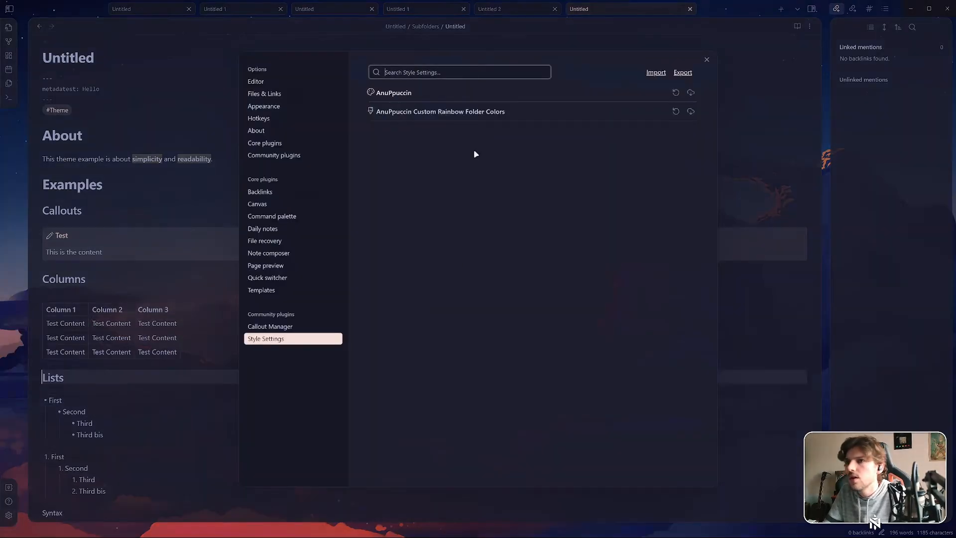
click(482, 95)
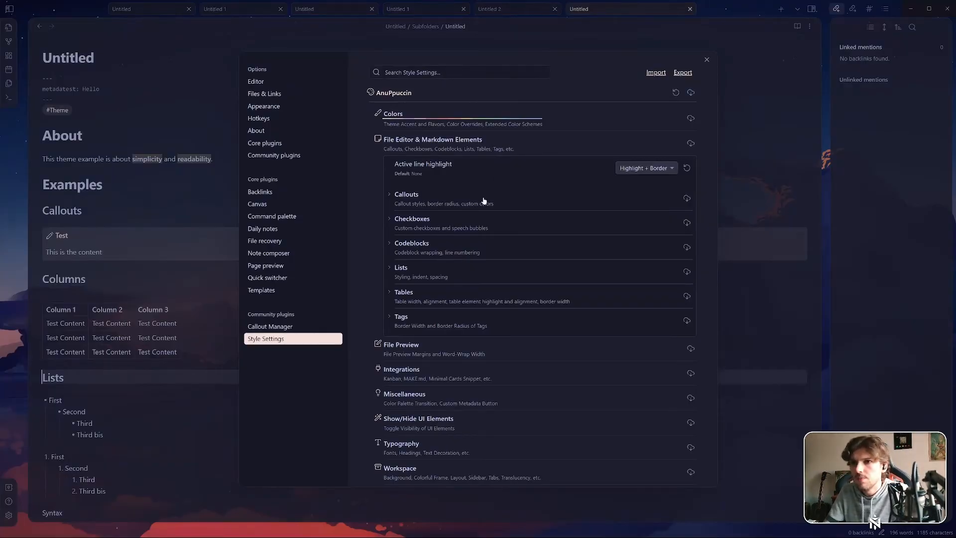
click(624, 169)
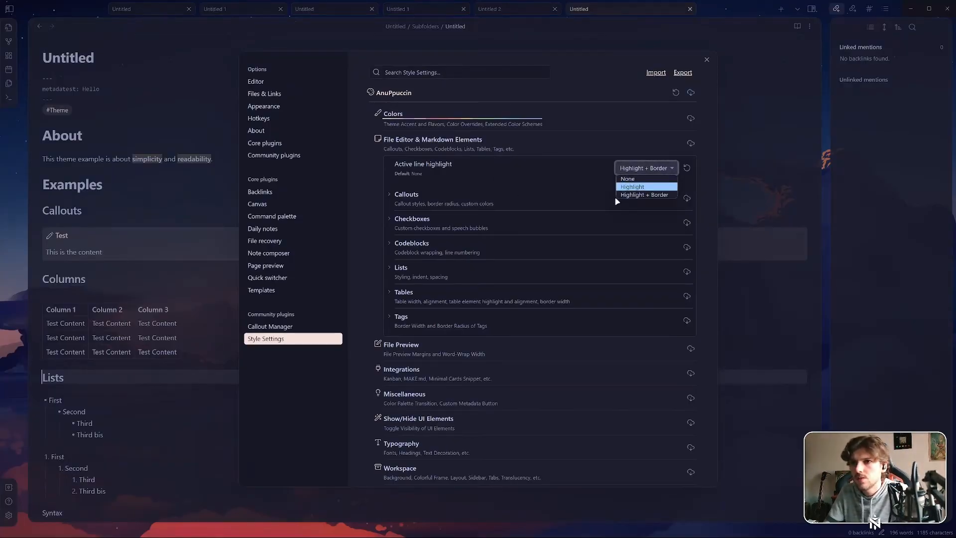
click(645, 187)
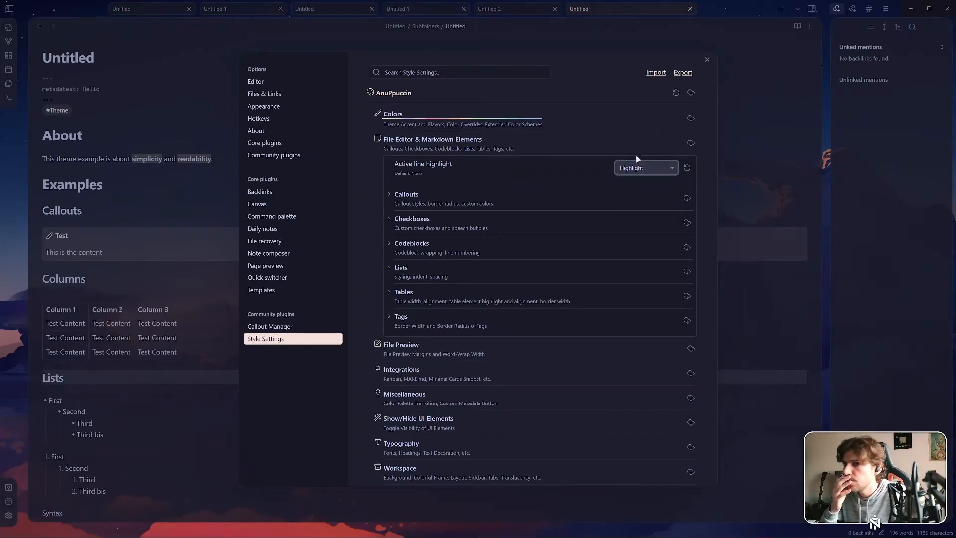
click(496, 200)
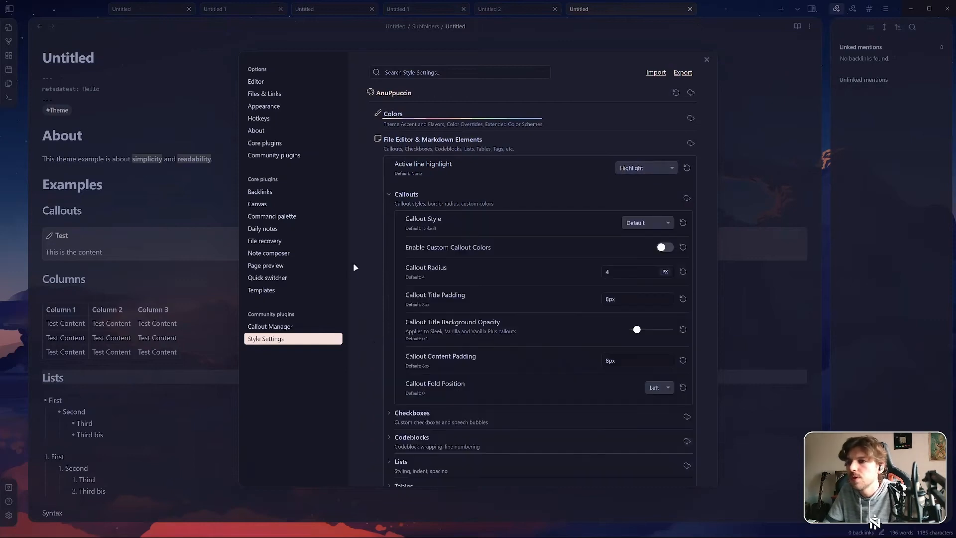
click(455, 198)
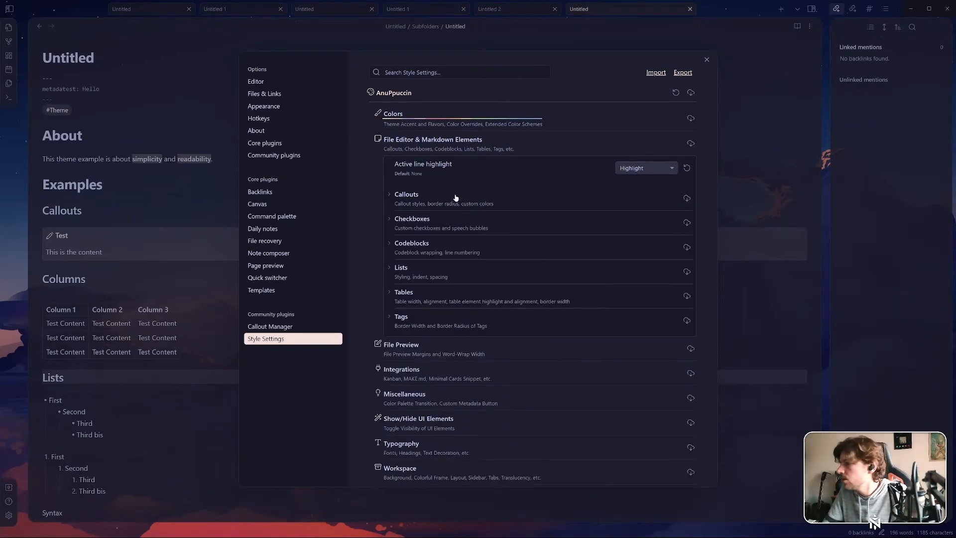
Enable custom checkboxes in the AnuPpuccin style settings and return to the note to examine its checkbox examples
scroll(478, 199, down, 2)
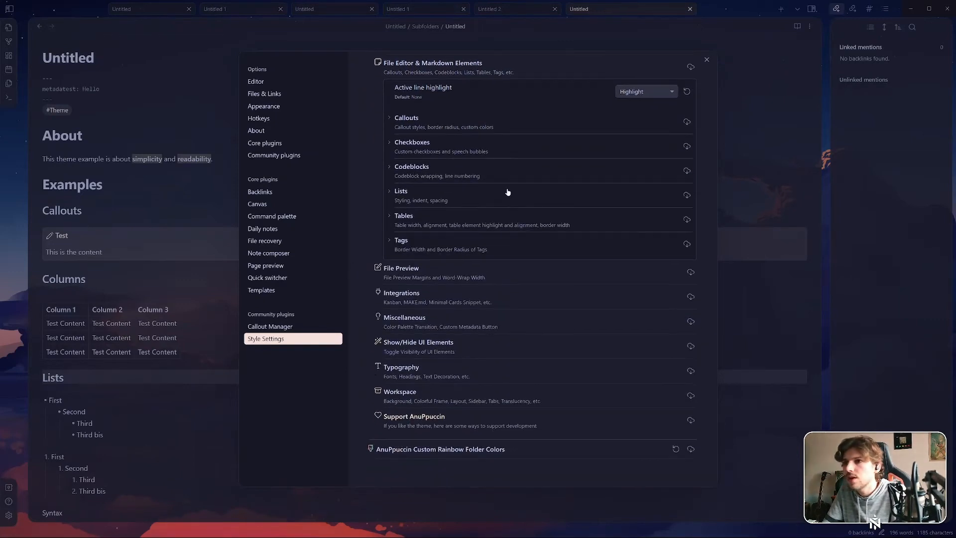
click(506, 158)
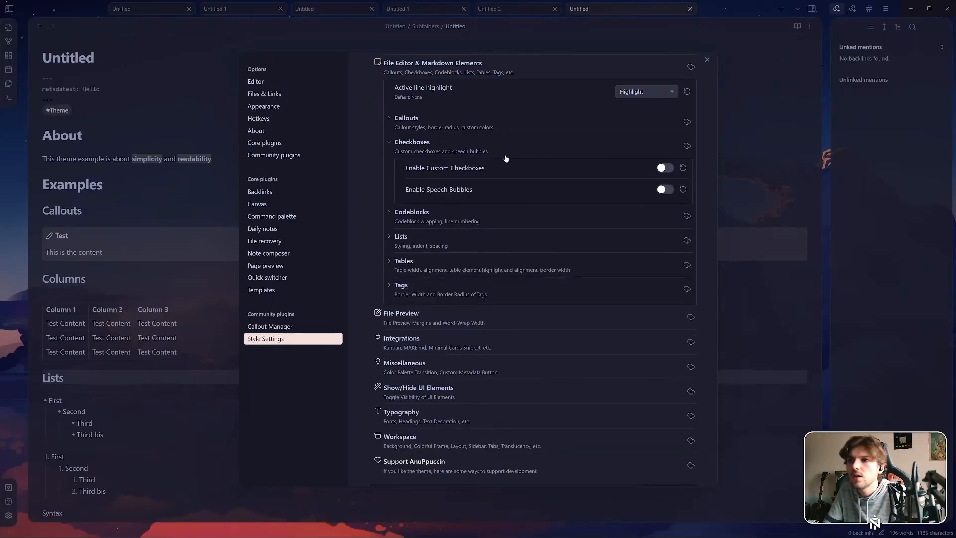
click(666, 168)
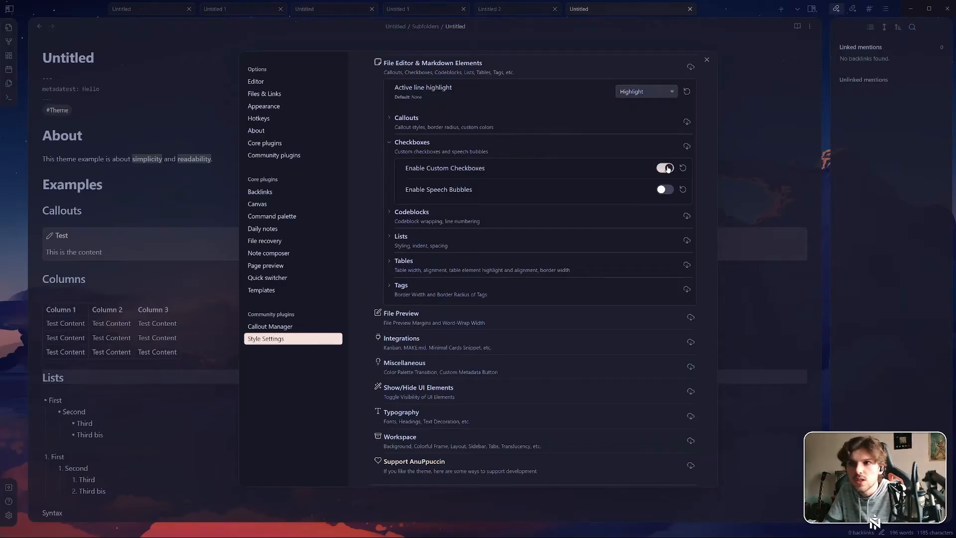
click(790, 180)
scroll(243, 282, down, 10)
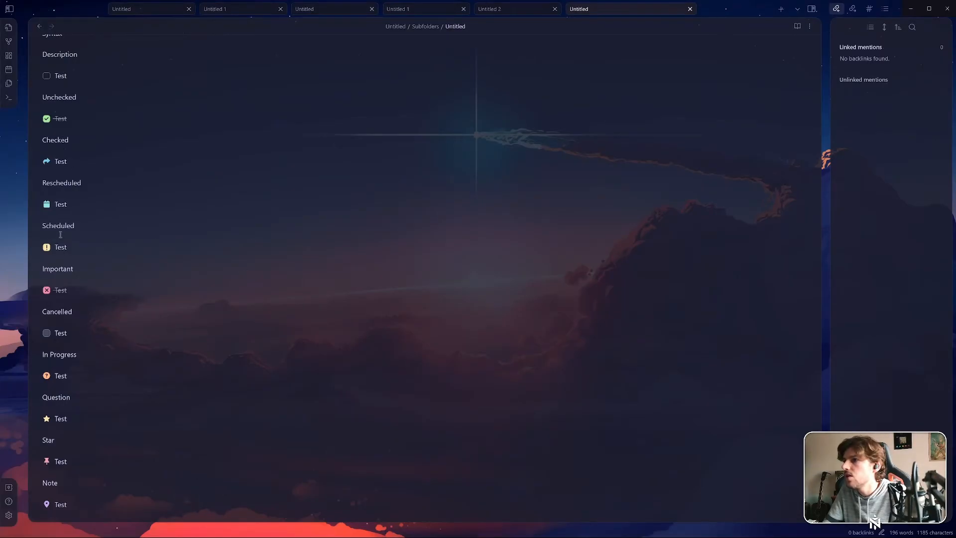
scroll(59, 196, down, 15)
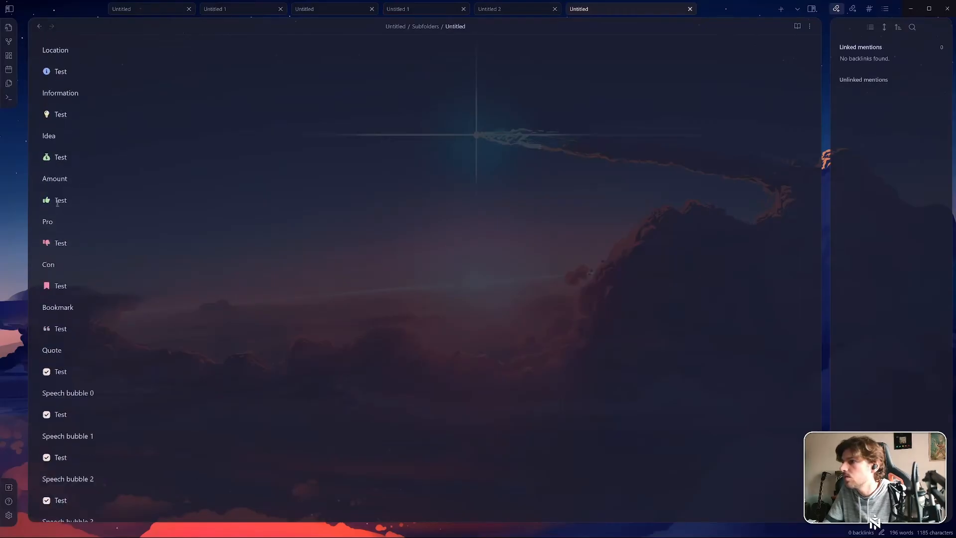
scroll(54, 211, down, 3)
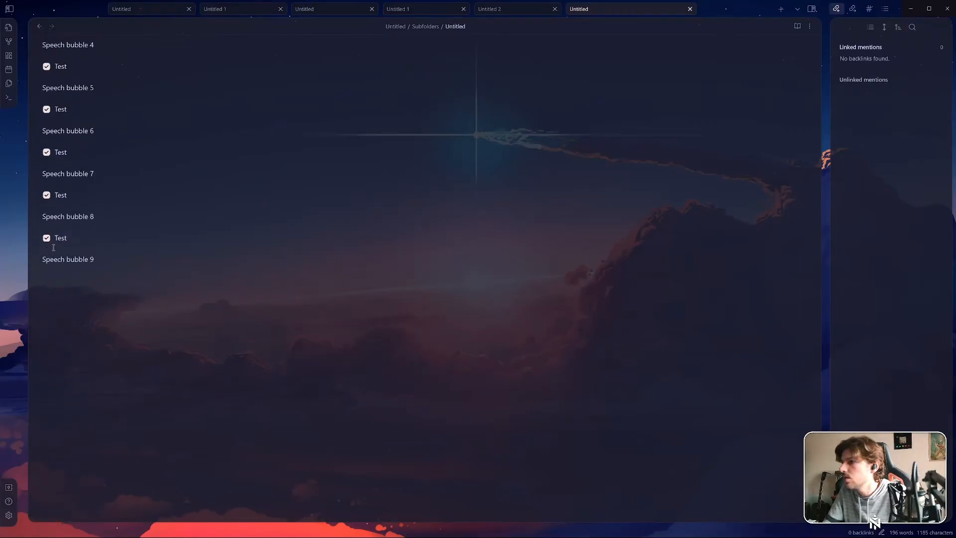
Delete the blank lines directly above the Speech bubble 9, 8, 7, 6 and 5 labels in the note
click(53, 248)
key(BackSpace)
key(Up)
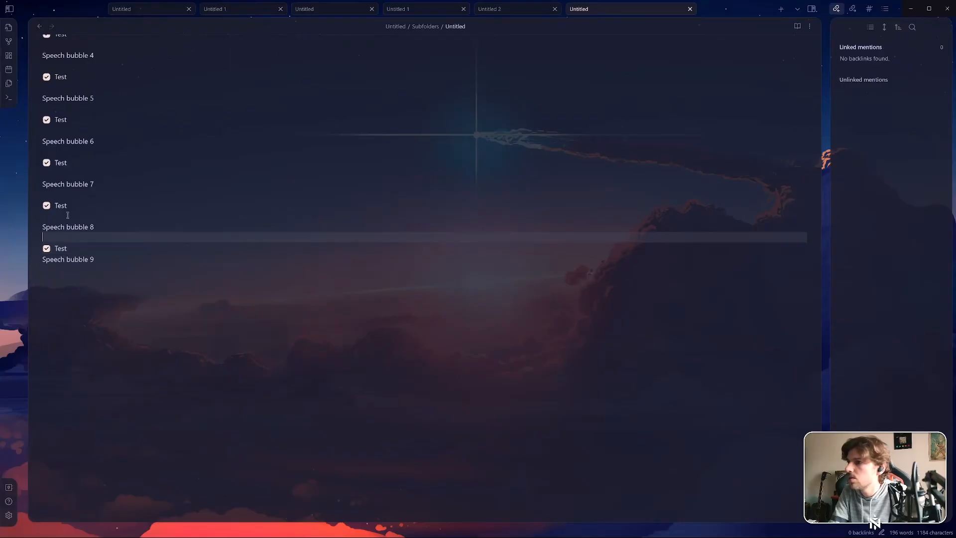
click(68, 215)
key(BackSpace)
click(44, 183)
key(BackSpace)
click(61, 151)
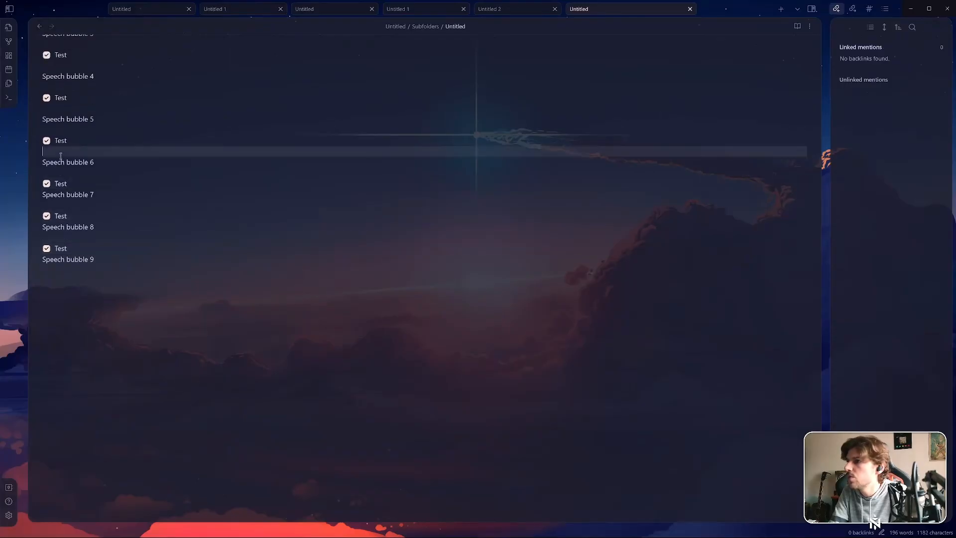
key(BackSpace)
click(63, 119)
key(BackSpace)
Delete the blank lines directly above the Speech bubble 4, 3 and 2 labels in the note
scroll(63, 119, up, 2)
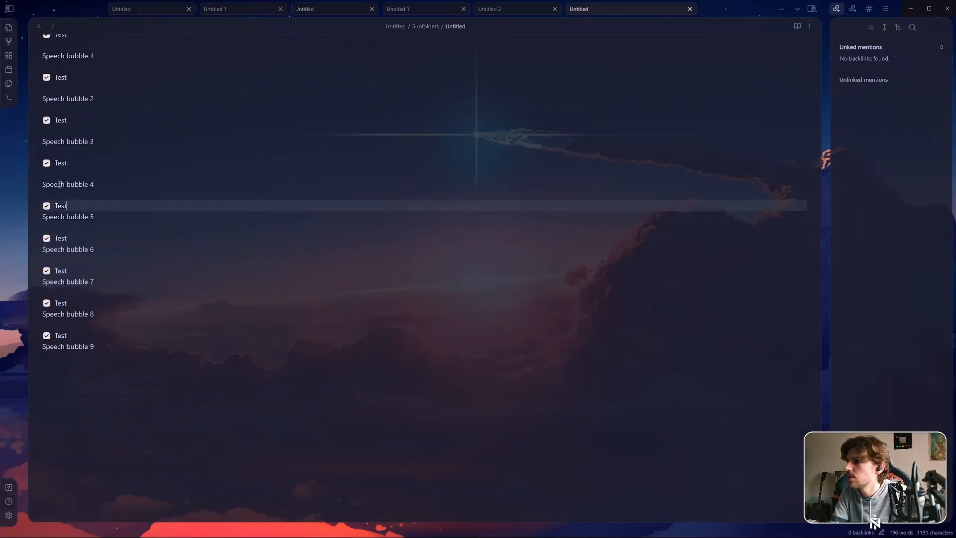
click(60, 172)
key(BackSpace)
click(59, 131)
key(BackSpace)
click(61, 88)
key(BackSpace)
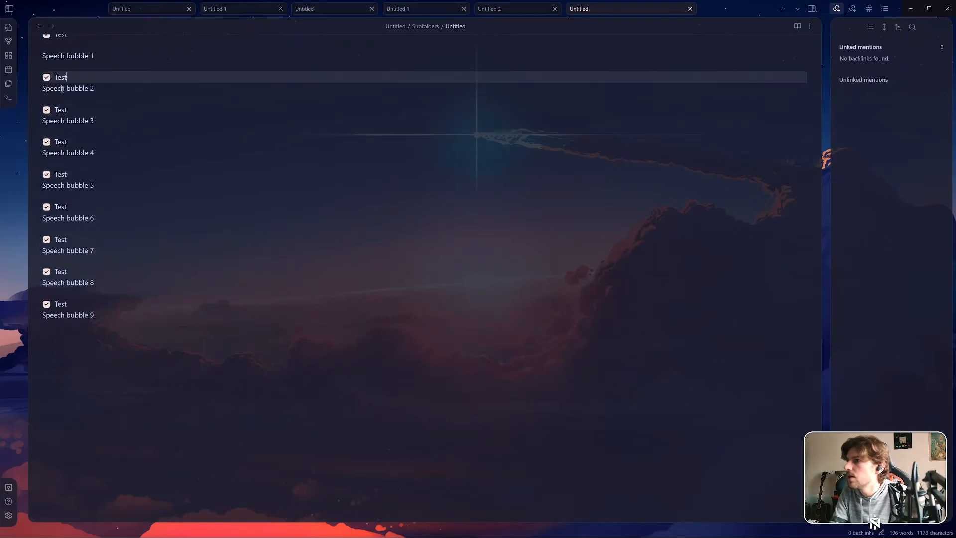
Restore the letter c in the Speech bubble 1 label and place the cursor on the blank line above it
scroll(61, 90, up, 2)
click(62, 135)
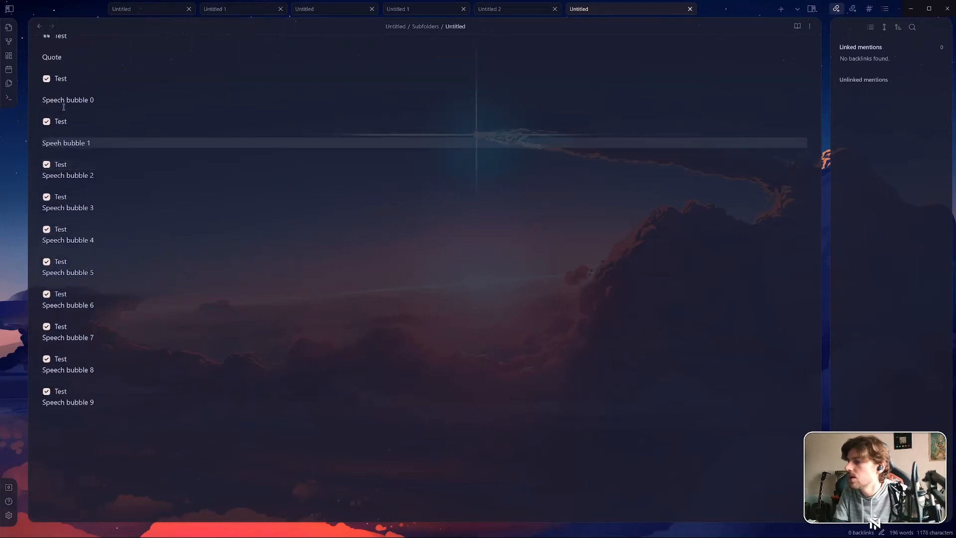
text(c)
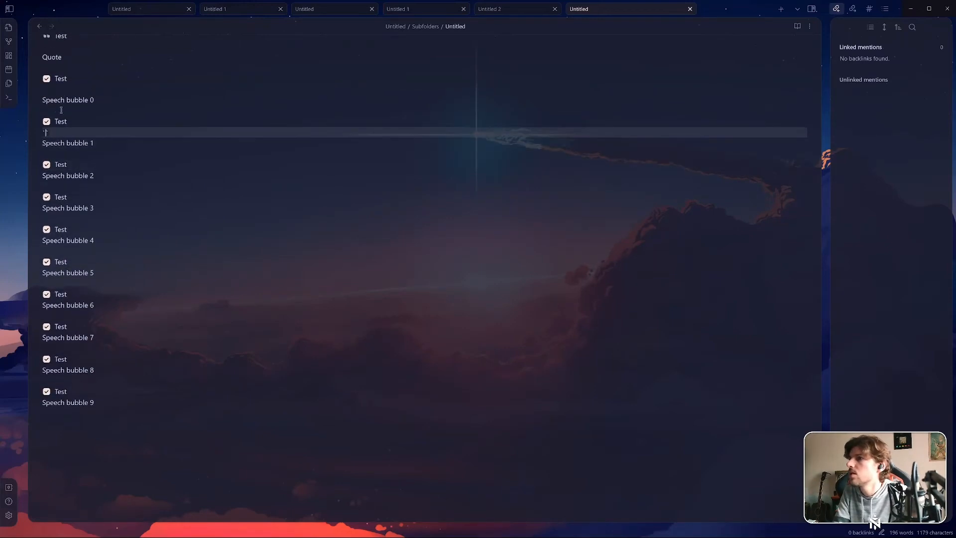
Remove the blank lines between the checkbox items and their Speech bubble 0 and Speech bubble 1 descriptions
click(60, 89)
text(``)
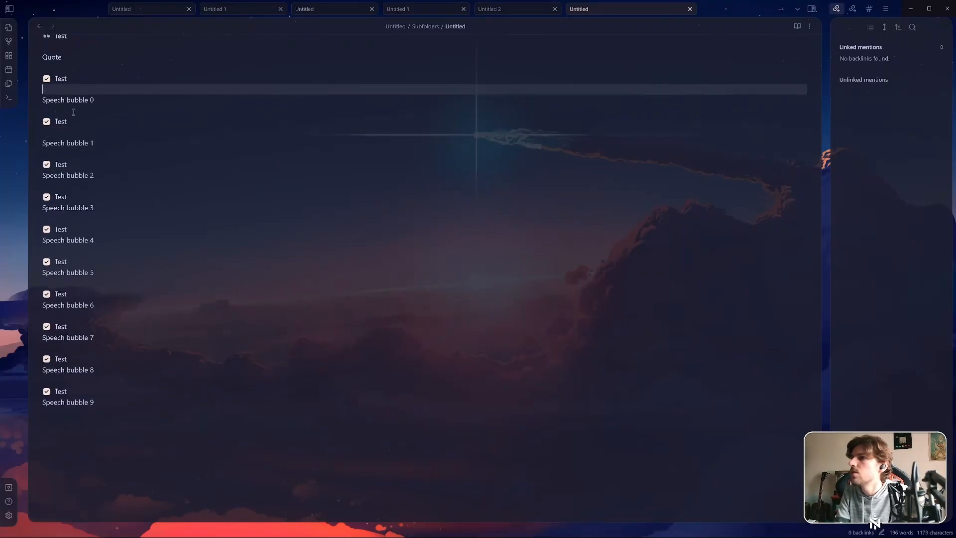
key(BackSpace)
click(55, 123)
key(BackSpace)
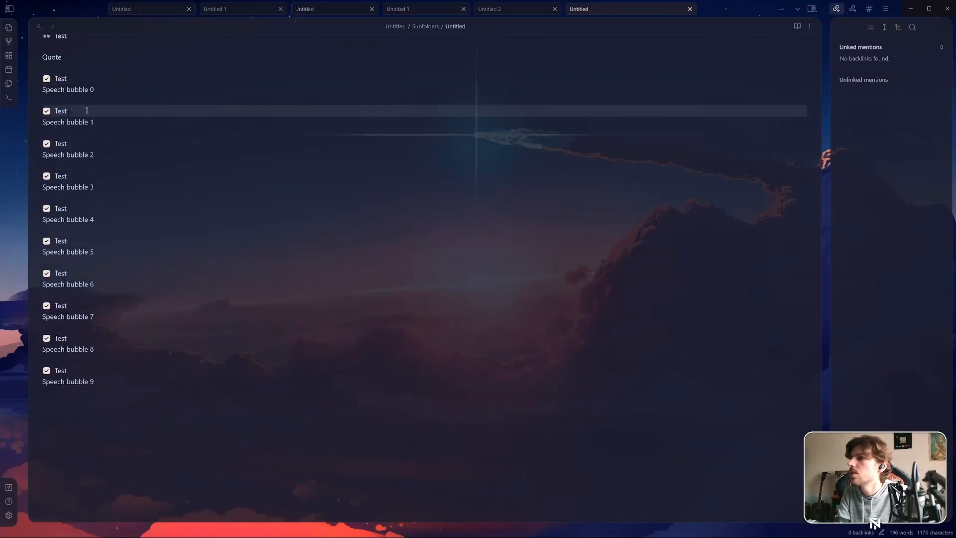
scroll(80, 130, up, 2)
key(BackSpace)
Remove the blank lines above the Quote, Bookmark and Con descriptions so each sits directly under its checkbox item
click(75, 148)
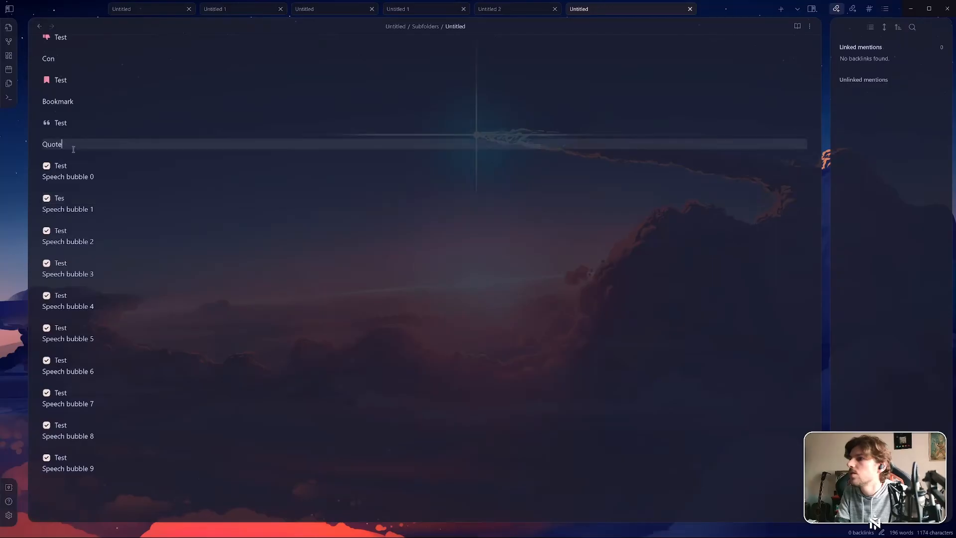
key(BackSpace)
click(71, 103)
key(BackSpace)
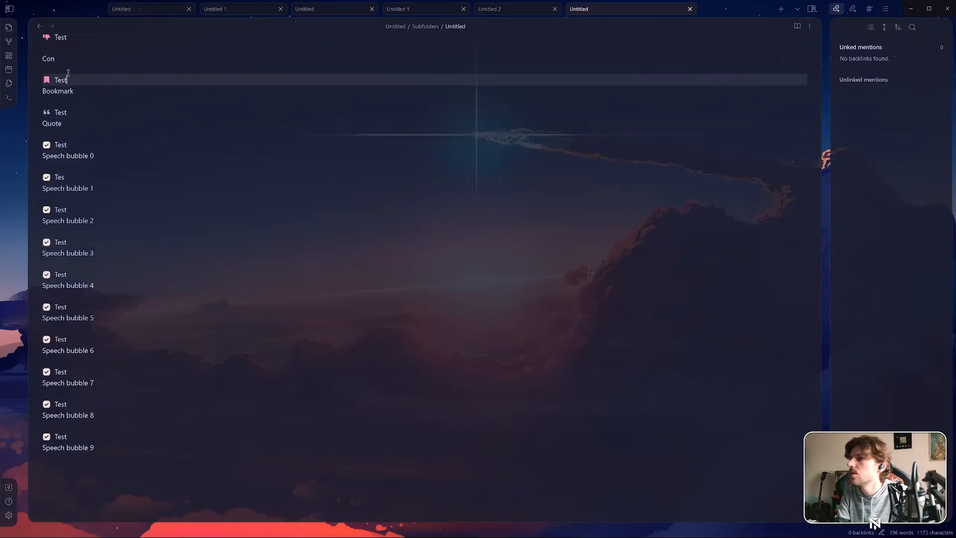
scroll(79, 110, up, 2)
key(BackSpace)
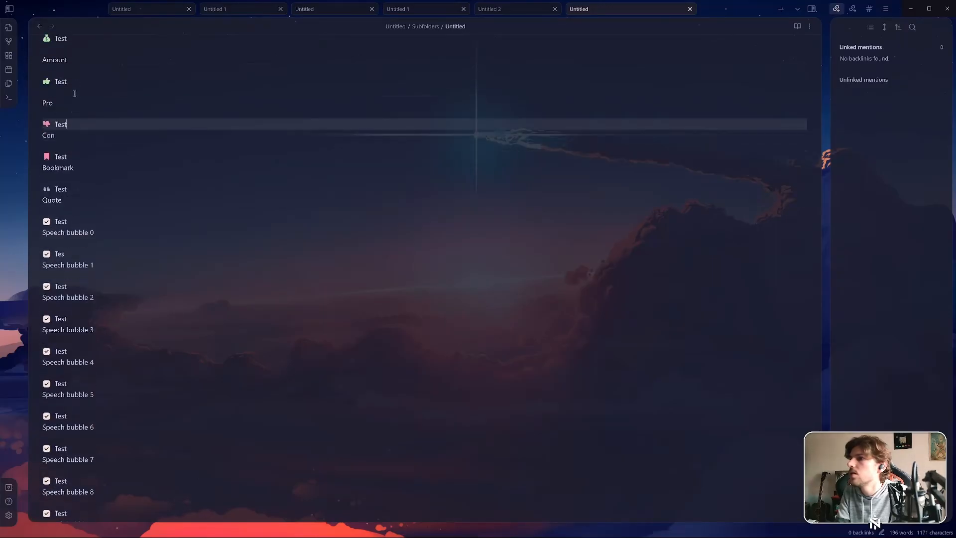
Delete the empty lines separating the Pro, Amount and Idea descriptions from their checkbox items
click(75, 93)
key(BackSpace)
scroll(74, 149, up, 2)
click(82, 133)
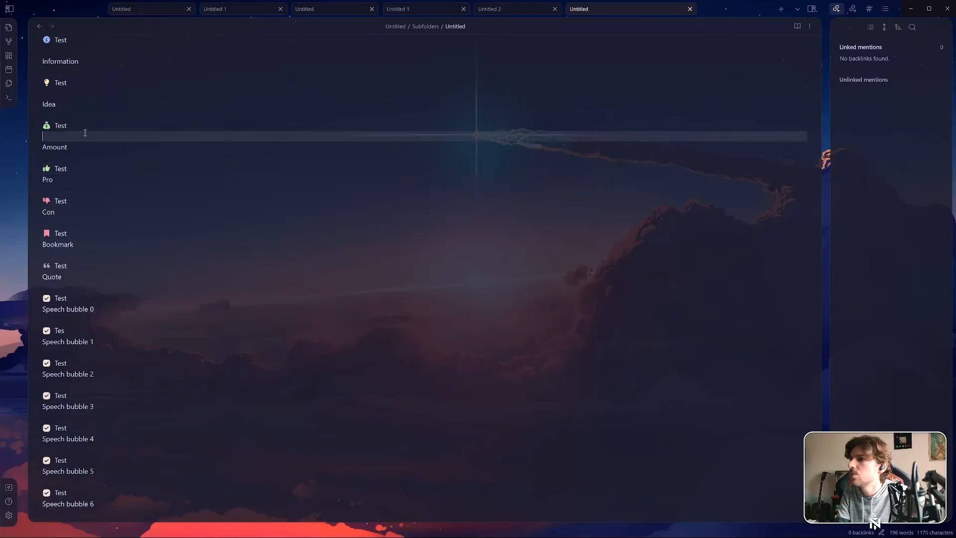
key(BackSpace)
click(83, 95)
scroll(92, 98, up, 3)
key(BackSpace)
Close the gaps above the Information, Location, Note and Star descriptions by deleting their empty lines
click(92, 180)
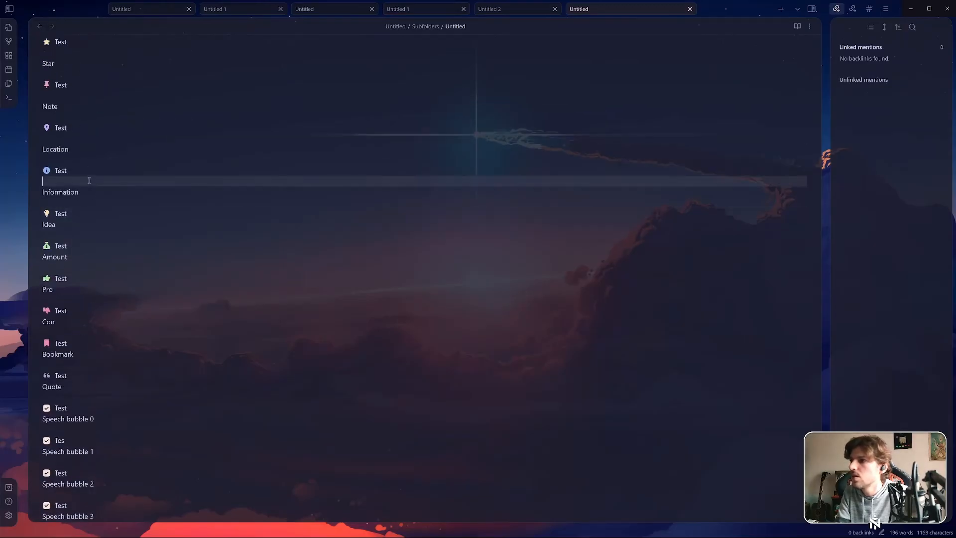
key(BackSpace)
click(91, 136)
key(BackSpace)
click(84, 98)
key(BackSpace)
key(Up)
key(Up)
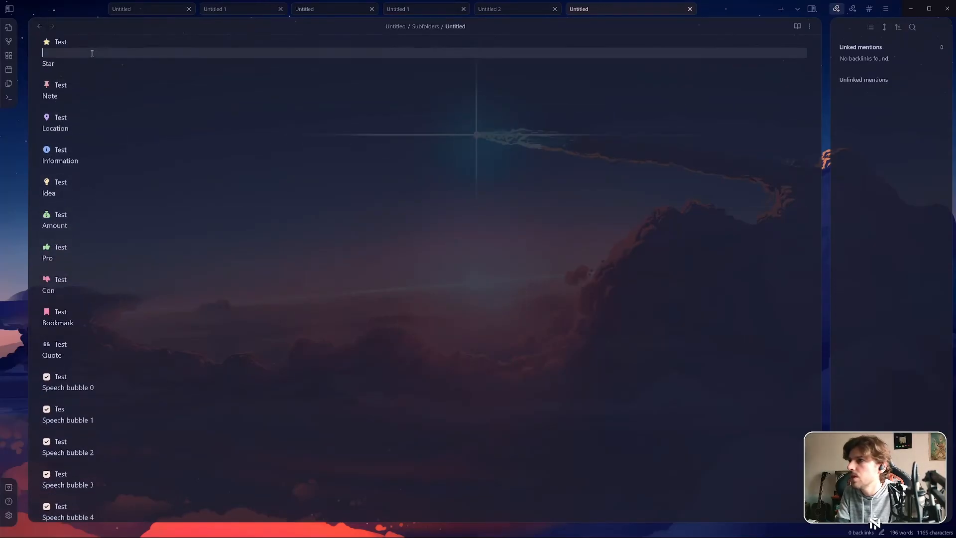
key(BackSpace)
Remove the blank lines between the checkbox items and the Question, In Progress and Cancelled descriptions
scroll(85, 159, up, 3)
key(Up)
key(Up)
key(Up)
key(BackSpace)
key(Up)
key(Up)
key(Up)
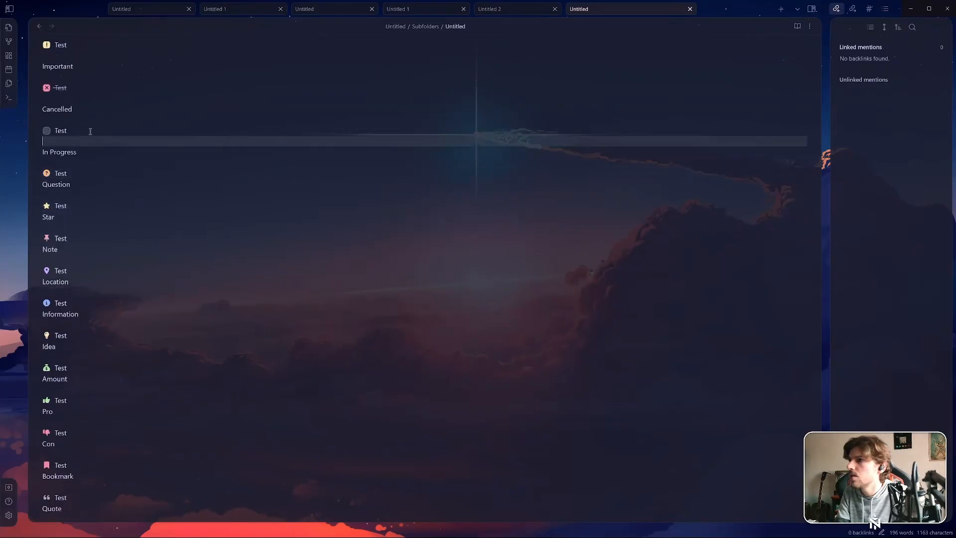
key(BackSpace)
key(Up)
key(Up)
key(Up)
key(BackSpace)
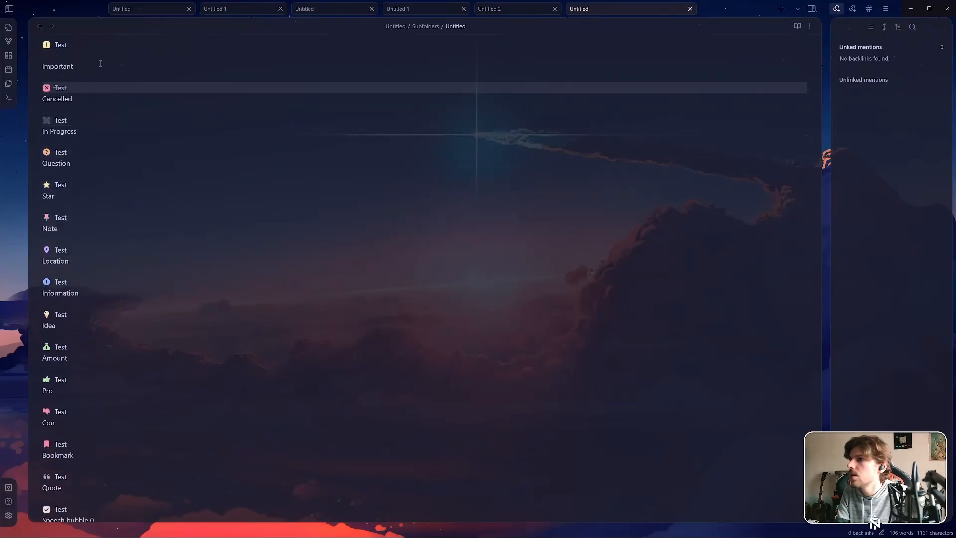
Delete the empty lines above the Important, Scheduled and Rescheduled descriptions
click(100, 63)
key(BackSpace)
key(BackSpace)
scroll(122, 122, up, 4)
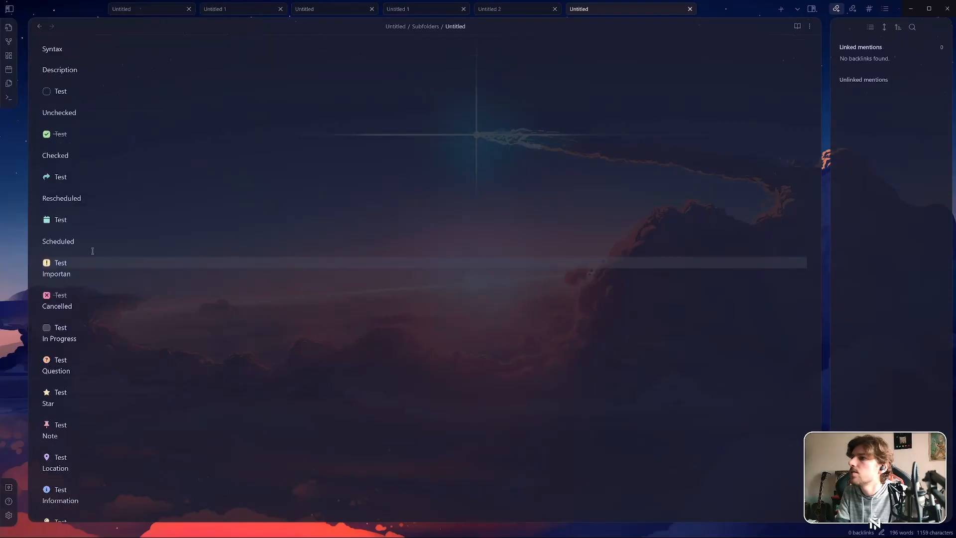
key(Up)
key(Up)
key(BackSpace)
click(103, 187)
key(BackSpace)
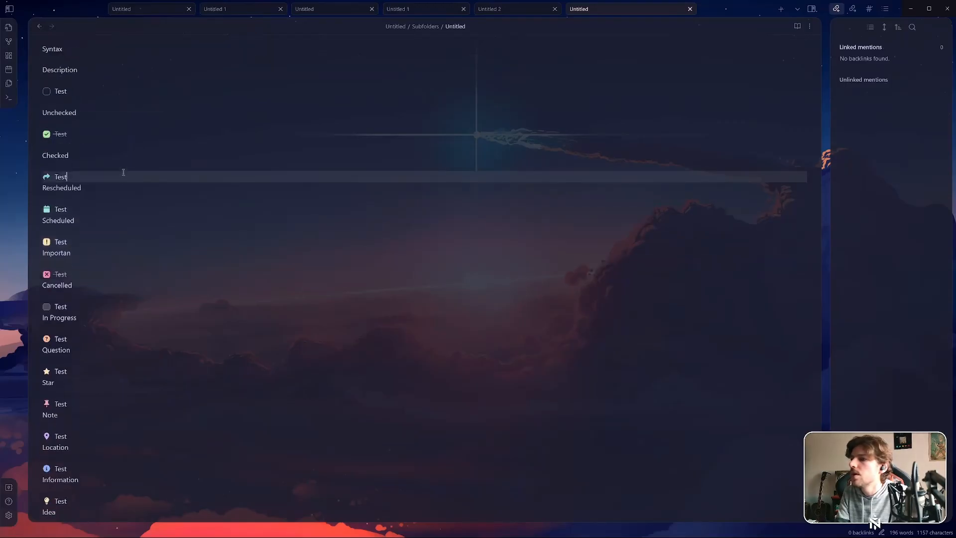
Remove the blank lines above the Checked and Unchecked descriptions at the start of the checkbox list
click(107, 148)
click(105, 143)
key(BackSpace)
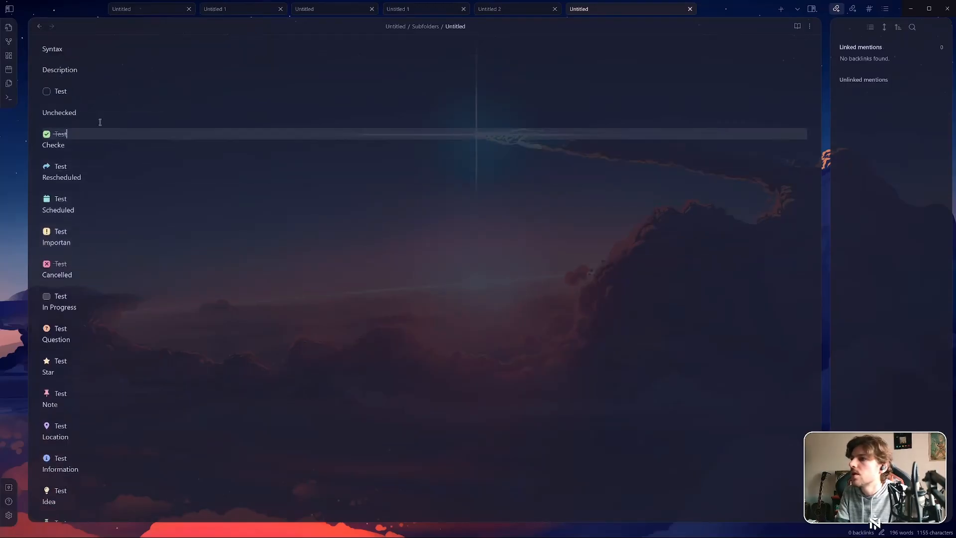
click(97, 104)
key(BackSpace)
scroll(121, 186, up, 2)
scroll(120, 186, up, 1)
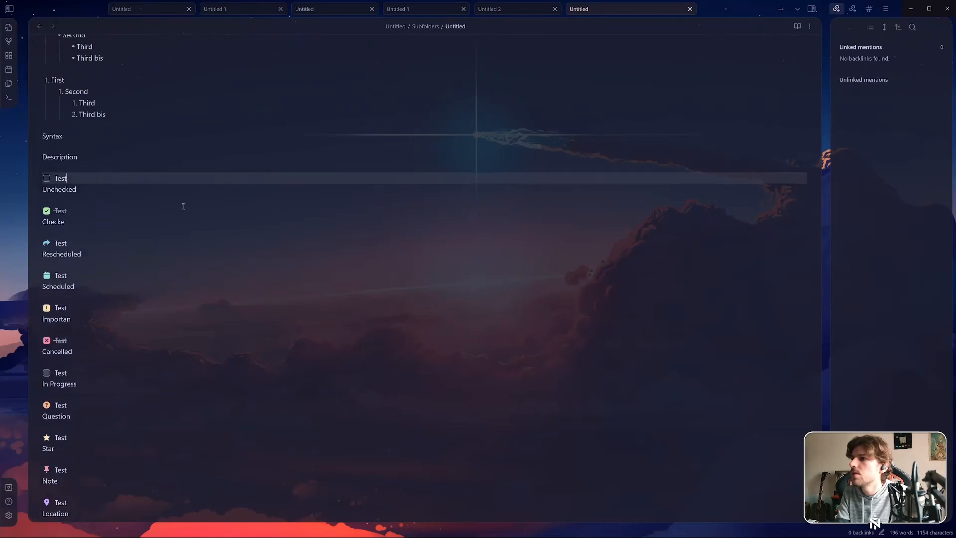
Examine the Markdown syntax behind the Important, Cancelled and In Progress checkboxes
scroll(183, 207, down, 5)
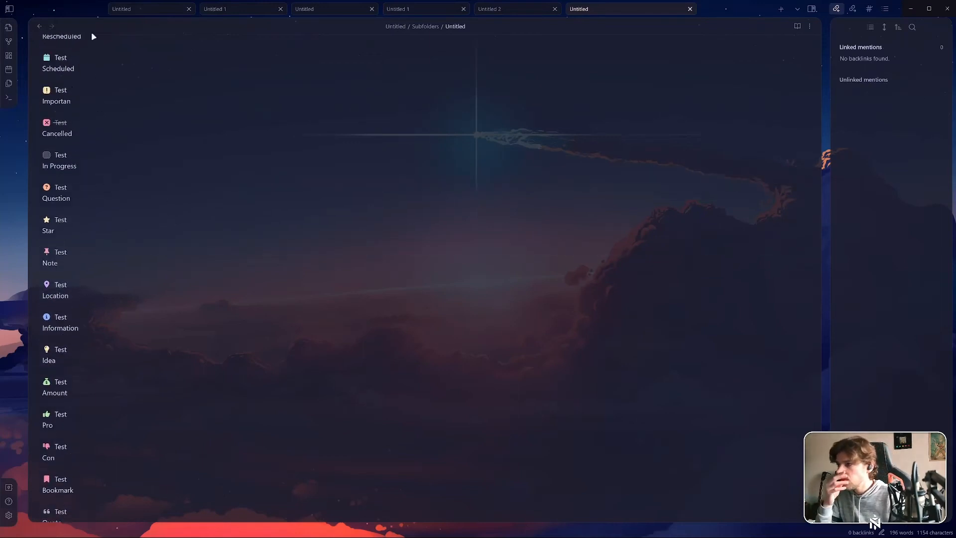
click(54, 87)
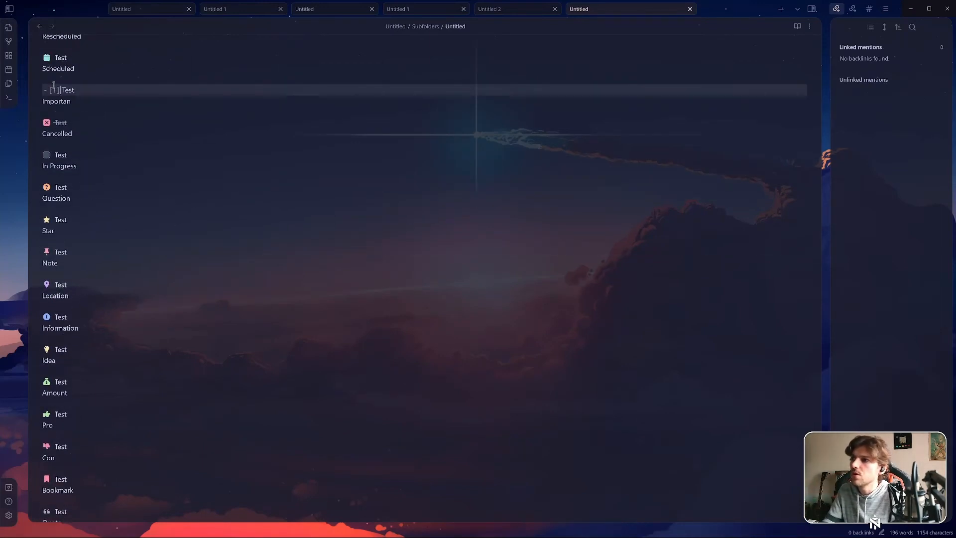
key(Down)
key(Down)
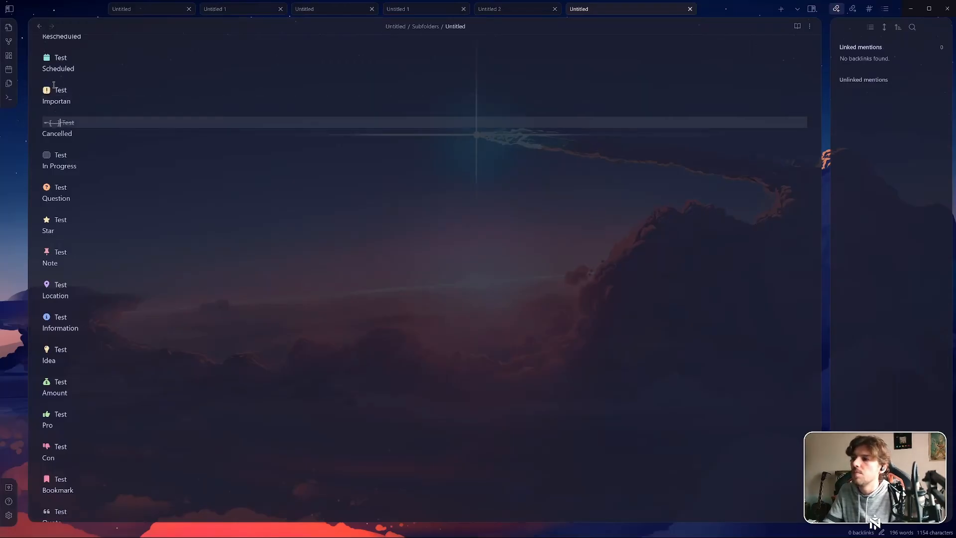
key(Down)
key(Down)
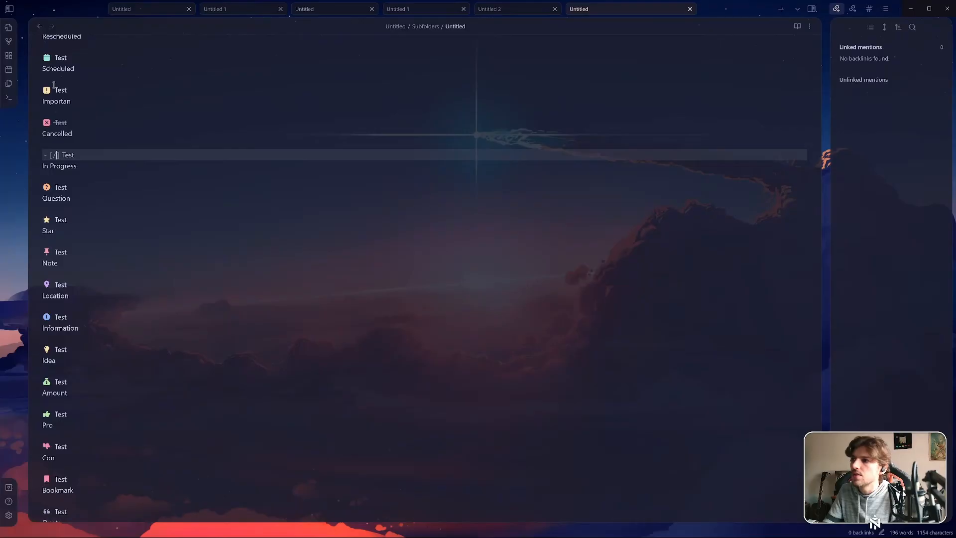
key(Up)
key(Up)
key(Up)
key(Up)
key(Down)
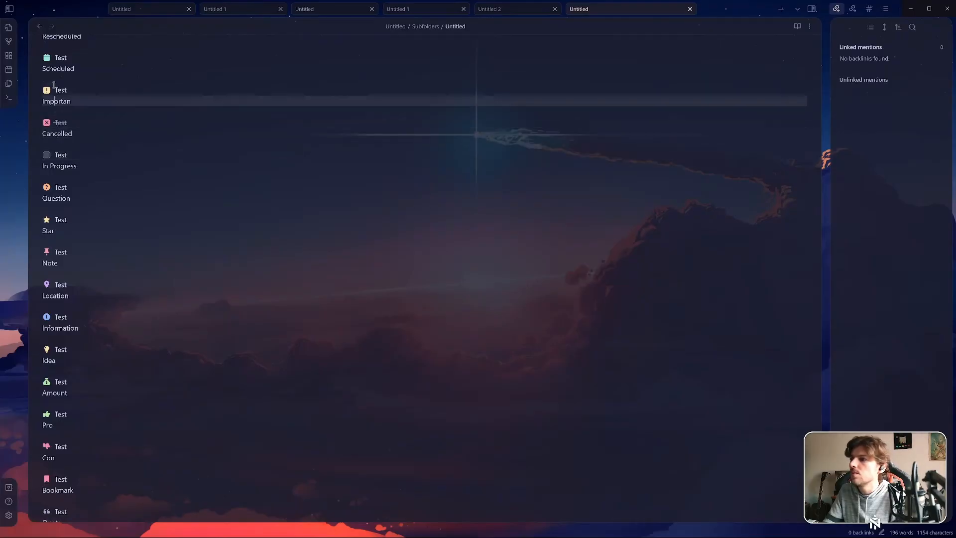
Examine the Markdown syntax behind the Checked and Unchecked checkboxes
scroll(40, 118, up, 2)
click(60, 80)
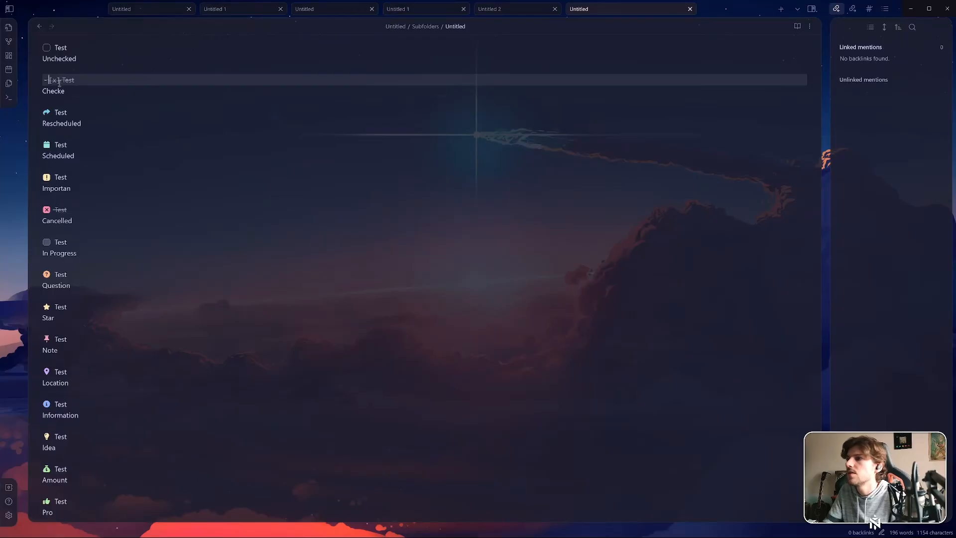
click(77, 59)
key(Up)
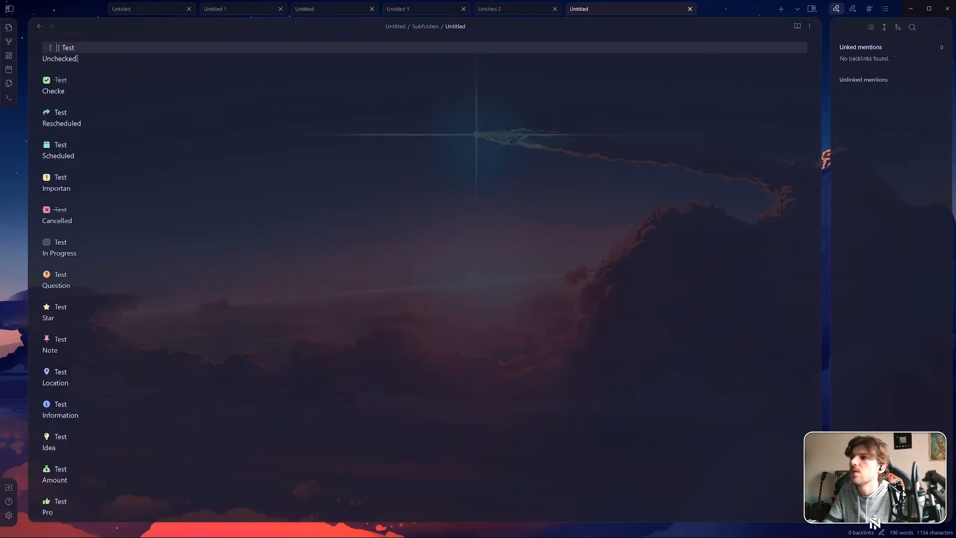
click(121, 177)
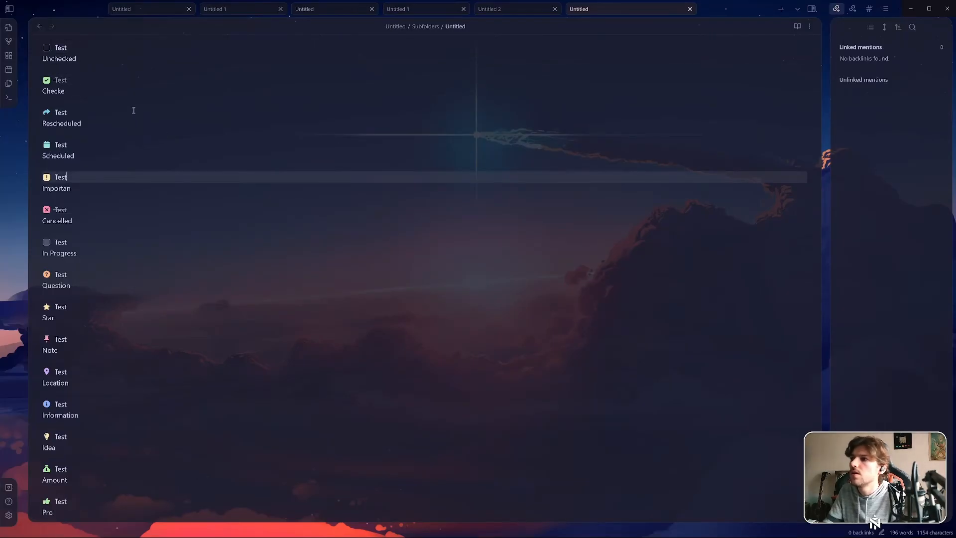
click(89, 123)
Enable Speech Bubbles in the AnuPpuccin theme's checkbox style settings and return to the note
scroll(131, 187, down, 8)
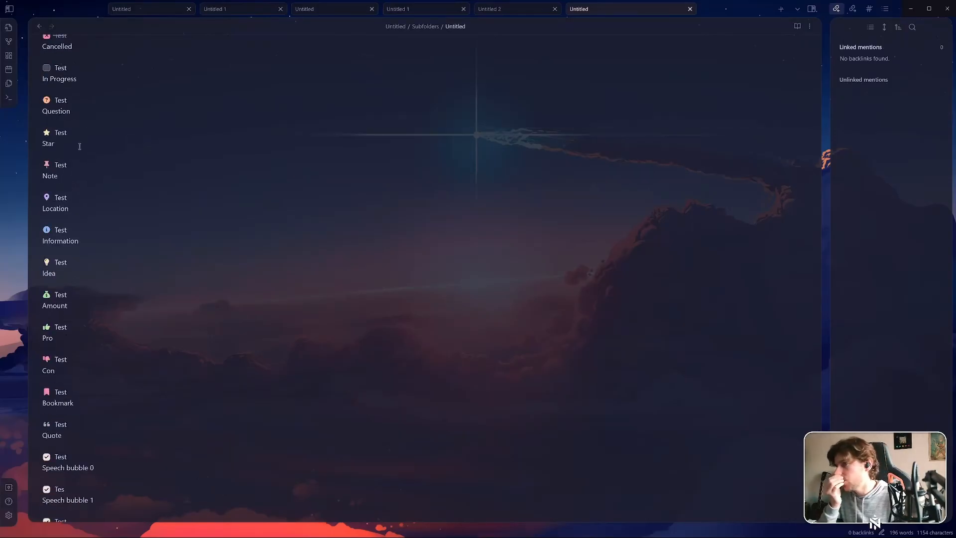
scroll(150, 192, down, 3)
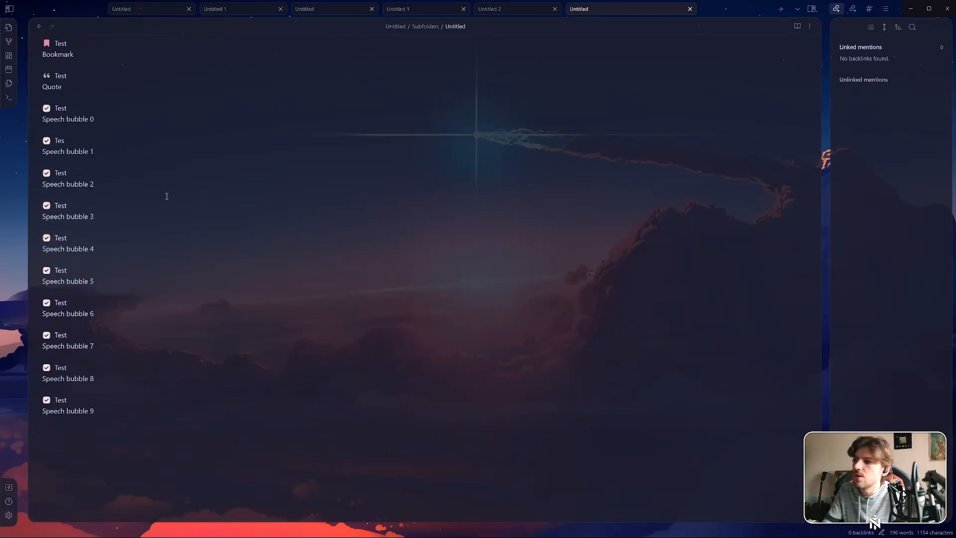
scroll(166, 196, up, 3)
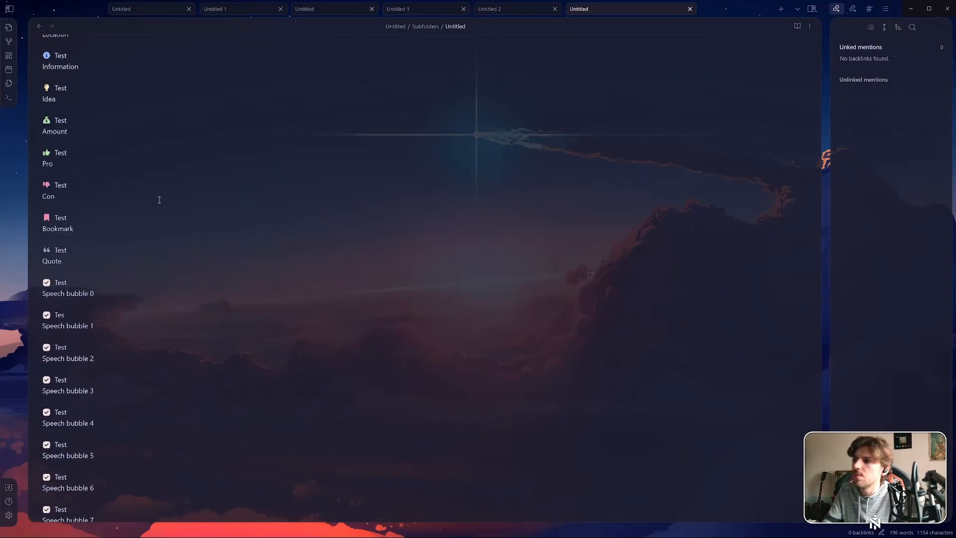
click(9, 515)
click(561, 98)
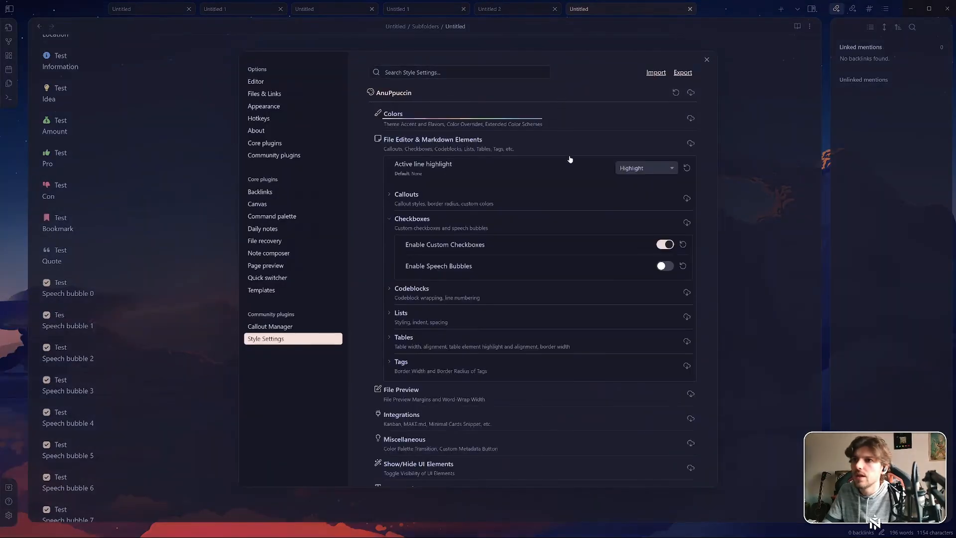
click(666, 266)
key(Escape)
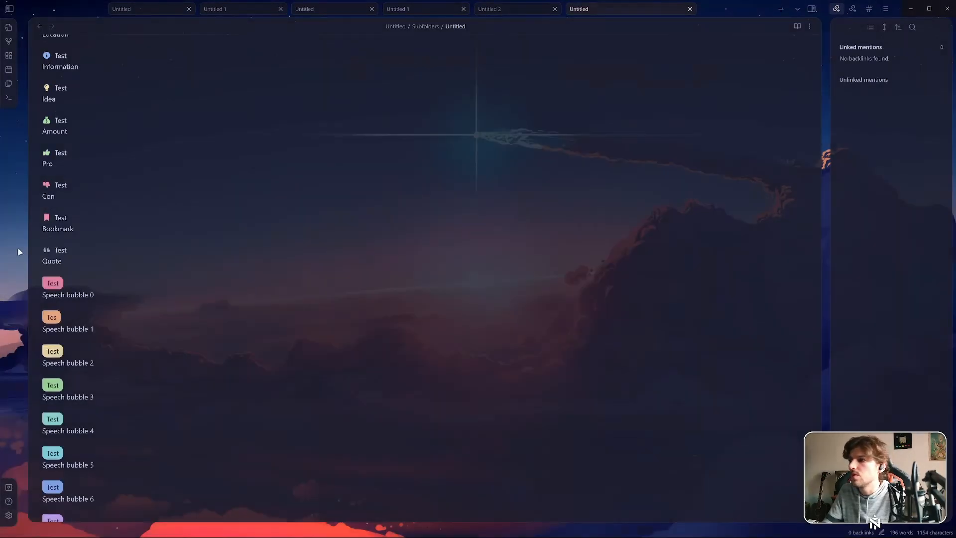
Examine the Markdown syntax behind the Star checkbox item
click(110, 305)
scroll(192, 411, up, 4)
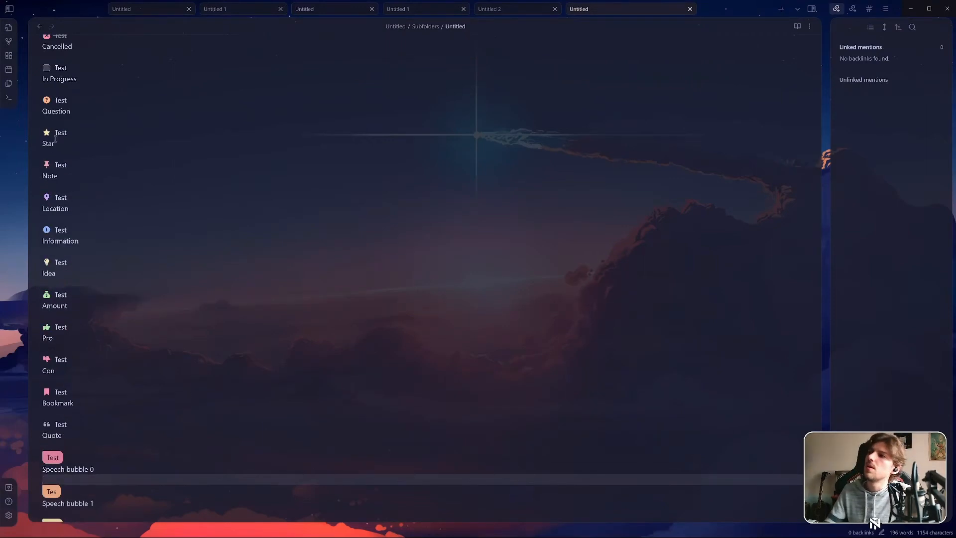
click(95, 121)
click(86, 128)
key(Left)
key(Left)
key(Left)
key(Left)
key(Left)
key(Left)
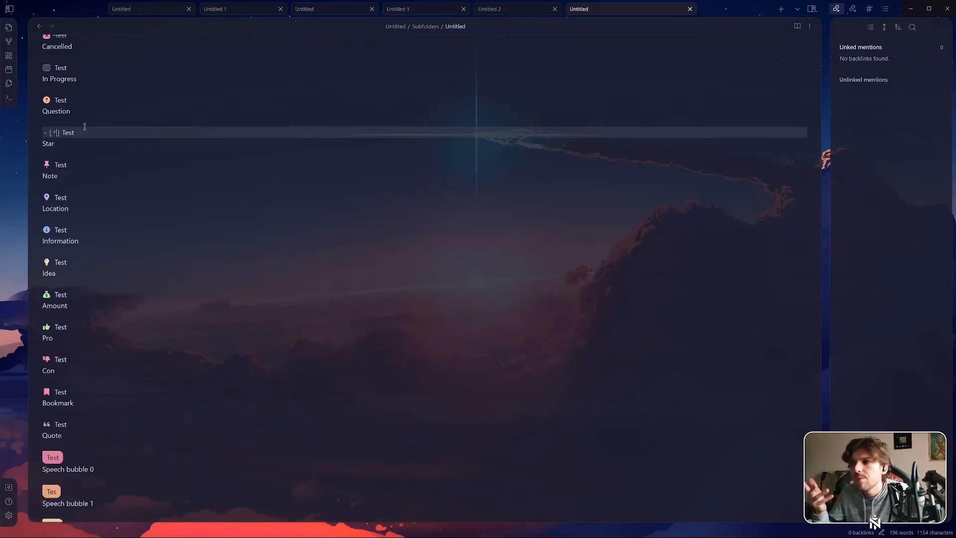
key(Left)
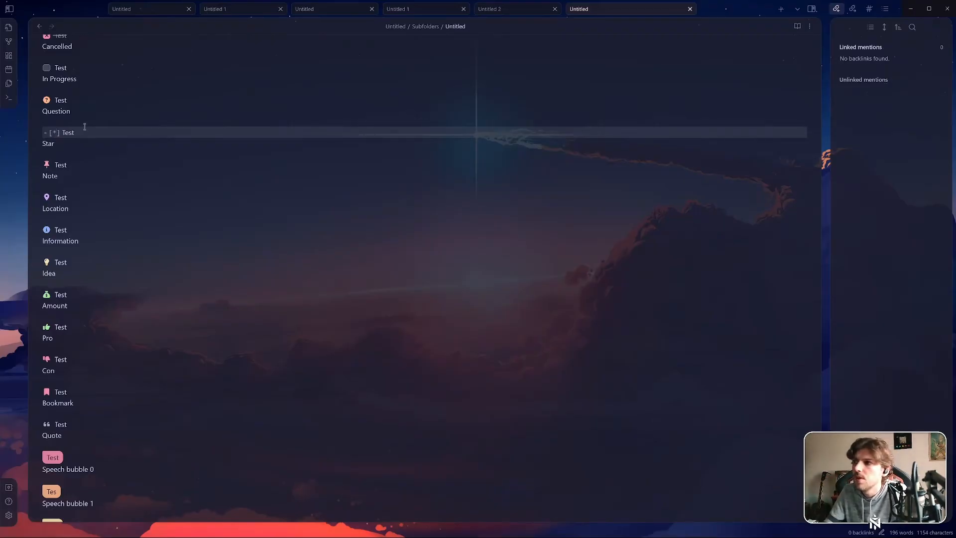
Examine the Markdown syntax behind the Note checkbox item
click(107, 168)
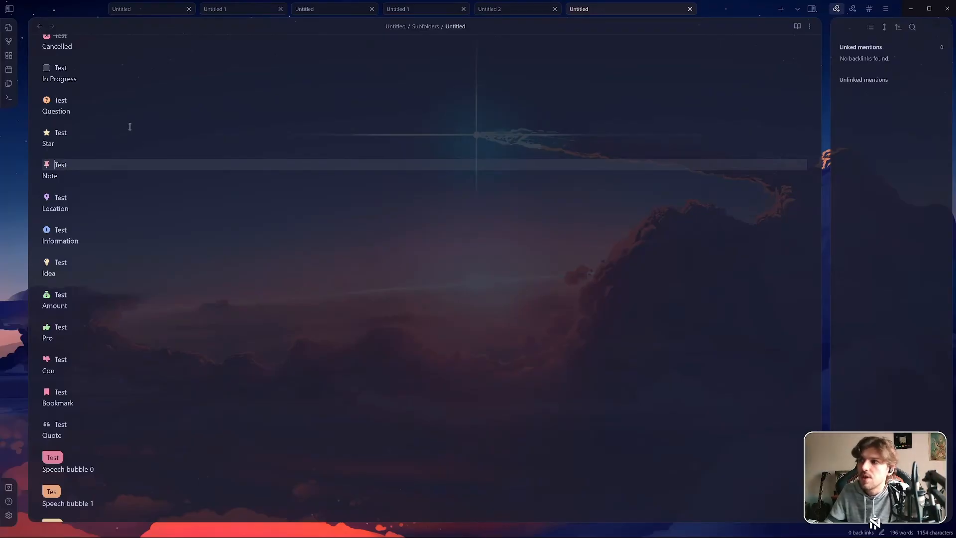
key(Left)
key(Left)
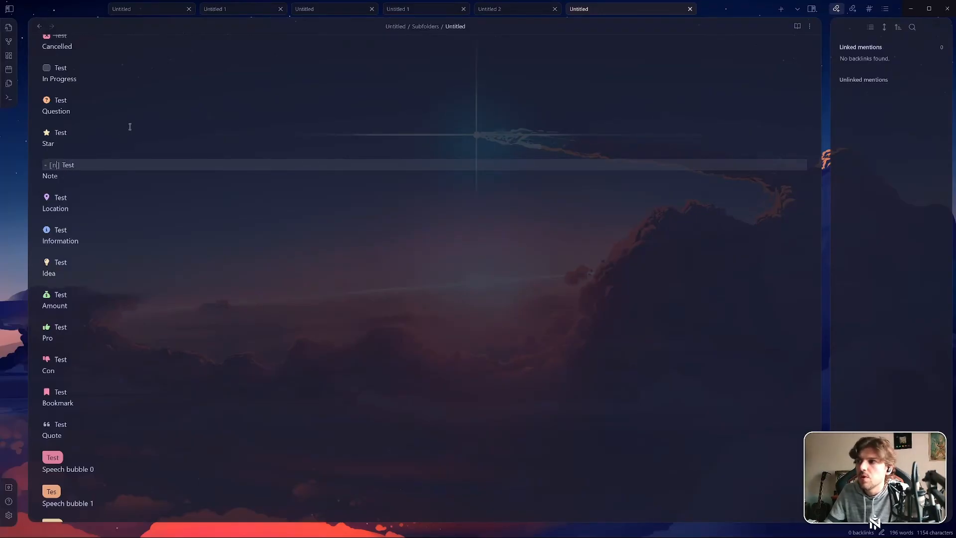
key(Right)
key(Right)
key(Right)
key(Right)
key(Right)
key(Left)
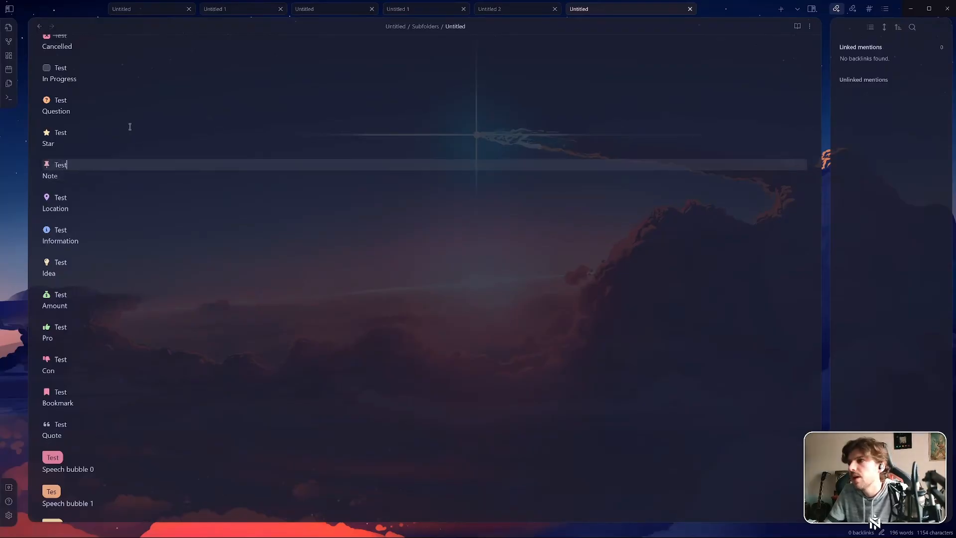
key(Right)
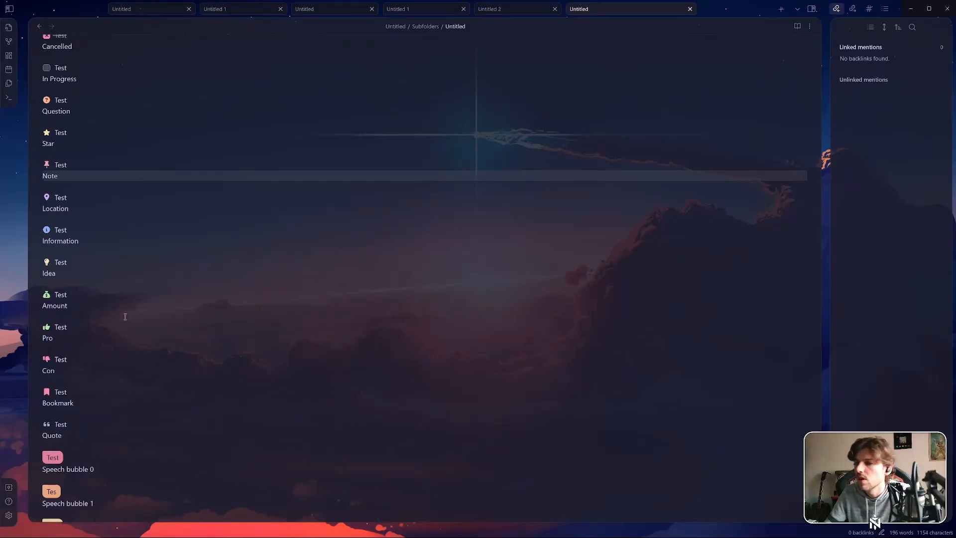
Collapse the Checkboxes section in the AnuPpuccin style settings and return to the beginning of the note
key(ctrl+comma)
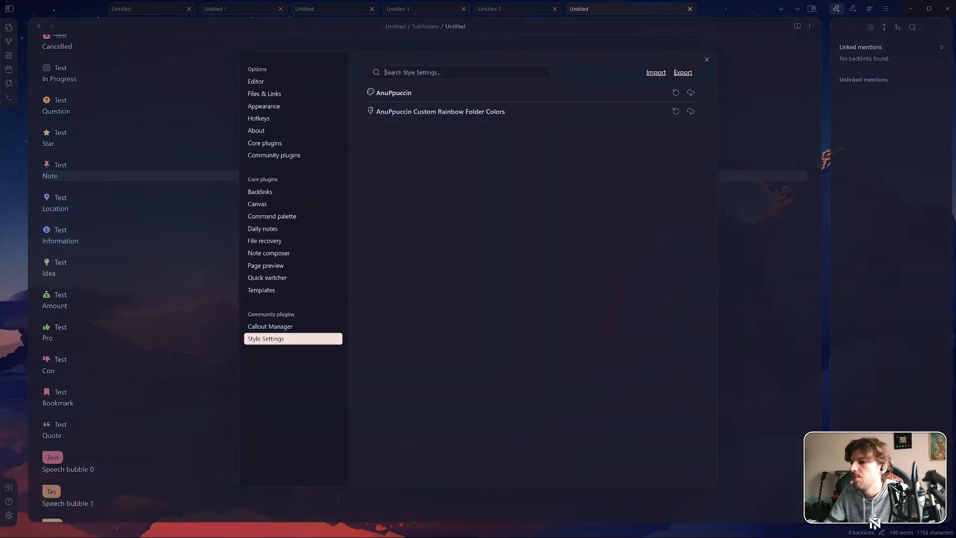
click(497, 96)
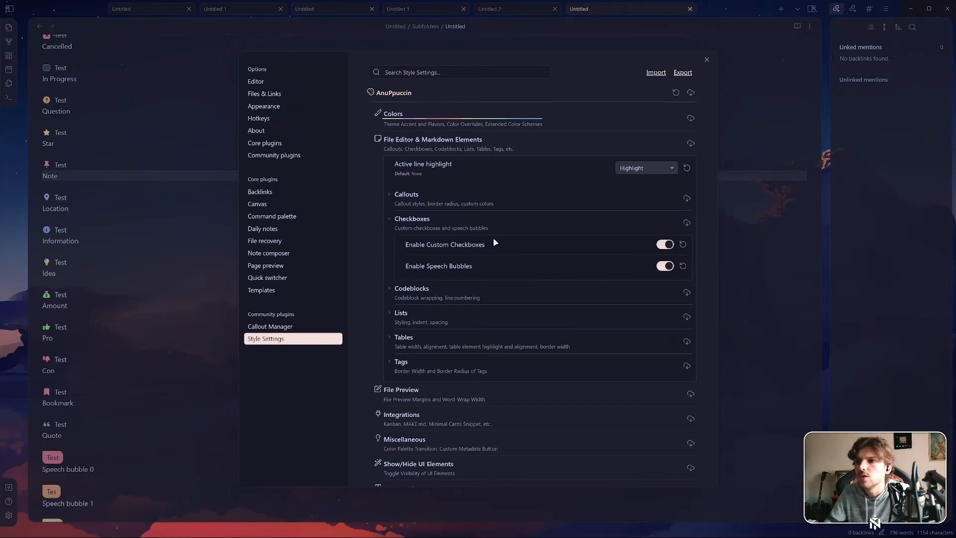
click(495, 224)
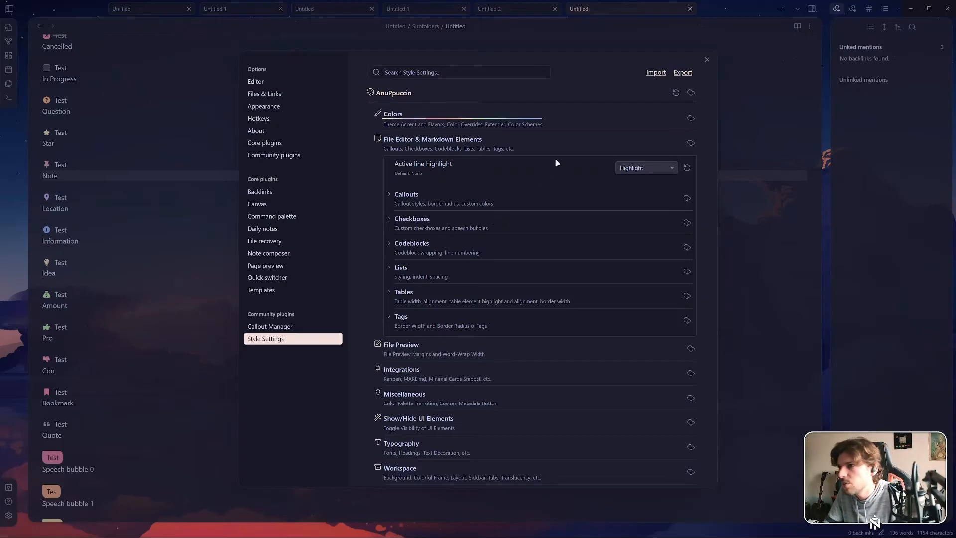
key(Escape)
scroll(272, 199, up, 7)
scroll(272, 199, up, 6)
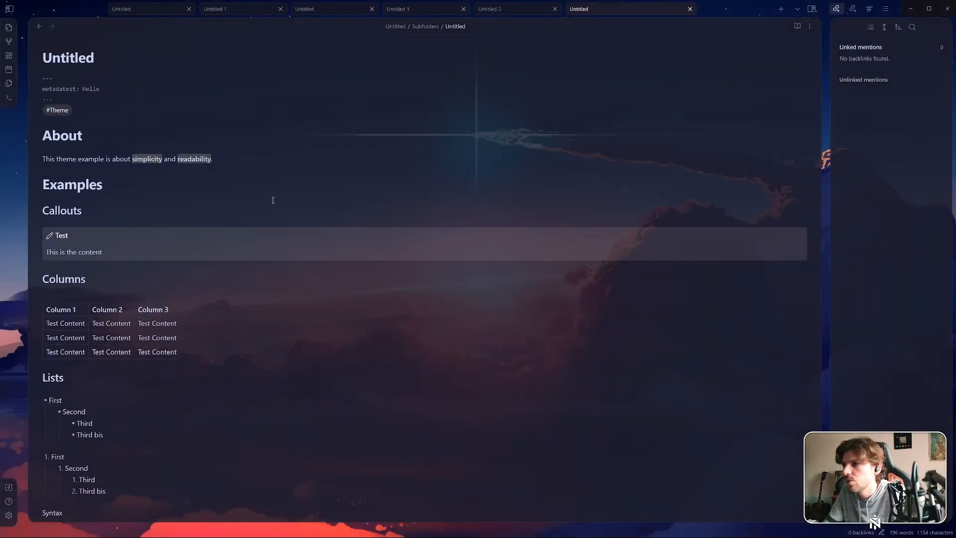
Expand the AnuPpuccin theme's Callouts settings, look over the available callout styles, and return to the note
click(9, 515)
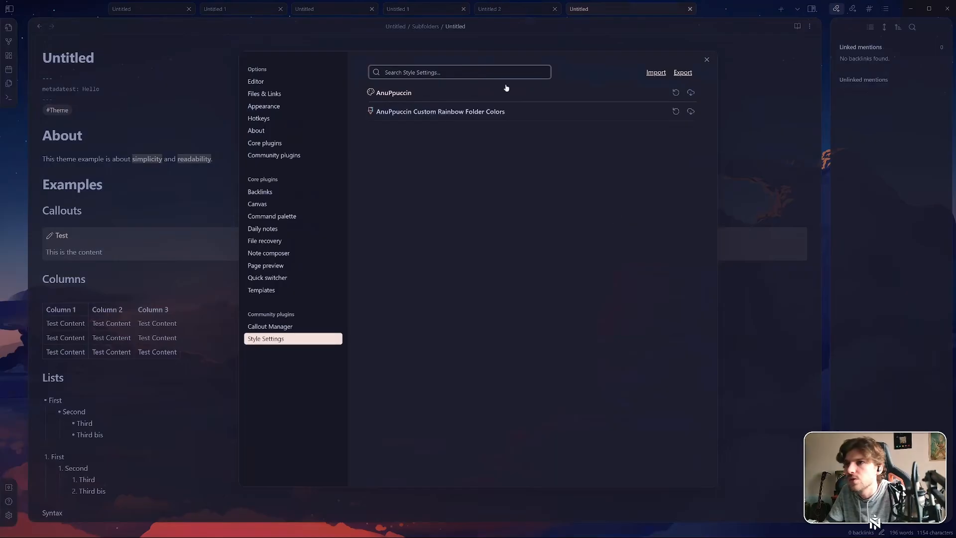
click(520, 199)
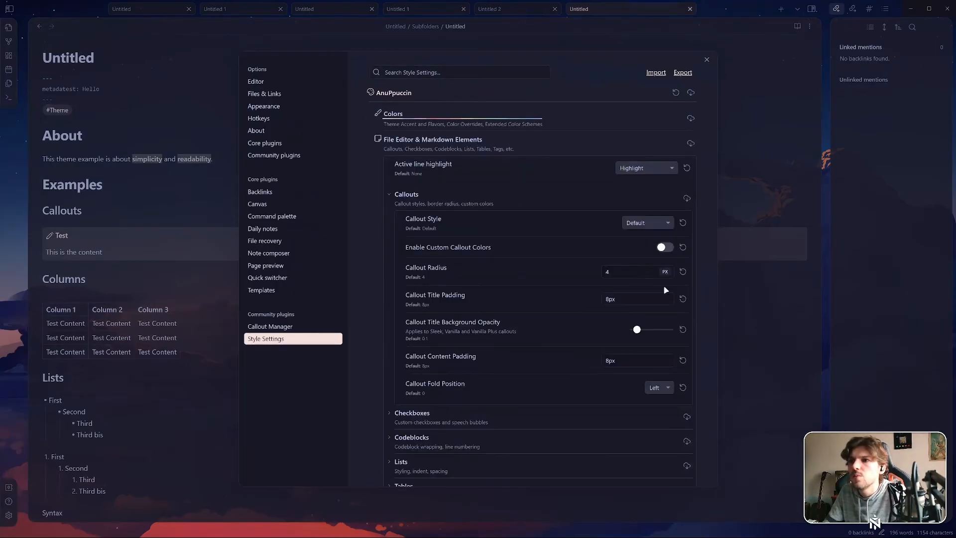
click(649, 225)
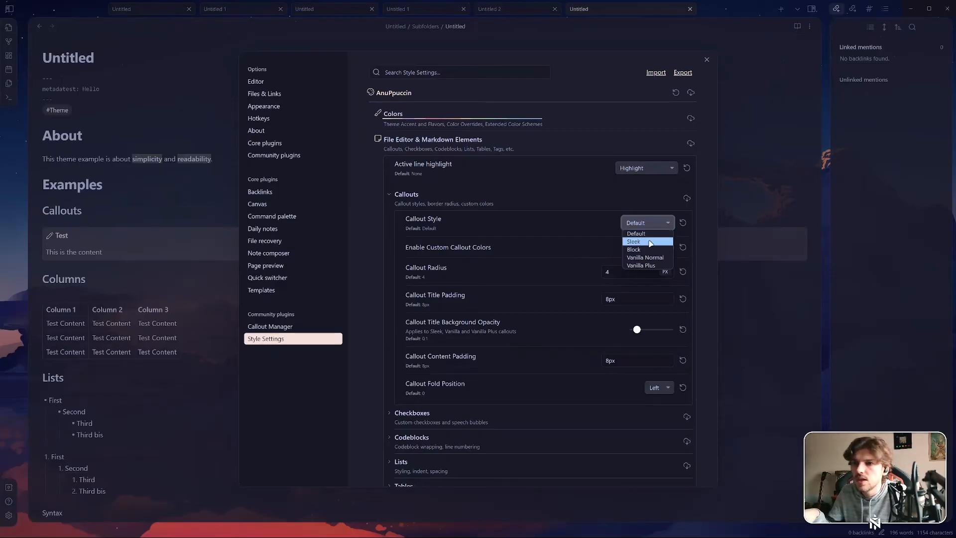
click(477, 225)
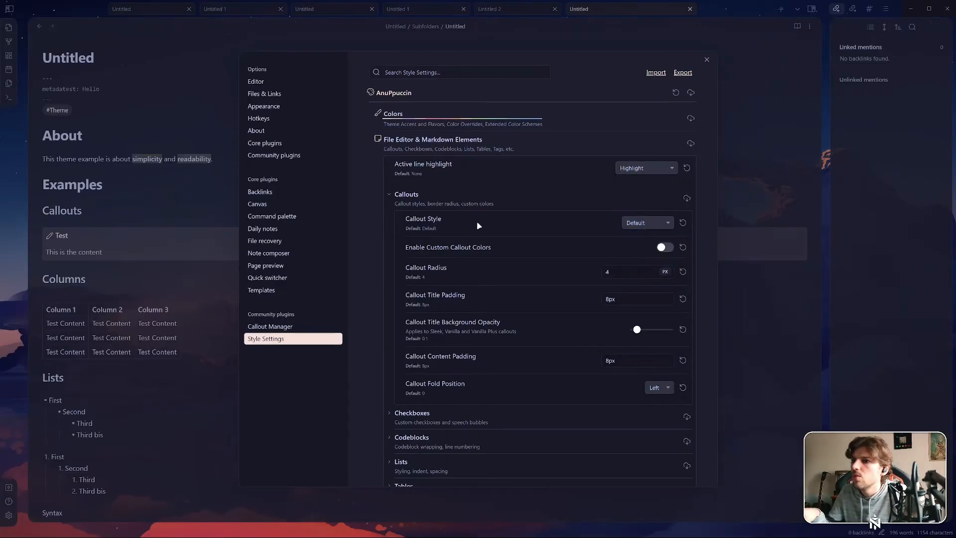
click(140, 205)
Correct the type identifier of the Test callout by removing one extra character, and leave the callout to render it
click(83, 237)
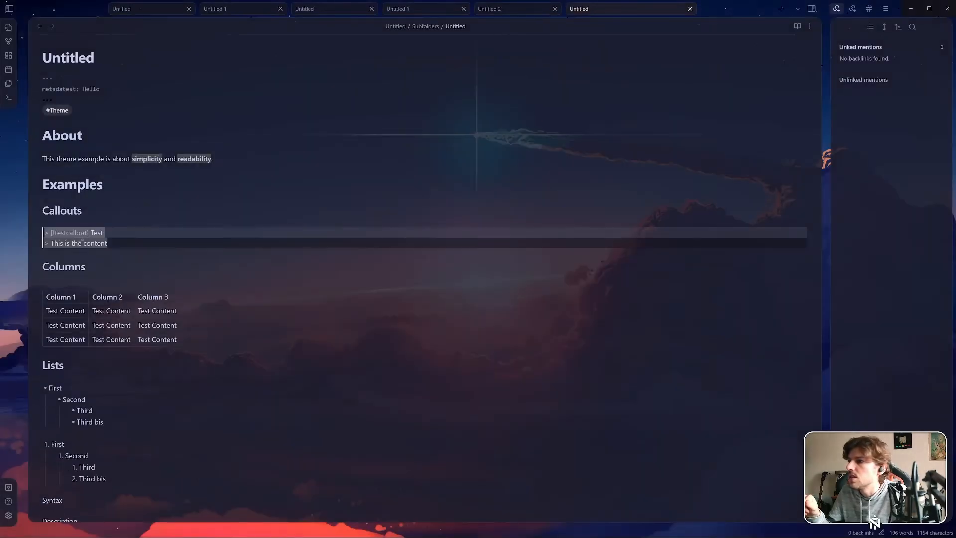
click(70, 233)
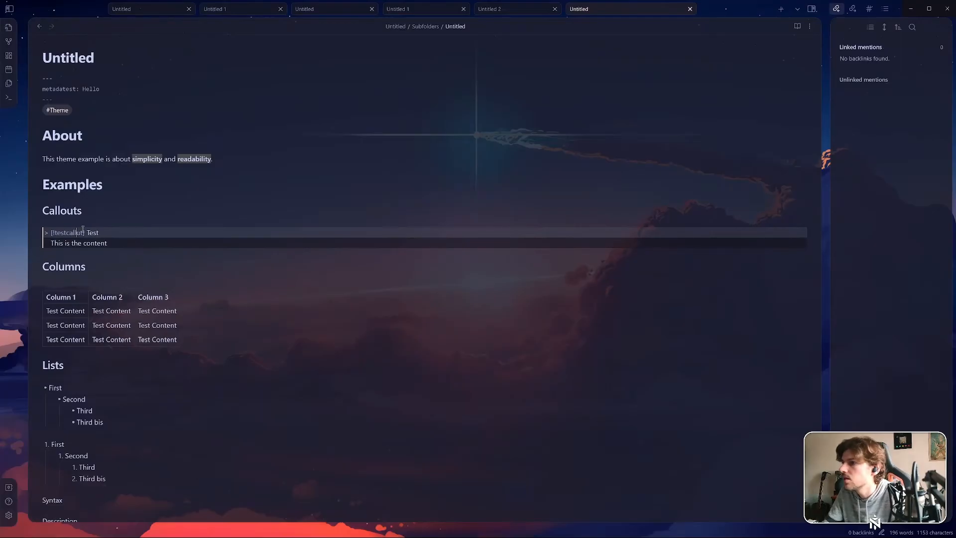
click(114, 257)
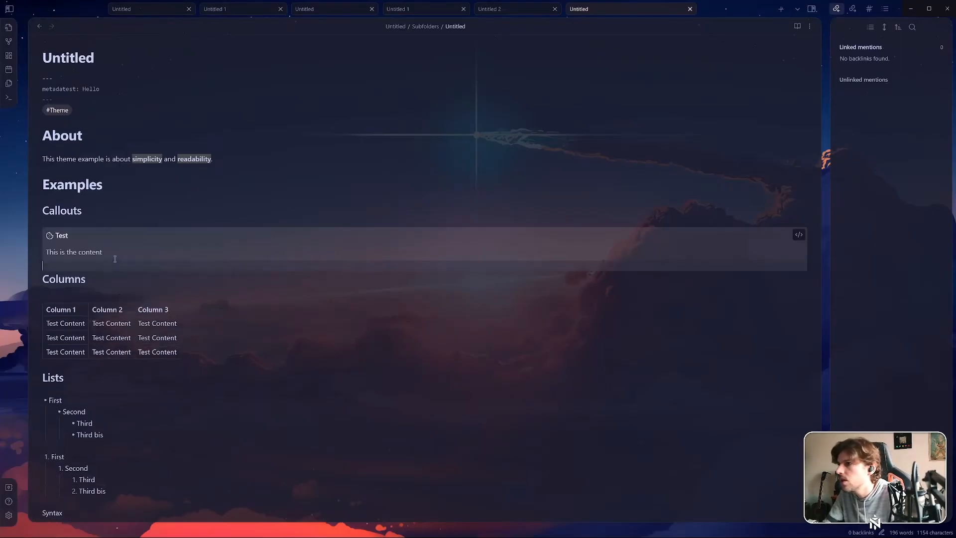
click(261, 289)
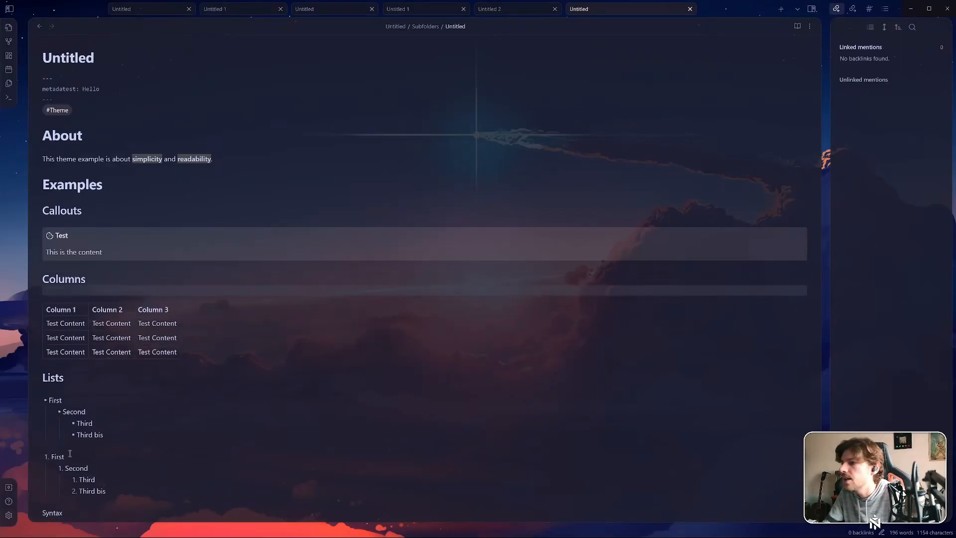
Try the Sleek and Block callout styles in the theme's Callouts settings
click(9, 515)
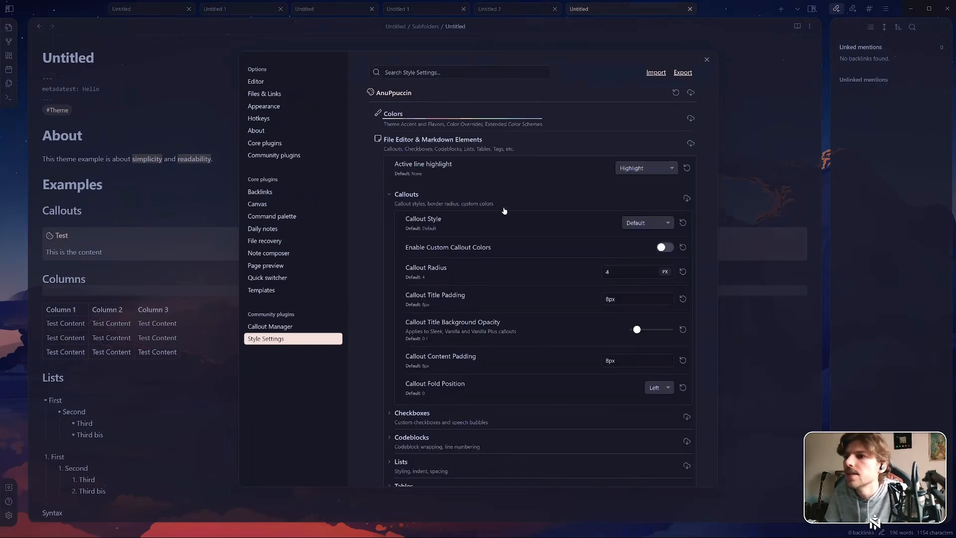
click(655, 222)
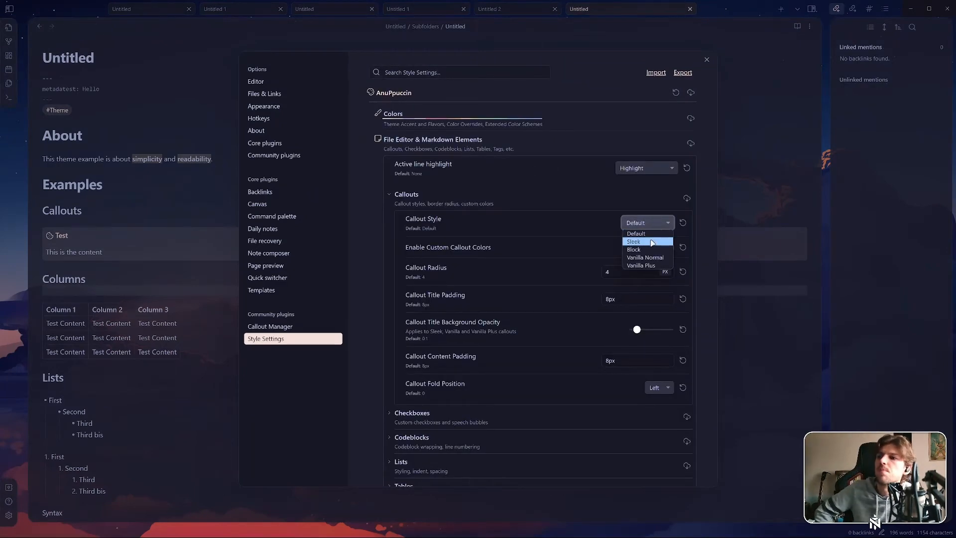
click(652, 241)
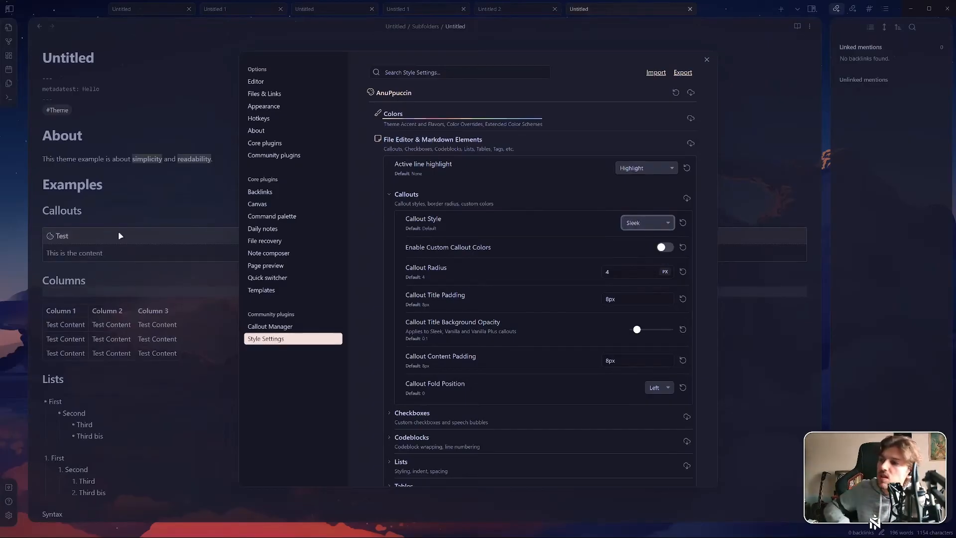
click(666, 224)
click(652, 250)
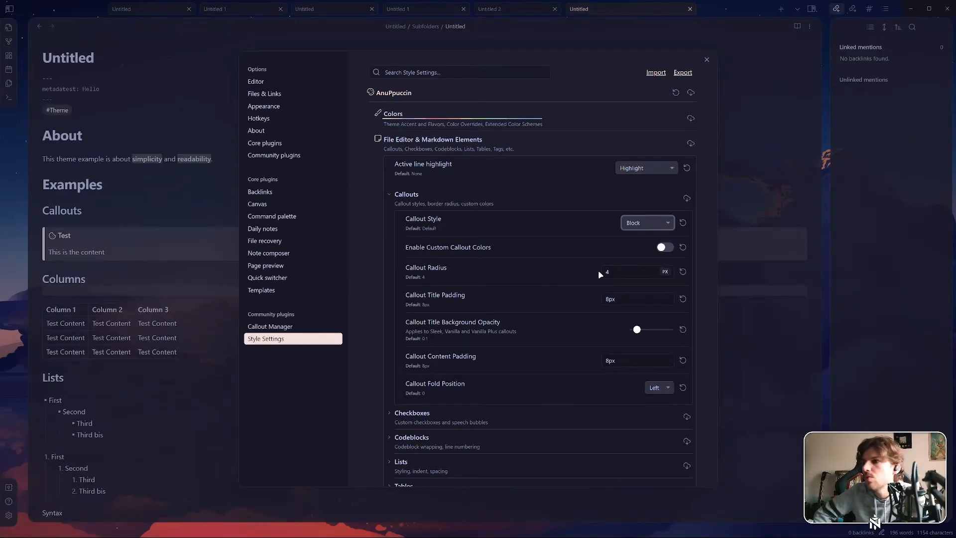
Try callout radius values of 12, 18, 24 and 32 px, and restore the radius to its default
double_click(613, 272)
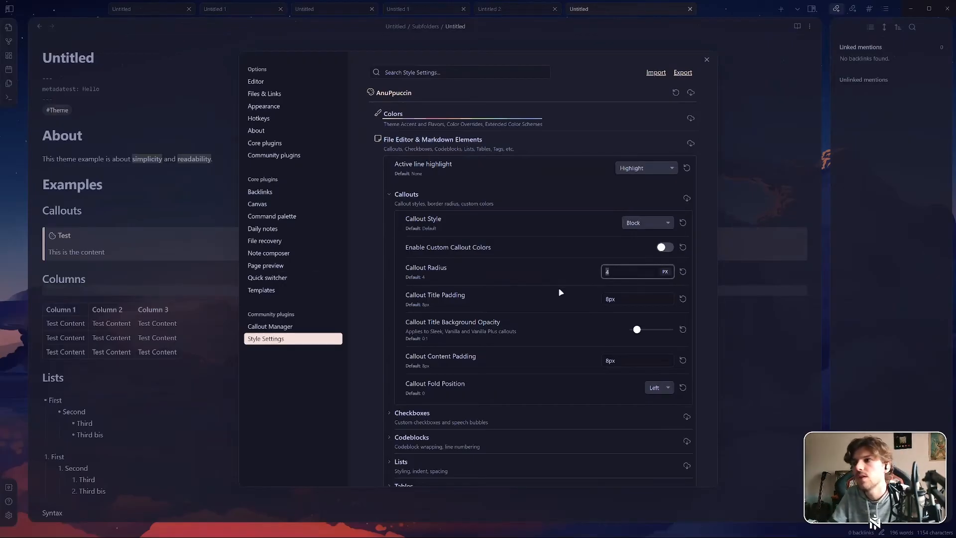
text(12)
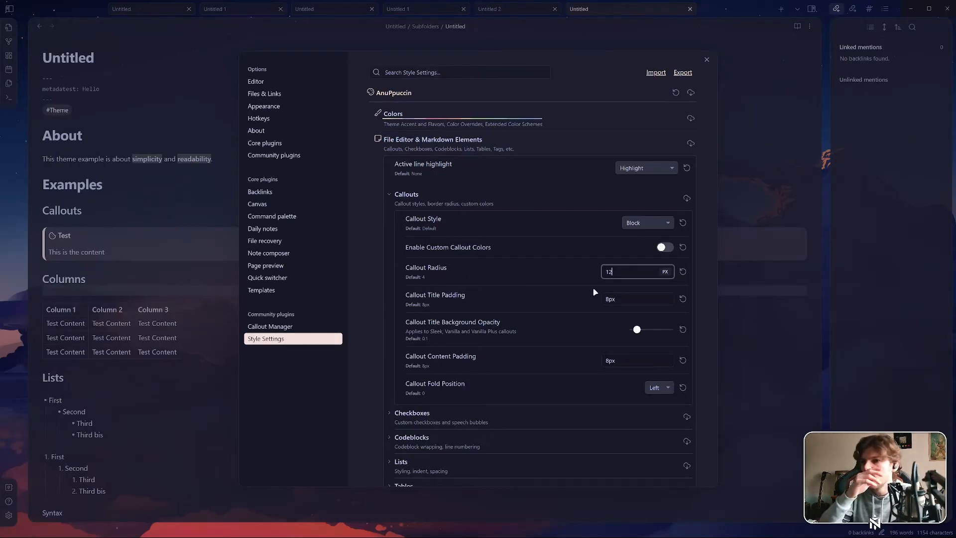
double_click(627, 273)
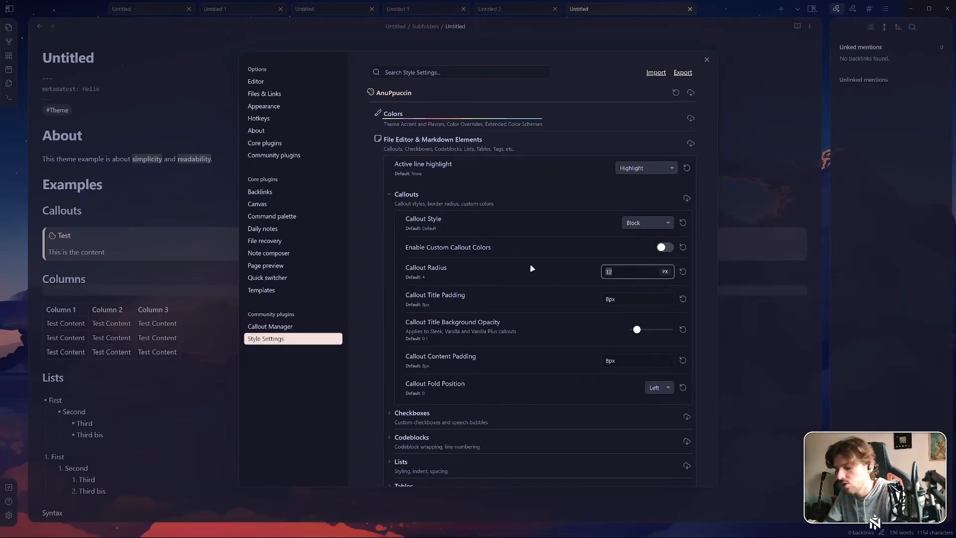
text(18)
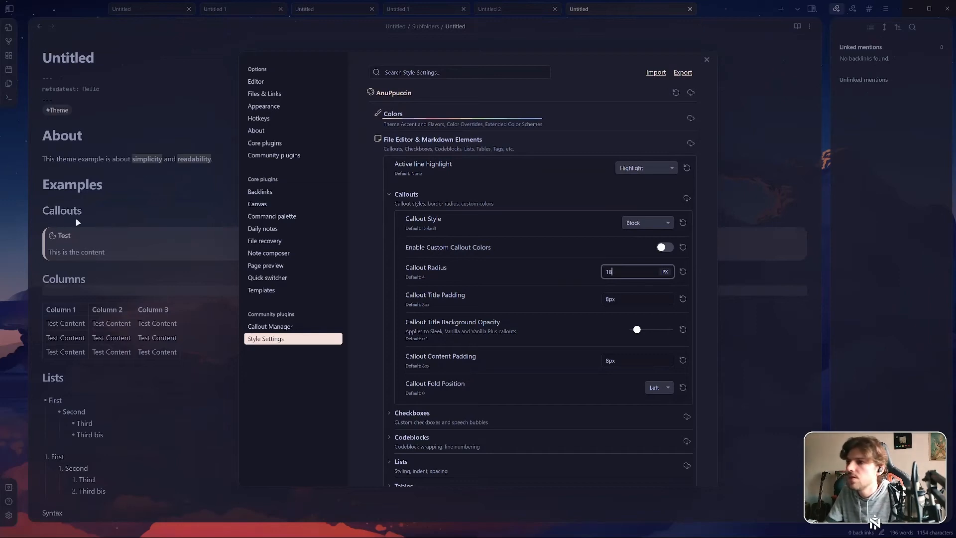
double_click(631, 271)
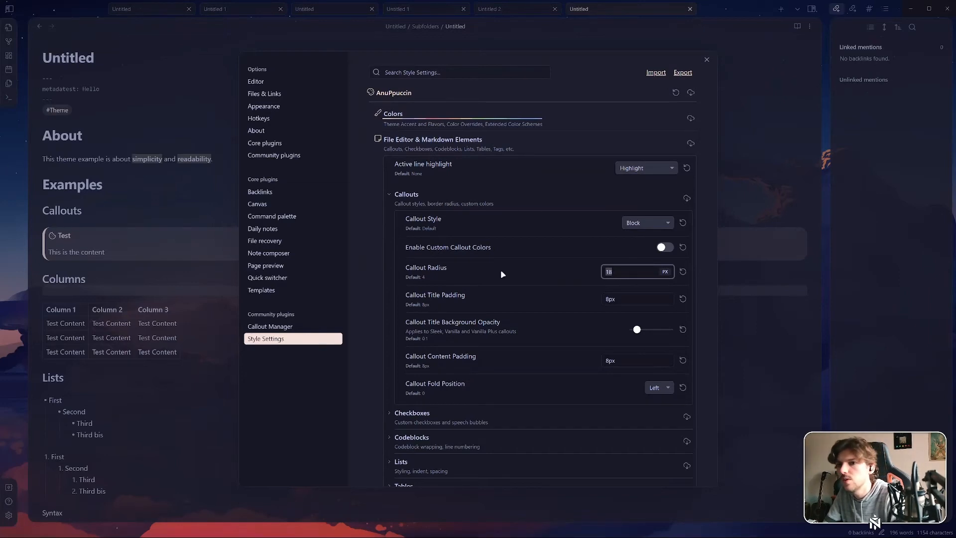
text(24)
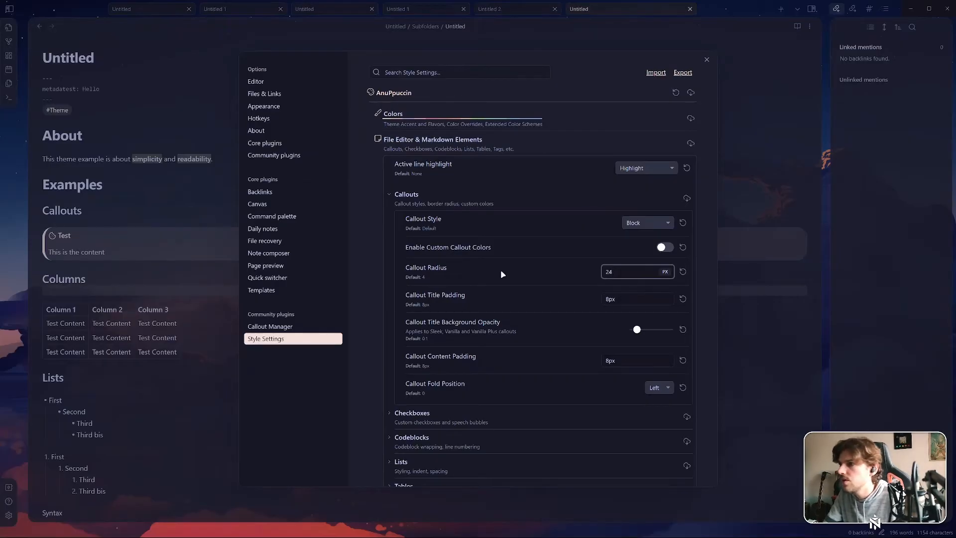
double_click(609, 273)
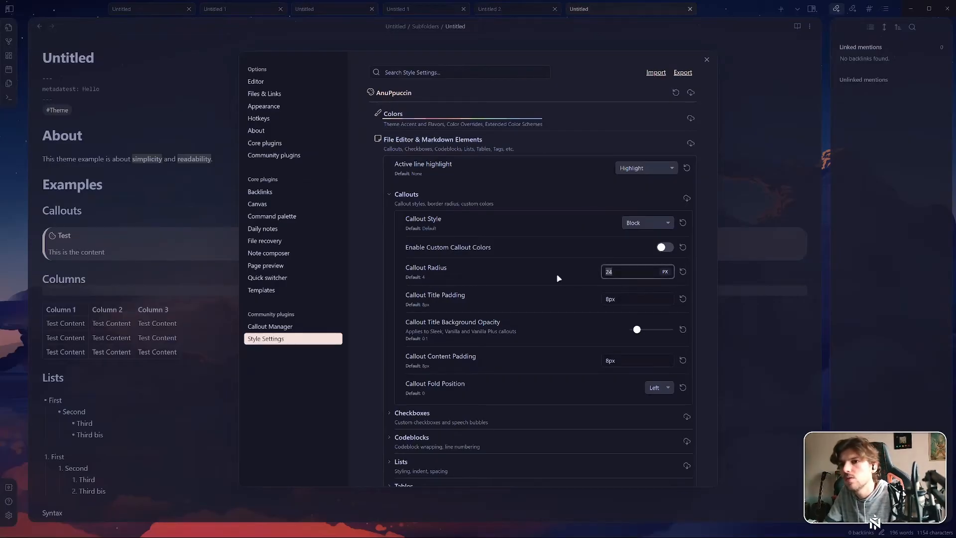
text(32)
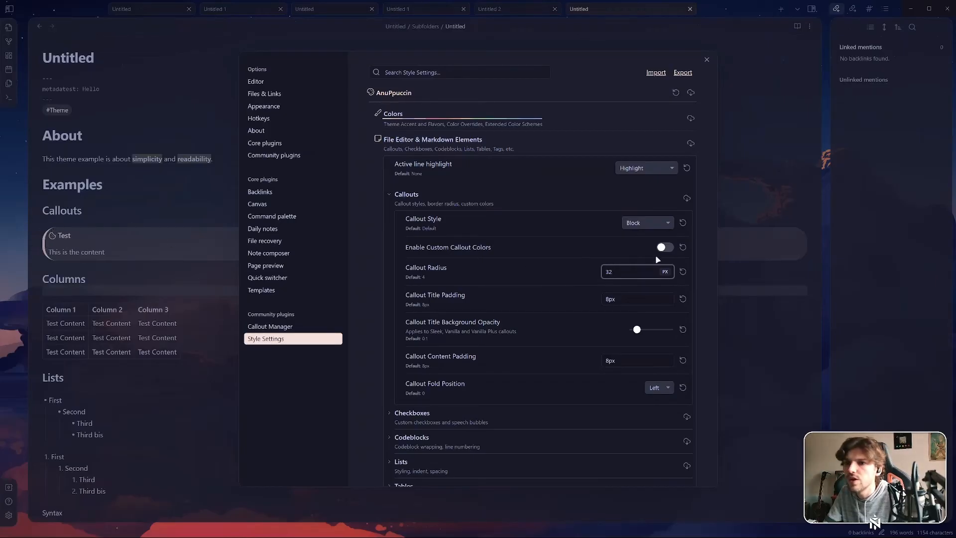
click(683, 271)
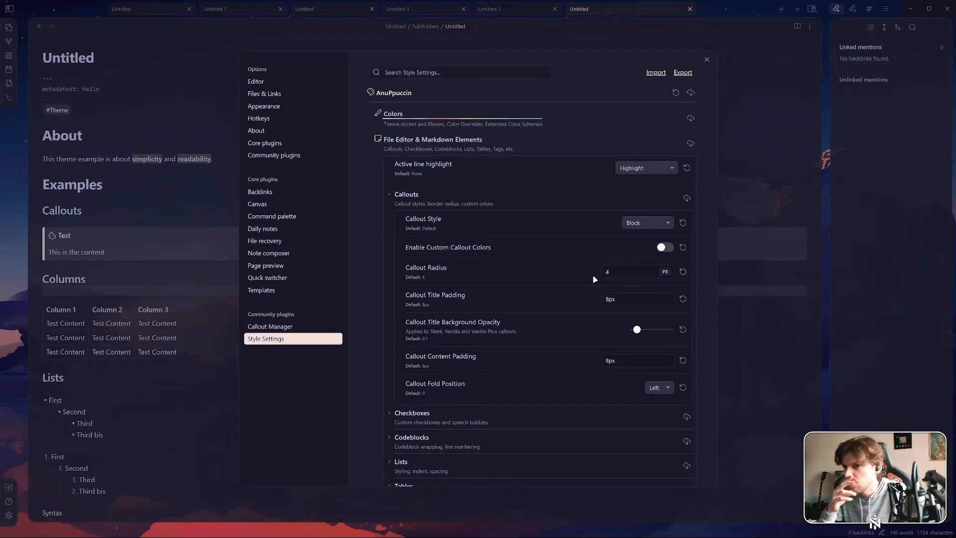
Try the Vanilla Normal and Vanilla Plus callout styles
click(647, 222)
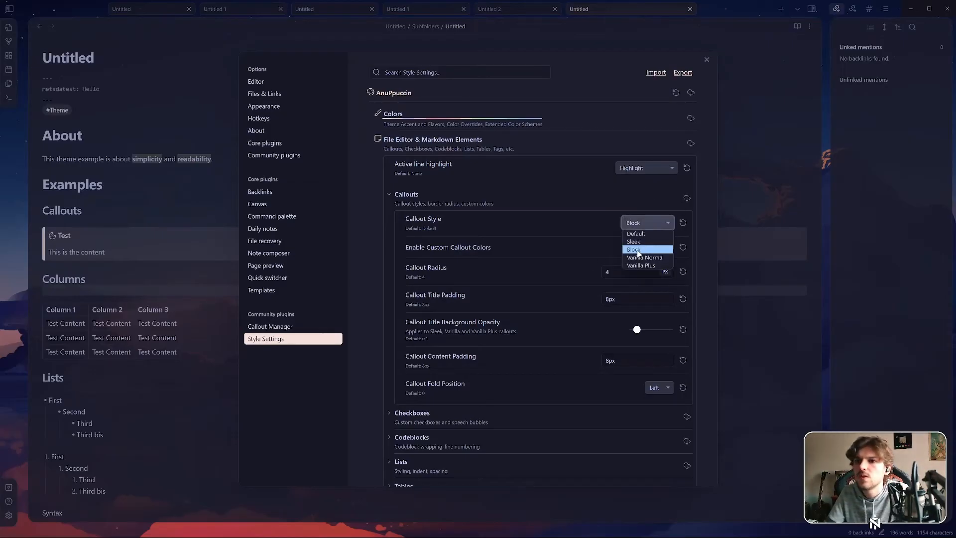
click(644, 252)
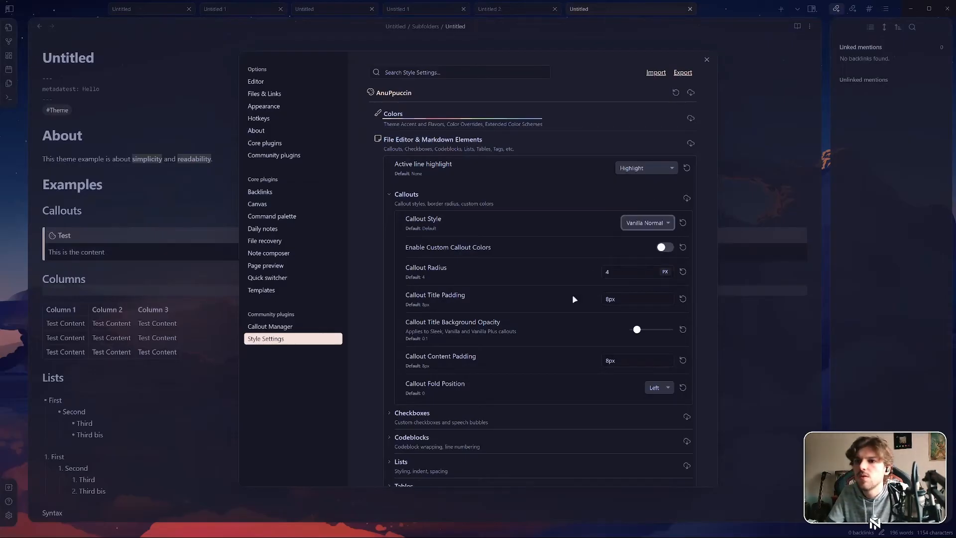
click(657, 223)
click(642, 265)
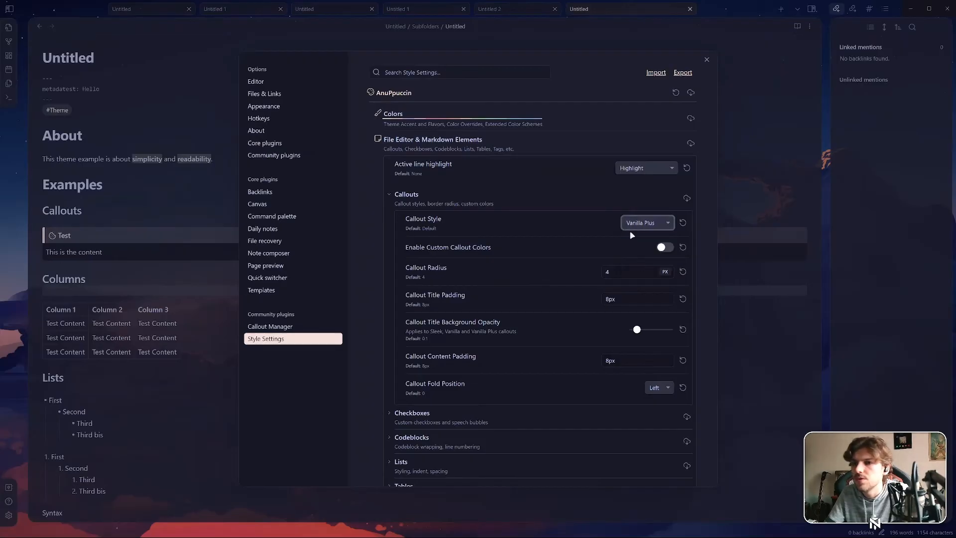
Set the callout style to Sleek and enable custom callout colors
click(648, 224)
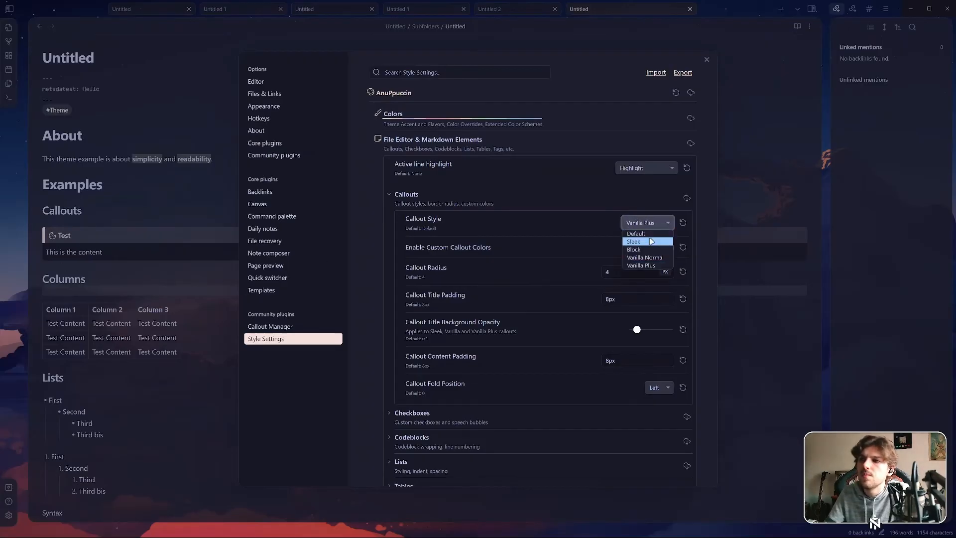
click(651, 241)
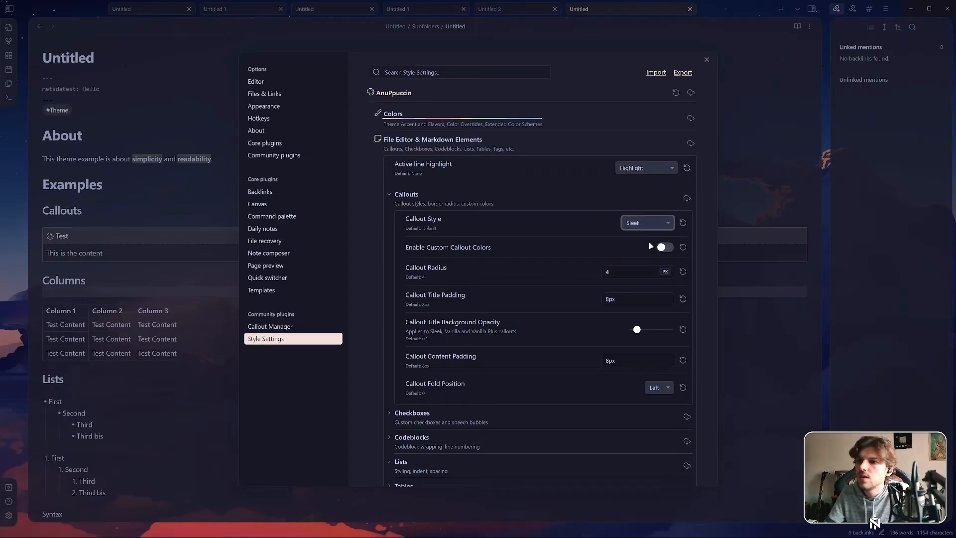
click(662, 247)
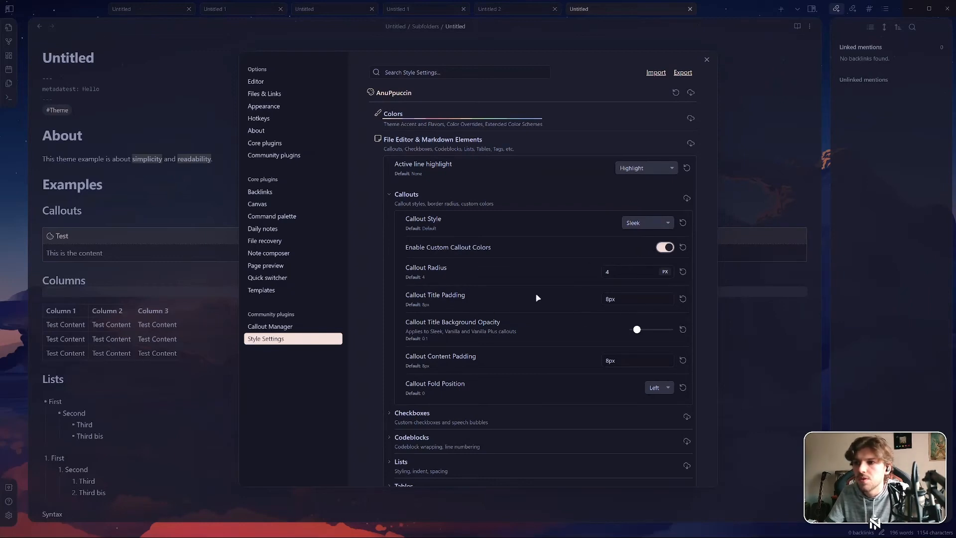
Try callout radius values of 0 and 12 px, and set the callout radius to 8 px
click(621, 273)
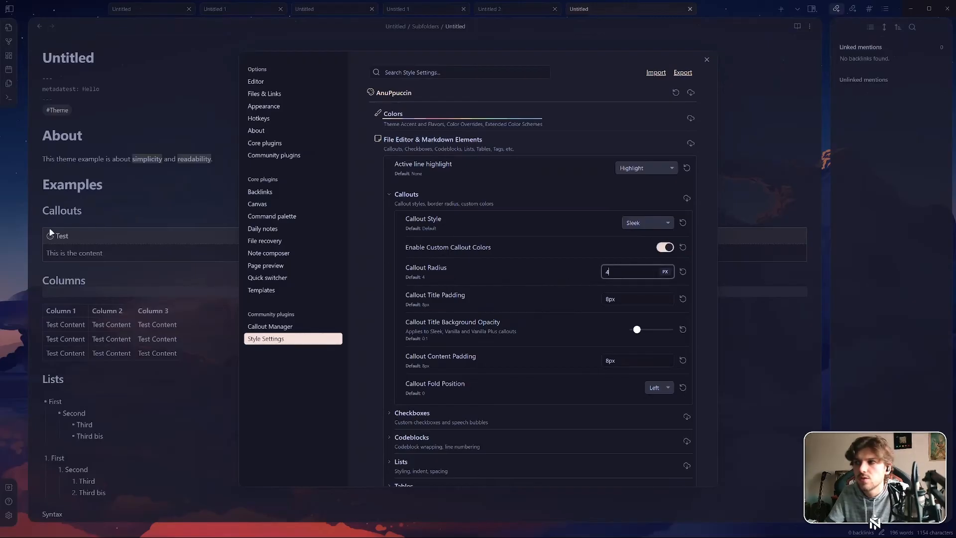
double_click(619, 272)
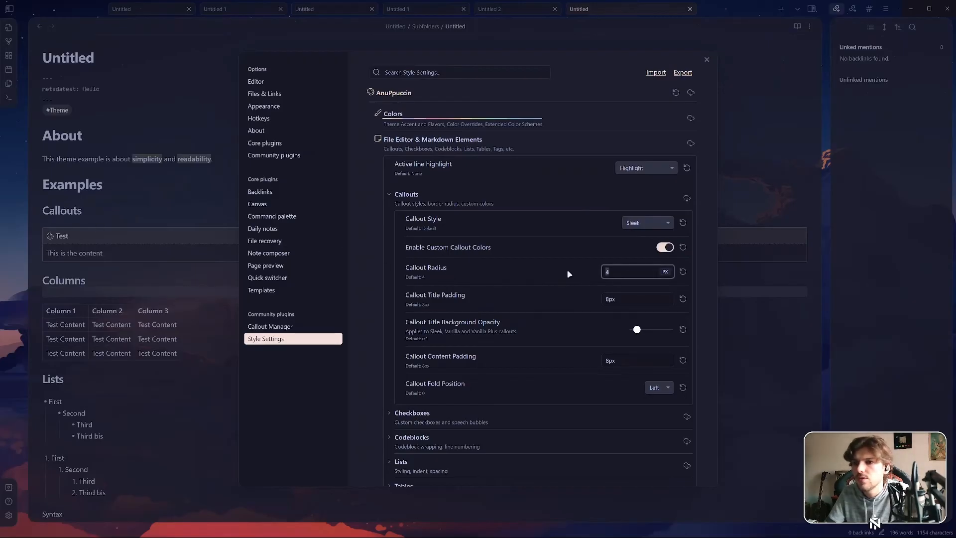
key(BackSpace)
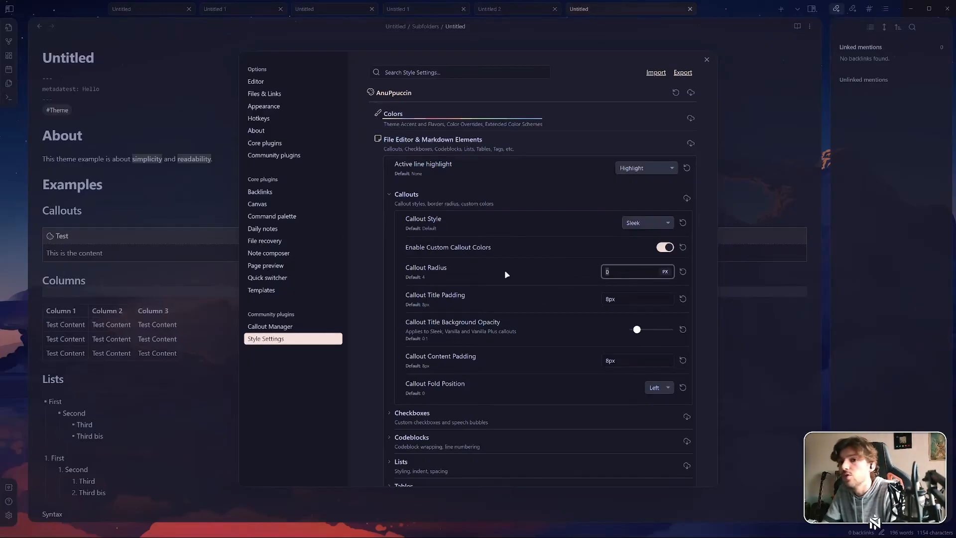
key(BackSpace)
text(1)
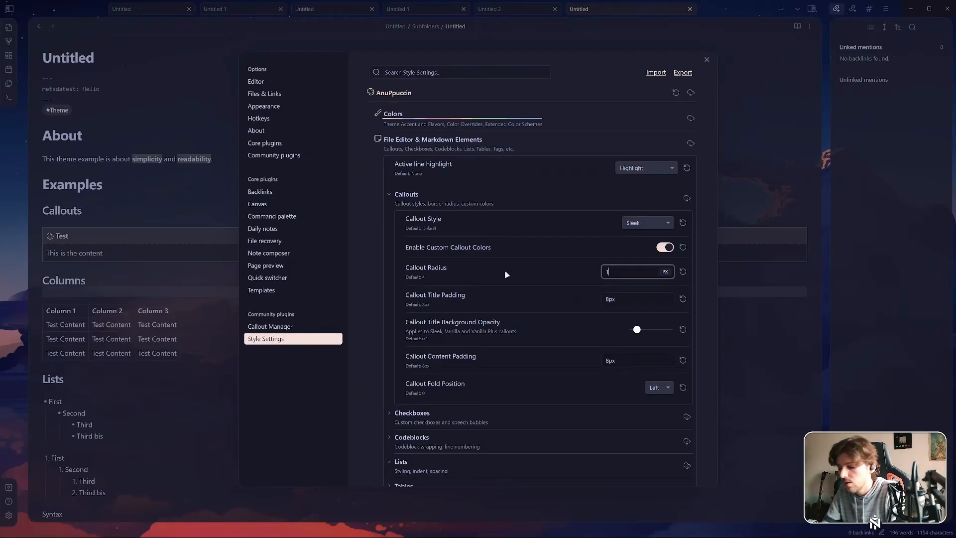
text(2)
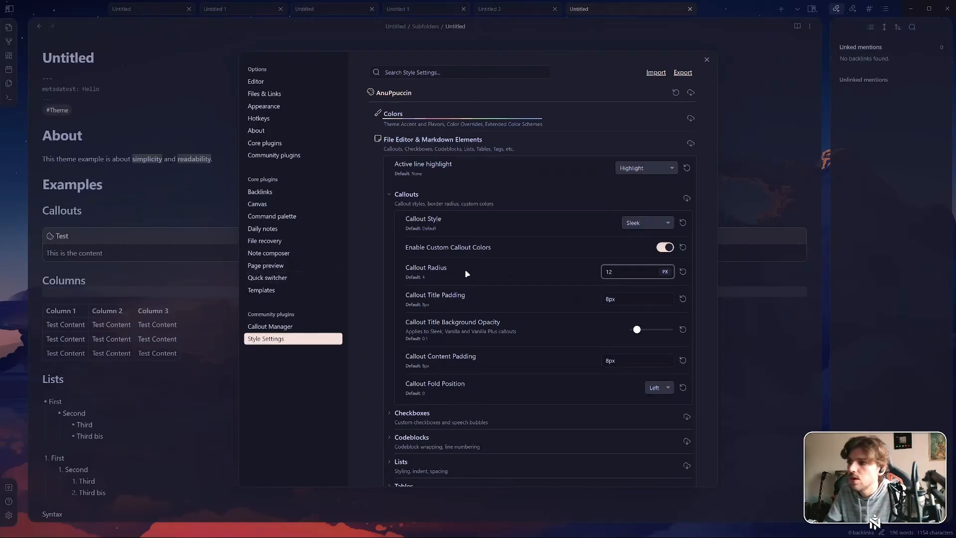
key(ctrl+a)
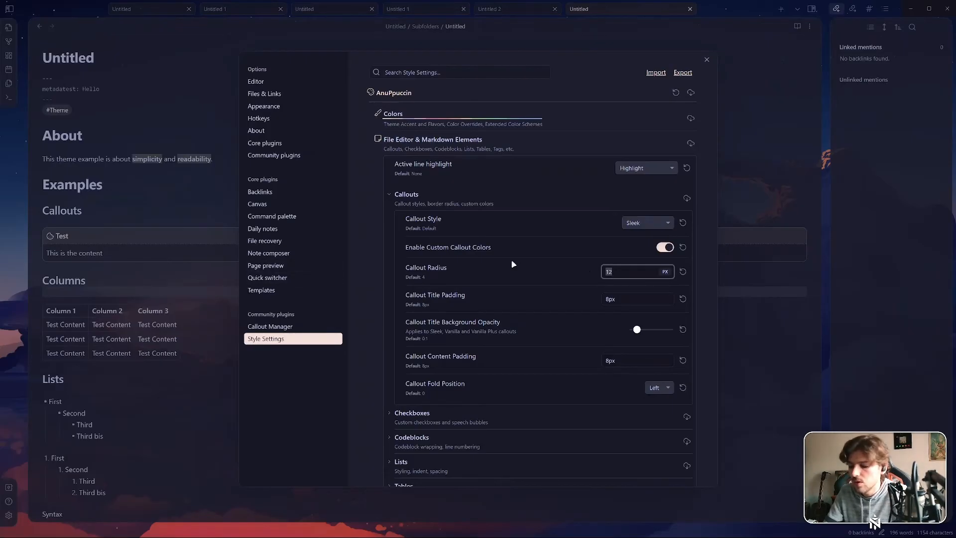
text(8)
click(502, 270)
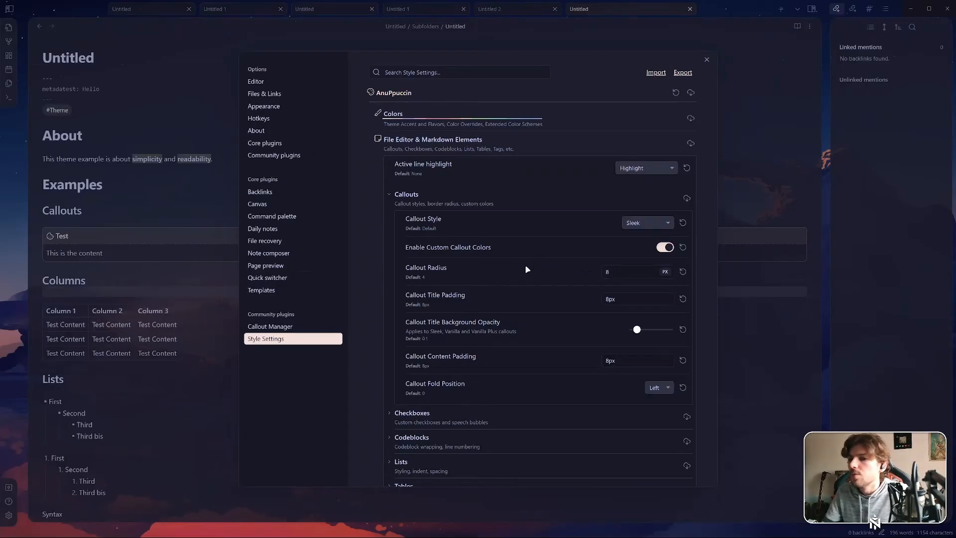
Try a callout title padding of 80px, and set the title padding to 12px
click(610, 299)
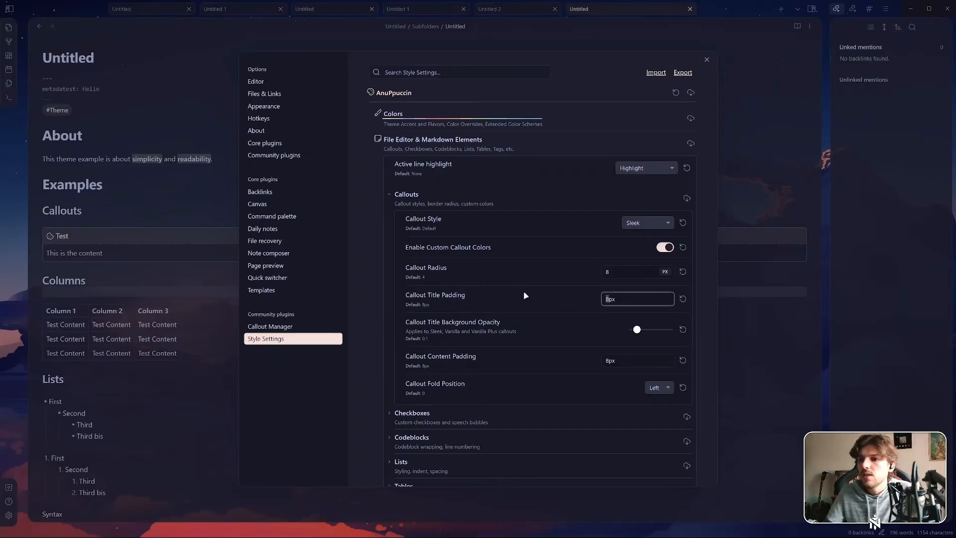
text(0)
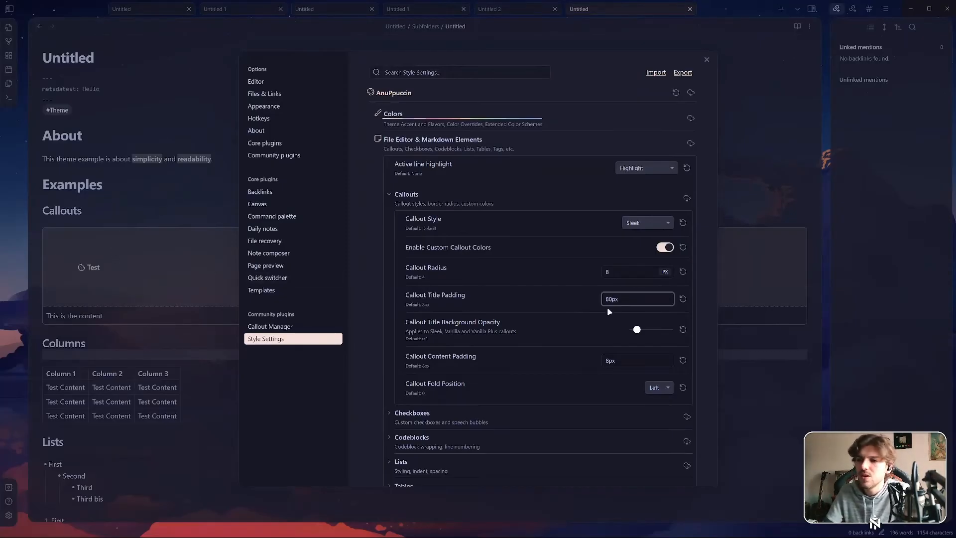
key(shift+Home)
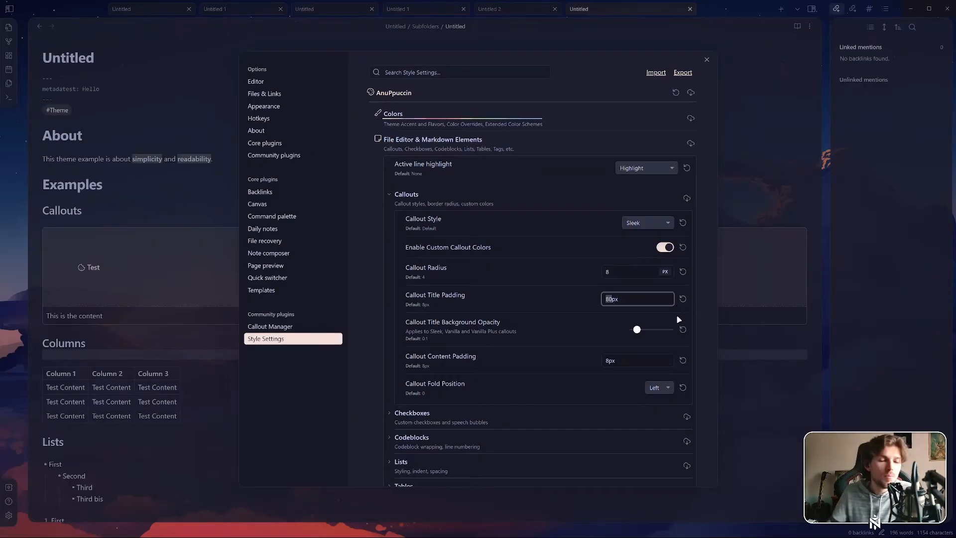
text(8)
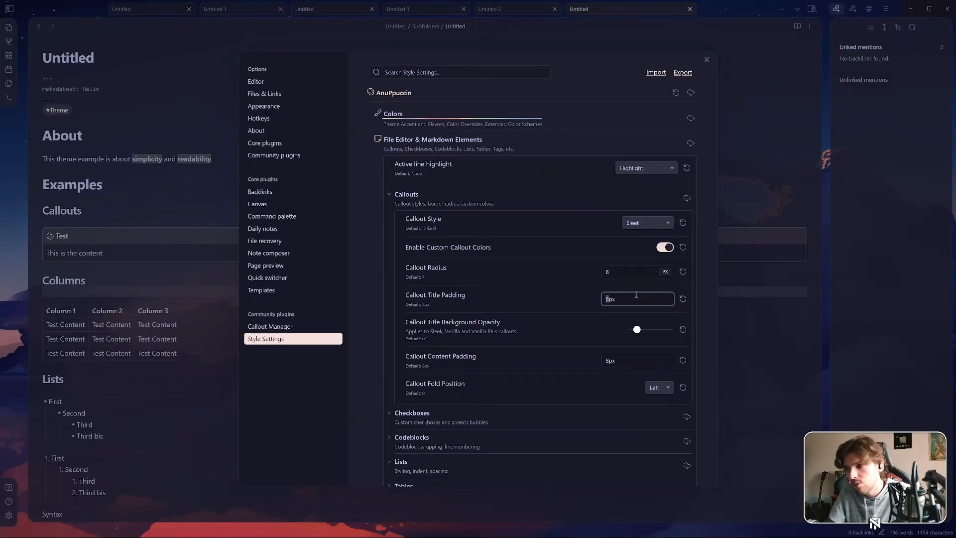
key(BackSpace)
text(12)
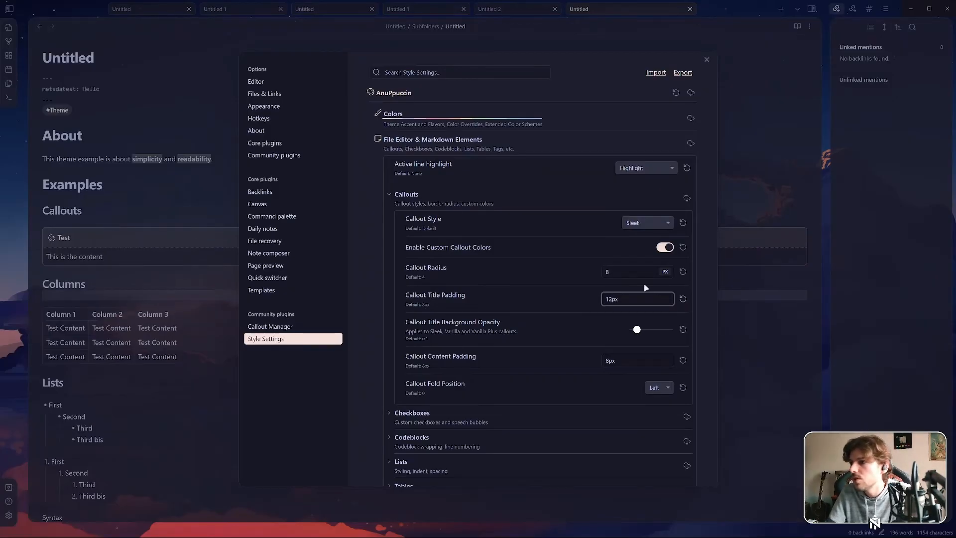
click(585, 337)
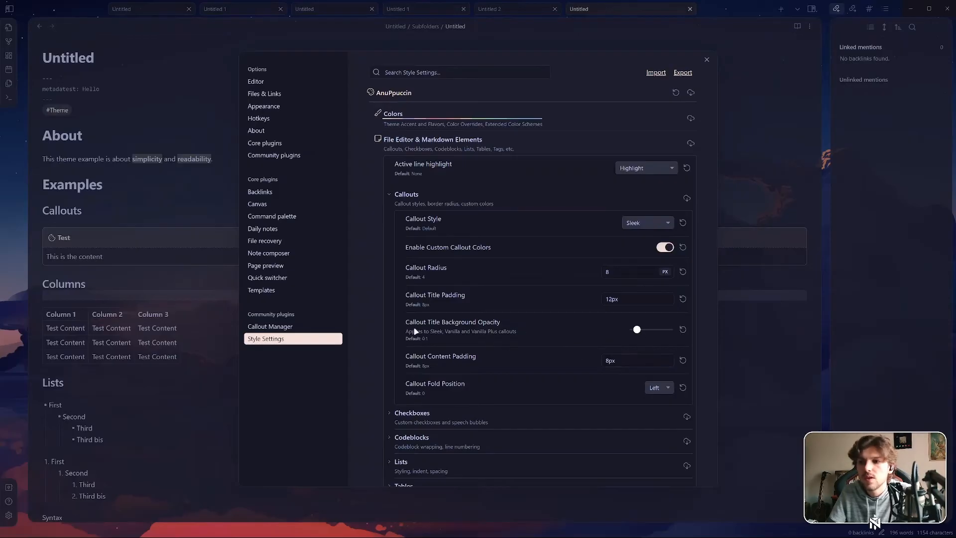
Try the Default and Sleek callout styles with the title background opacity at maximum, and lower the opacity to its minimum
click(642, 169)
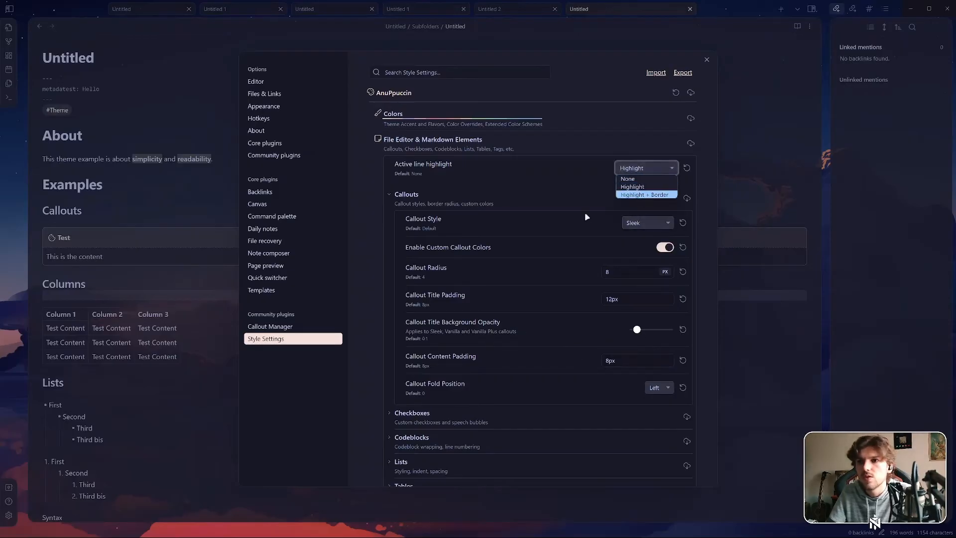
click(648, 223)
click(647, 222)
click(642, 240)
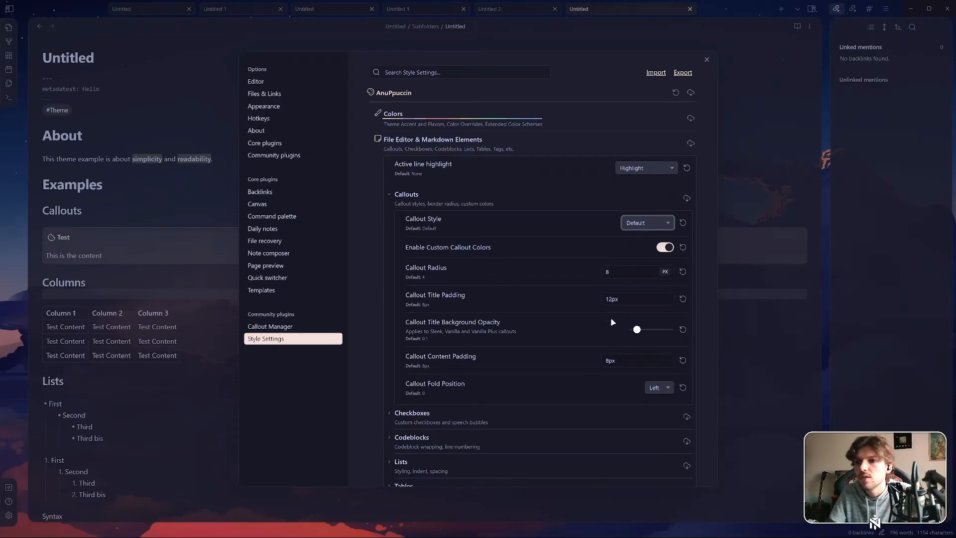
drag(636, 329, 723, 332)
click(648, 222)
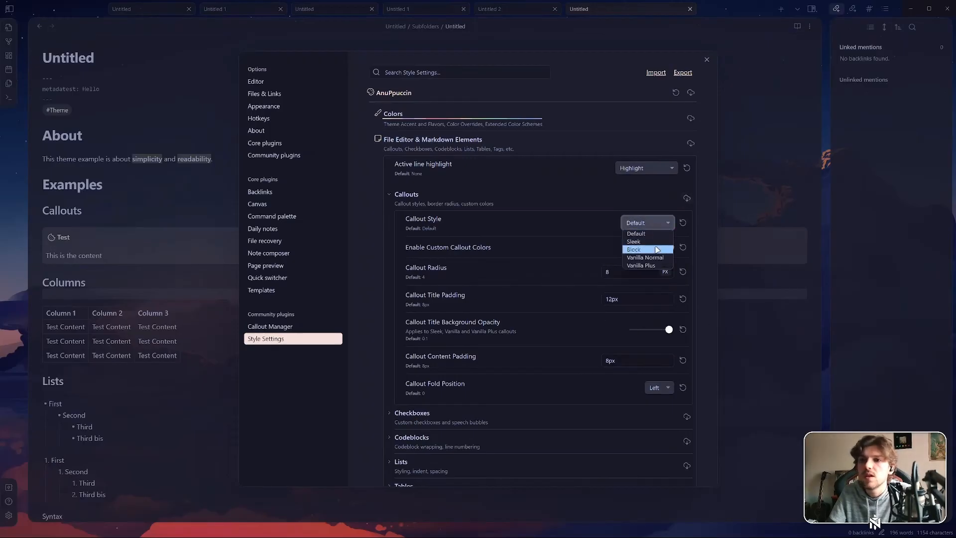
click(654, 242)
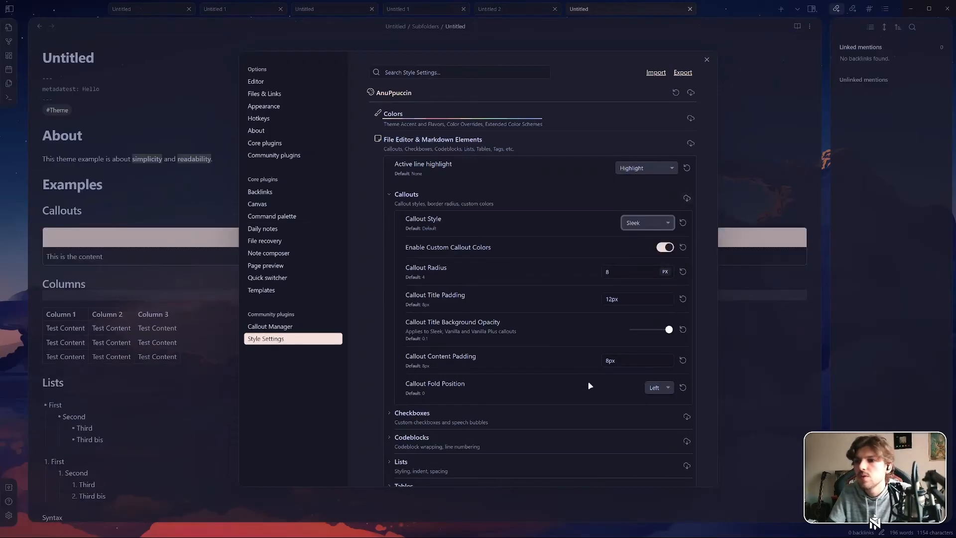
drag(669, 329, 440, 328)
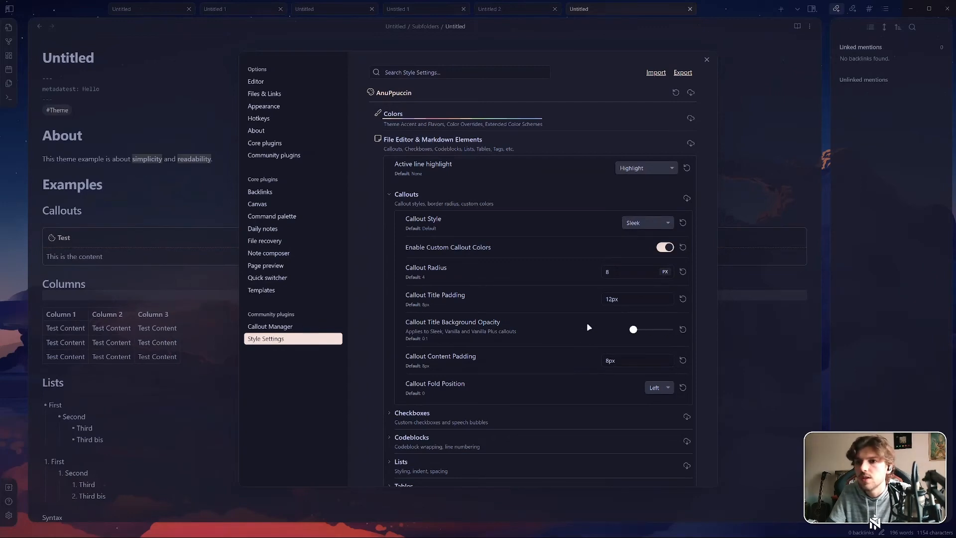
Try the Block and Vanilla Normal callout styles, and set the callout title background opacity to 0.10
click(658, 223)
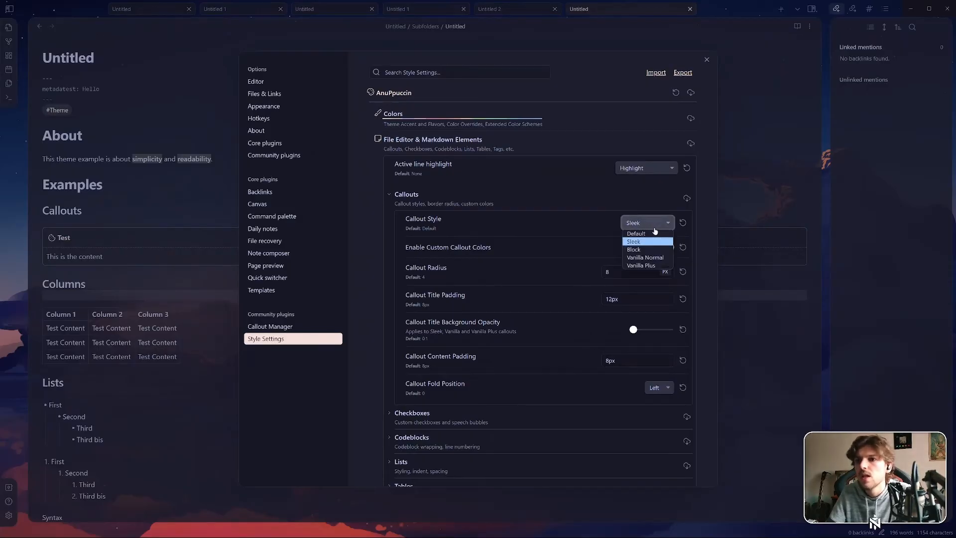
click(656, 249)
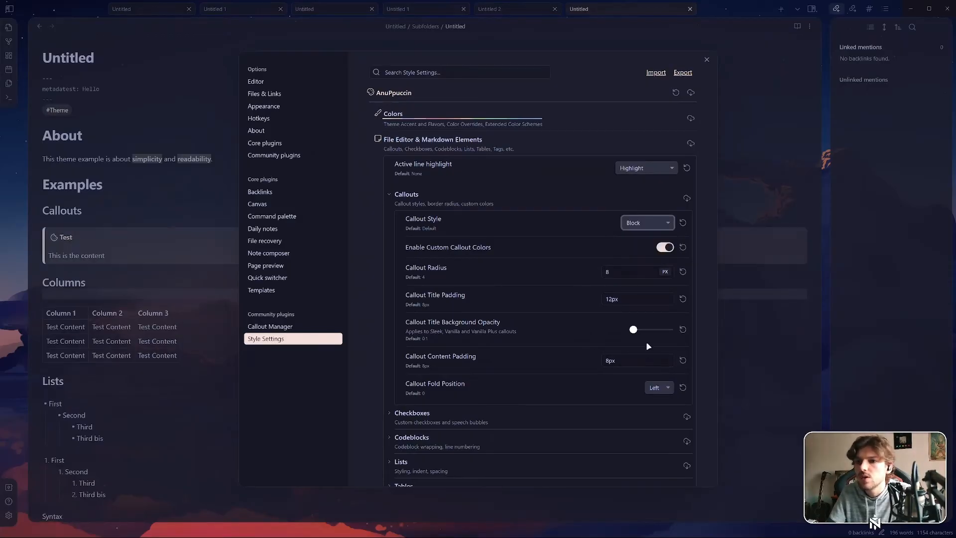
mouse_move(633, 330)
mouse_down()
mouse_move(652, 331)
mouse_move(636, 330)
mouse_up()
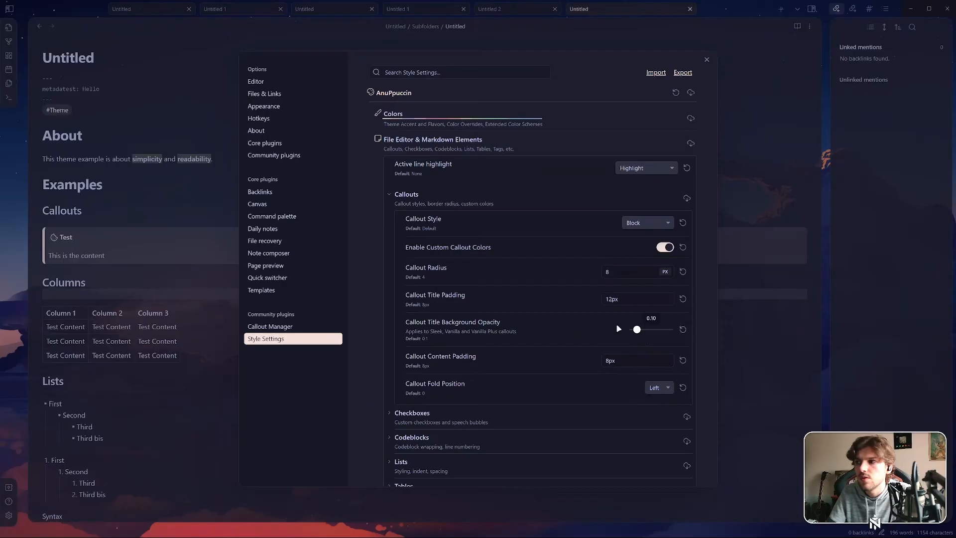
click(647, 223)
click(634, 257)
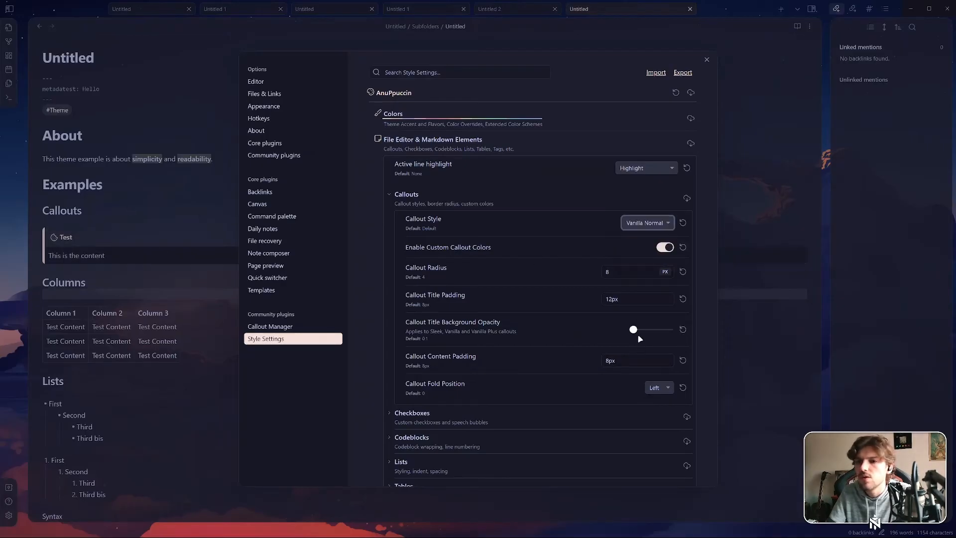
mouse_move(638, 335)
mouse_down()
mouse_move(694, 331)
mouse_move(636, 329)
mouse_up()
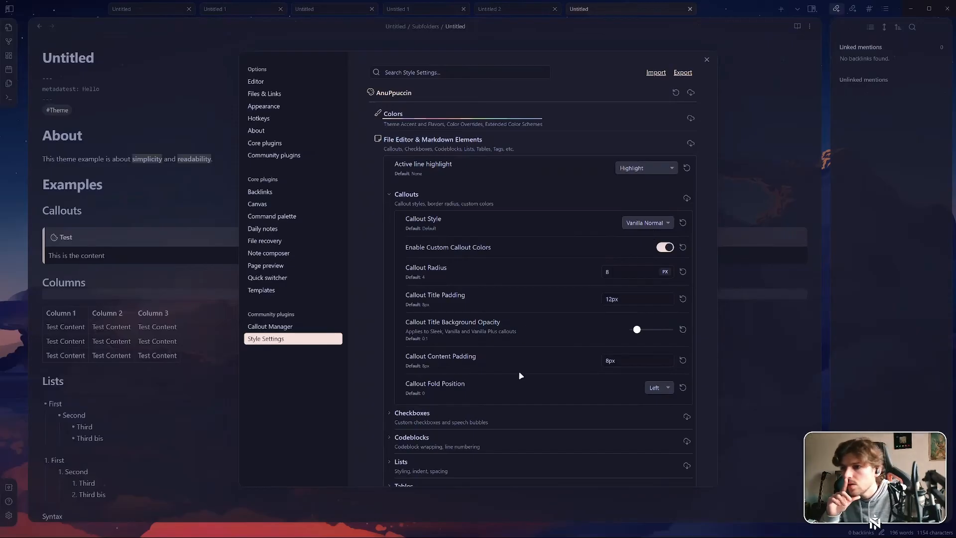
Set the callout content padding to 12px and the callout style to Sleek
click(608, 360)
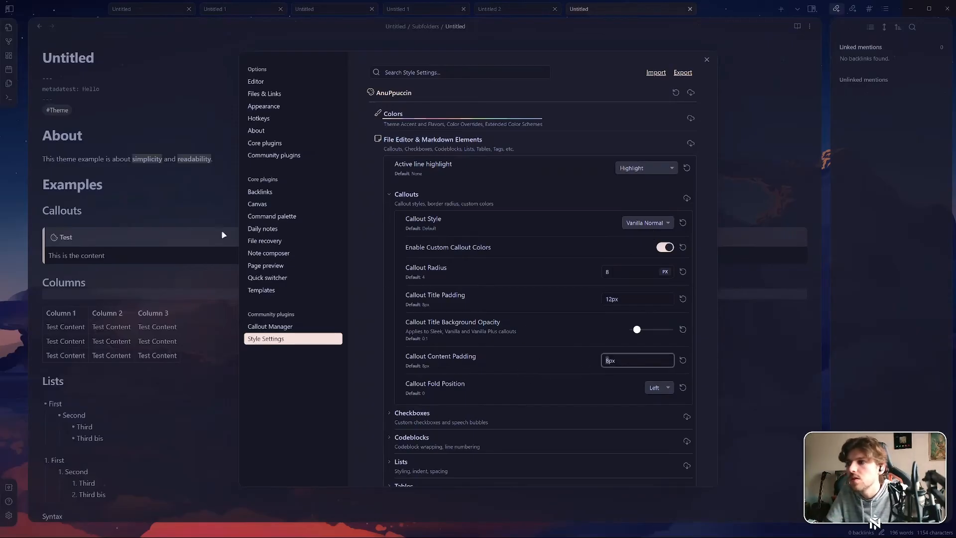
key(Escape)
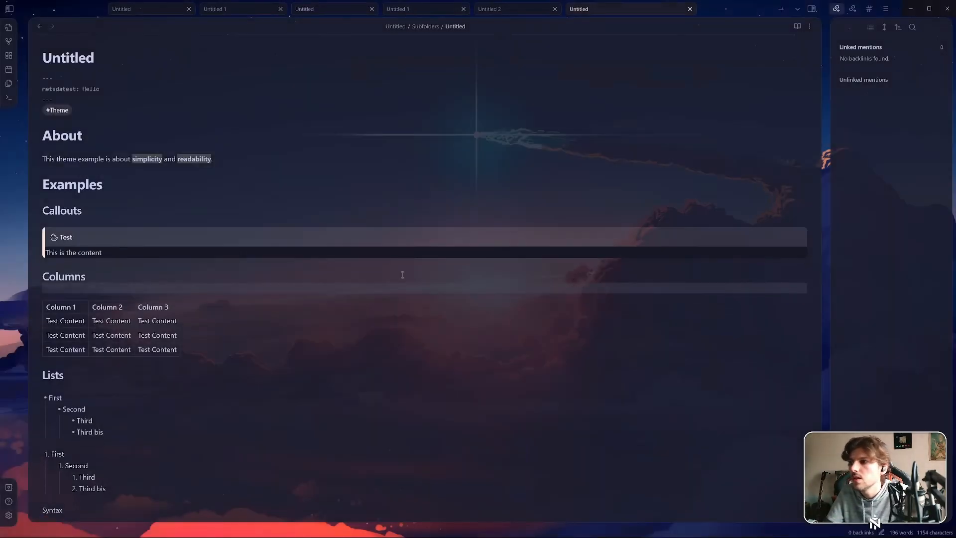
key(ctrl+comma)
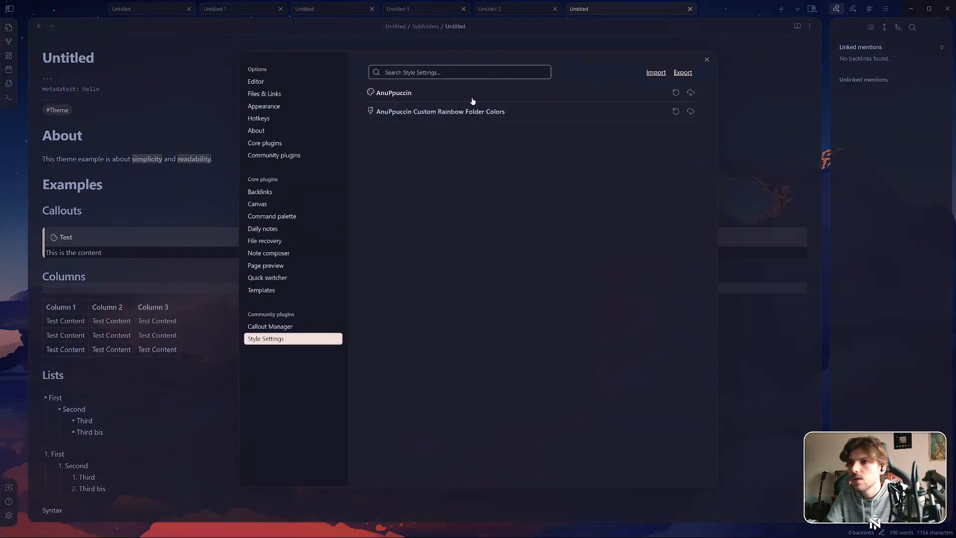
click(473, 99)
scroll(578, 261, down, 2)
click(607, 273)
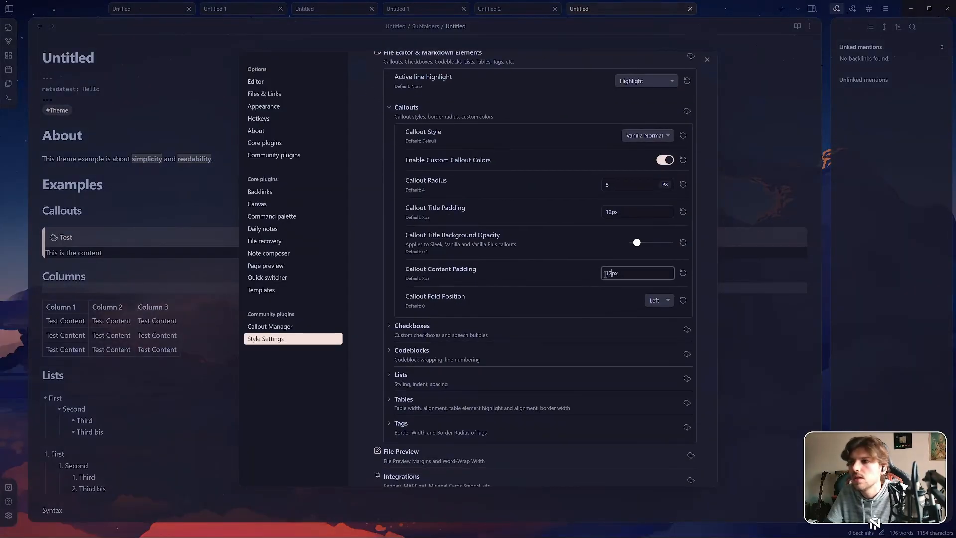
click(651, 137)
click(647, 152)
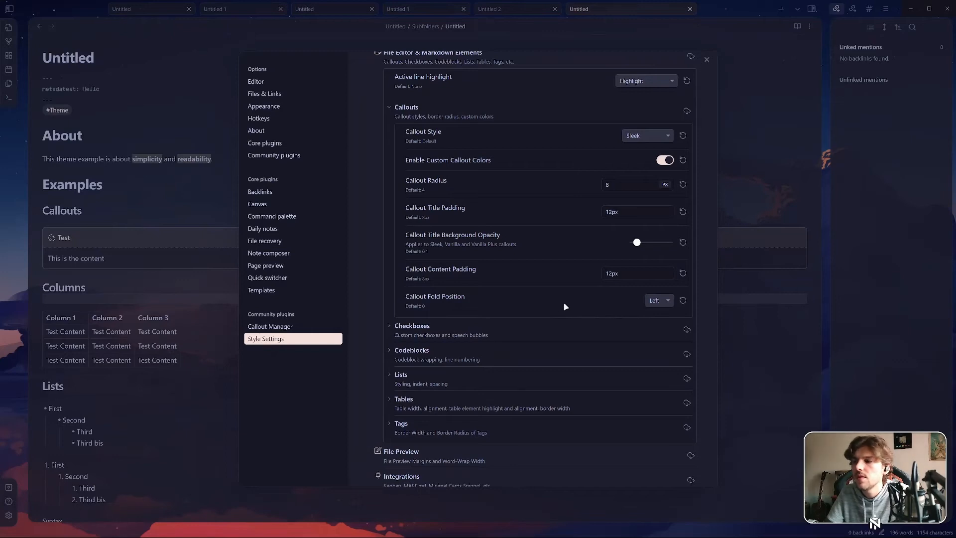
Make the Test callout in the note foldable by adding + directly after its [!testcallout] marker
click(148, 236)
click(120, 236)
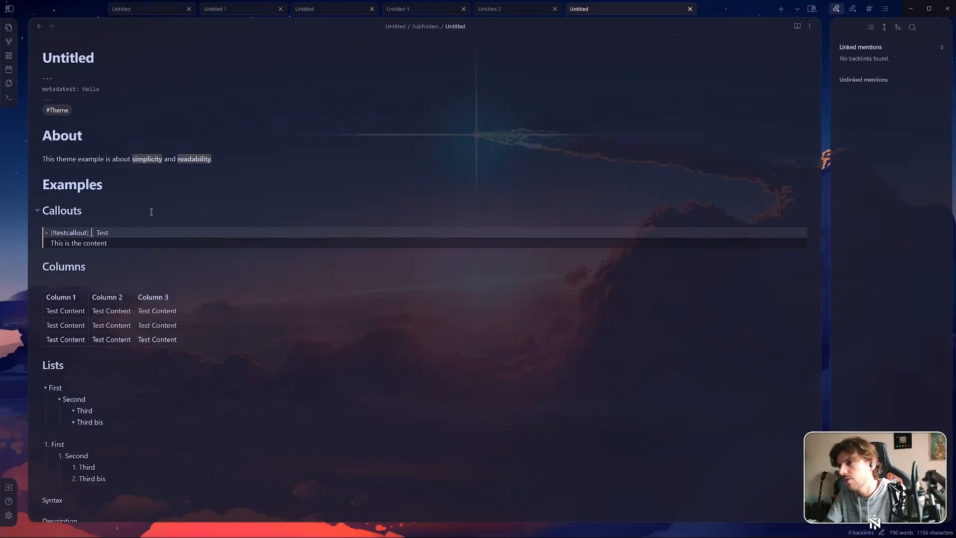
text(+)
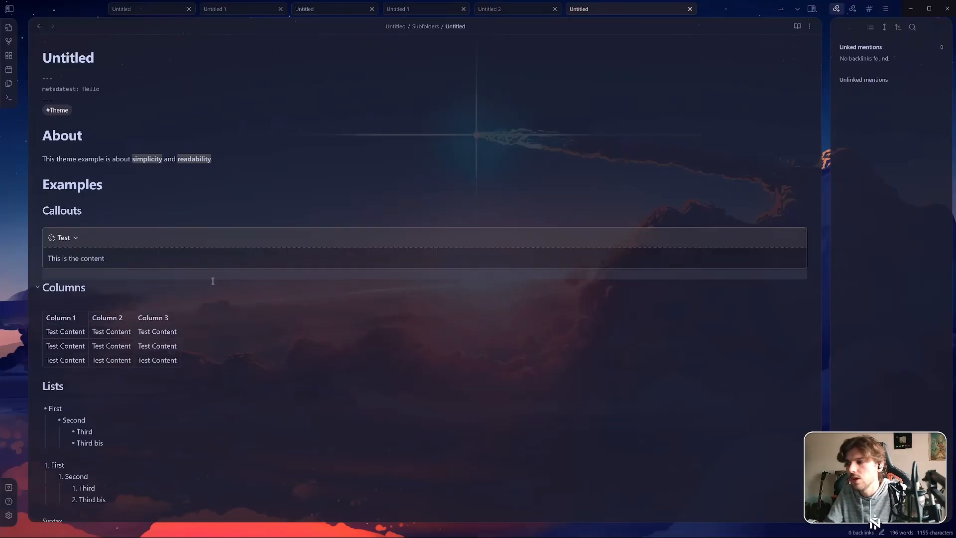
Collapse and expand the Test callout twice to check how it folds
click(76, 239)
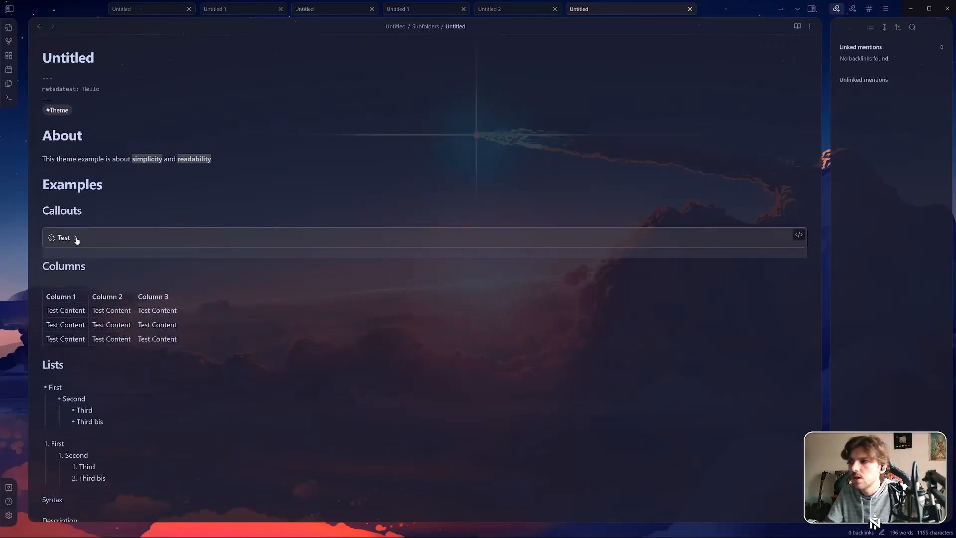
click(76, 239)
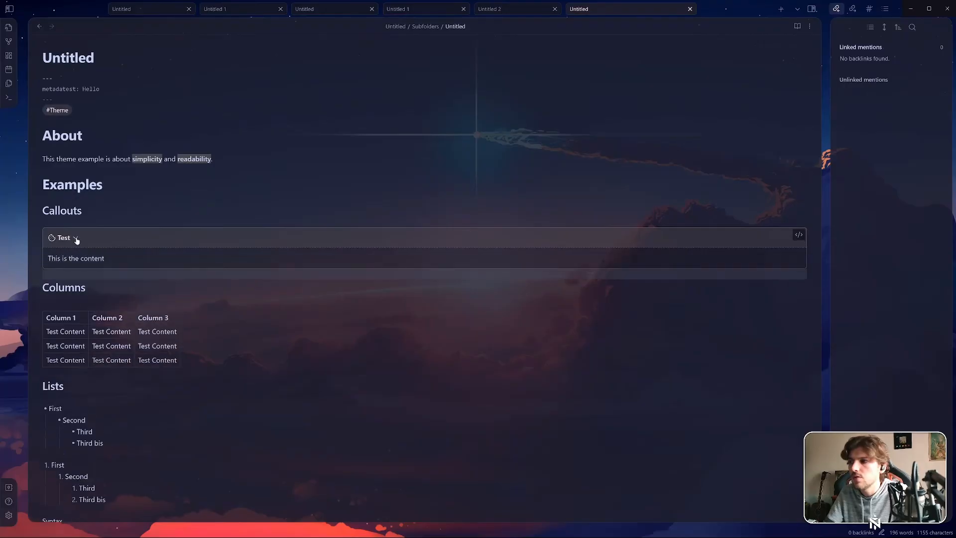
click(76, 238)
click(76, 239)
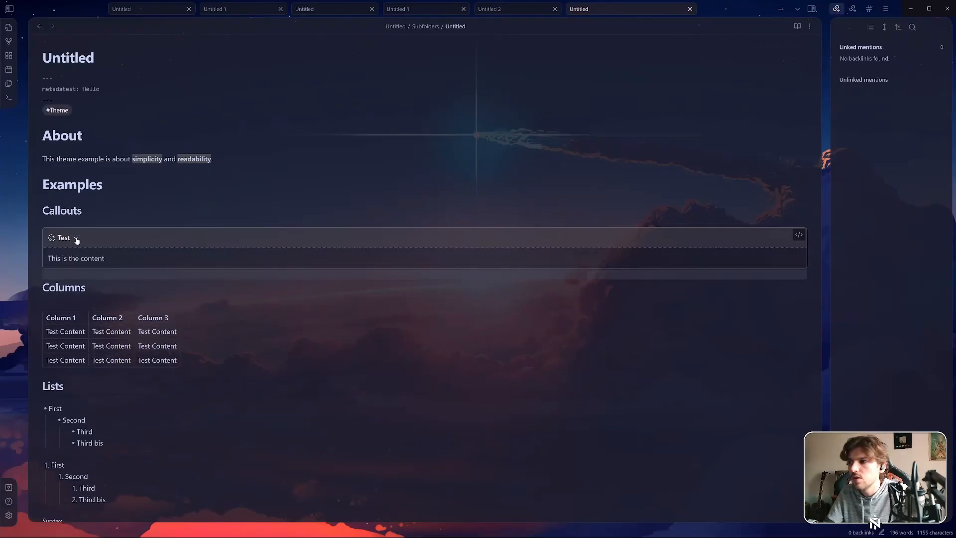
Set the theme's Callout Fold Position to Right
click(8, 515)
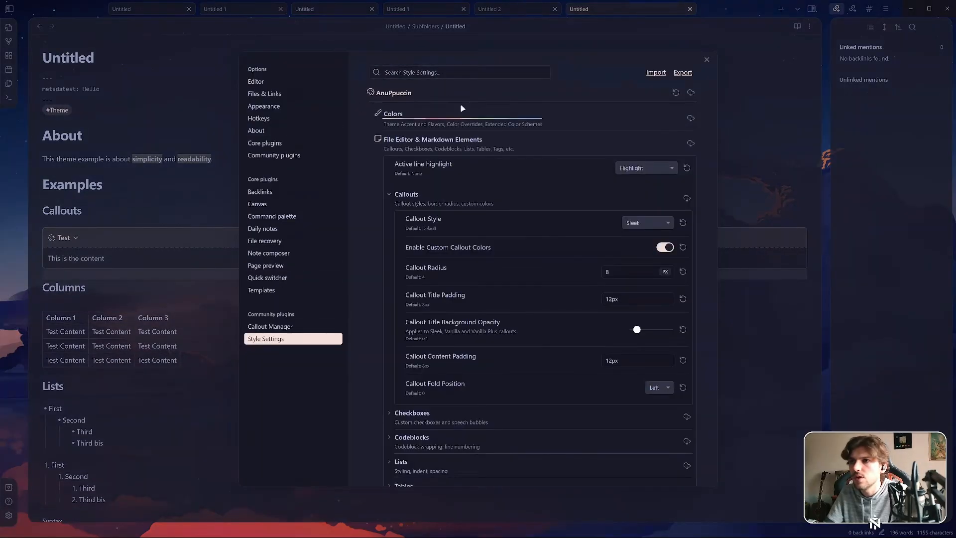
scroll(578, 229, down, 5)
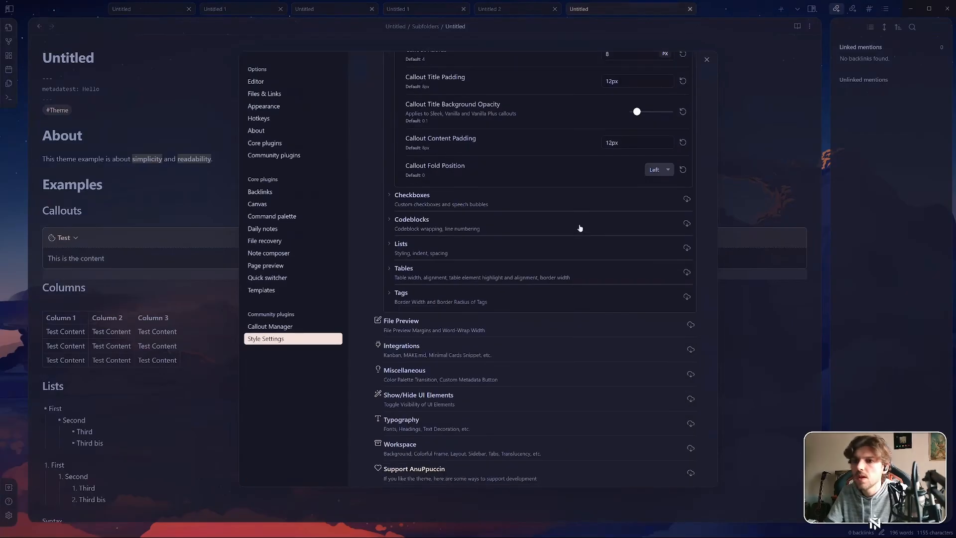
click(665, 171)
click(662, 188)
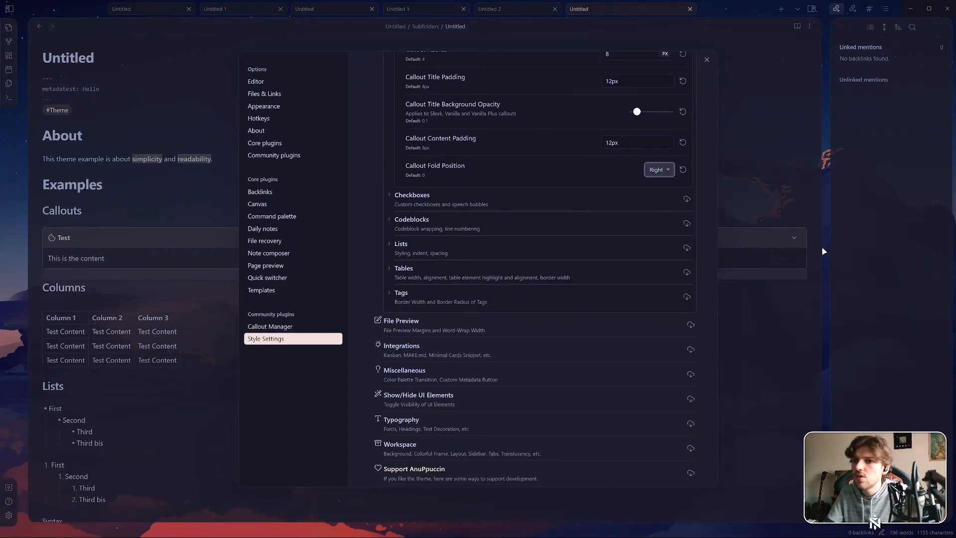
Return to the note and collapse and expand the Test callout with its repositioned fold arrow
click(790, 247)
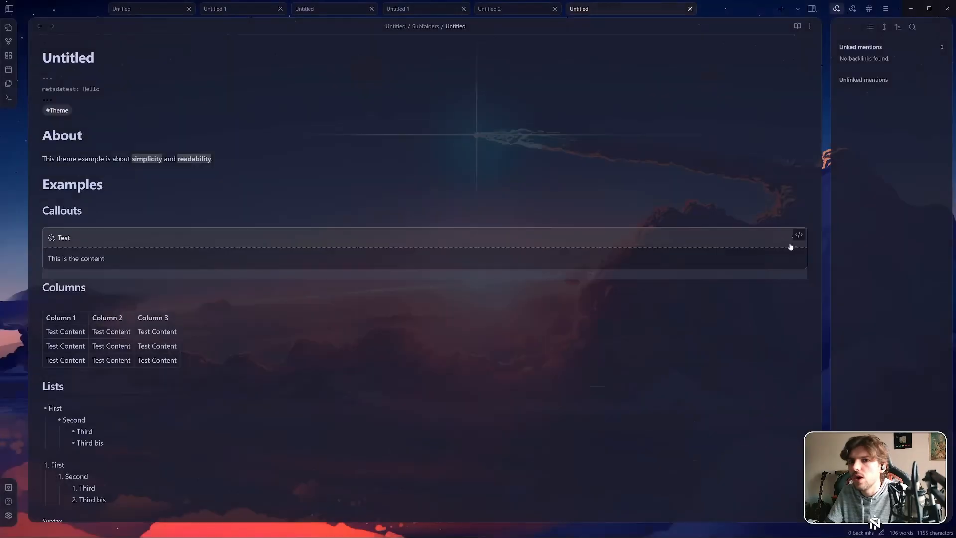
click(789, 239)
click(789, 239)
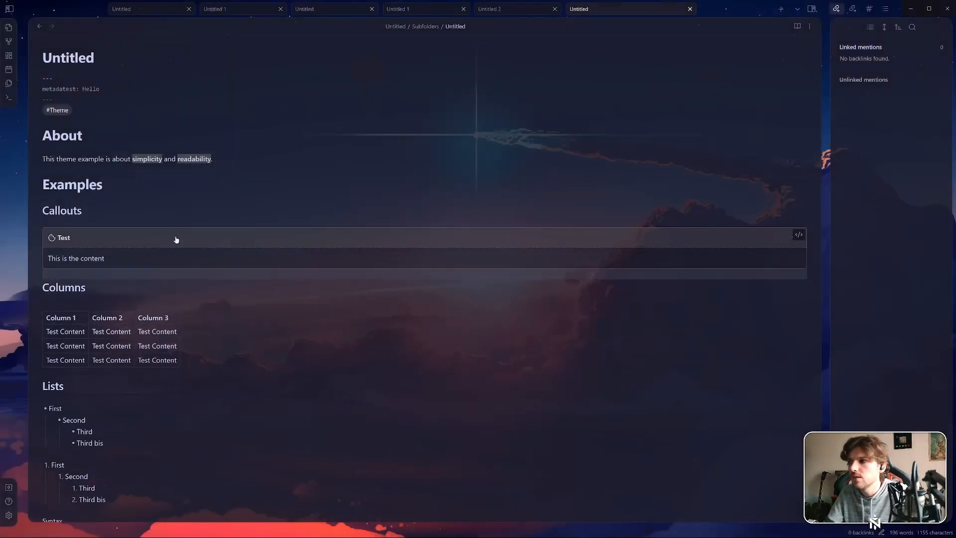
Enable list styling in the AnuPpuccin style settings and set the list indent to 1.5 em
click(9, 514)
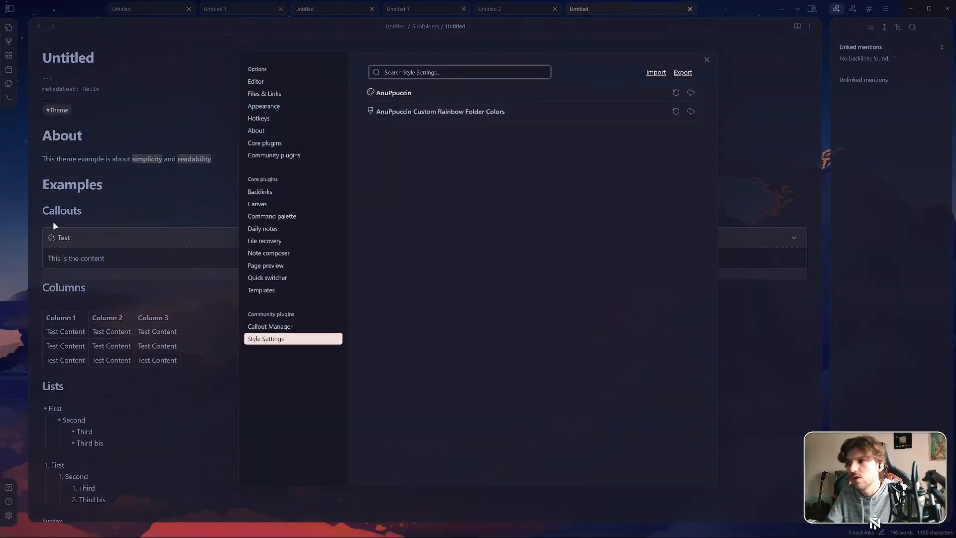
click(499, 93)
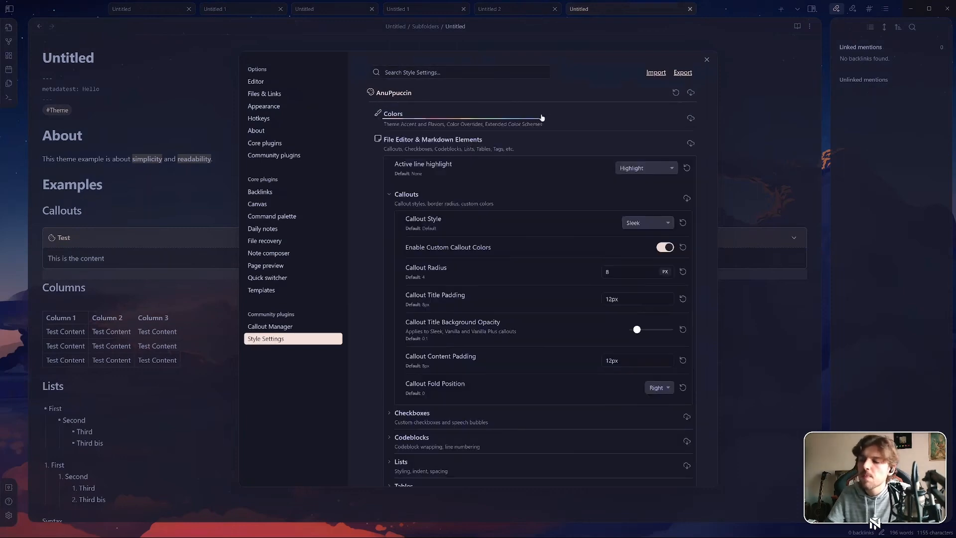
click(403, 194)
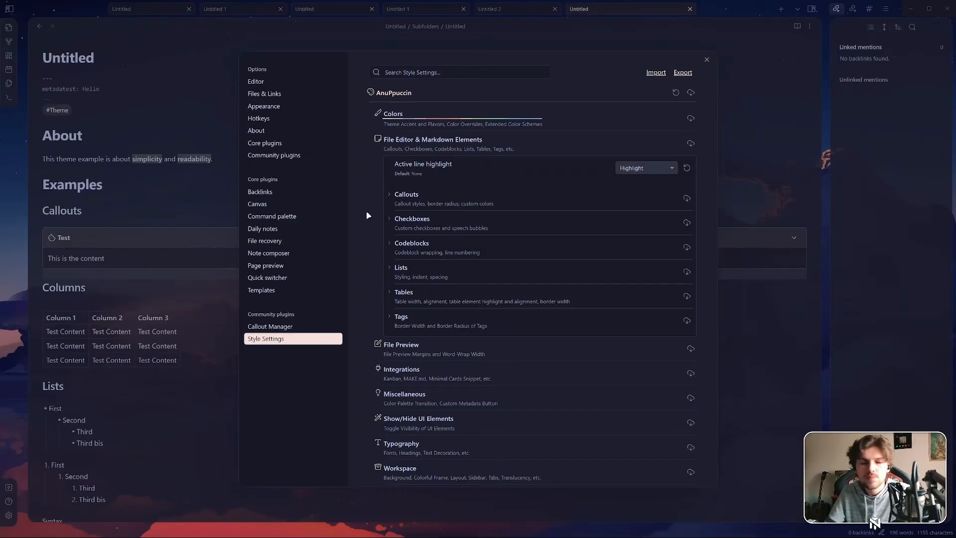
click(470, 273)
scroll(591, 290, down, 2)
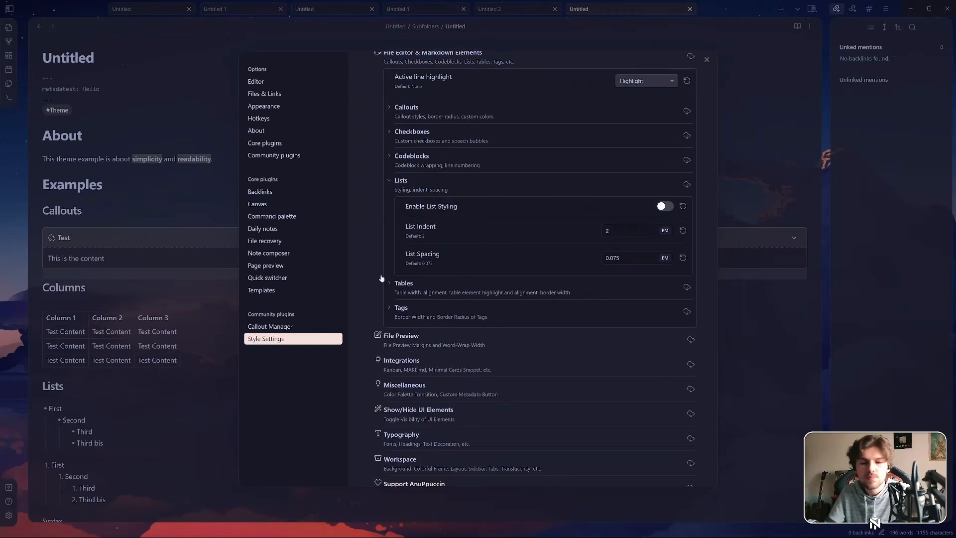
click(663, 207)
key(Tab)
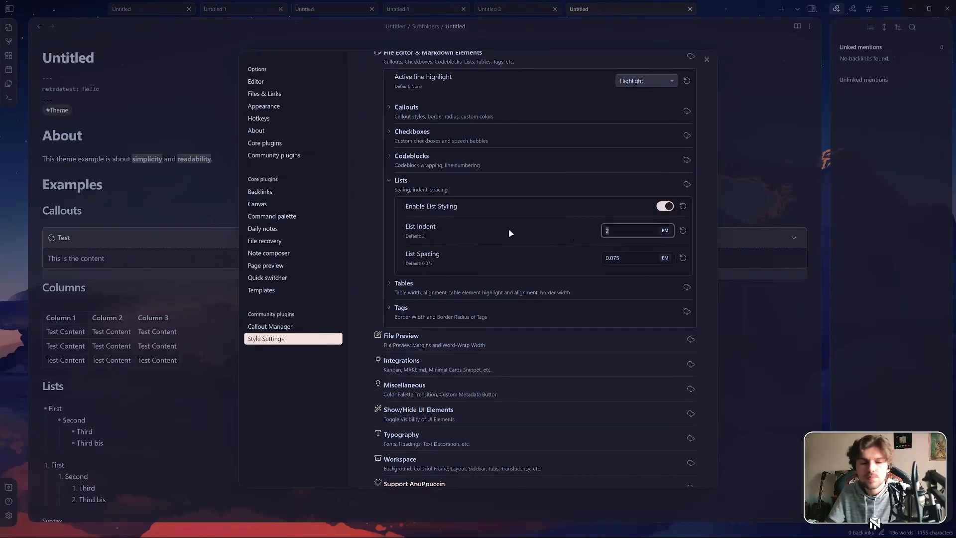
text(1)
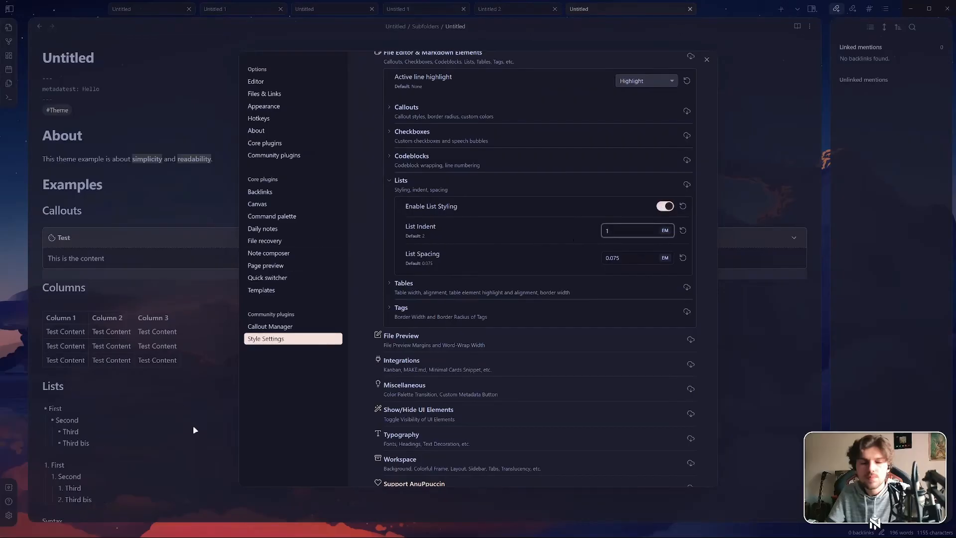
key(ctrl+a)
text(1.5)
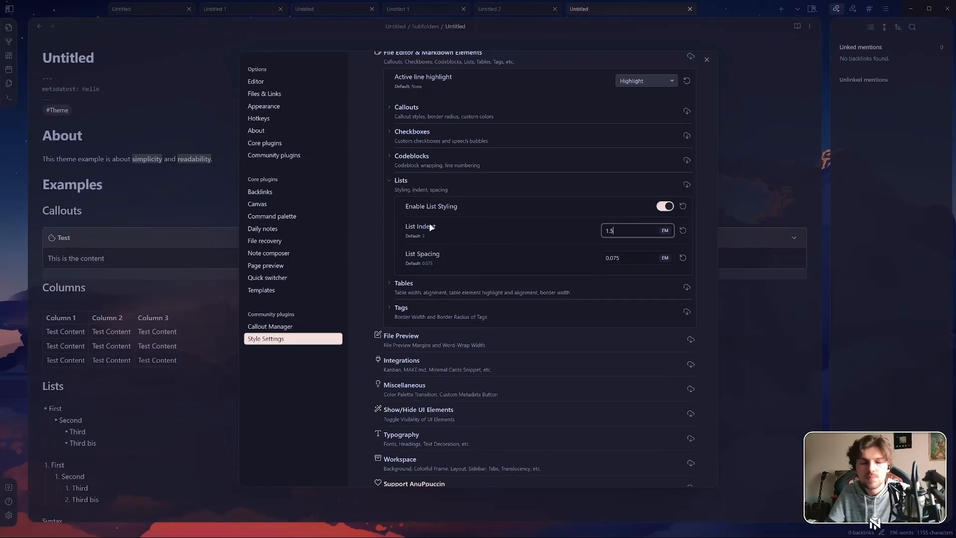
Try small list spacing values and settle on 0.25 em
click(565, 248)
drag(629, 261, 611, 261)
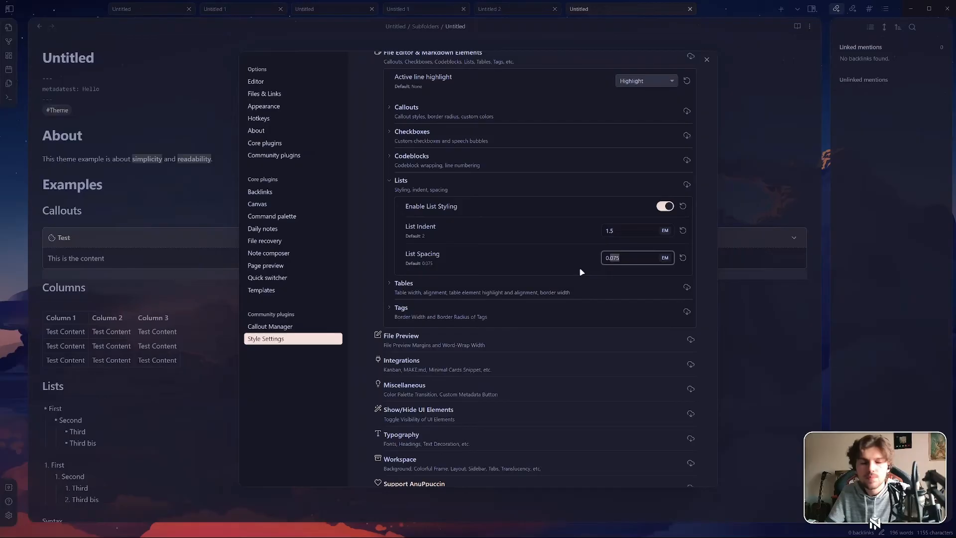
key(BackSpace)
text(1)
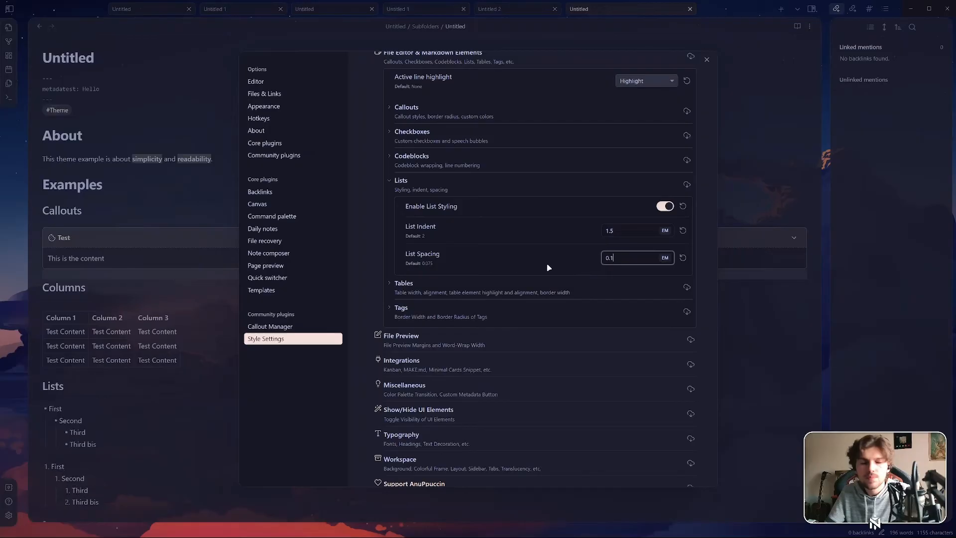
key(BackSpace)
text(2)
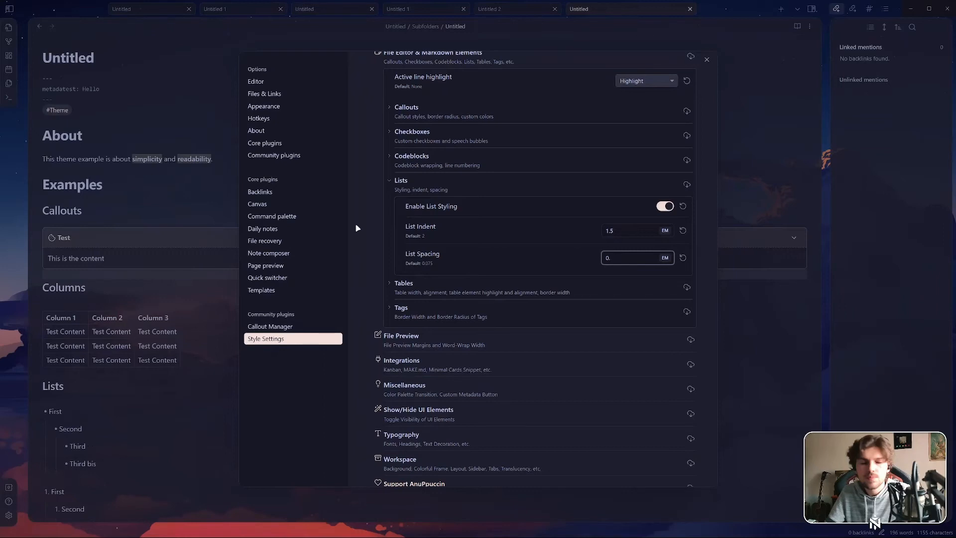
key(BackSpace)
text(.25)
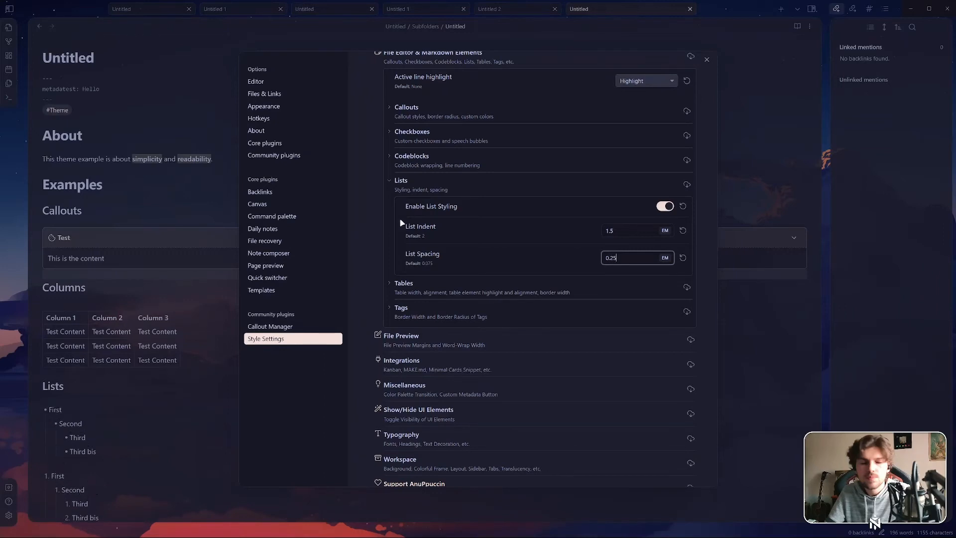
Set the list indent to 1.8 em and collapse the Lists settings
click(605, 217)
click(623, 232)
key(BackSpace)
text(8)
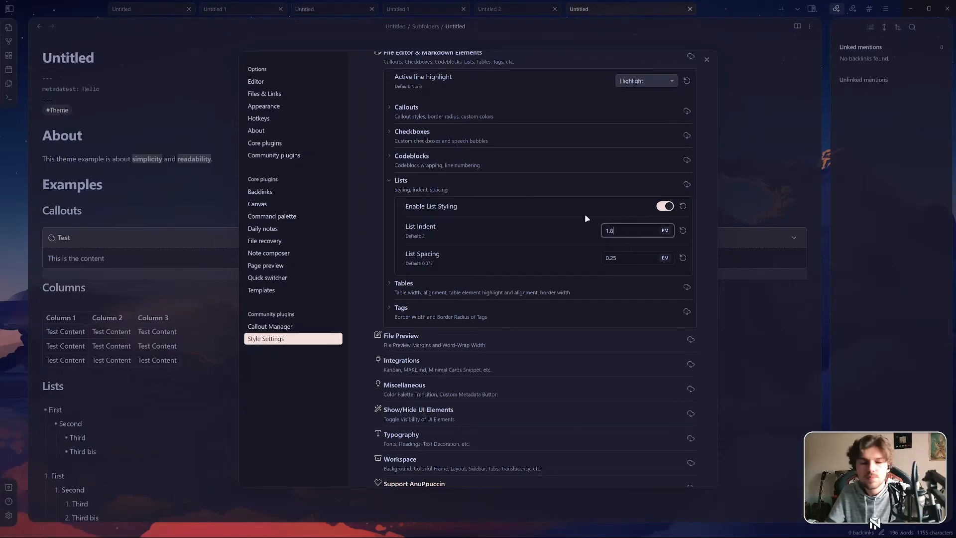
click(521, 246)
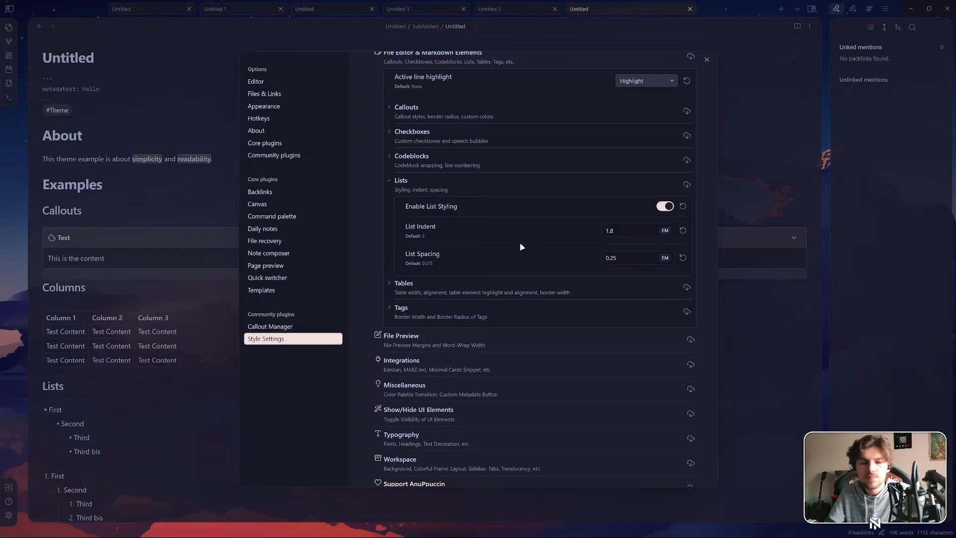
click(462, 193)
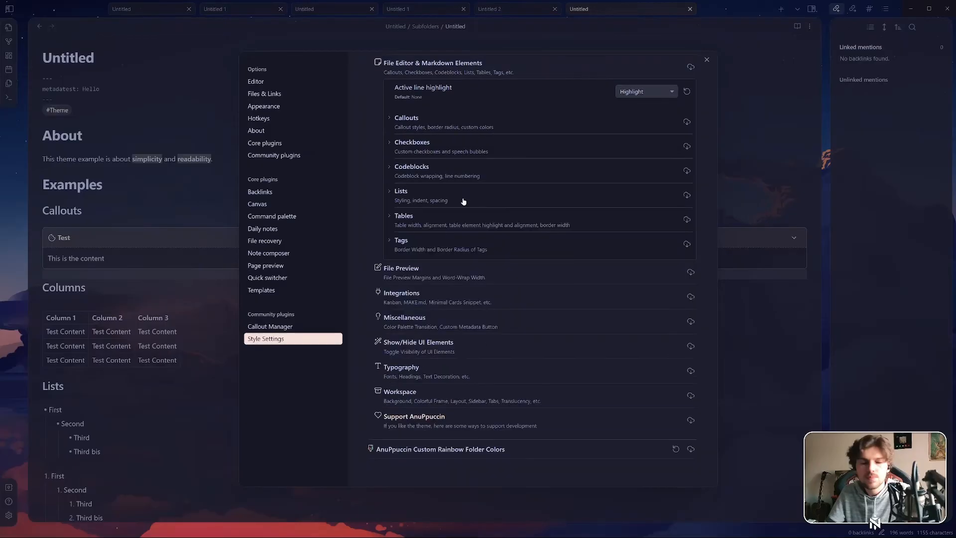
Enable table styling with the <th> highlight, and raise the table highlight opacity close to its maximum
click(507, 222)
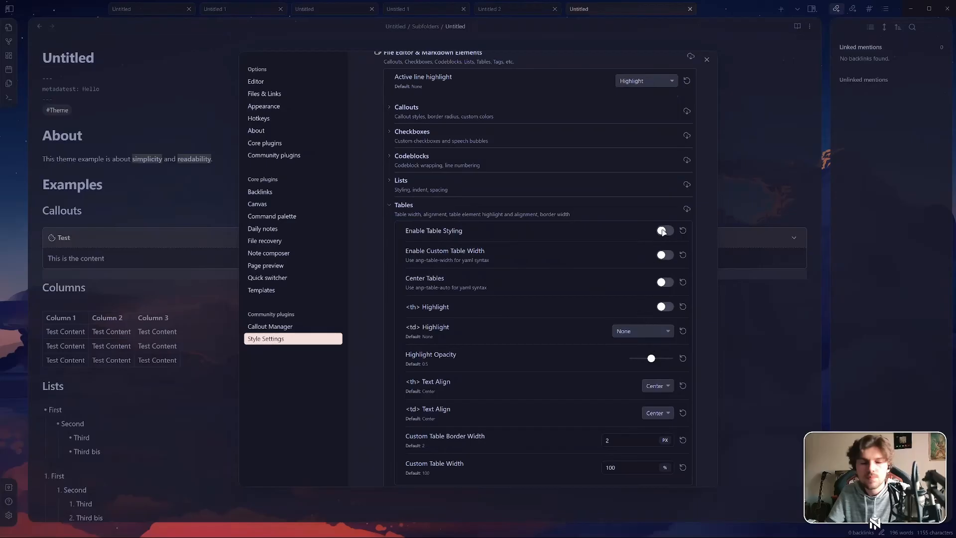
click(661, 232)
click(665, 306)
mouse_move(651, 359)
drag(651, 359, 670, 359)
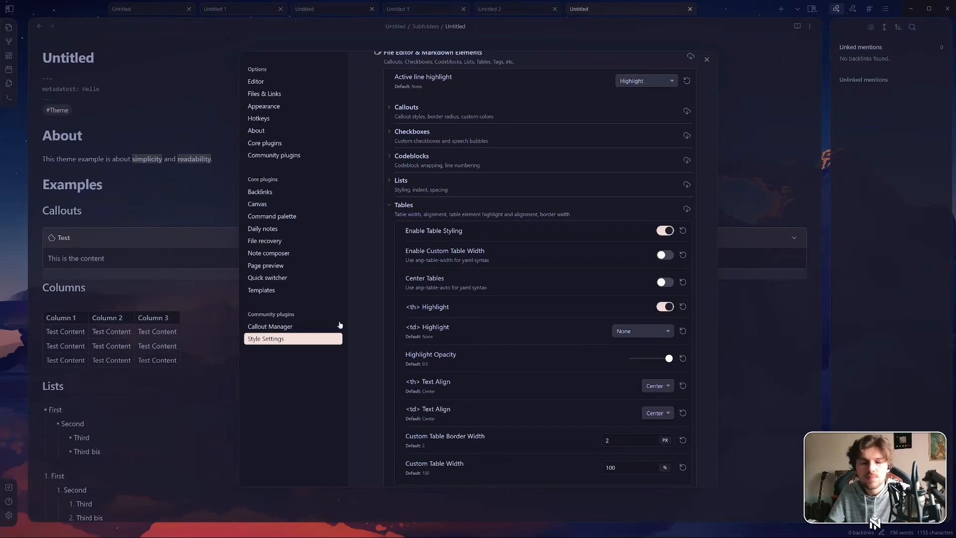
Try the Alternate Rows, Full and Alternate Columns options for the <td> highlight
click(641, 331)
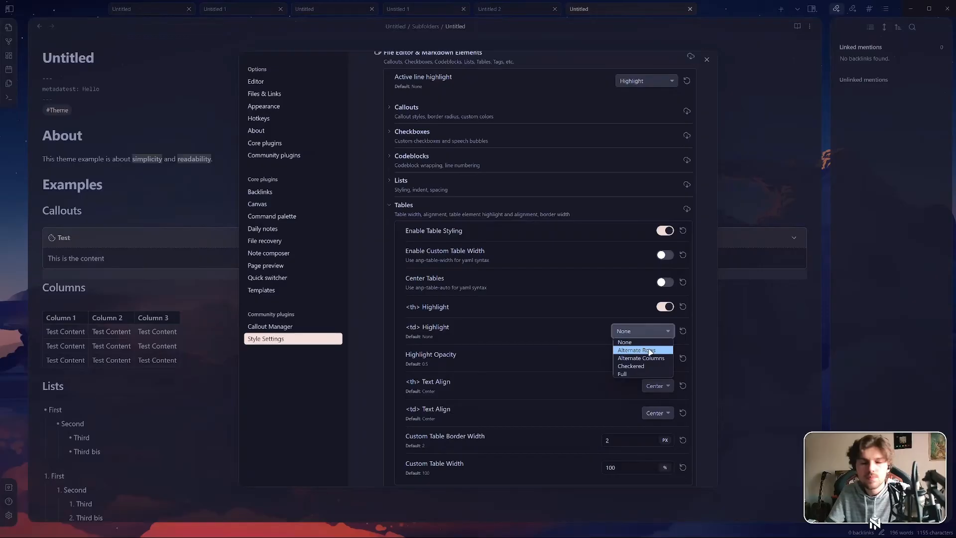
click(650, 351)
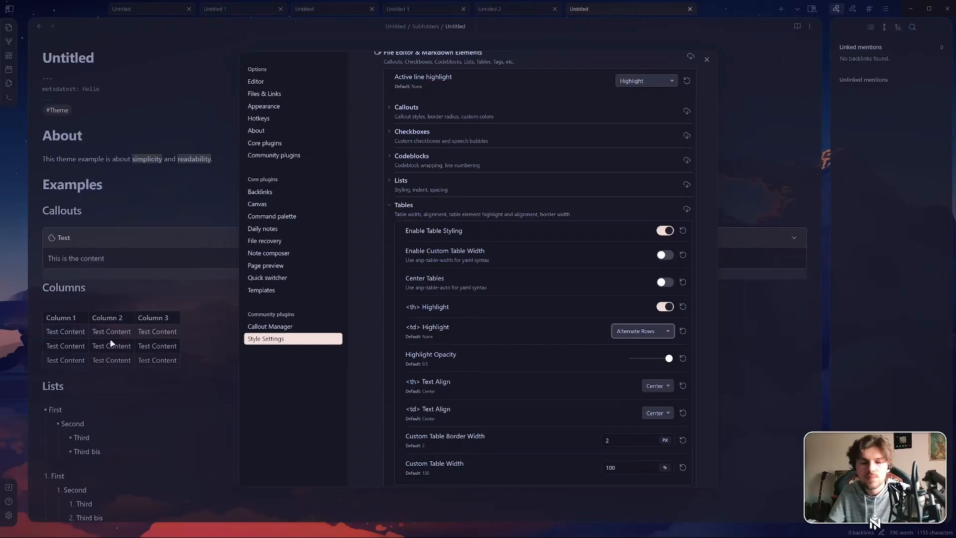
click(661, 336)
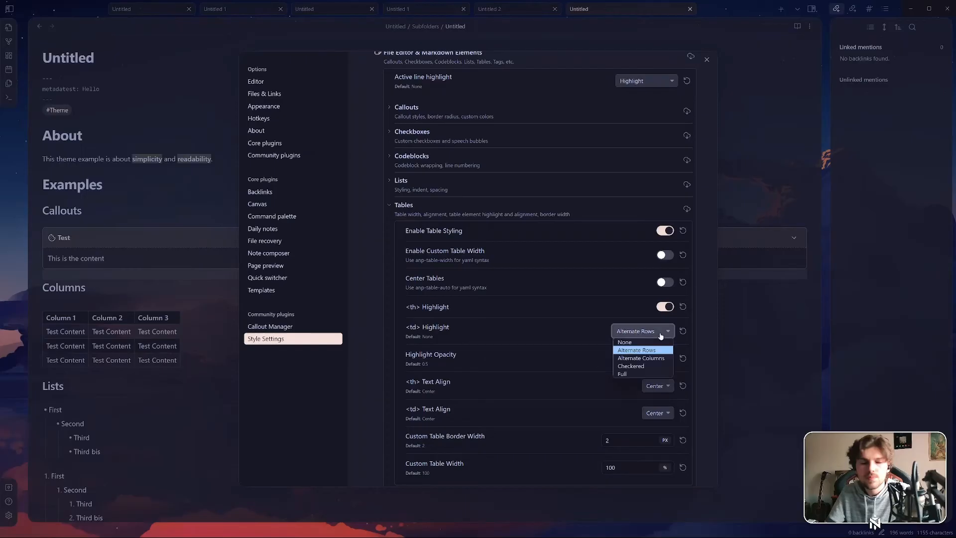
click(642, 374)
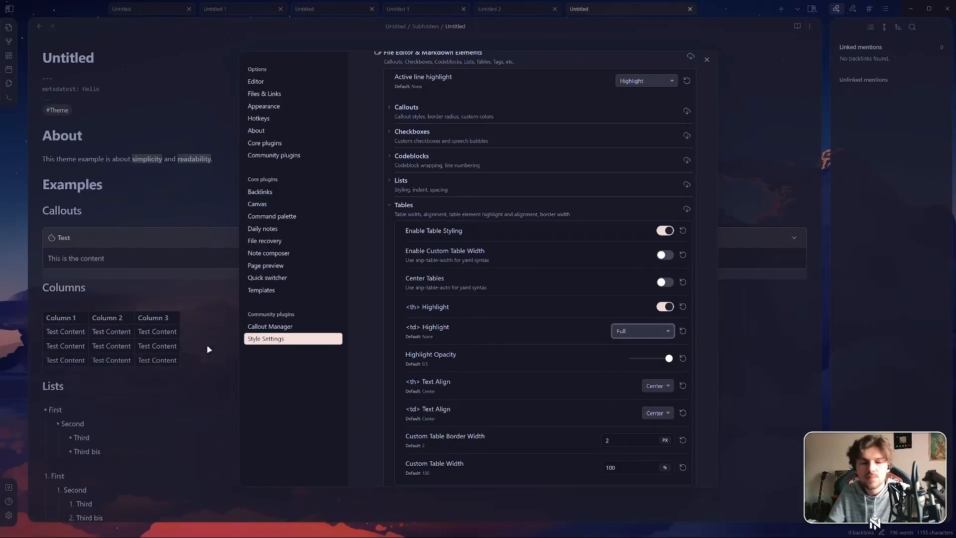
click(648, 337)
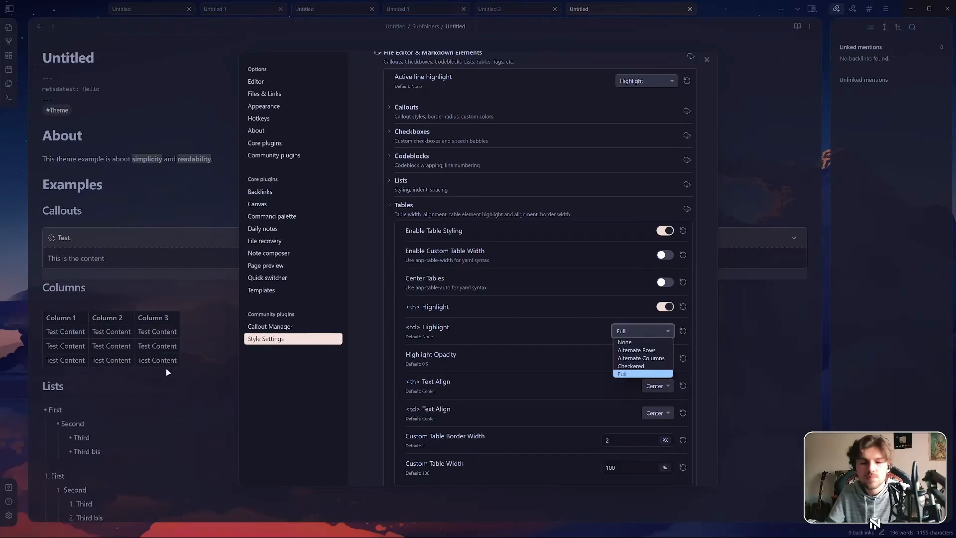
click(649, 357)
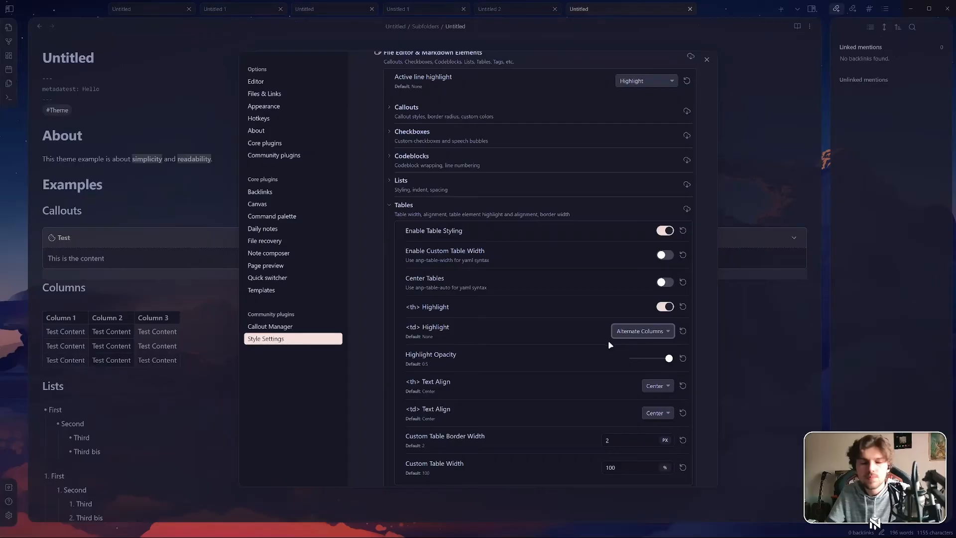
Try other text alignments for the table's <th> and <td> cells, and return both to Center
click(663, 393)
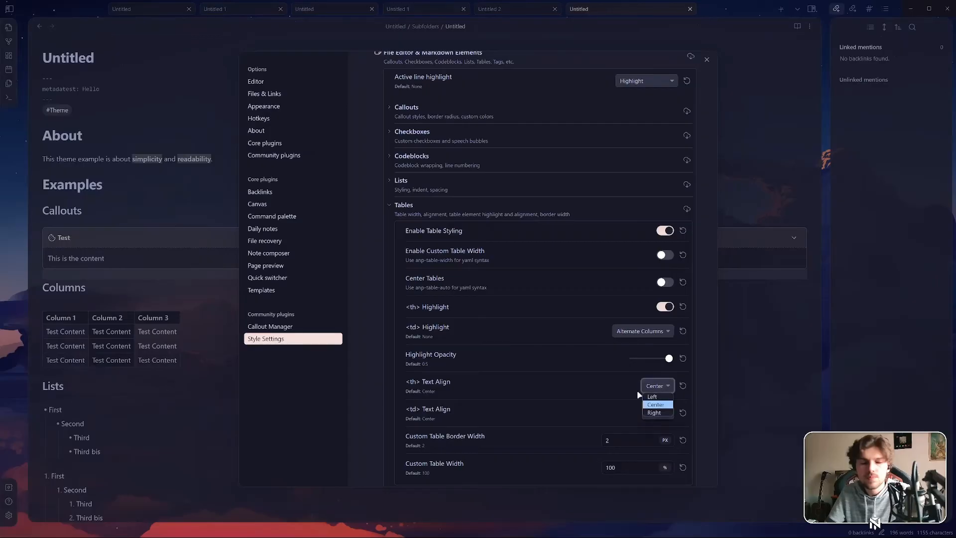
click(653, 412)
click(657, 413)
click(659, 440)
click(659, 417)
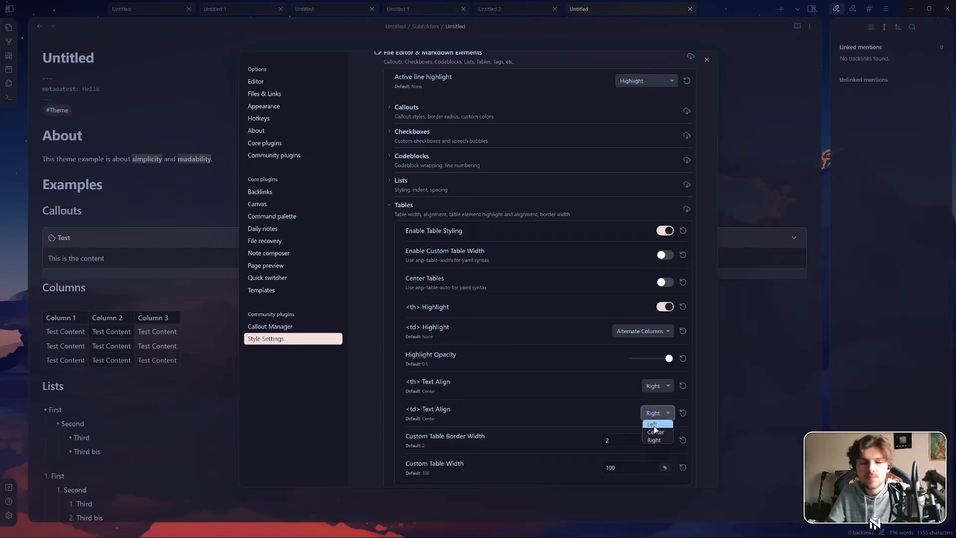
click(655, 424)
click(654, 389)
click(656, 405)
click(658, 386)
click(654, 402)
click(656, 413)
click(657, 431)
Reset the table highlight opacity and raise it slightly above its 0.5 default, then set the <td> highlight to None
scroll(580, 398, down, 3)
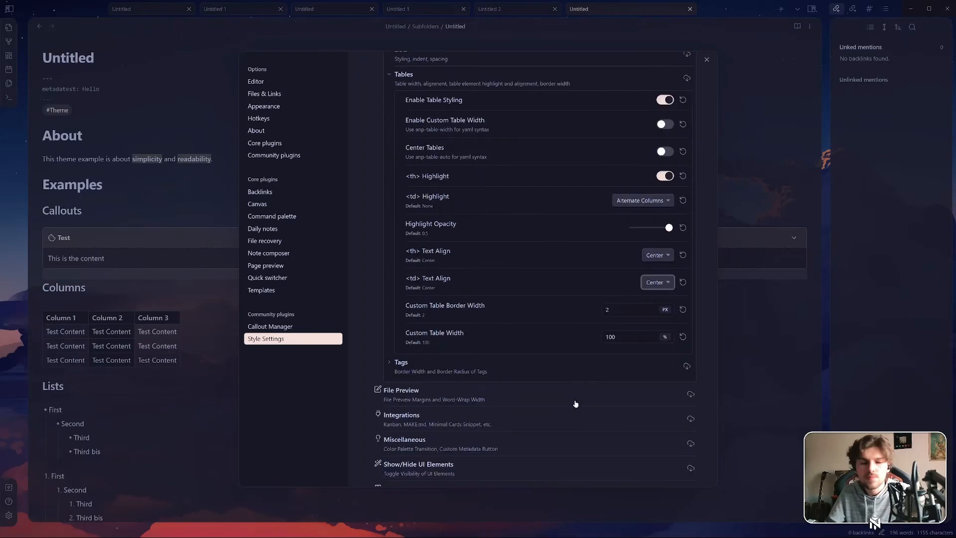
scroll(570, 389, up, 5)
scroll(568, 374, down, 4)
scroll(567, 373, up, 3)
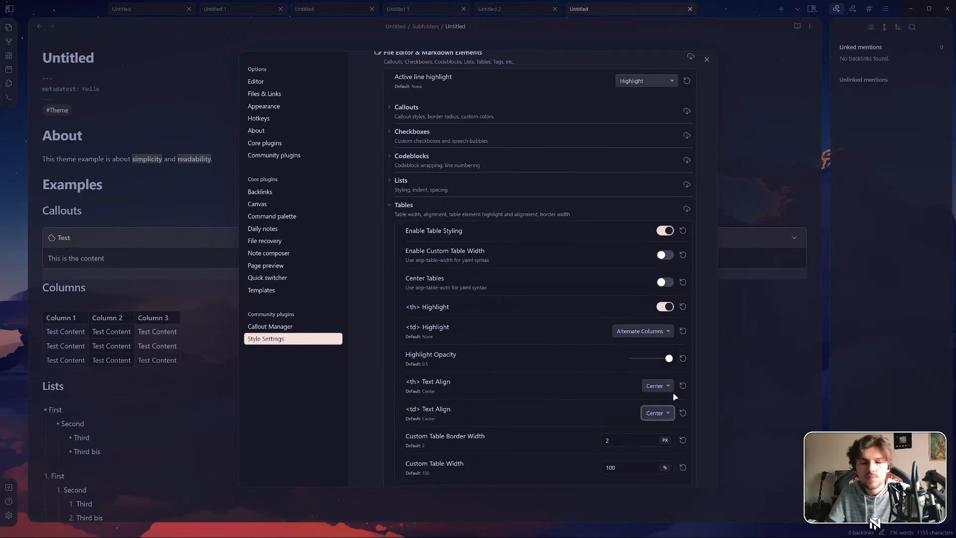
click(683, 359)
drag(651, 359, 658, 359)
click(617, 331)
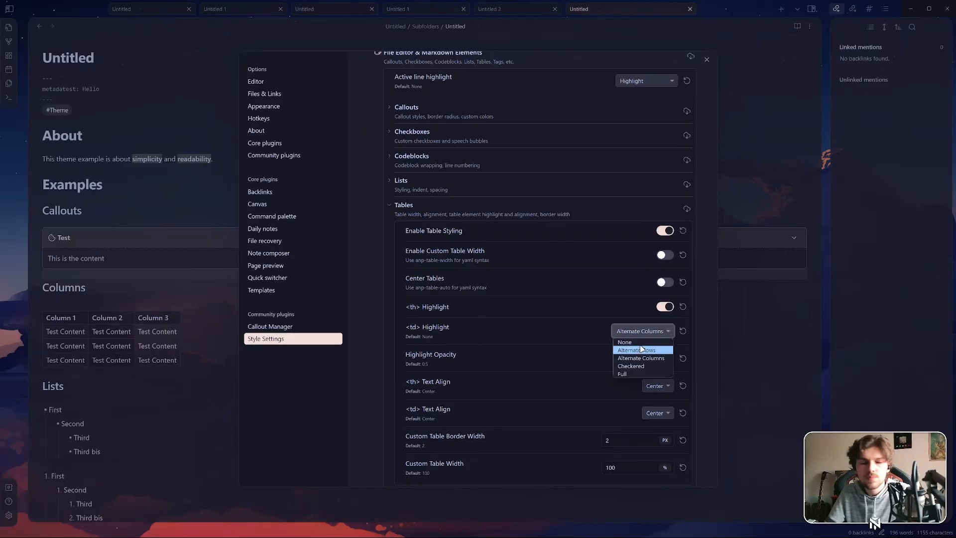
click(624, 342)
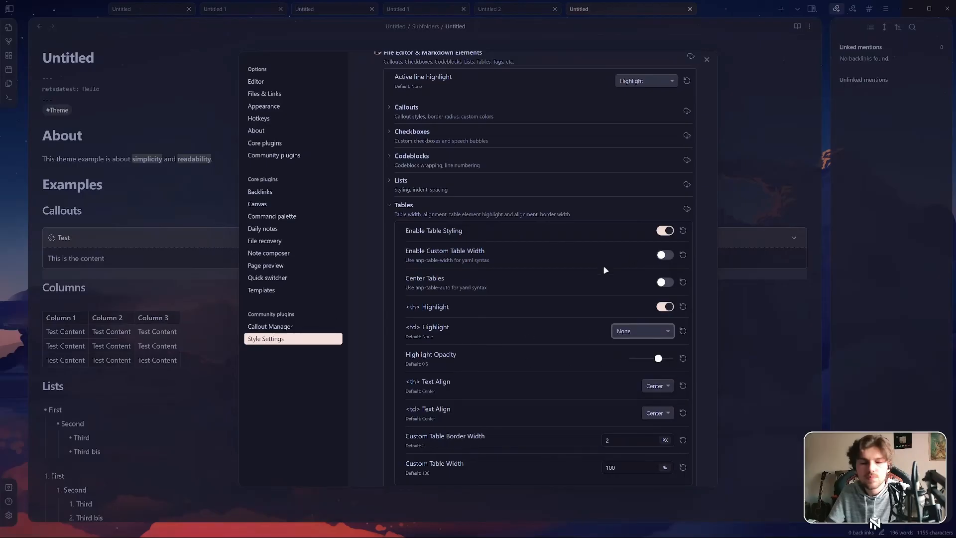
Try the Center Tables option on the note's table and switch it off again
click(665, 282)
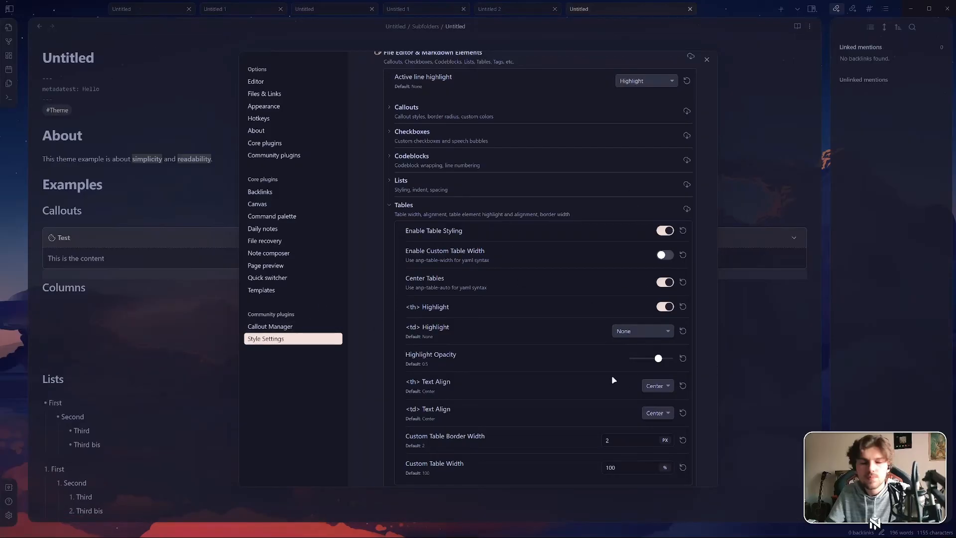
click(665, 282)
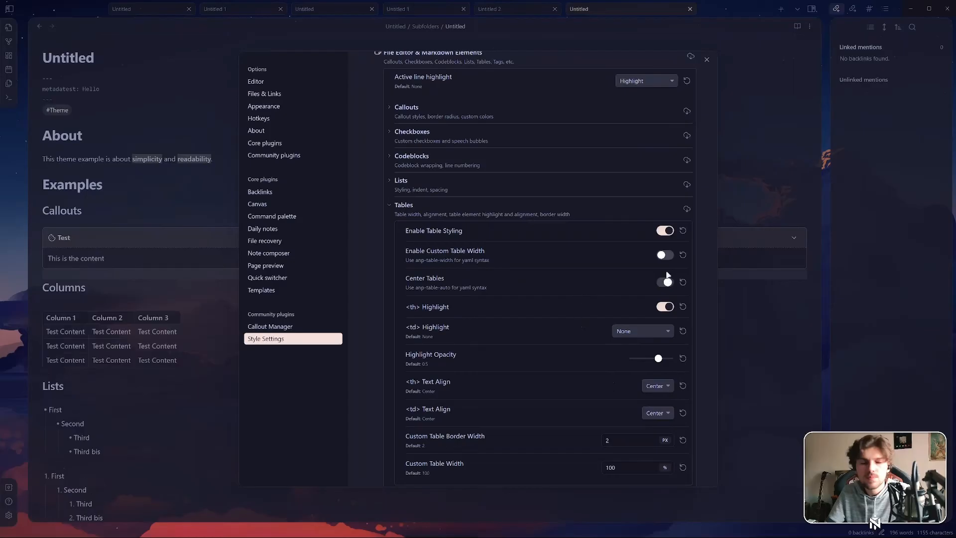
Enable the custom table width option and close the settings to check the note's table
click(667, 256)
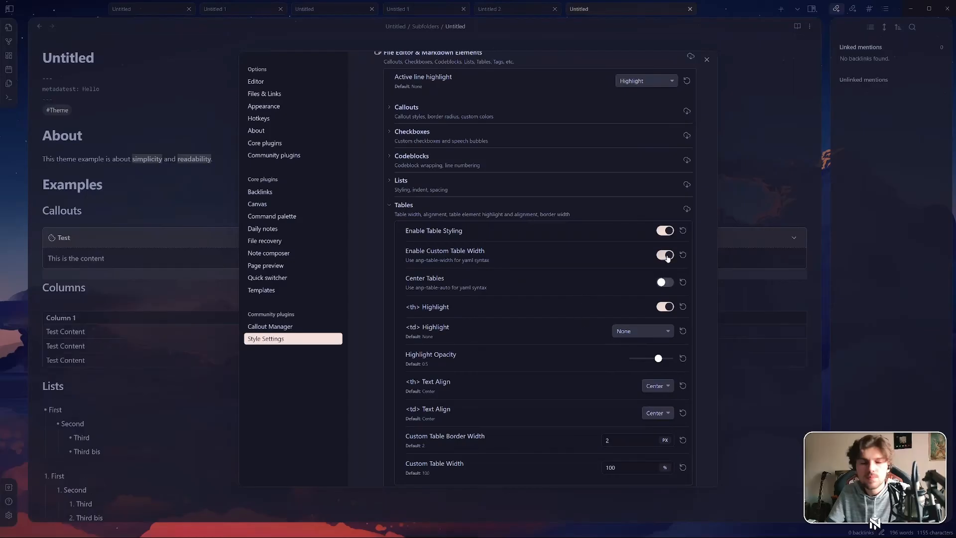
click(809, 281)
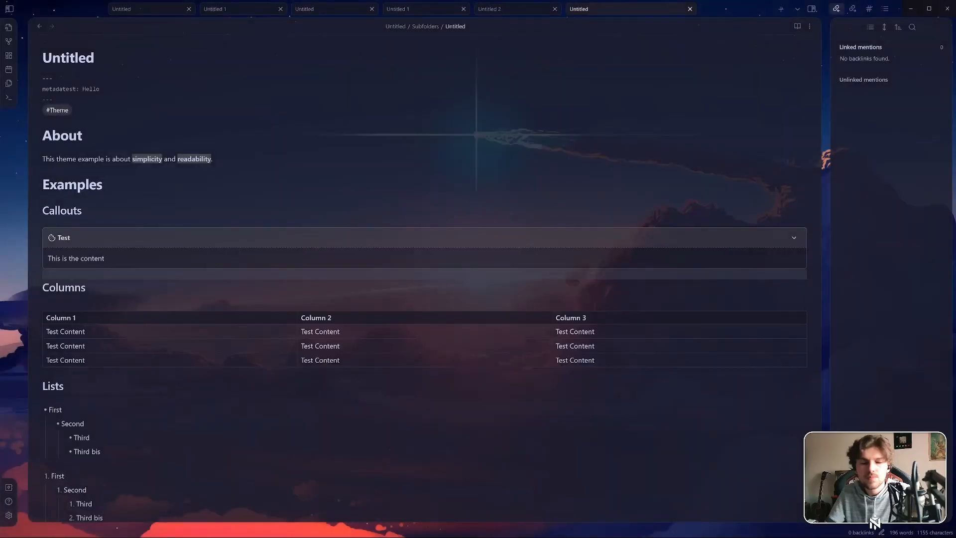
Try a custom table width of 50% on the note's table and return it to 100%
click(10, 516)
scroll(528, 239, down, 4)
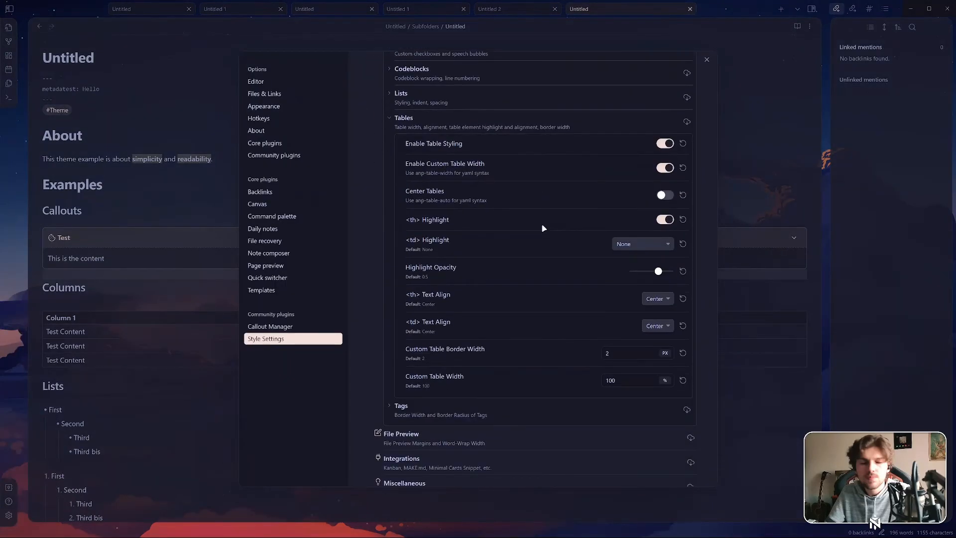
double_click(612, 380)
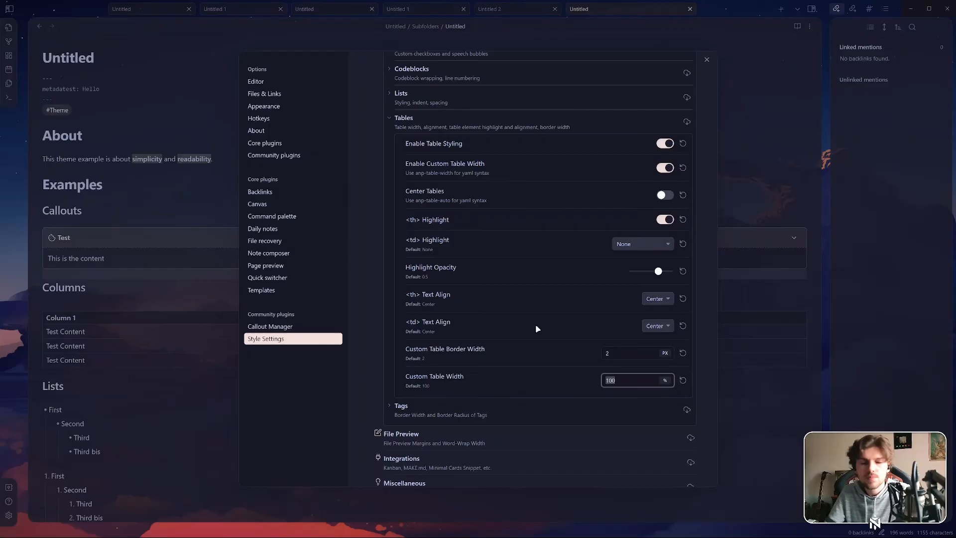
text(50)
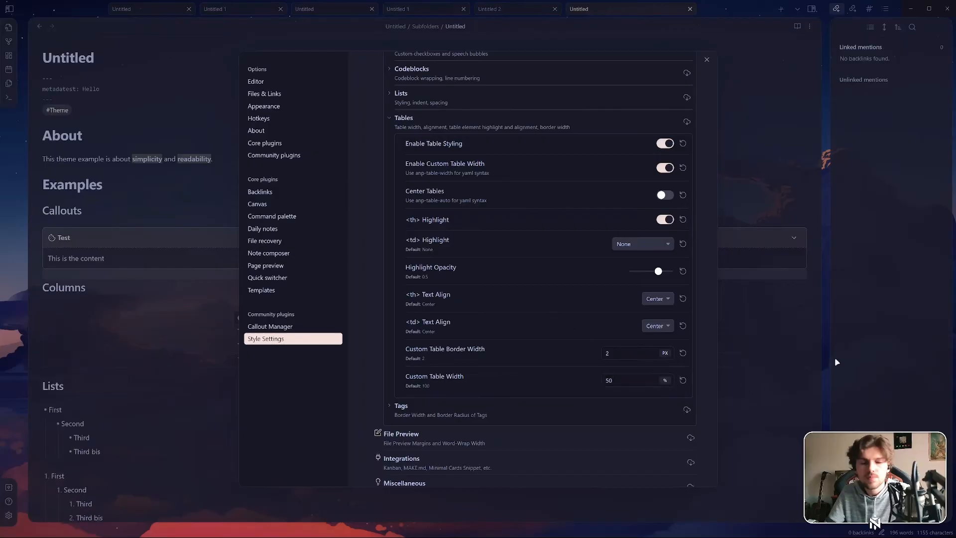
click(834, 357)
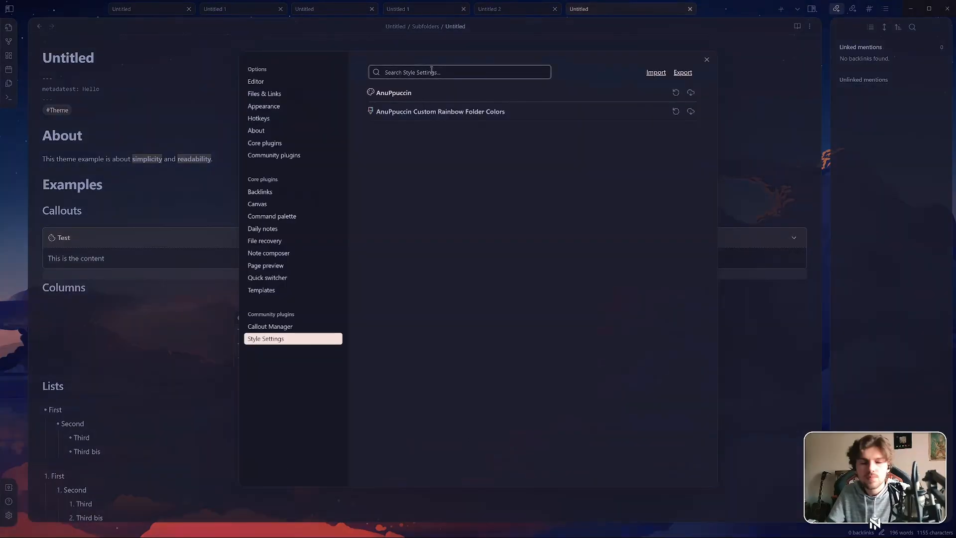
click(464, 95)
scroll(607, 352, down, 4)
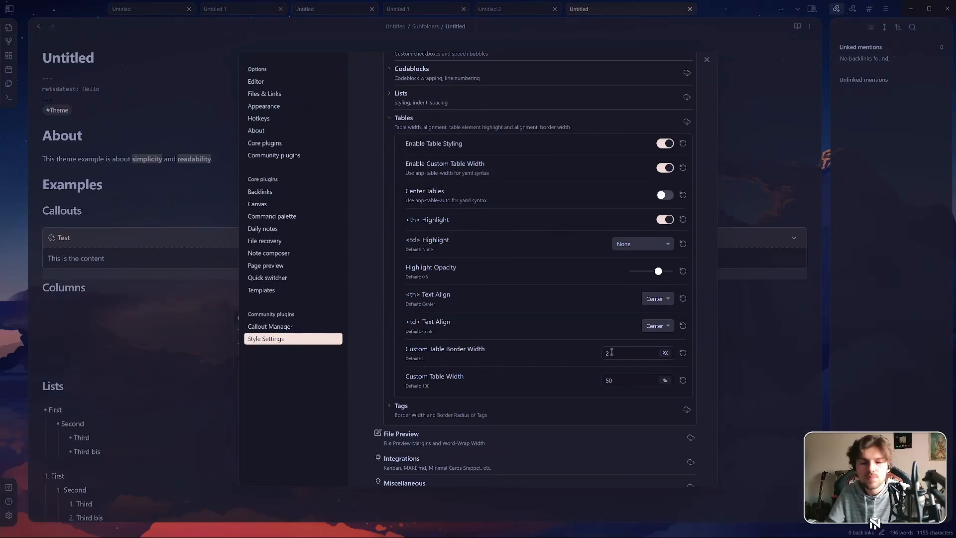
double_click(611, 351)
double_click(609, 379)
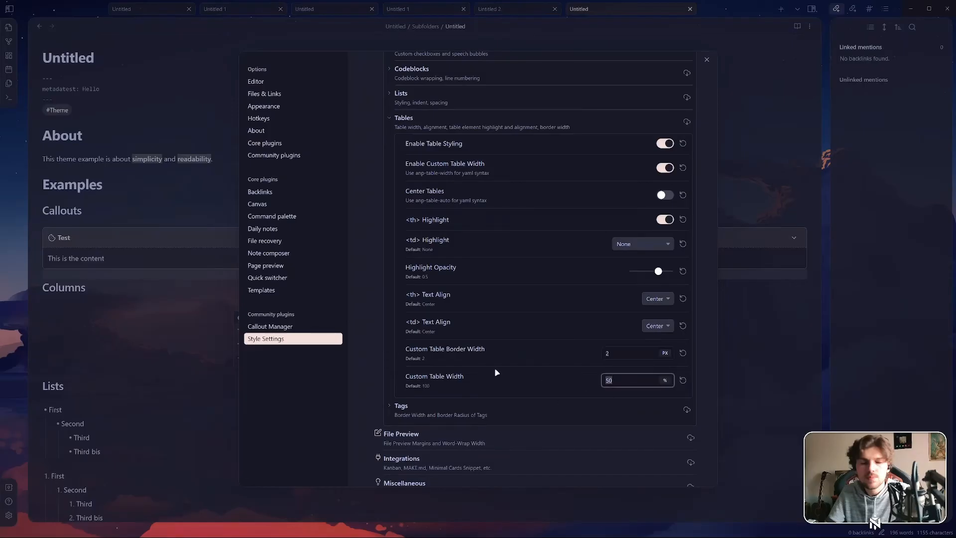
text(100)
Try custom table border widths of 5, 10 and 50 px on the note's table
double_click(653, 352)
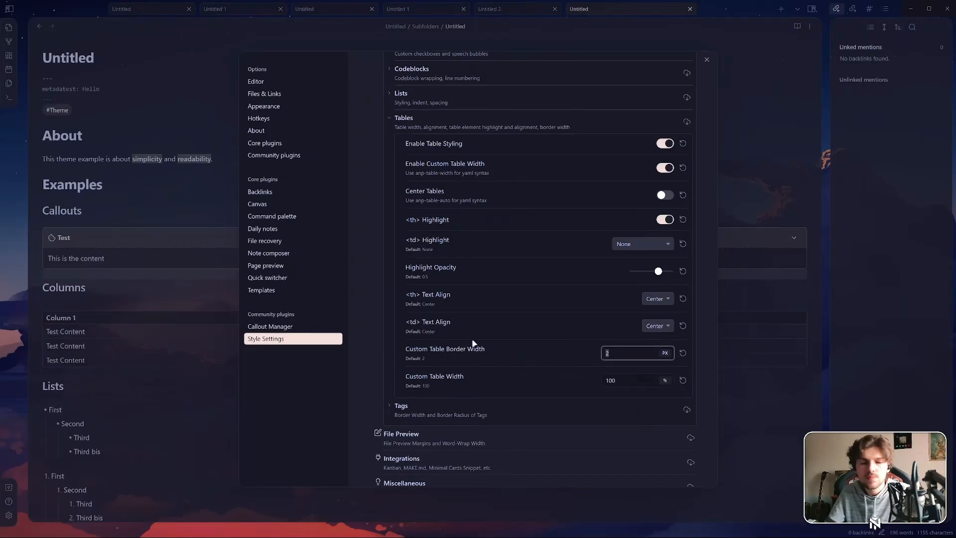
text(5)
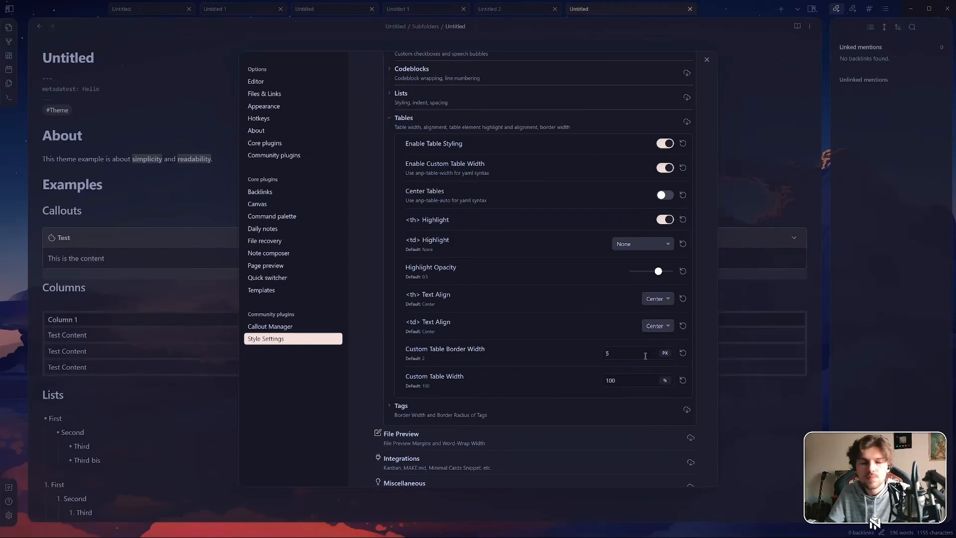
key(BackSpace)
text(10)
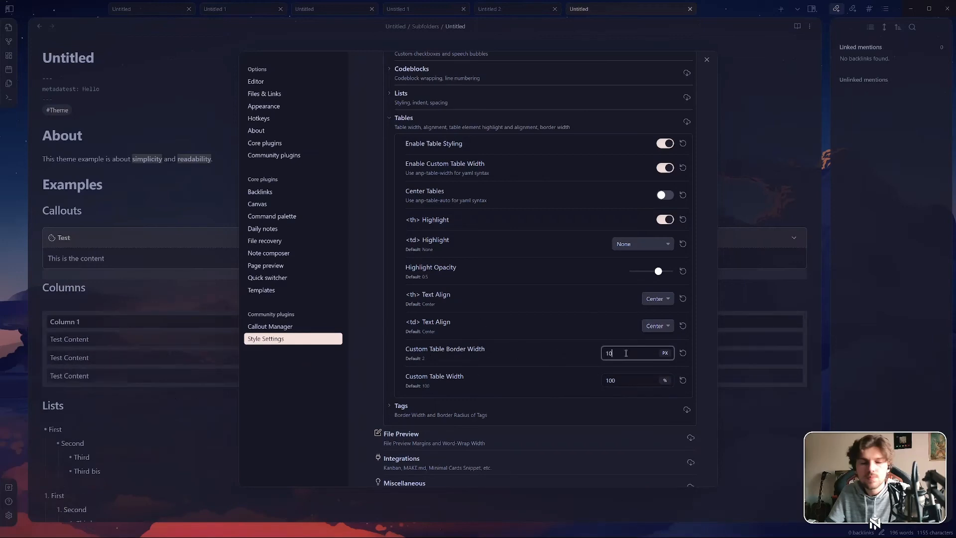
key(BackSpace)
key(BackSpace)
text(50)
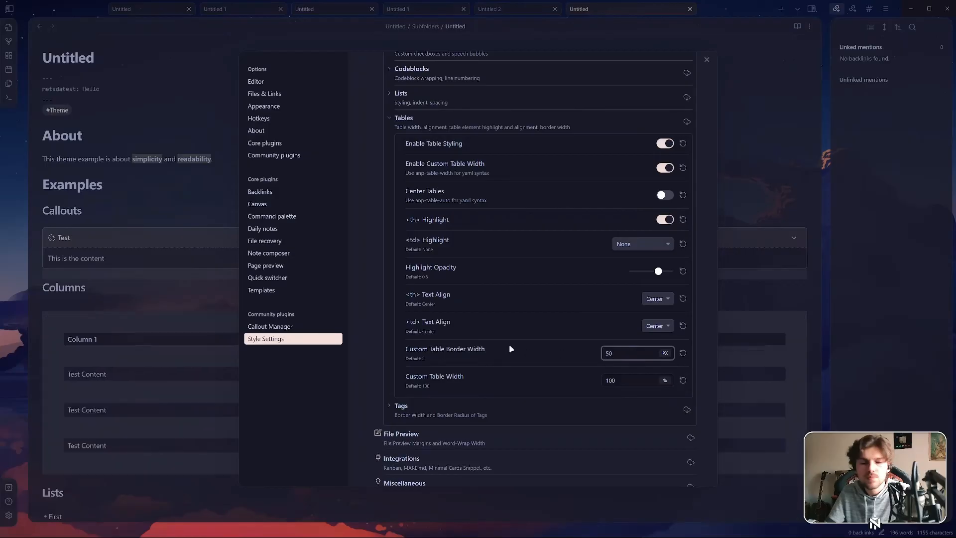
Set the custom table border width to 5 px and collapse the Tables settings
key(ctrl+a)
text(5)
click(563, 353)
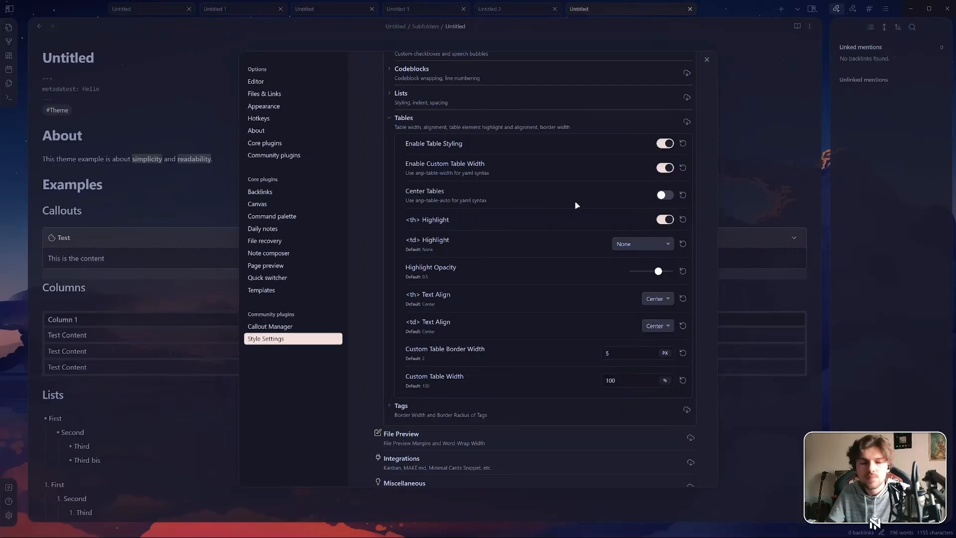
click(448, 127)
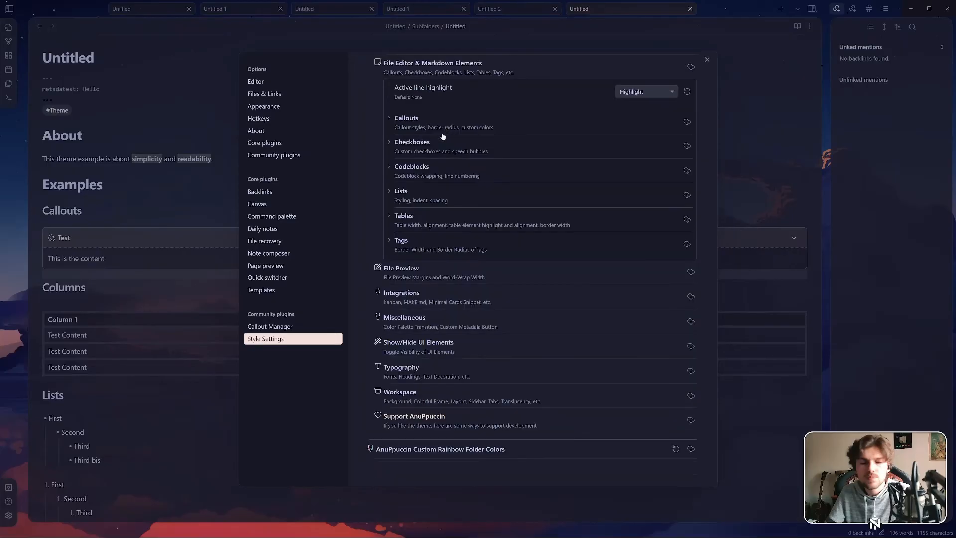
Expand the Tags settings and lower the tag radius to a small value, giving the tag squarer corners
click(429, 242)
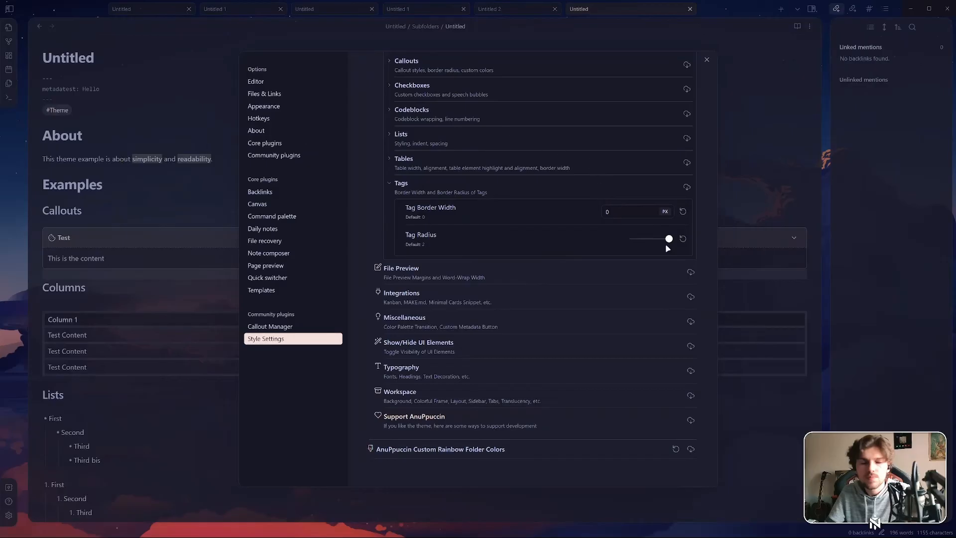
drag(655, 244, 570, 248)
drag(651, 243, 638, 240)
Try tag border widths of 5, 50 and 2 px on the note's #Theme tag
double_click(617, 211)
text(5)
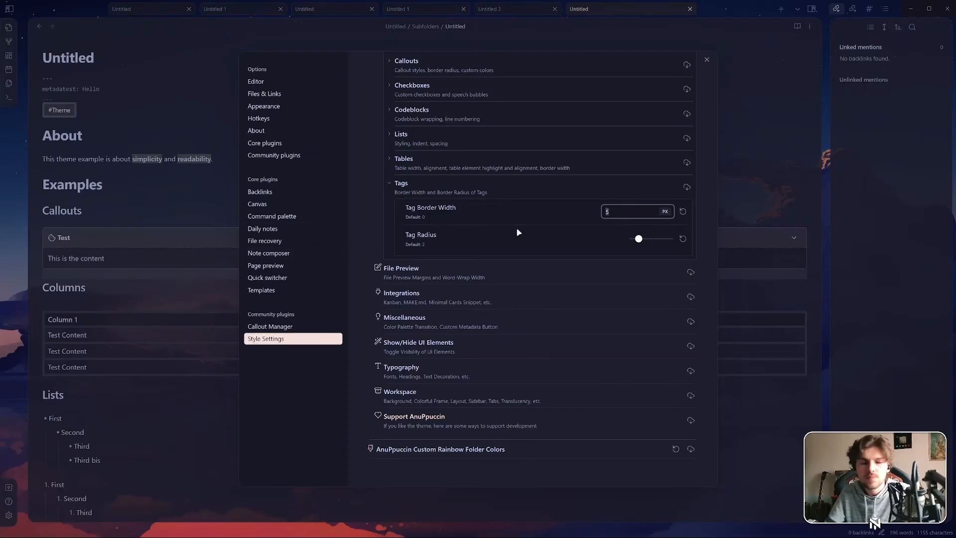
text(0)
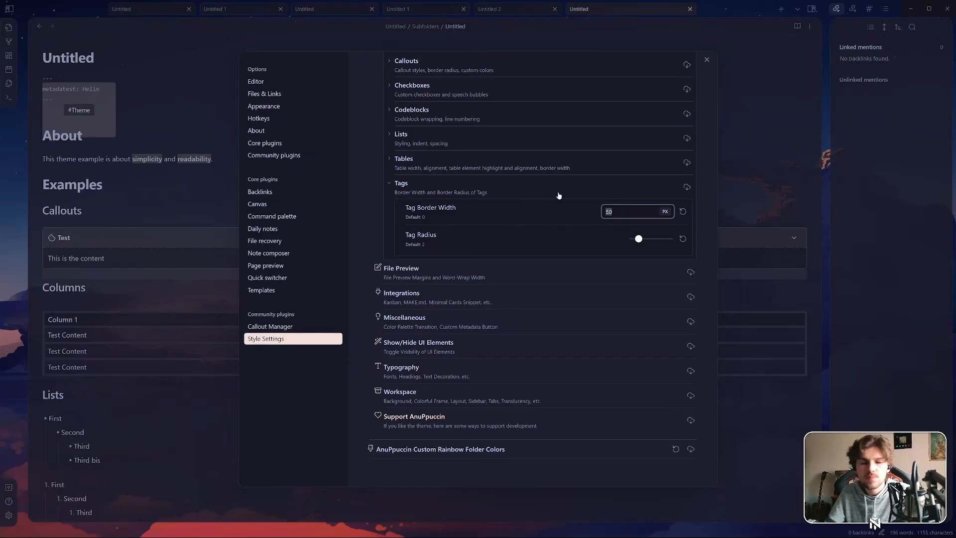
key(BackSpace)
key(BackSpace)
text(2)
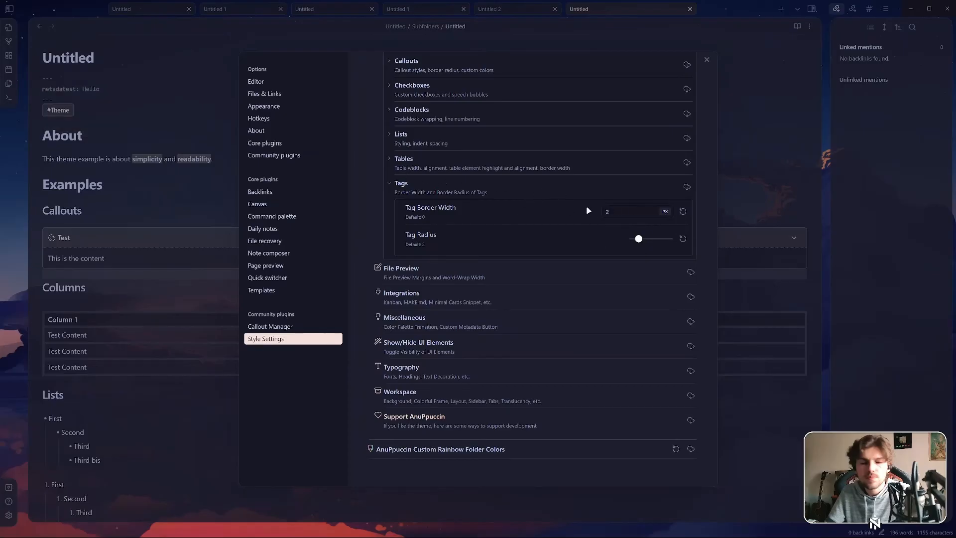
Set the tag border width to 3 px, collapse the Tags settings and close the settings window
key(BackSpace)
text(3)
click(523, 212)
click(507, 193)
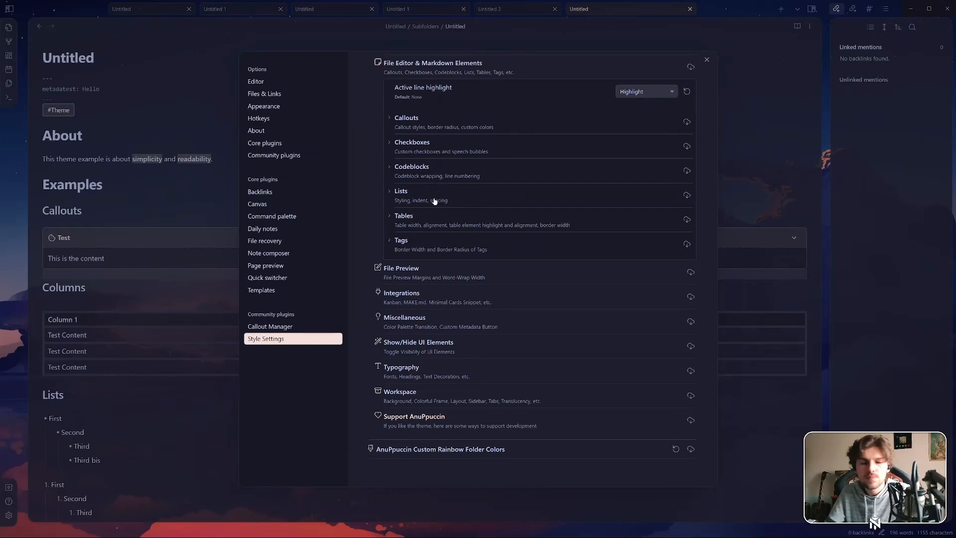
scroll(446, 204, up, 2)
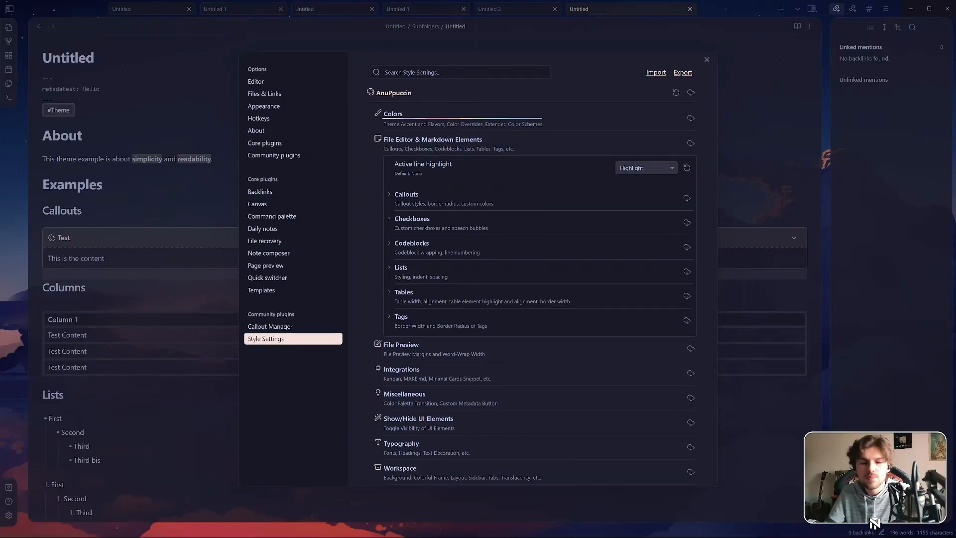
key(Escape)
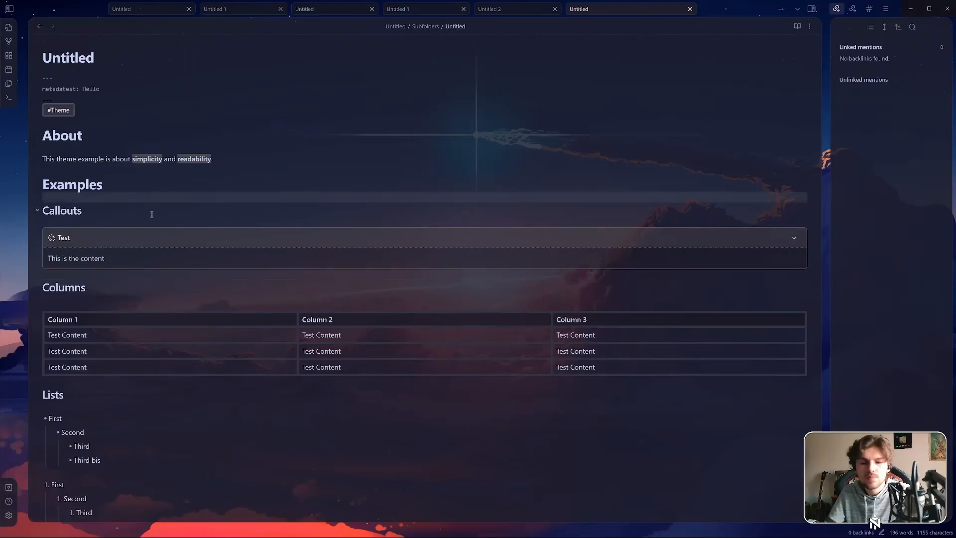
Insert several blank lines between the Examples and Callouts headings and place the cursor directly beneath Examples
key(Return)
key(Return)
key(Up)
key(Return)
text(\)
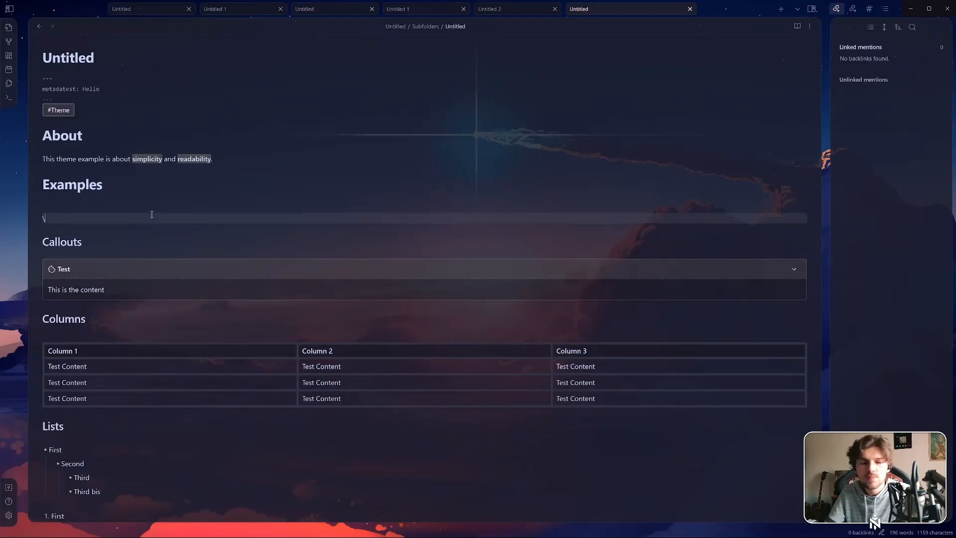
key(BackSpace)
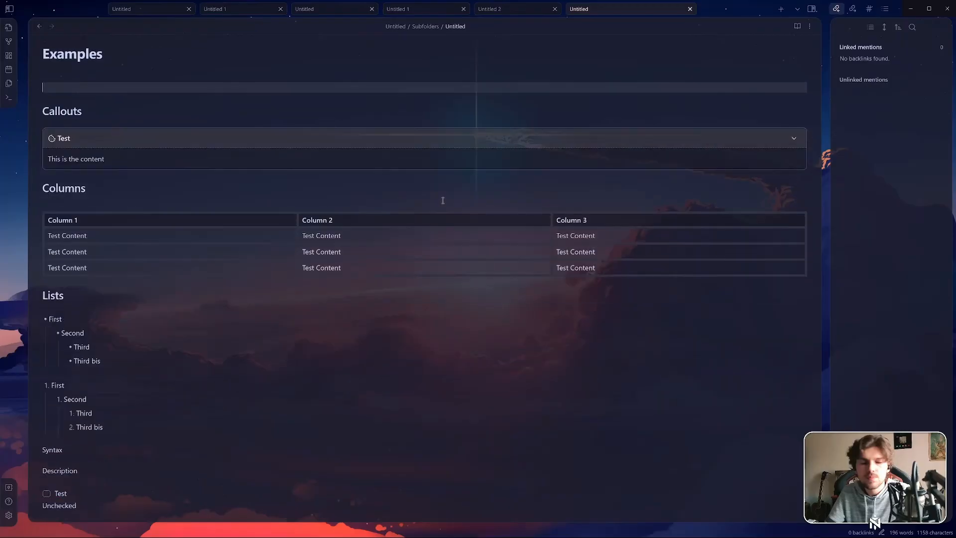
scroll(441, 199, down, 3)
scroll(185, 199, up, 3)
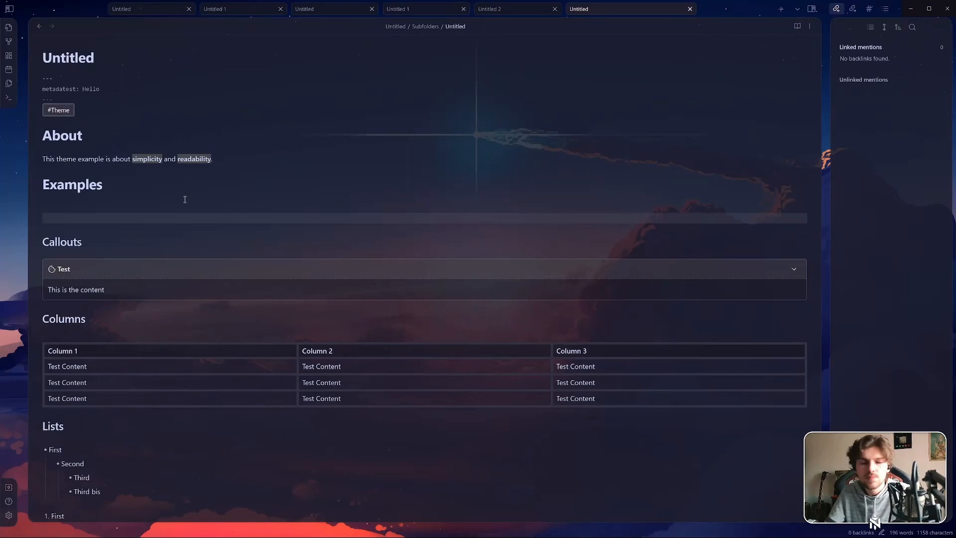
key(Return)
key(Return)
key(Return)
key(Return)
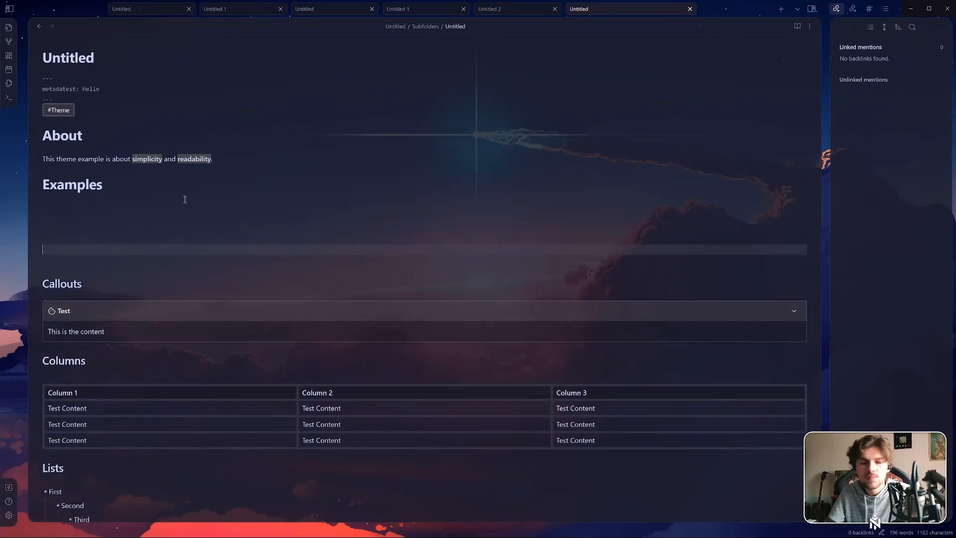
key(Up)
key(Up)
key(Up)
key(Up)
Add a level-1 Markdown heading reading "Heading 1" beneath the Examples heading
text(H)
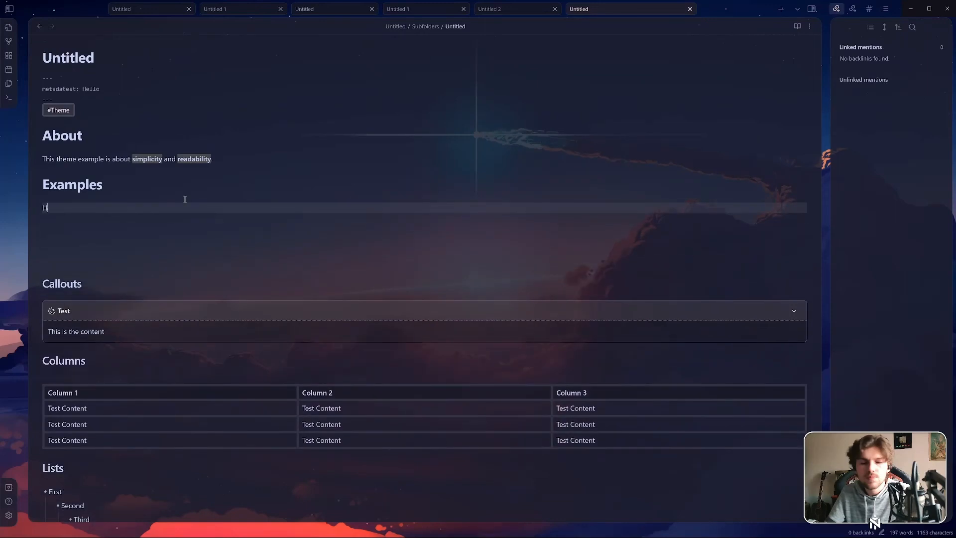
key(BackSpace)
text(# Hea)
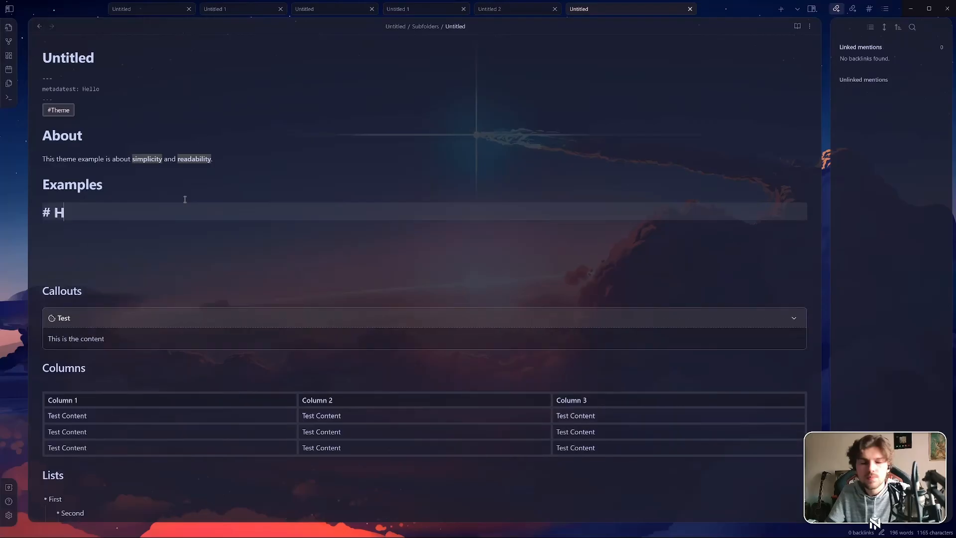
text(fin)
key(BackSpace)
key(BackSpace)
key(BackSpace)
text(dinge)
key(BackSpace)
text(s)
key(Return)
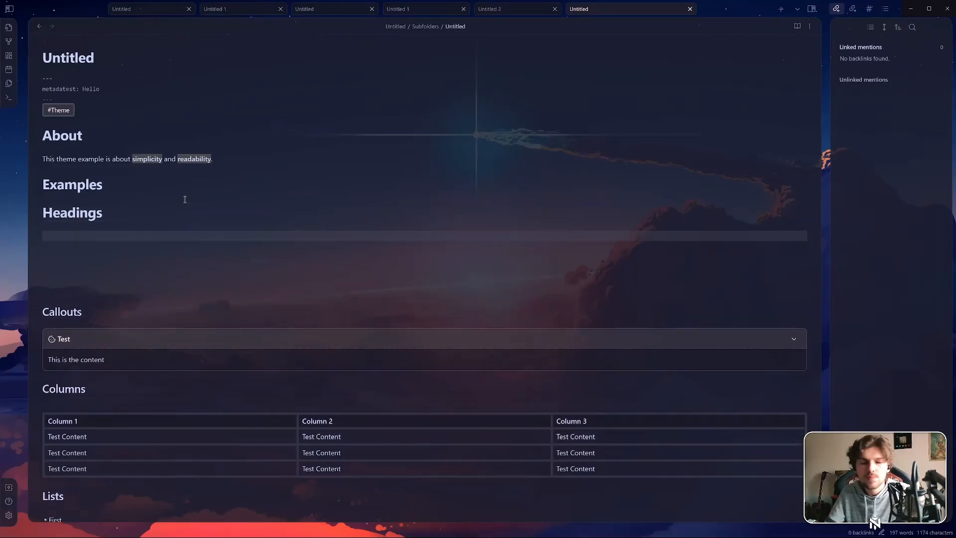
key(BackSpace)
key(BackSpace)
text(1)
Add a level-2 heading "Heading 2" and a level-3 heading "Heading 3" beneath Heading 1
key(Return)
text(## Heading)
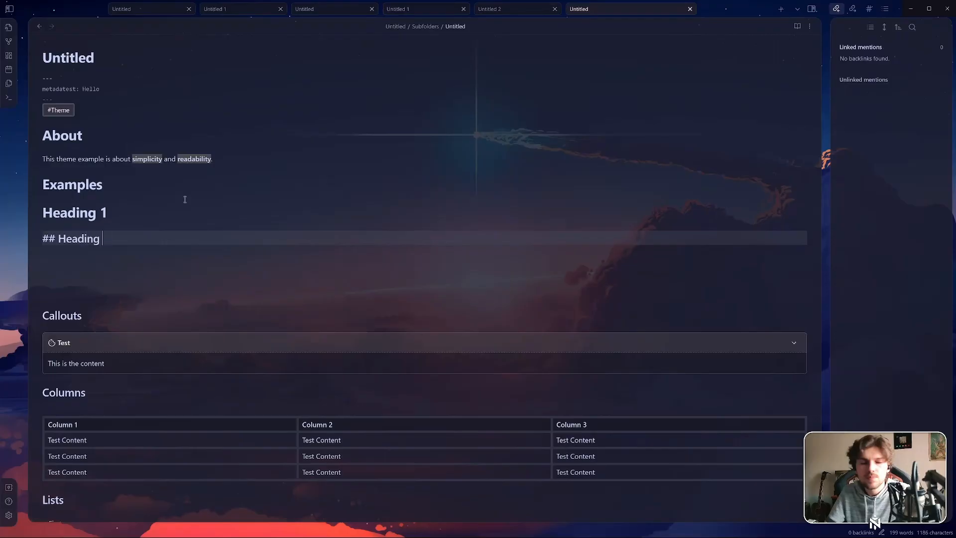
text( 2)
key(Return)
key(Return)
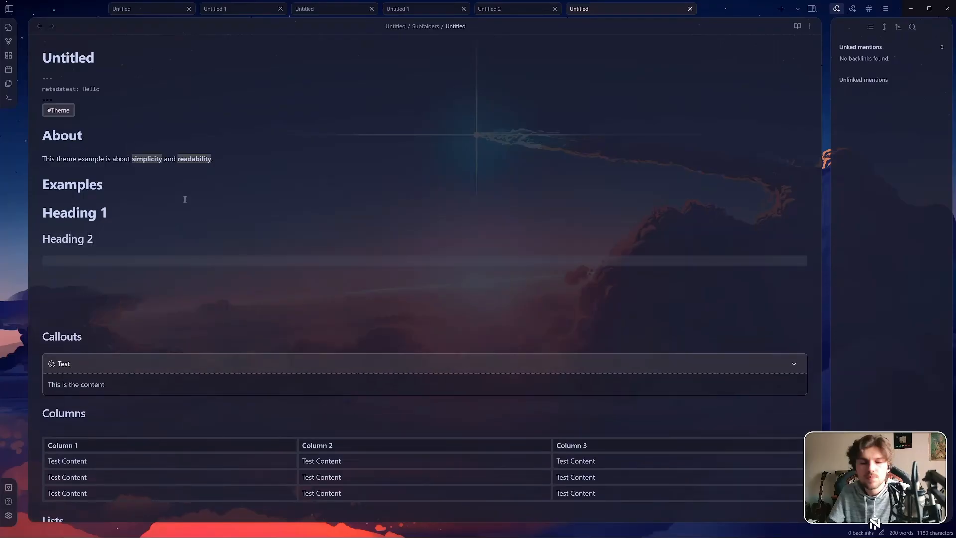
text(###)
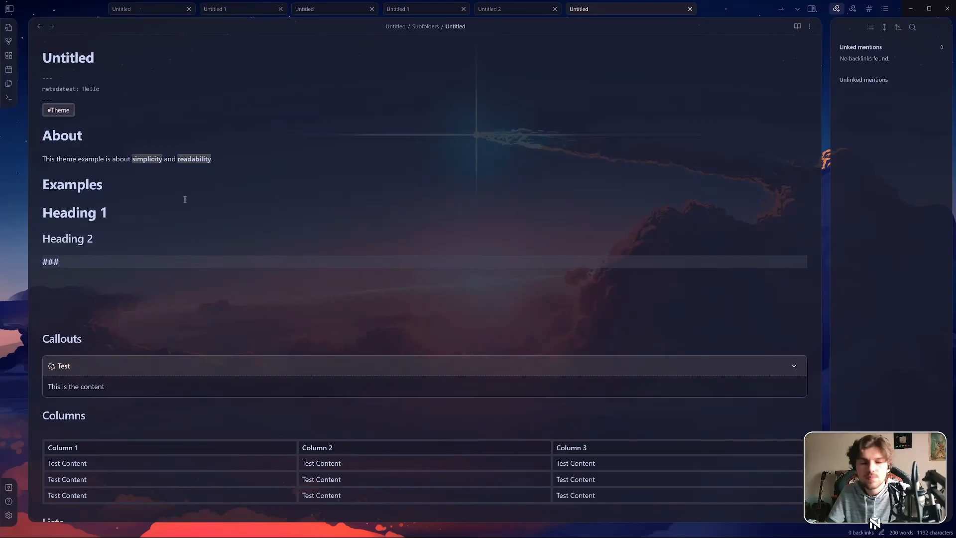
text( Heading 3)
key(Return)
key(Return)
Add a level-4 heading "Heading 4" and a level-5 heading "Heading 5" beneath Heading 3
text(###)
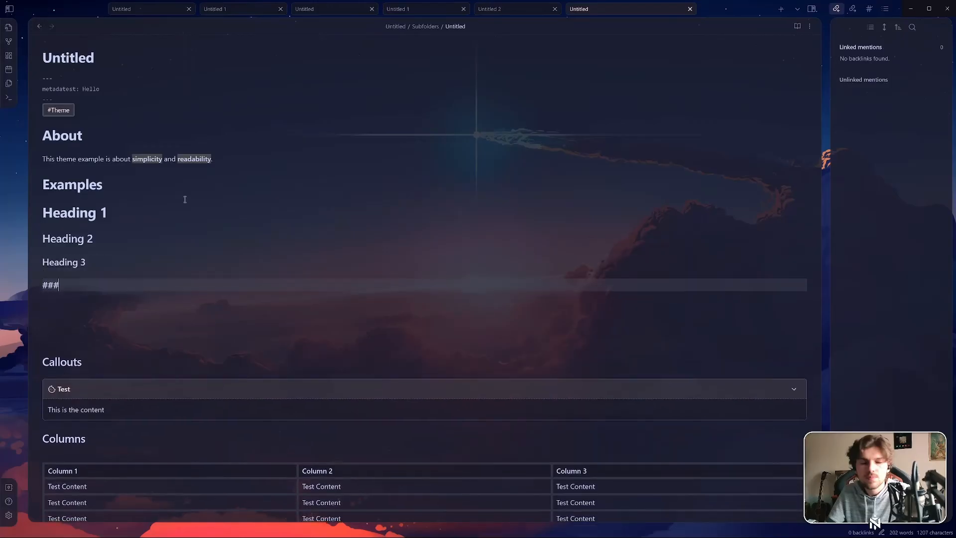
text(# Heading 4)
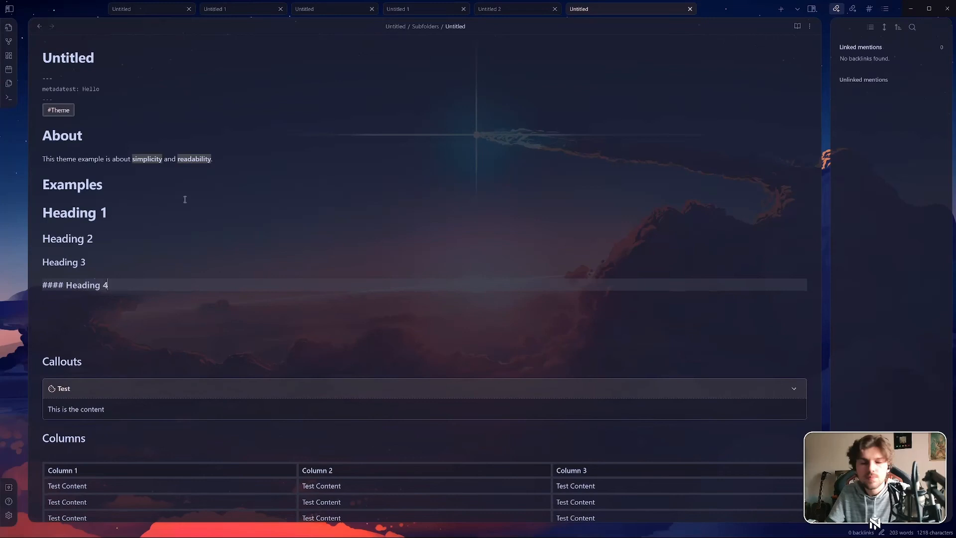
key(Return)
text(#####)
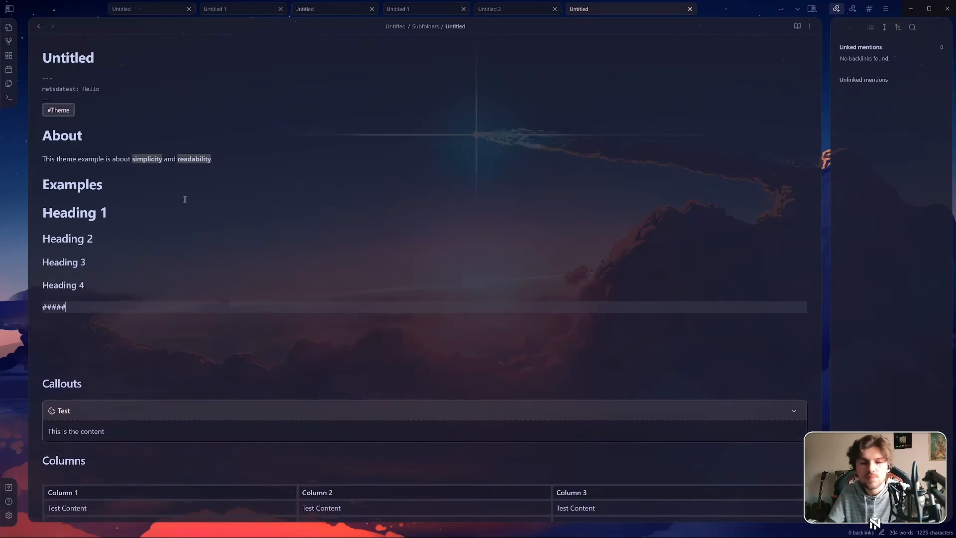
text( Heading 5)
click(218, 318)
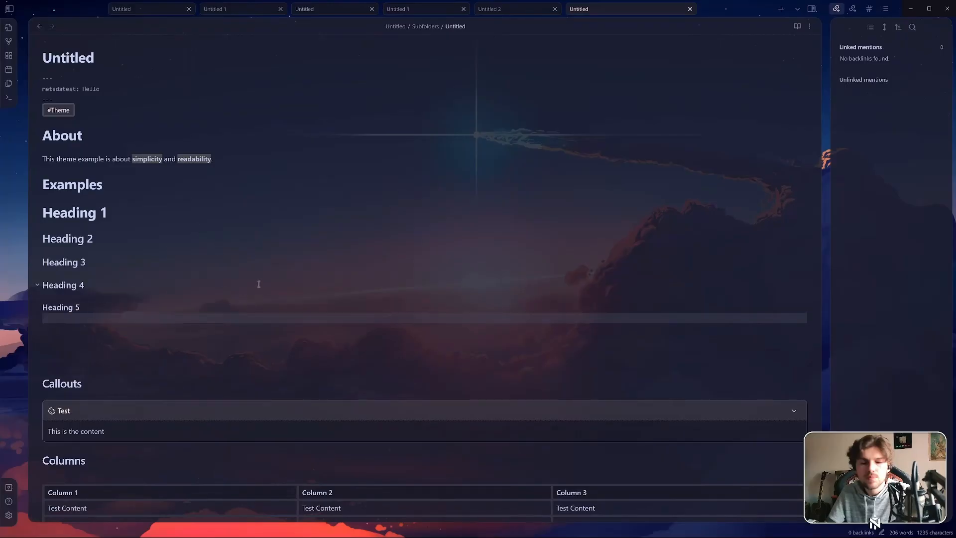
Insert a fenced code block with the language label "test" beneath the Heading 5 line
key(Return)
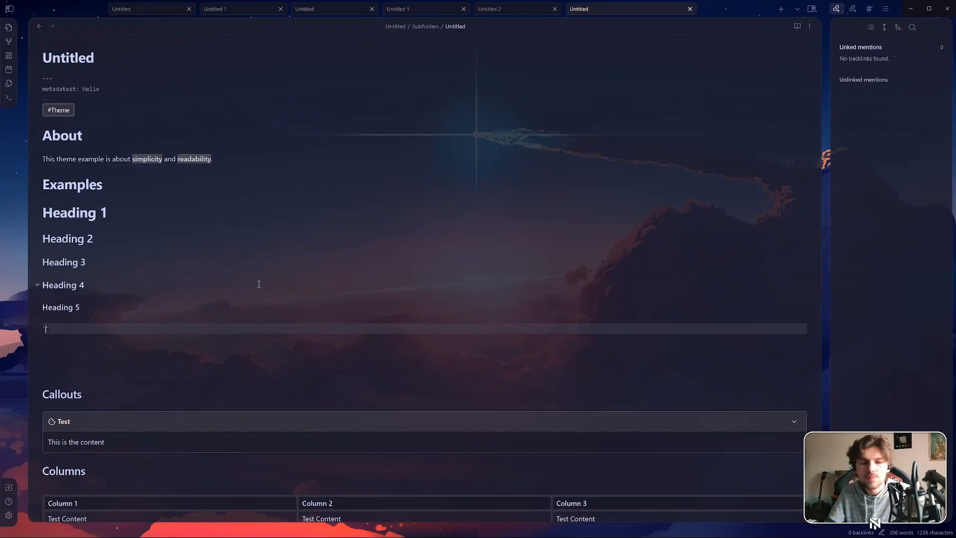
text(```)
key(Return)
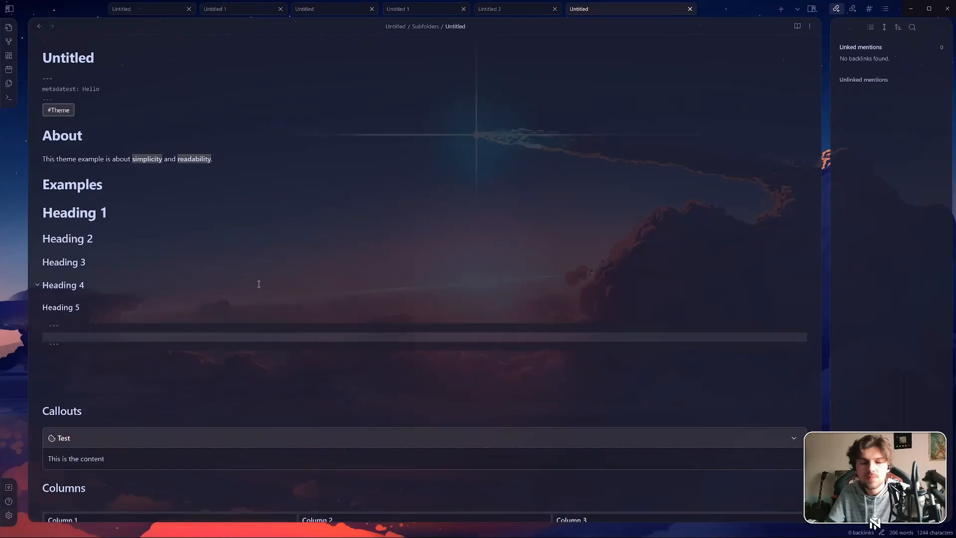
key(Up)
key(End)
text(test)
key(Down)
Fill the code block with the line let example = "example"; and leave the block so it renders
text(le)
text(var)
key(BackSpace)
key(BackSpace)
key(BackSpace)
text(example =)
key(BackSpace)
text(=)
key(BackSpace)
text("example)
click(419, 225)
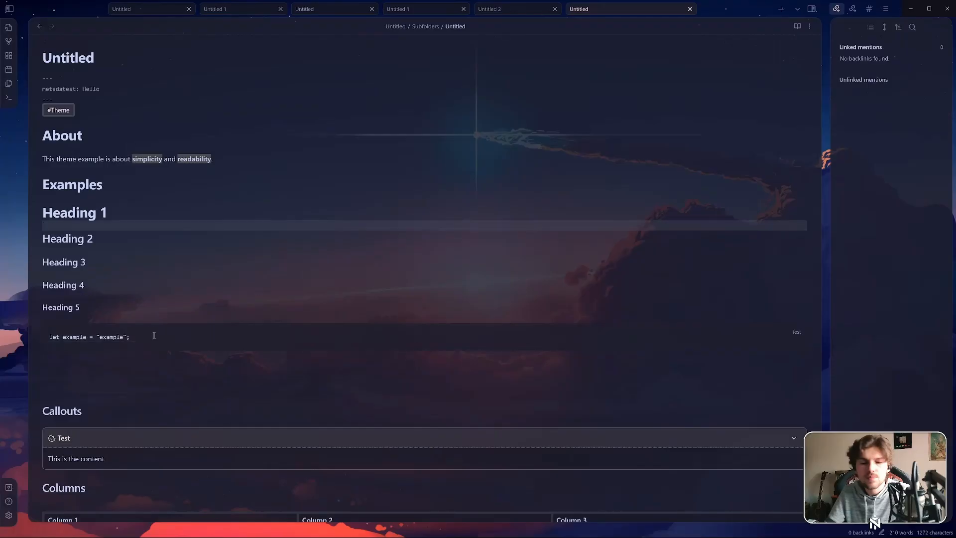
Delete the surplus blank lines between the code block and the Callouts heading
click(221, 364)
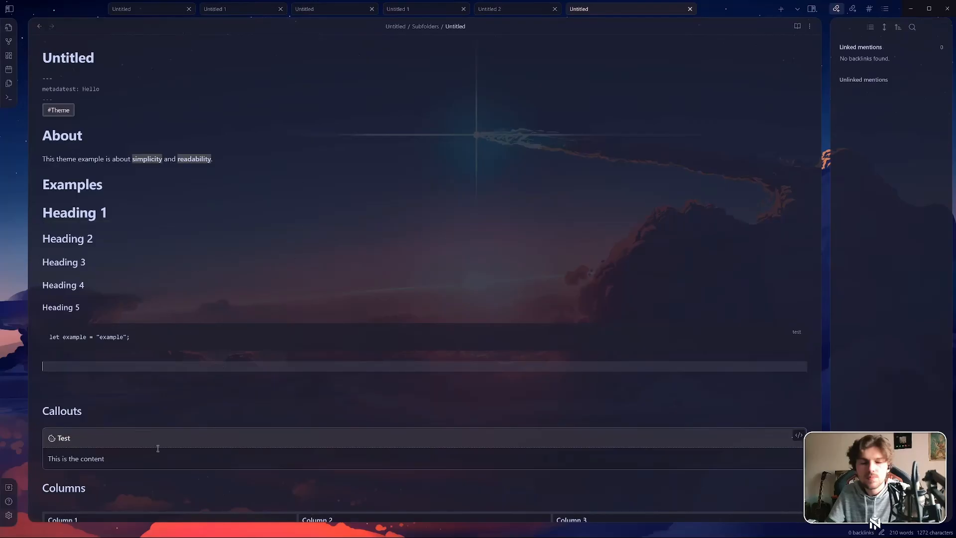
key(BackSpace)
key(BackSpace)
key(BackSpace)
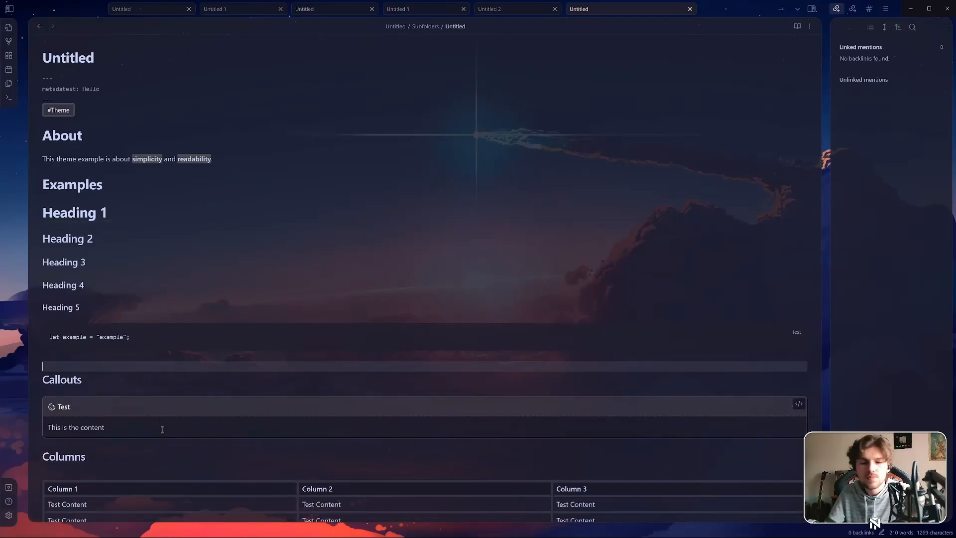
Enable codeblock numbering in the AnuPpuccin codeblock style settings
click(9, 515)
click(445, 94)
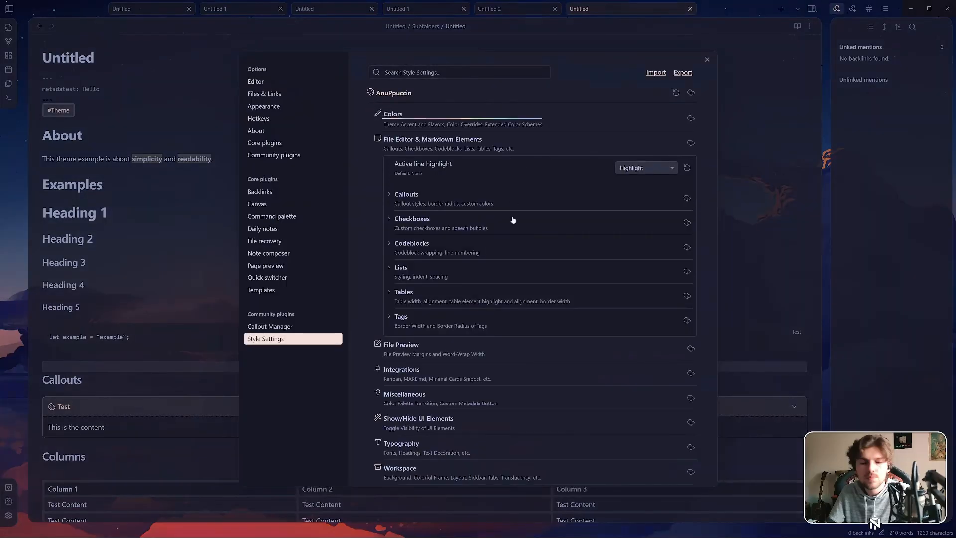
click(446, 227)
click(448, 247)
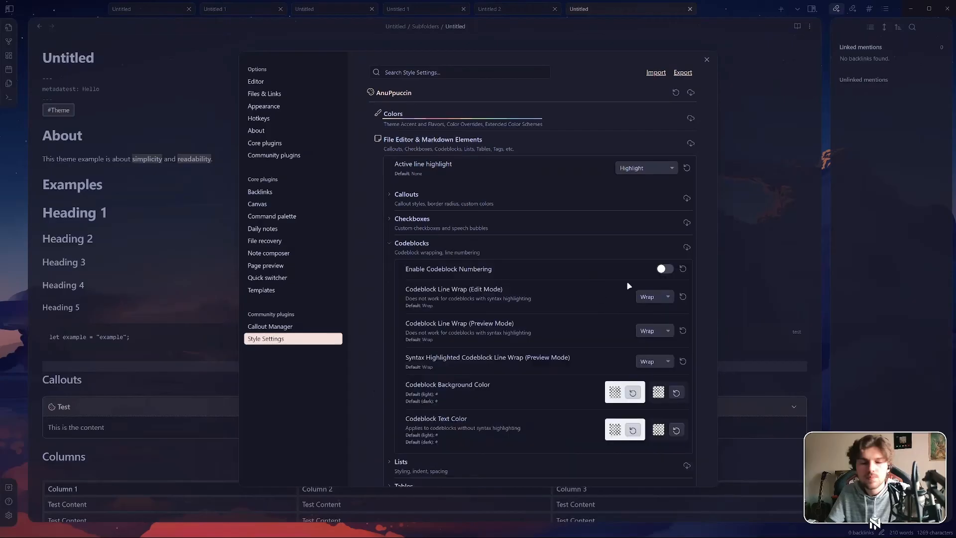
click(666, 269)
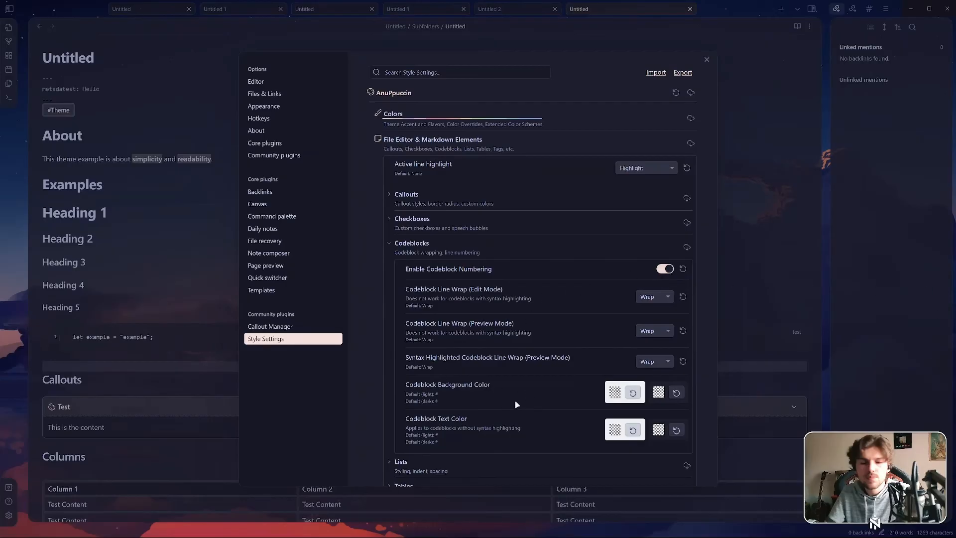
Set the dark-mode codeblock background color to a muted reddish brown
click(615, 393)
click(577, 424)
click(591, 363)
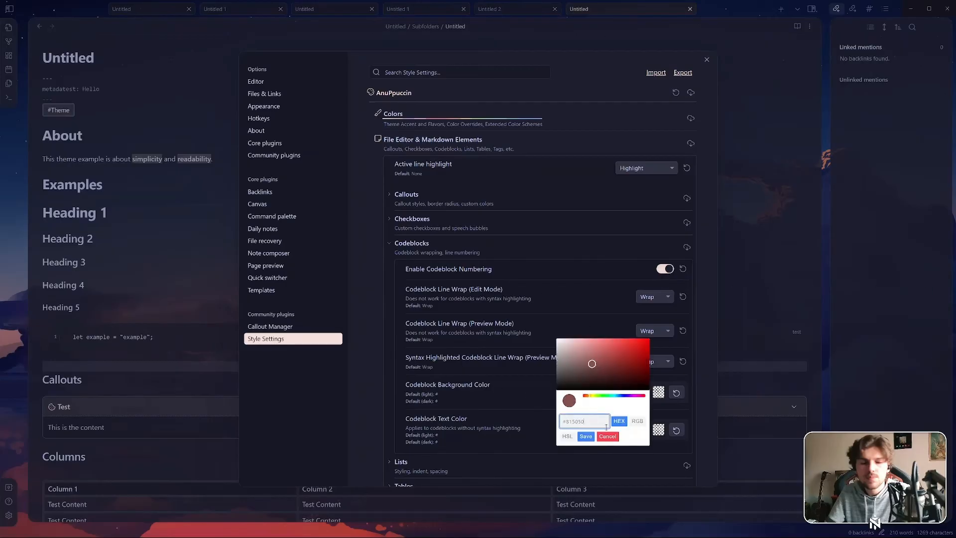
click(585, 438)
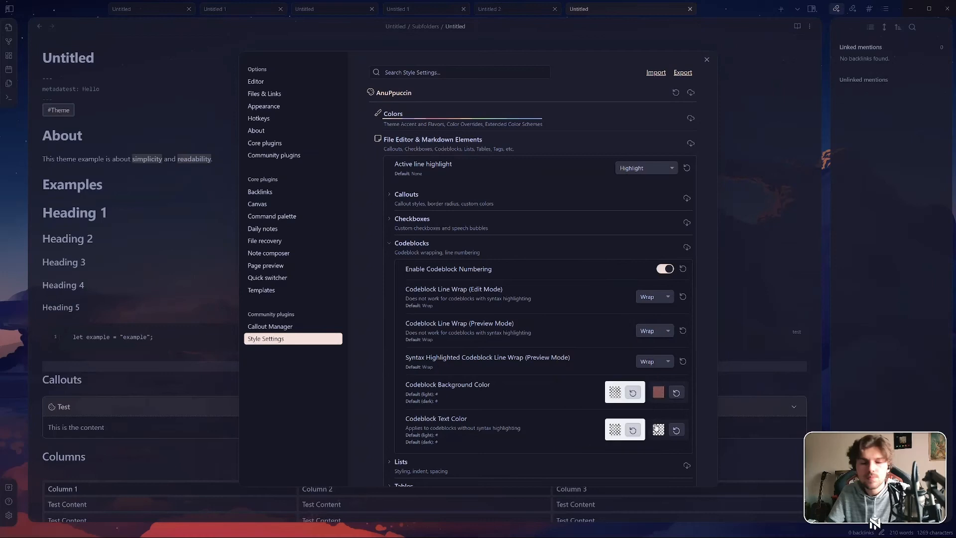
Set the dark-mode codeblock text color to dark red and the codeblock background color to light gray
click(615, 392)
click(598, 401)
click(585, 474)
click(615, 392)
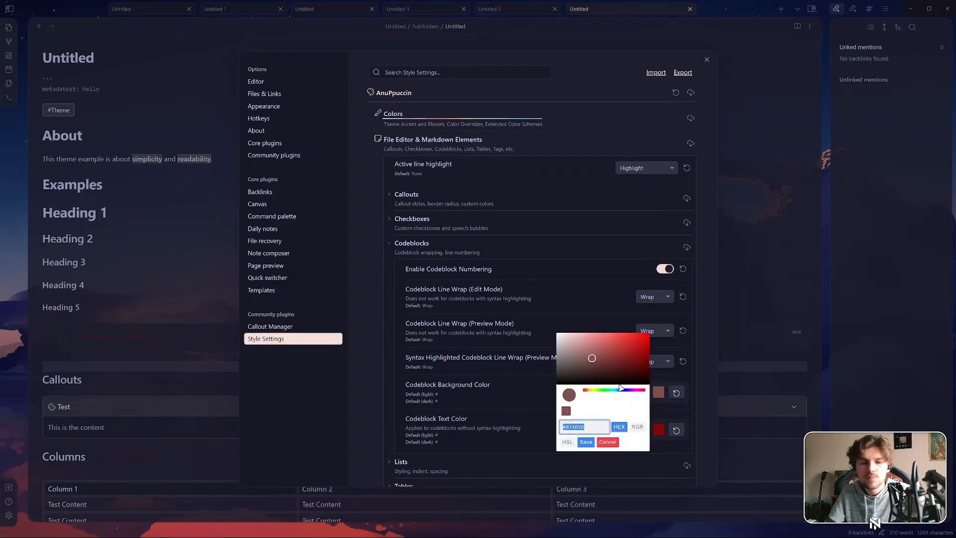
click(585, 442)
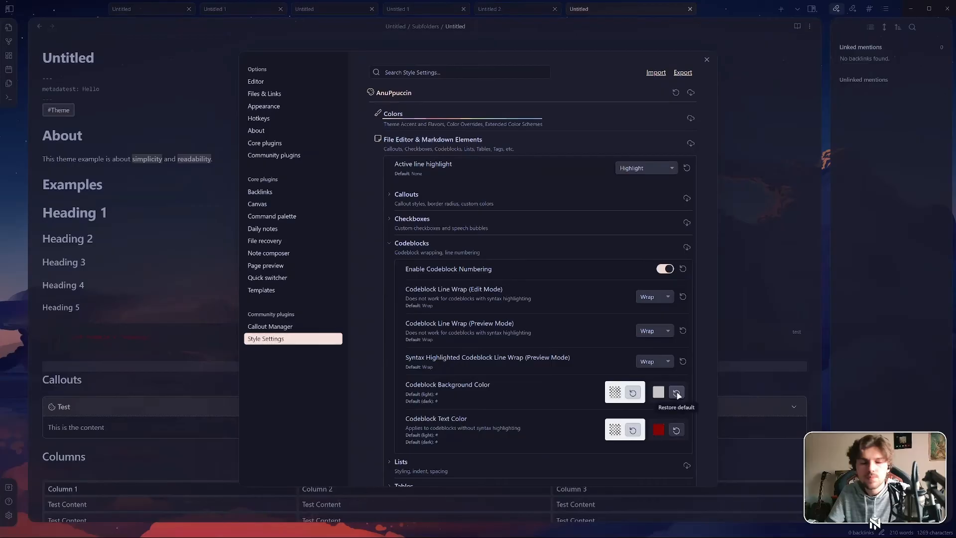
Check how the code block's colors render on the note in reading view and in the editing view
click(706, 59)
click(798, 26)
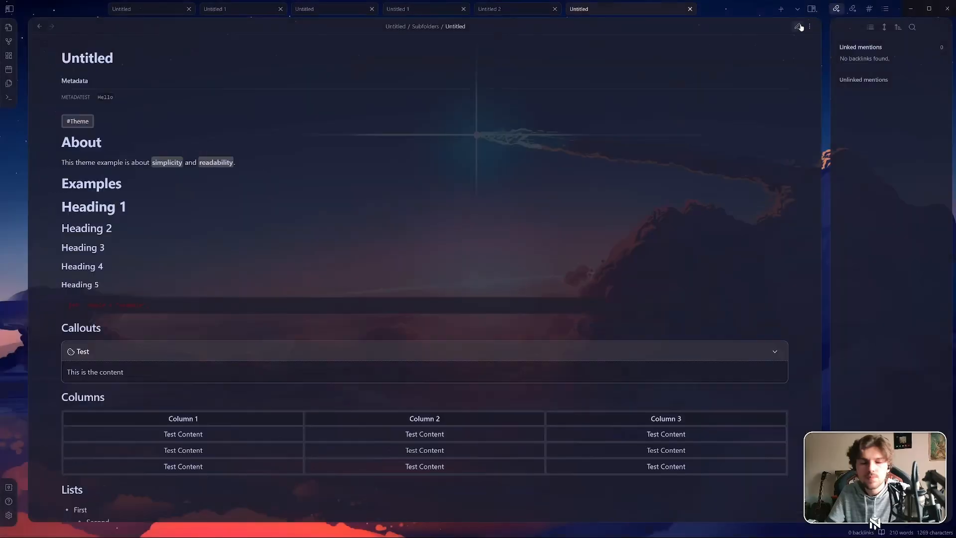
click(799, 26)
click(198, 317)
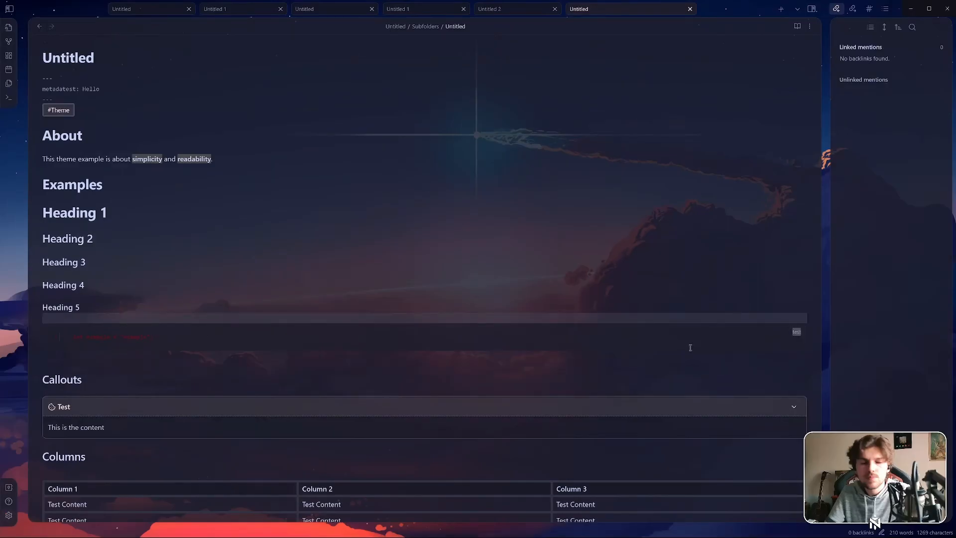
click(690, 347)
click(682, 326)
click(596, 321)
Restore the dark-mode codeblock background and text colors to their defaults in the AnuPpuccin style settings
click(8, 515)
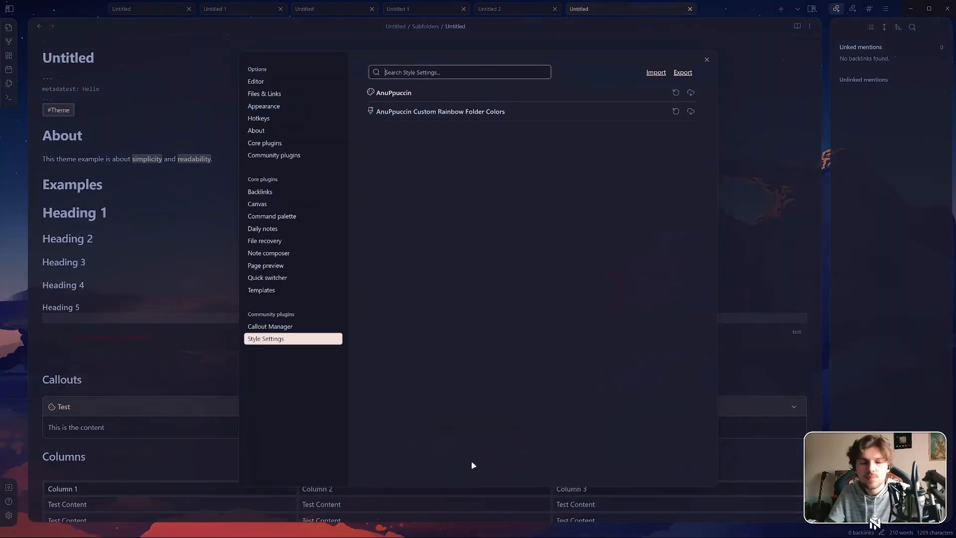
click(507, 98)
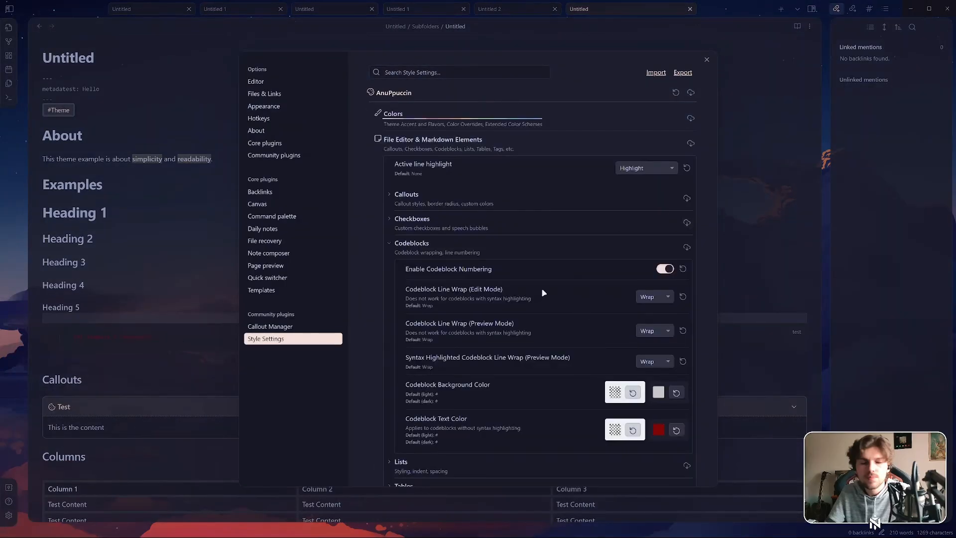
scroll(543, 298, down, 3)
click(677, 254)
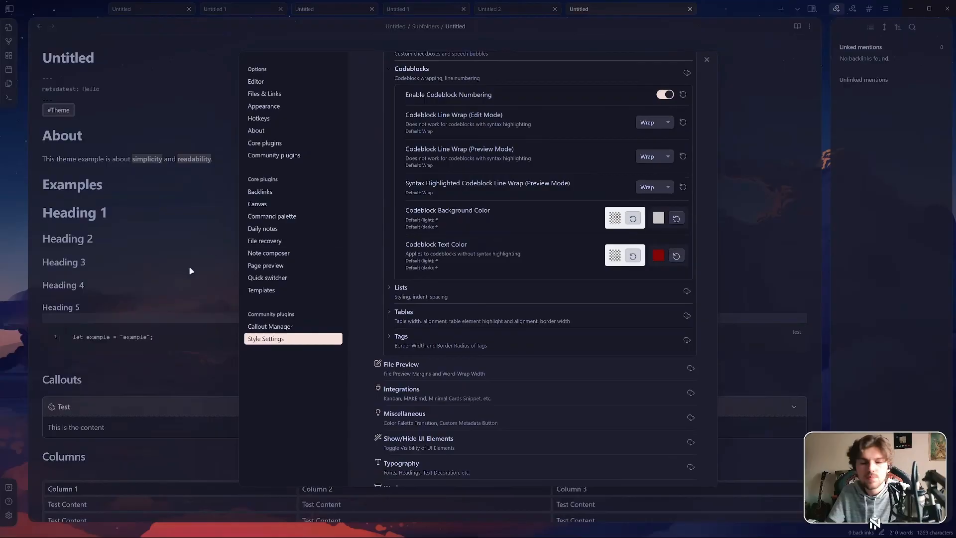
scroll(483, 114, up, 4)
click(483, 113)
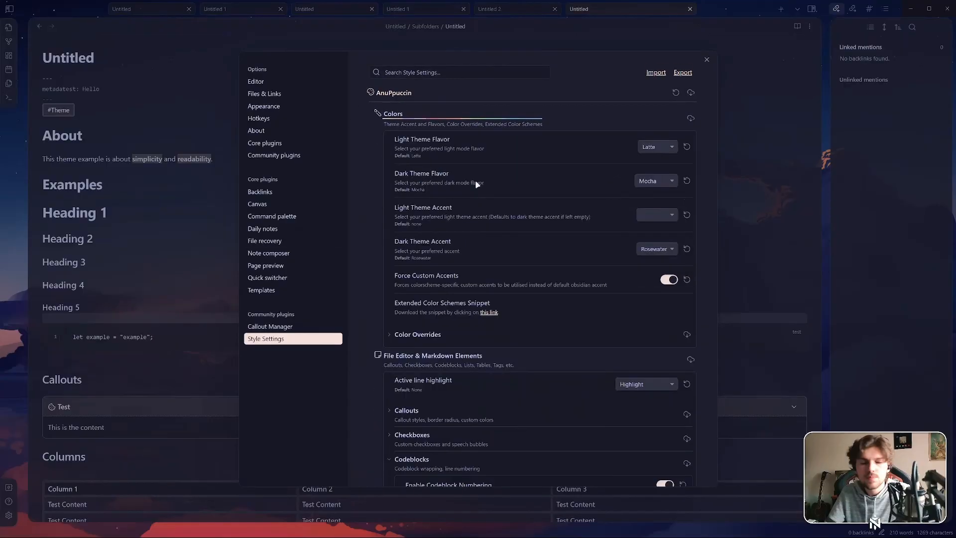
click(484, 93)
click(494, 111)
click(482, 111)
click(481, 98)
click(482, 118)
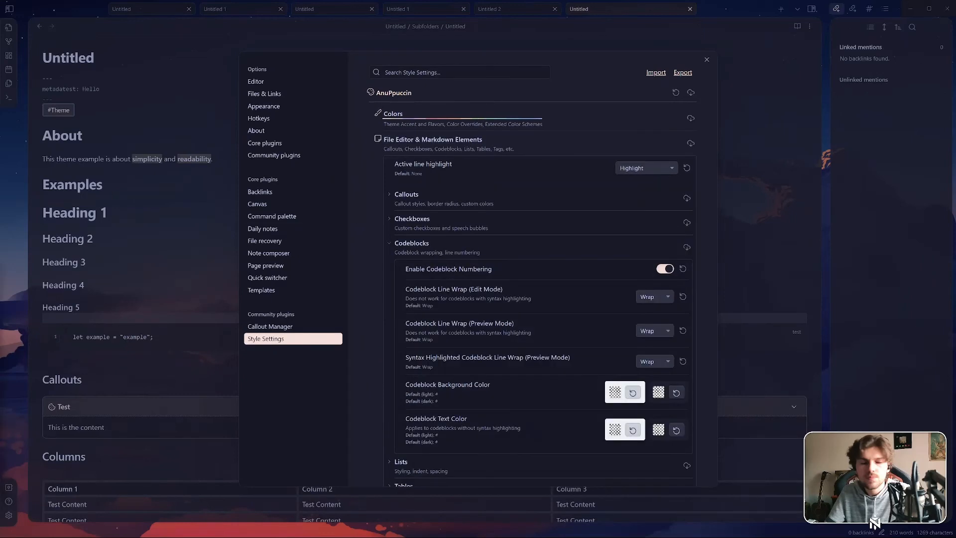
scroll(518, 218, down, 3)
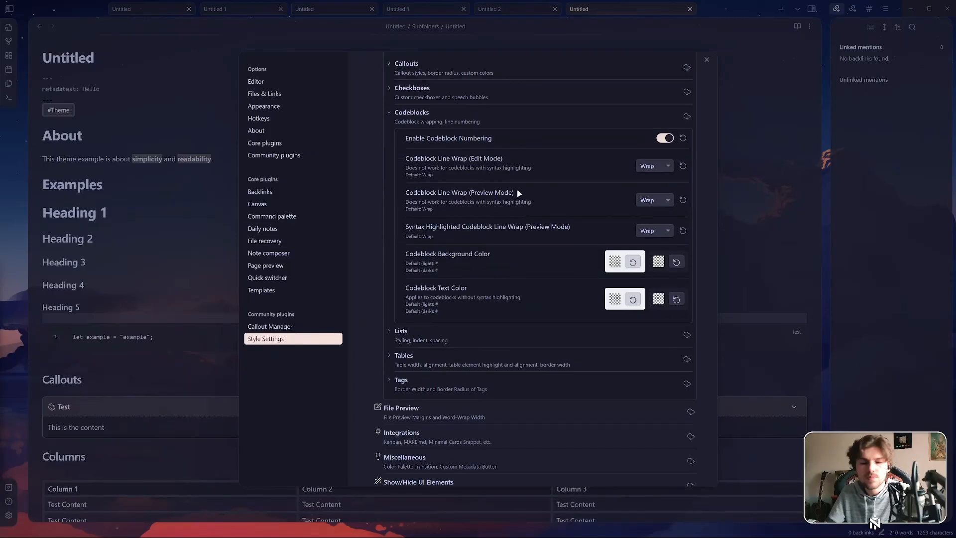
scroll(518, 191, up, 2)
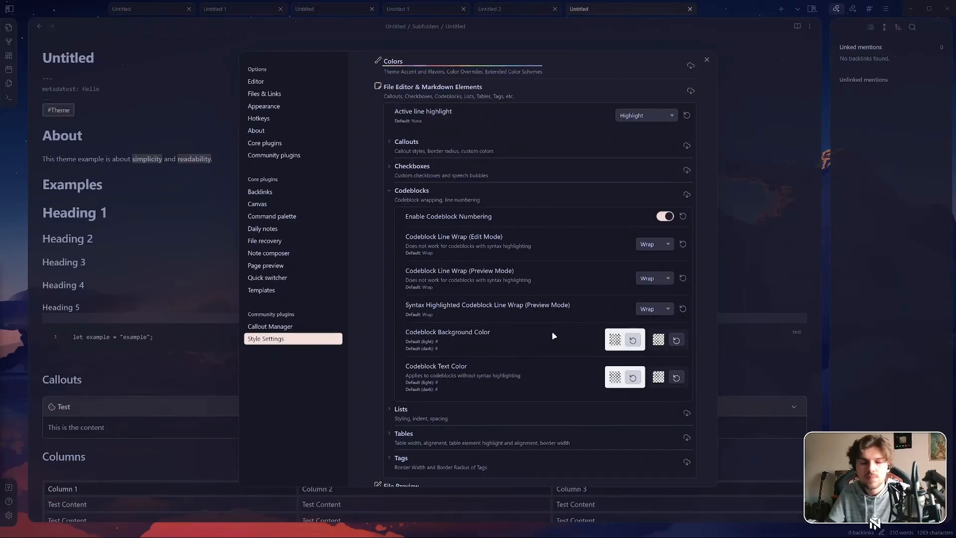
Open the Typography font family settings and examine the source editor and live preview editor fonts
click(428, 194)
click(432, 92)
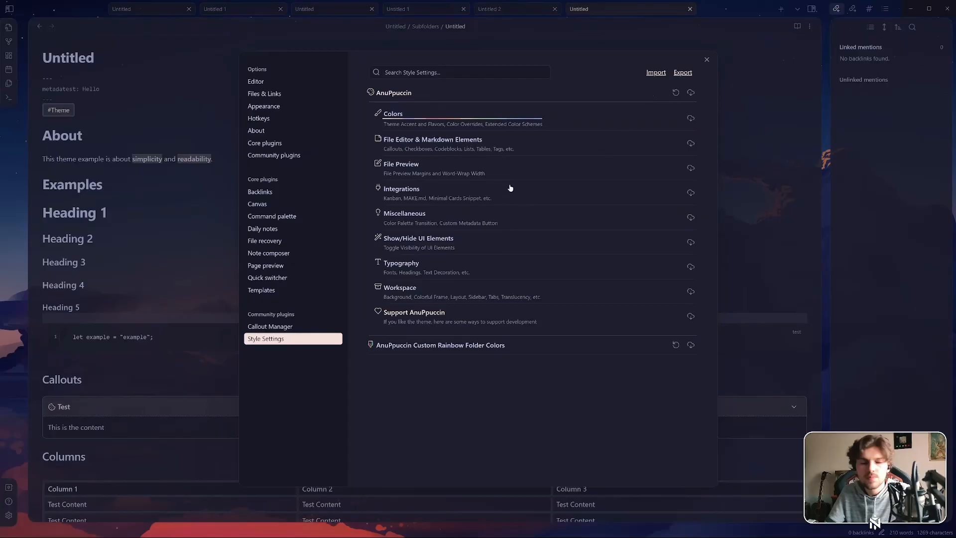
click(467, 268)
click(523, 292)
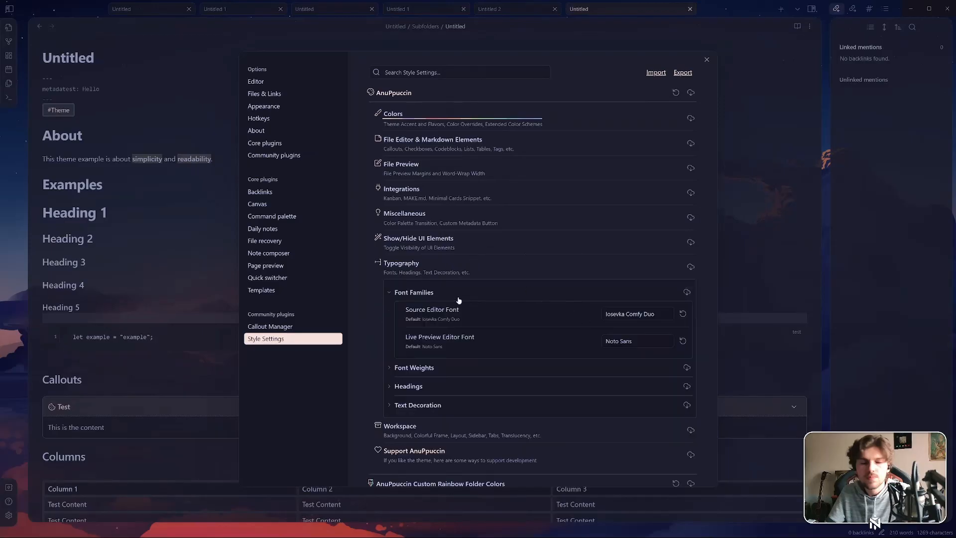
drag(667, 318, 408, 321)
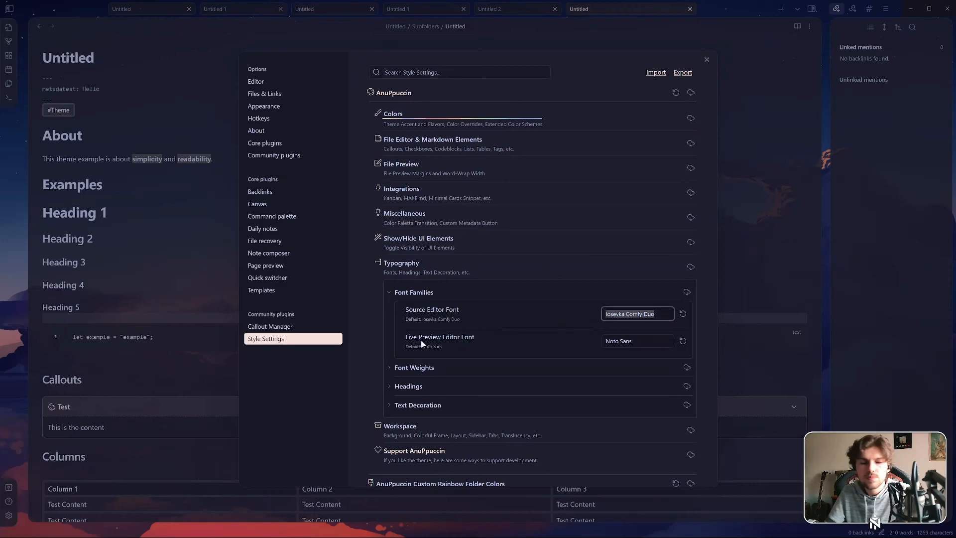
click(355, 302)
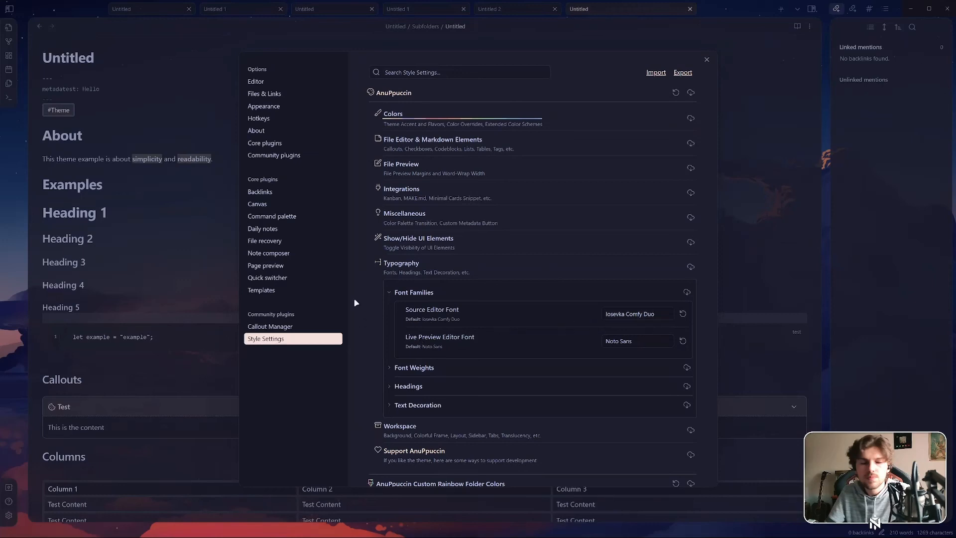
drag(665, 314, 345, 309)
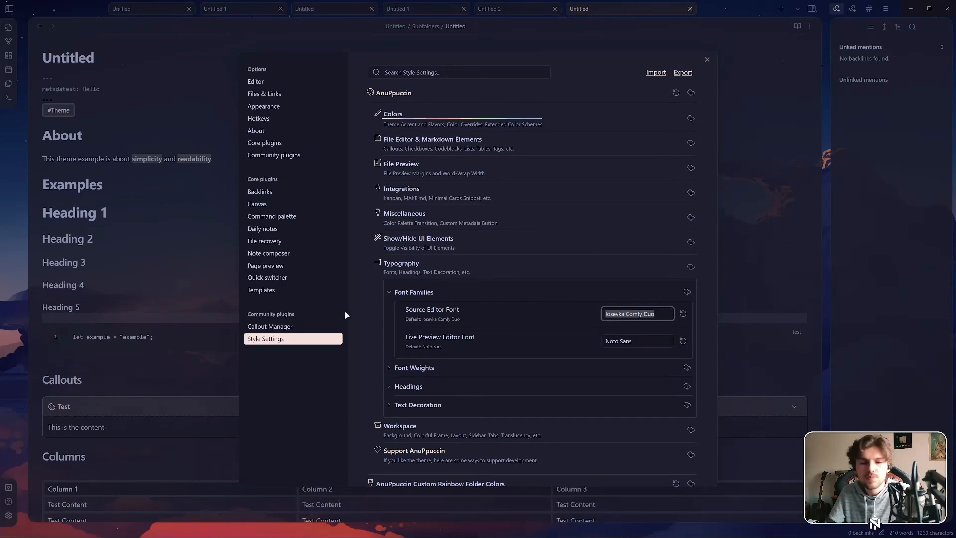
drag(647, 342, 350, 321)
click(363, 303)
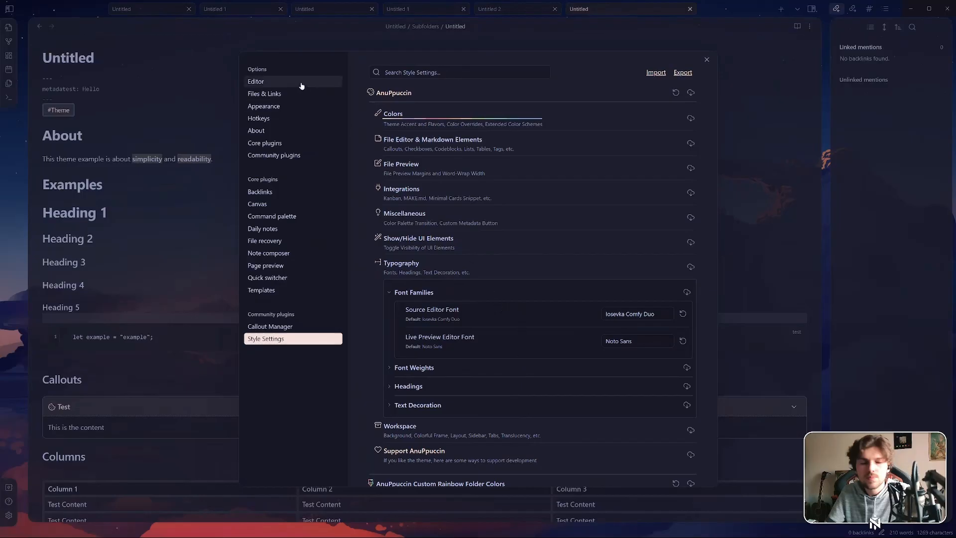
Set Obsidian's interface font to the custom font listed directly after Inter in the Appearance settings
click(304, 106)
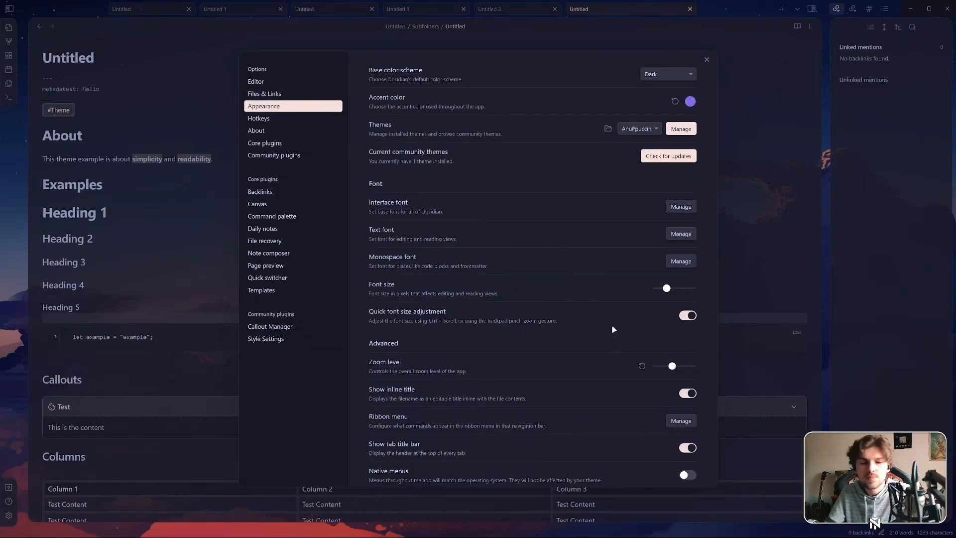
click(681, 206)
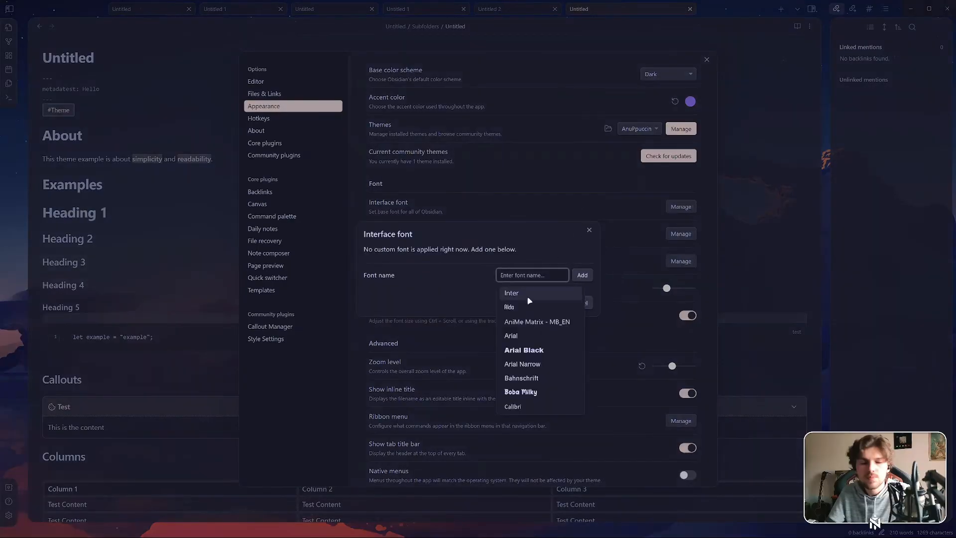
click(523, 233)
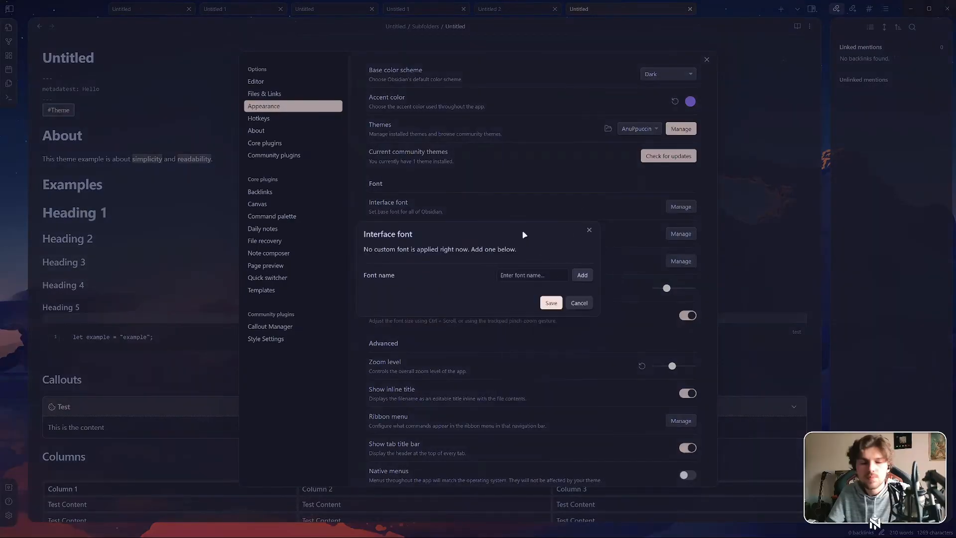
click(566, 276)
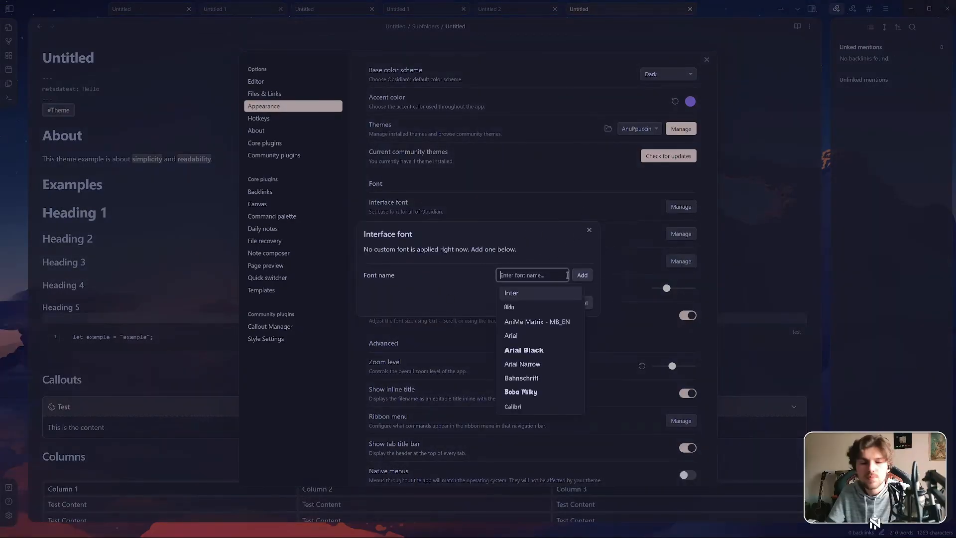
click(551, 307)
click(550, 310)
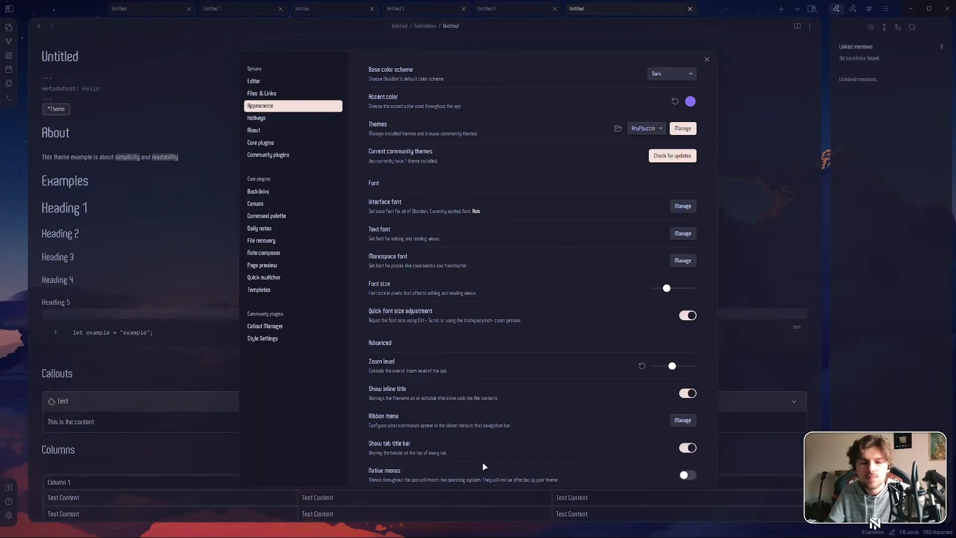
Remove the custom interface font and return to the AnuPpuccin style settings
click(682, 206)
click(584, 257)
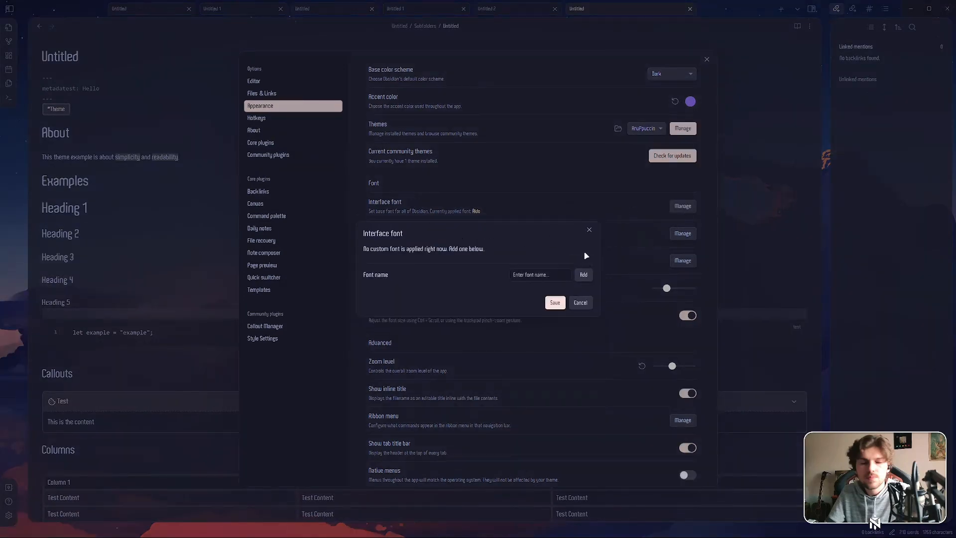
click(555, 303)
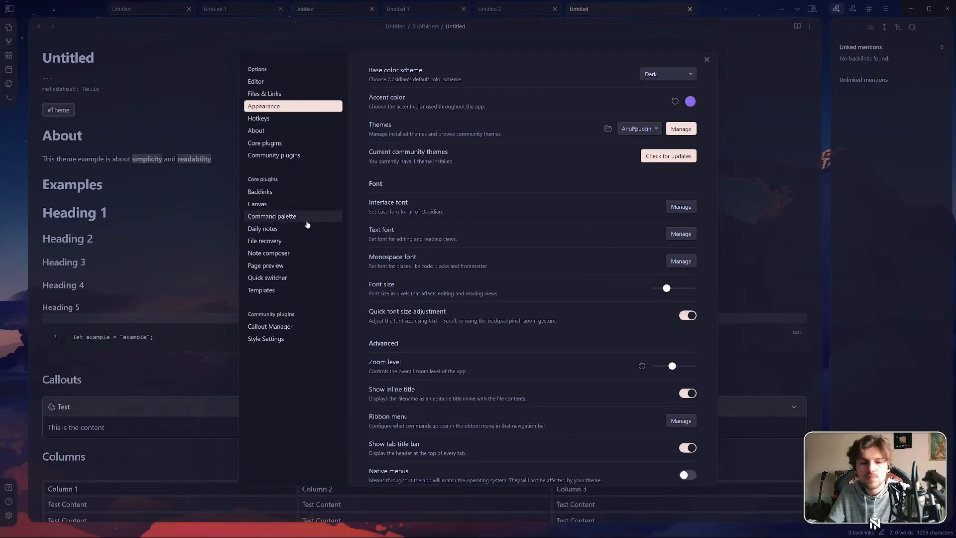
click(273, 338)
click(471, 96)
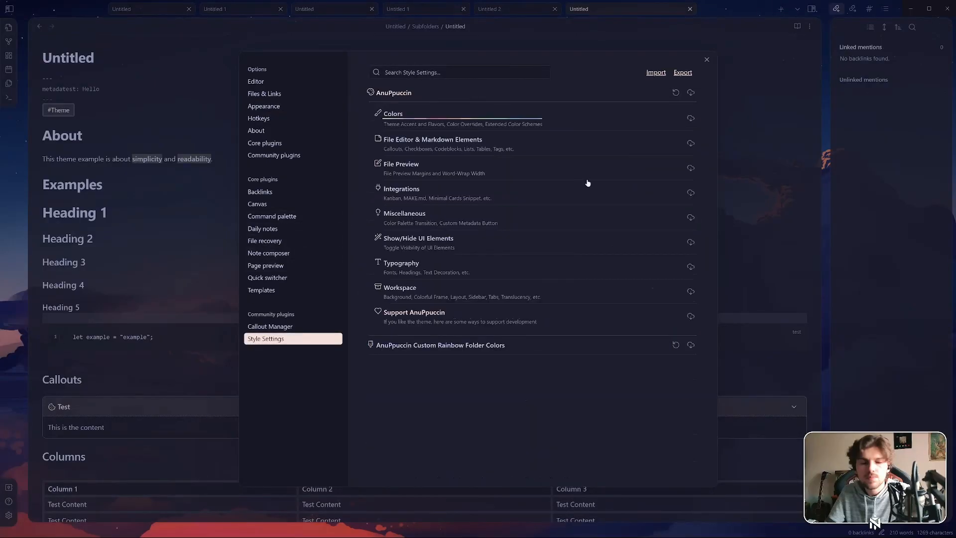
Look through the Show/Hide UI Elements options and the Typography font weight options
click(455, 251)
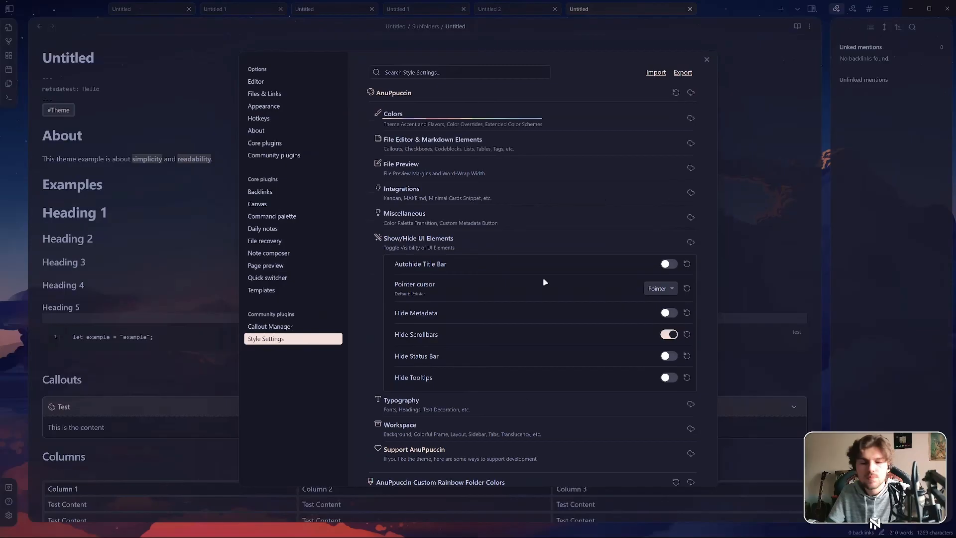
click(487, 250)
click(487, 271)
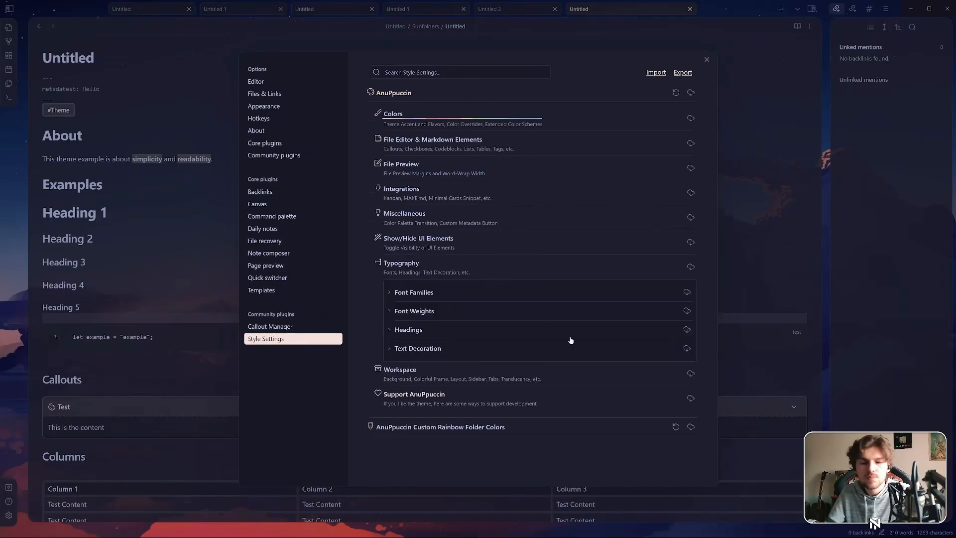
click(573, 293)
click(514, 293)
click(514, 312)
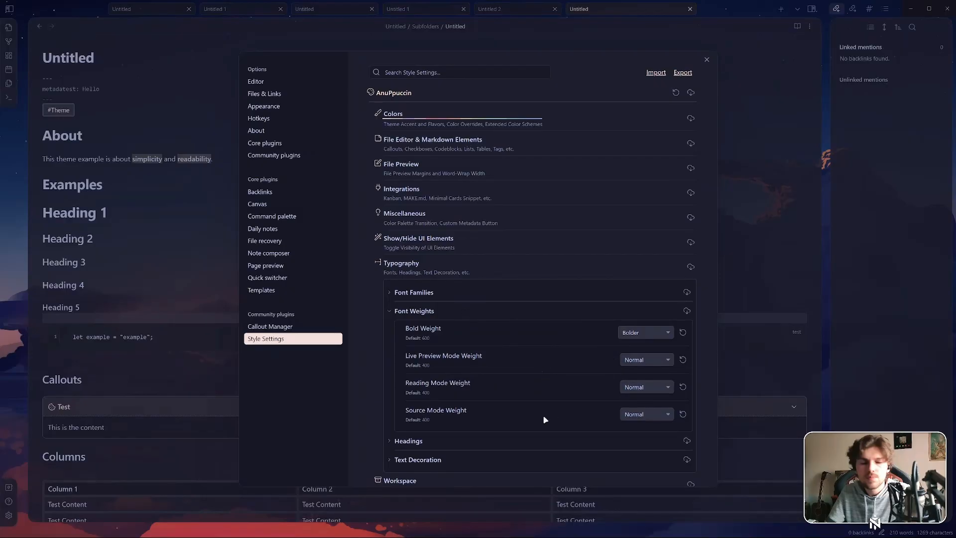
click(637, 360)
click(562, 362)
click(569, 316)
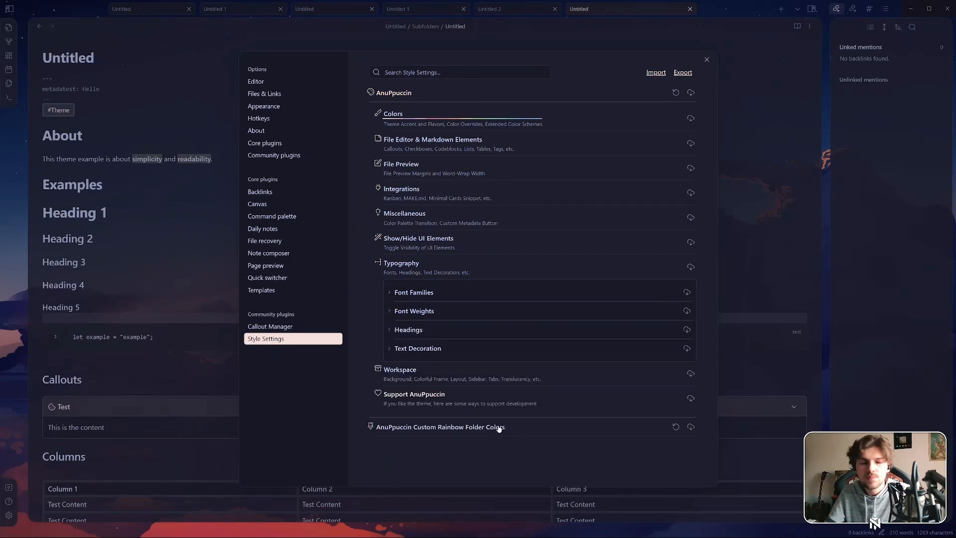
Enable custom heading colors and the custom heading margin in the Typography heading settings
click(488, 347)
click(487, 346)
click(488, 331)
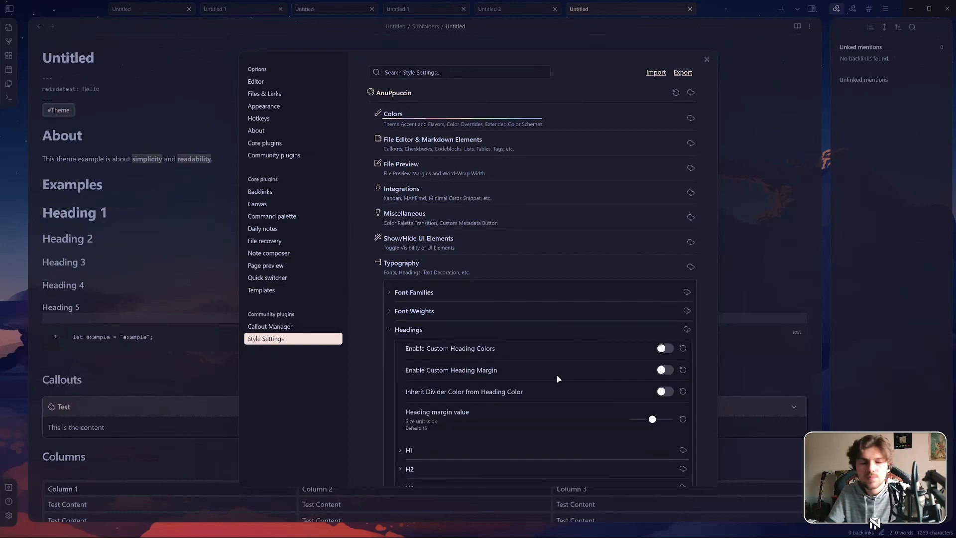
scroll(556, 375, down, 3)
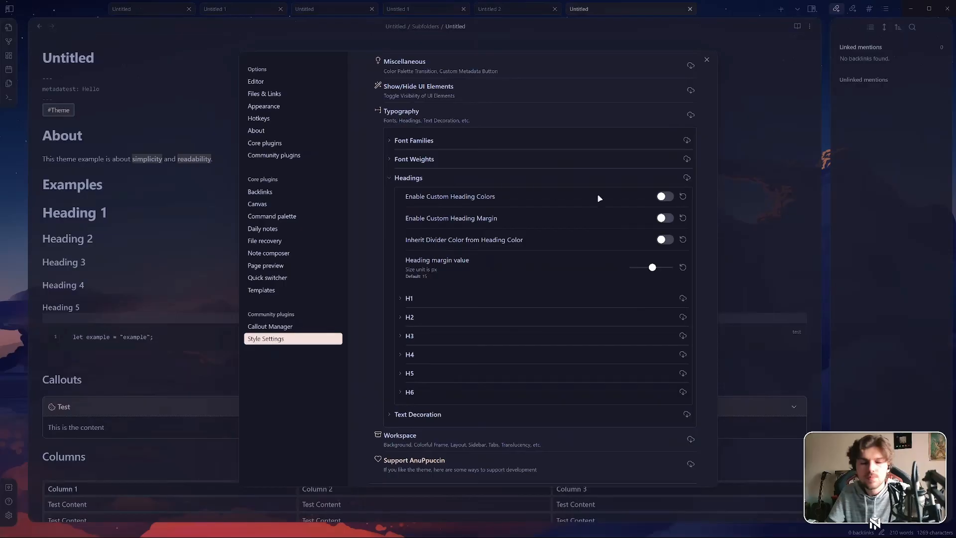
click(663, 196)
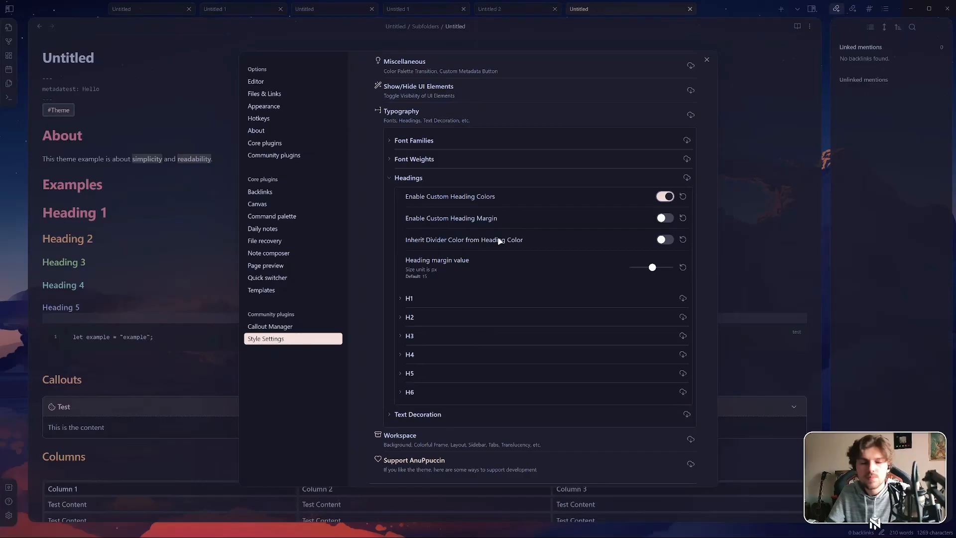
click(665, 219)
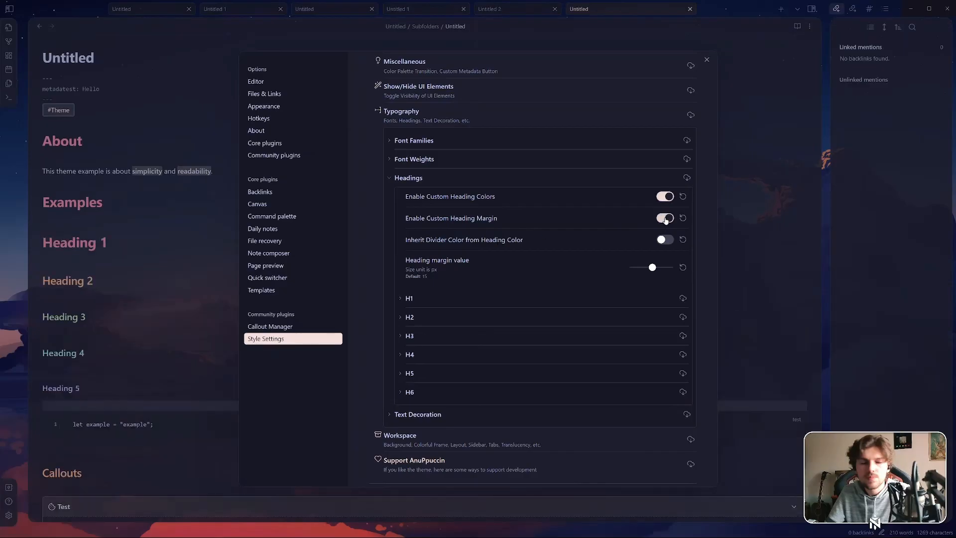
click(665, 219)
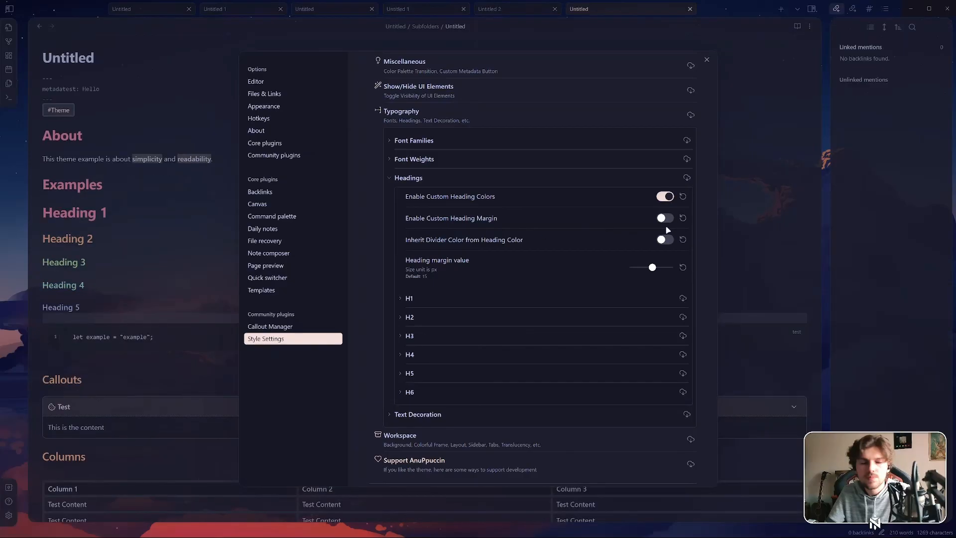
click(666, 219)
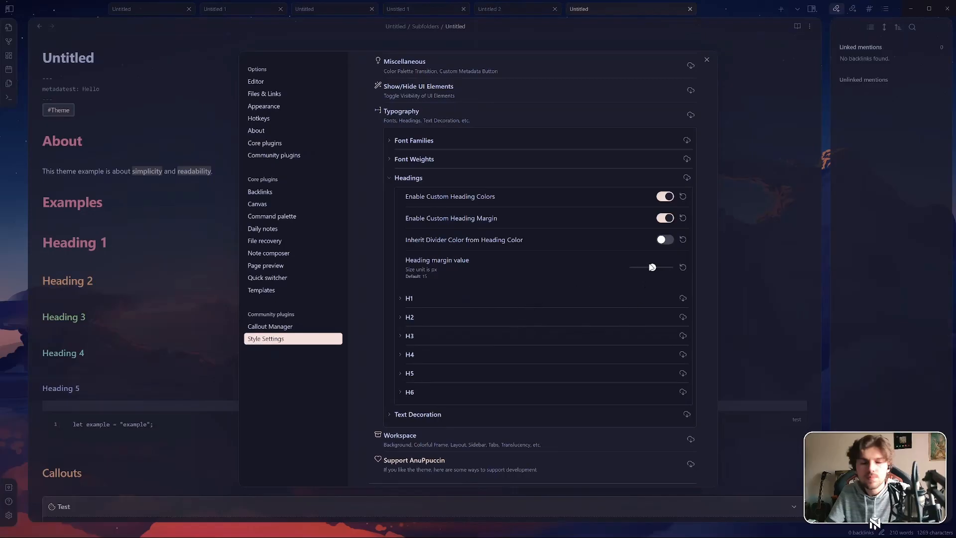
Reduce the heading margin value below its default and let dividers inherit the heading color
drag(652, 267, 641, 268)
drag(638, 269, 640, 269)
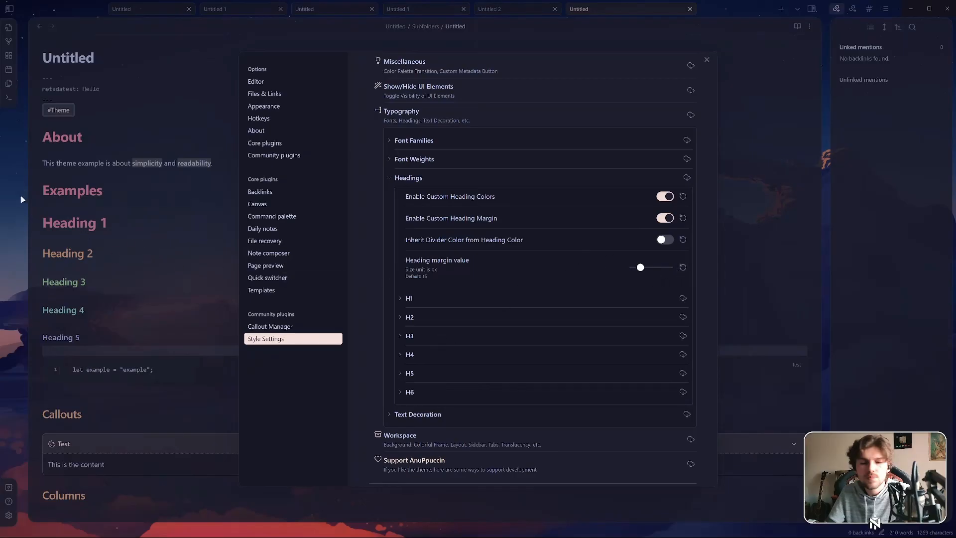
click(685, 269)
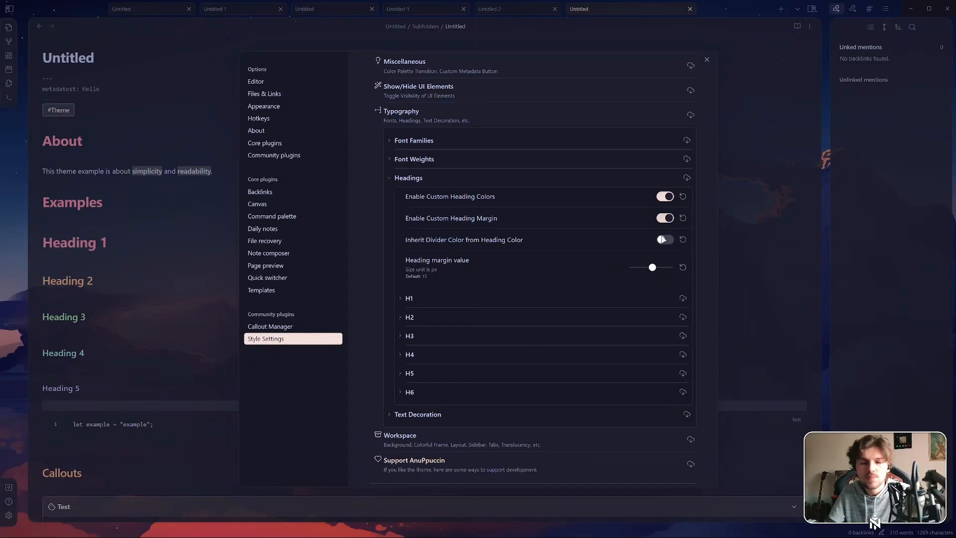
click(647, 268)
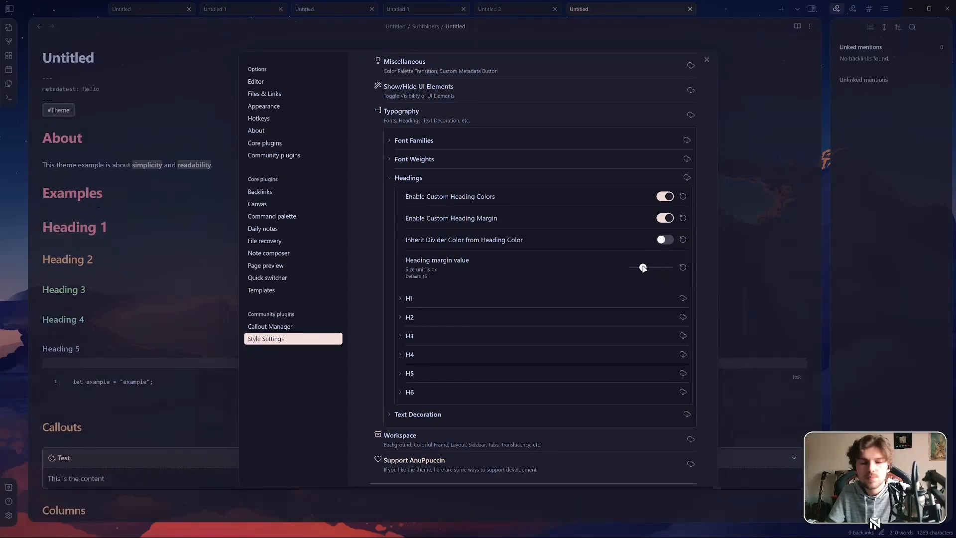
drag(647, 268, 641, 268)
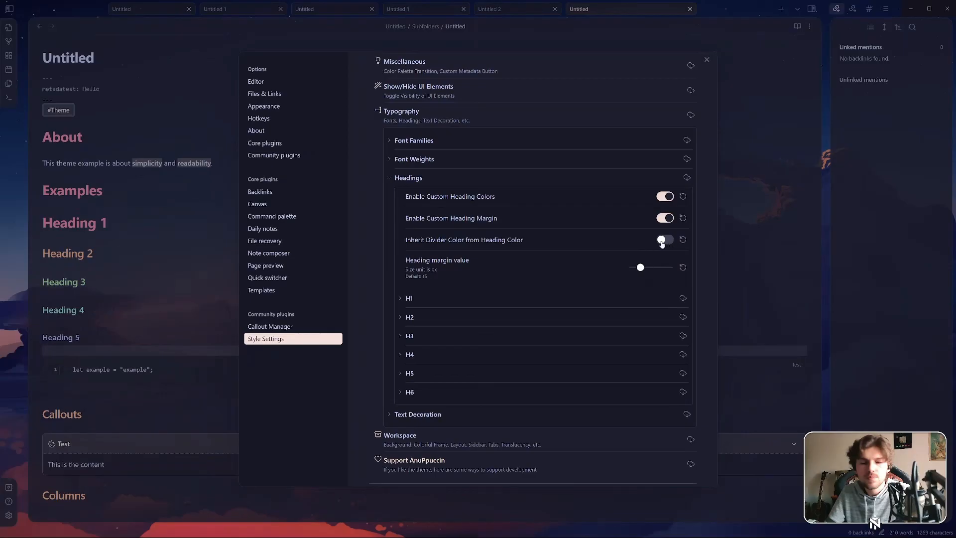
click(663, 240)
Try an H1 font size of 3 em, then set it back to 2 em
click(408, 299)
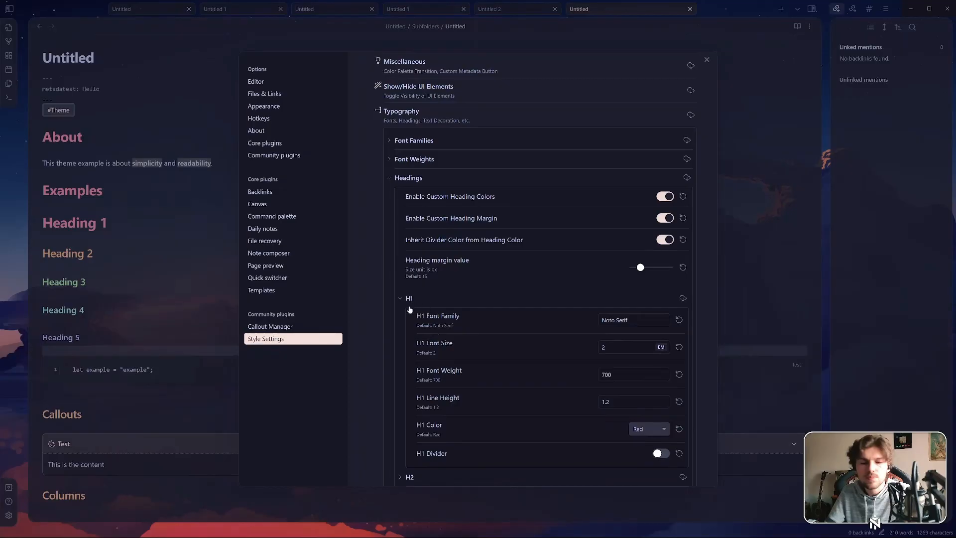
click(635, 320)
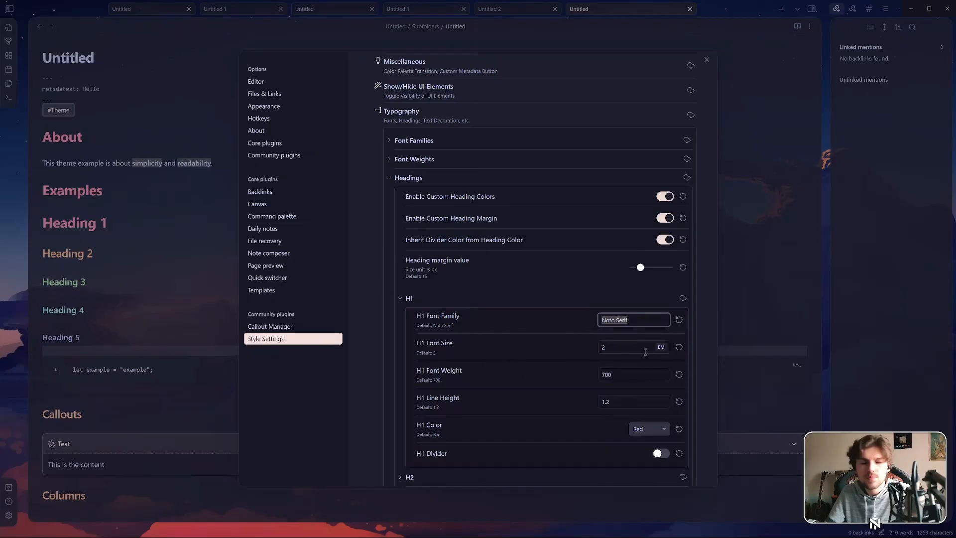
key(Tab)
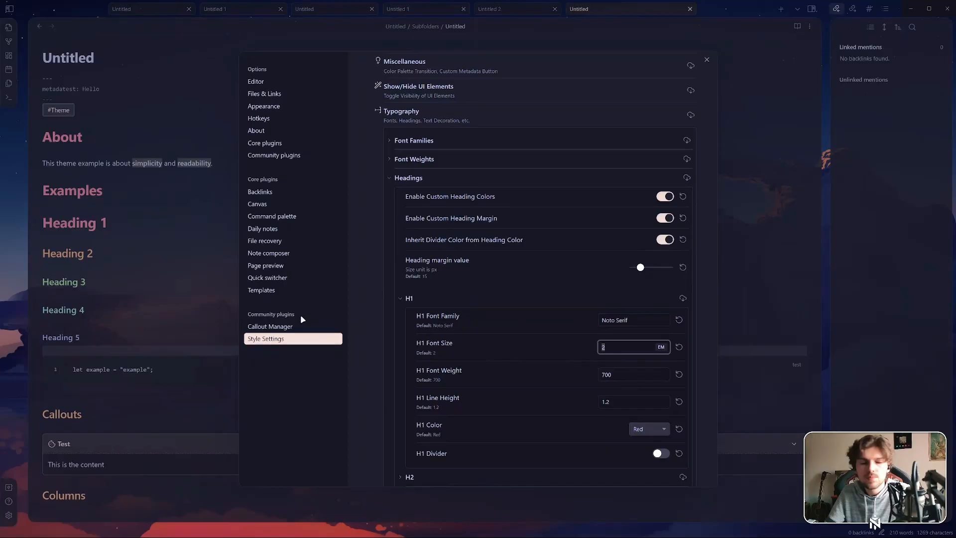
text(3)
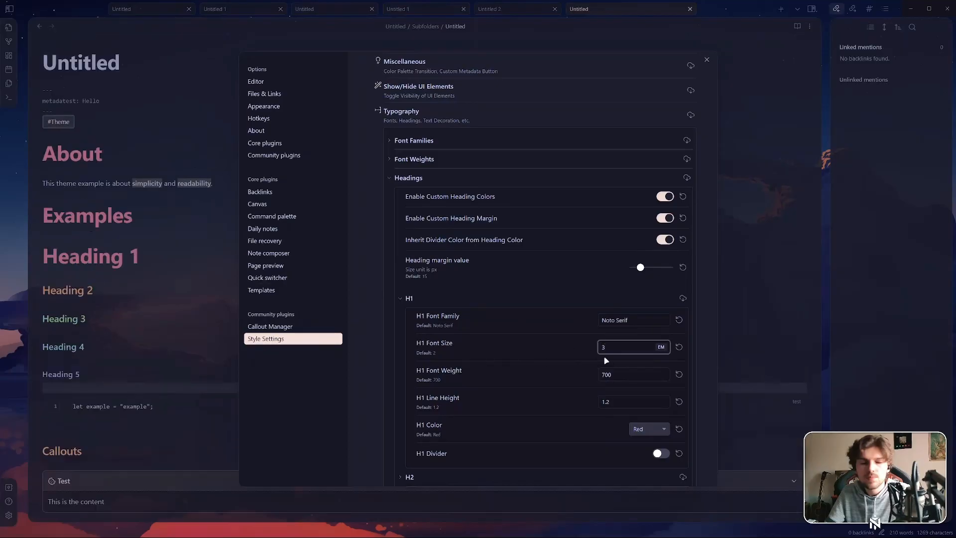
text(2)
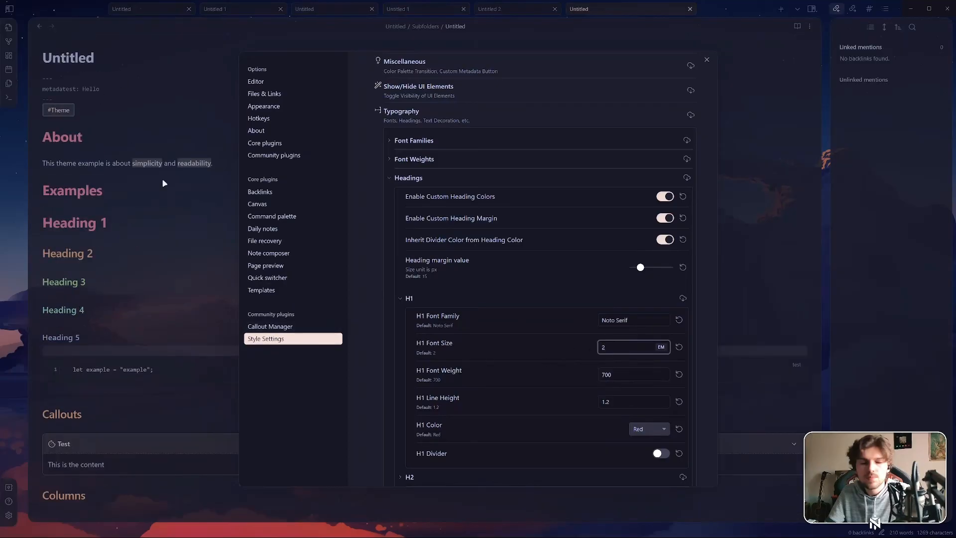
key(Tab)
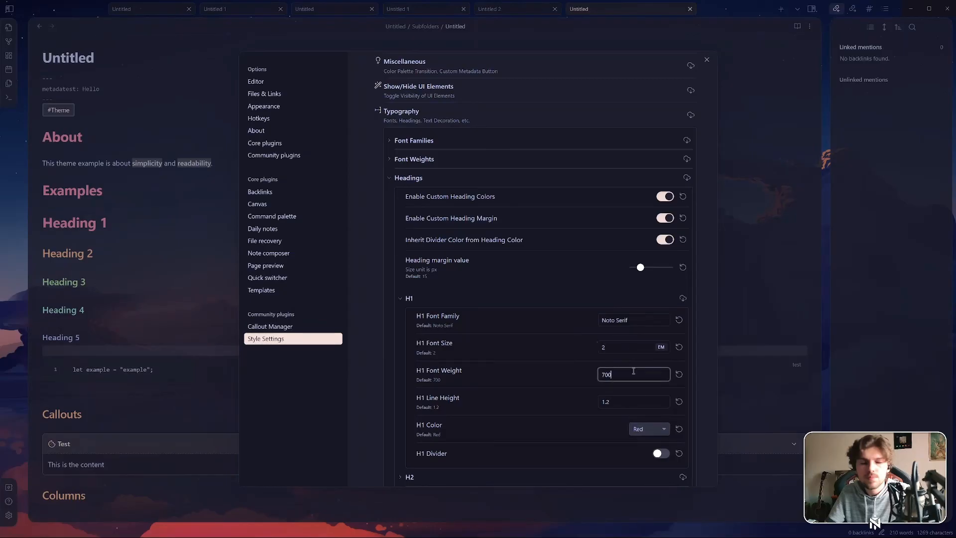
Set the H1 line height to 1.5 and turn off the custom heading margin
click(626, 403)
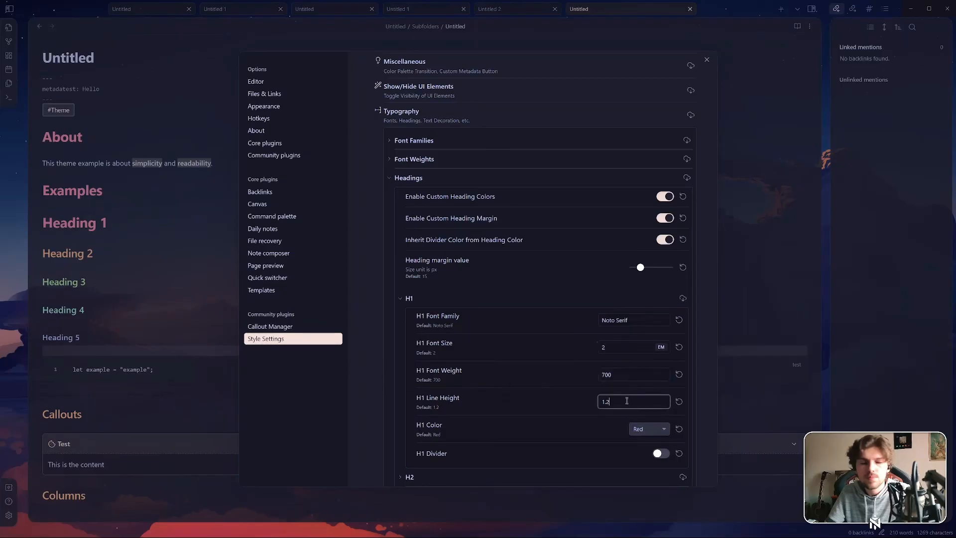
text(1.)
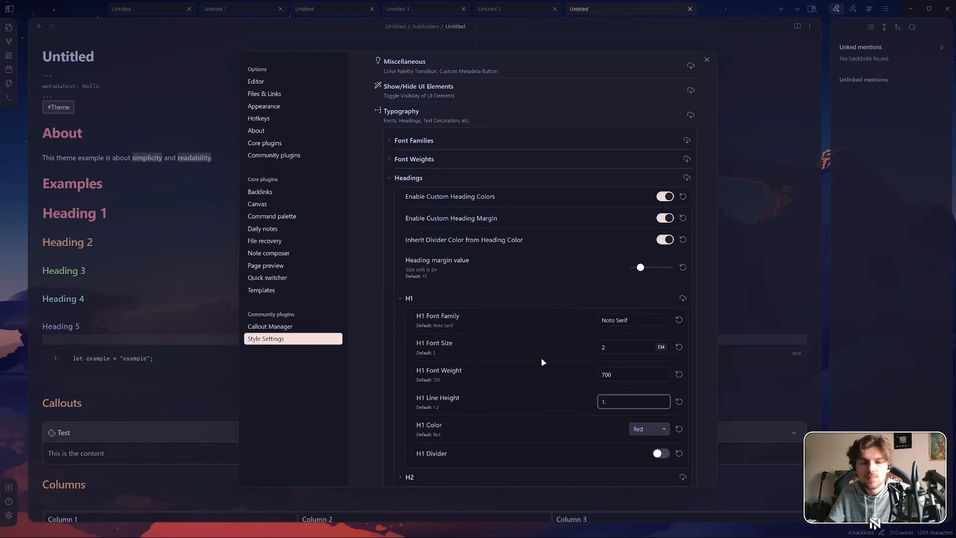
text(5)
click(630, 376)
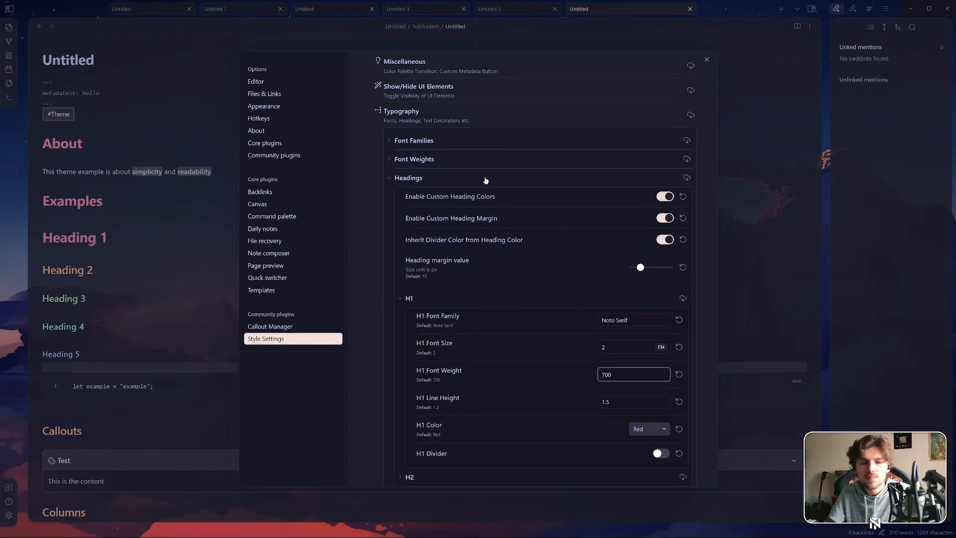
click(665, 219)
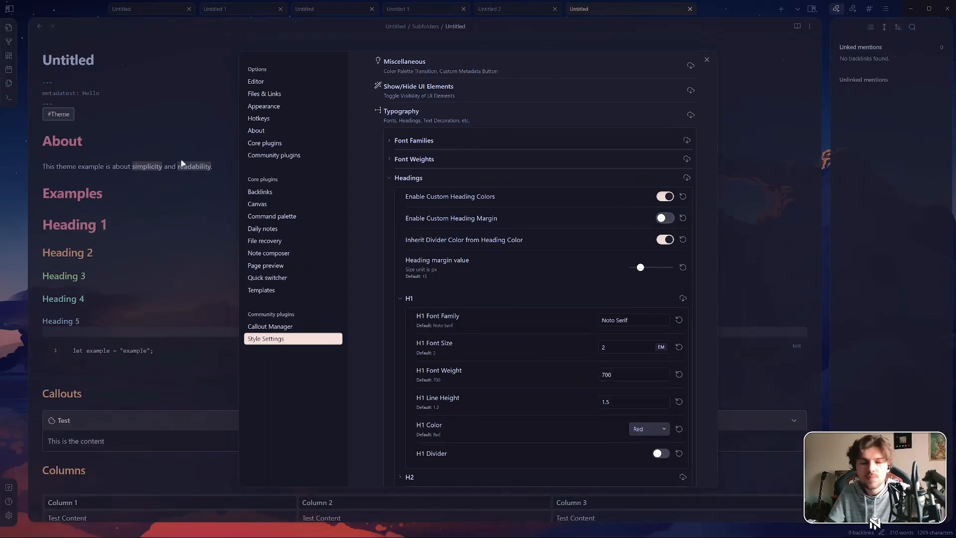
Try an H1 line height of 5, then restore its default
drag(636, 402, 599, 402)
text(5)
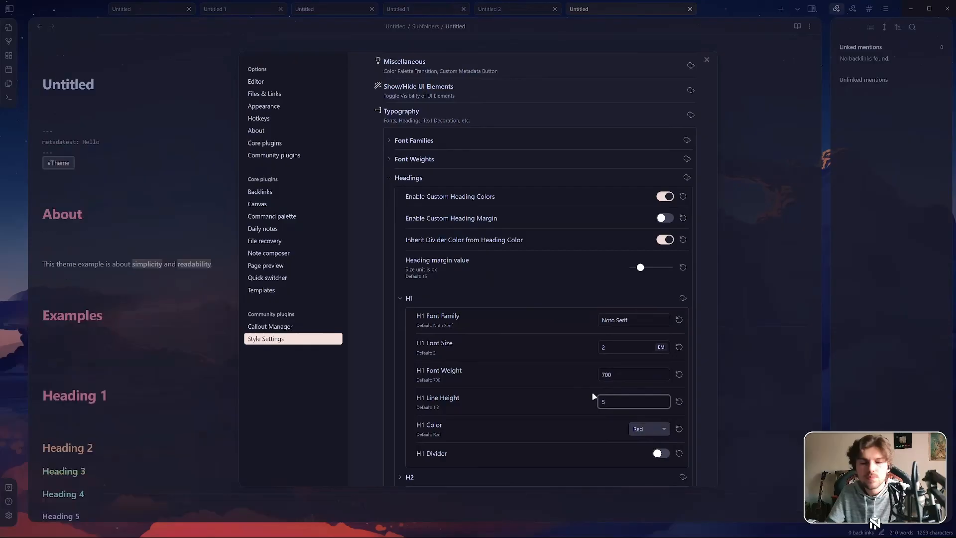
click(593, 396)
double_click(623, 402)
click(683, 403)
click(683, 403)
Try H2 line heights of 2 and 290, then restore the default
scroll(498, 358, down, 4)
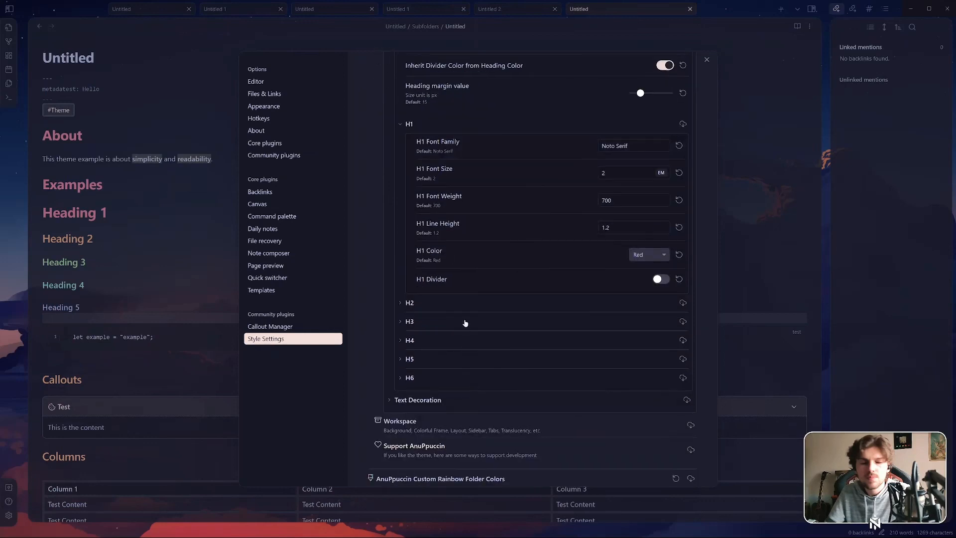
click(476, 305)
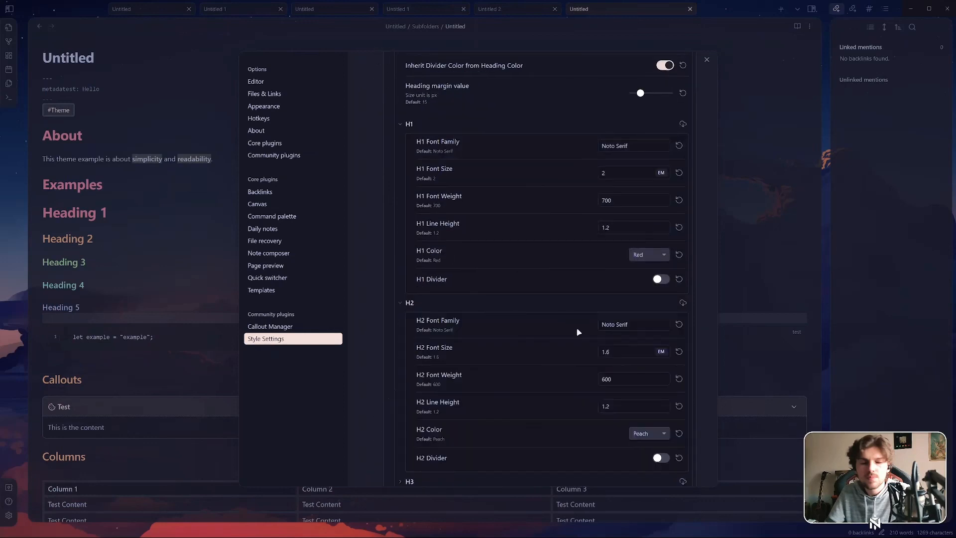
double_click(629, 403)
text(2)
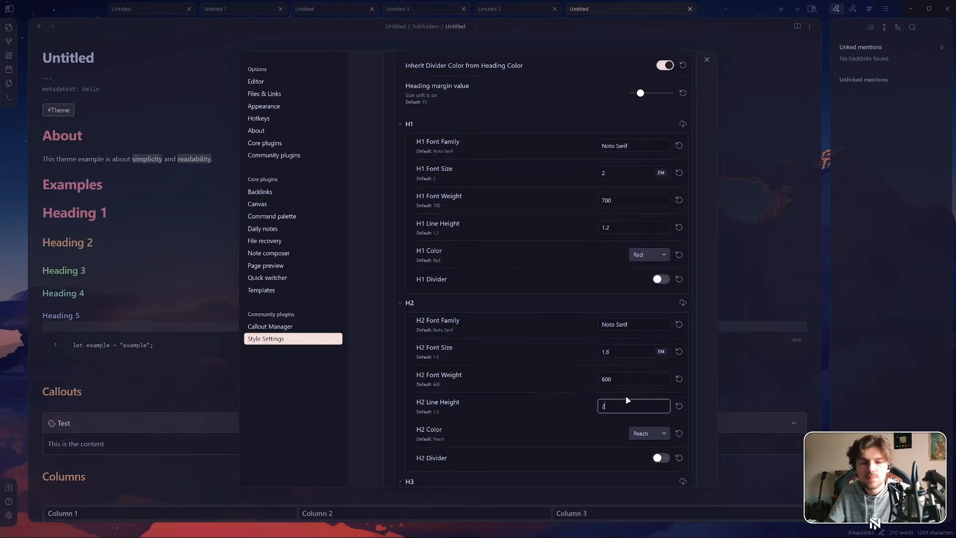
text(90)
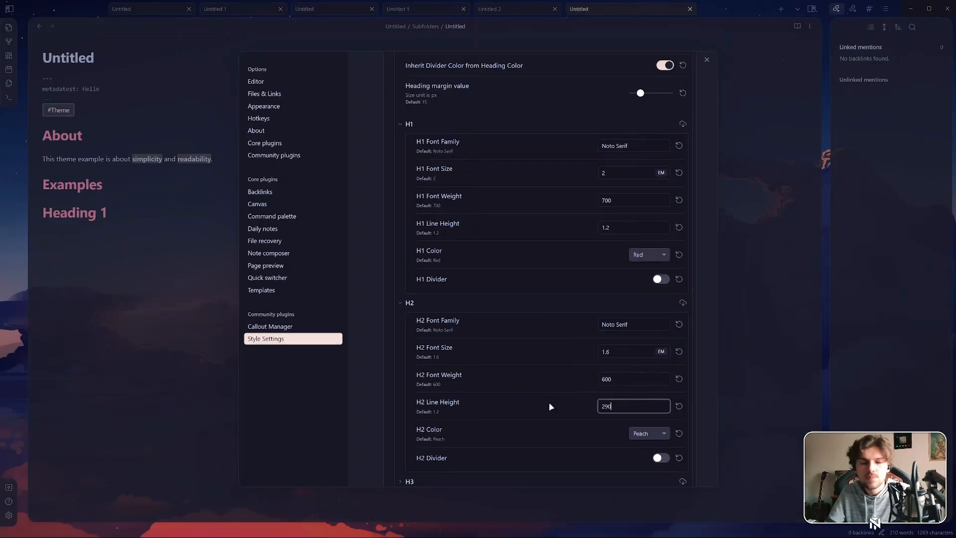
key(BackSpace)
click(678, 405)
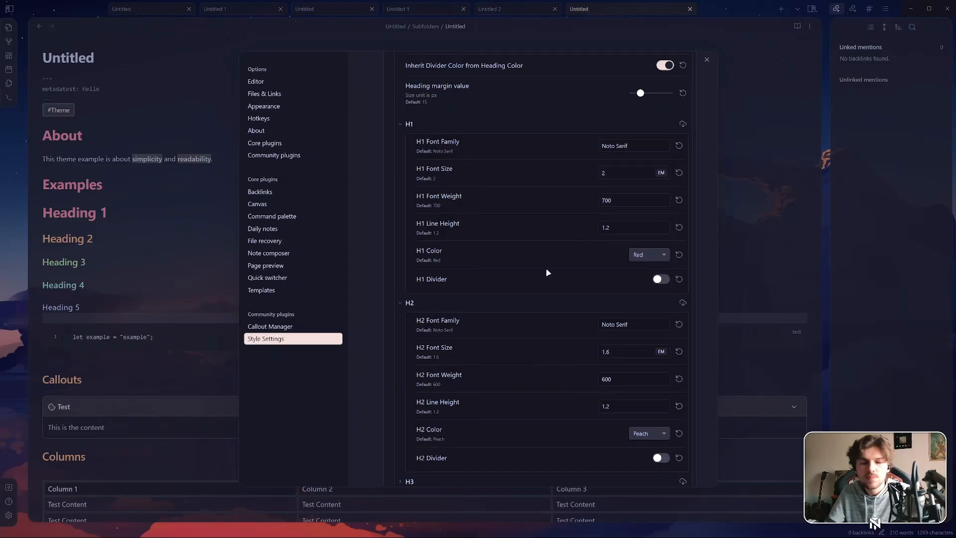
Enable the H1 divider and set the H1 line height to 1.5
scroll(459, 354, up, 3)
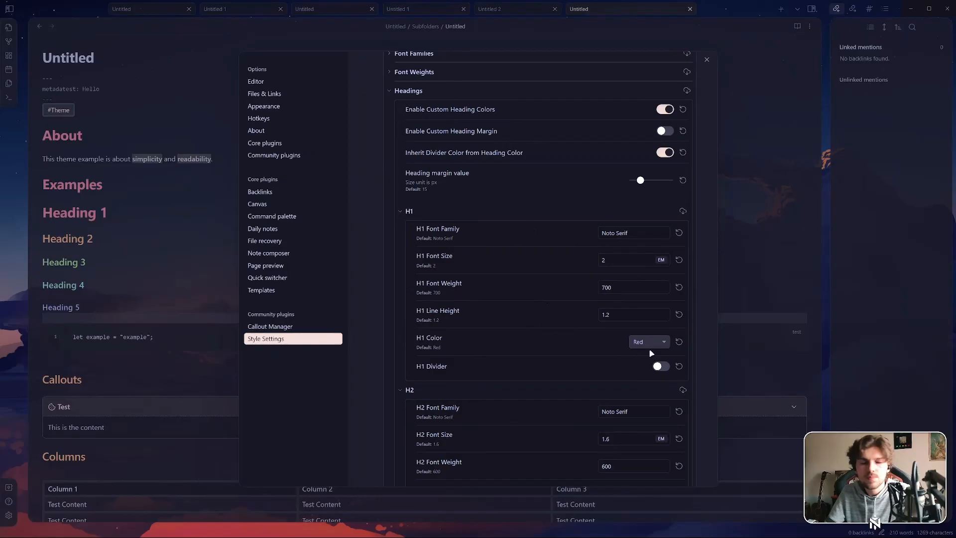
click(658, 366)
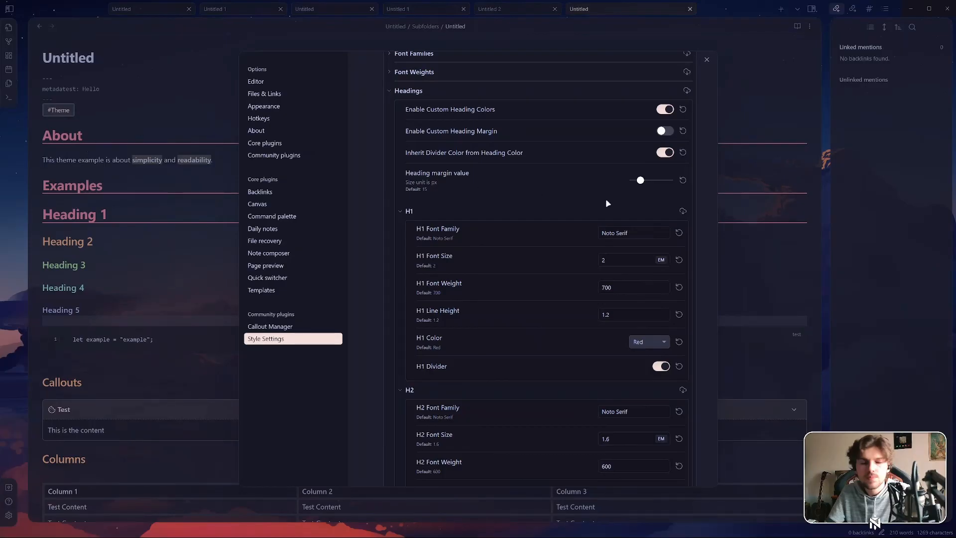
click(630, 315)
text(4)
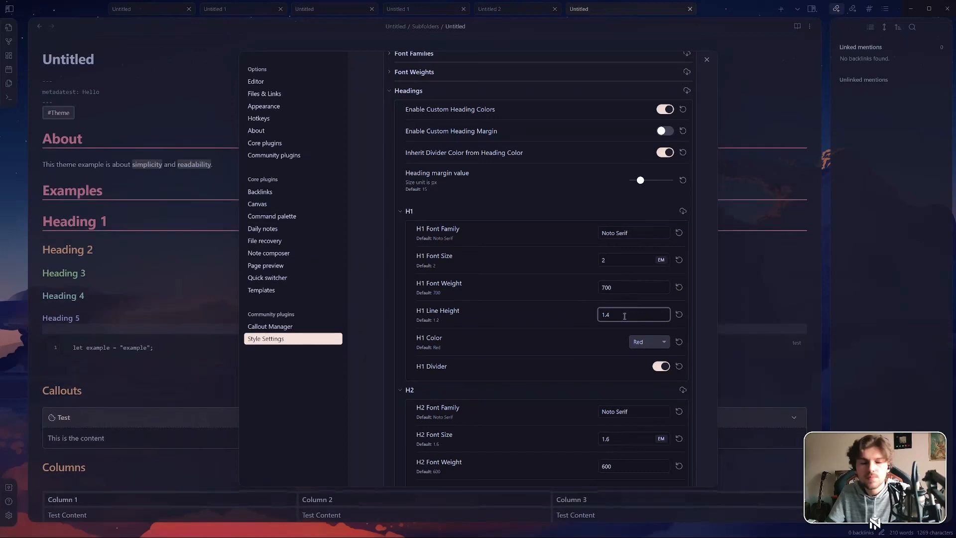
key(BackSpace)
text(5)
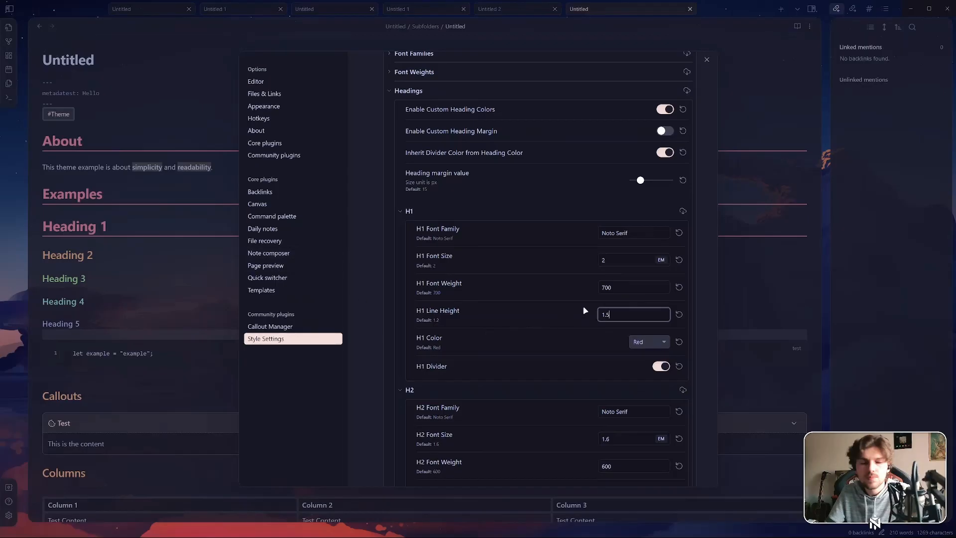
click(612, 288)
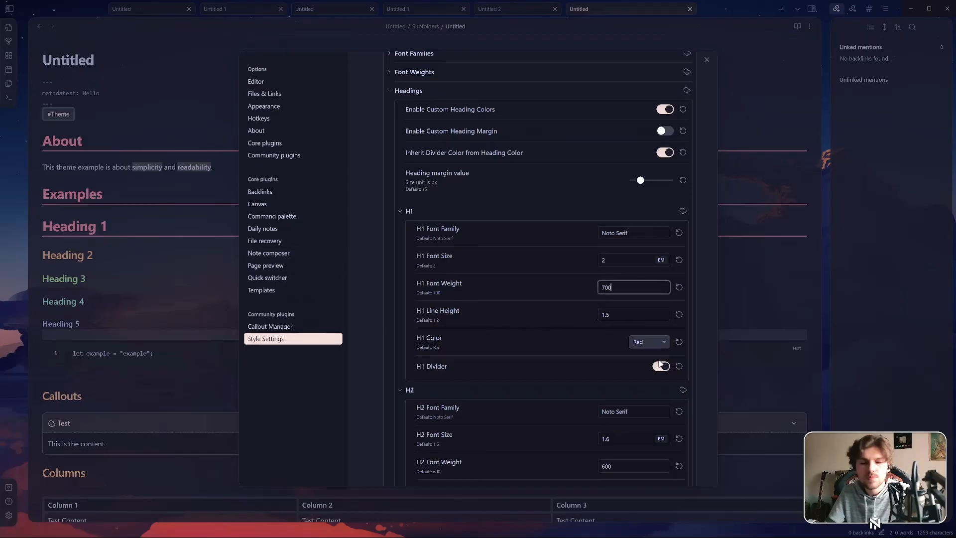
Try turning off divider color inheritance from the heading color, then turn it back on
click(569, 339)
click(665, 153)
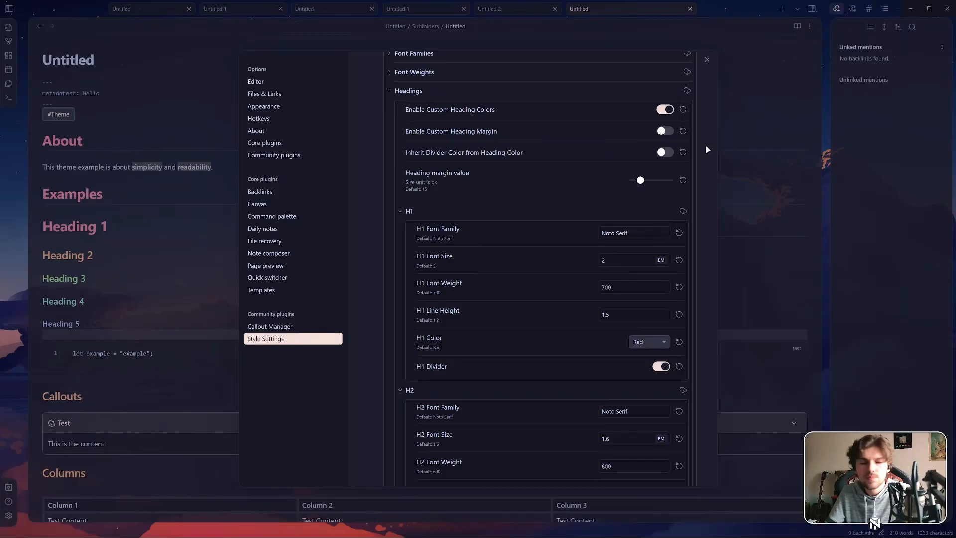
click(665, 153)
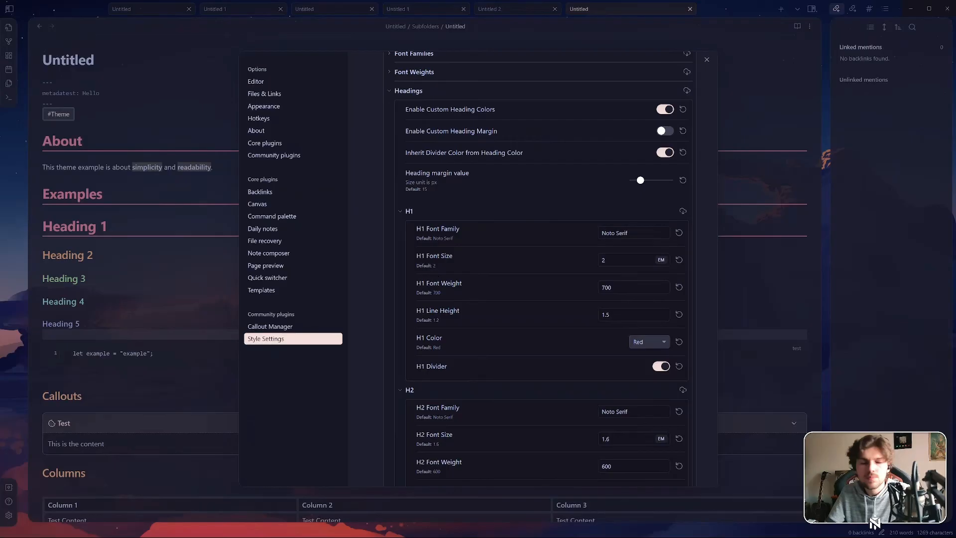
Set the H1 heading color to Flamingo
scroll(481, 343, down, 4)
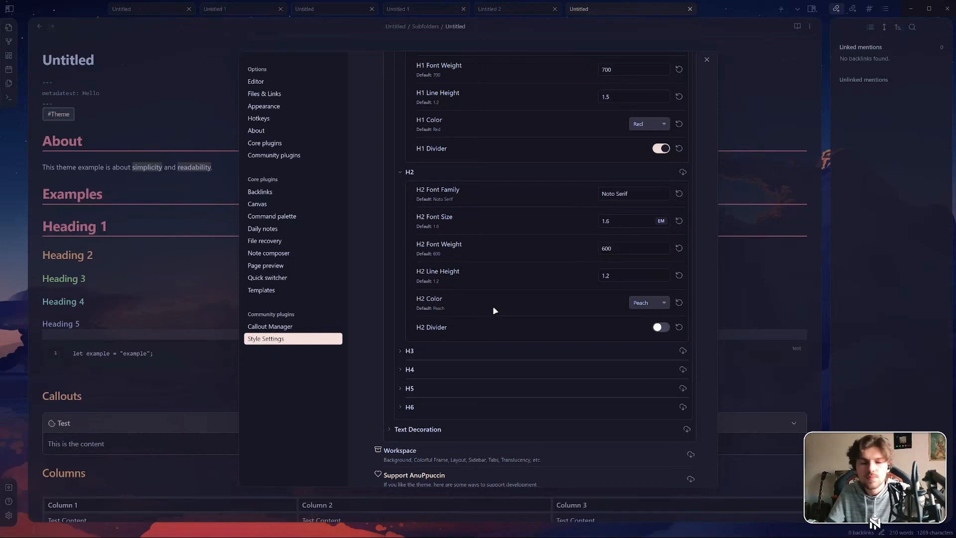
click(649, 124)
click(645, 134)
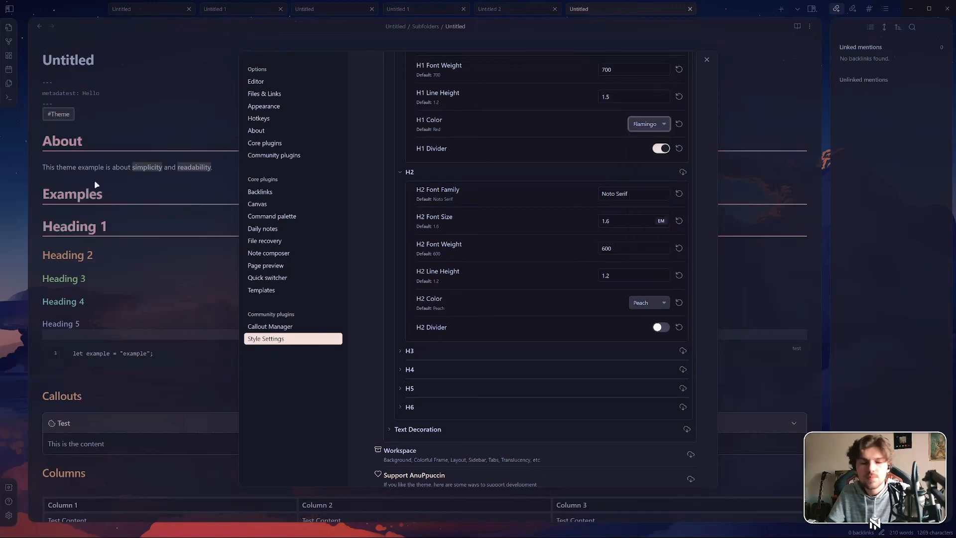
Expand the H3 heading settings and look over their options
scroll(501, 193, down, 1)
click(445, 292)
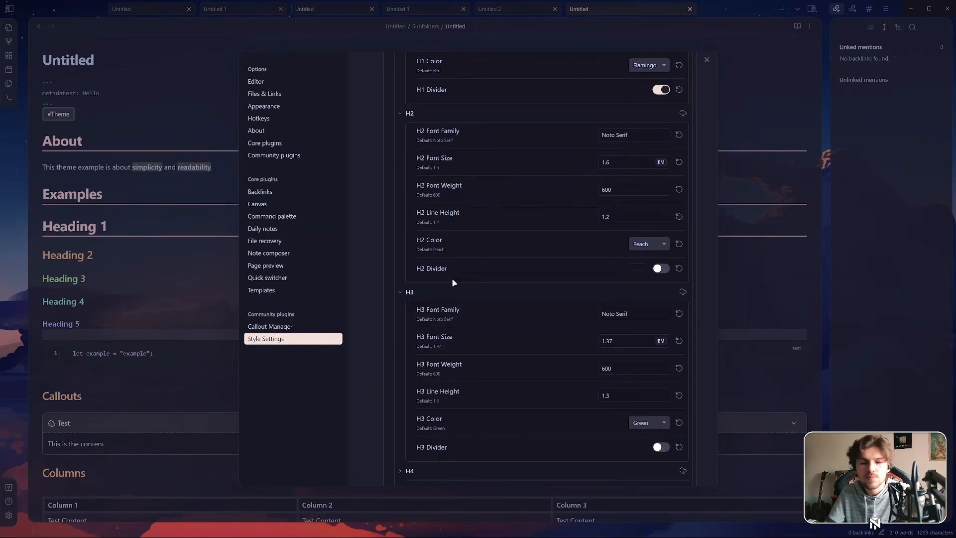
scroll(450, 279, down, 3)
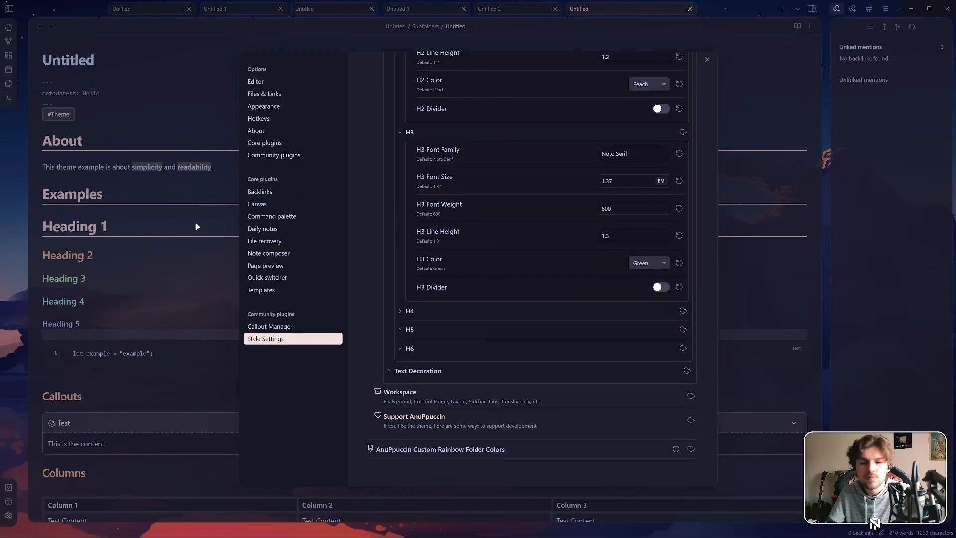
In the Text Decoration settings, set the bold color to Yellow and enable decoration colors
click(434, 371)
scroll(482, 409, down, 3)
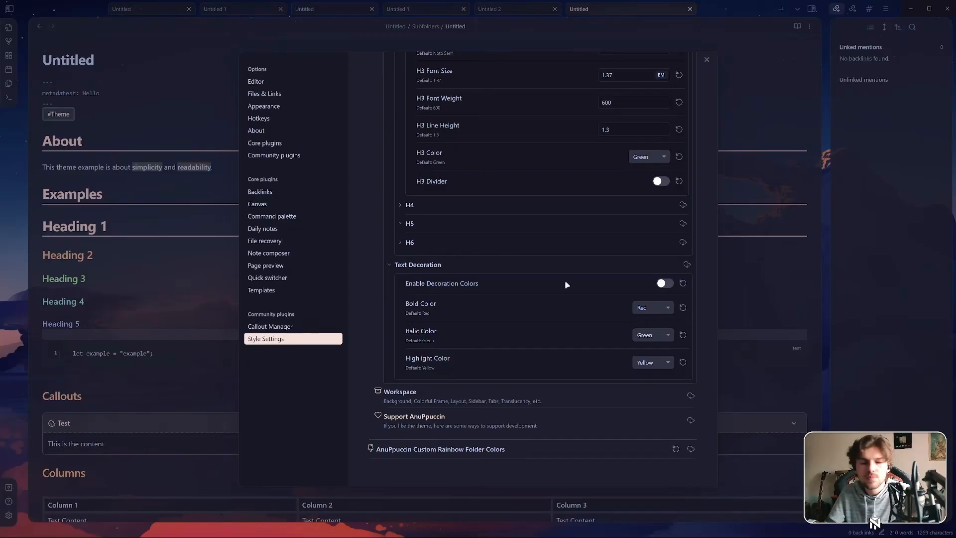
click(664, 308)
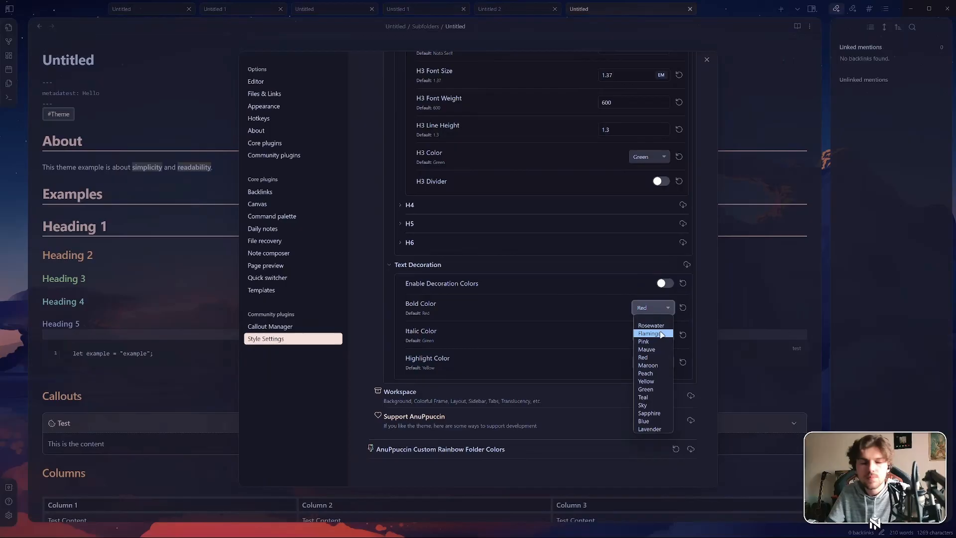
click(651, 381)
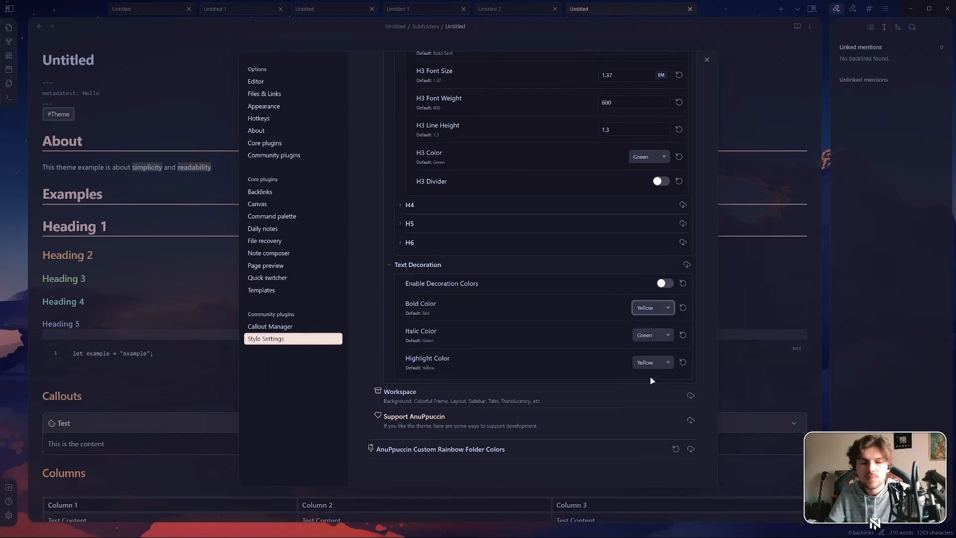
click(652, 313)
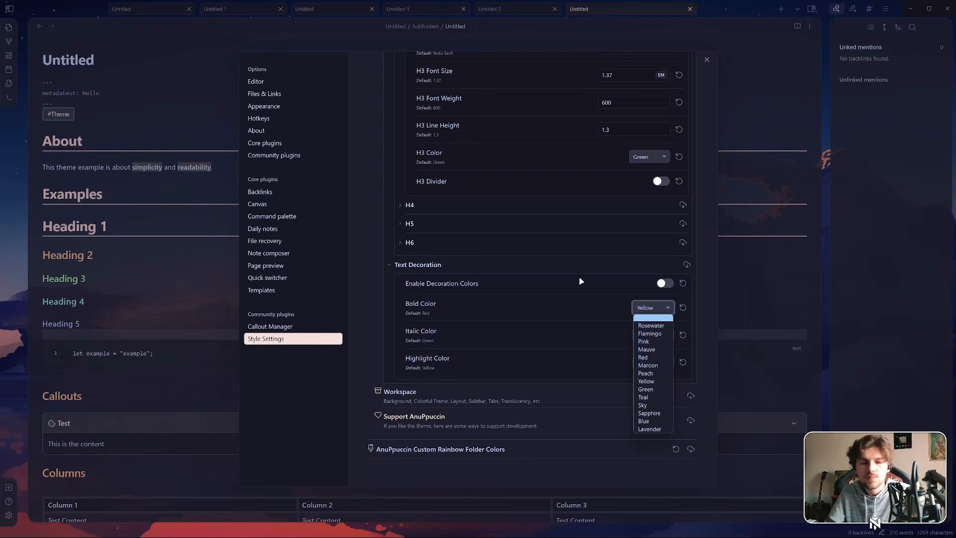
click(660, 282)
click(665, 283)
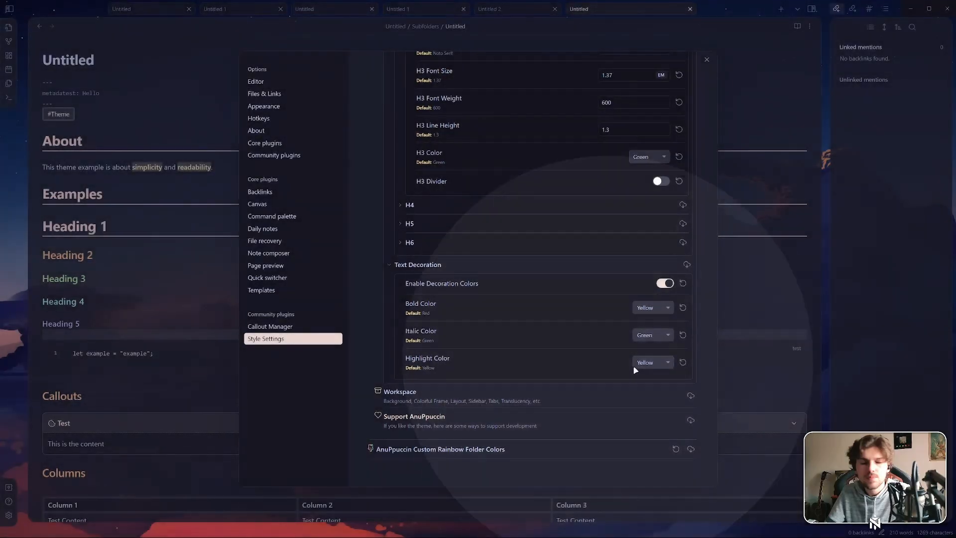
Set the highlight color to Pink, then try Sky as the bold color before setting it to Pink
click(643, 364)
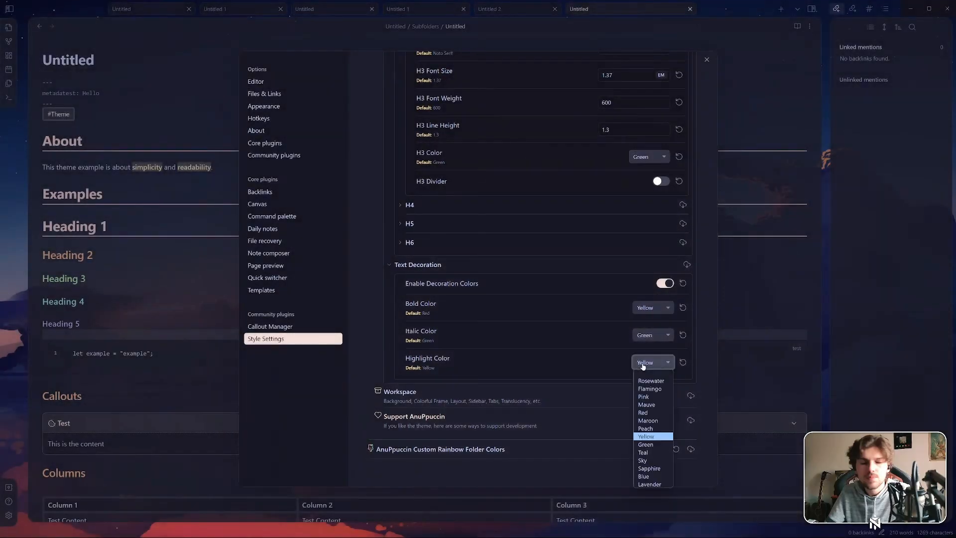
click(650, 397)
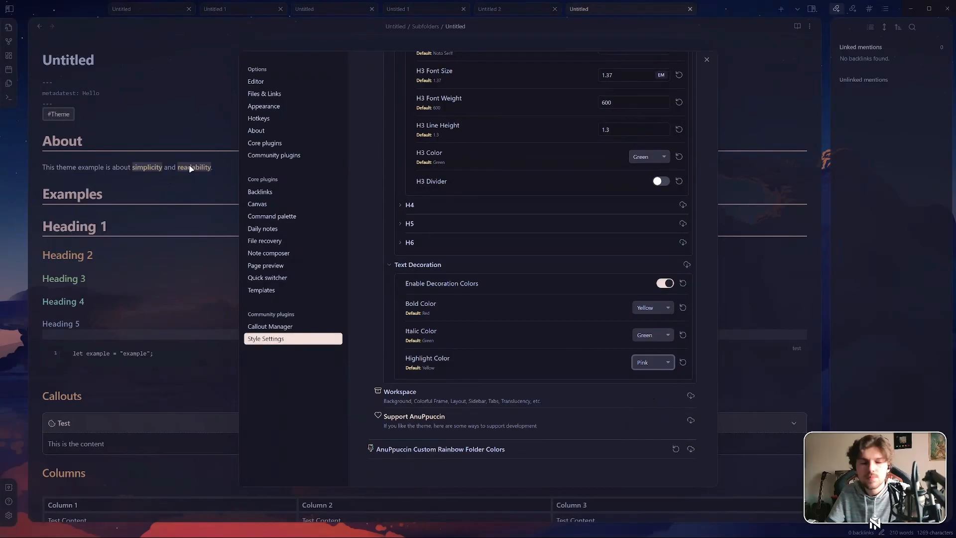
click(649, 307)
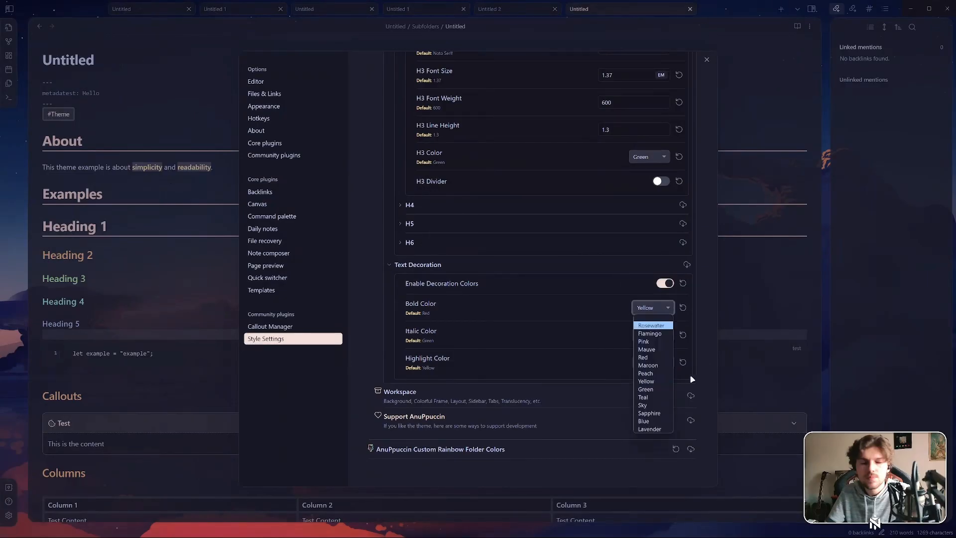
click(645, 405)
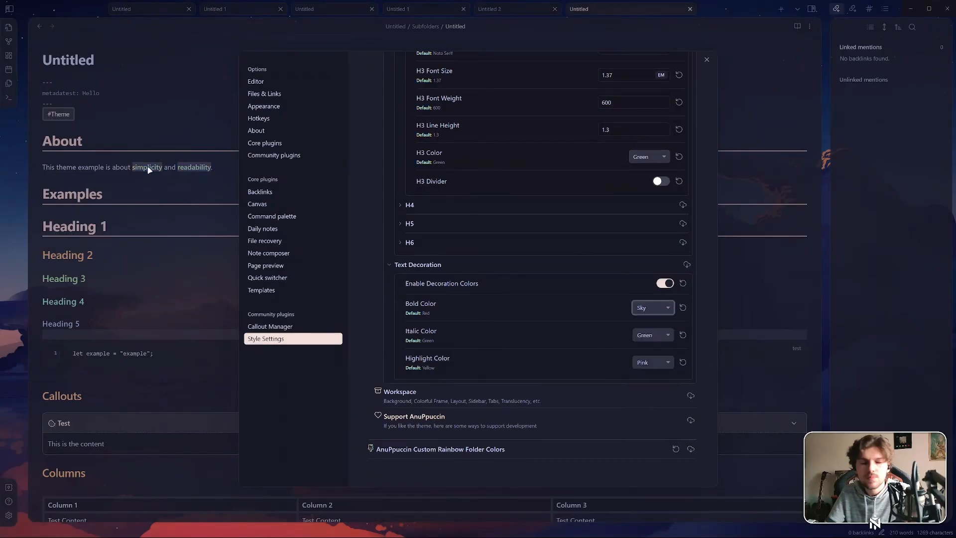
click(670, 310)
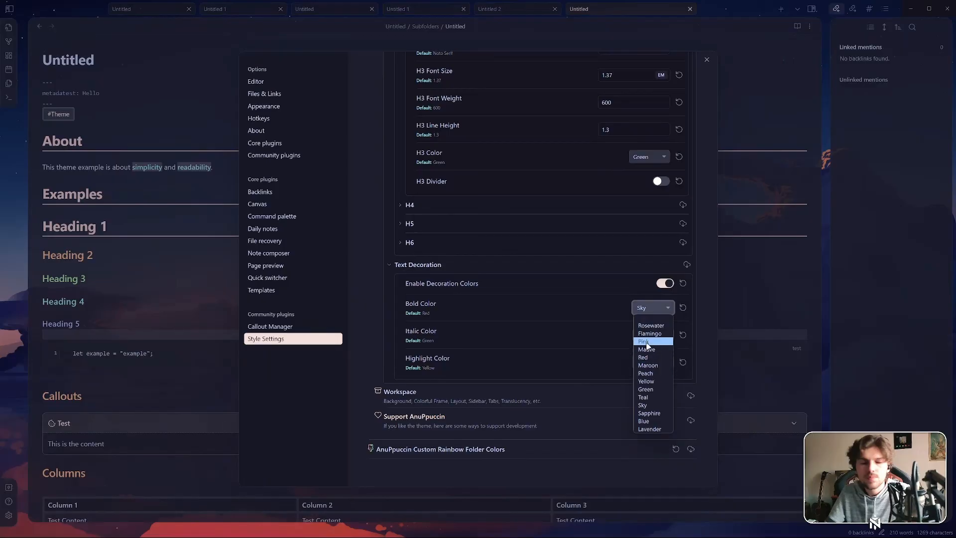
click(646, 343)
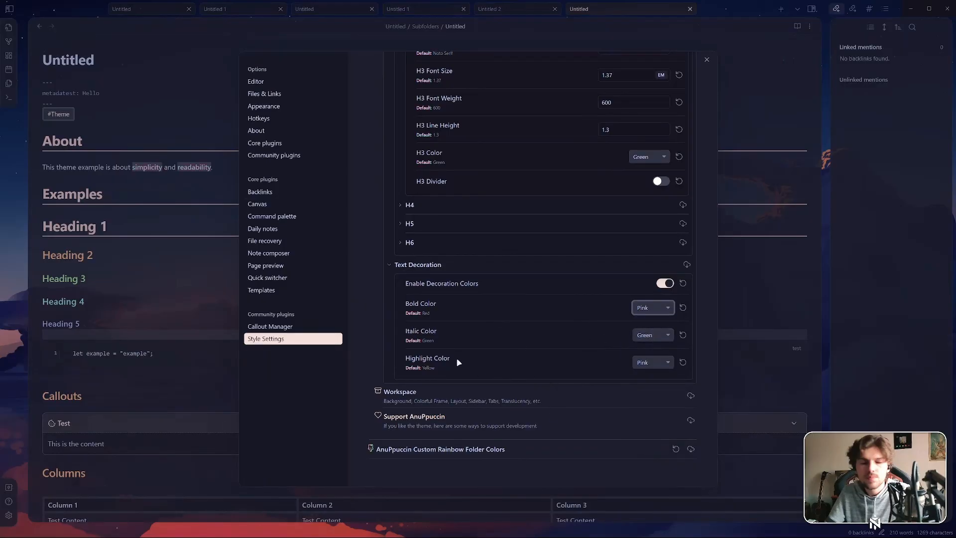
Collapse the Text Decoration, H3, H2, H1 and Headings groups and the whole Typography section
click(435, 264)
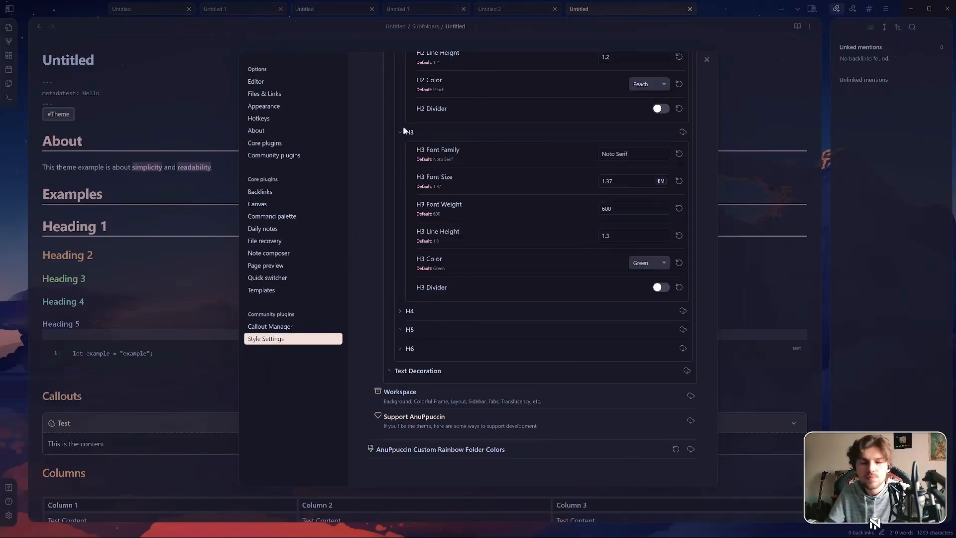
scroll(465, 269, up, 4)
click(405, 349)
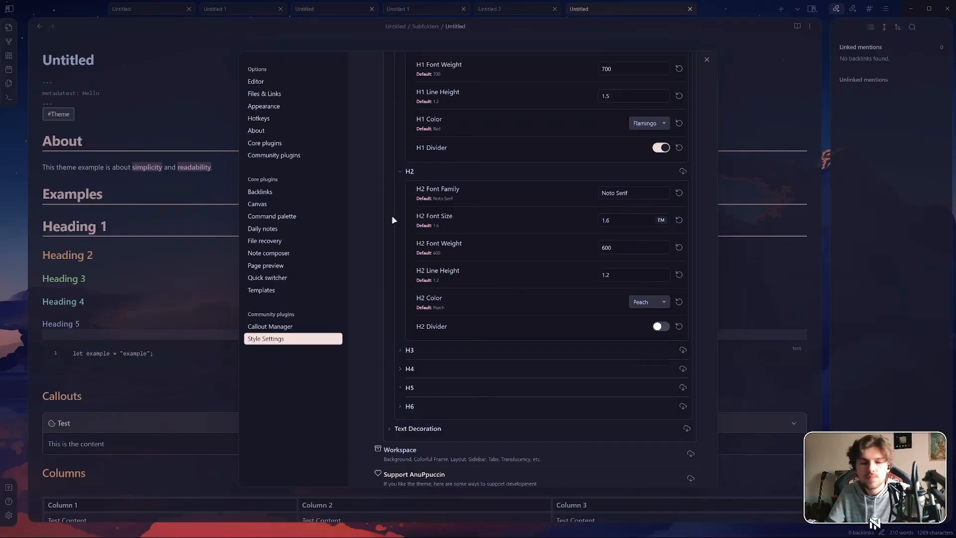
click(402, 171)
click(409, 312)
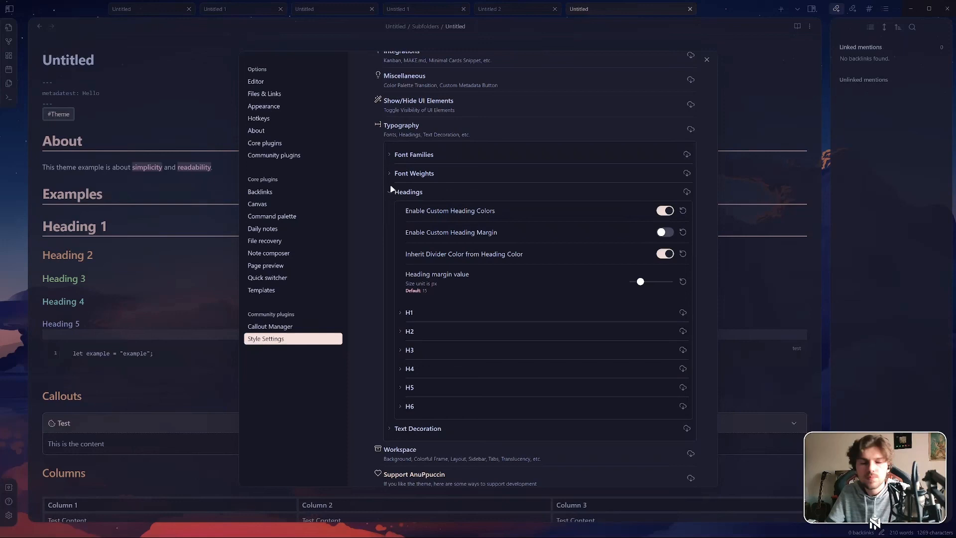
click(401, 194)
click(408, 264)
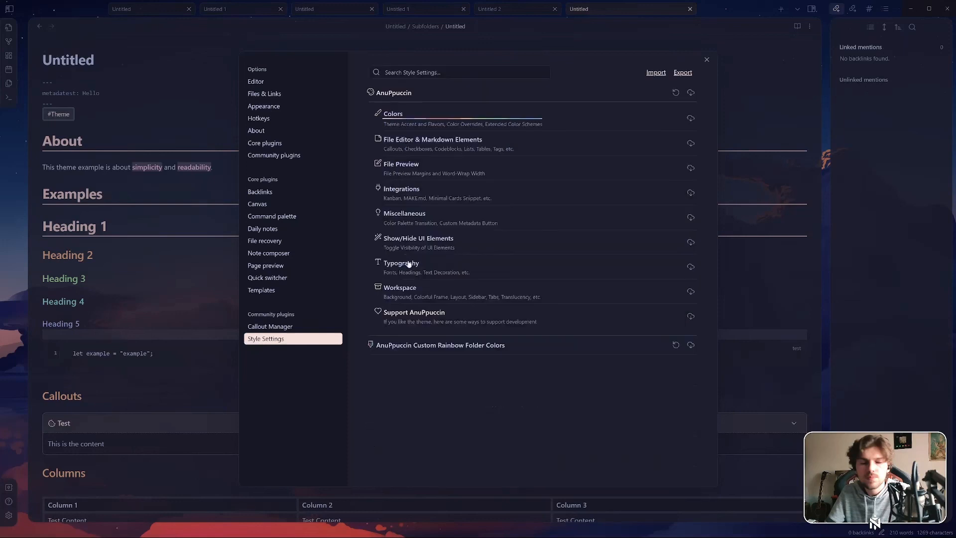
In the Colors settings, keep the Latte light flavor, try the Frappe dark theme flavor, and set it to Mocha Old
click(451, 116)
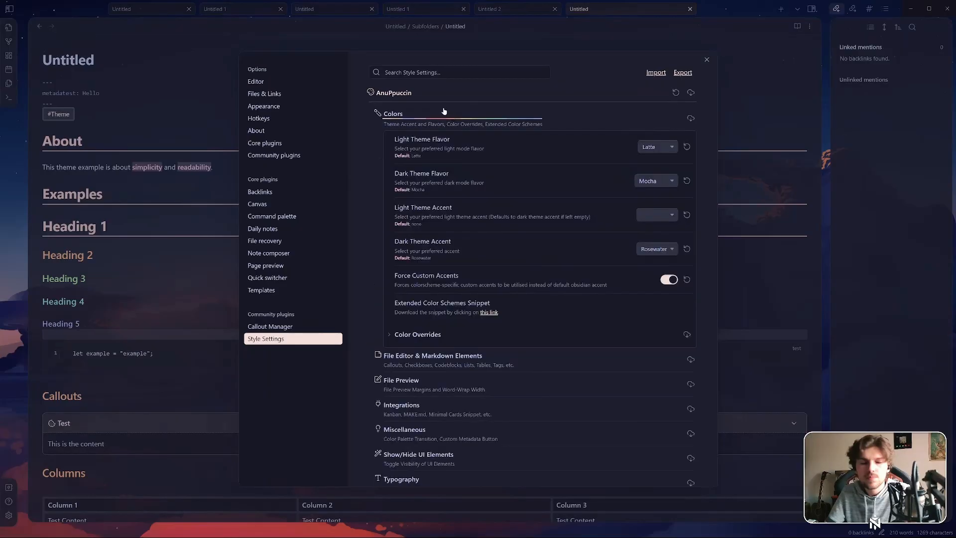
click(657, 146)
click(657, 146)
click(655, 158)
click(656, 180)
click(655, 192)
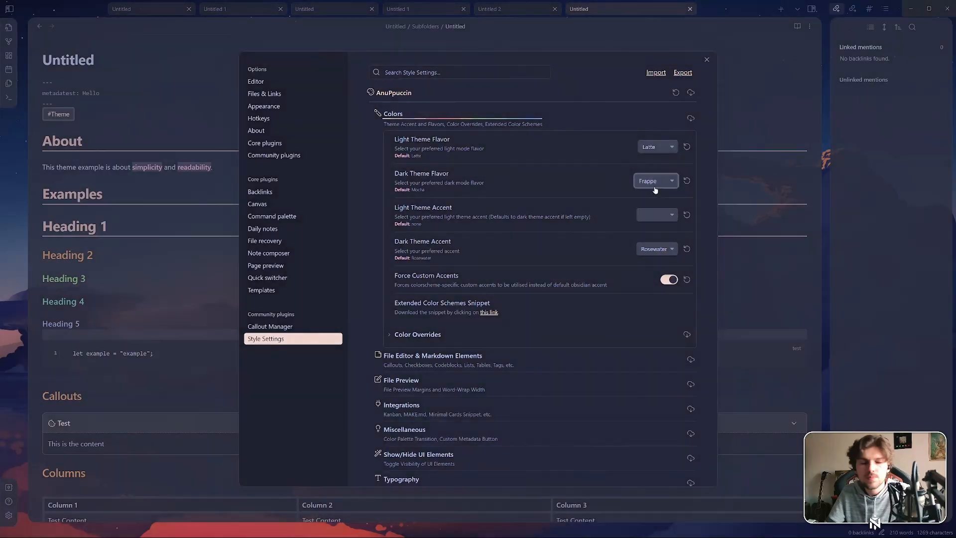
click(656, 182)
click(659, 217)
click(656, 181)
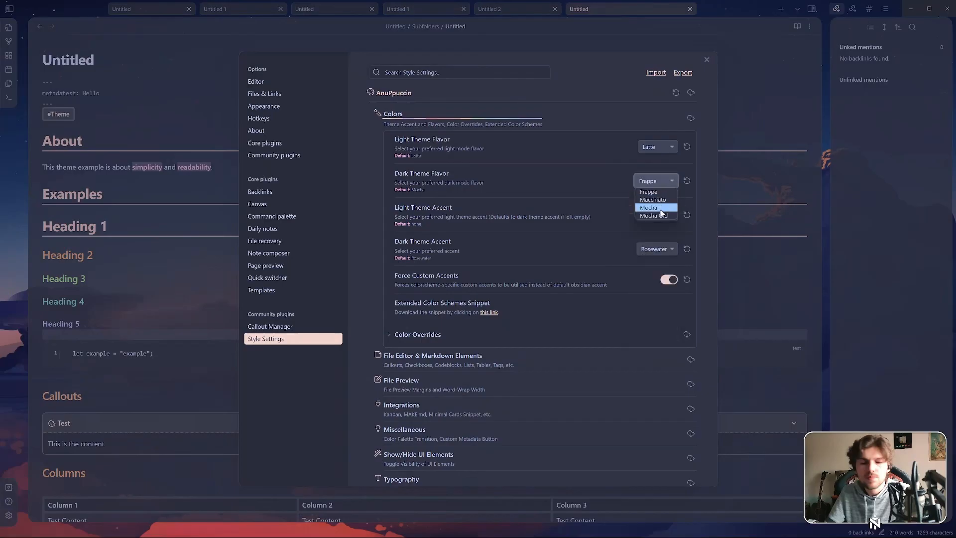
click(660, 213)
Try Mauve and Sky as the dark theme accent, then set it to Yellow
click(656, 248)
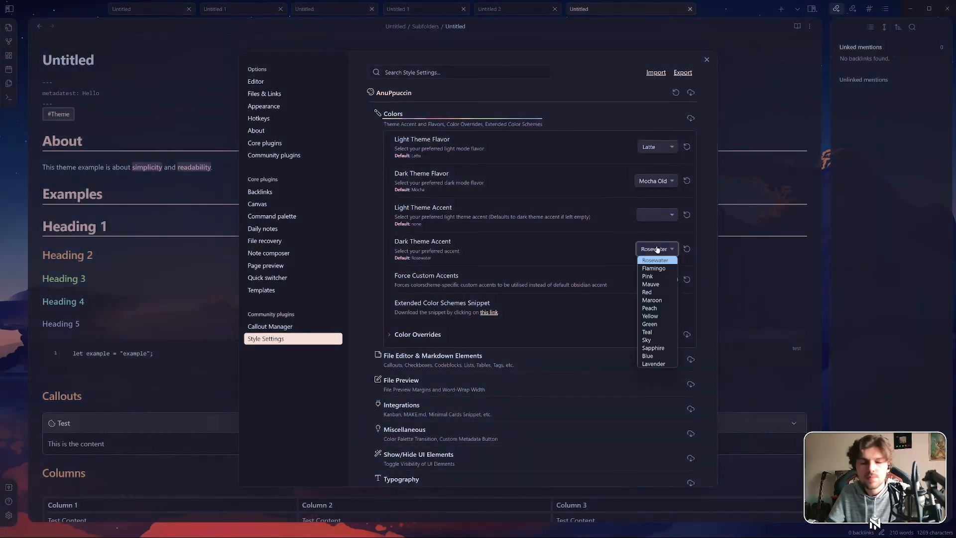
click(655, 286)
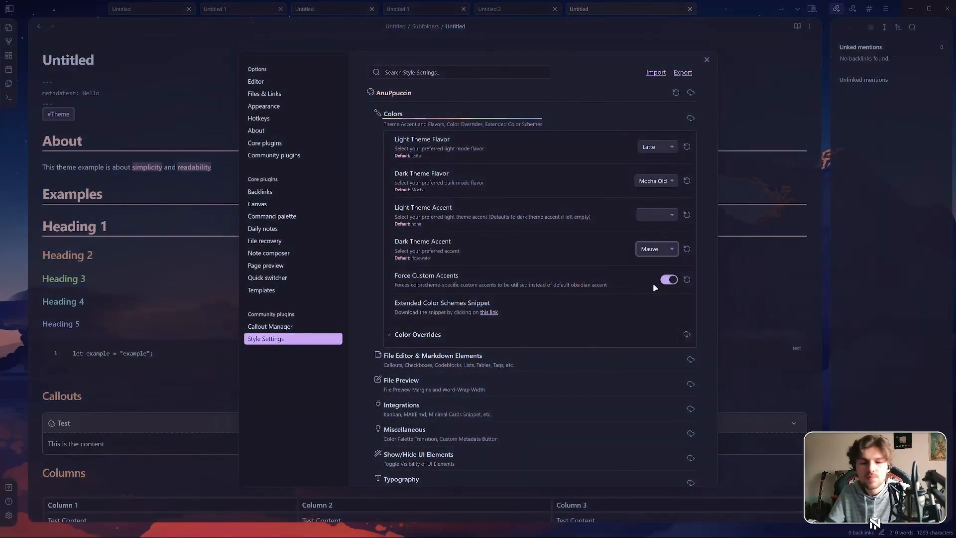
click(656, 249)
click(653, 332)
click(657, 249)
key(Down)
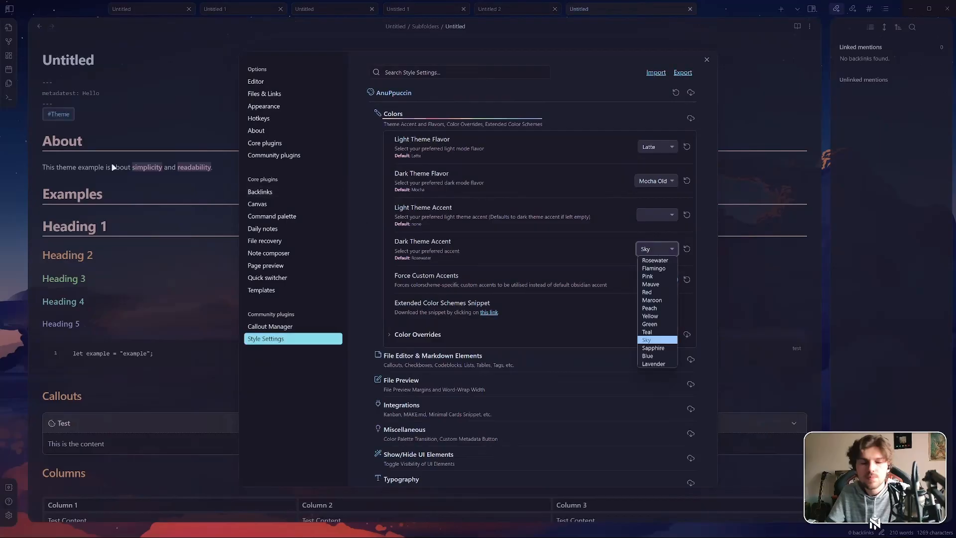
key(Up)
key(Up)
key(Up)
key(Return)
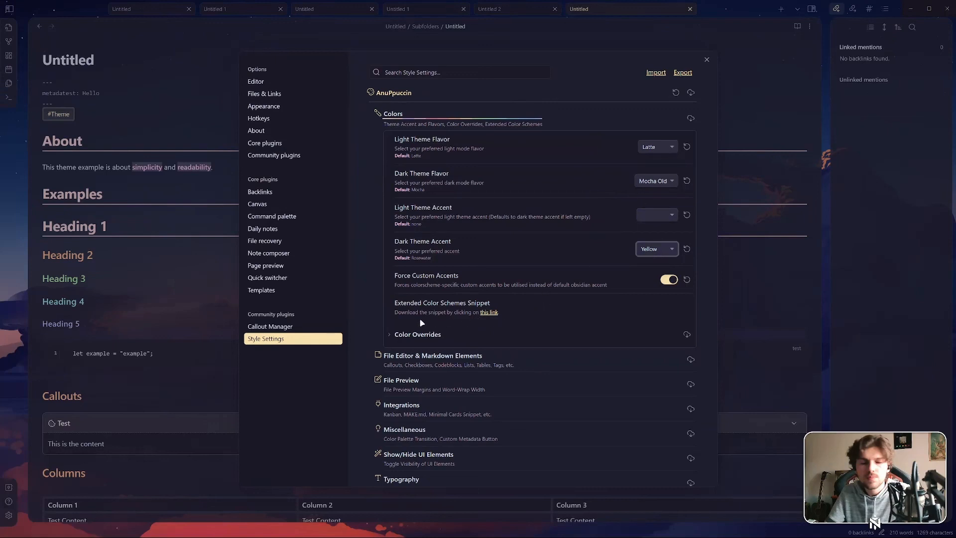
Expand the color overrides and save a dark red as the light-mode Base color
click(418, 334)
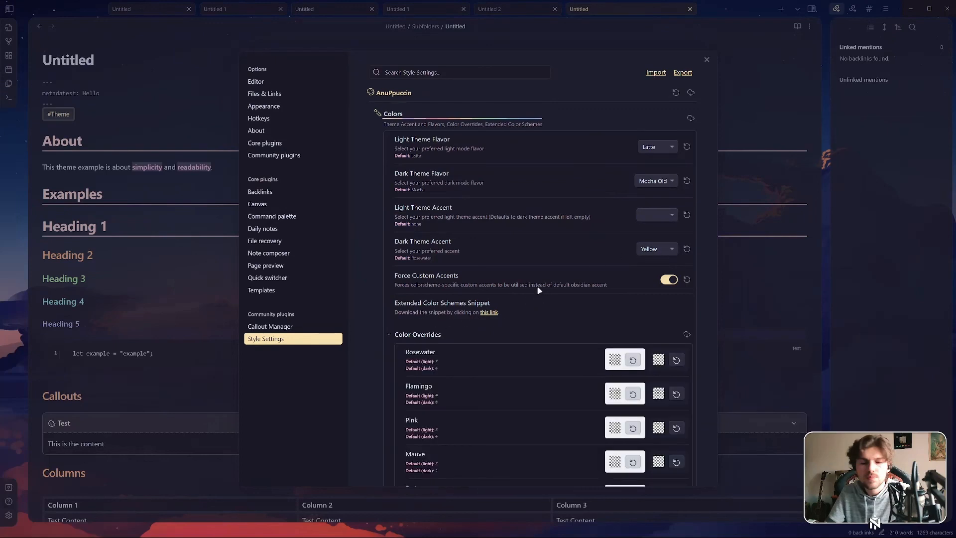
scroll(533, 294, down, 15)
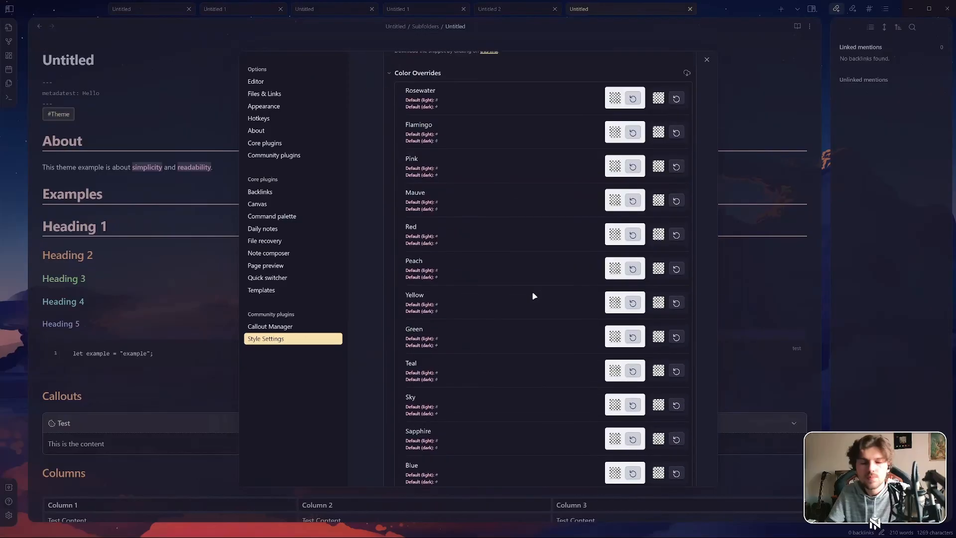
scroll(532, 293, down, 3)
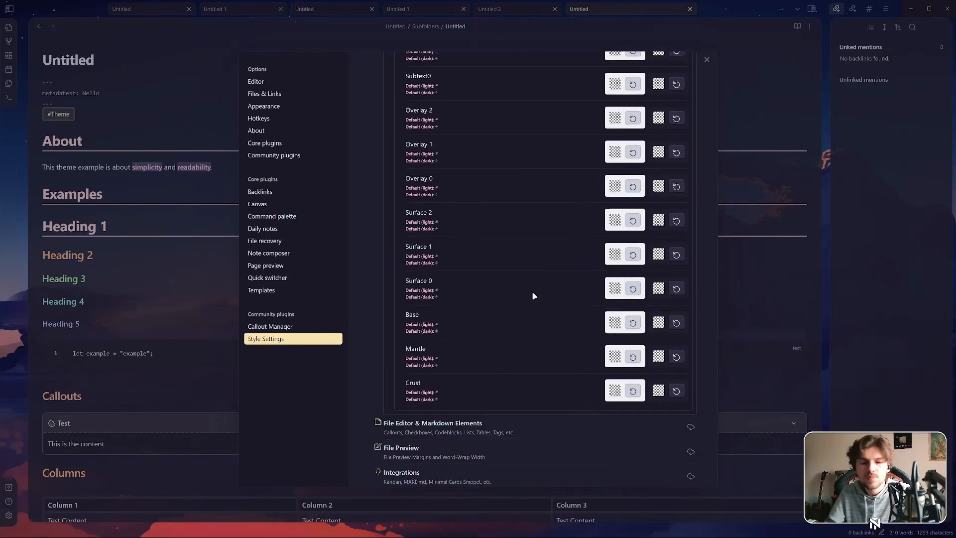
click(612, 281)
click(558, 284)
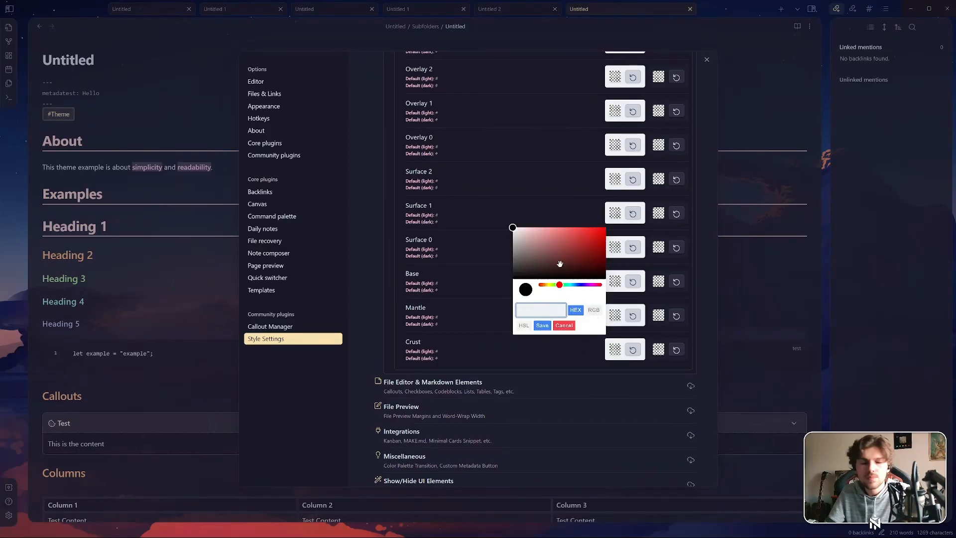
click(592, 242)
click(542, 325)
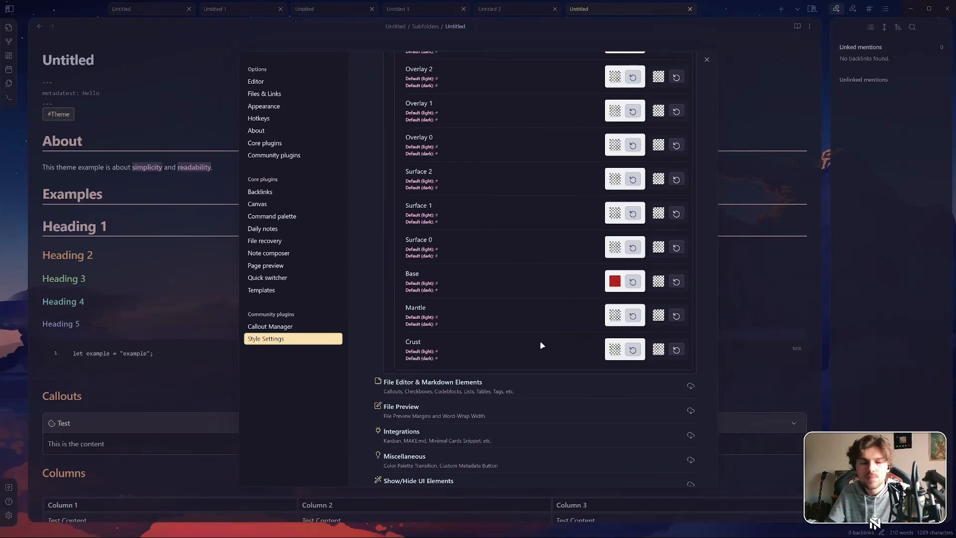
Try a dark red as the dark-mode Base color override and restore its default
click(658, 282)
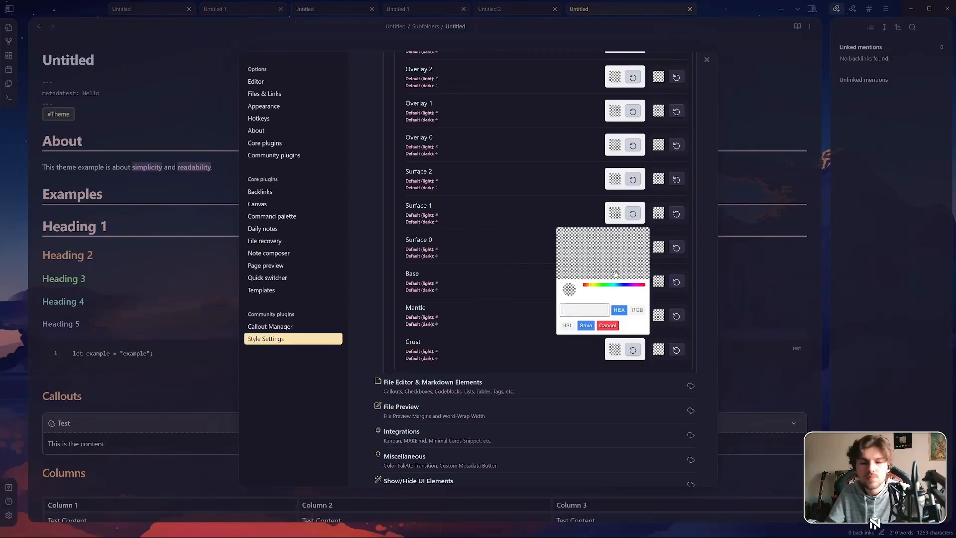
click(585, 284)
click(609, 262)
drag(609, 261, 645, 245)
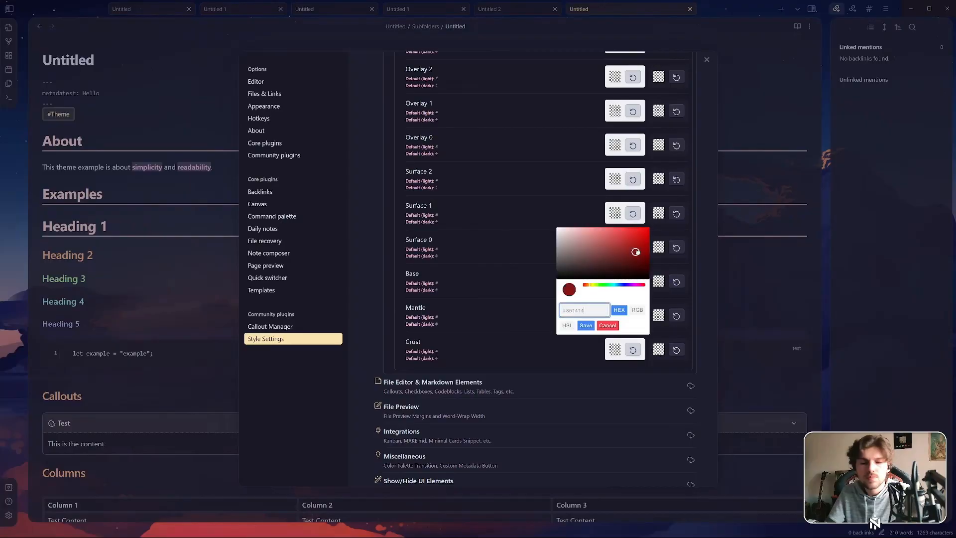
click(585, 325)
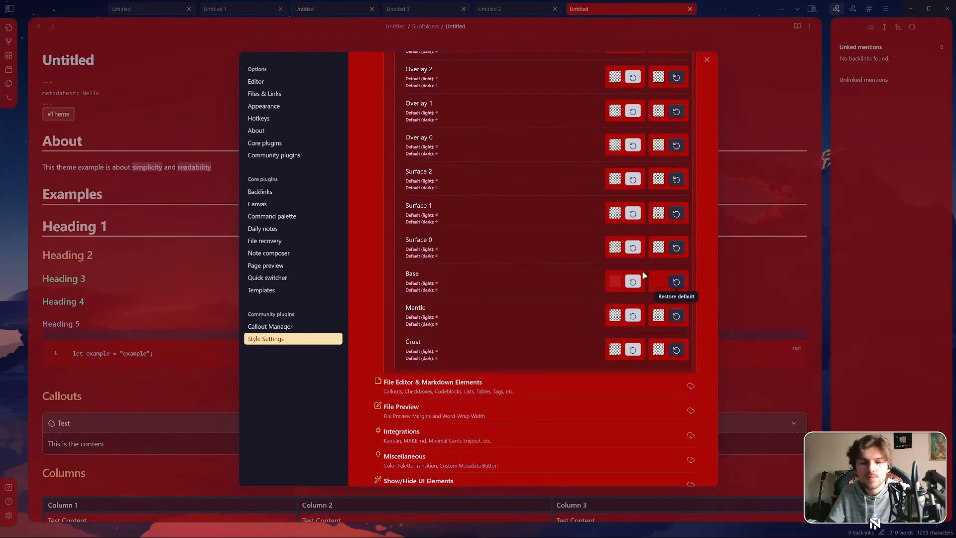
click(678, 282)
Try a green as the dark-mode Mantle color override and restore its default
click(657, 314)
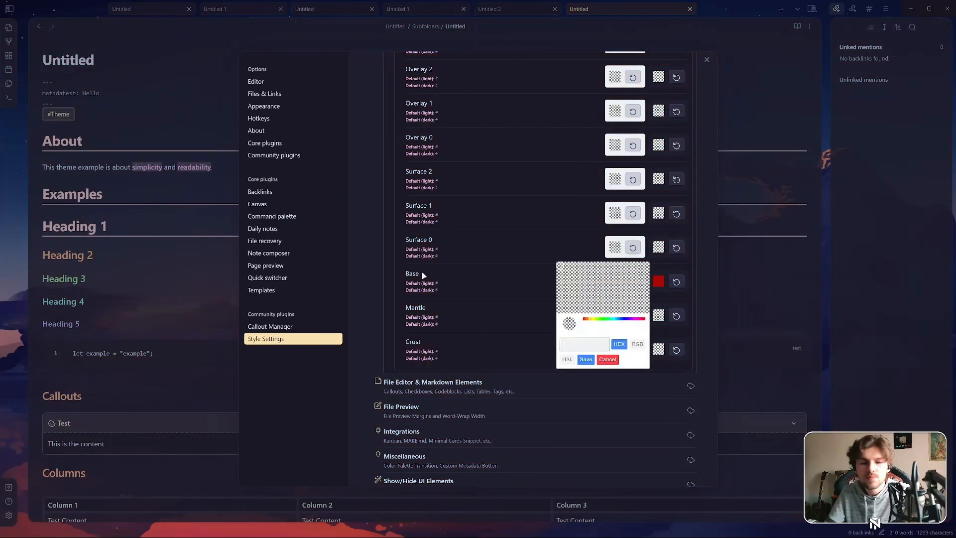
click(621, 282)
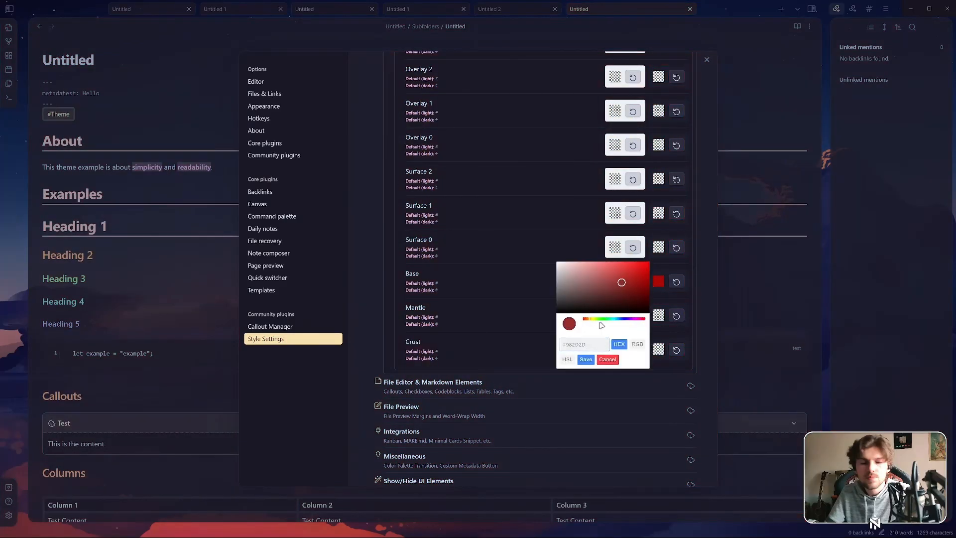
click(602, 318)
click(591, 359)
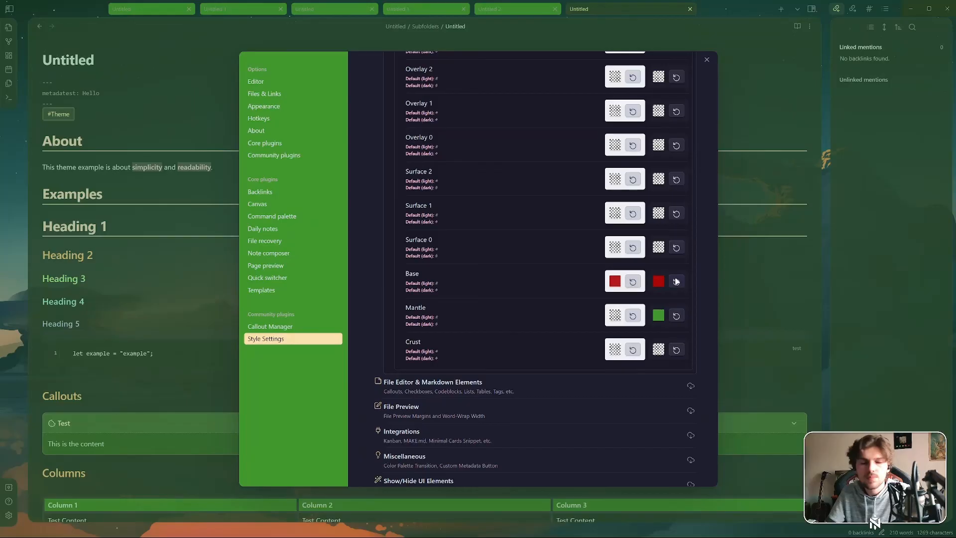
click(677, 317)
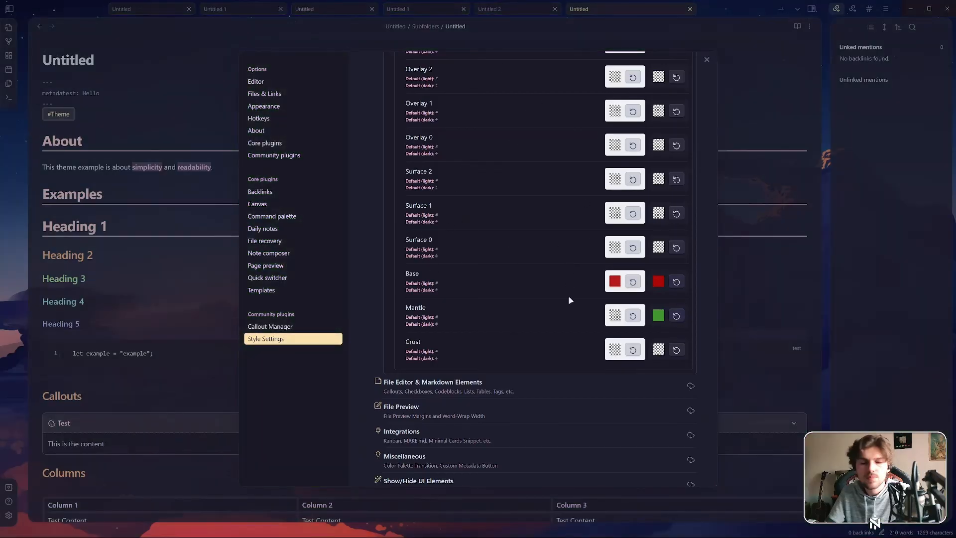
Save a dark red as the dark-mode Teal color override
scroll(492, 307, up, 15)
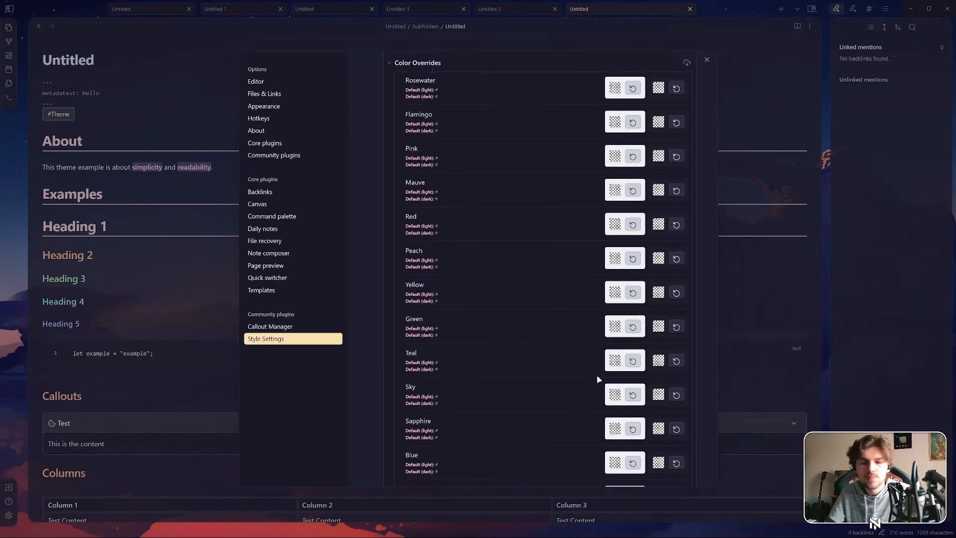
scroll(599, 364, up, 1)
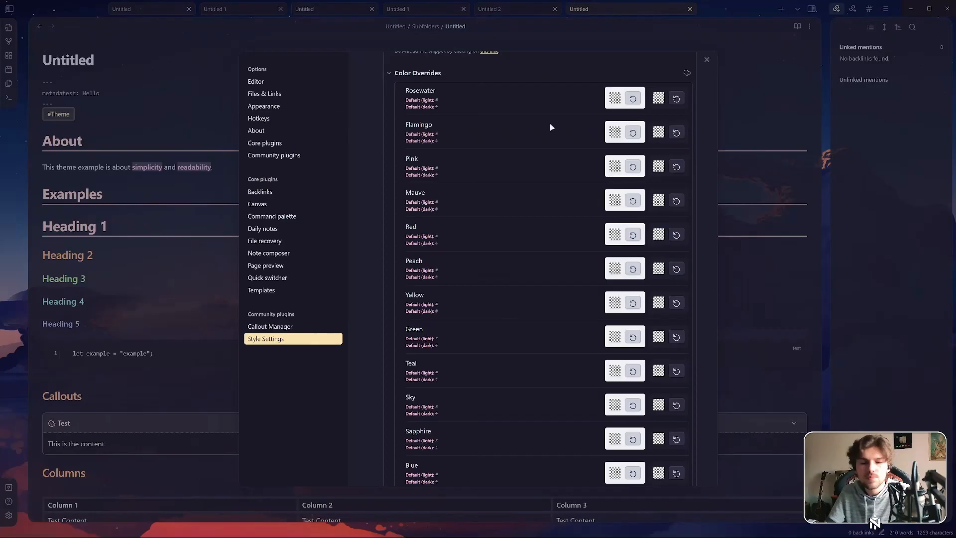
scroll(630, 209, down, 4)
click(612, 299)
key(ctrl+v)
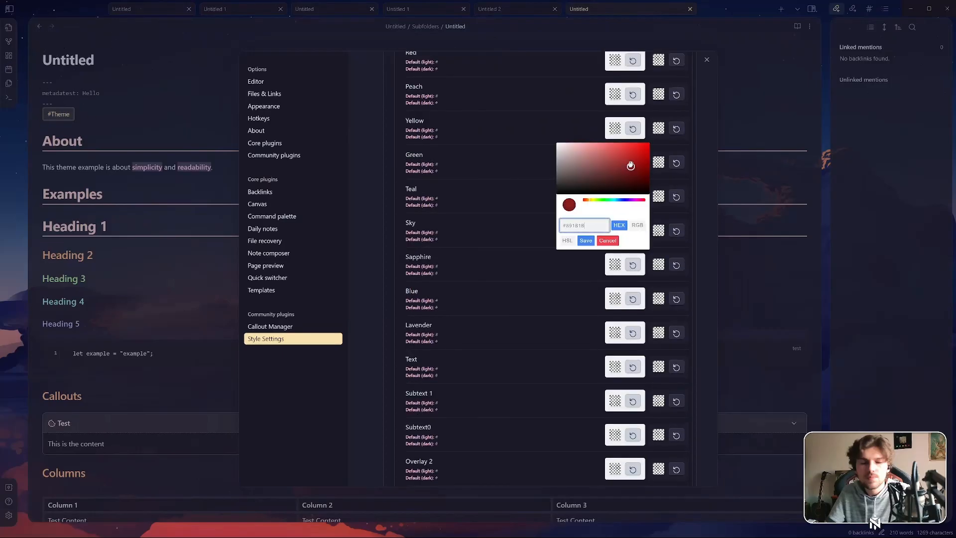
click(586, 241)
Try a bright red as the dark-mode Overlay 2 color override
scroll(640, 241, down, 5)
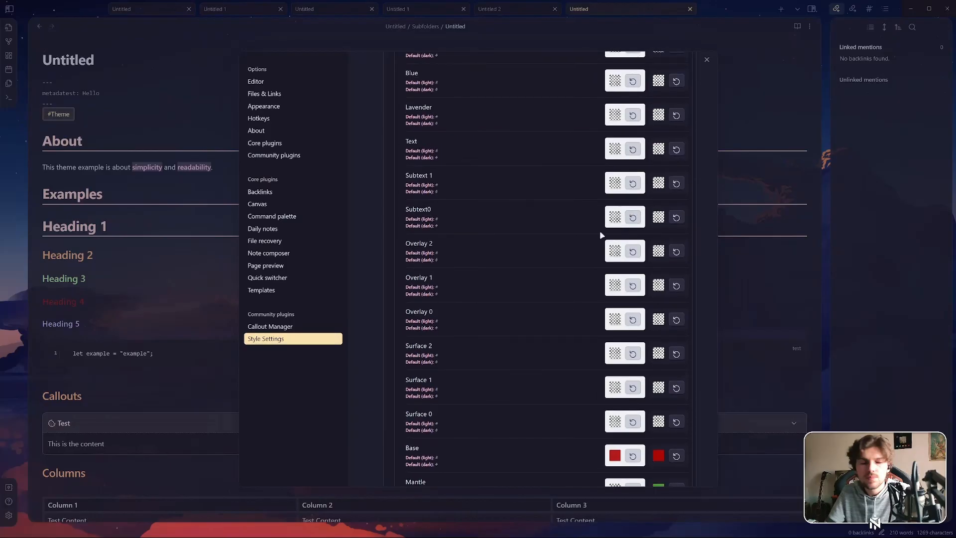
click(658, 250)
key(ctrl+v)
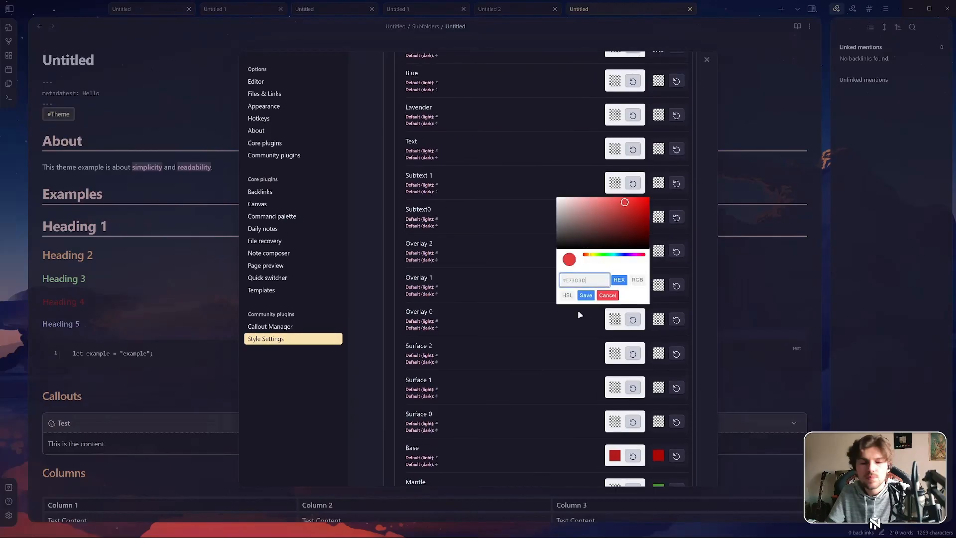
click(586, 295)
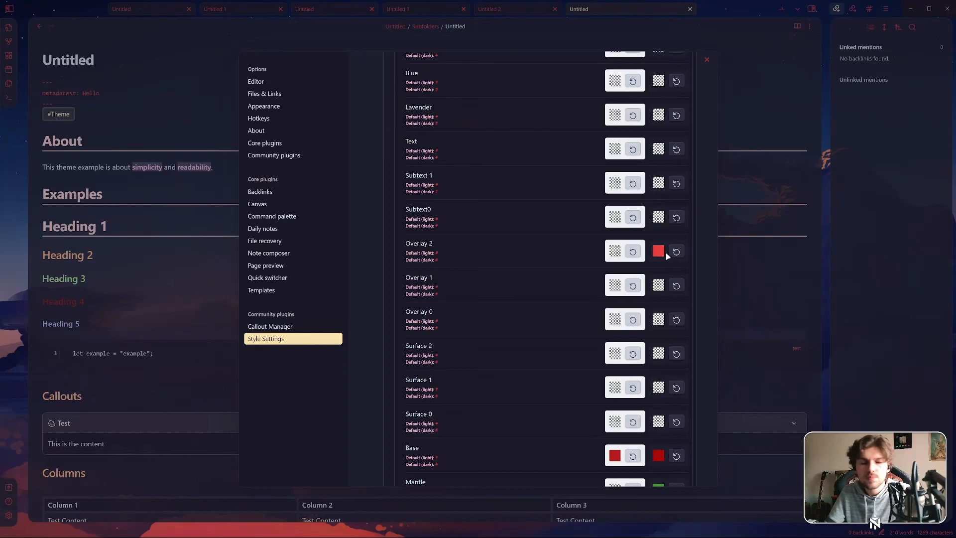
Save a very dark red as the dark-mode Overlay 1 color and pure red #ff0000 as the dark-mode Subtext0 color
click(658, 285)
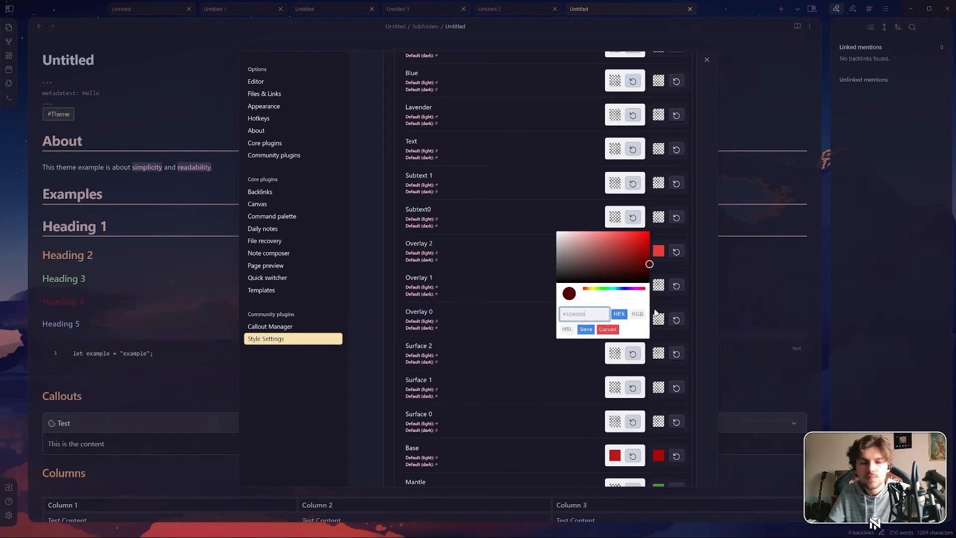
click(586, 329)
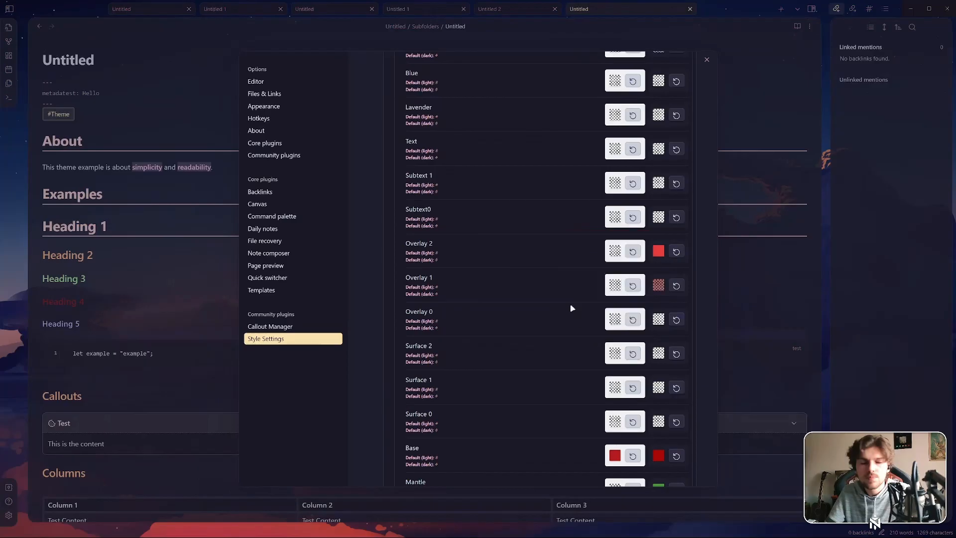
click(658, 217)
click(649, 164)
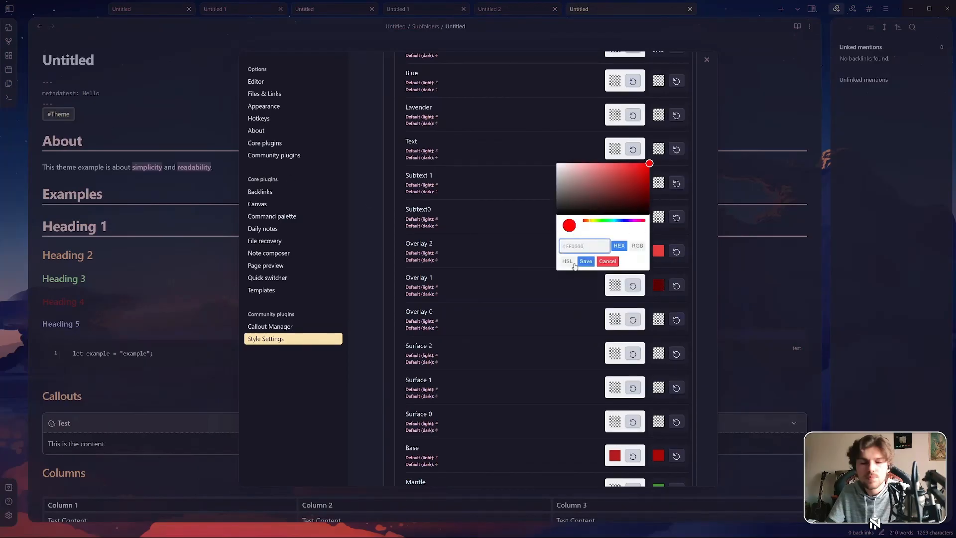
click(584, 261)
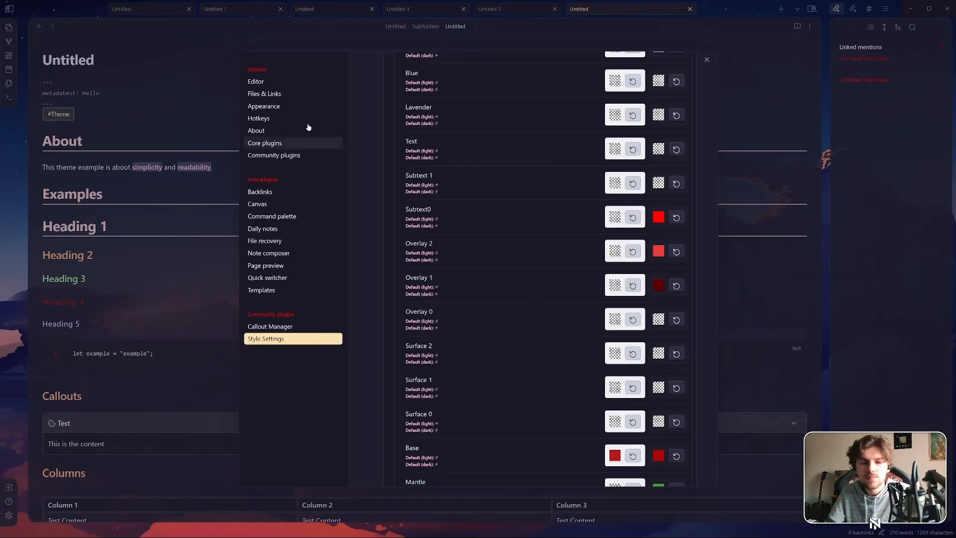
Check the overridden colors on the test note and review the whole color override list in the reopened AnuPpuccin settings
click(819, 92)
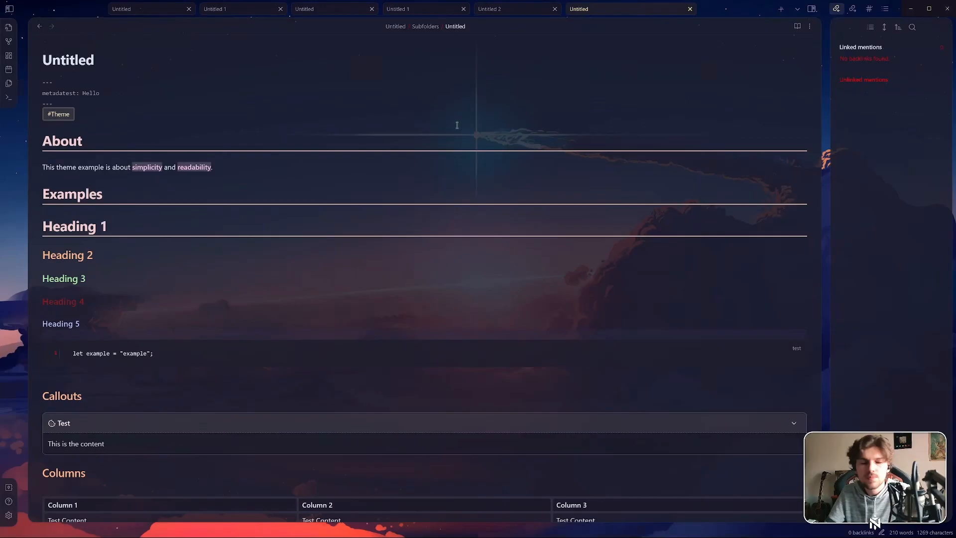
click(9, 515)
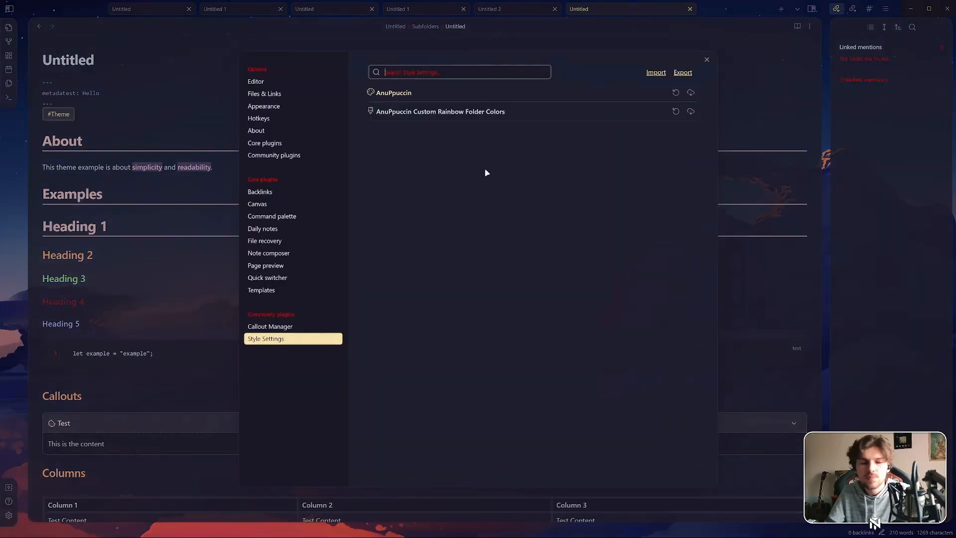
click(391, 94)
scroll(503, 172, down, 8)
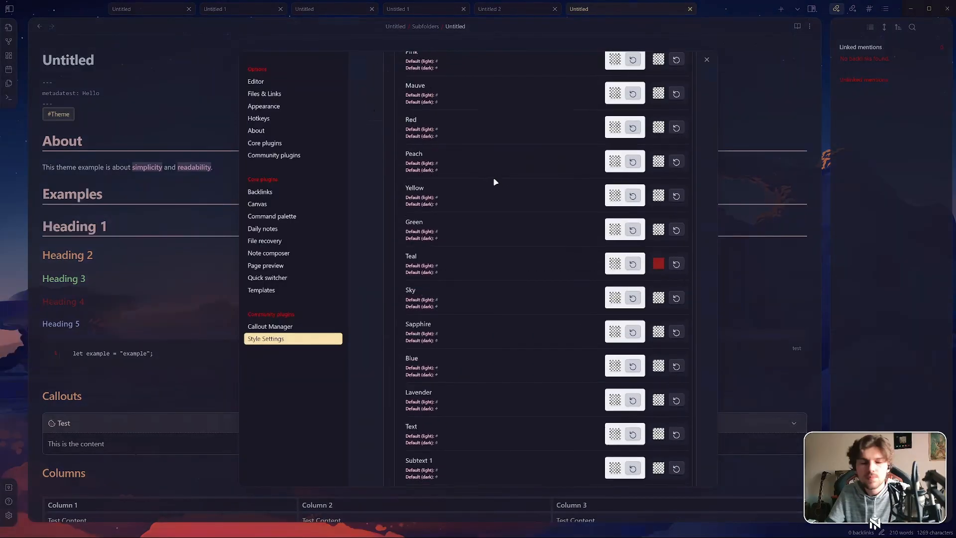
scroll(472, 192, down, 10)
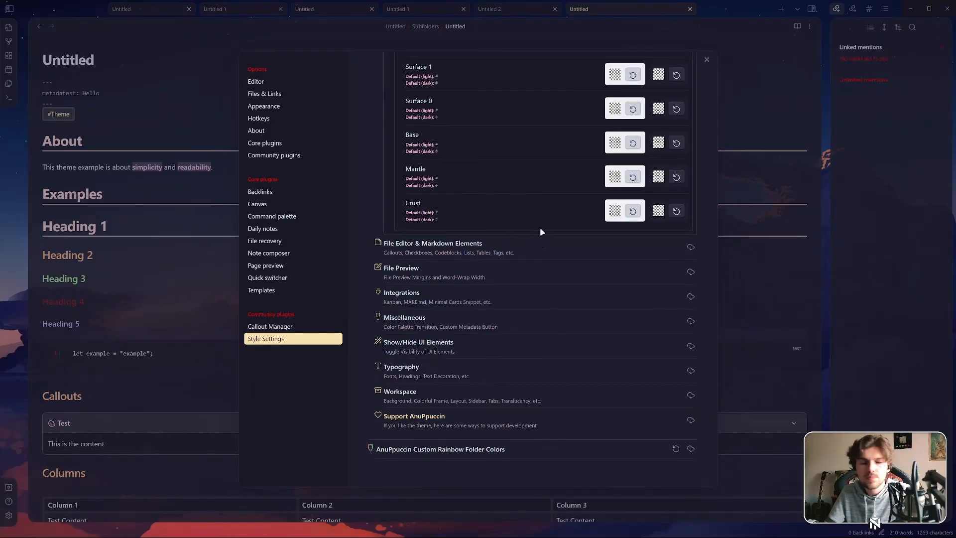
scroll(533, 230, up, 8)
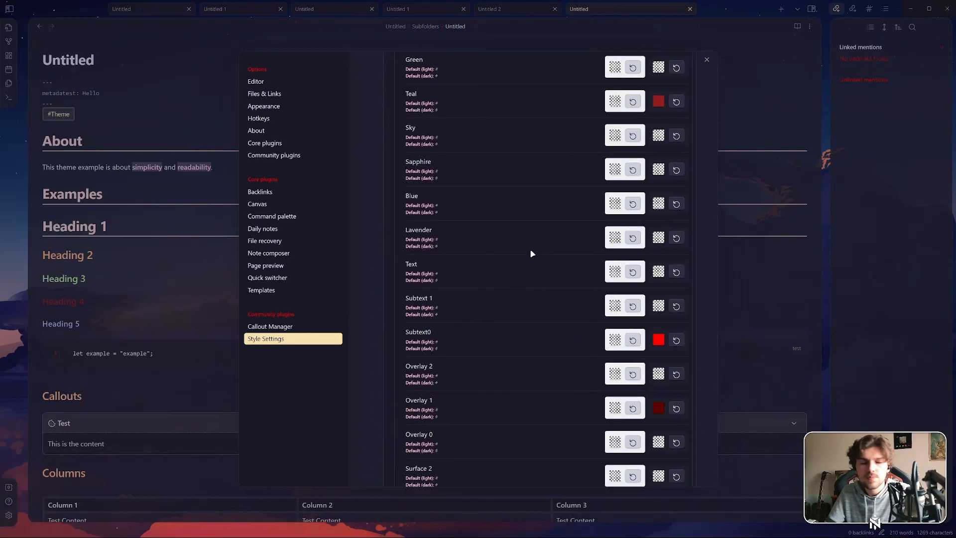
scroll(533, 254, up, 10)
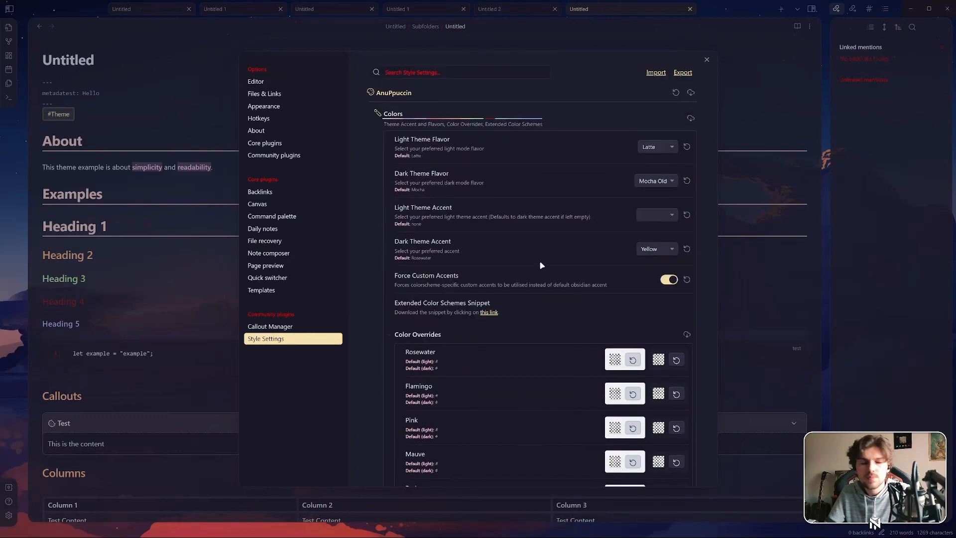
Collapse the Color Overrides group and the Colors section, and close the settings to return to the note
click(443, 337)
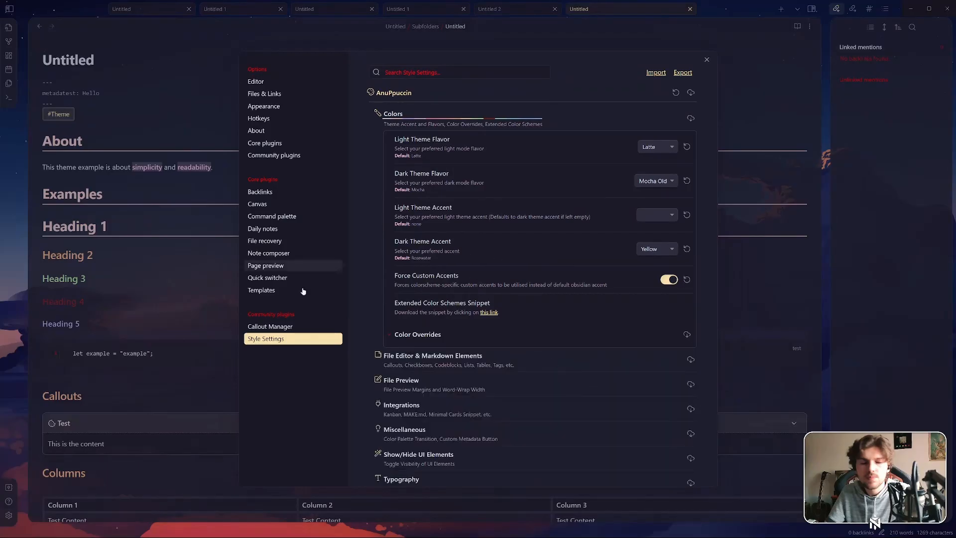
click(433, 119)
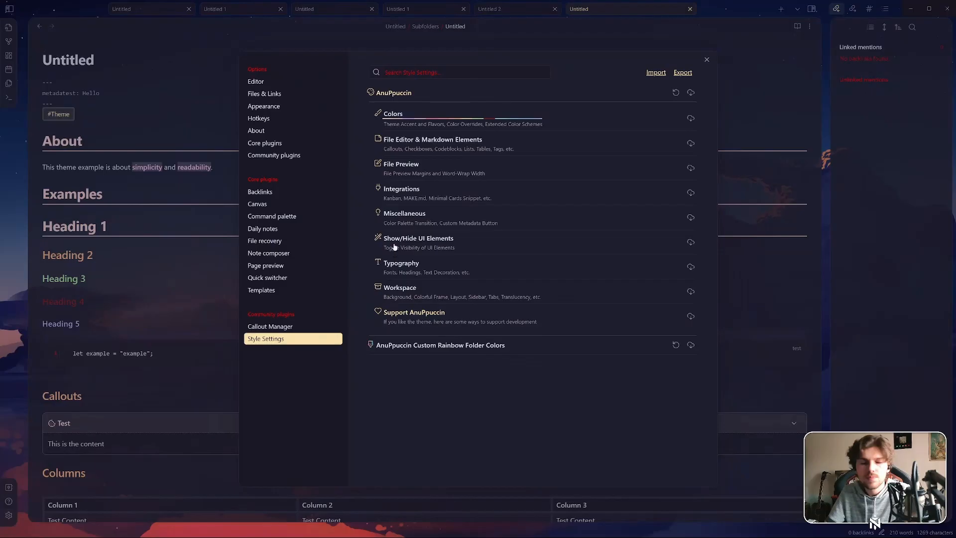
key(Escape)
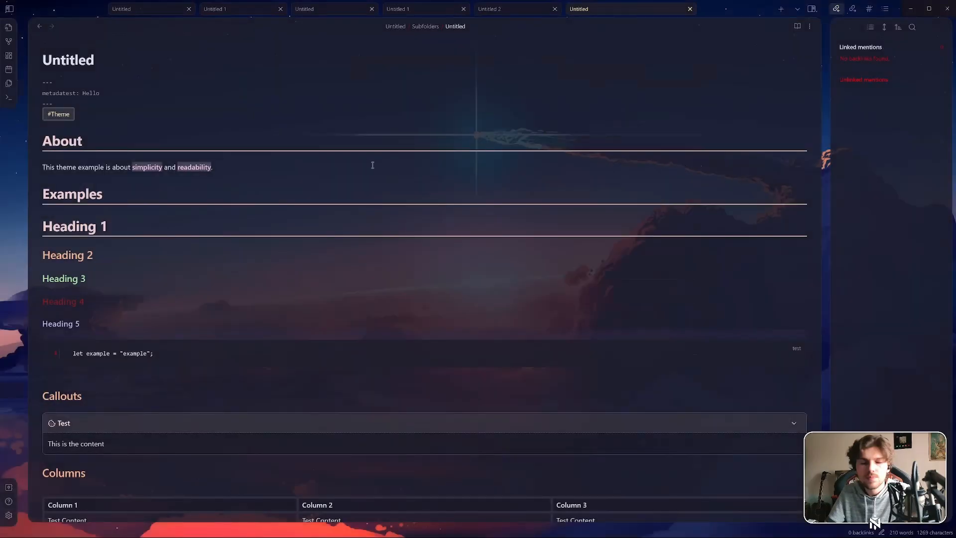